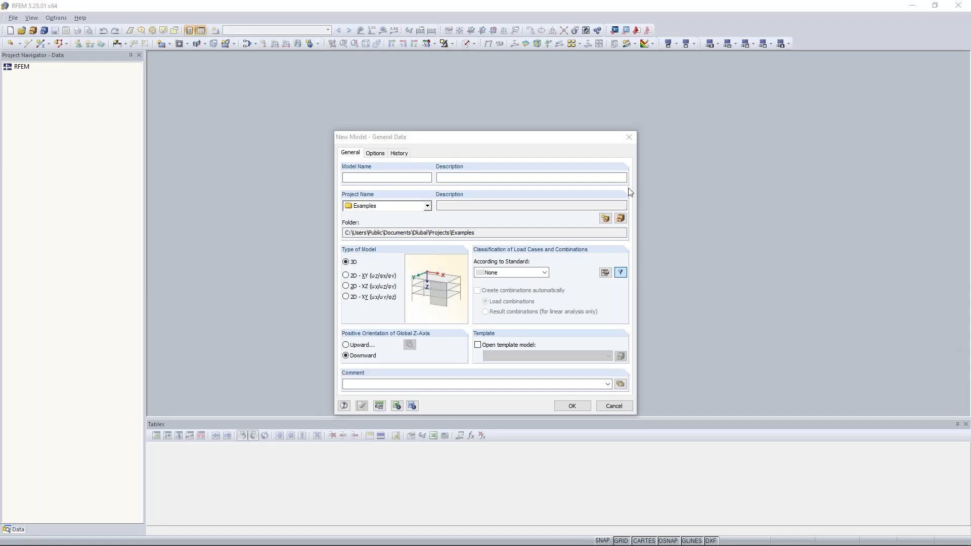
- Move the New Model form aside, then close it without creating a model
left_click_drag(453, 136, 424, 95)
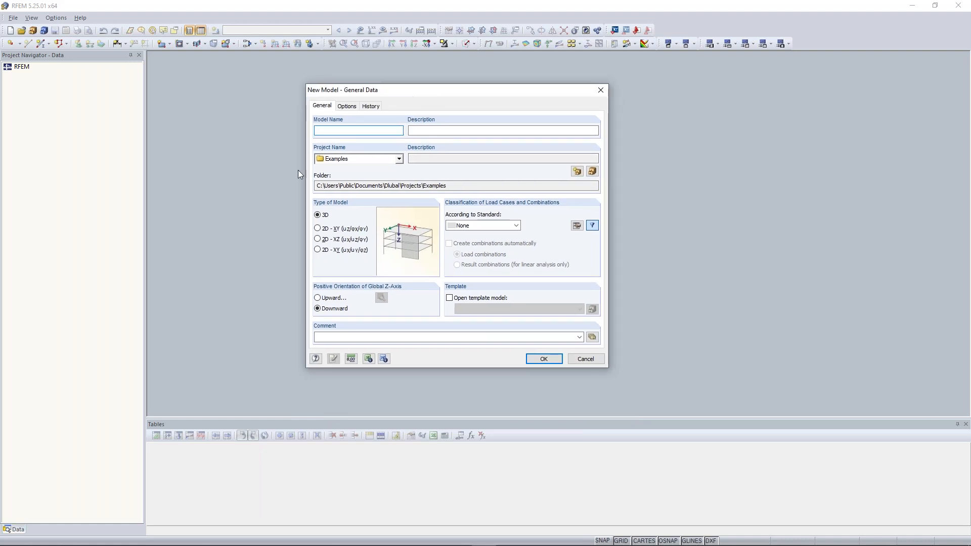
left_click_drag(358, 94, 369, 104)
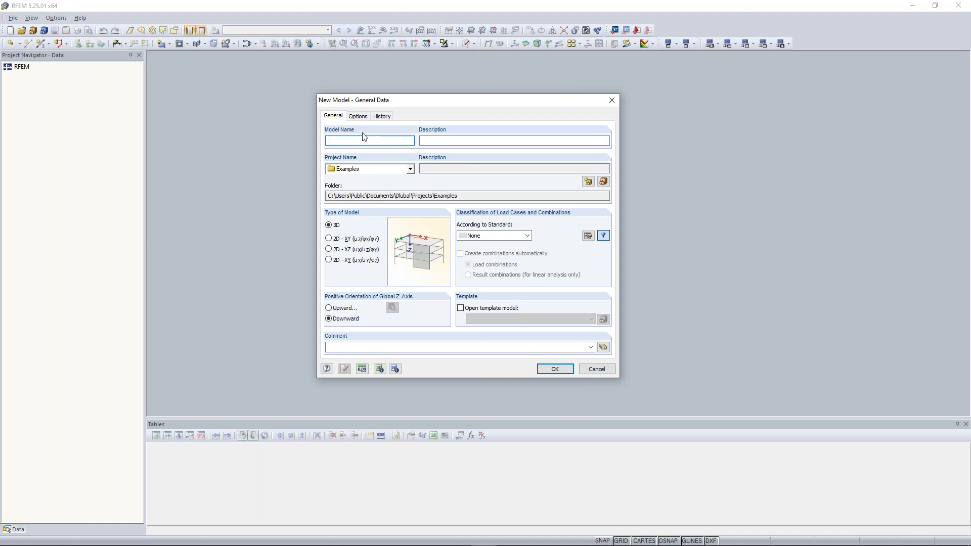
left_click(611, 100)
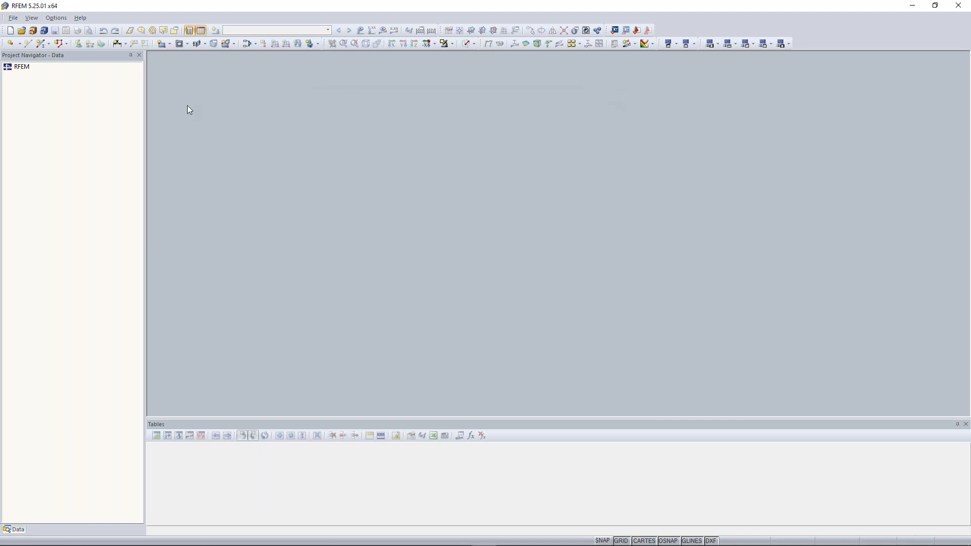
- Browse the main menus, then open and close the File menu without choosing a command
left_click(12, 18)
left_click(81, 19)
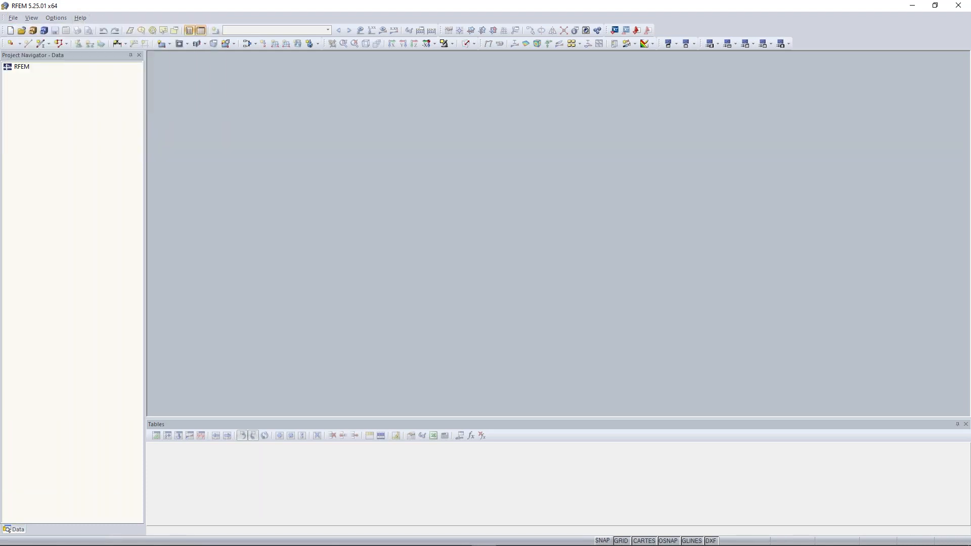
left_click(13, 18)
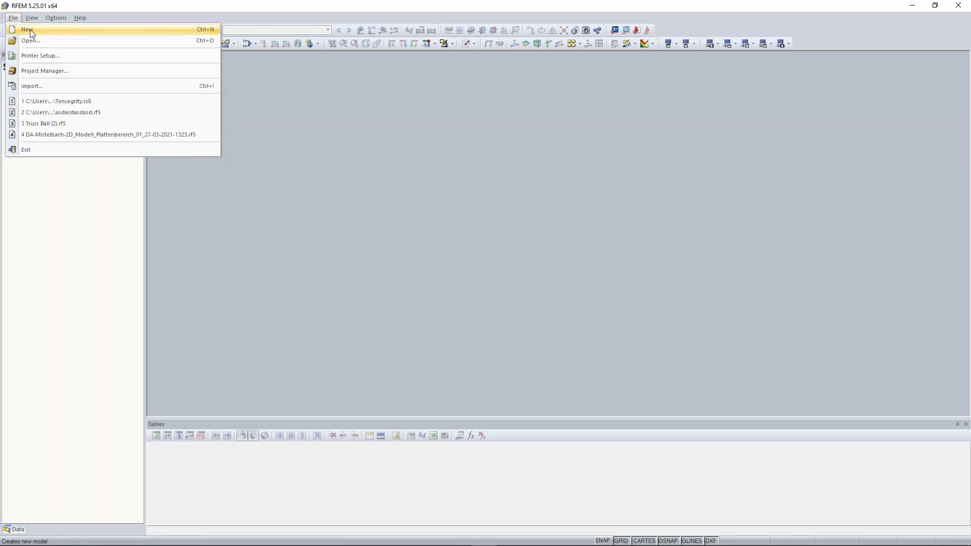
left_click(109, 19)
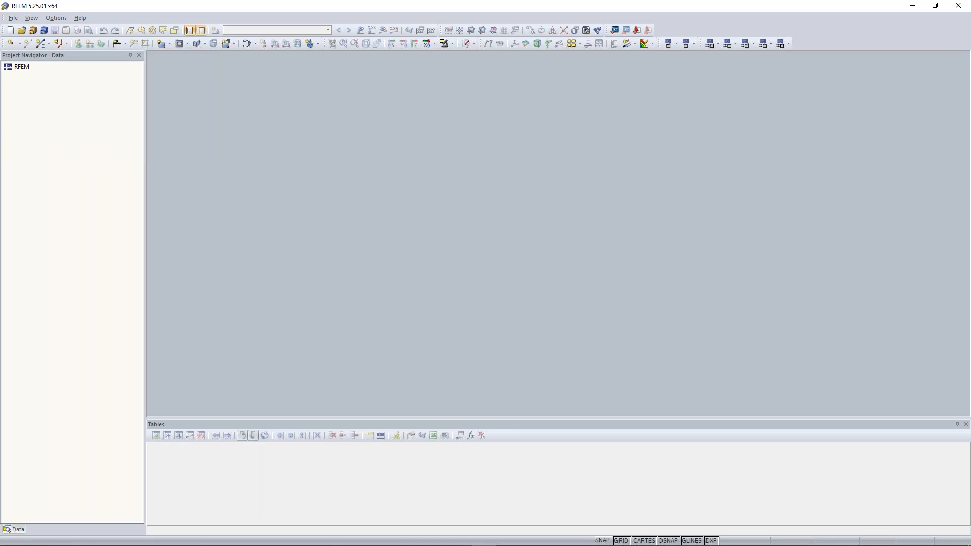
- Start a new model and name it 'Continous Plate 01'
left_click(10, 31)
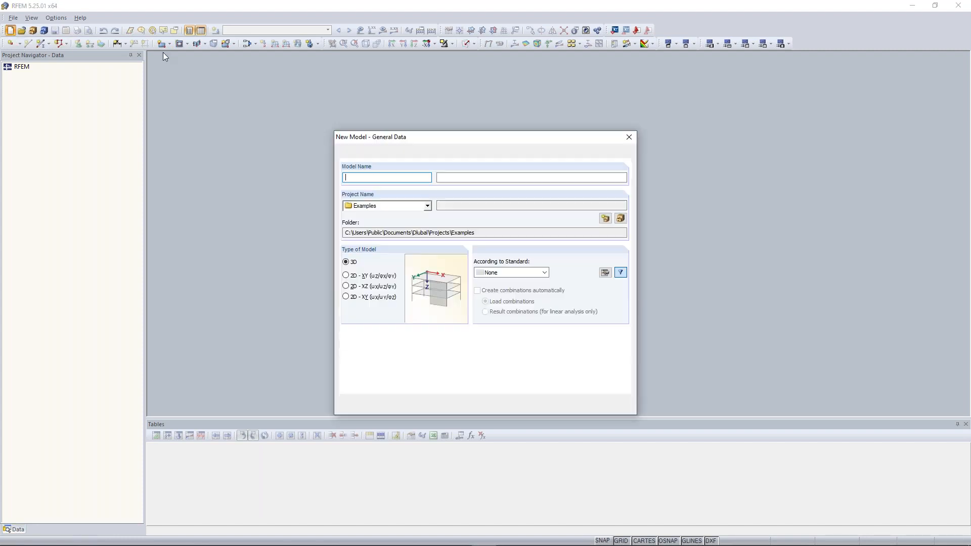
left_click_drag(473, 137, 459, 125)
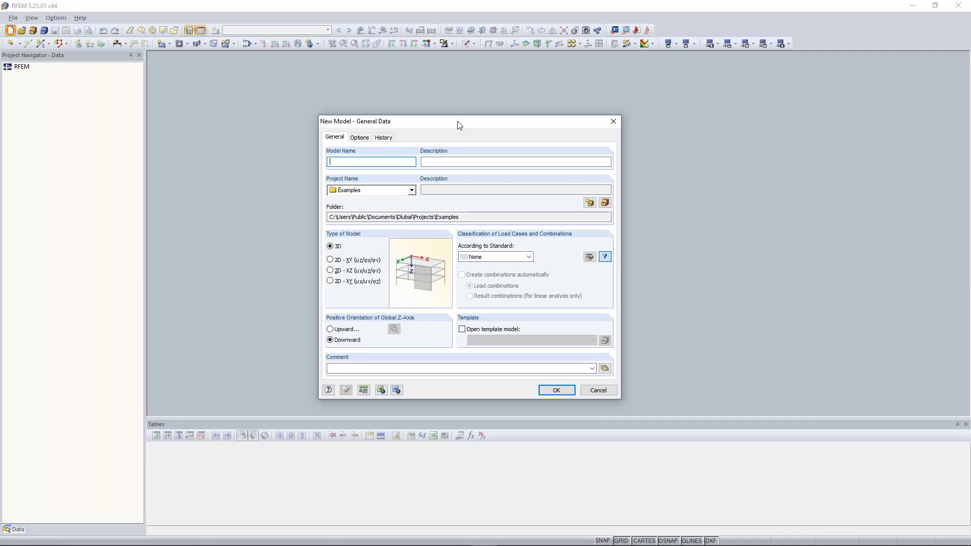
type("Conti")
type("niou")
key("BackSpace")
key("BackSpace")
type("ous Plate 01")
- Check the Project Name list and keep Examples as the project
left_click(411, 190)
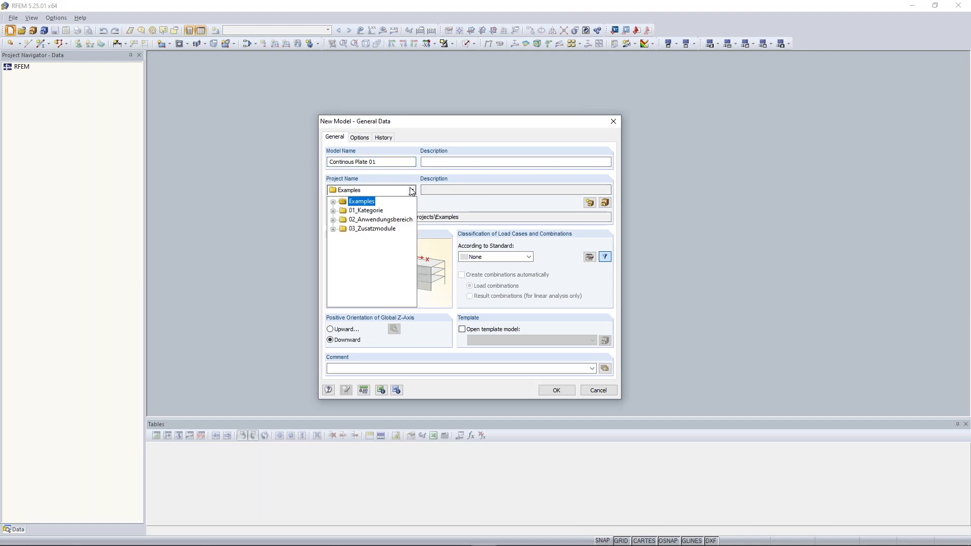
left_click(372, 183)
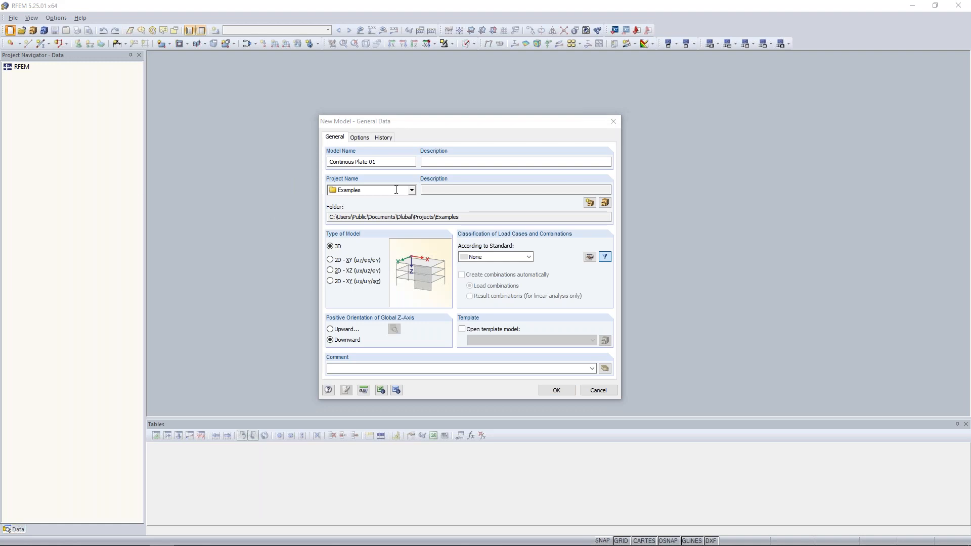
left_click(412, 190)
left_click(333, 202)
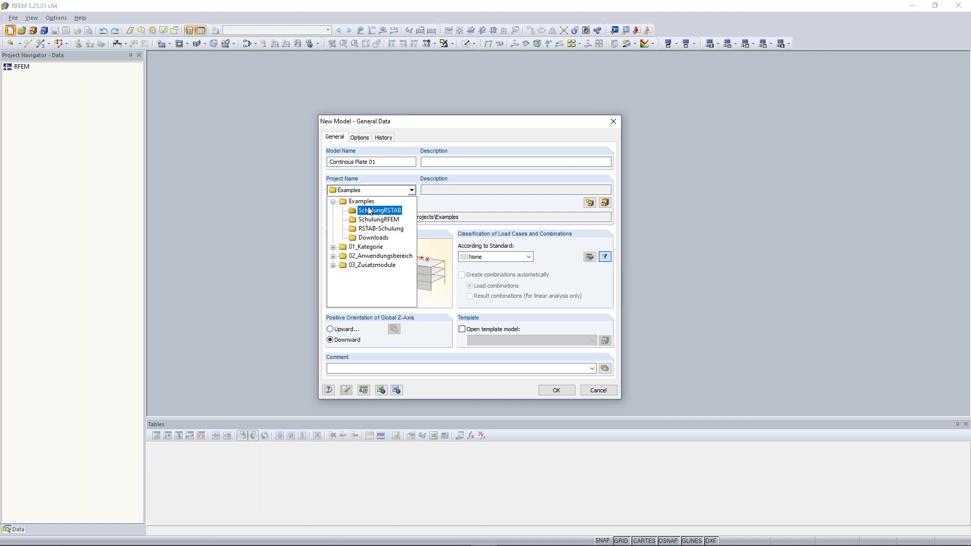
left_click(377, 183)
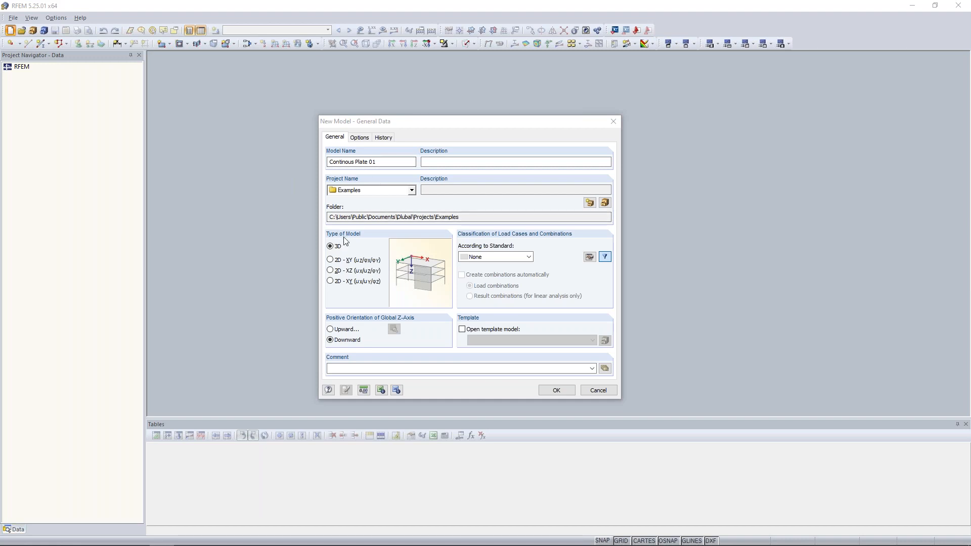
- Fix the model name to 'Continuous Plate 01' by inserting the missing 'u'
left_click(347, 163)
type("u")
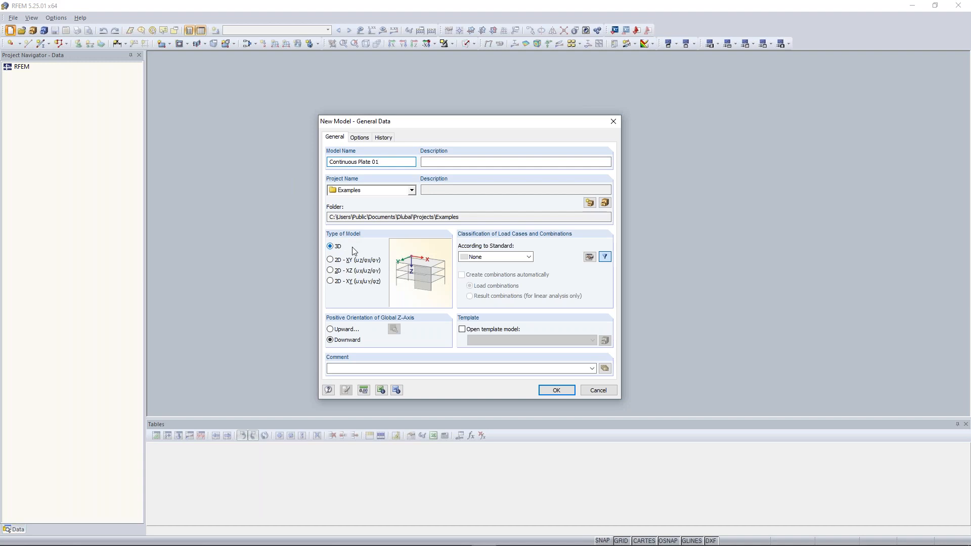
left_click(330, 247)
- Compare the 2D model types and settle on 2D - XY (uz/φx/φy)
left_click(332, 261)
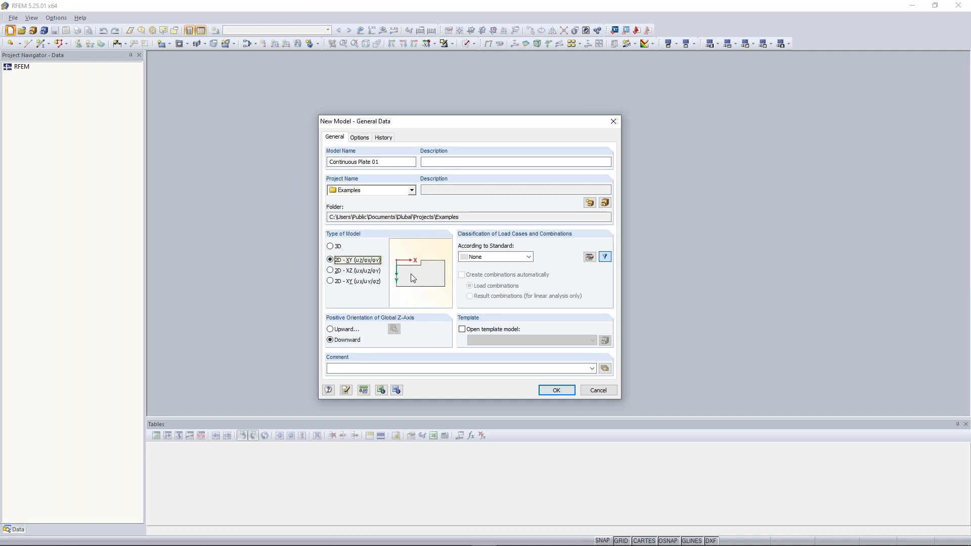
left_click(341, 271)
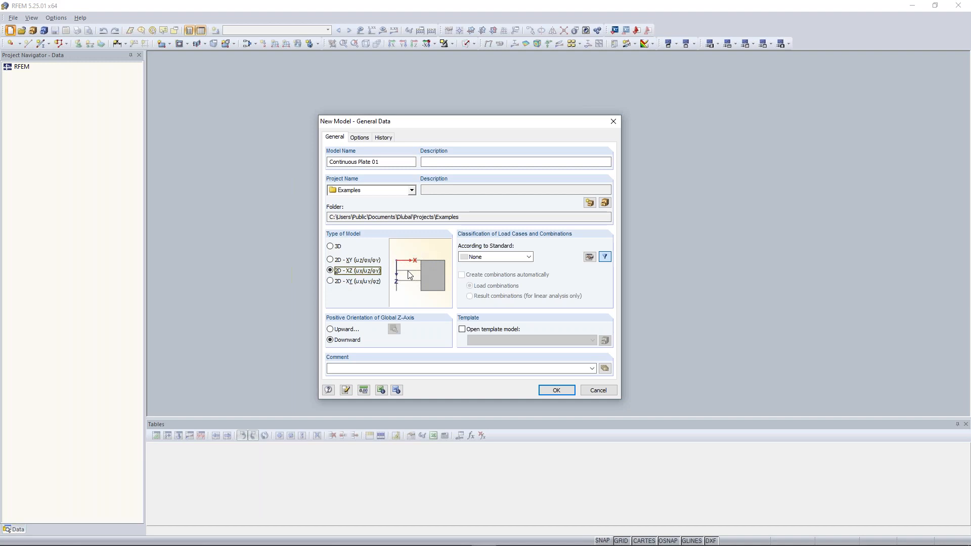
left_click(351, 283)
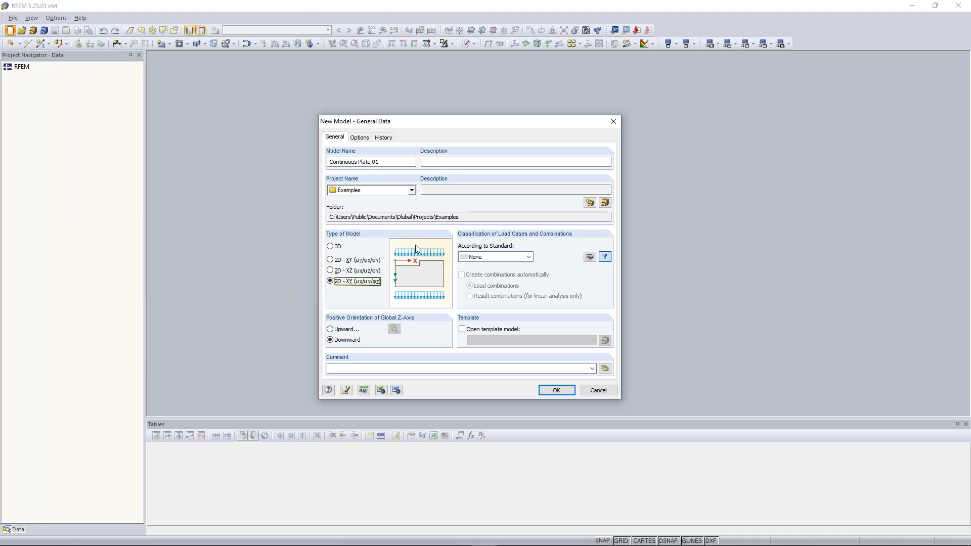
left_click(344, 262)
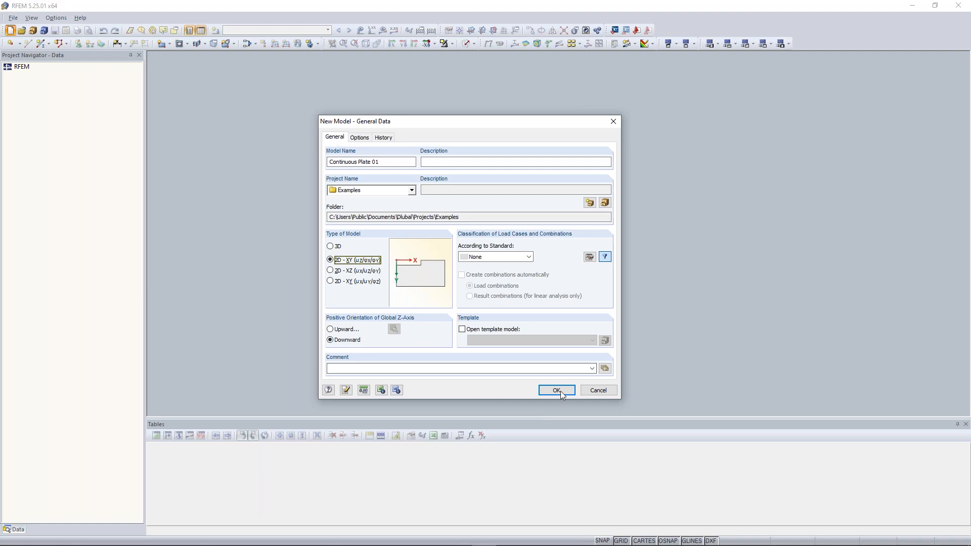
left_click(365, 391)
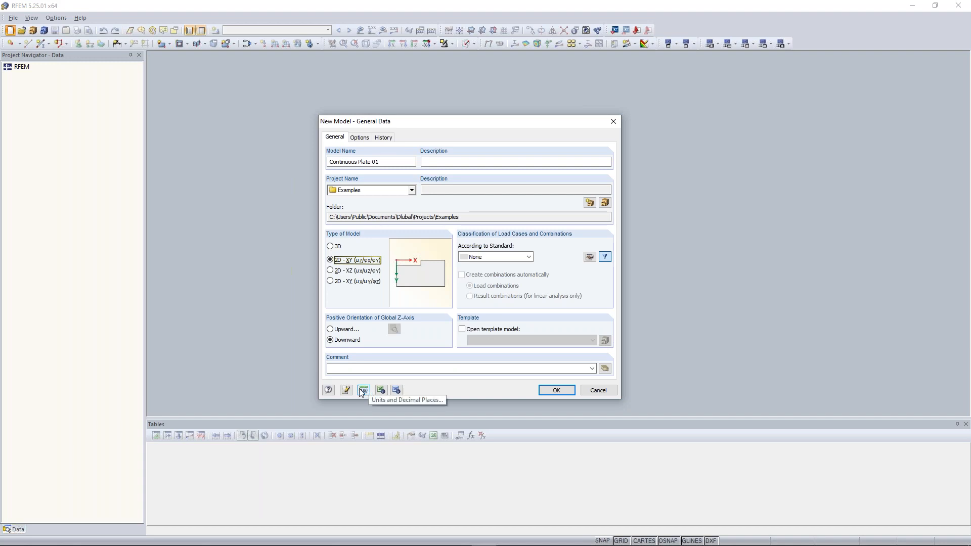
left_click(362, 392)
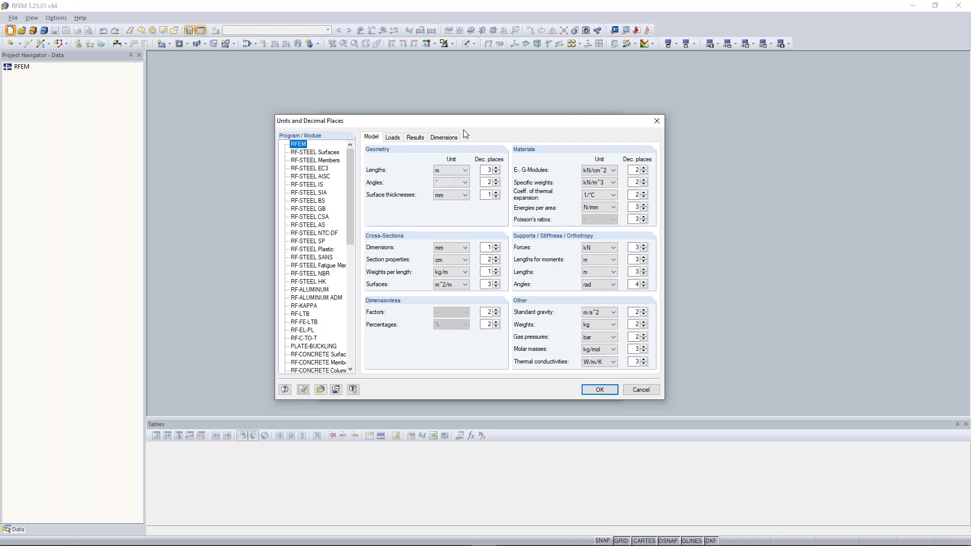
left_click(453, 172)
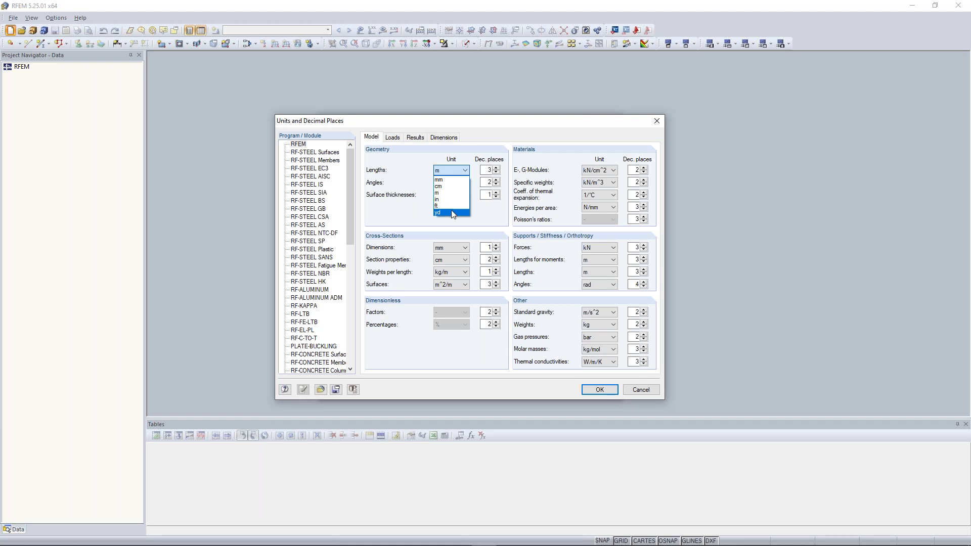
left_click(401, 175)
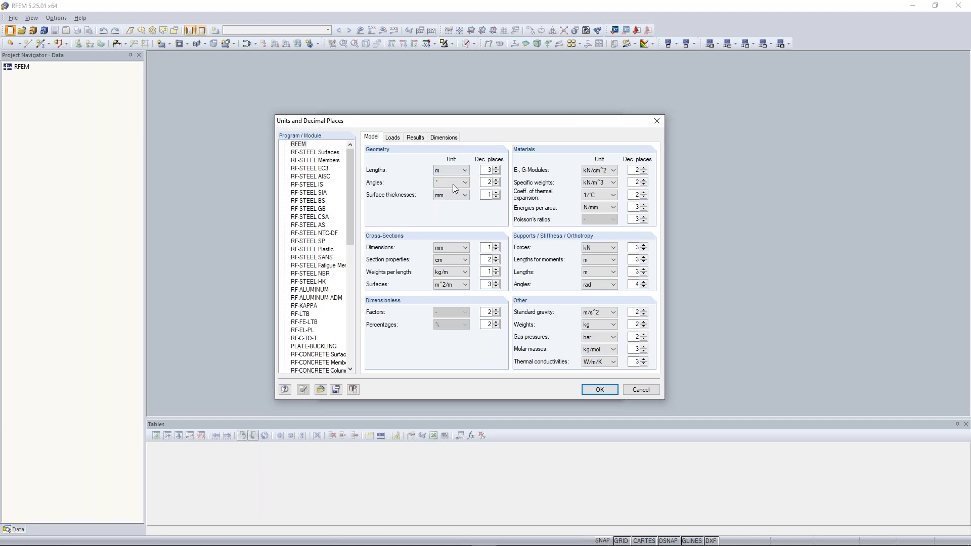
left_click(396, 142)
left_click(418, 141)
left_click(451, 140)
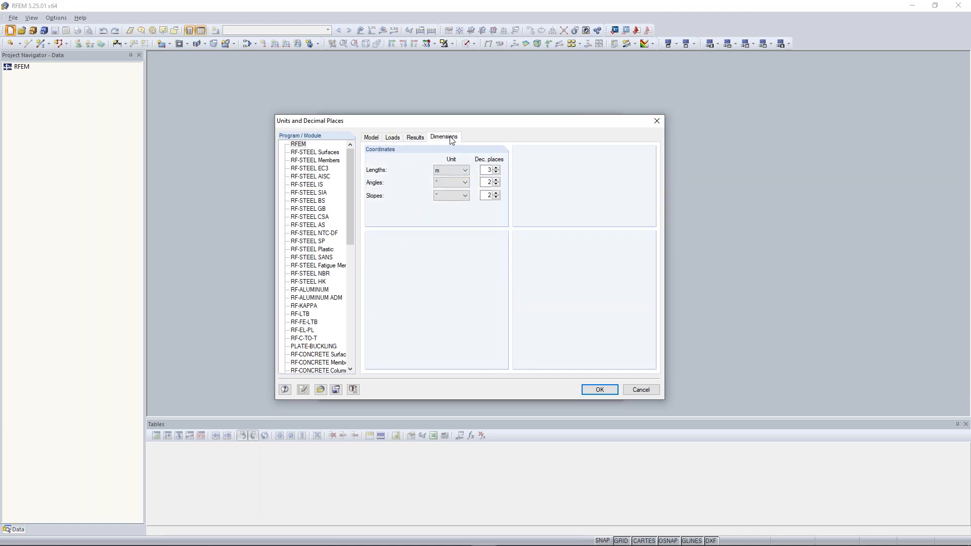
left_click(375, 141)
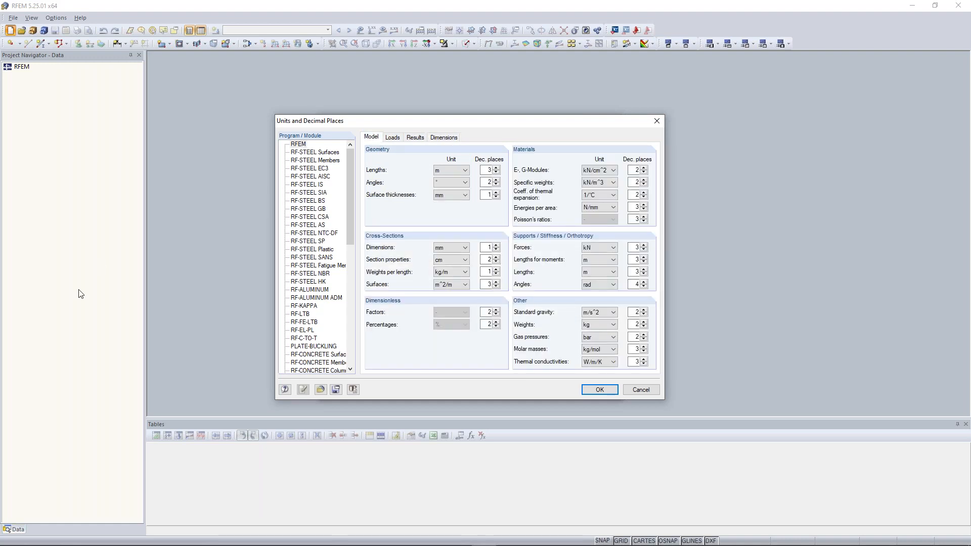
left_click(600, 390)
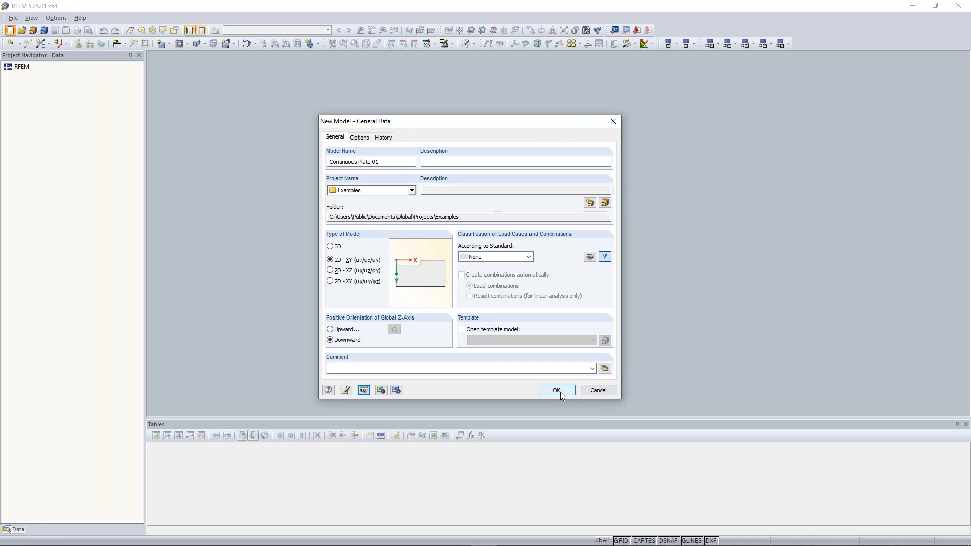
- Confirm the General Data dialog with OK to create Continuous Plate 01
left_click(556, 390)
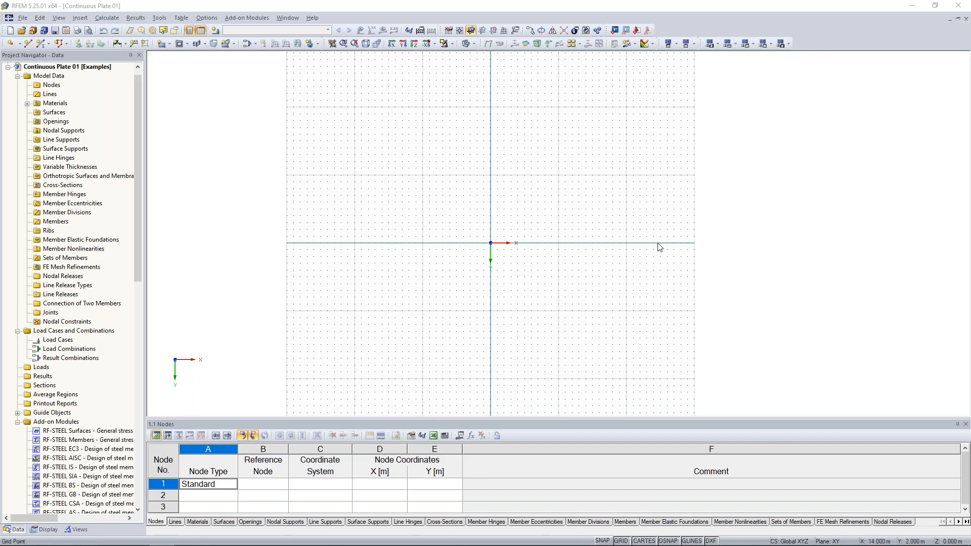
- Scroll and resize the panes to bring the blank 1.1 Nodes table into view
scroll(135, 305, "down", 6)
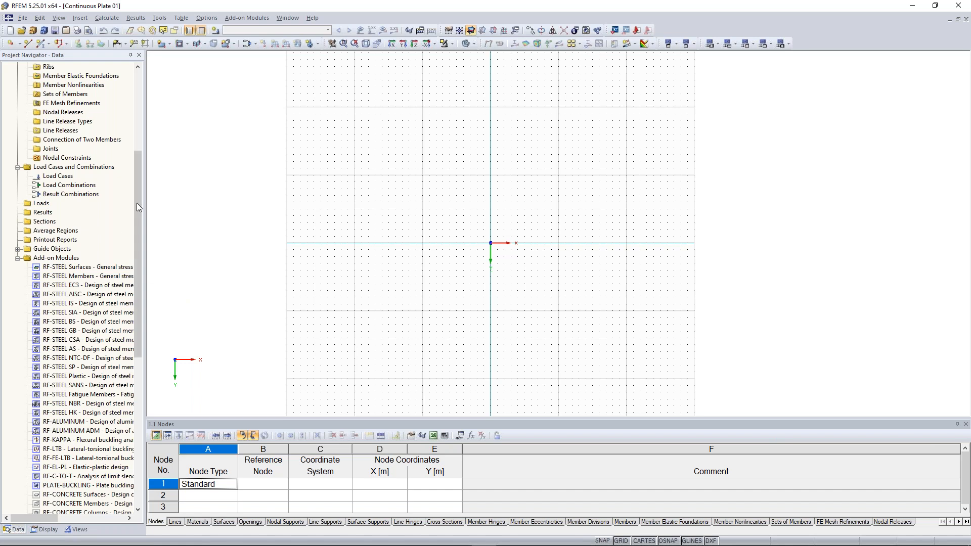
left_click_drag(139, 198, 137, 265)
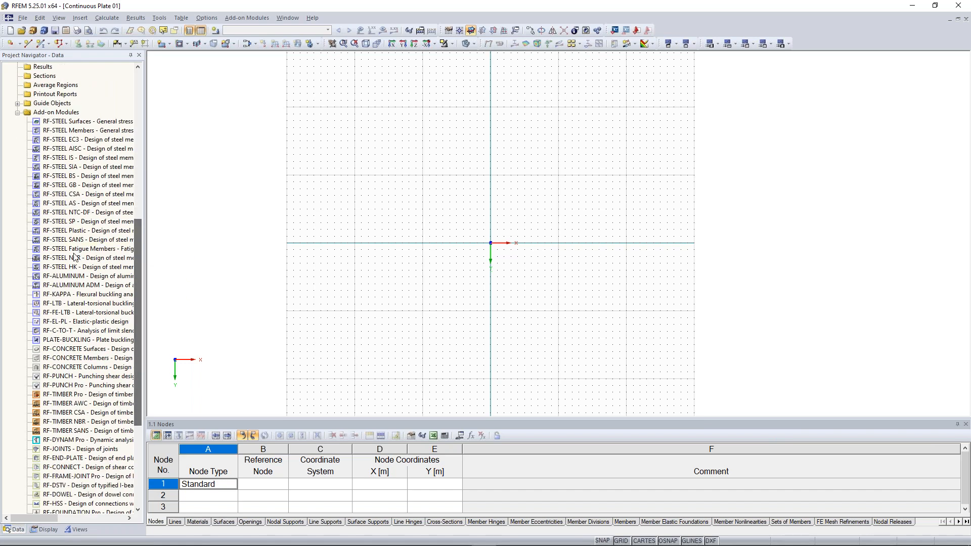
left_click_drag(139, 285, 140, 250)
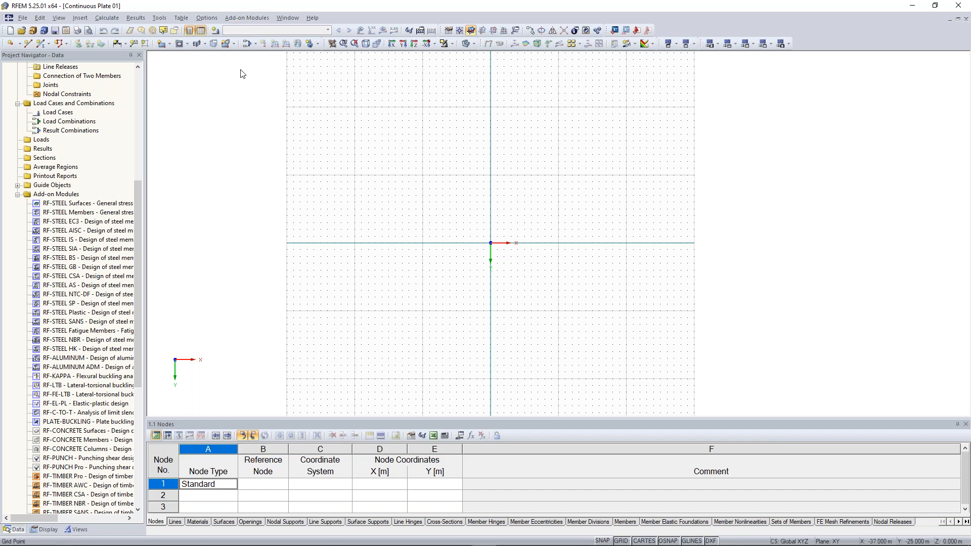
scroll(91, 203, "up", 9)
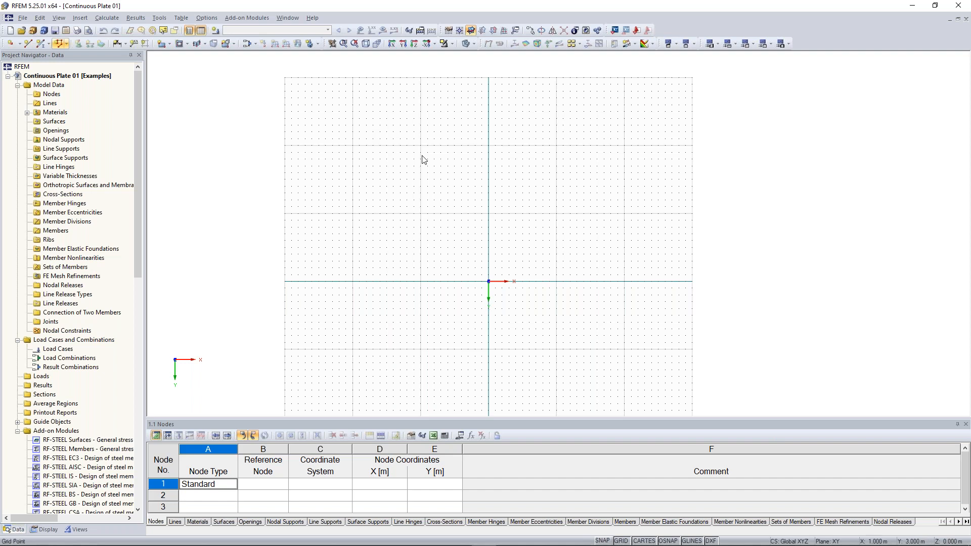
scroll(410, 191, "down", 1)
middle_click_drag(406, 195, 415, 167)
scroll(402, 163, "down", 1)
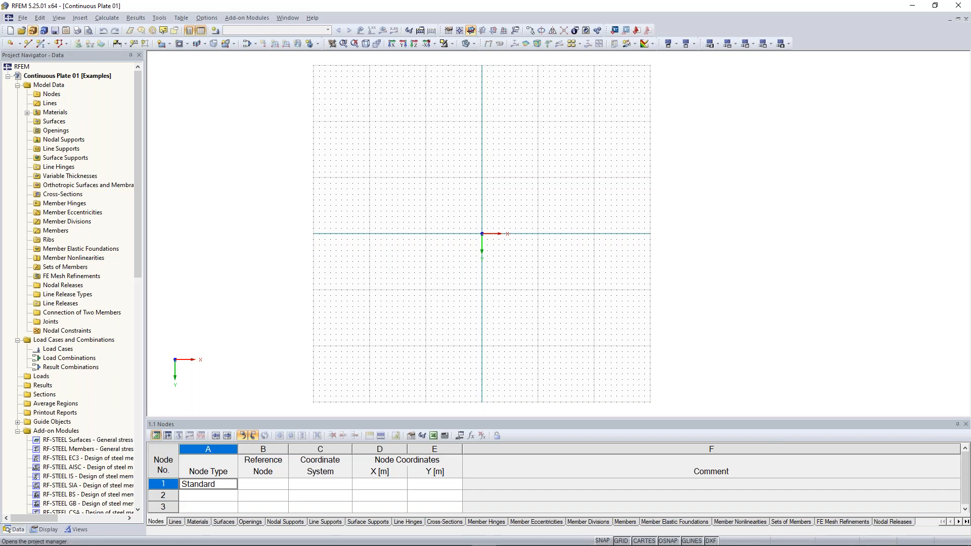
- In the Project Manager, preview Examples models 02 and 04, then open RFEM-Beispiel-06
left_click(35, 36)
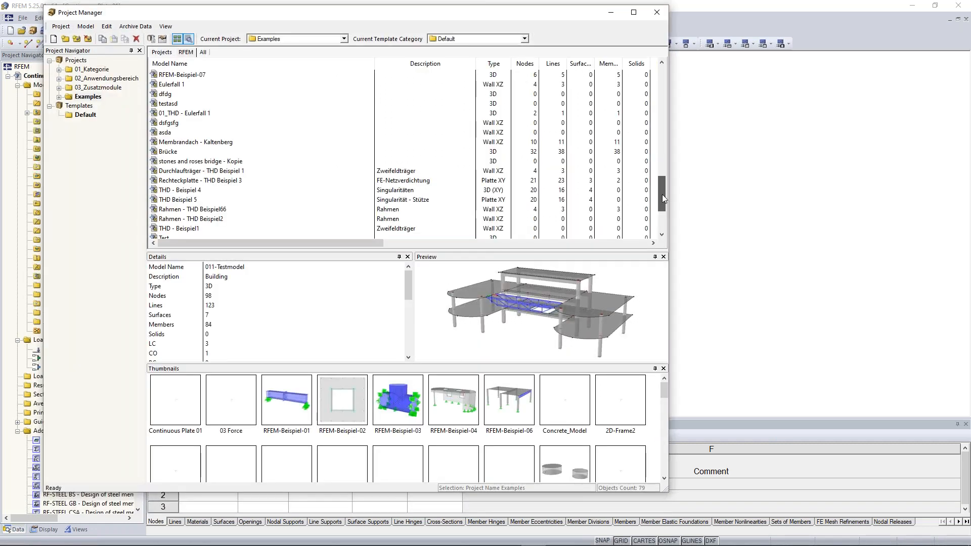
left_click_drag(662, 196, 646, 79)
left_click(185, 104)
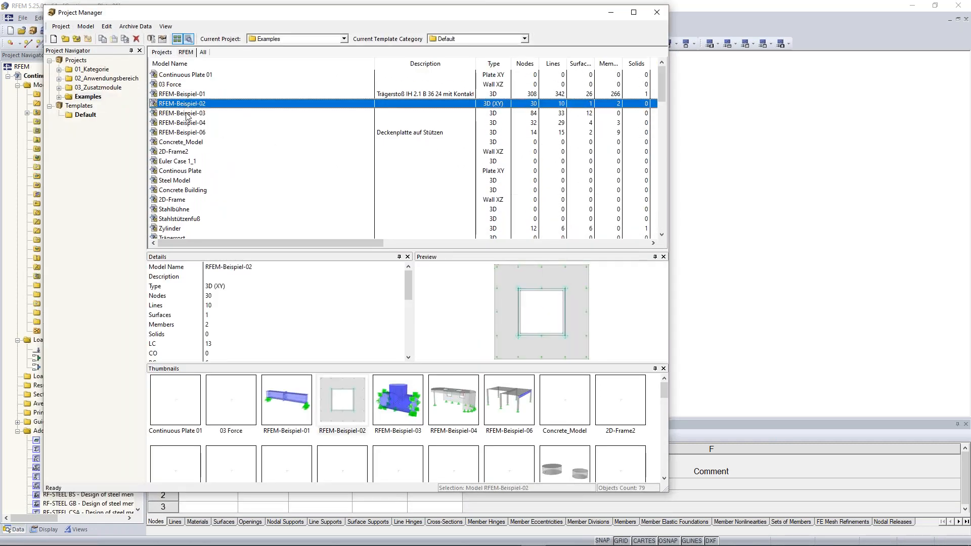
left_click(187, 122)
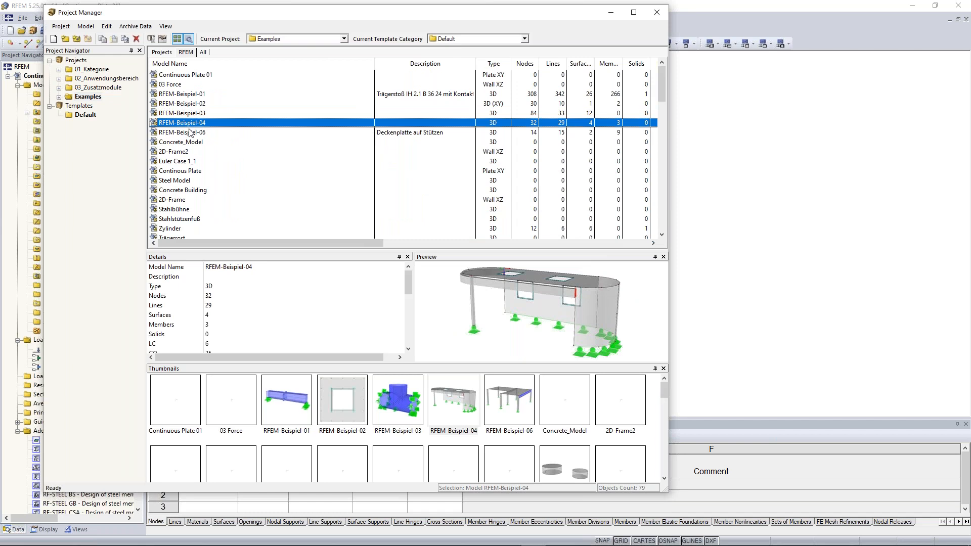
left_click(190, 132)
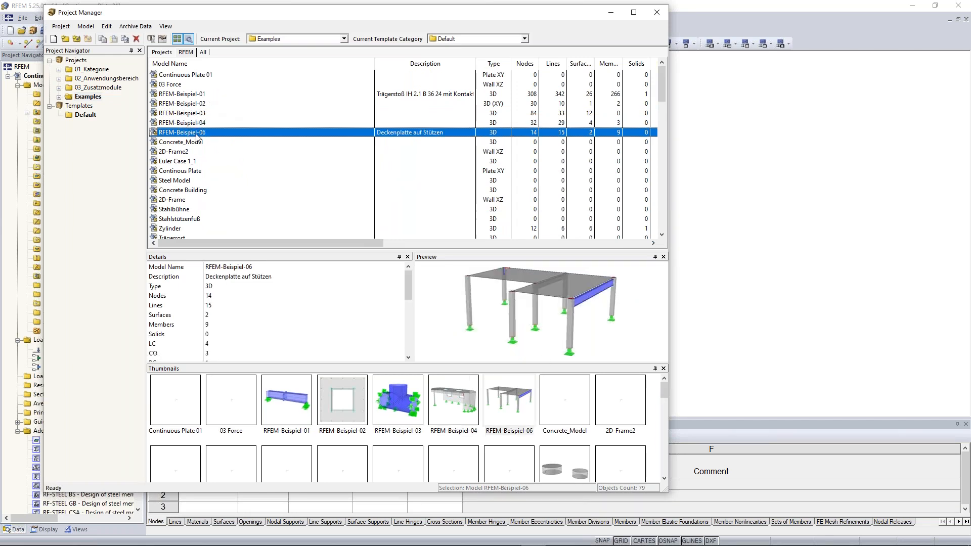
double_click(197, 134)
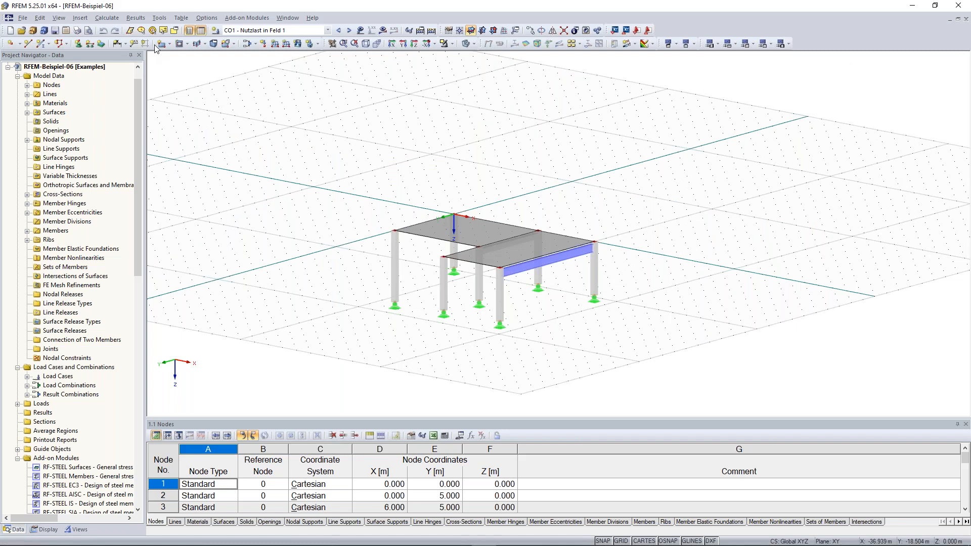
left_click(28, 21)
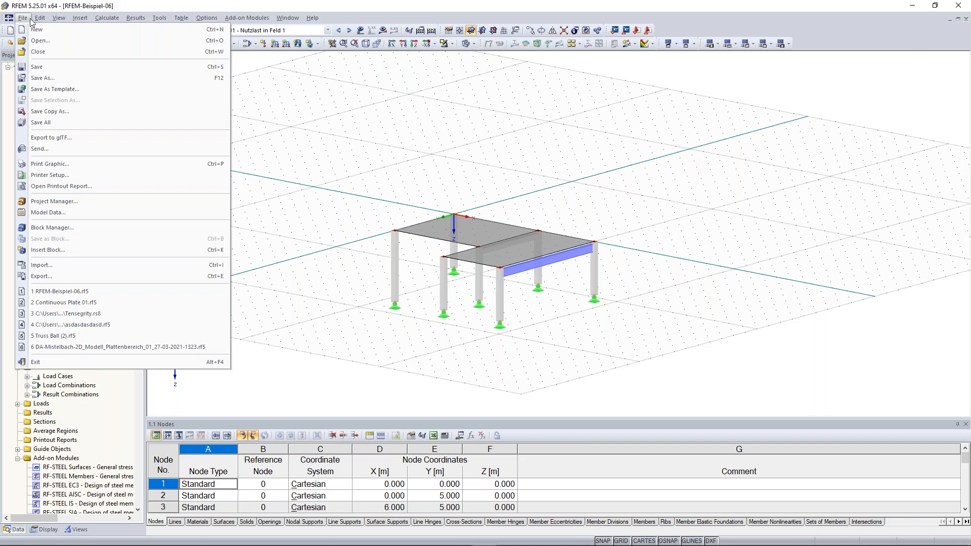
mouse_move(42, 21)
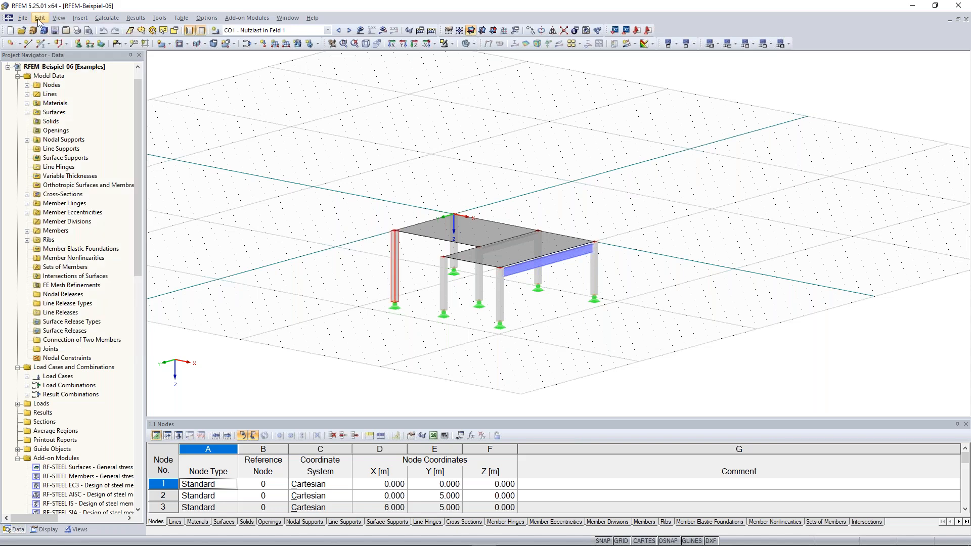
left_click(40, 19)
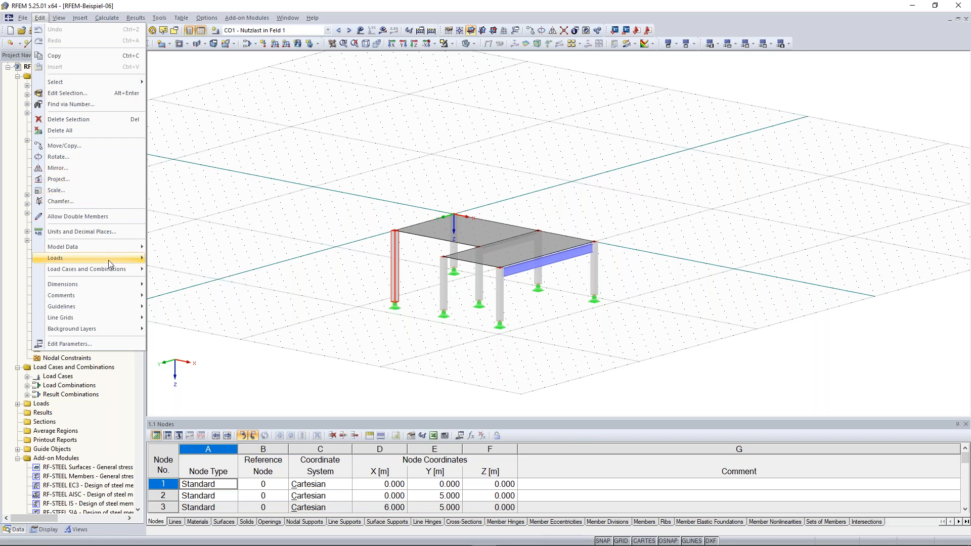
mouse_move(111, 256)
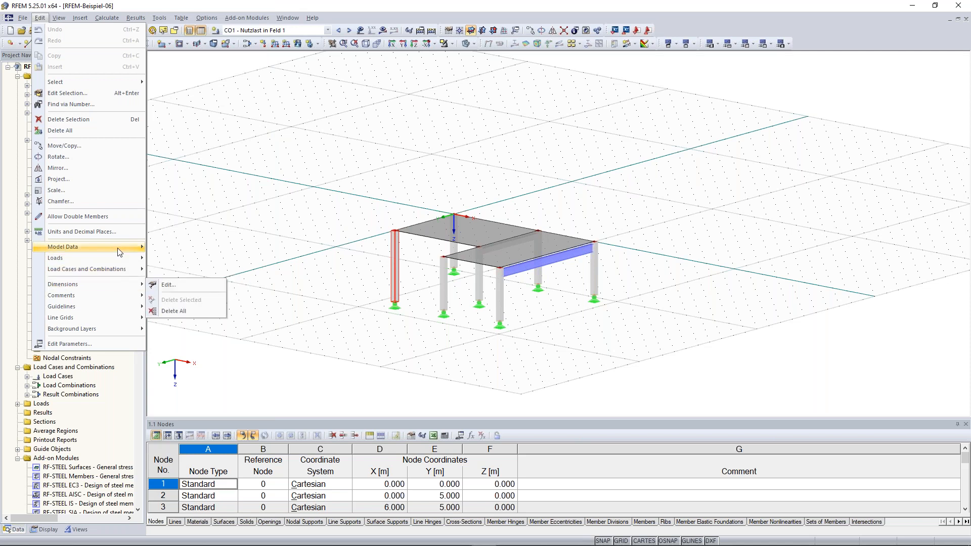
mouse_move(124, 268)
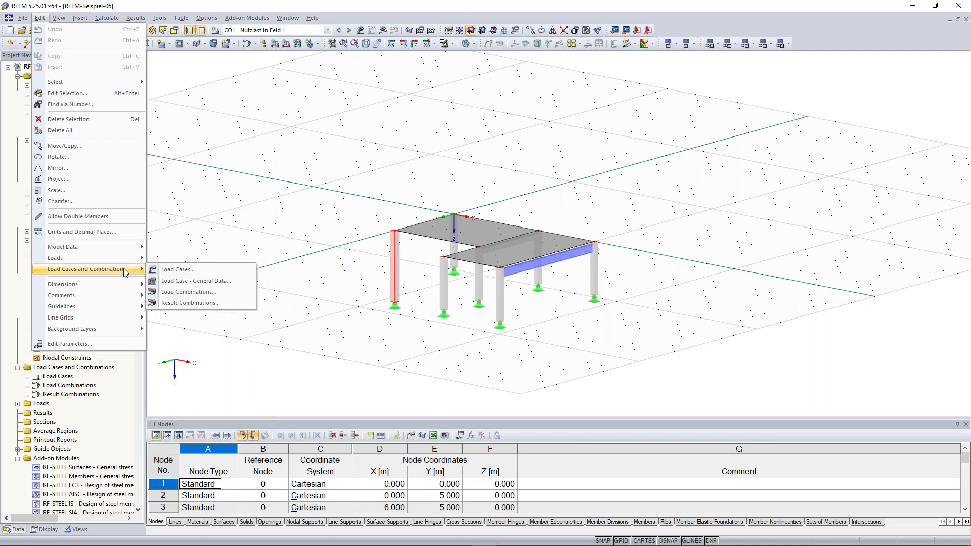
mouse_move(57, 19)
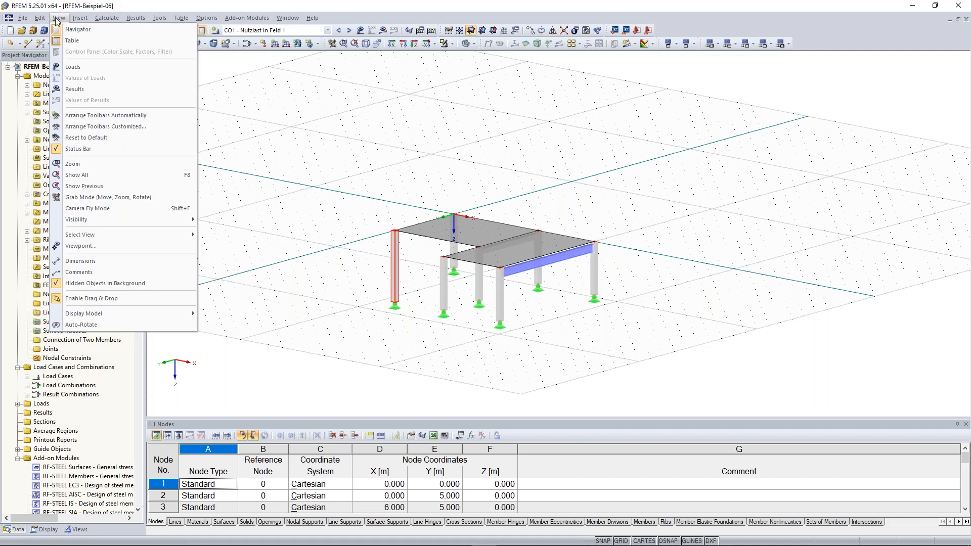
- Display the surface loads, then the CO1 calculation results, dismissing the calculation message
left_click(89, 68)
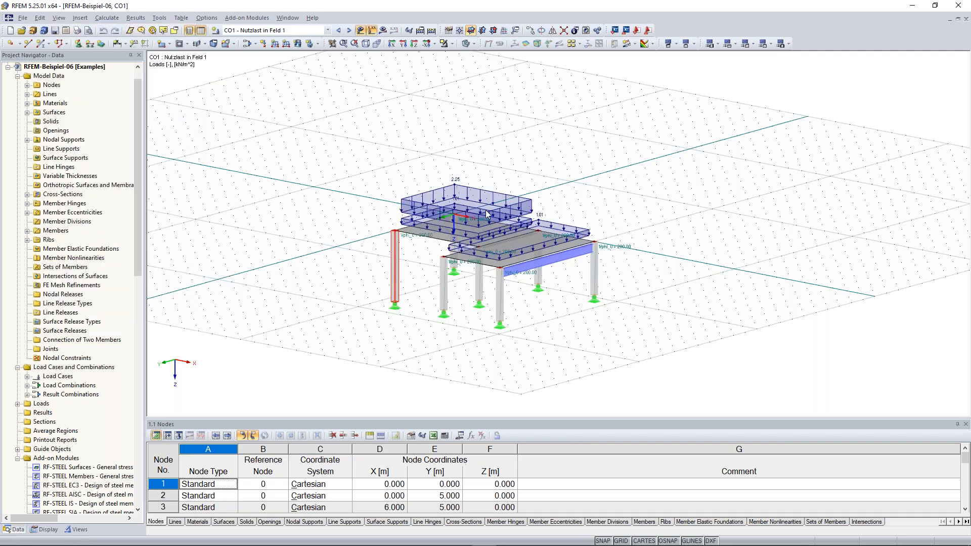
left_click(59, 18)
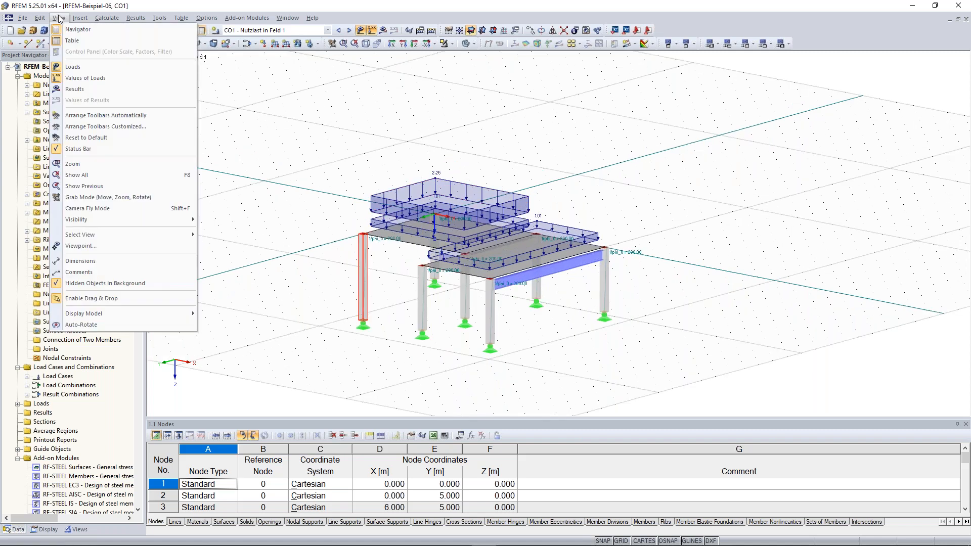
left_click(90, 90)
left_click(467, 295)
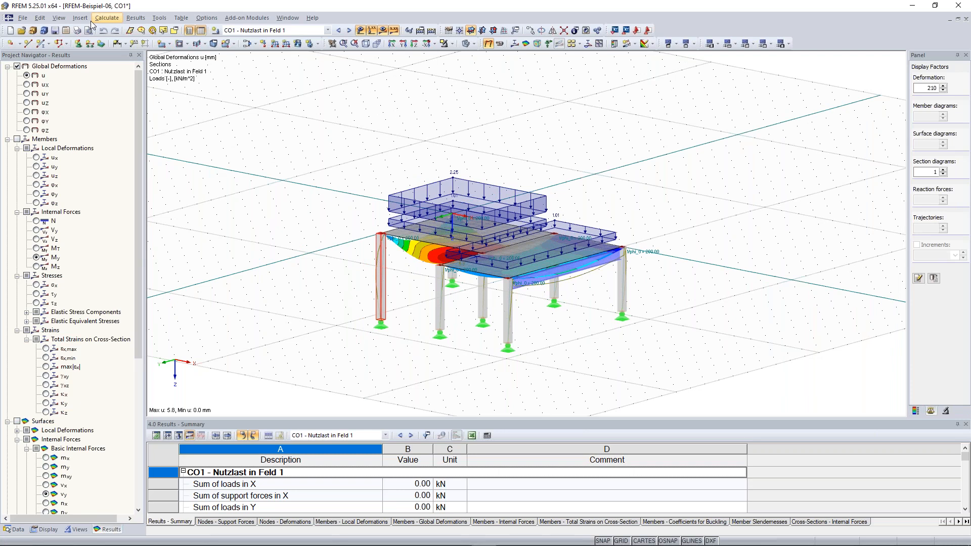
- Browse the View and Insert menus, then show the Data tab in the Project Navigator
left_click(59, 18)
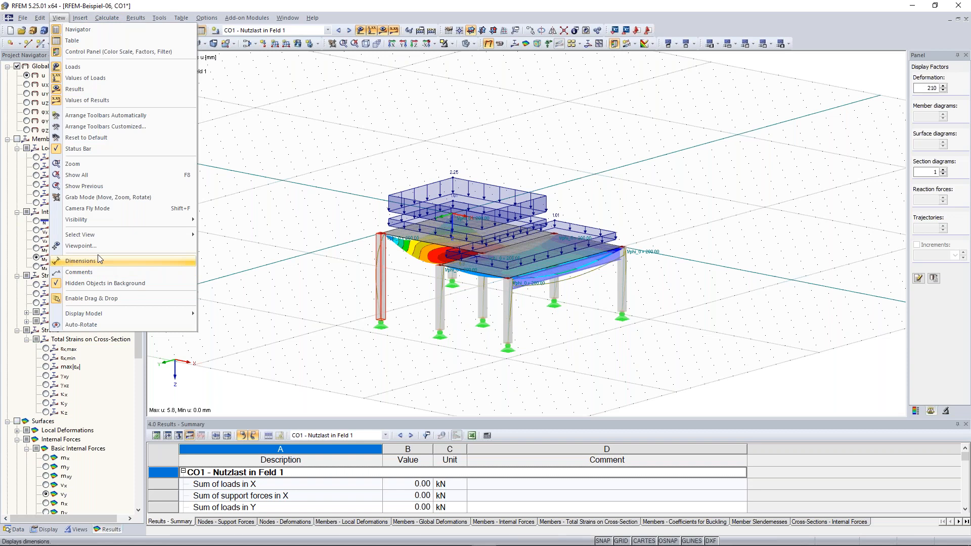
mouse_move(80, 18)
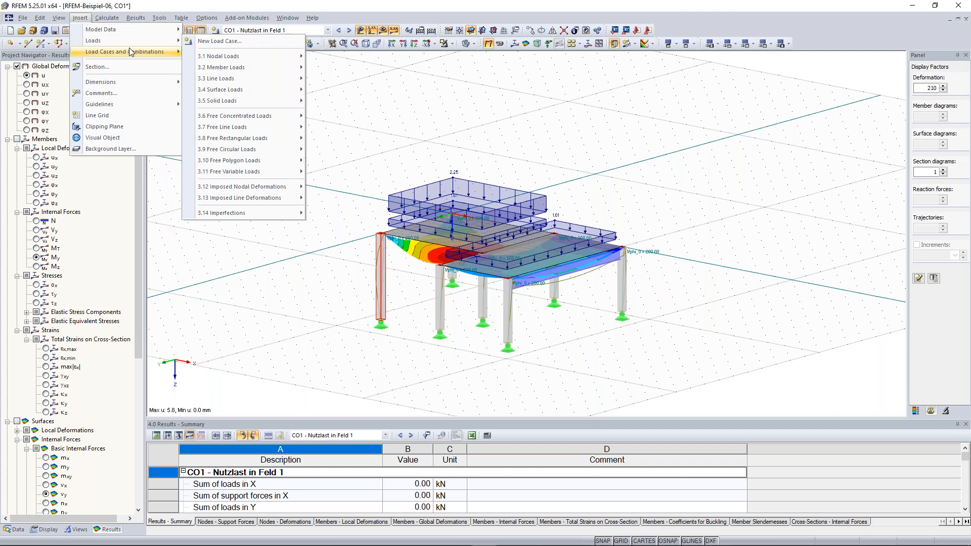
mouse_move(130, 52)
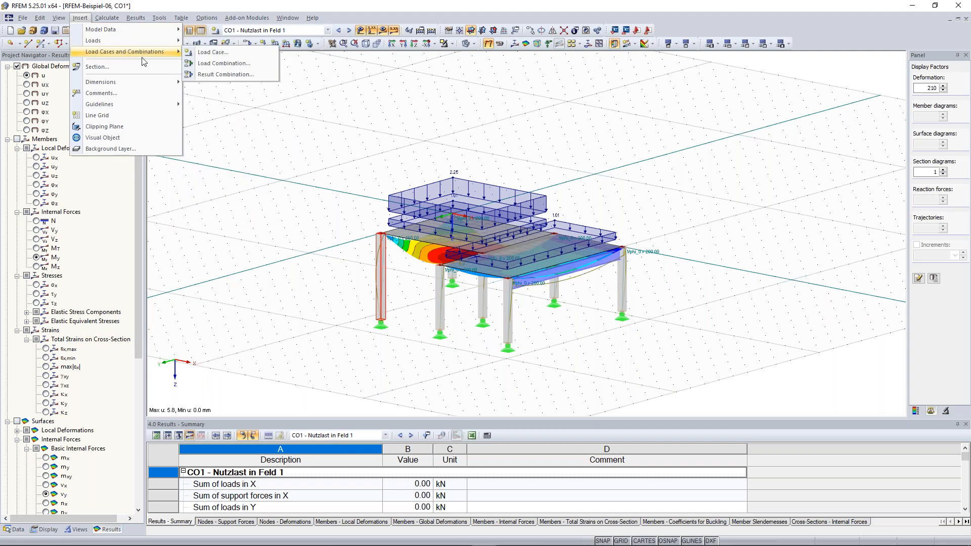
left_click(313, 167)
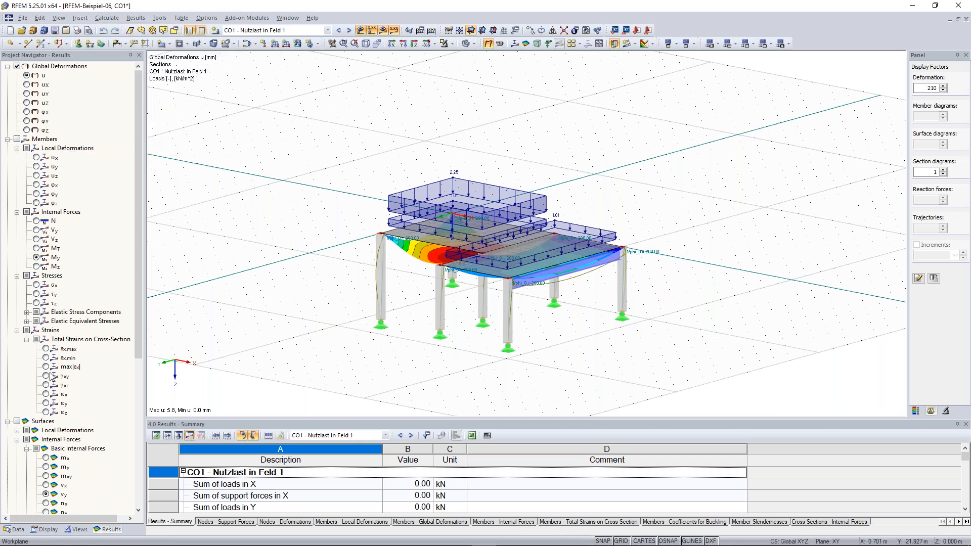
left_click(16, 530)
scroll(139, 263, "up", 1)
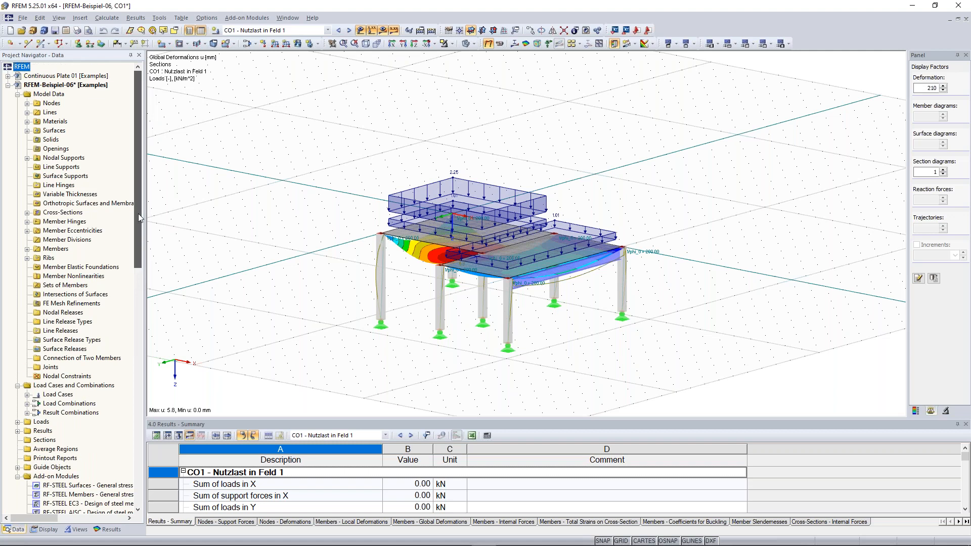
scroll(314, 162, "down", 2)
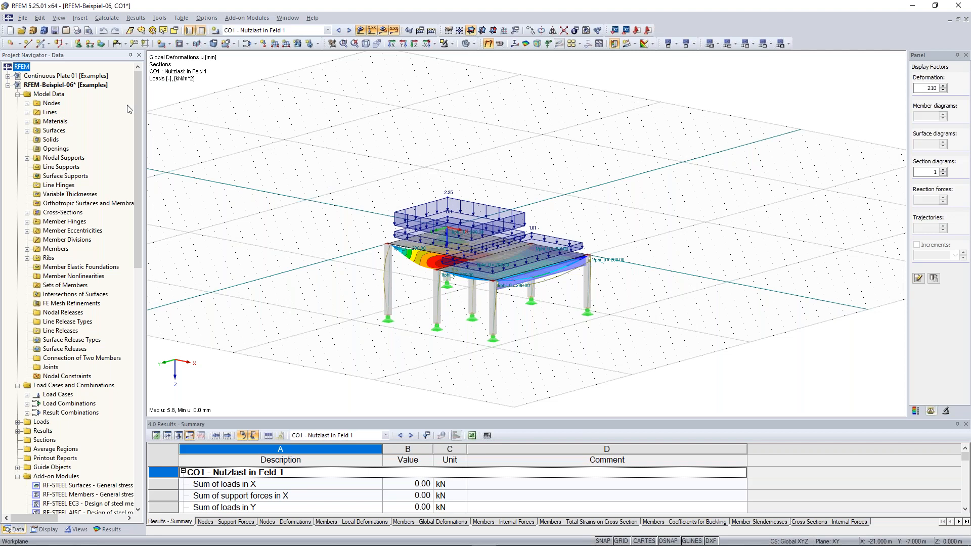
left_click(80, 18)
mouse_move(101, 30)
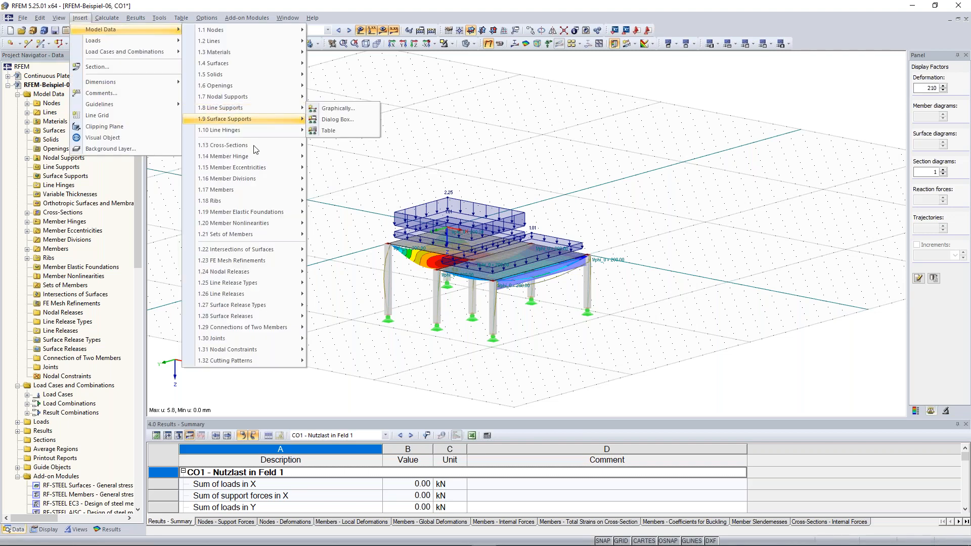
mouse_move(260, 178)
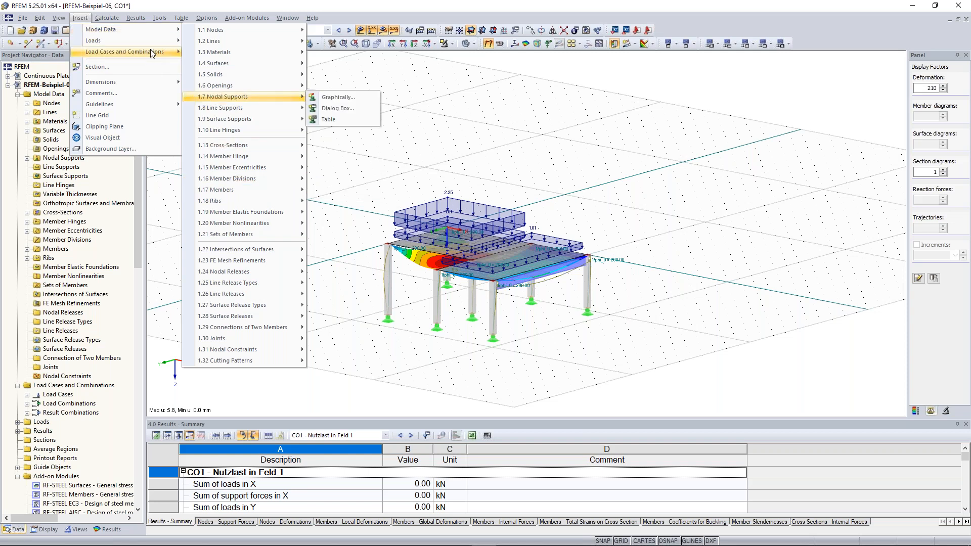
mouse_move(151, 53)
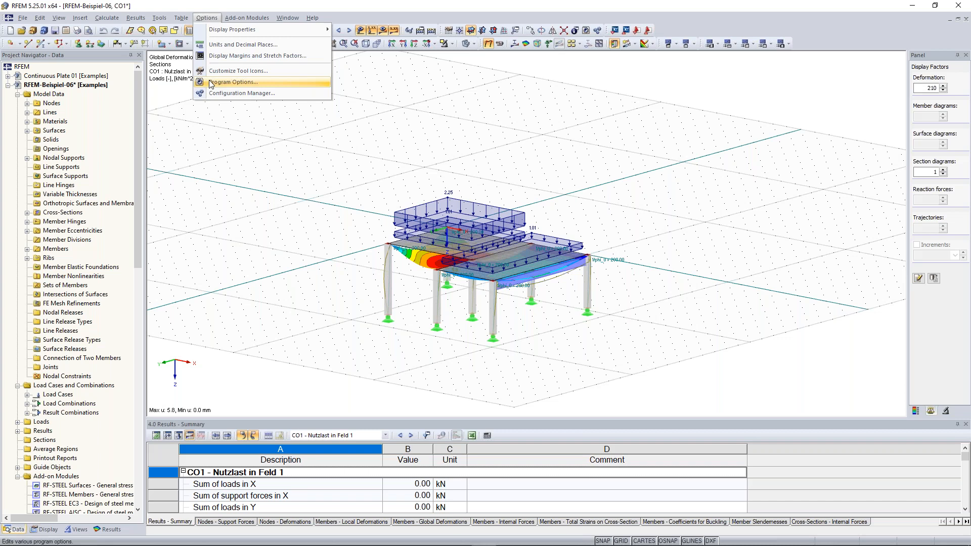
- Open Program Options, check the language list, and cancel with English unchanged
left_click(236, 85)
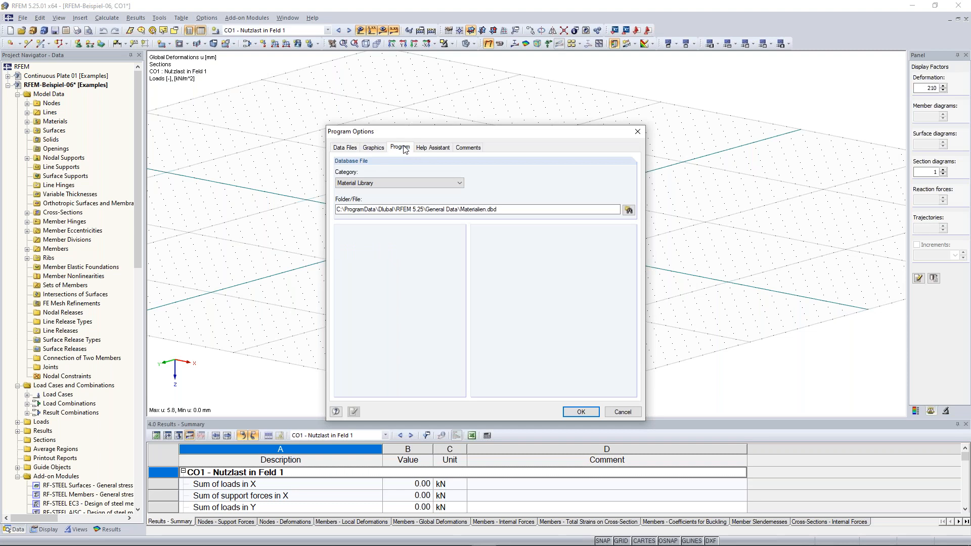
left_click(400, 147)
left_click(408, 173)
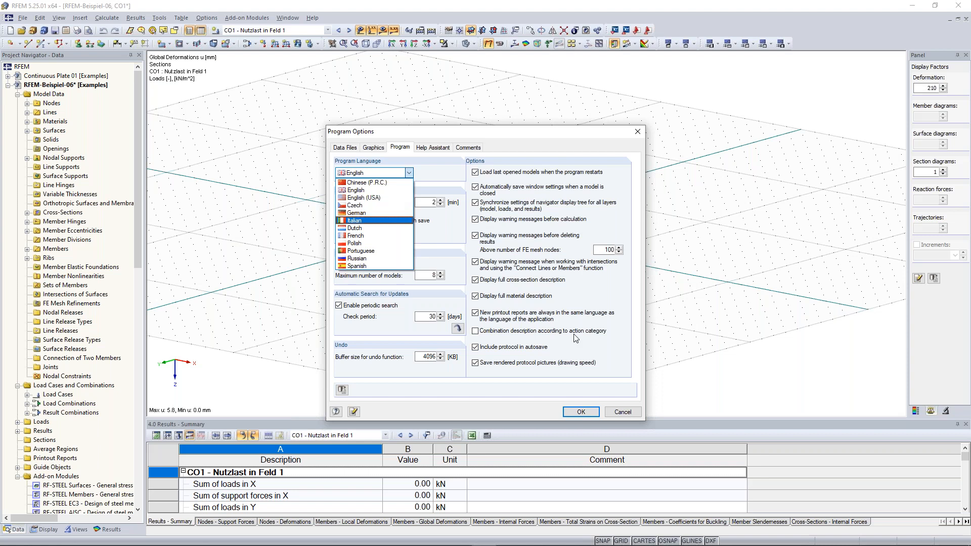
left_click(622, 412)
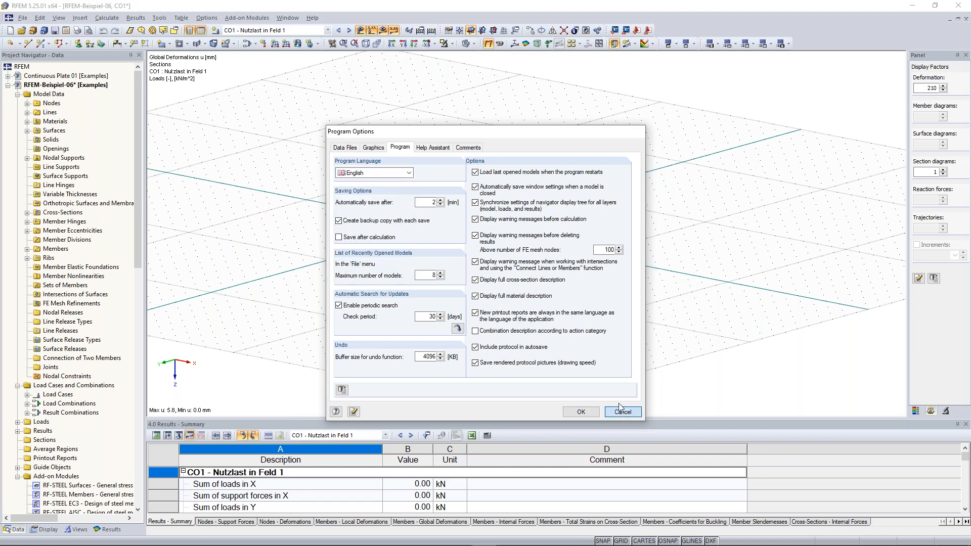
left_click(622, 412)
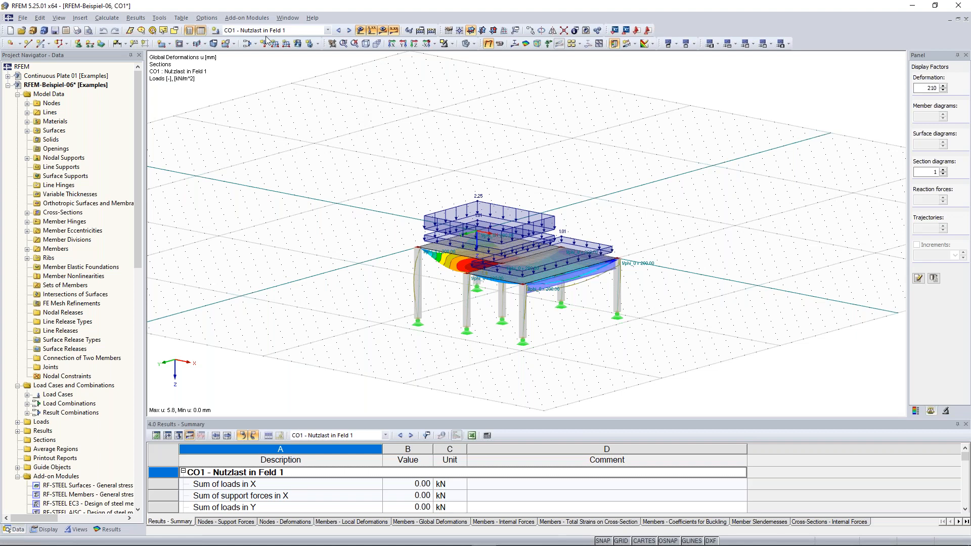
- Apply 'Standard with black background' in the Configuration Manager, then close it
left_click(206, 18)
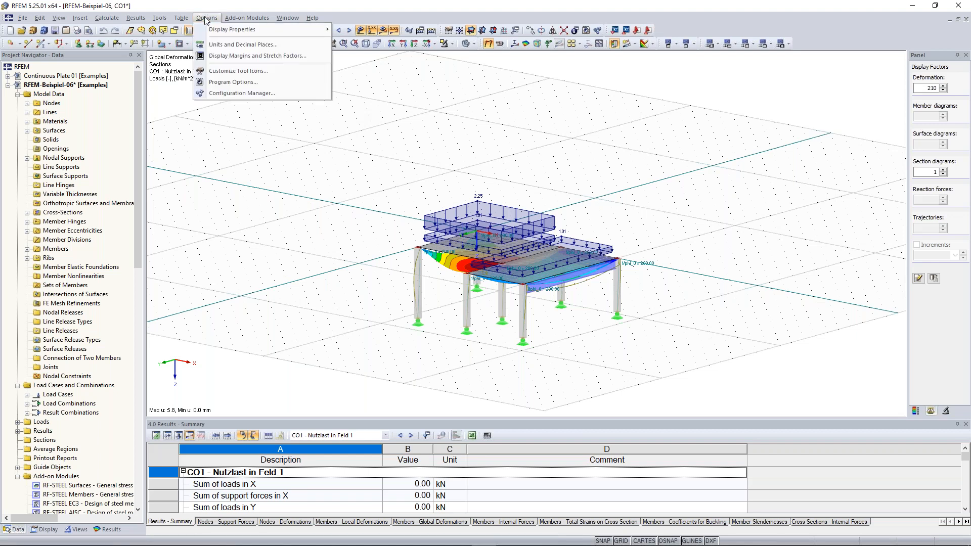
left_click(243, 94)
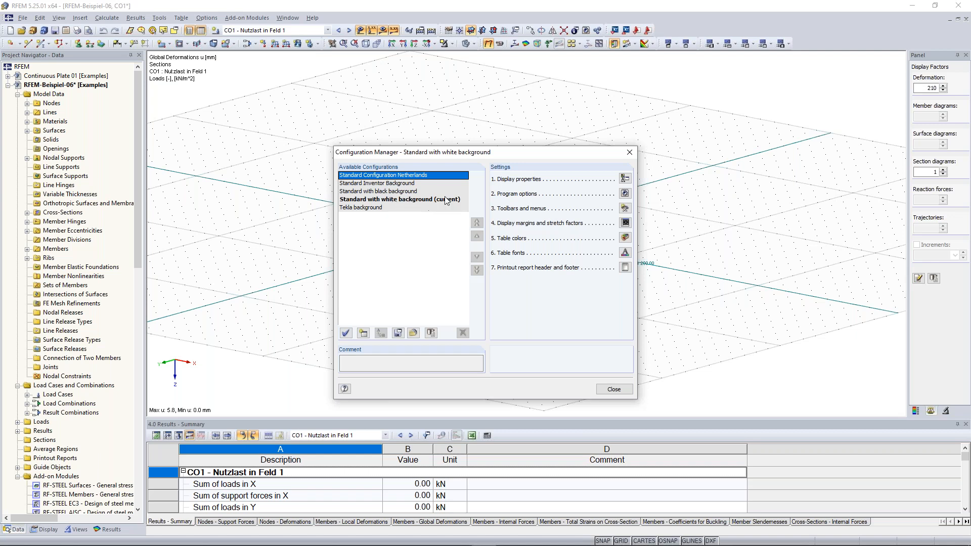
left_click(408, 191)
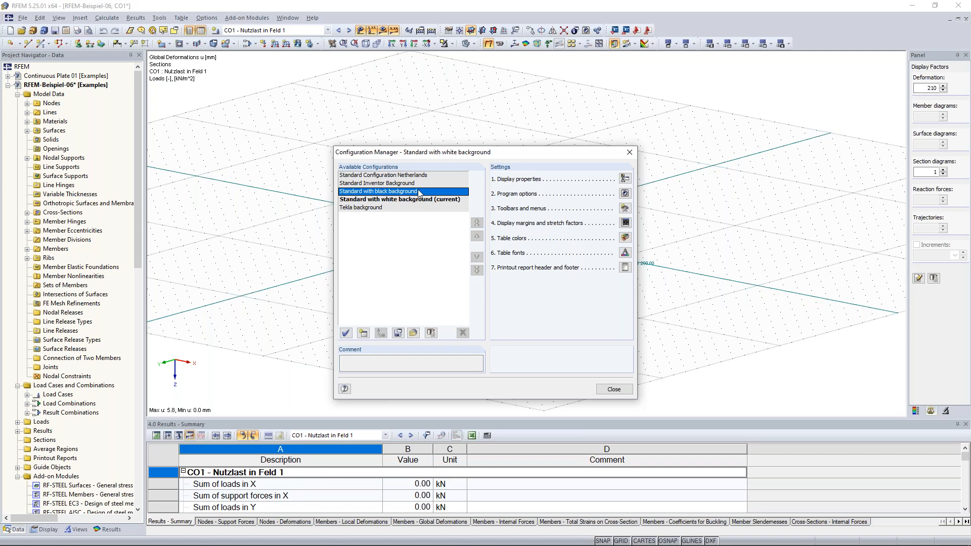
double_click(419, 193)
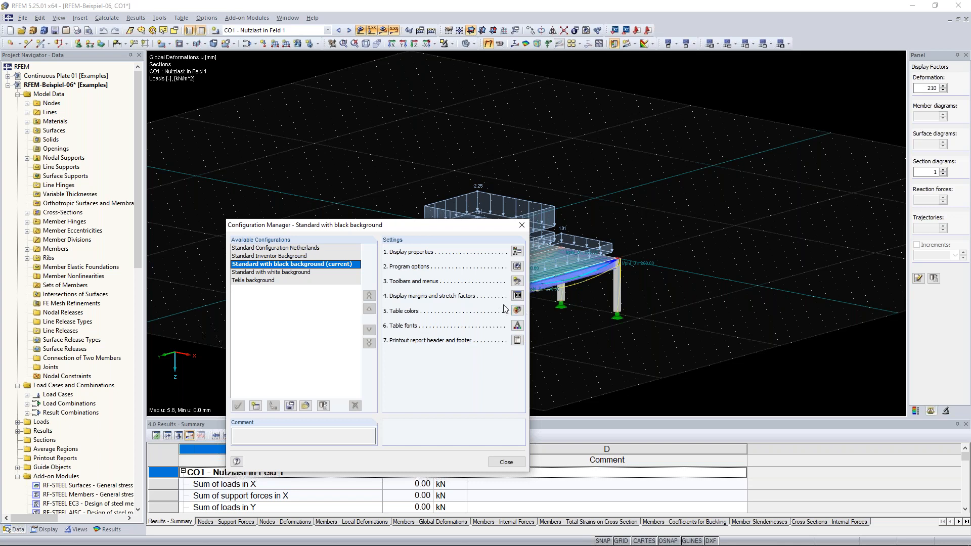
left_click_drag(445, 227, 521, 126)
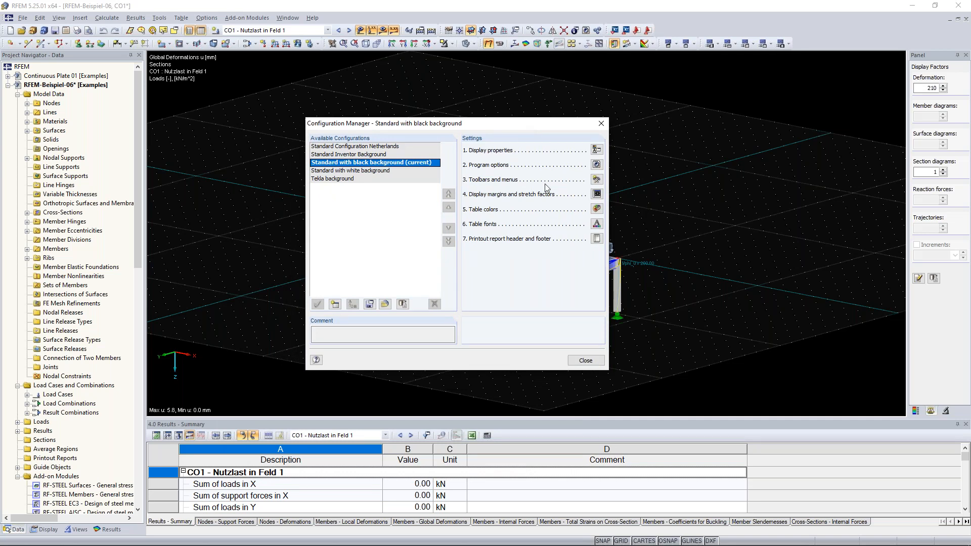
left_click(589, 359)
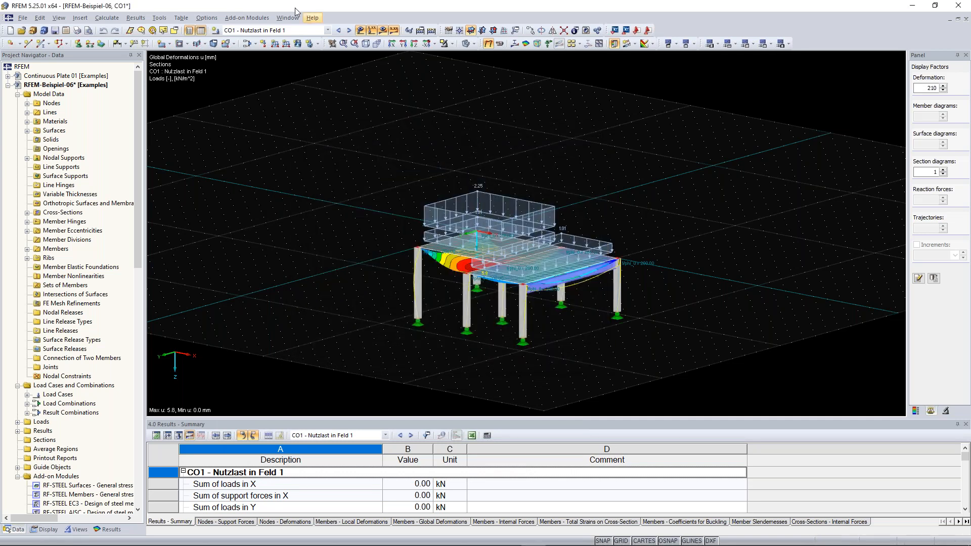
left_click(247, 17)
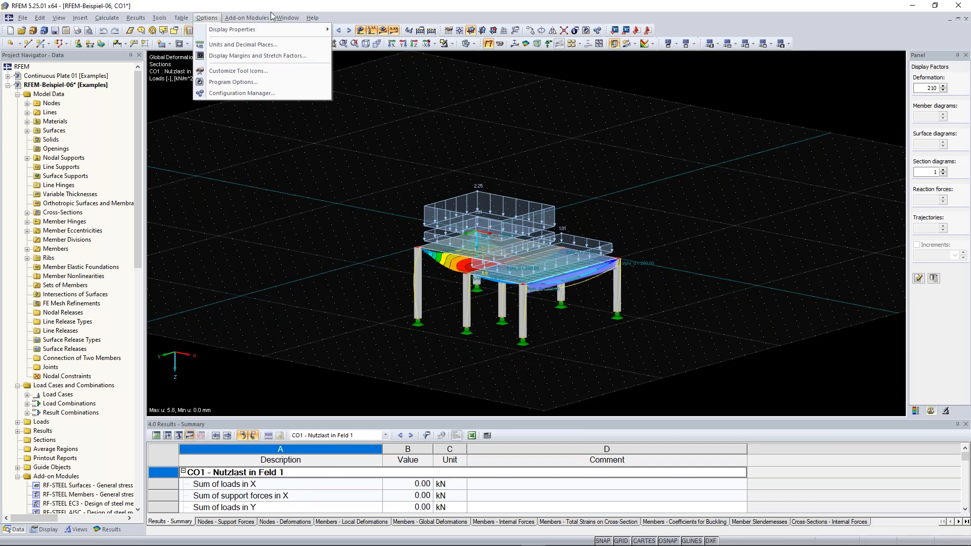
mouse_move(277, 24)
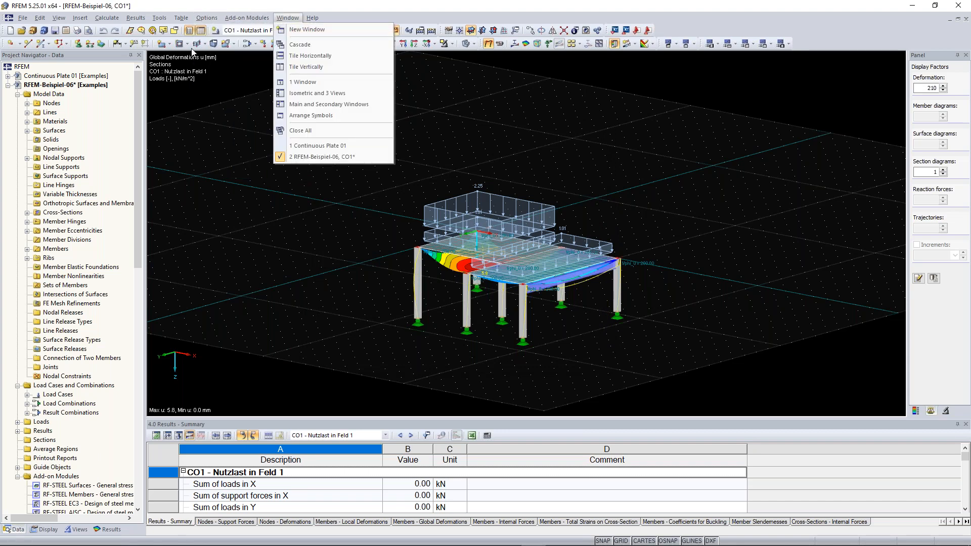
mouse_move(106, 18)
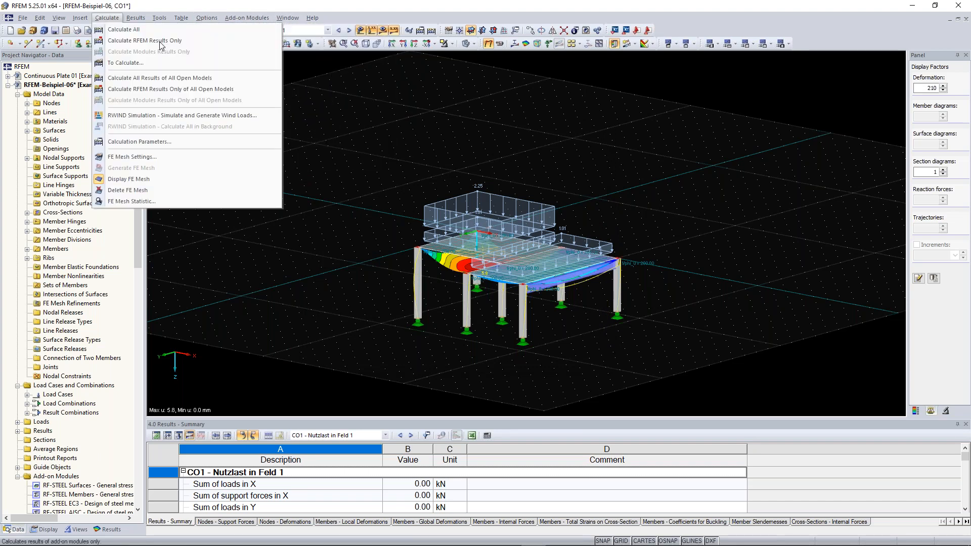
left_click(395, 18)
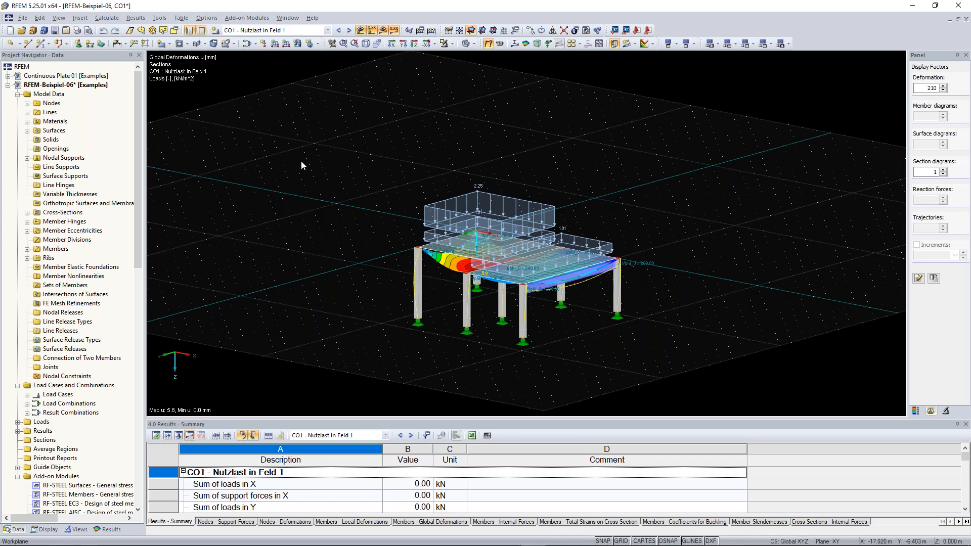
- Draw a trial polyline of new nodes and lines beside the frame, then undo it
left_click(10, 46)
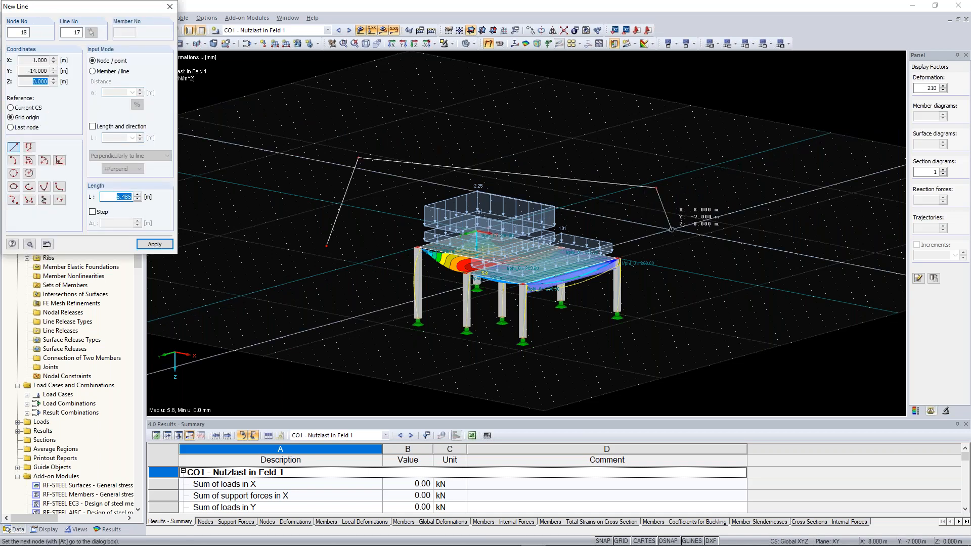
key("Escape")
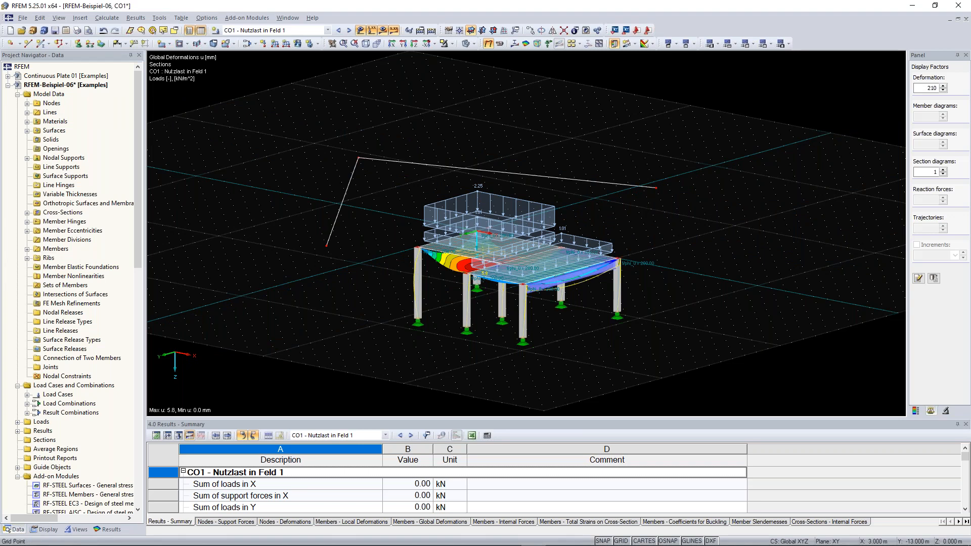
key("ctrl+z")
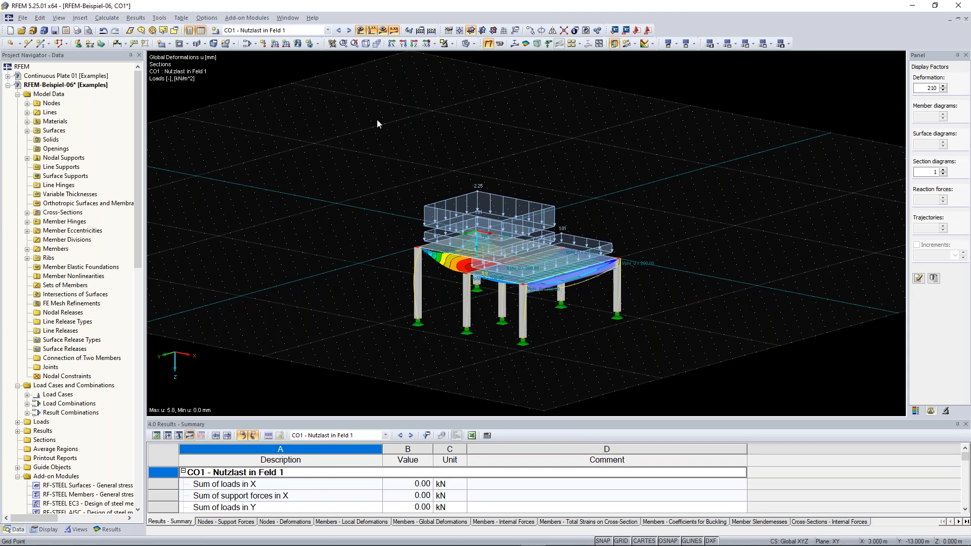
- Apply the 'Standard with white background' display configuration and recentre the model view
left_click(208, 19)
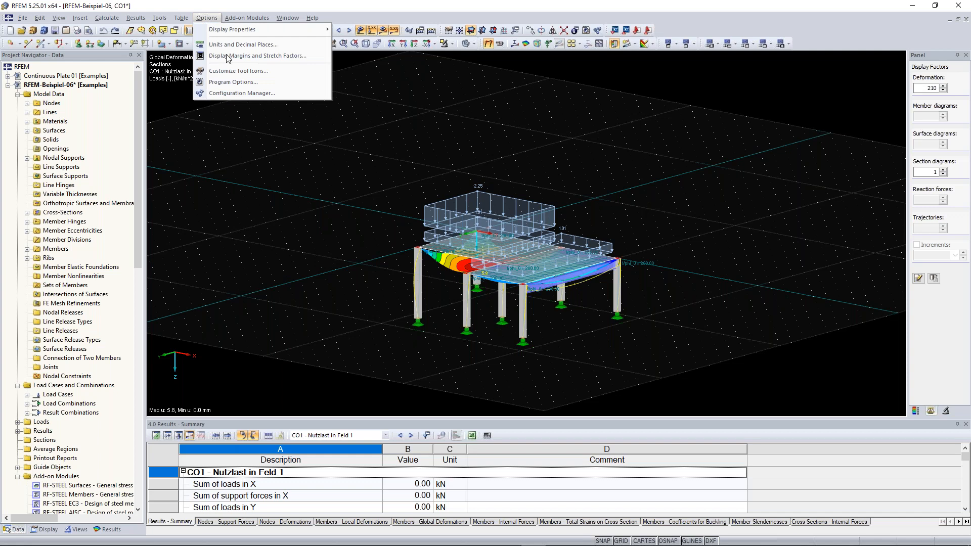
left_click(242, 93)
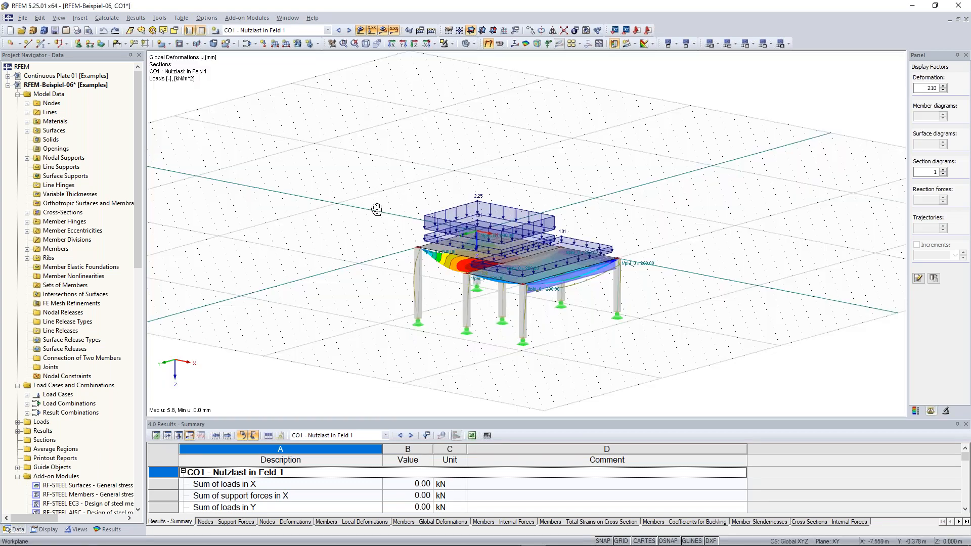
middle_click_drag(376, 211, 401, 208)
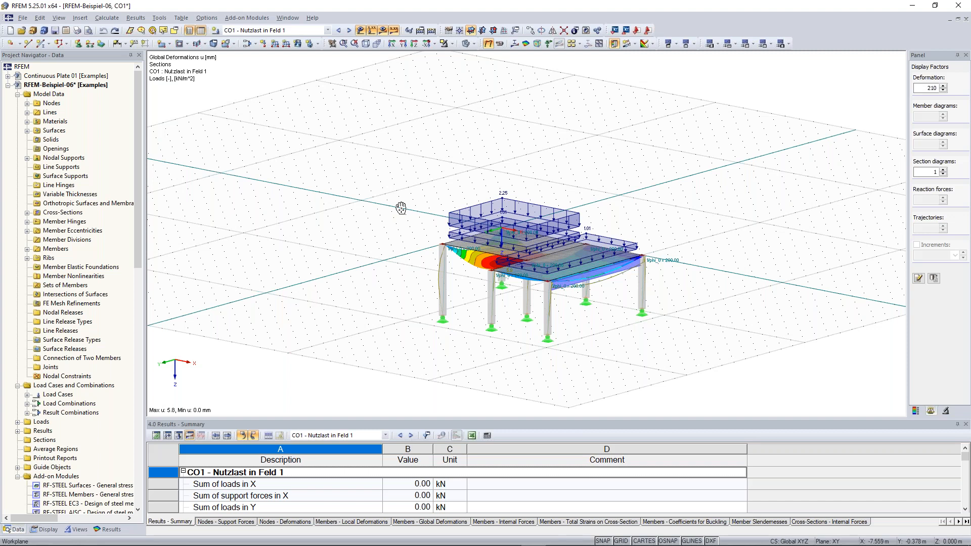
middle_click_drag(401, 208, 403, 207)
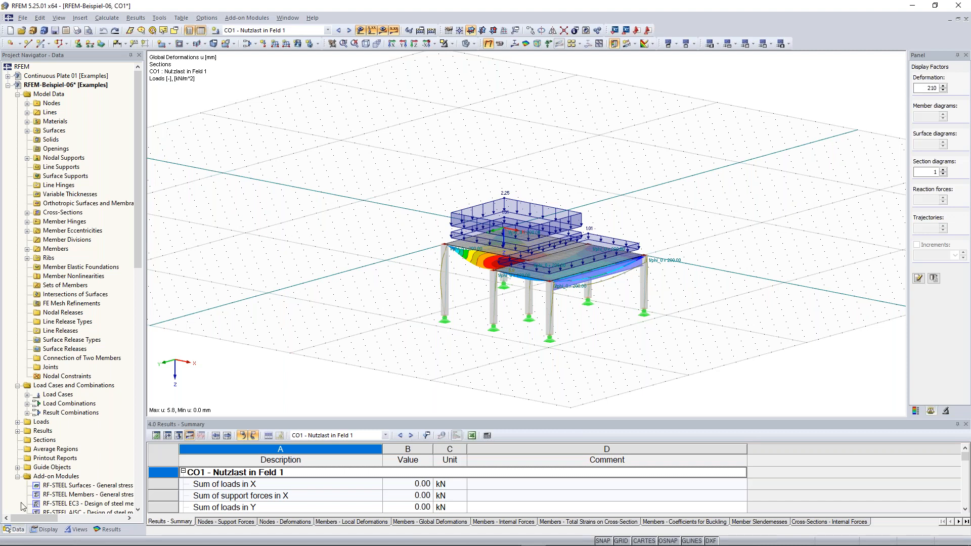
- Switch the navigator to the Data tree and look over the Nodes context menu
left_click(52, 530)
left_click(15, 529)
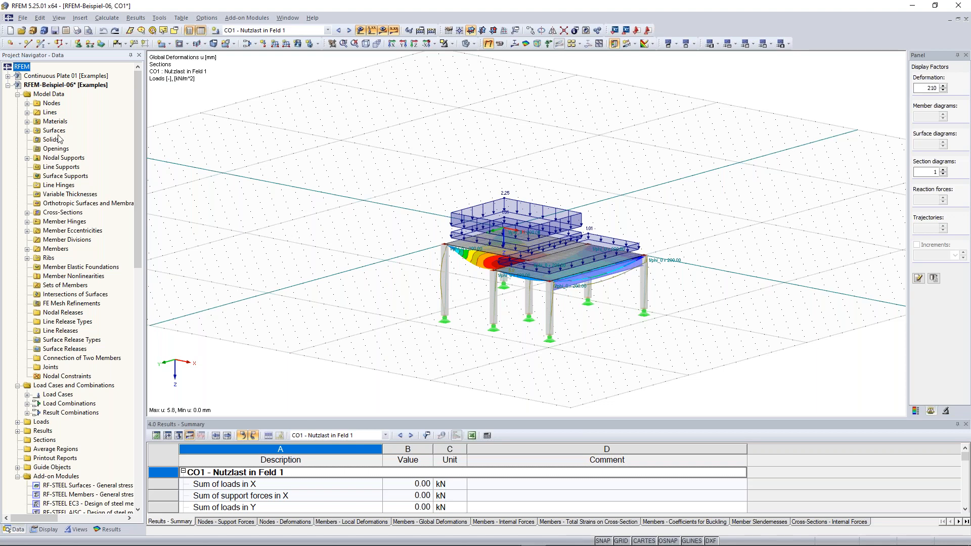
right_click(51, 104)
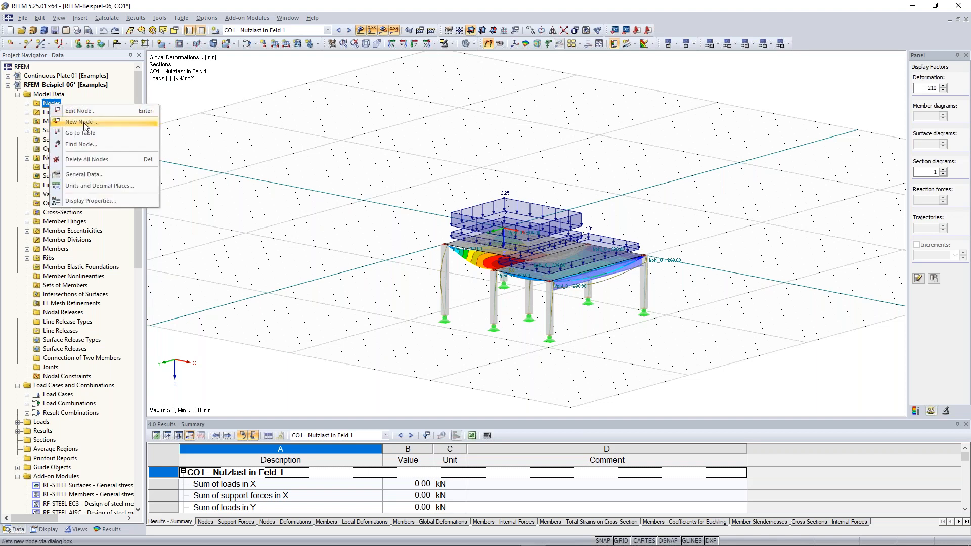
left_click(140, 98)
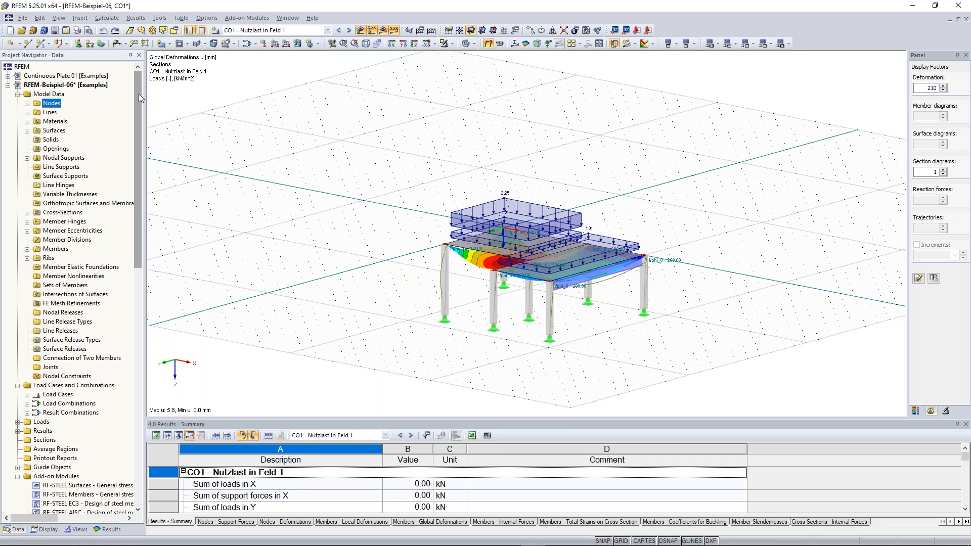
- Expand nodes 1–14 and select node 6 at (6, 8, 0) m in the frame
left_click(28, 103)
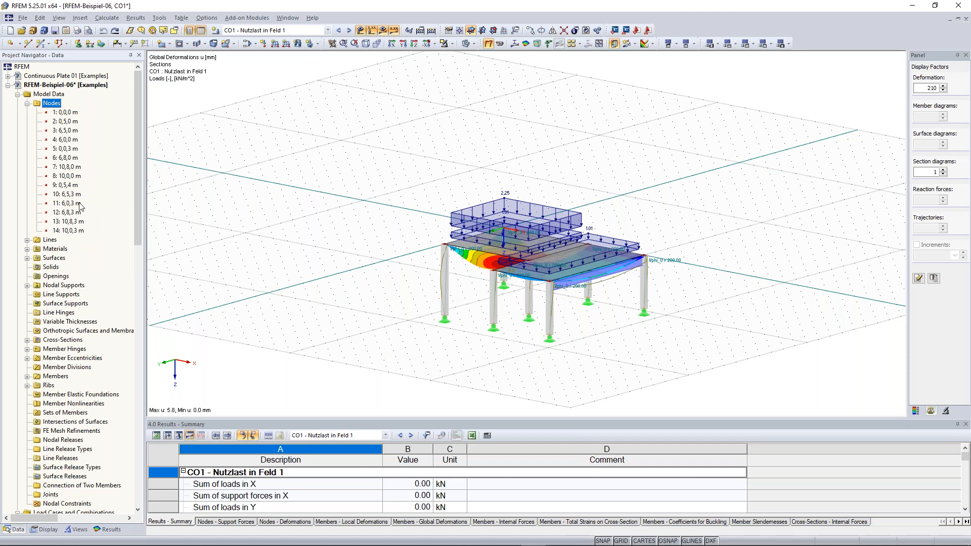
left_click(65, 159)
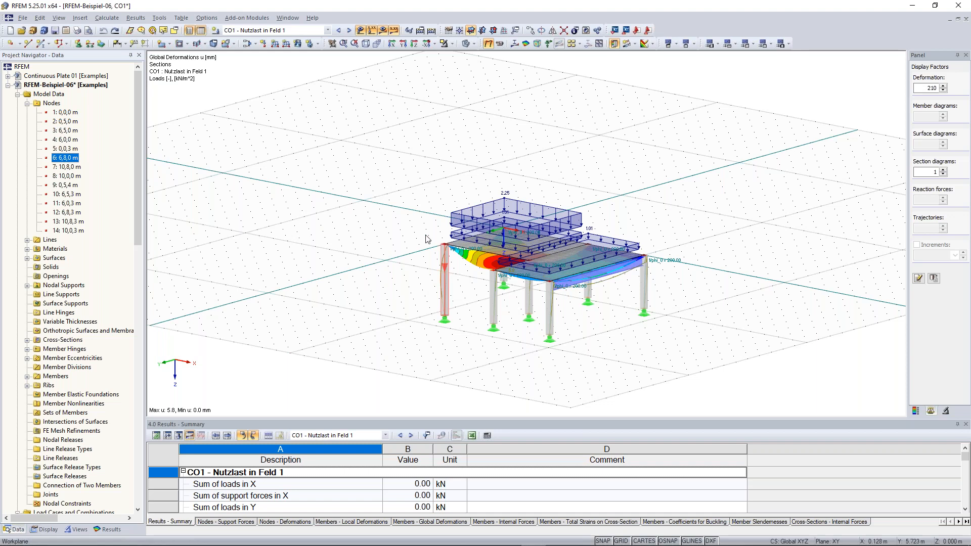
mouse_move(382, 225)
middle_mouse_down()
mouse_move(343, 219)
mouse_move(334, 229)
mouse_move(372, 227)
middle_mouse_up()
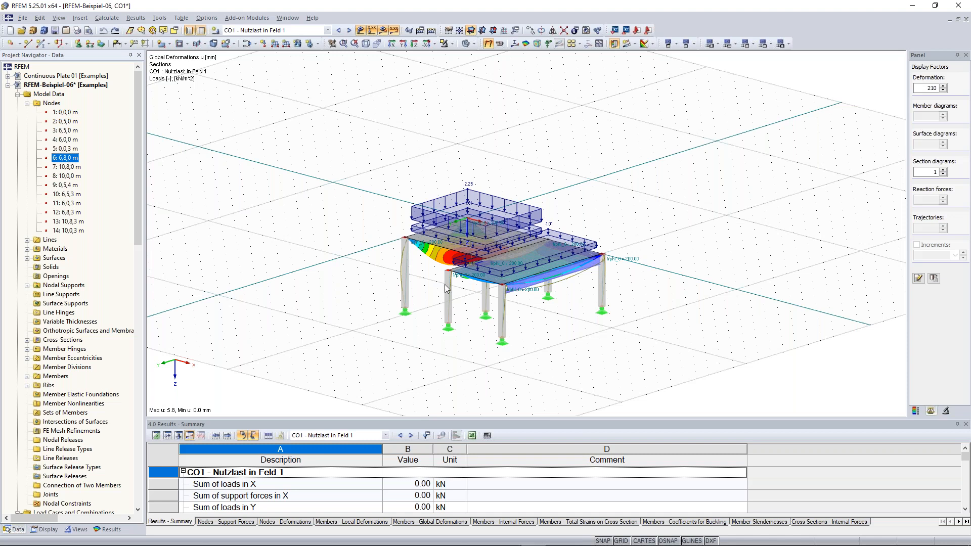
- Expand the Lines list and select line 5 and line 10, the 4 m polyline
middle_click_drag(445, 284, 449, 277, "ctrl")
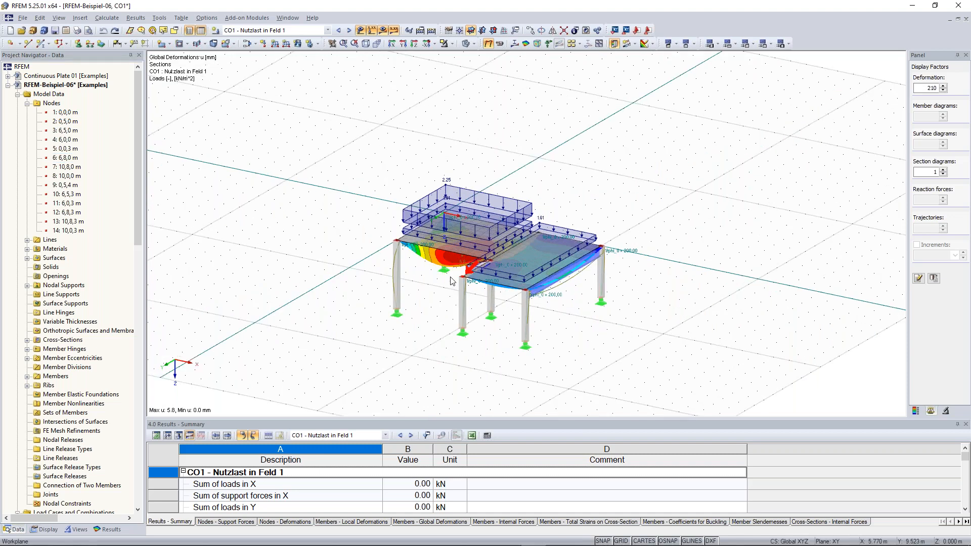
left_click(27, 239)
left_click(76, 286)
left_click(73, 331)
- Collapse Lines and Nodes, briefly expand Surfaces and Materials, and check the Materials context menu
left_click(27, 240)
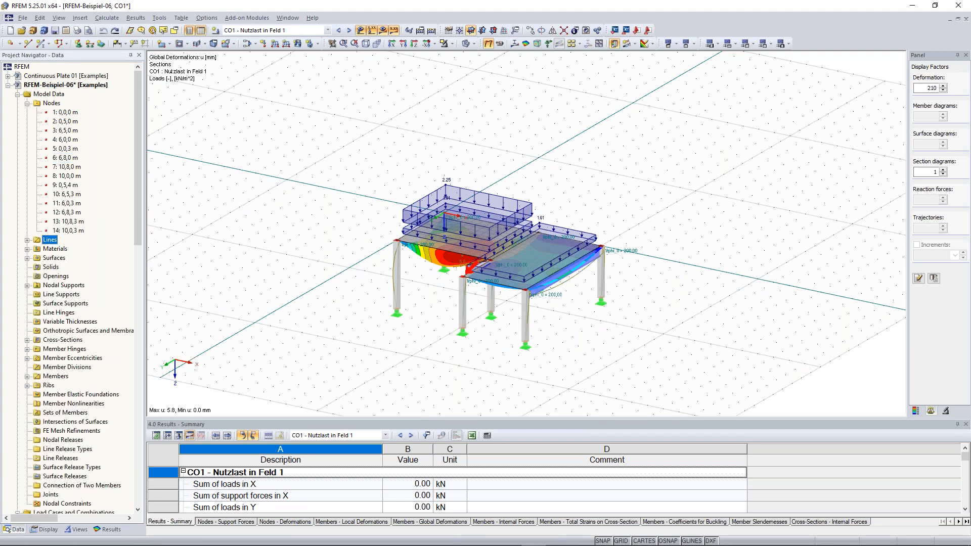
left_click(28, 103)
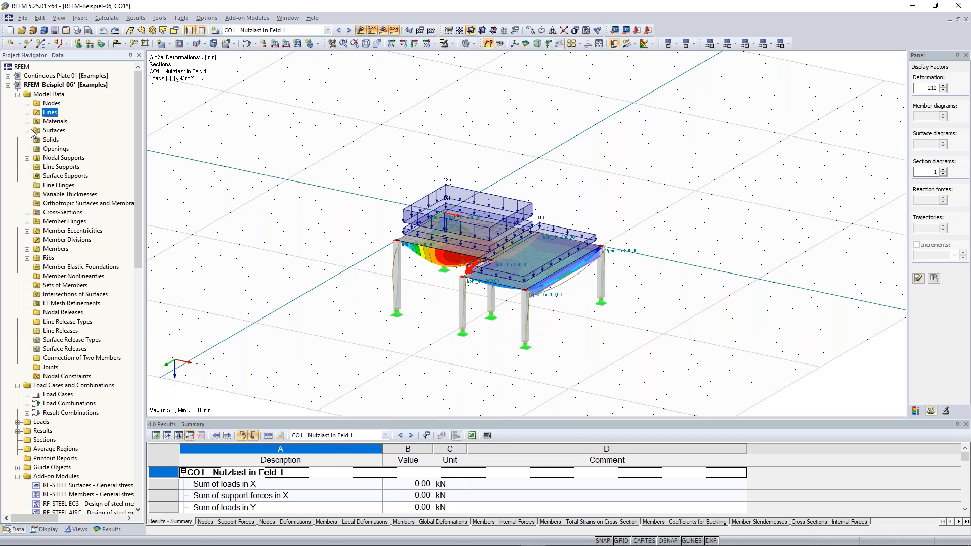
left_click(27, 130)
left_click(28, 131)
left_click(27, 122)
left_click(27, 122)
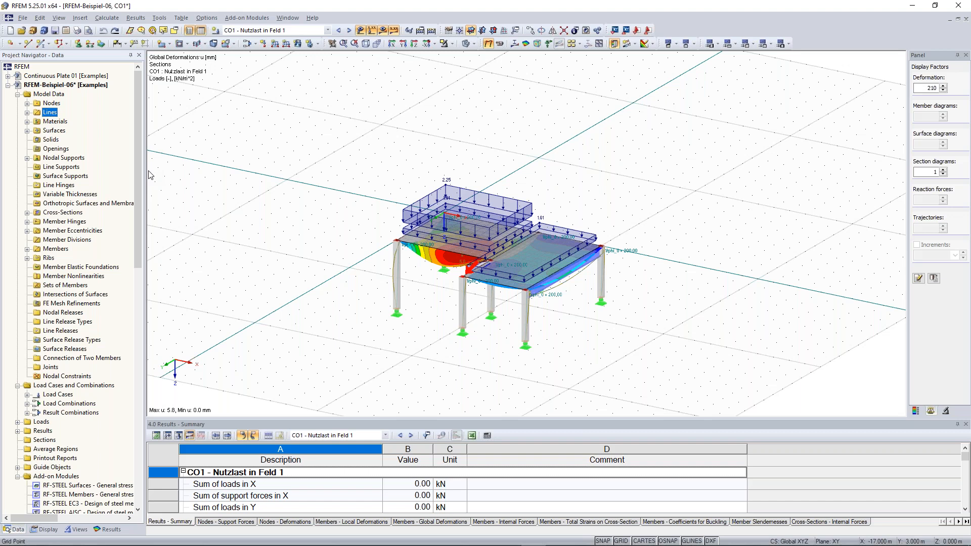
left_click(27, 122)
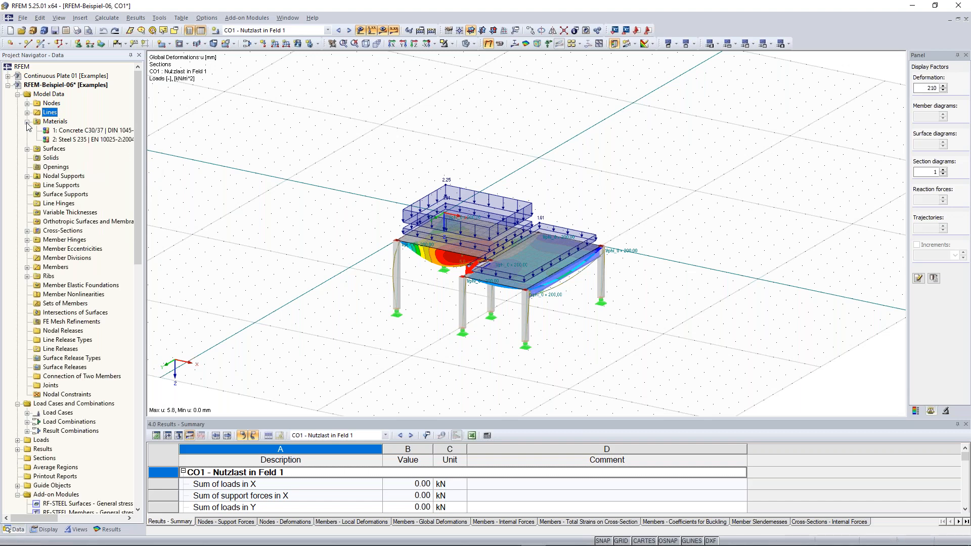
right_click(52, 122)
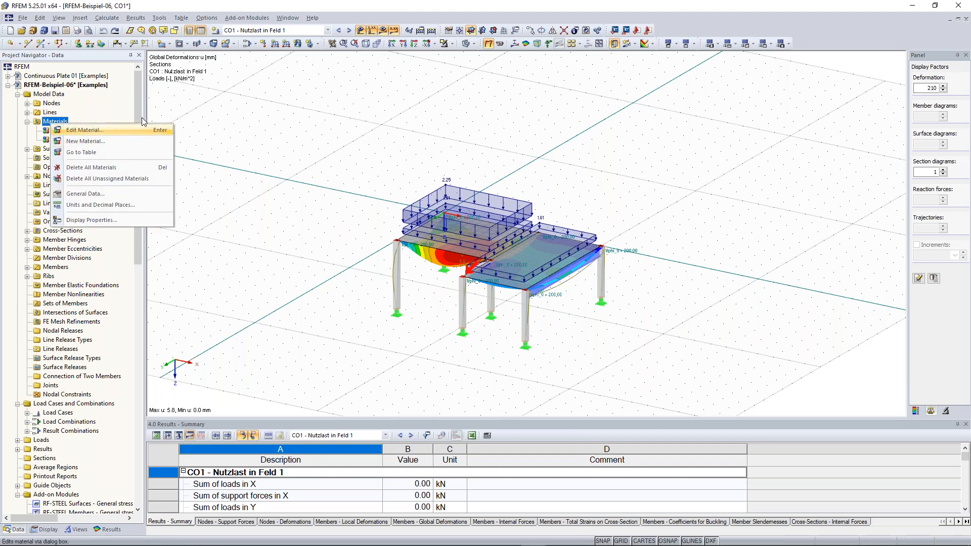
left_click(28, 122)
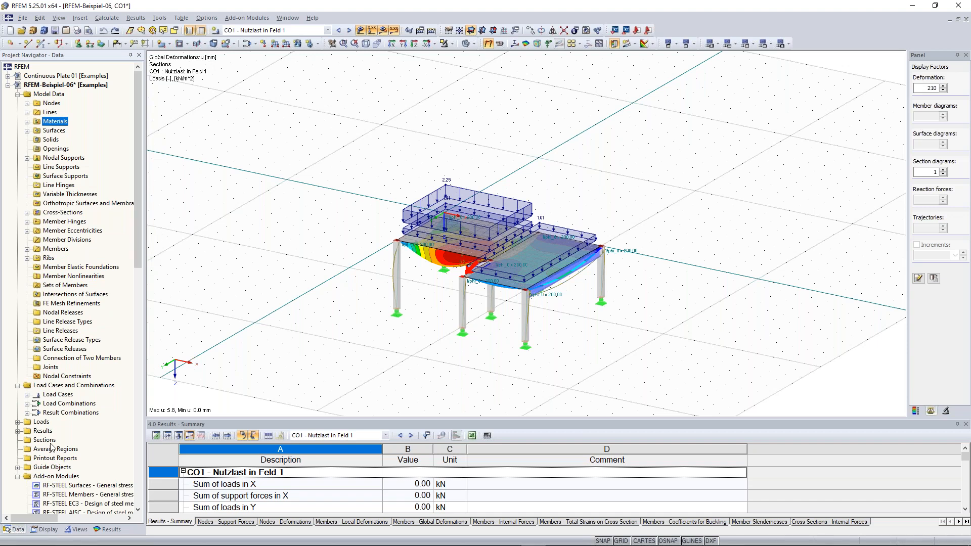
- Switch the navigator to Display and turn off the Loads display
left_click(47, 531)
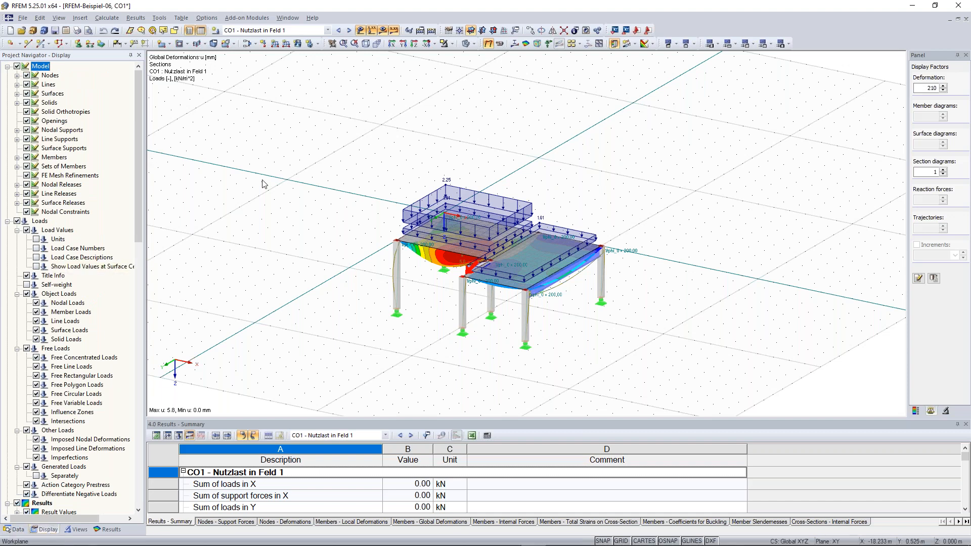
middle_click_drag(589, 184, 545, 145, "ctrl")
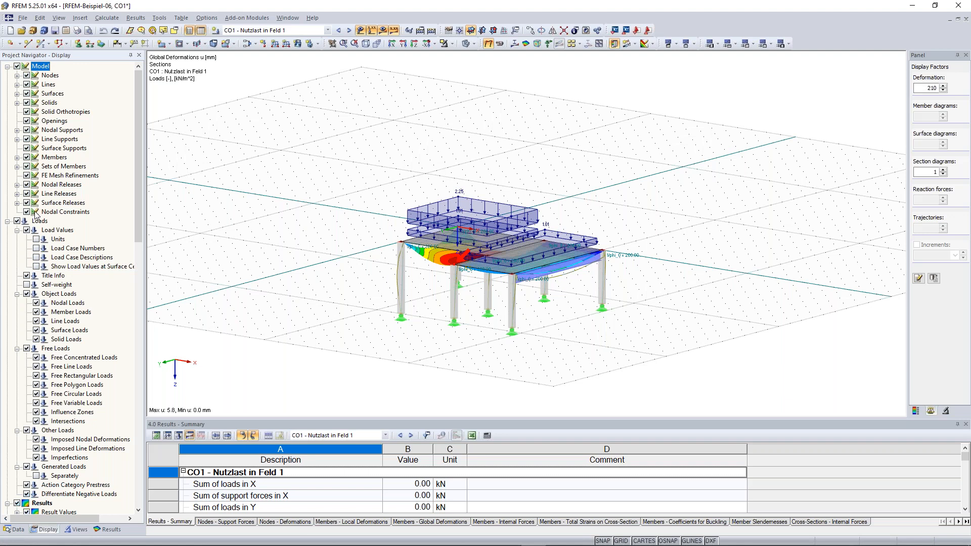
left_click(17, 221)
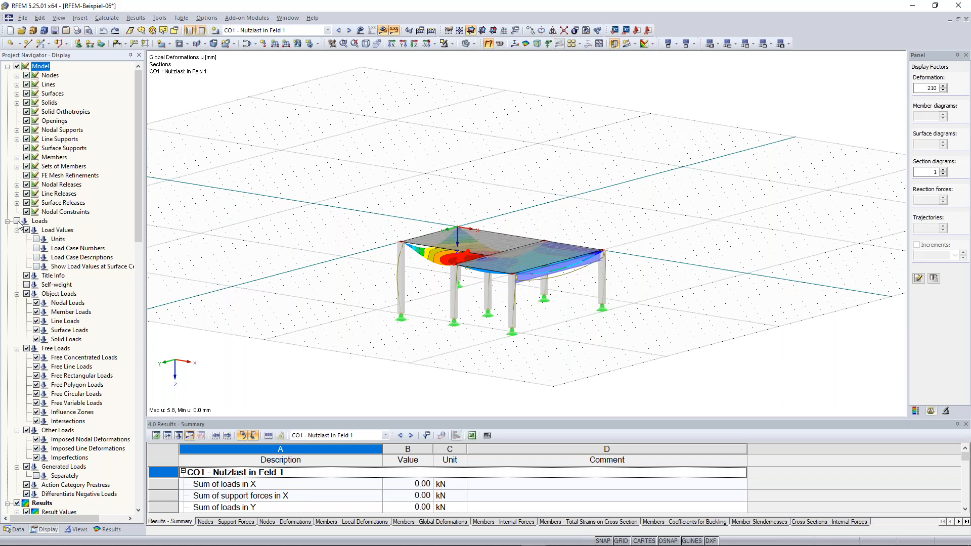
left_click(18, 221)
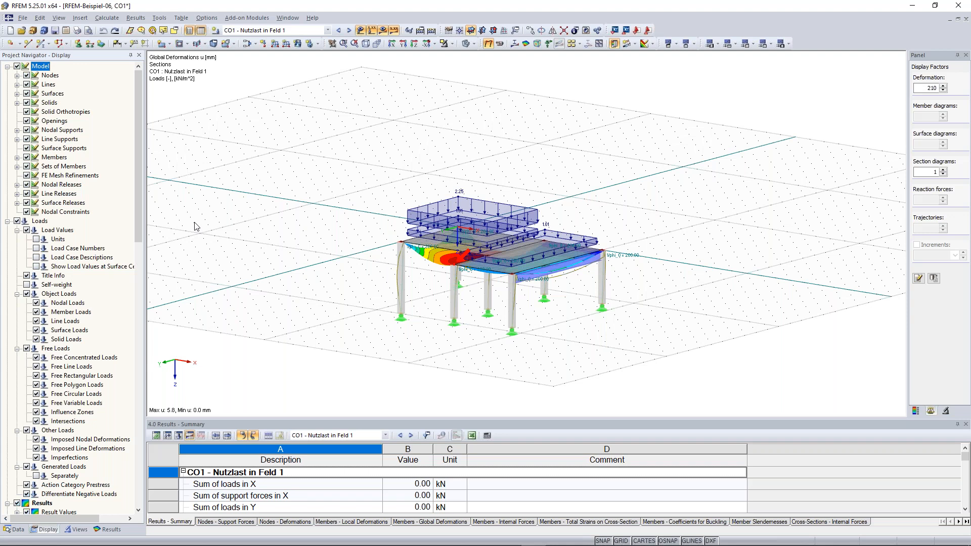
left_click(359, 31)
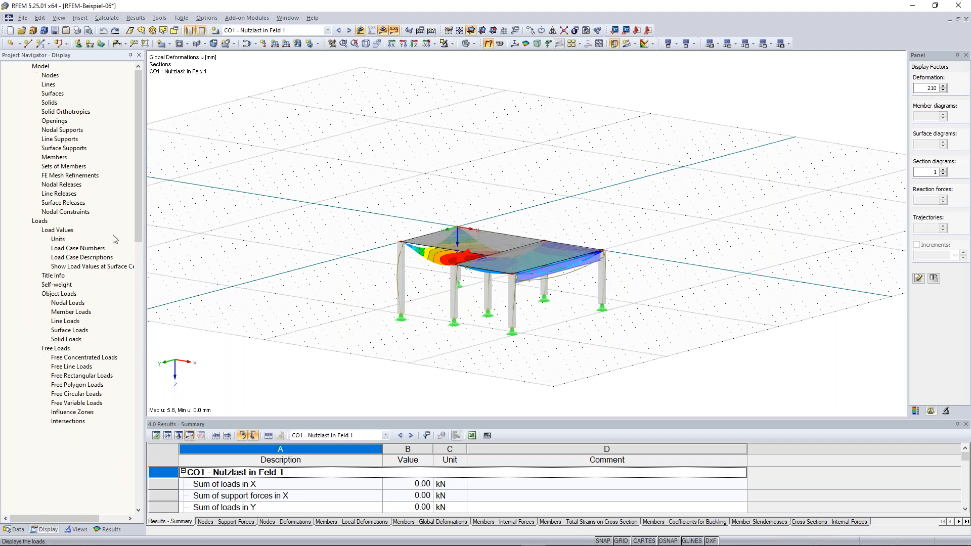
- Pan and zoom the view to frame the unloaded deformed structure
scroll(295, 196, "down", 1)
mouse_move(294, 196)
middle_mouse_down()
mouse_move(282, 194)
mouse_move(291, 180)
middle_mouse_up()
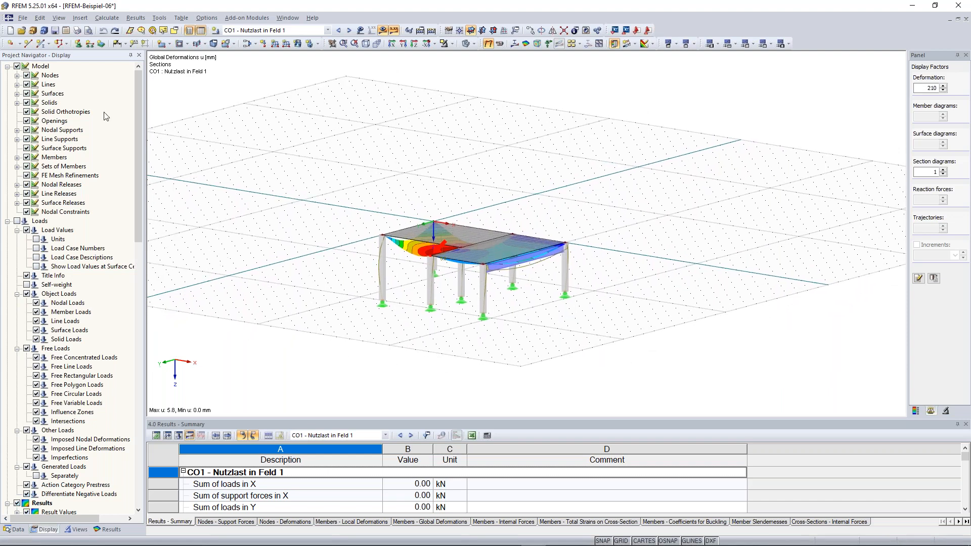
scroll(374, 211, "up", 1)
middle_click_drag(374, 210, 357, 202)
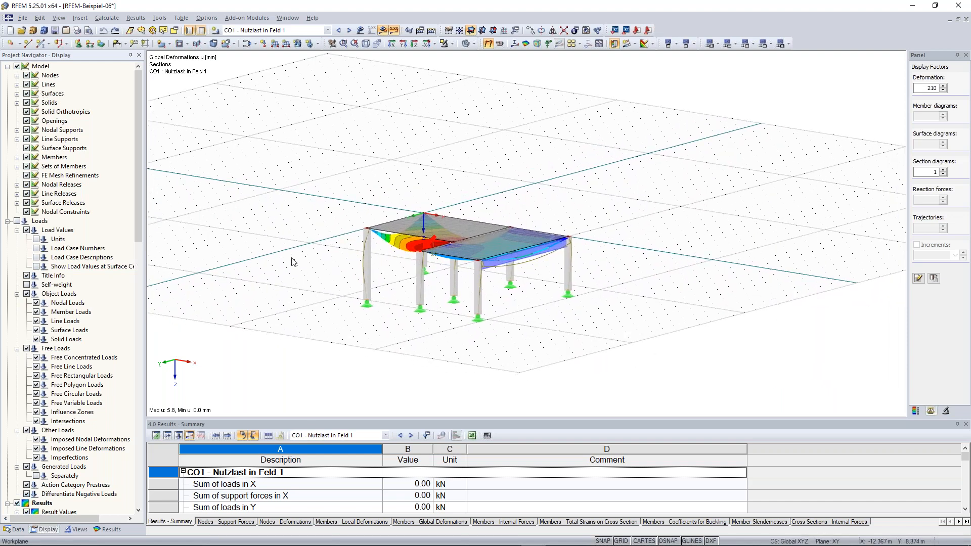
scroll(465, 333, "up", 1)
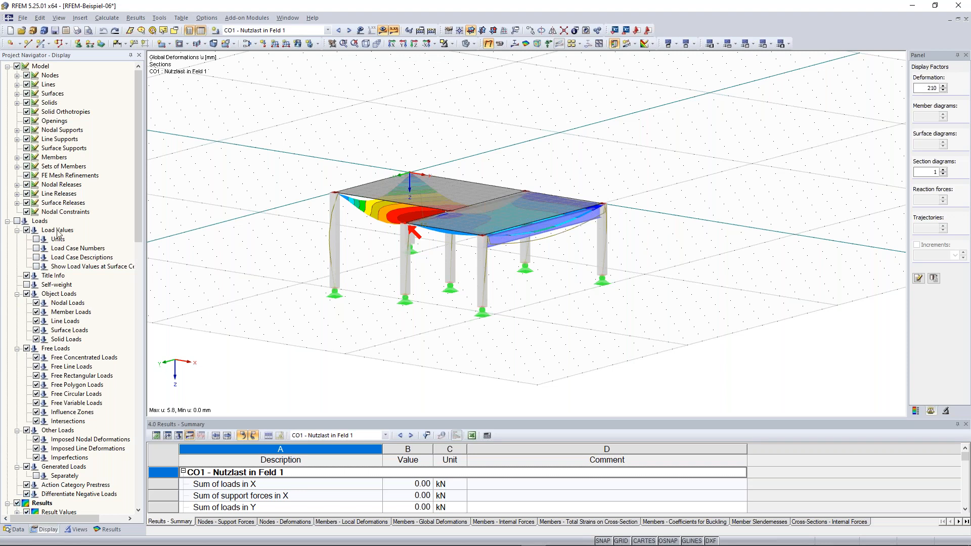
scroll(60, 234, "down", 16)
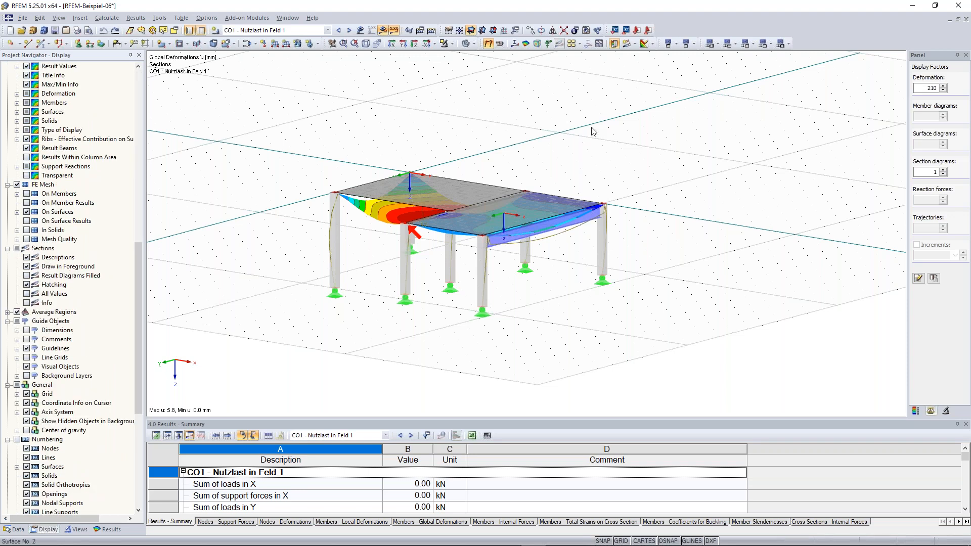
- Turn off the FE mesh display and start a new user-defined view named 'Favorite'
scroll(439, 174, "up", 5)
middle_click_drag(448, 182, 480, 197, "ctrl")
left_click(18, 185)
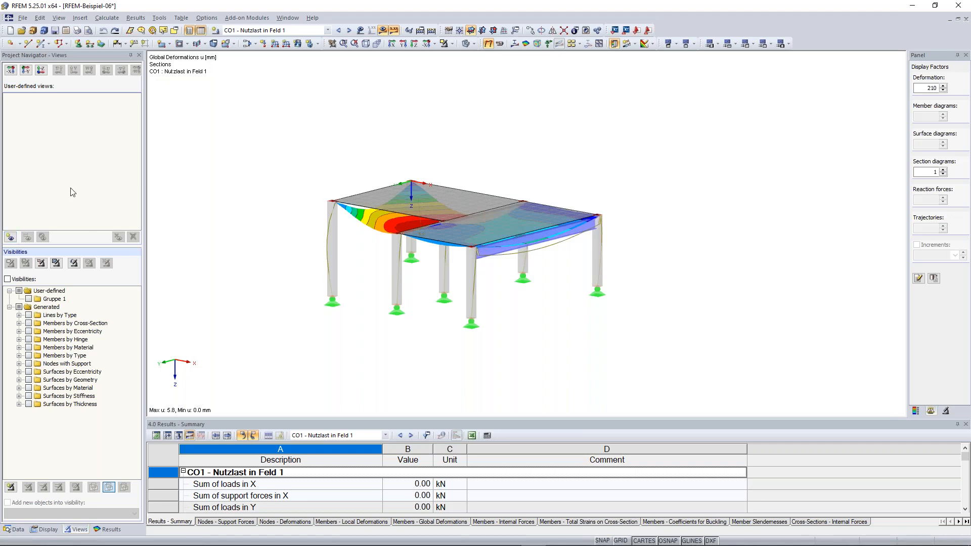
left_click(11, 237)
type("Favorite")
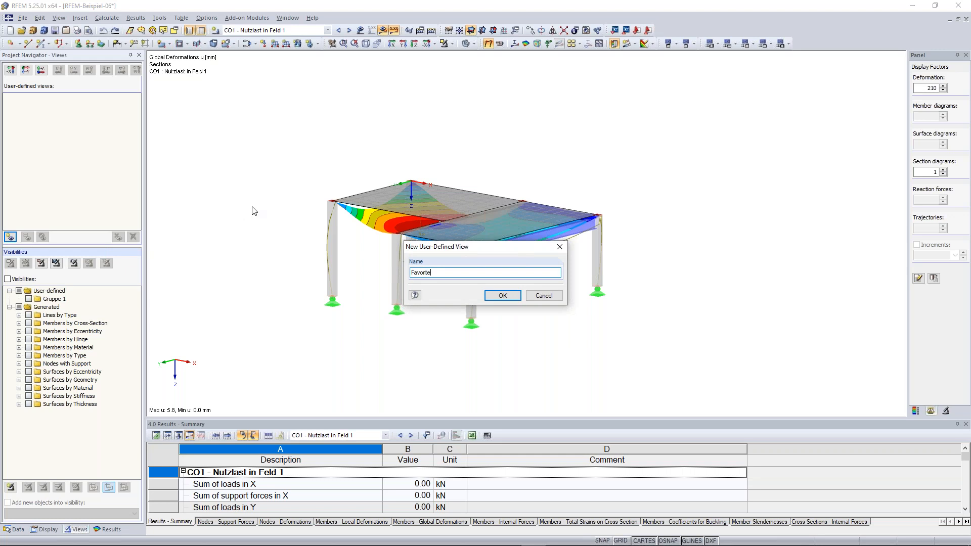
- Save the view as 'Favorite', rotate the model away, then restore the Favorite view
left_click(502, 296)
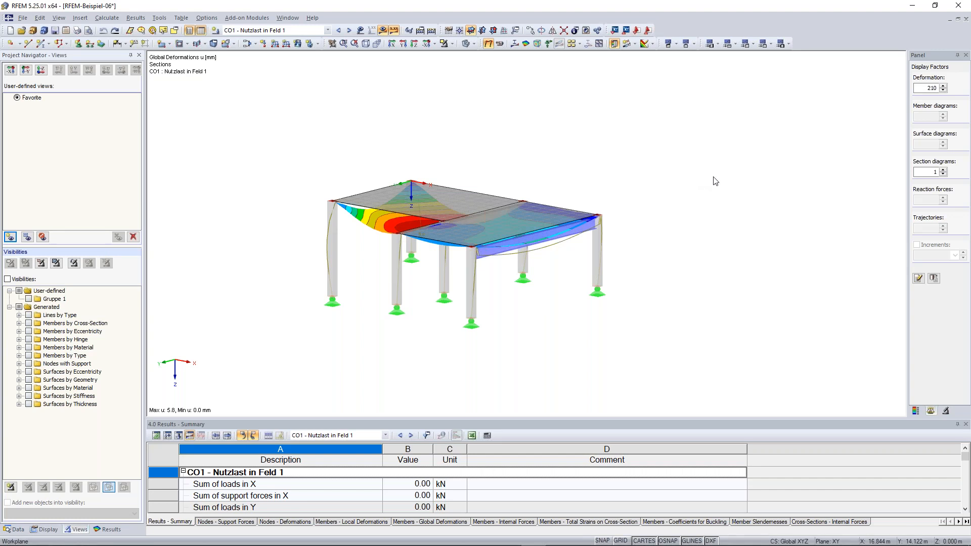
middle_click_drag(685, 172, 638, 166, "ctrl")
middle_click_drag(586, 221, 510, 186, "ctrl")
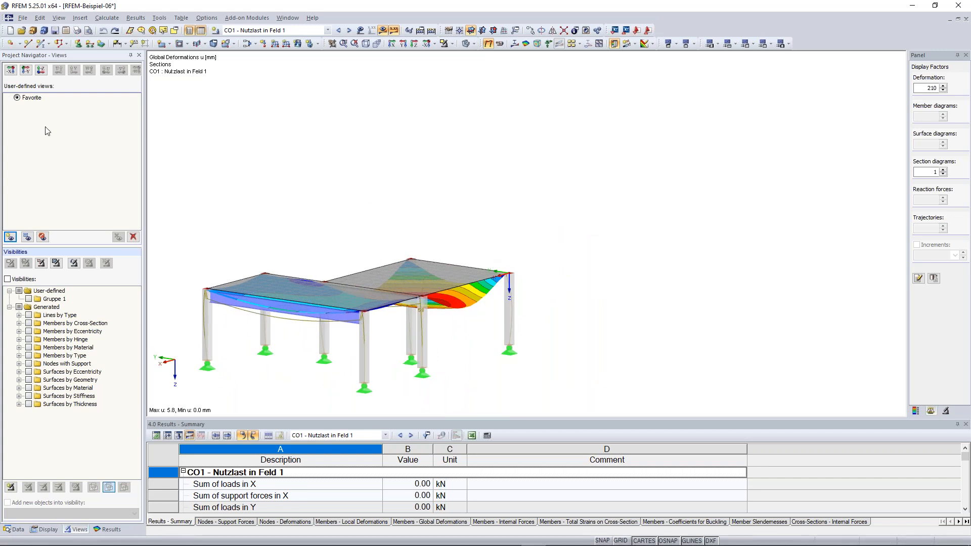
left_click(19, 98)
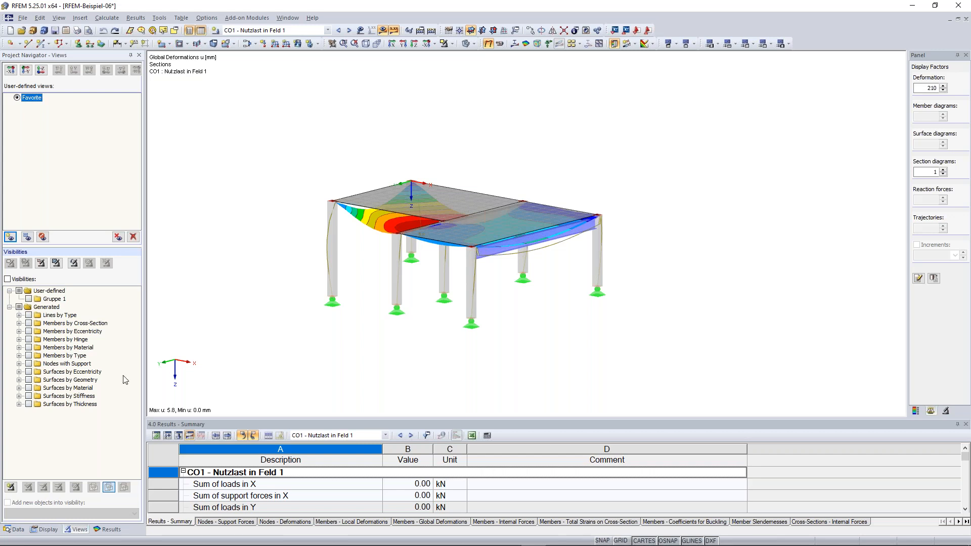
mouse_move(558, 316)
middle_mouse_down("ctrl")
mouse_move(522, 310)
mouse_move(554, 320)
mouse_move(541, 319)
middle_mouse_up("ctrl")
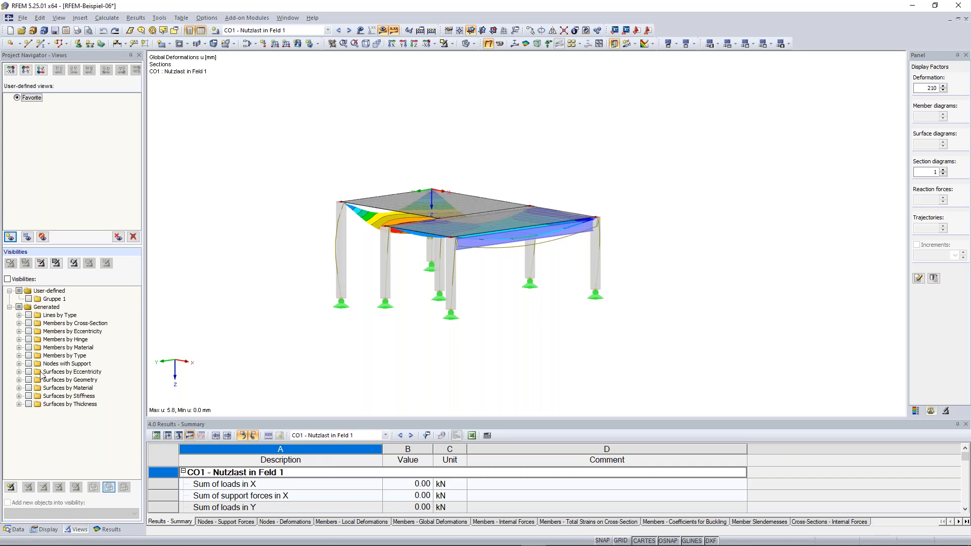
- Under Members by Cross-Section, show only the 2 - Rectangle 300/300 members
left_click(20, 323)
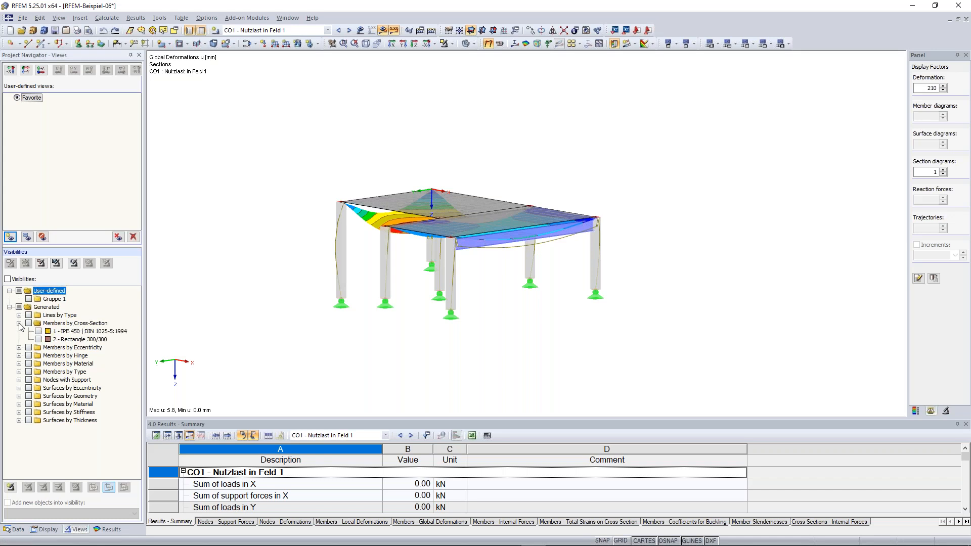
left_click(38, 339)
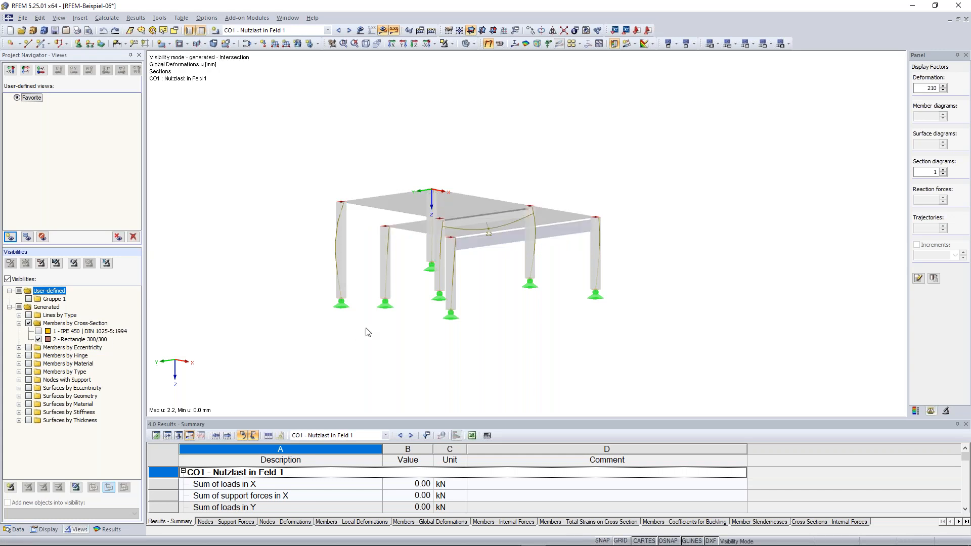
middle_click_drag(431, 364, 418, 363, "ctrl")
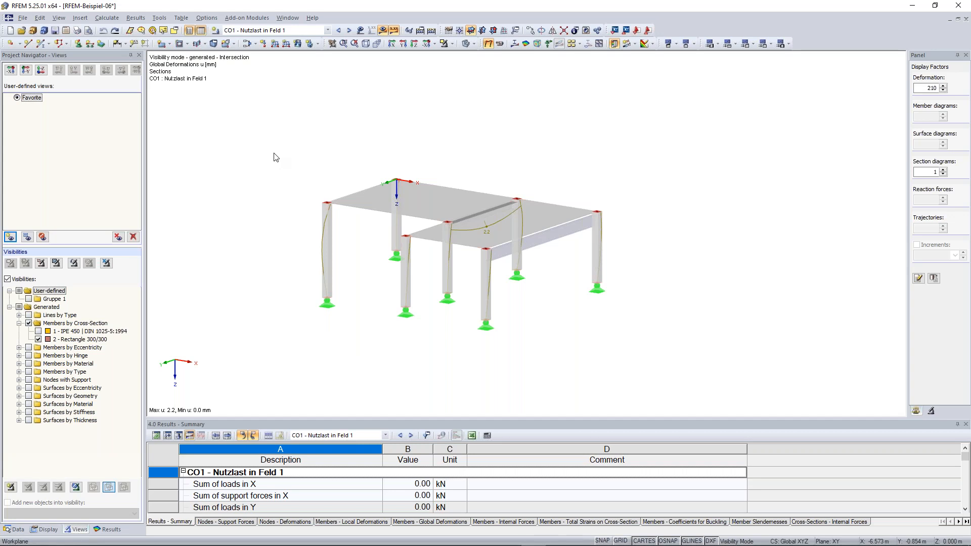
left_click_drag(279, 141, 349, 335)
left_click(370, 314)
right_click(703, 124)
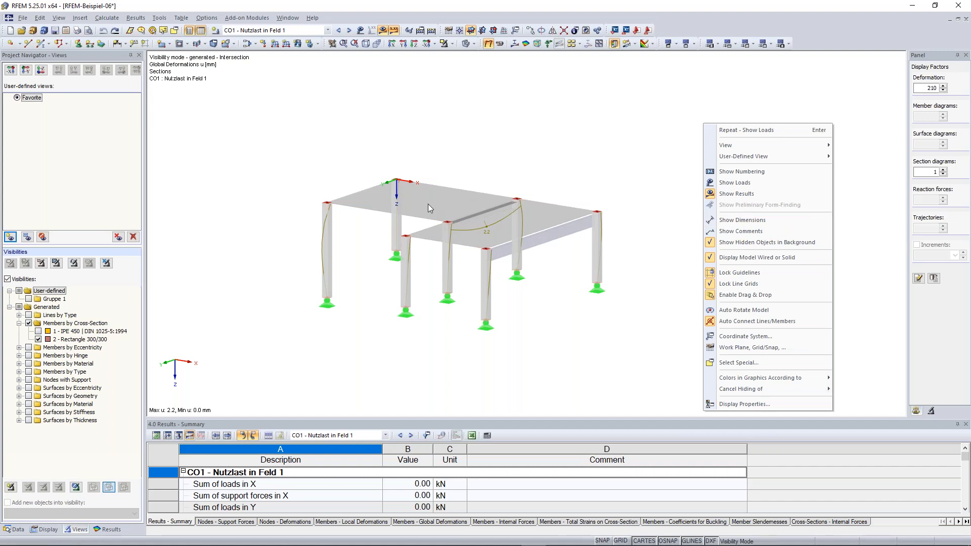
- Hide the greyed slabs, reframe the frame, then cancel visibility mode to show the full model
left_click(766, 242)
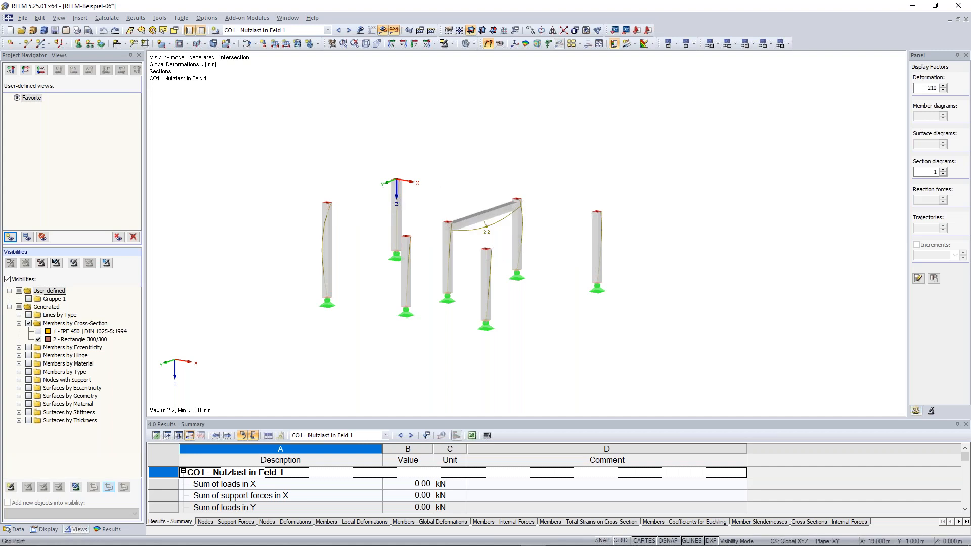
middle_click_drag(773, 223, 749, 253, "ctrl")
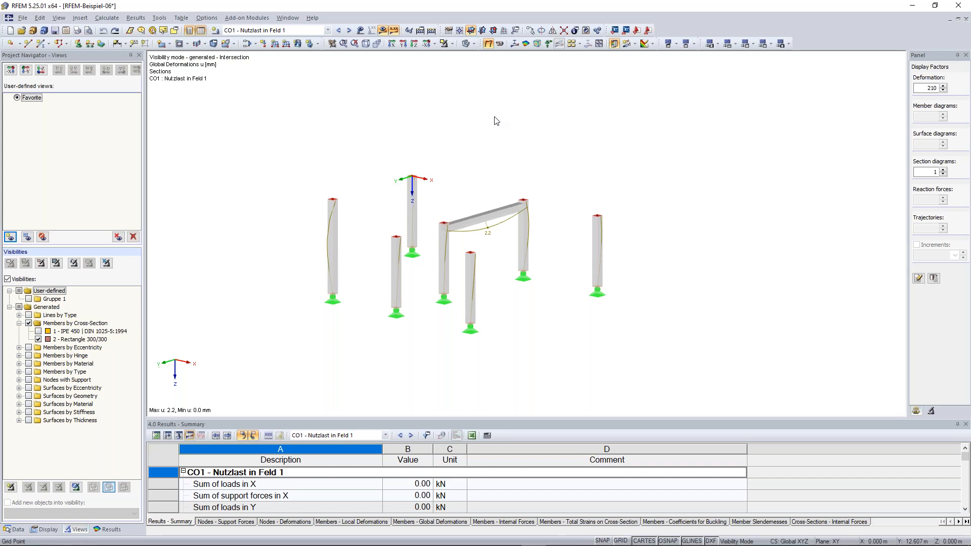
scroll(483, 125, "down", 1)
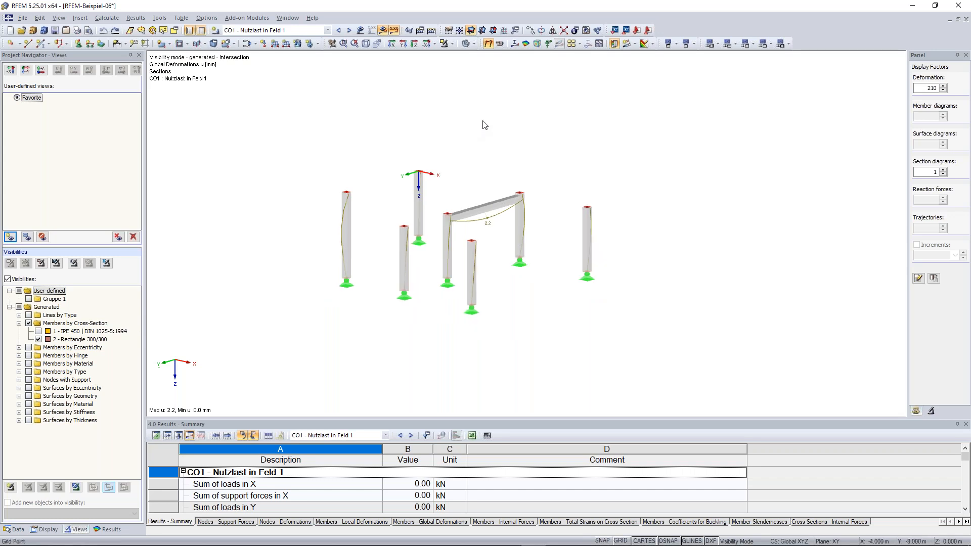
middle_click_drag(484, 124, 509, 161)
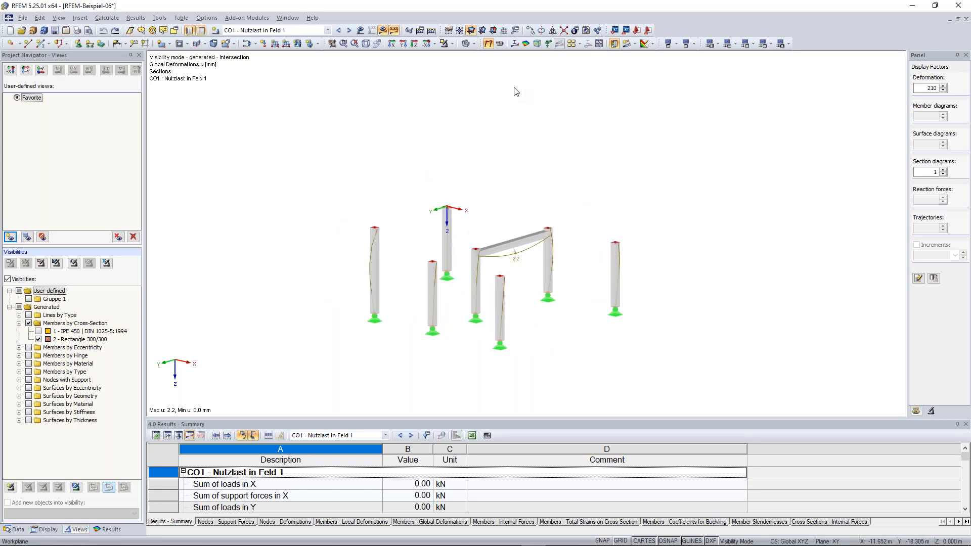
left_click(452, 46)
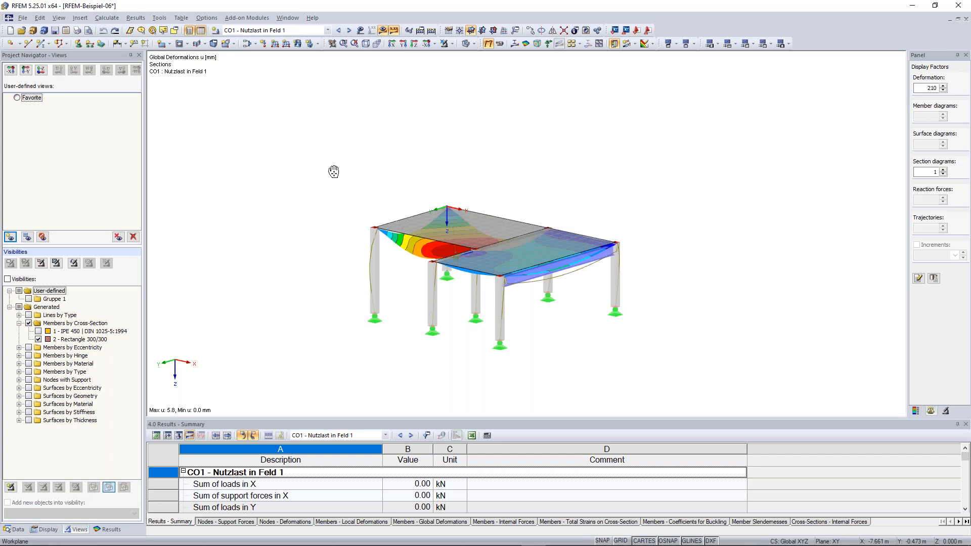
- Switch the navigator to the CO1 Results tree and orbit the deformed model to another side
middle_click_drag(333, 171, 346, 164)
left_click(108, 530)
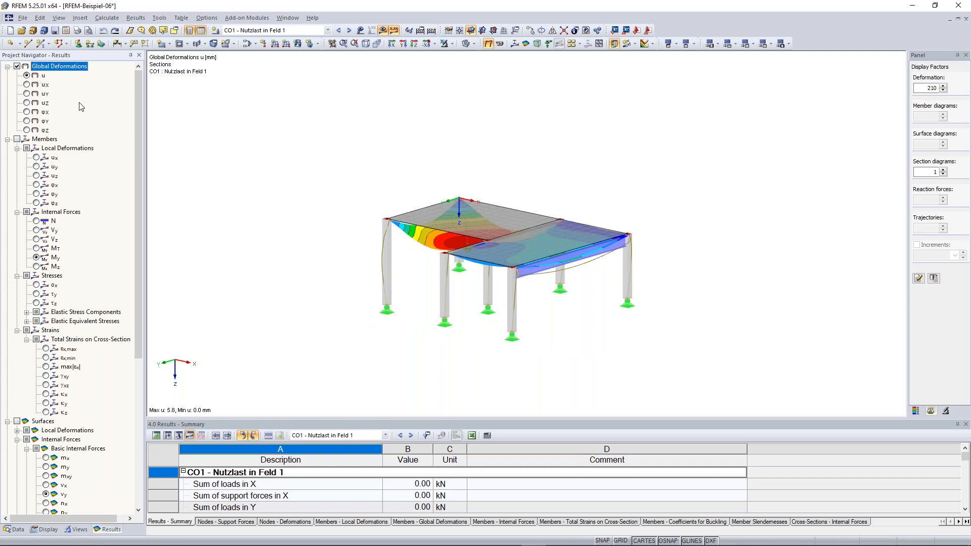
left_click_drag(139, 115, 138, 143)
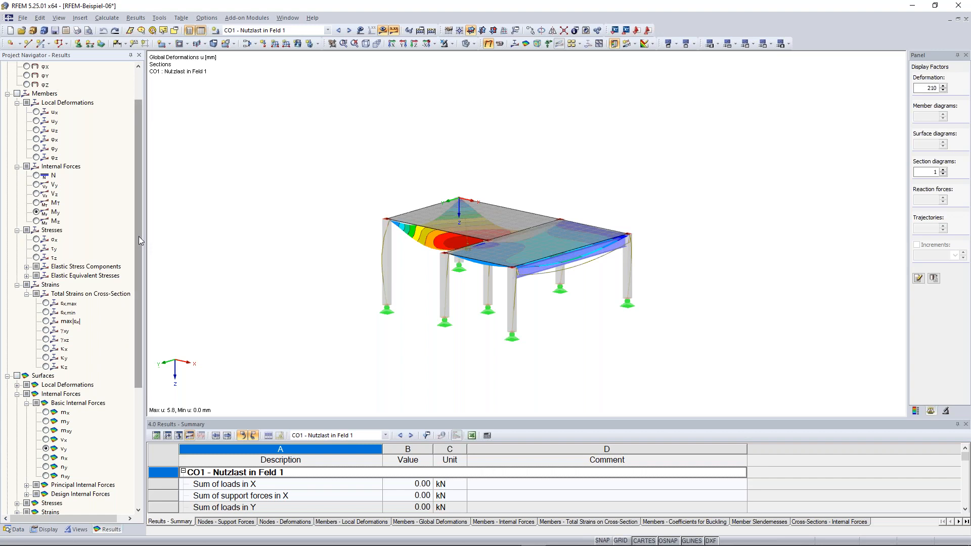
left_click_drag(134, 261, 134, 372)
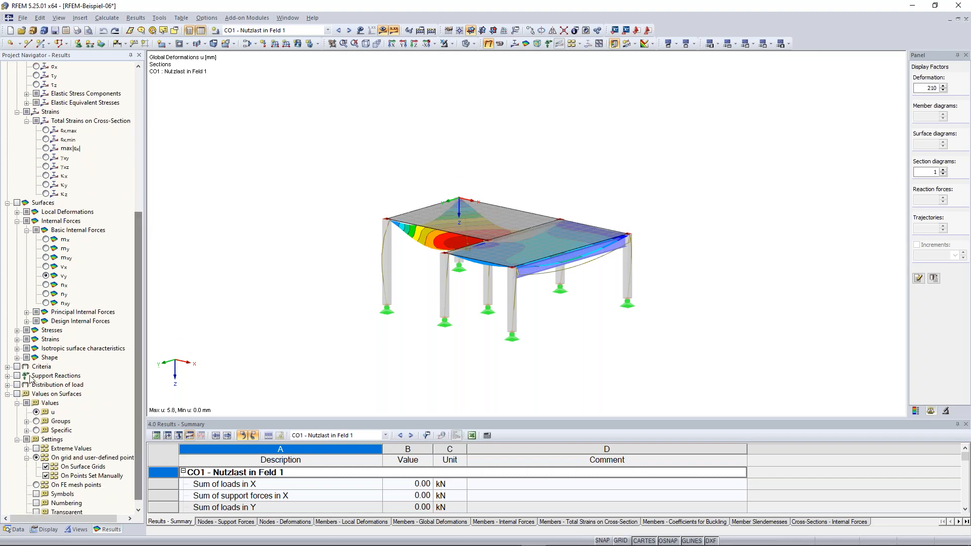
left_click_drag(139, 294, 152, 143)
middle_click_drag(366, 217, 444, 244, "ctrl")
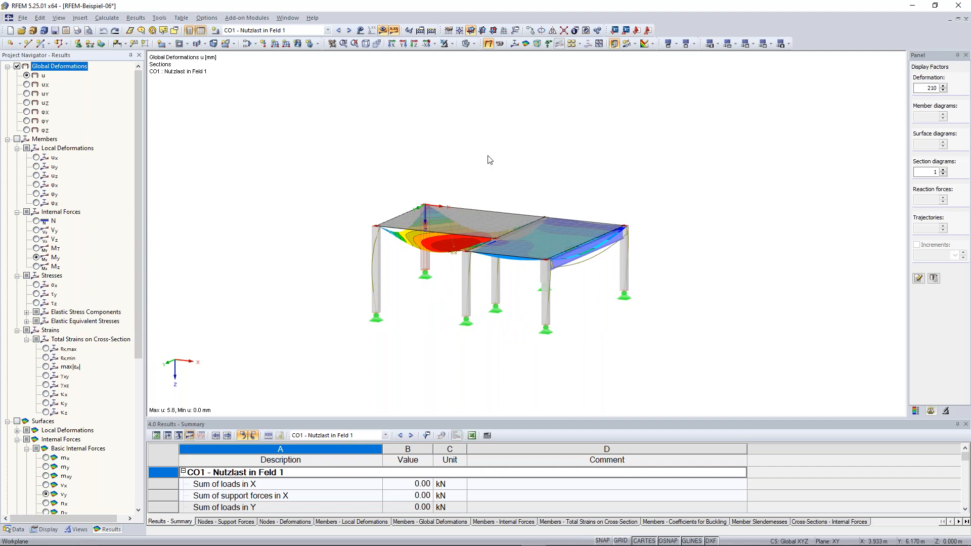
middle_click_drag(490, 160, 568, 265, "ctrl")
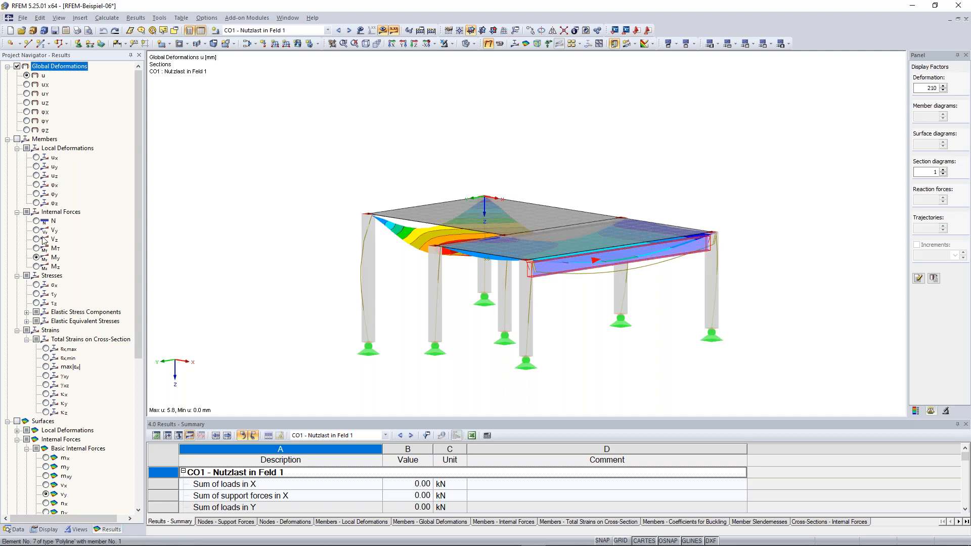
- Switch member results to axial forces N and orbit to a steeper view
left_click(33, 258)
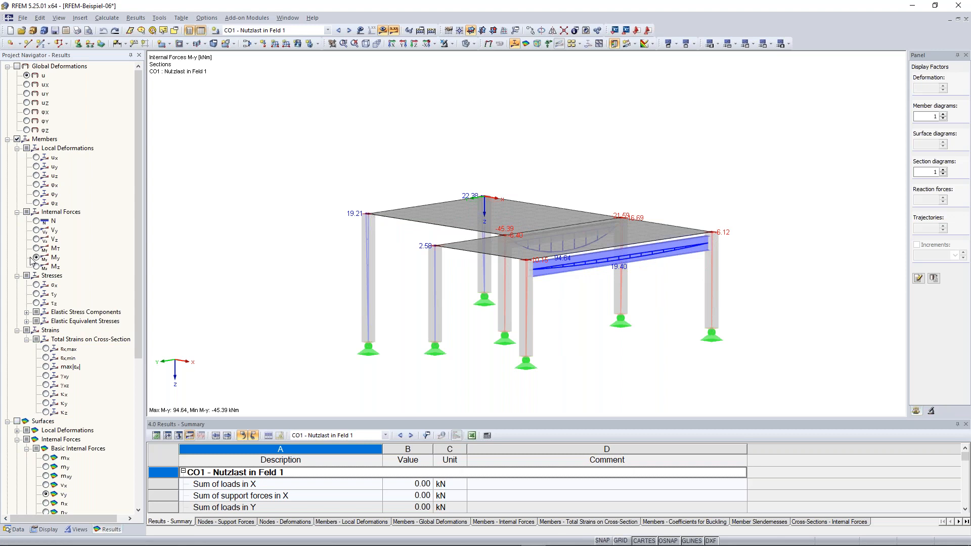
left_click(37, 221)
middle_click_drag(708, 349, 455, 329, "ctrl")
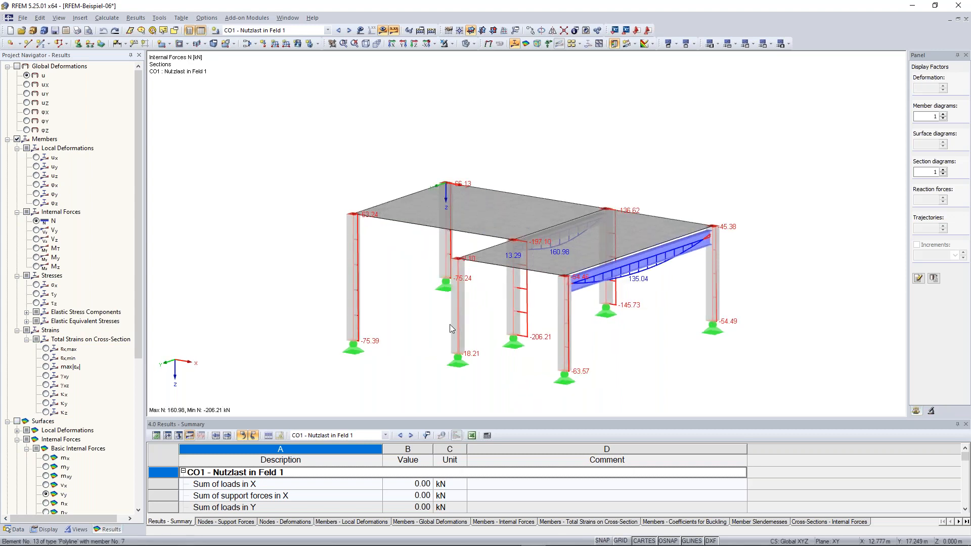
middle_click_drag(450, 324, 612, 338, "ctrl")
- Turn on slab result colours showing moments m-y (26.59 to -60.95 kNm/m)
scroll(19, 281, "down", 7)
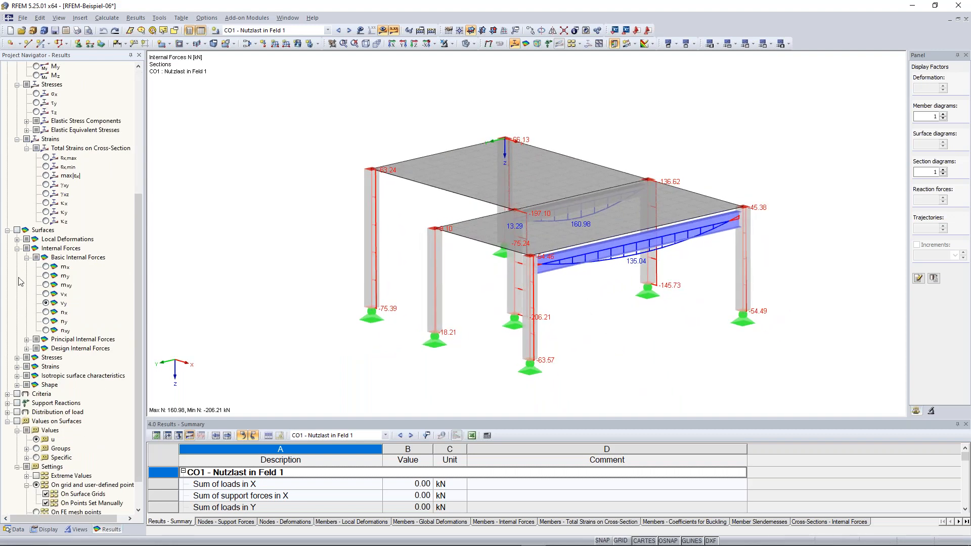
left_click(17, 230)
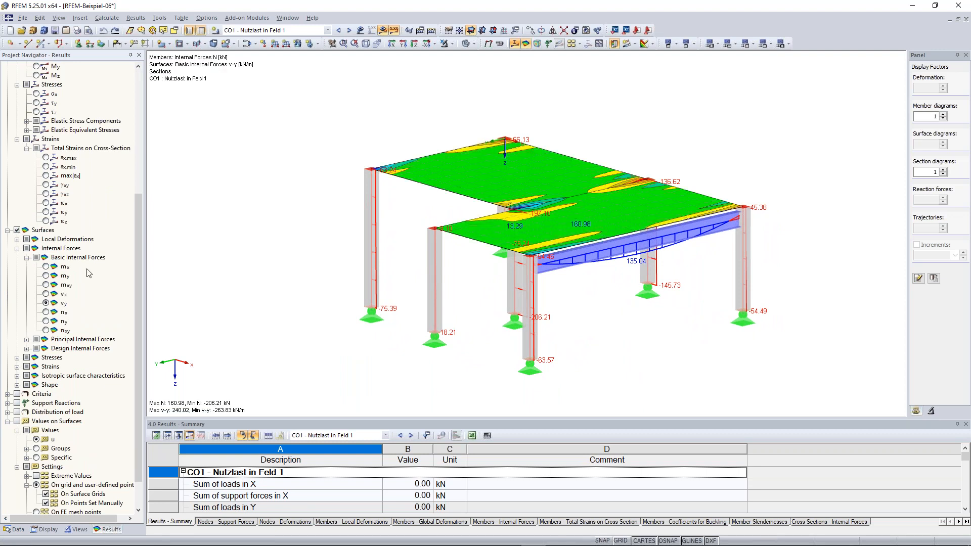
scroll(48, 242, "down", 2)
left_click(46, 230)
left_click(46, 239)
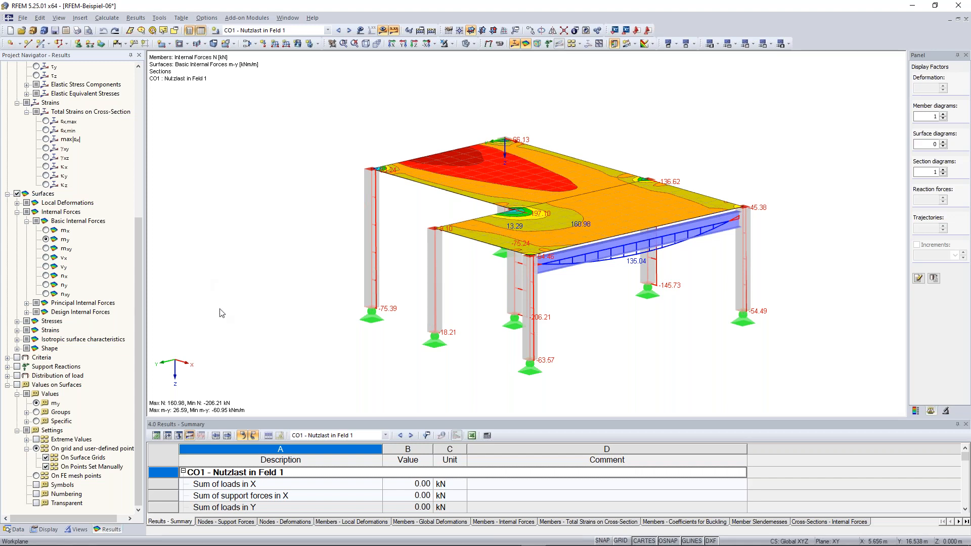
- Show the support reactions on the model and make the table panel taller
left_click(548, 44)
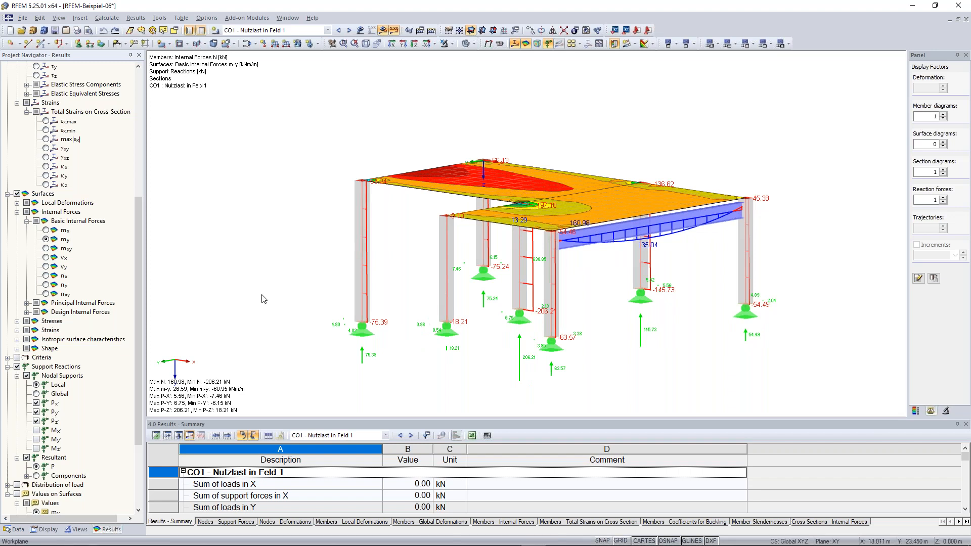
scroll(103, 193, "up", 8)
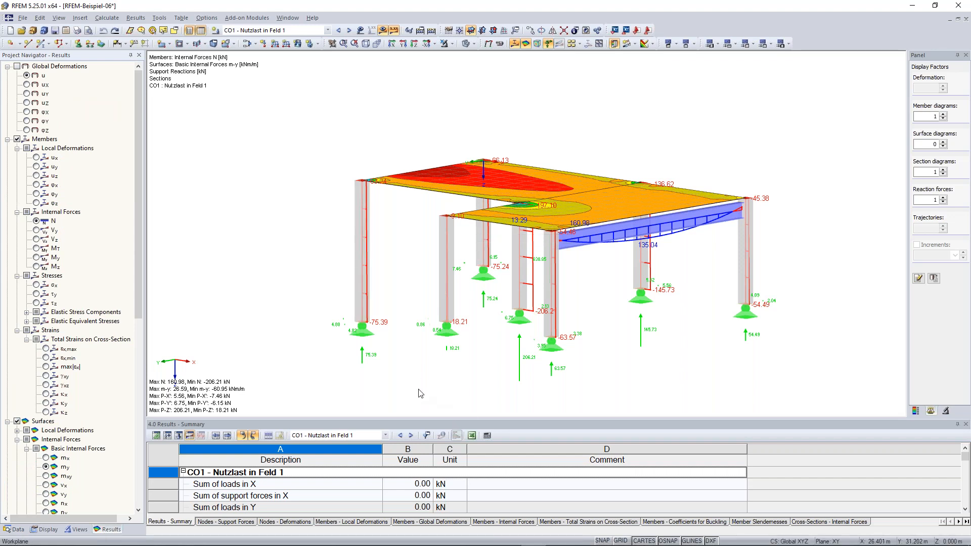
scroll(423, 397, "down", 1)
middle_click_drag(305, 287, 306, 251)
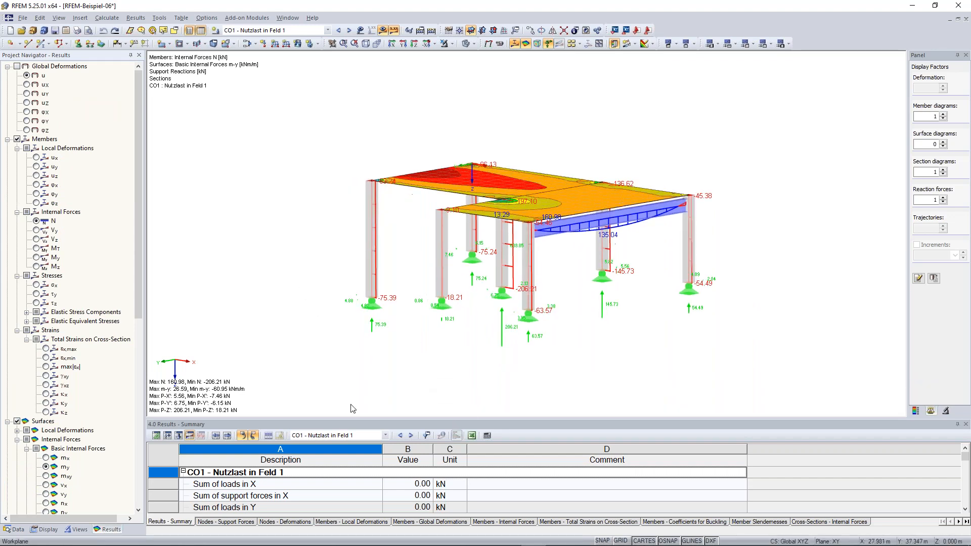
left_click_drag(377, 421, 381, 358)
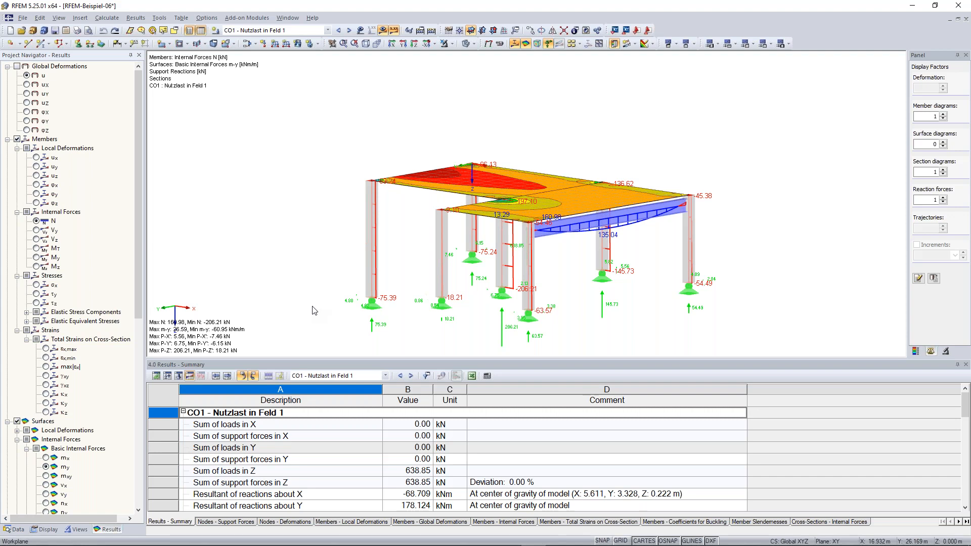
- Switch the lower table to 1.1 Nodes and reposition the model view
left_click(157, 376)
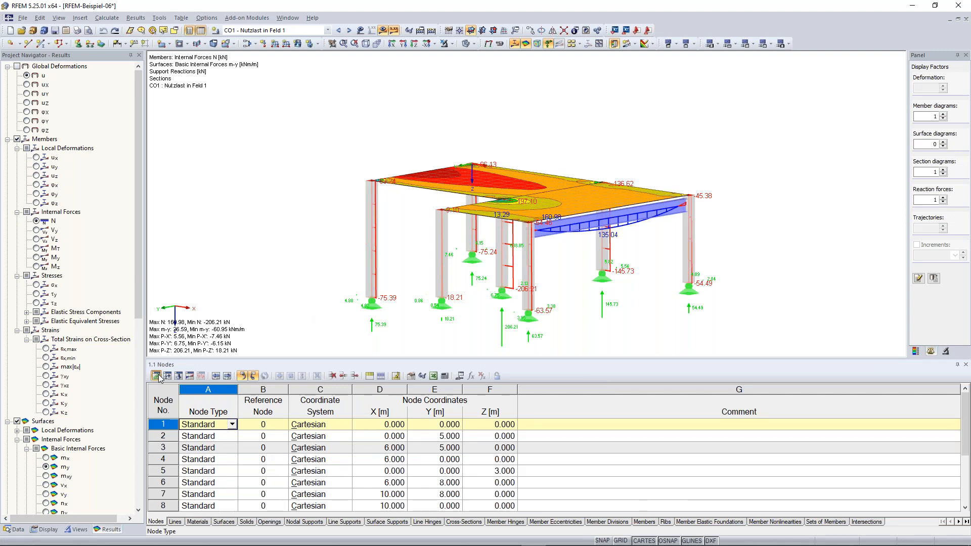
scroll(215, 326, "down", 1)
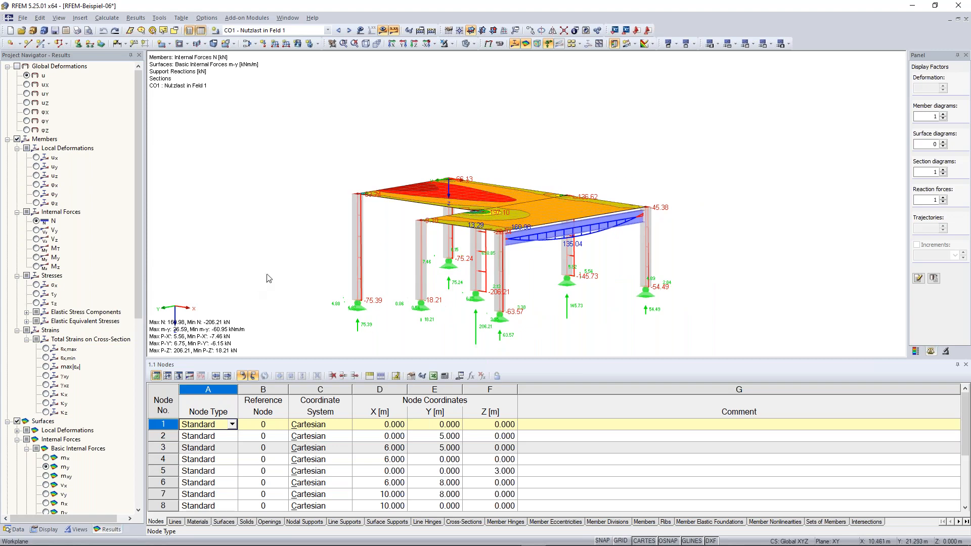
middle_click_drag(275, 259, 279, 251)
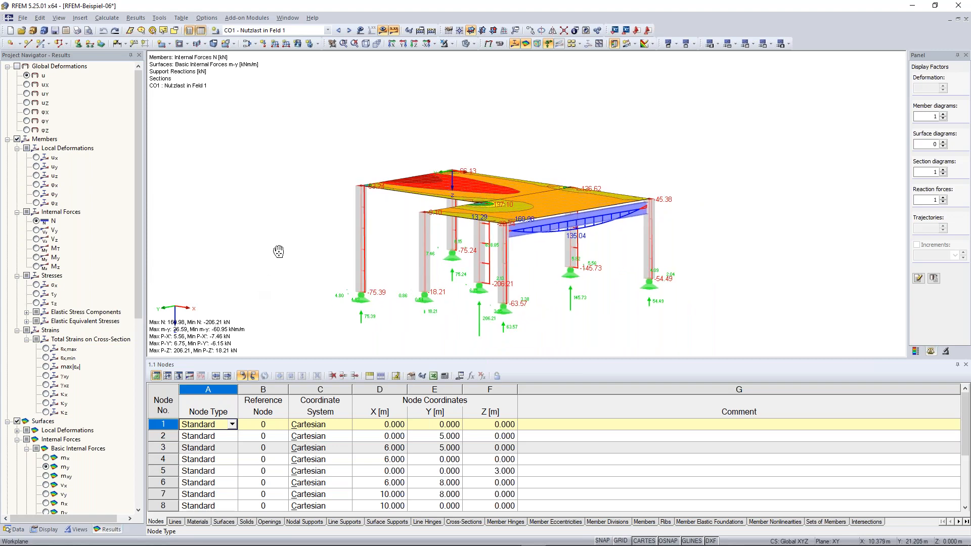
middle_click_drag(279, 251, 290, 232)
scroll(228, 476, "down", 3)
scroll(201, 485, "up", 1)
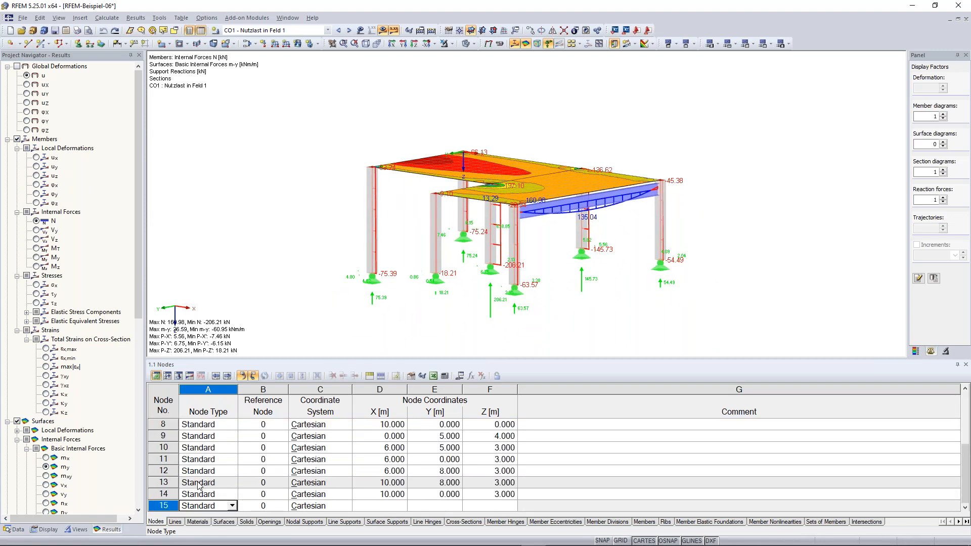
- Enter node 15 at X 14, Y 0, Z 3 in the Nodes table
key("Tab")
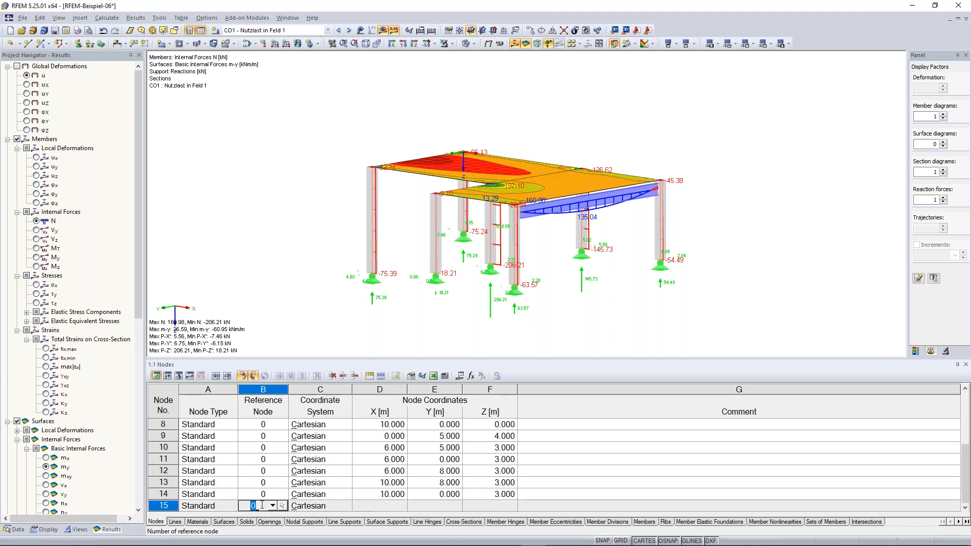
key("Tab")
key("Tab")
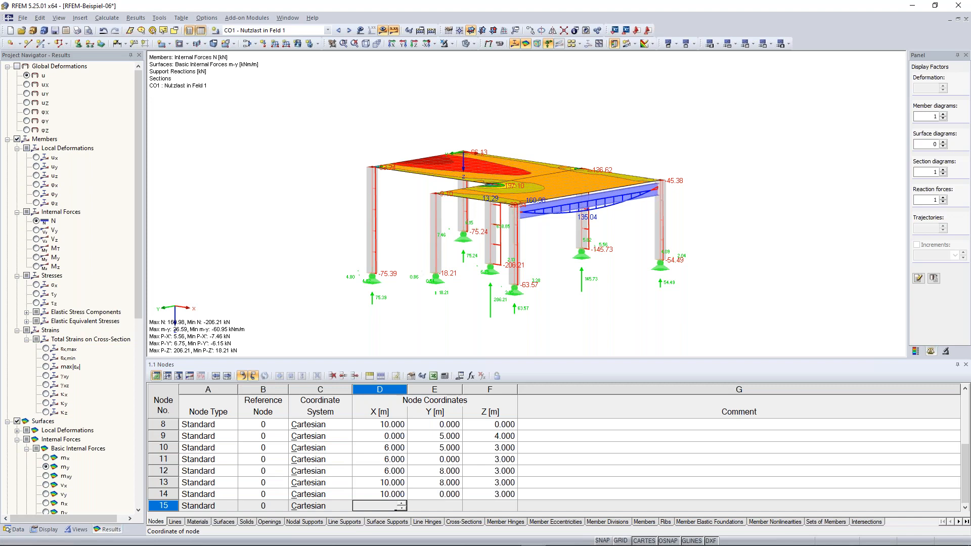
type("14")
key("Tab")
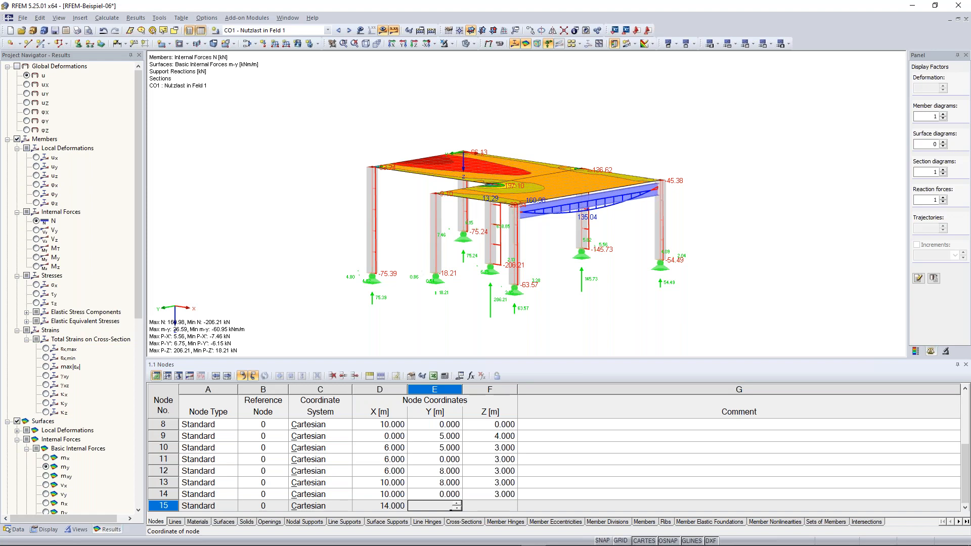
type("0")
key("Tab")
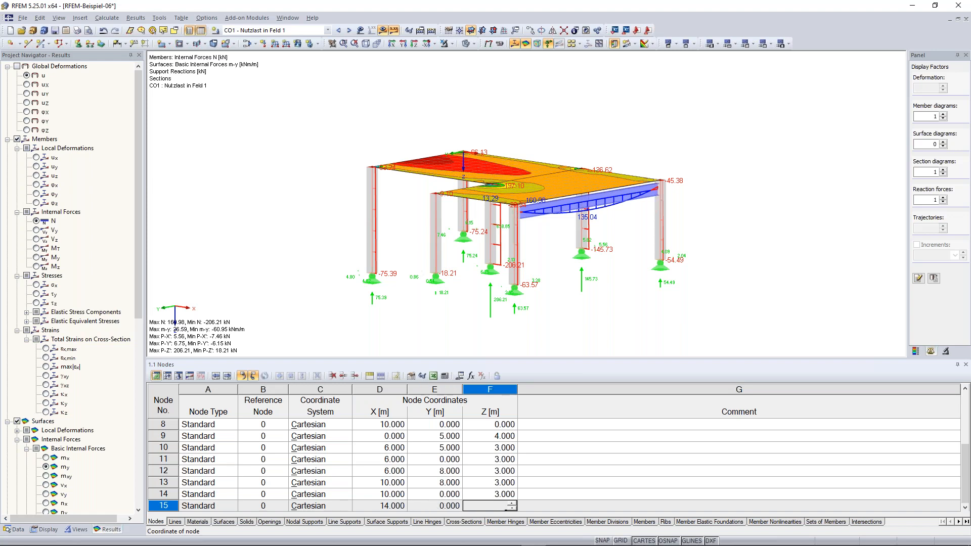
type("3")
key("Return")
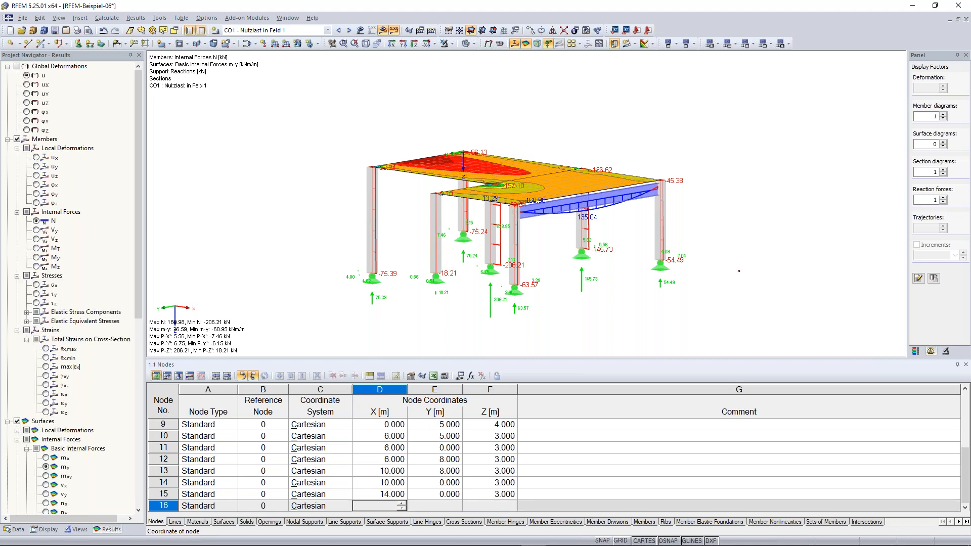
left_click(746, 268)
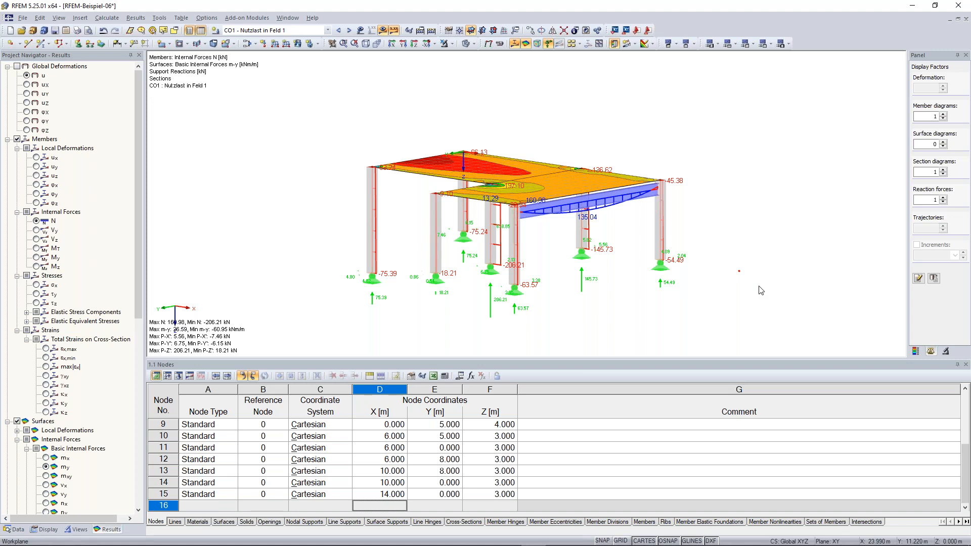
- Browse the Lines, Solids and load tables, reaching the 4.0 Results – Summary for CO1
left_click(176, 524)
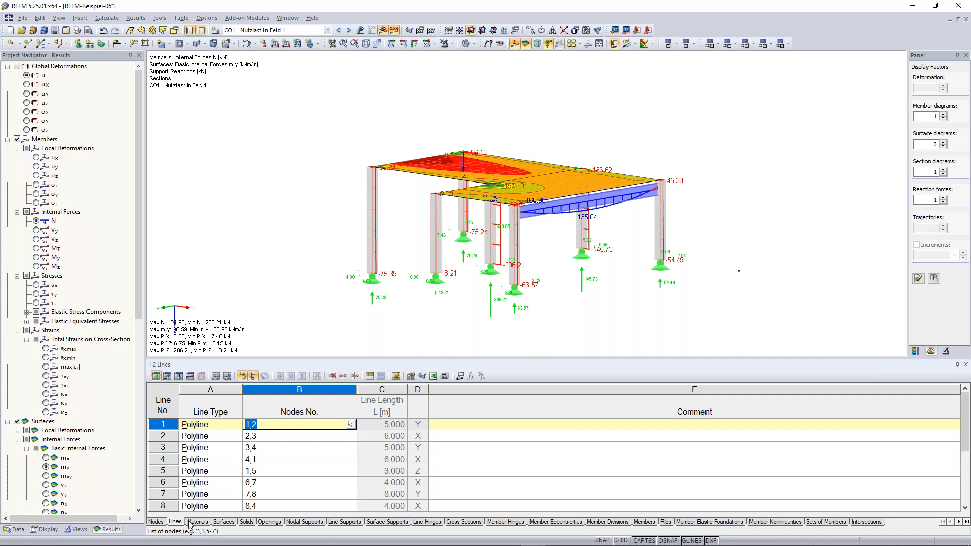
left_click(247, 522)
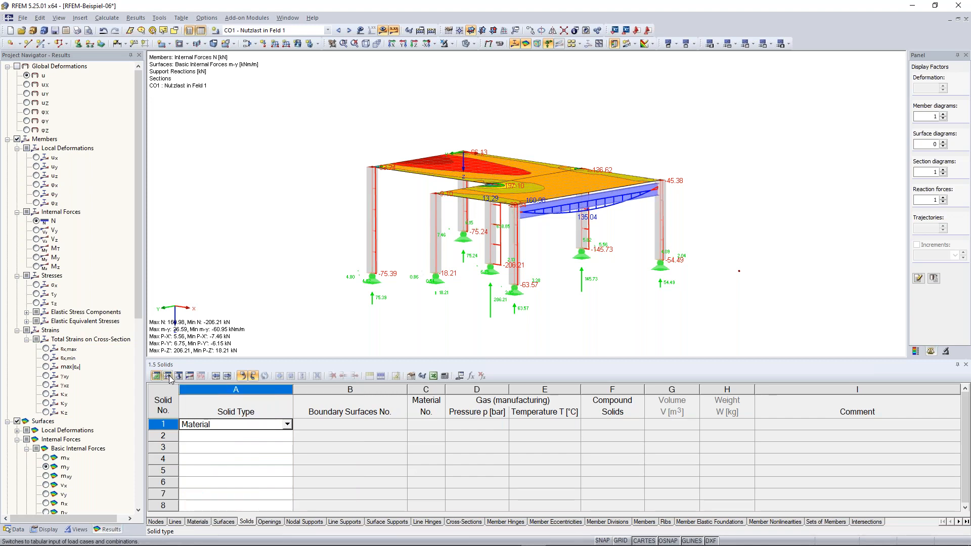
left_click(168, 377)
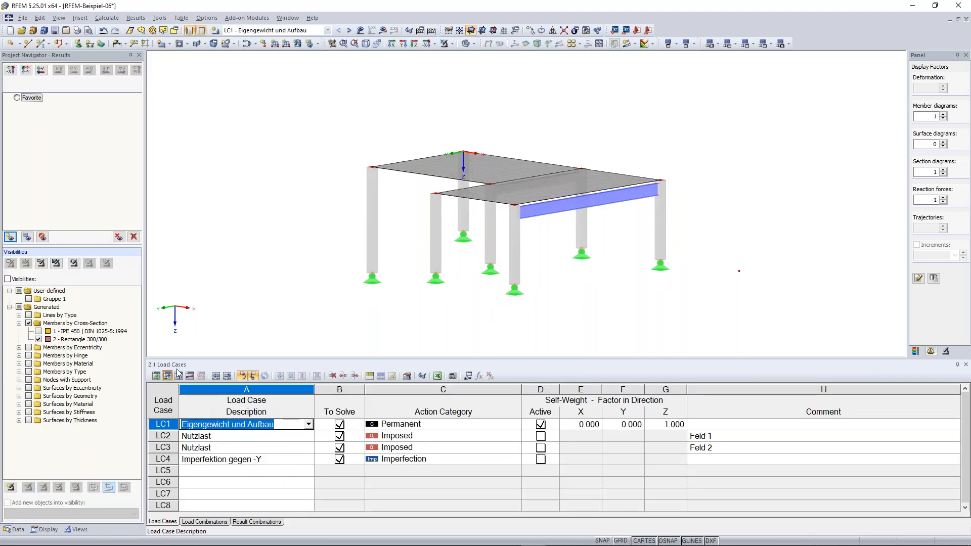
left_click(179, 376)
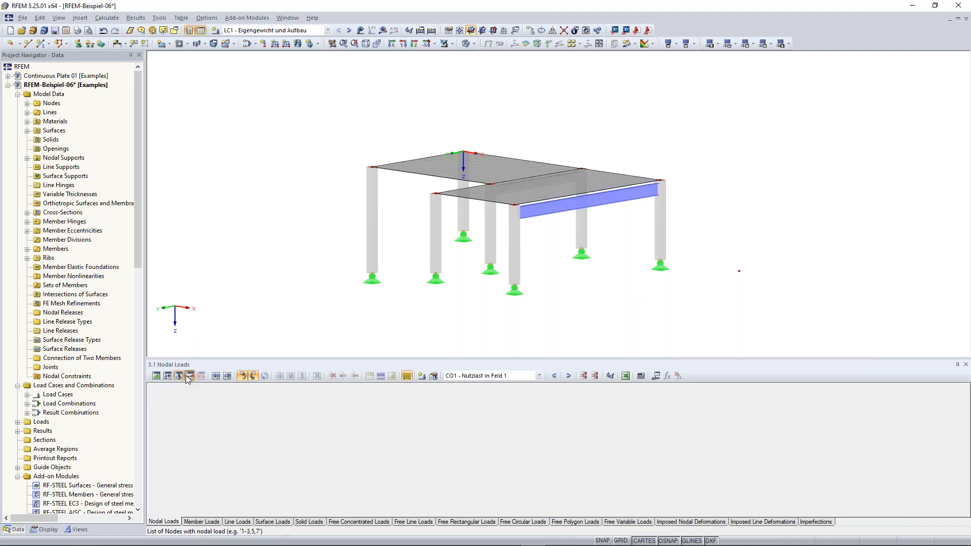
scroll(334, 277, "down", 2)
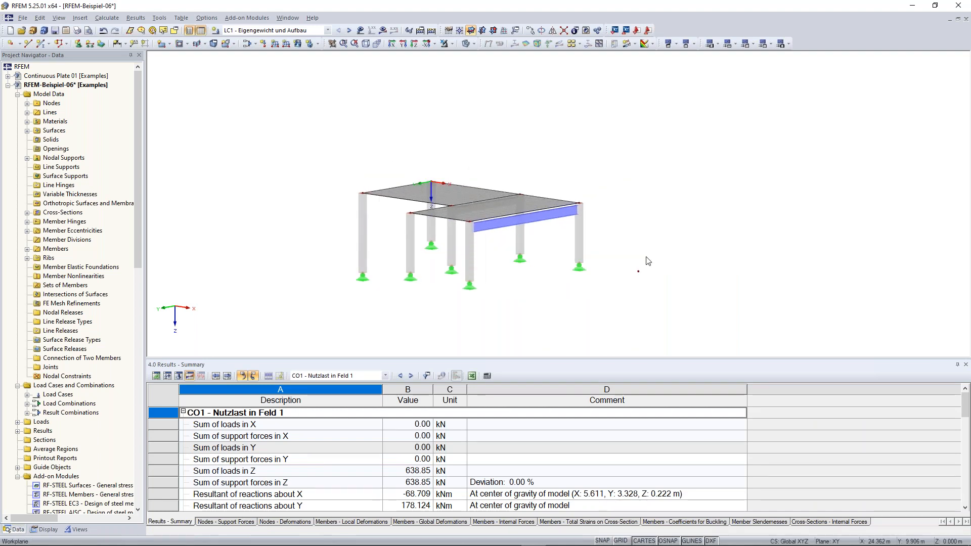
scroll(674, 293, "down", 1)
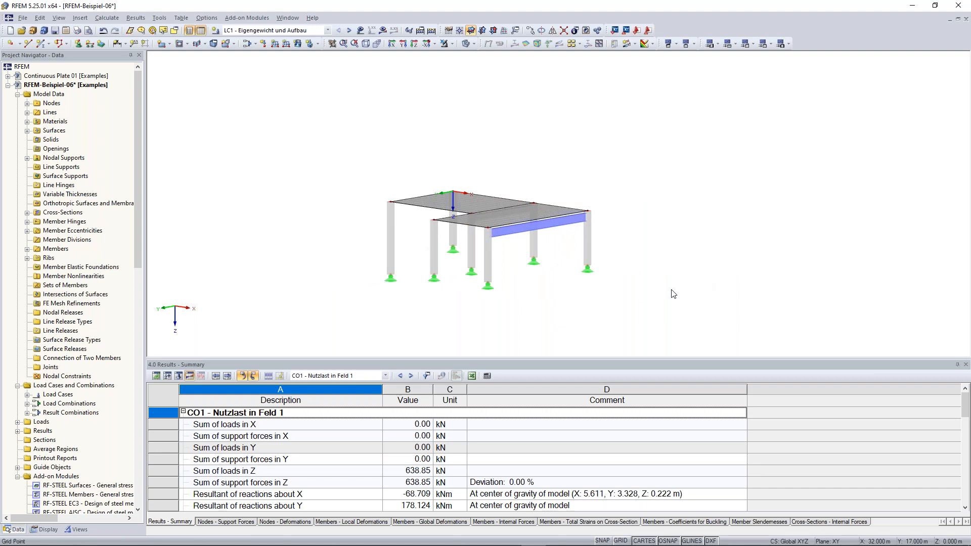
middle_click_drag(673, 293, 618, 198, "ctrl")
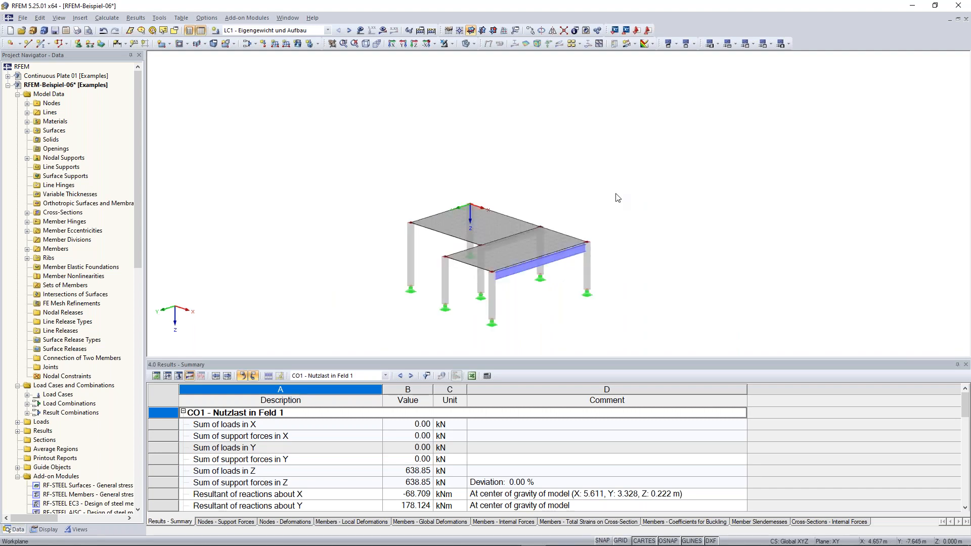
middle_click_drag(630, 246, 656, 243)
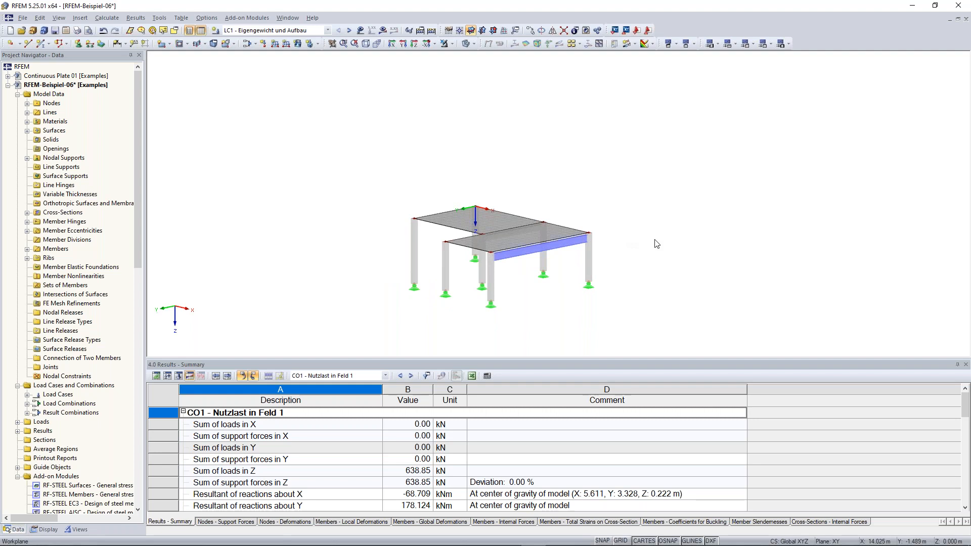
middle_click_drag(655, 244, 666, 213)
mouse_move(680, 260)
middle_mouse_down()
mouse_move(676, 191)
mouse_move(682, 278)
mouse_move(516, 275)
mouse_move(689, 248)
middle_mouse_up()
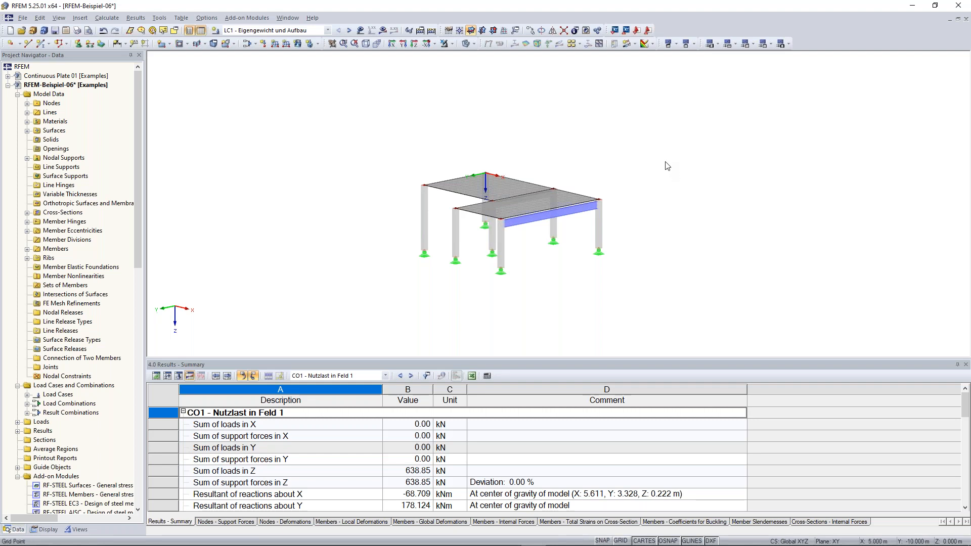
left_click_drag(649, 94, 759, 208)
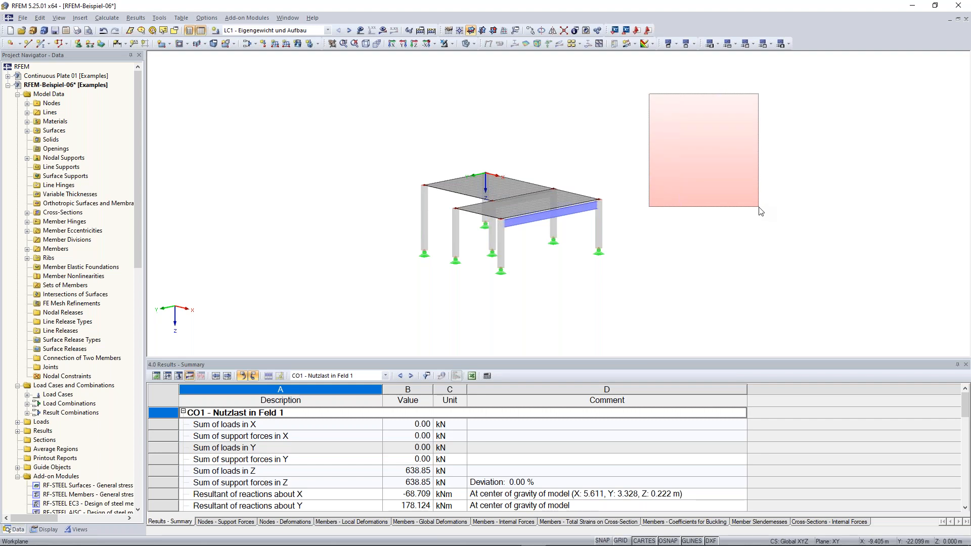
left_click_drag(759, 207, 759, 208)
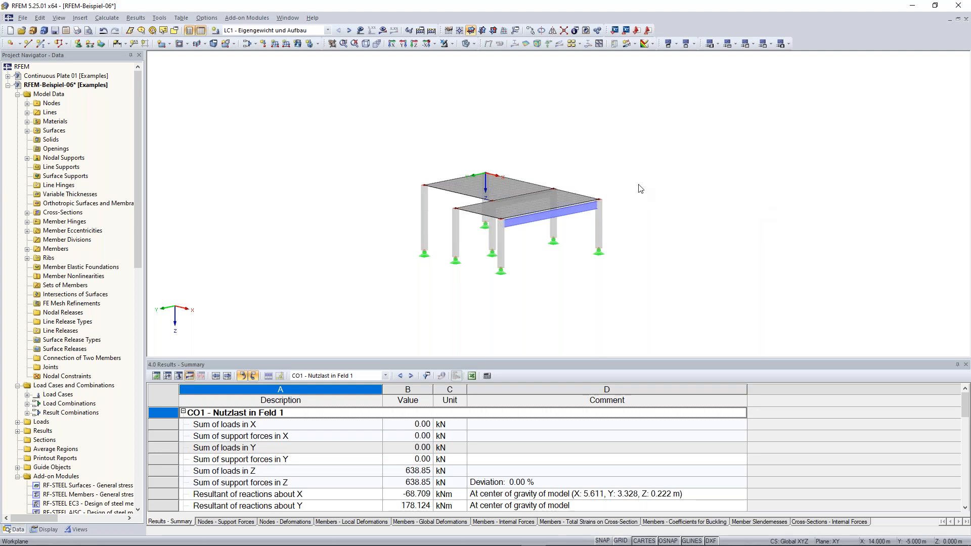
left_click_drag(581, 145, 667, 276)
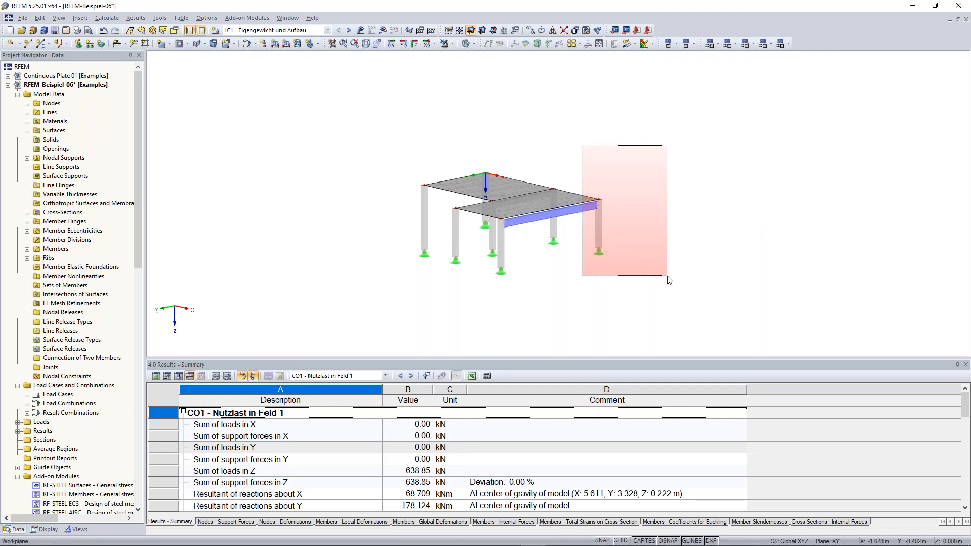
left_click_drag(667, 277, 668, 276)
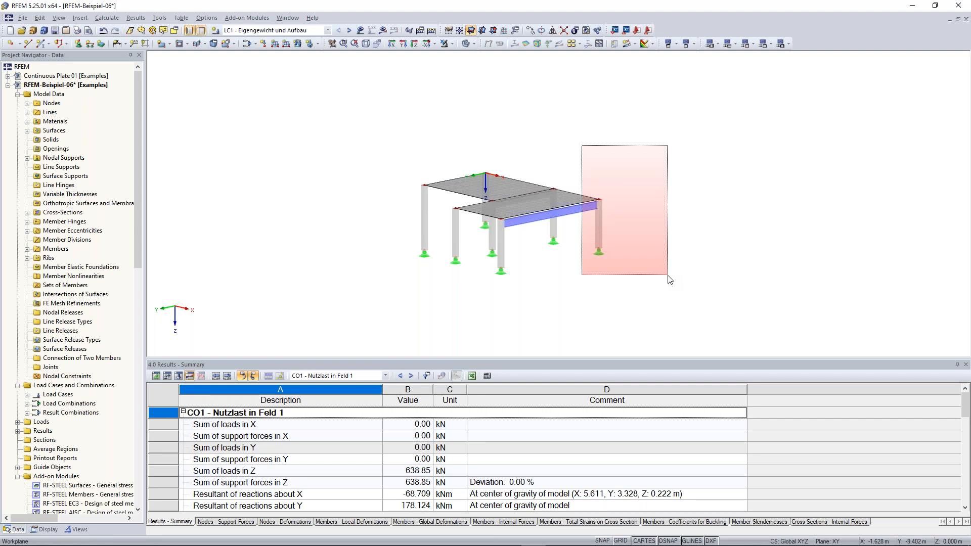
left_click_drag(668, 276, 668, 276)
left_click_drag(669, 279, 669, 279)
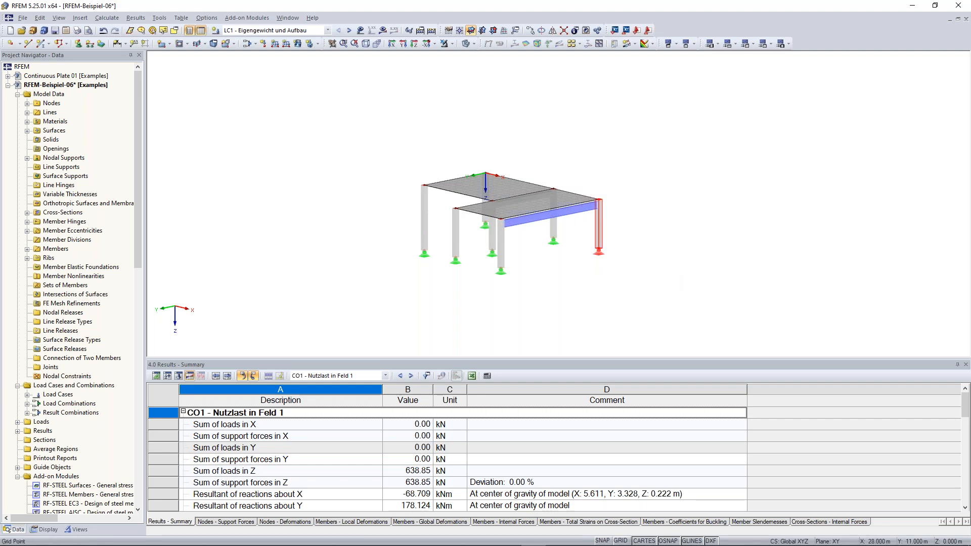
left_click(673, 276)
left_click_drag(680, 299, 648, 284)
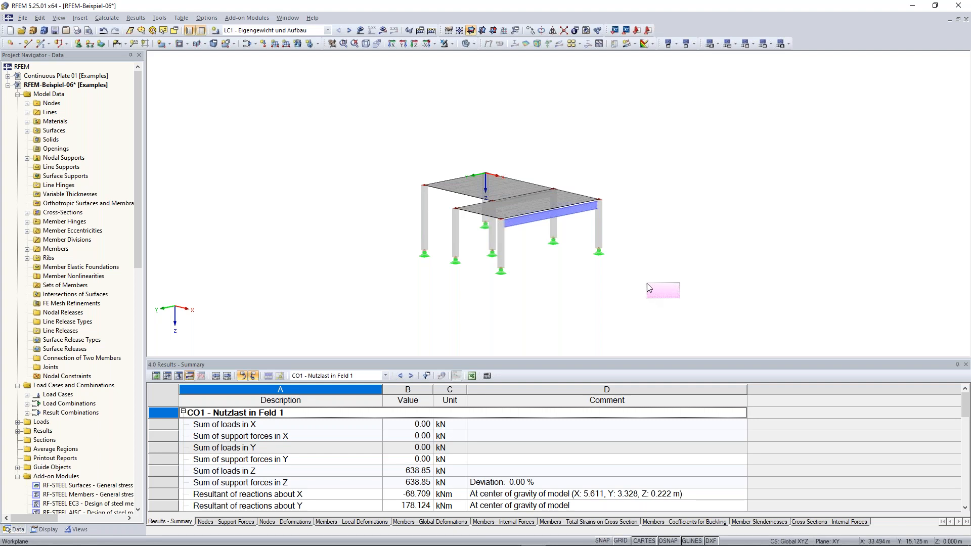
left_click_drag(649, 287, 571, 131)
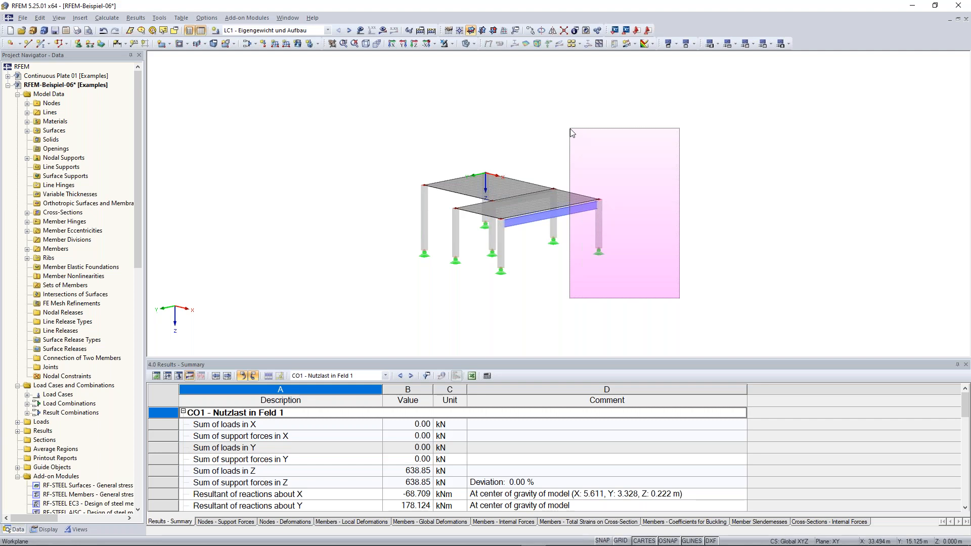
left_click_drag(570, 129, 570, 129)
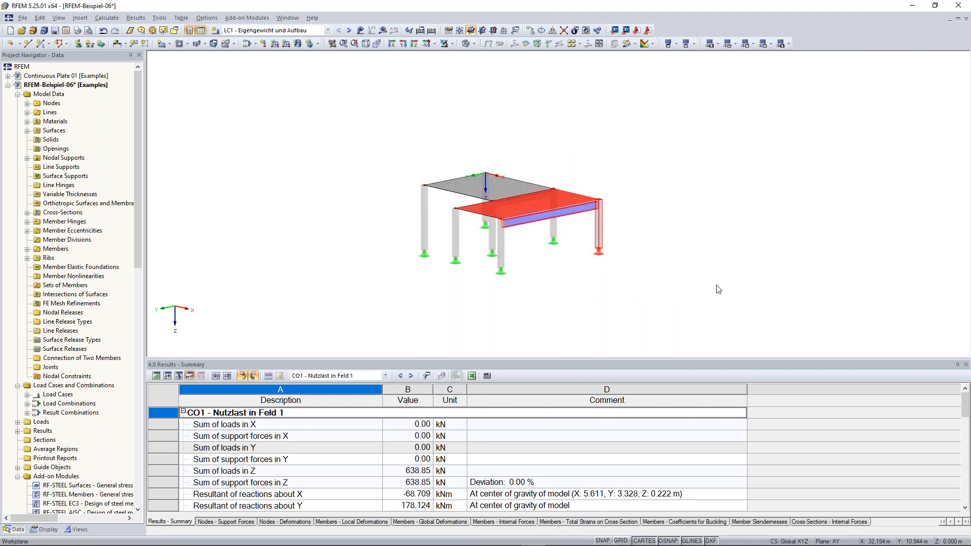
left_click(718, 289)
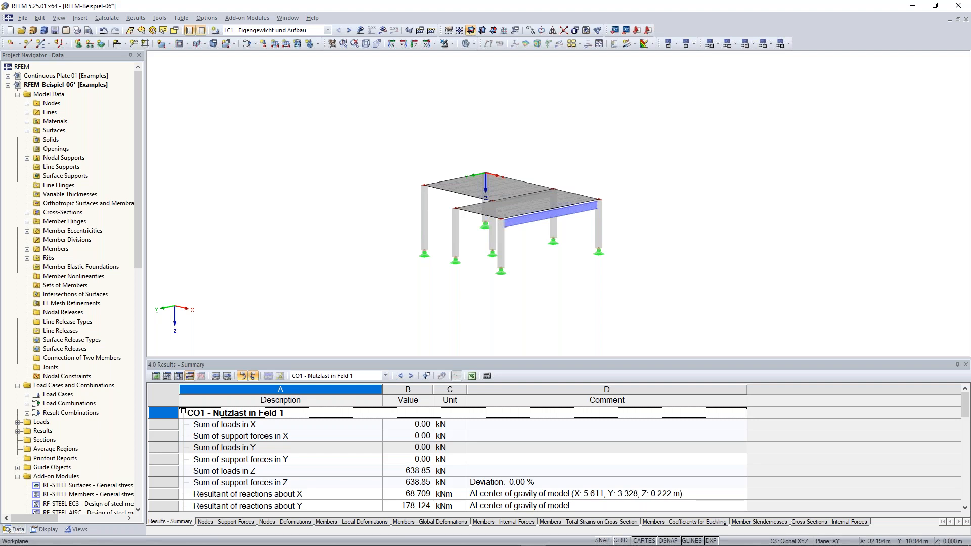
scroll(690, 233, "down", 2)
scroll(639, 198, "up", 2)
middle_click_drag(639, 197, 674, 196)
scroll(673, 195, "up", 2)
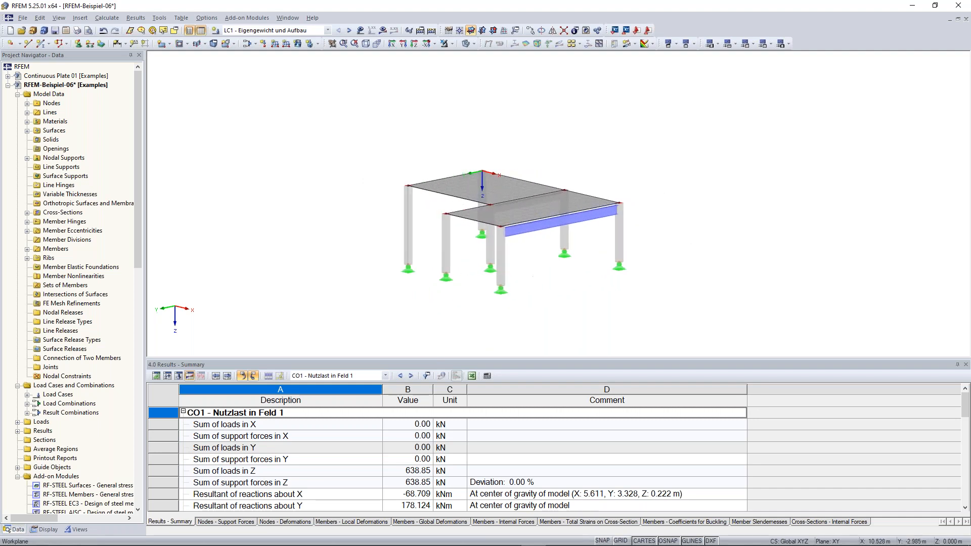
scroll(665, 212, "down", 3)
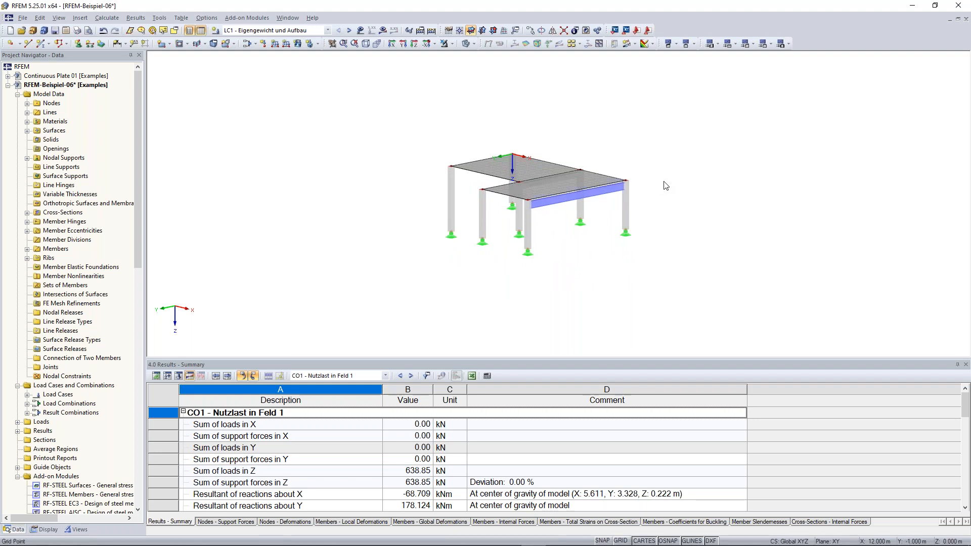
mouse_move(681, 169)
middle_mouse_down("ctrl")
mouse_move(540, 117)
mouse_move(457, 150)
mouse_move(373, 209)
mouse_move(674, 191)
mouse_move(730, 174)
mouse_move(688, 176)
middle_mouse_up("ctrl")
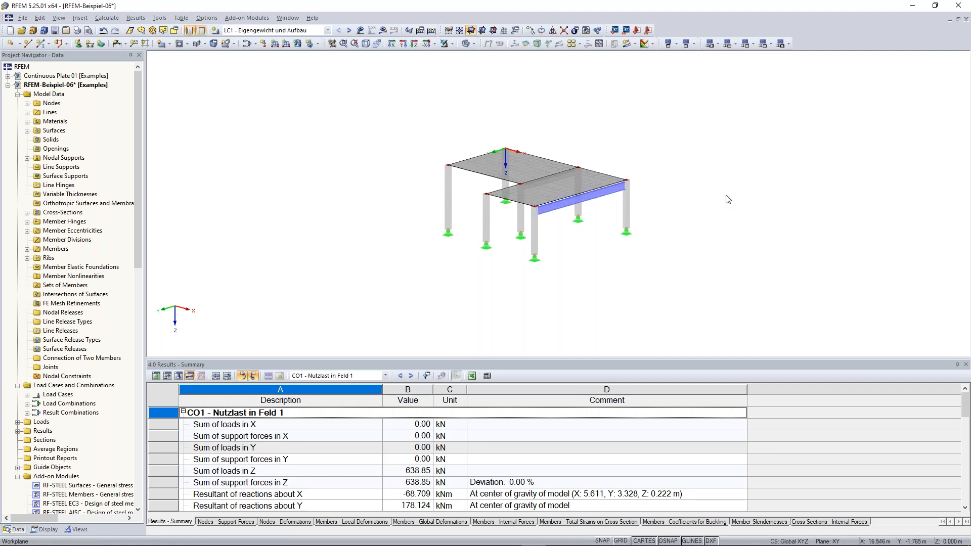
middle_click_drag(724, 192, 689, 169, "ctrl")
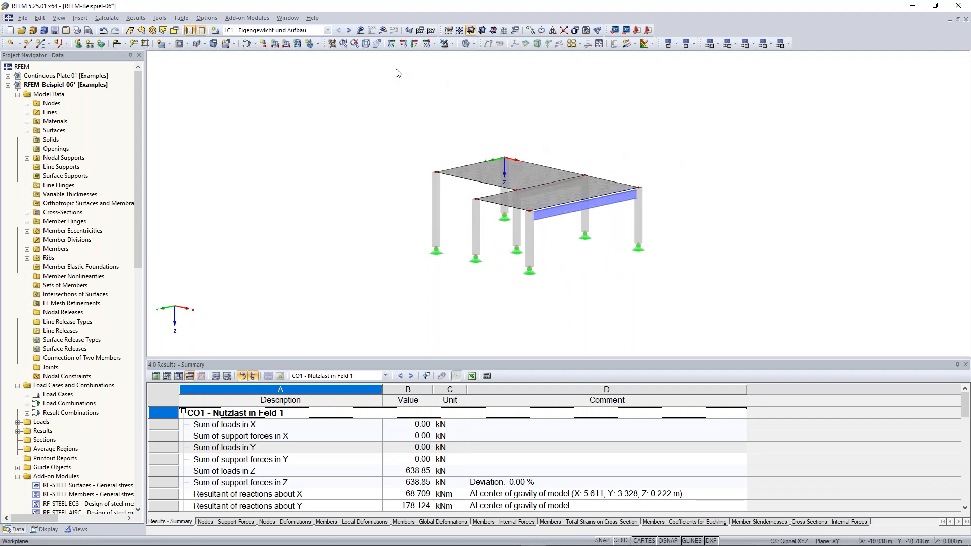
left_click(333, 44)
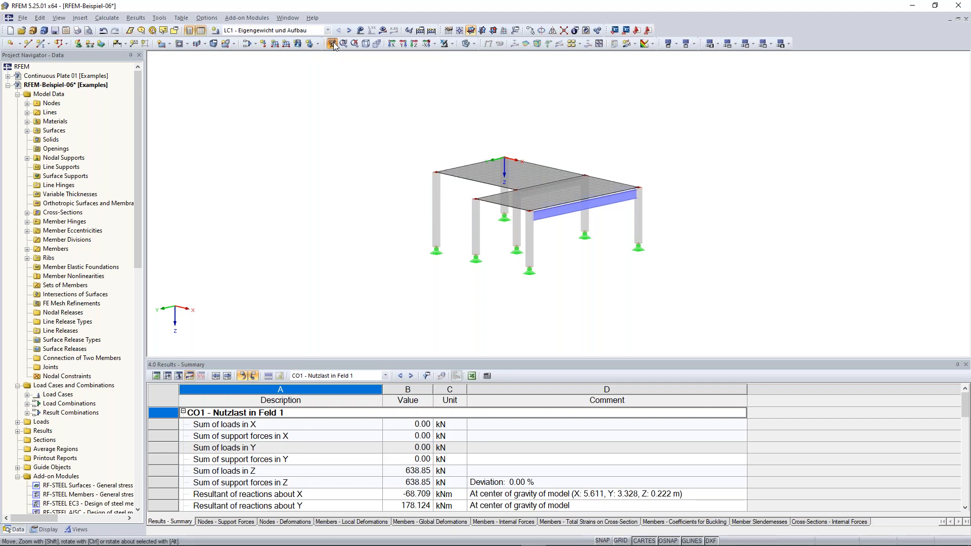
left_click_drag(383, 173, 331, 171)
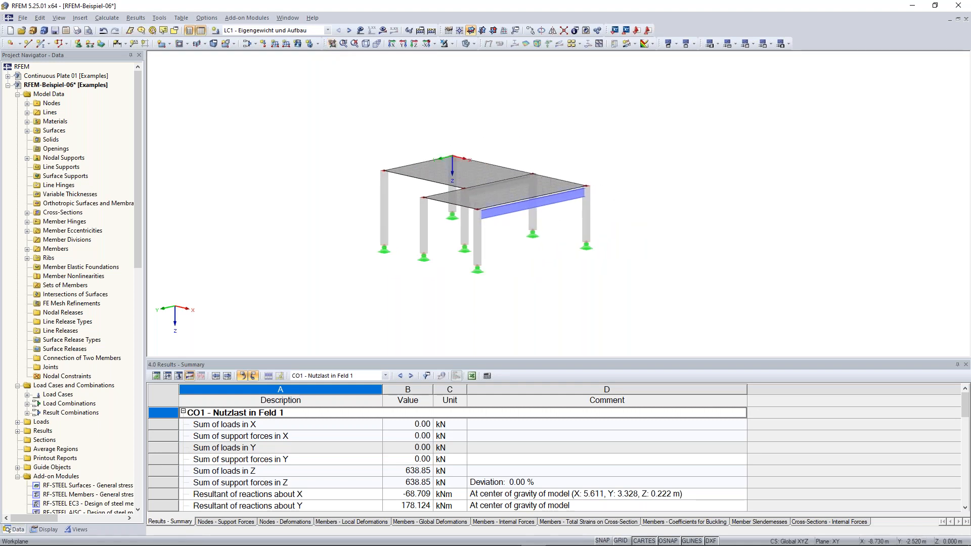
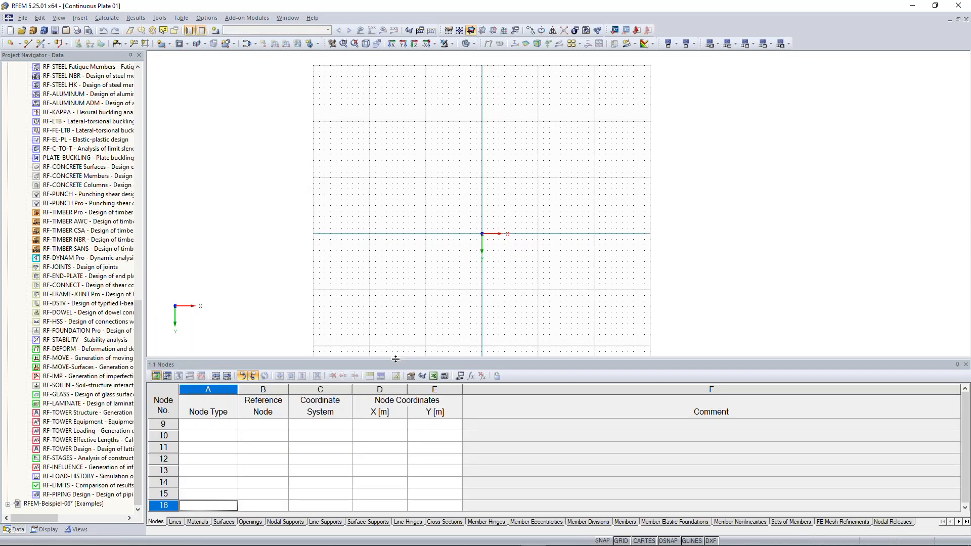
- Shrink the 1.1 Nodes table and zoom the work plane grid in around the origin
left_click_drag(395, 359, 400, 420)
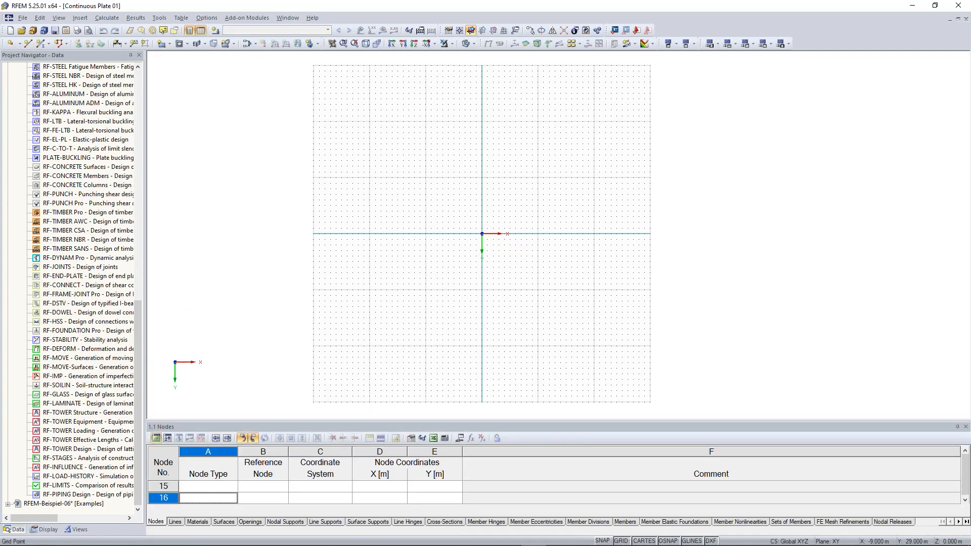
scroll(514, 255, "up", 3)
scroll(480, 196, "up", 1)
middle_click_drag(420, 152, 442, 206)
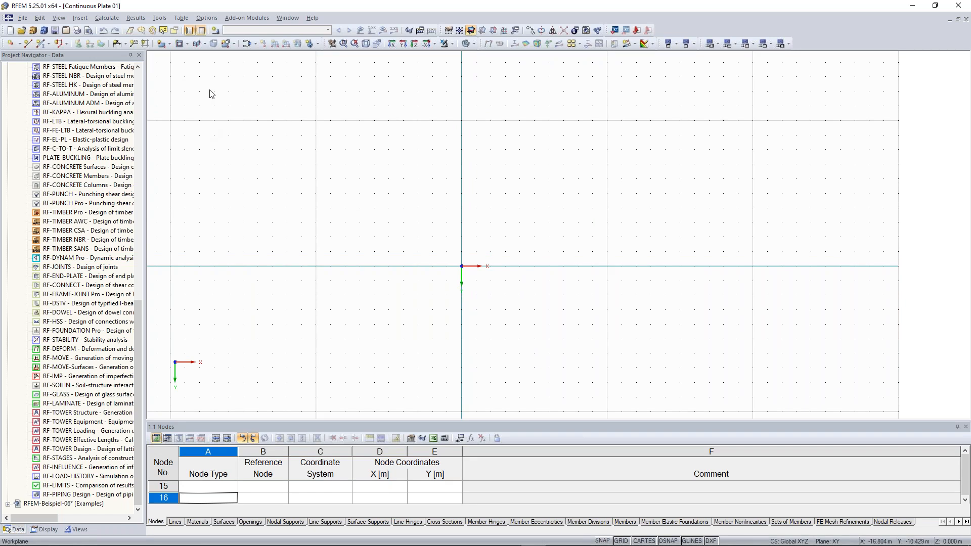
- Start a new Rectangle surface 1, keeping Concrete C30/37 as its material
left_click(169, 44)
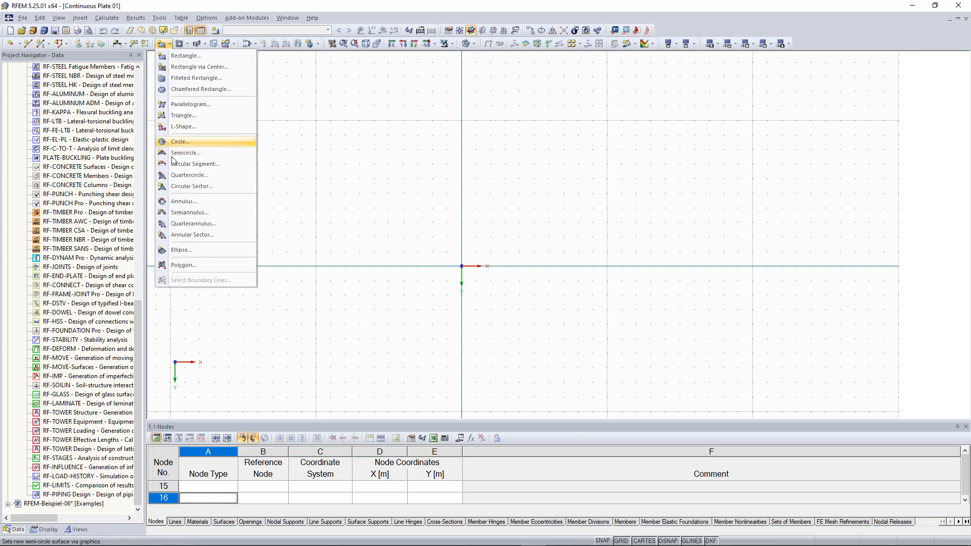
left_click(196, 56)
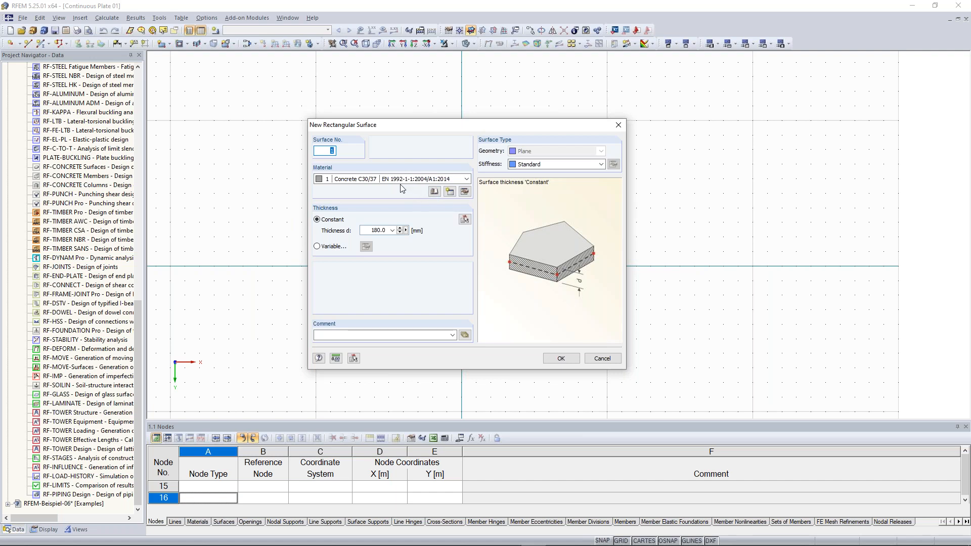
left_click(368, 181)
left_click(368, 188)
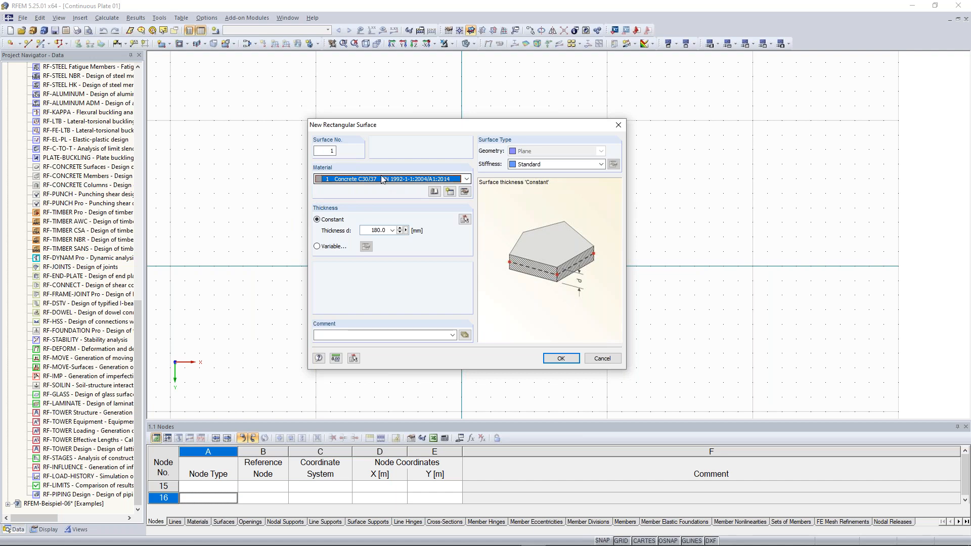
left_click(352, 181)
left_click(353, 187)
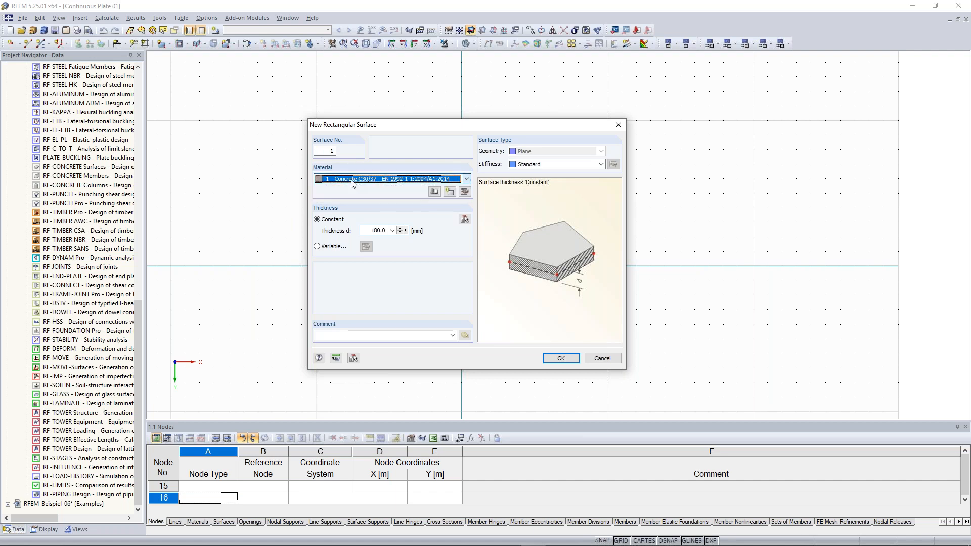
- Open the Material Library from Edit Material and set the category group to Concrete
left_click(465, 192)
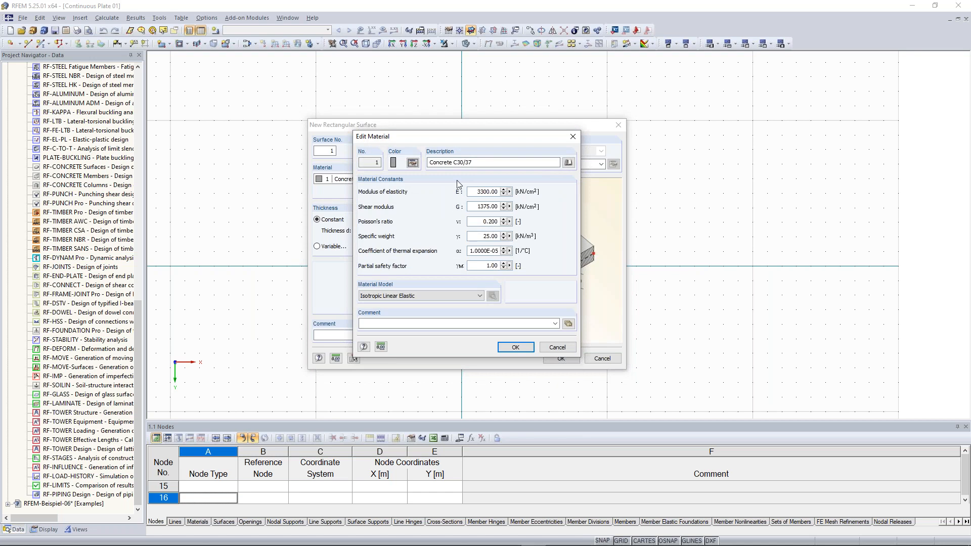
left_click_drag(447, 137, 409, 147)
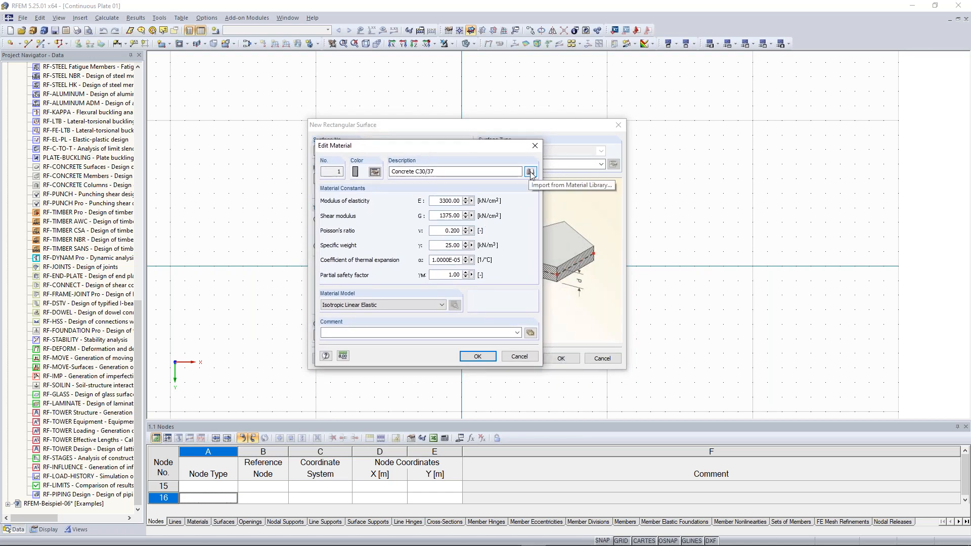
left_click(530, 172)
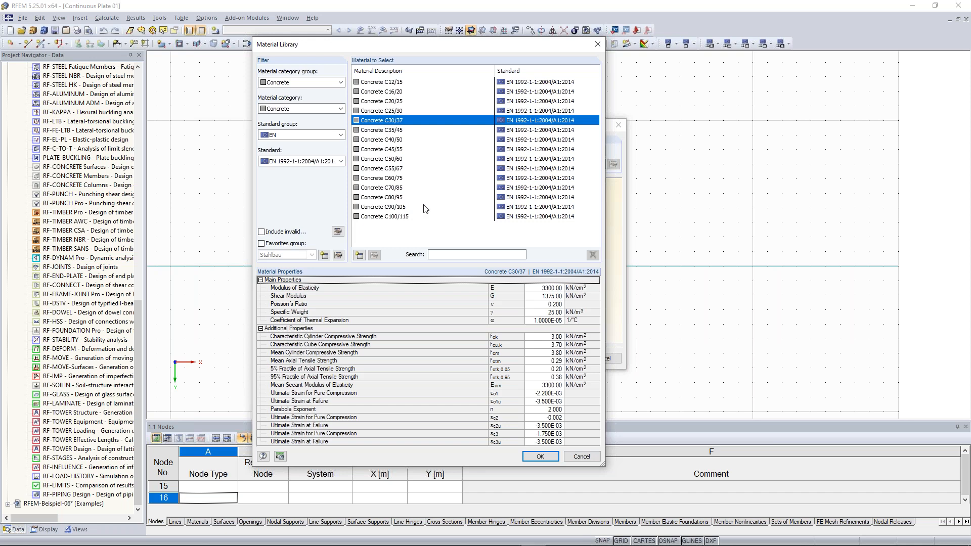
left_click(339, 82)
left_click(286, 91)
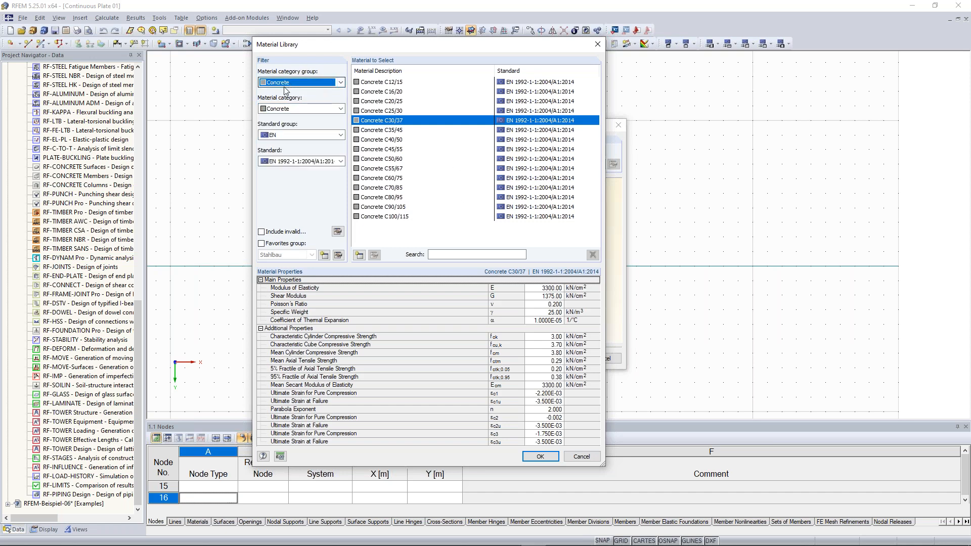
left_click(340, 83)
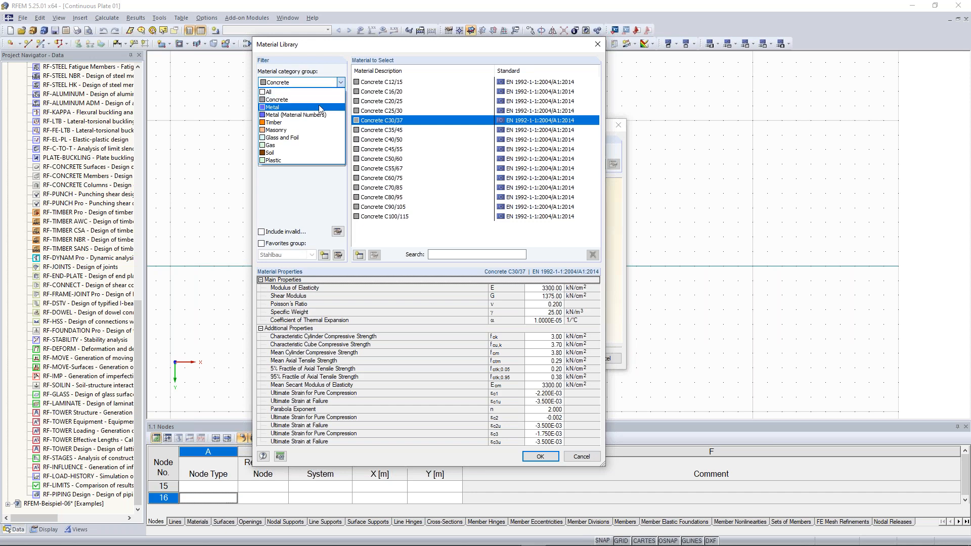
left_click(78, 200)
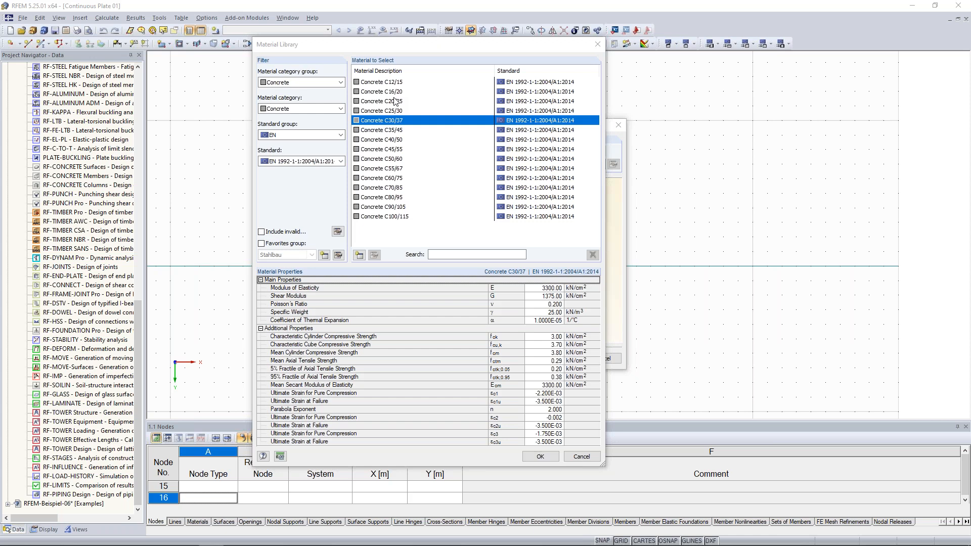
- Filter the library to Concrete, EN and EN 1992-1-1:2004/A1:2014 to select Concrete C30/37
left_click(298, 109)
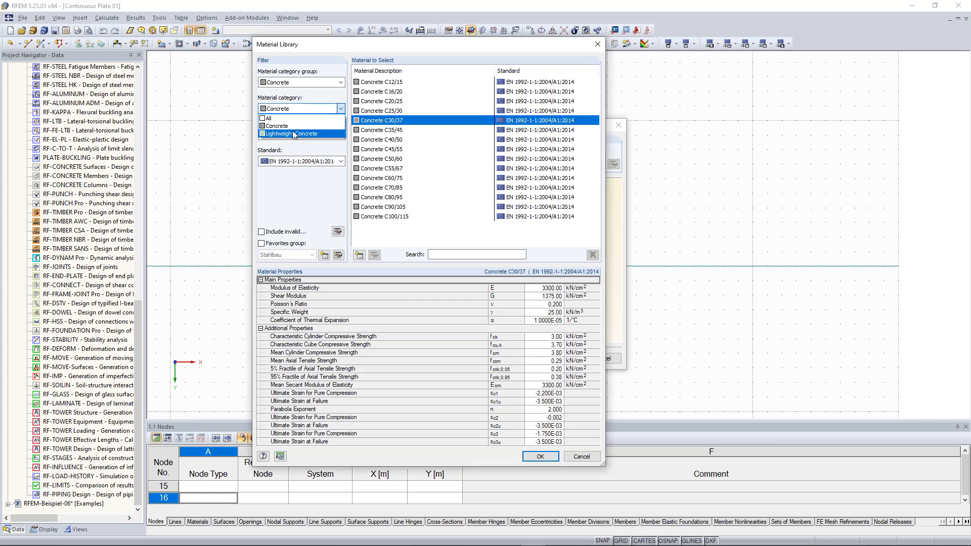
left_click(335, 110)
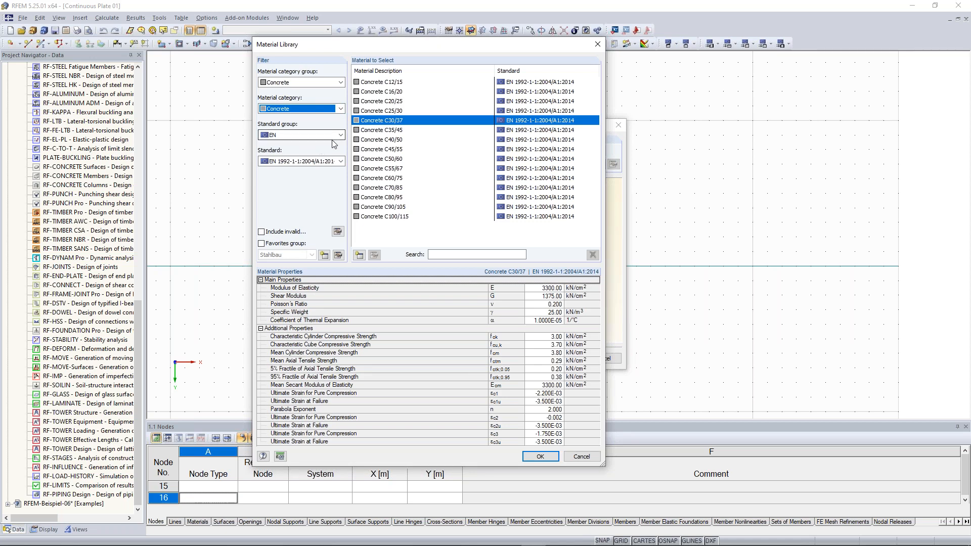
left_click(340, 135)
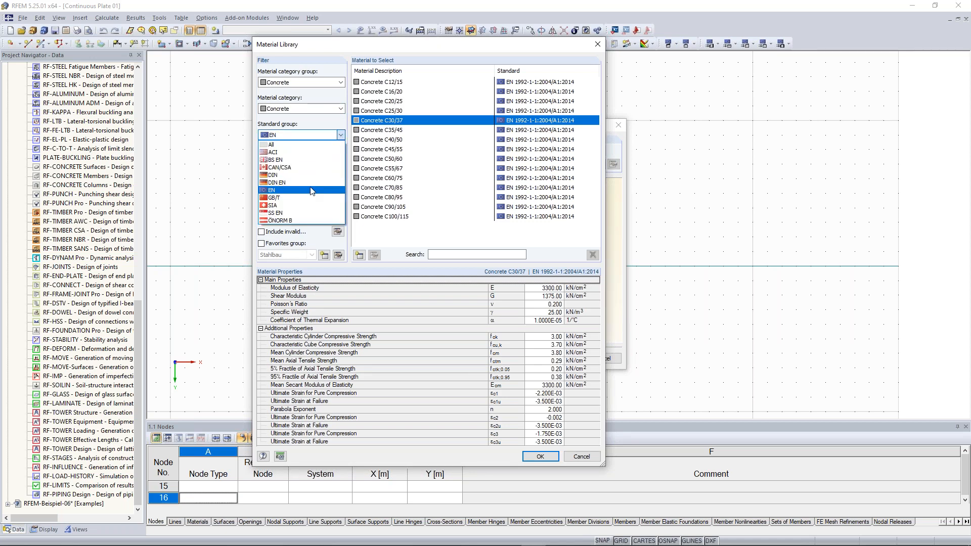
left_click(311, 190)
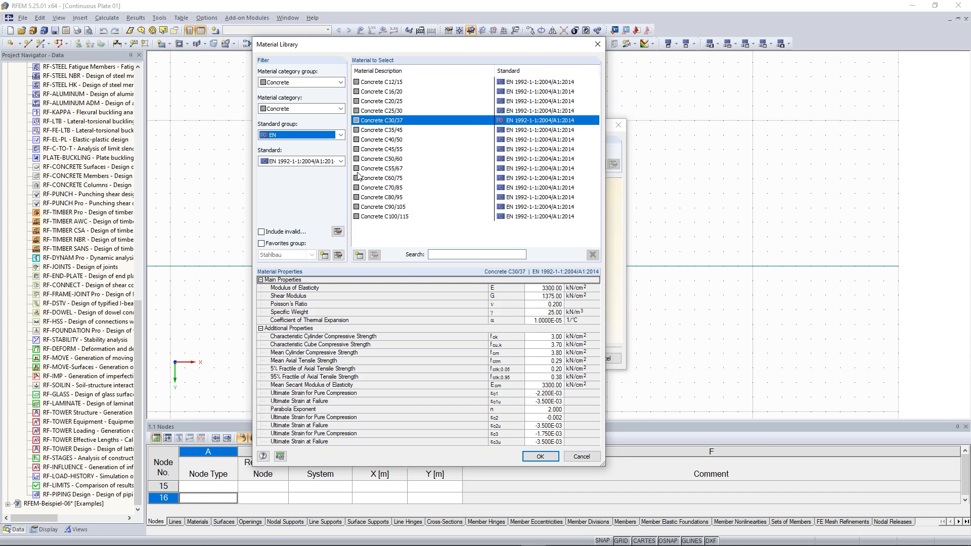
left_click(341, 135)
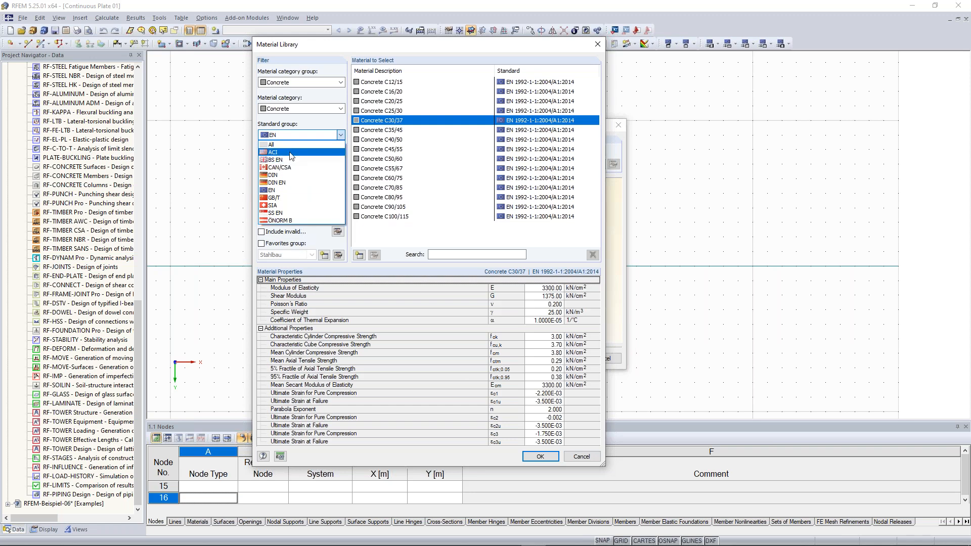
left_click(312, 236)
left_click(340, 161)
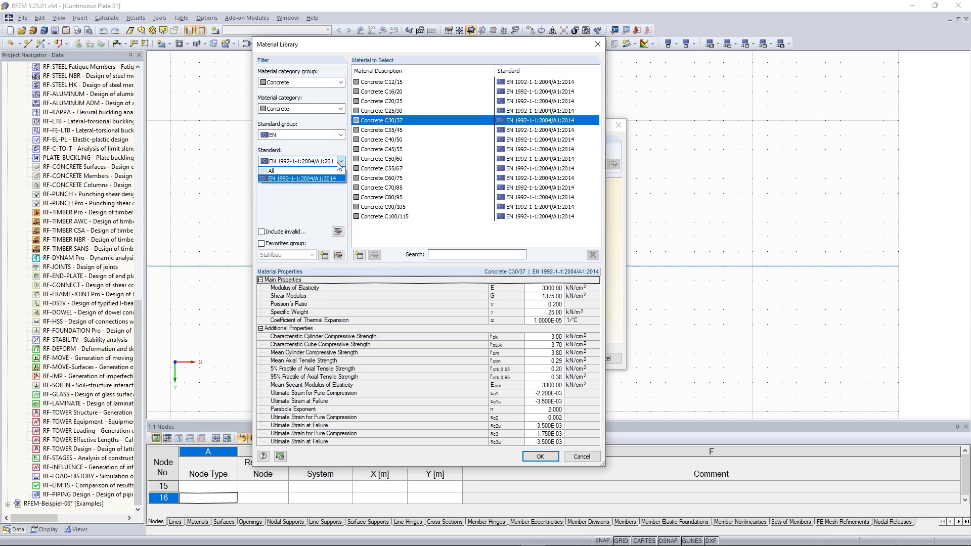
left_click(307, 209)
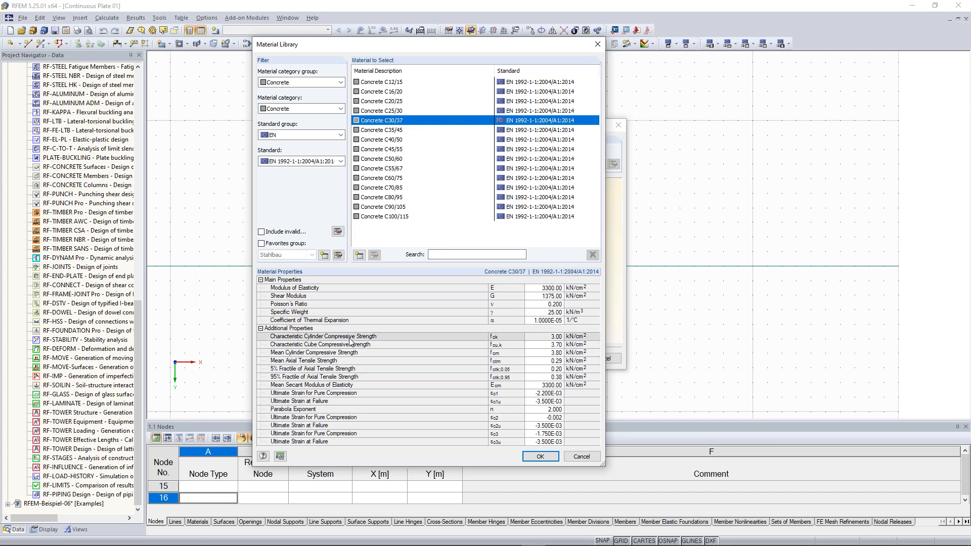
- Import Concrete C30/37 and set its Poisson's ratio to 0, giving G = 1650.00 kN/cm²
left_click(550, 461)
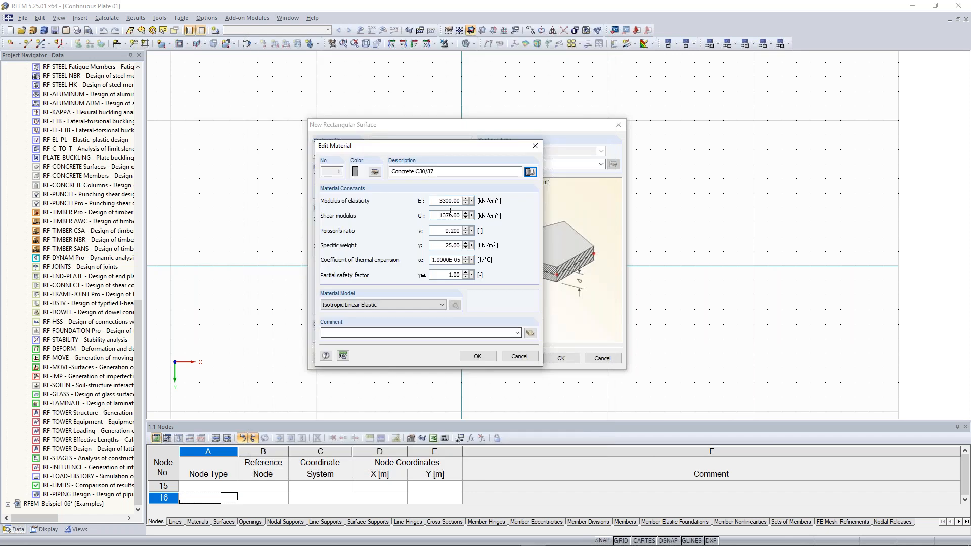
left_click(441, 231)
double_click(441, 231)
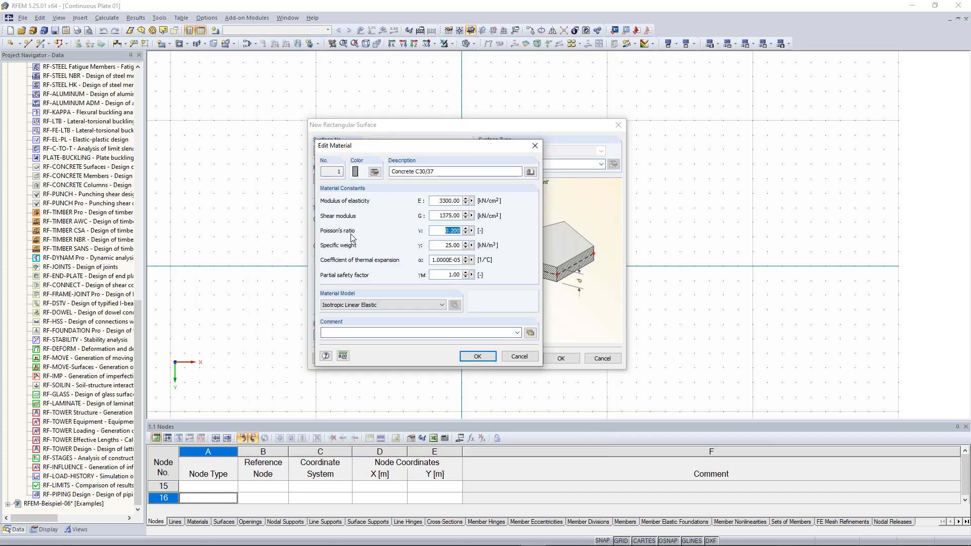
type("0")
left_click(446, 215)
left_click(489, 356)
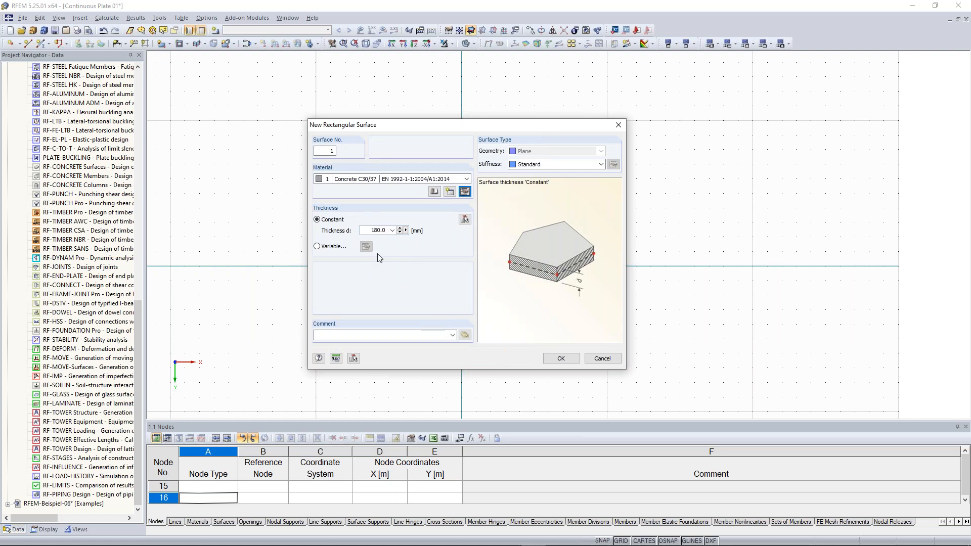
- Set surface 1's constant thickness to 300 mm and accept the settings
left_click(371, 231)
type("300")
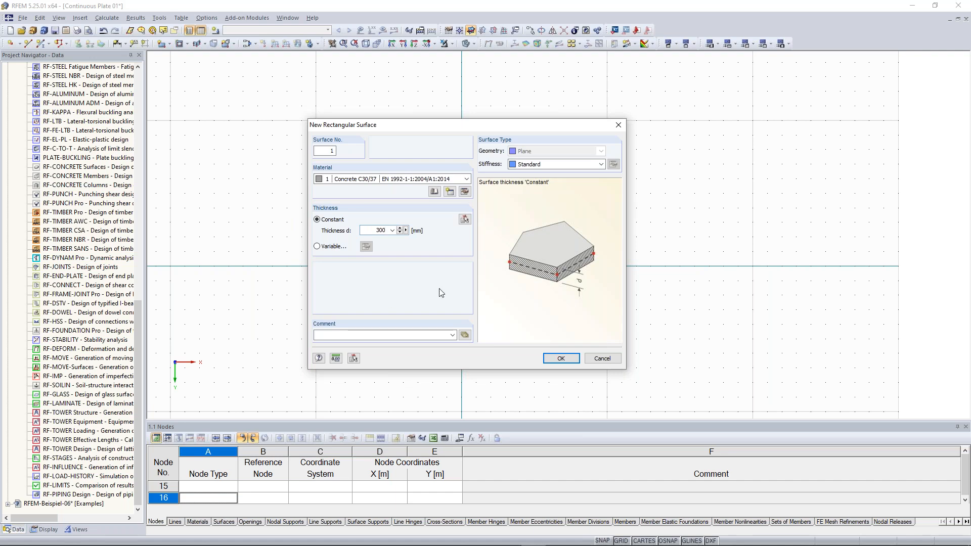
left_click(561, 359)
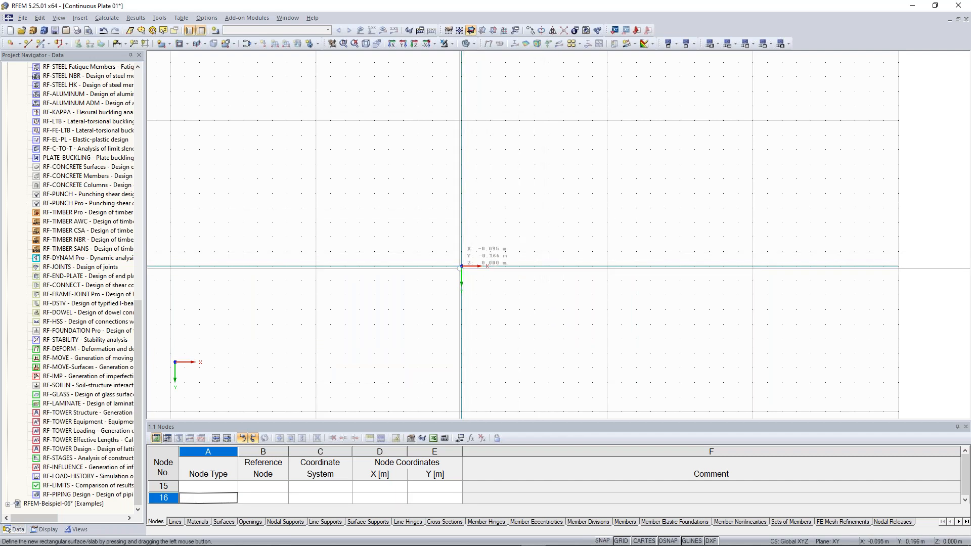
- With grid snap on, draw the 10 m by 5 m plate from the origin to (10, -5)
left_click(602, 540)
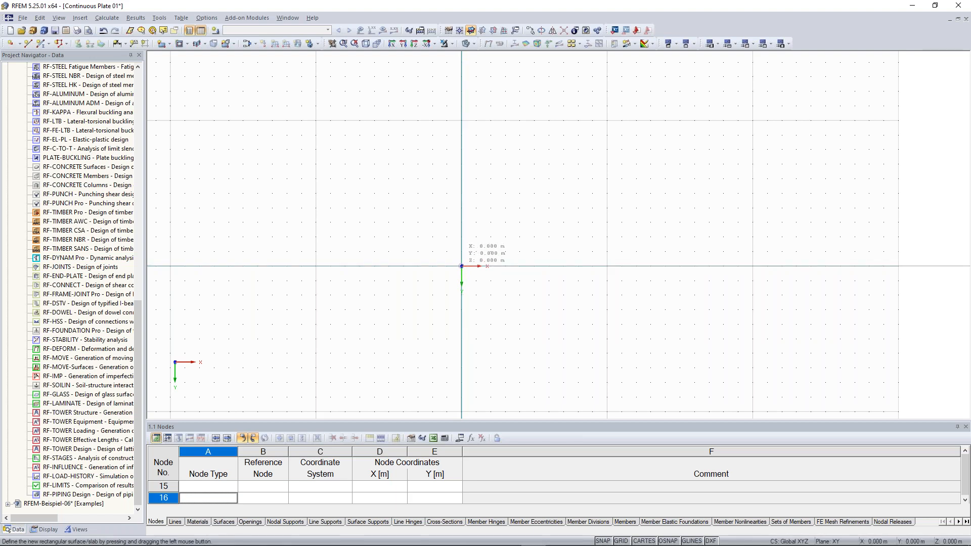
left_click(462, 266)
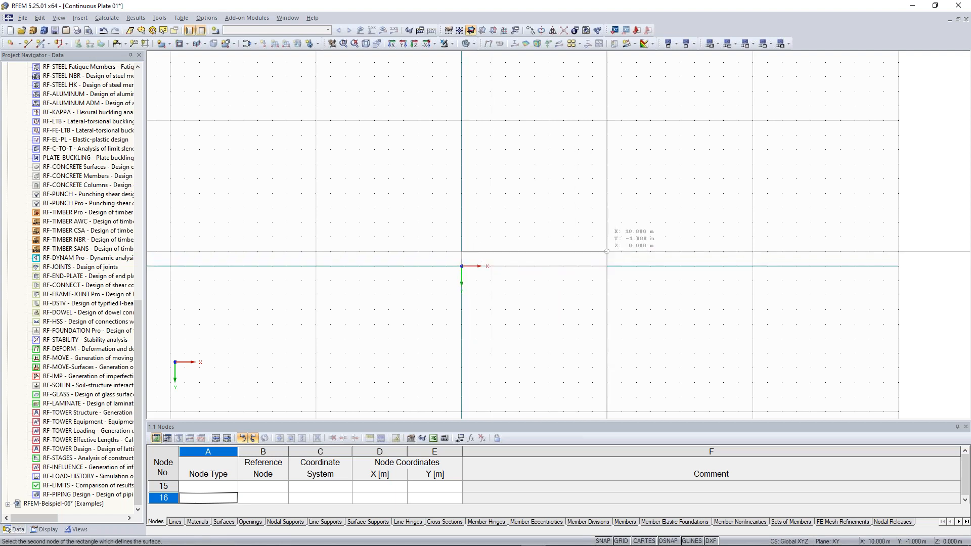
left_click(607, 193)
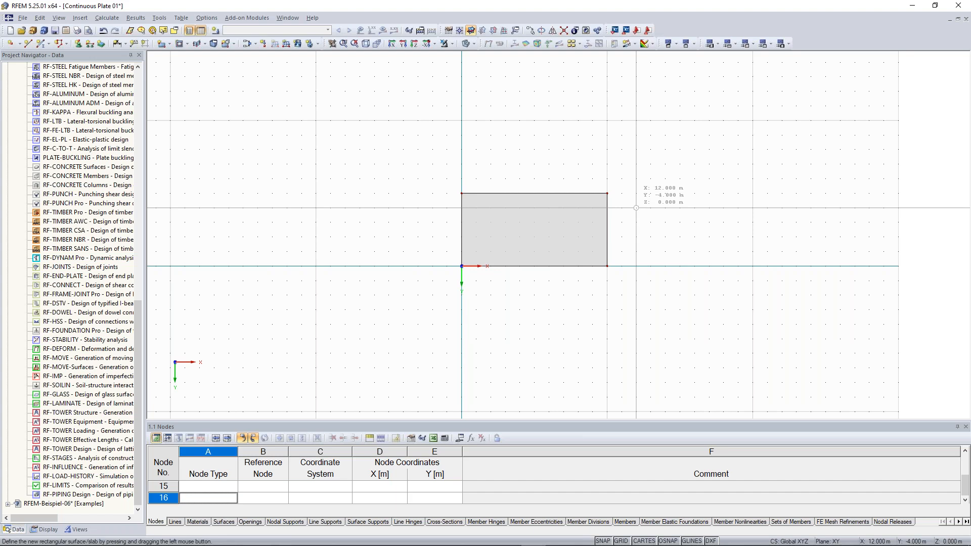
middle_click_drag(686, 221, 637, 259)
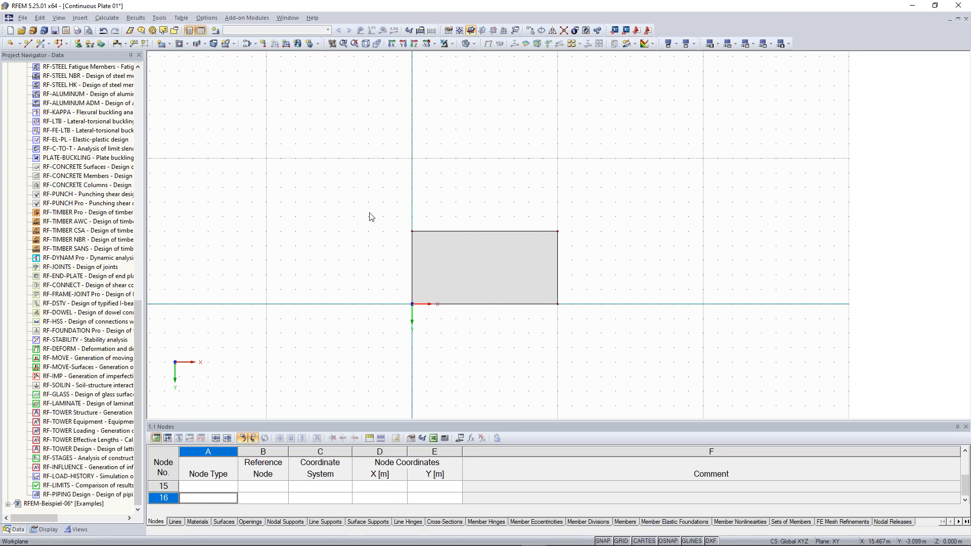
scroll(370, 216, "down", 1)
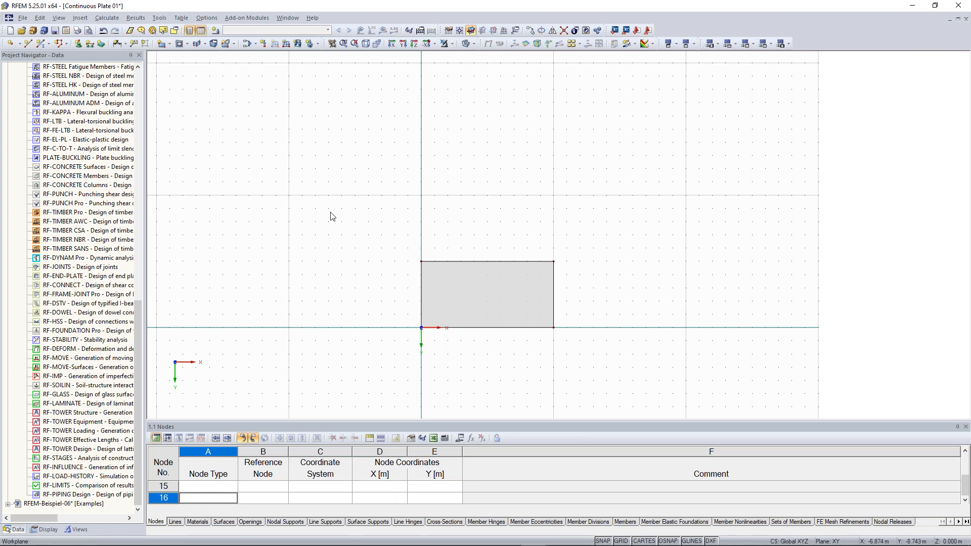
- Draw two more 300 mm plates, from (0,-10) to (10,-15) and (0,-20) to (10,-25)
key("Return")
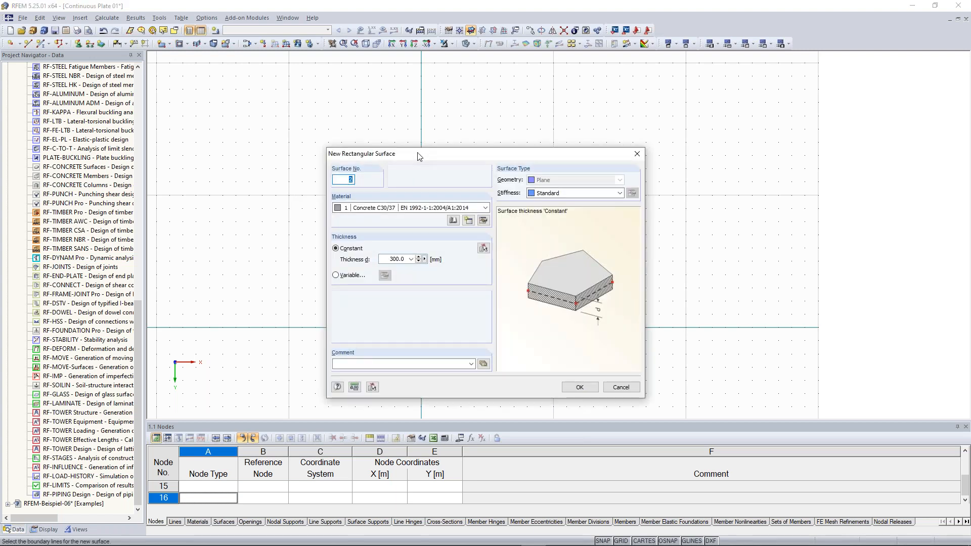
left_click_drag(416, 153, 403, 127)
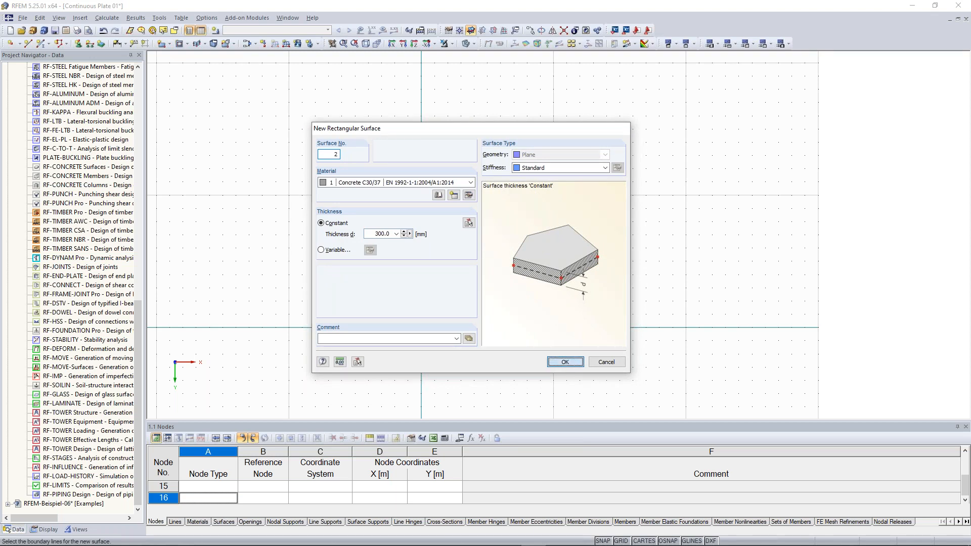
left_click(565, 362)
middle_click_drag(454, 209, 447, 248)
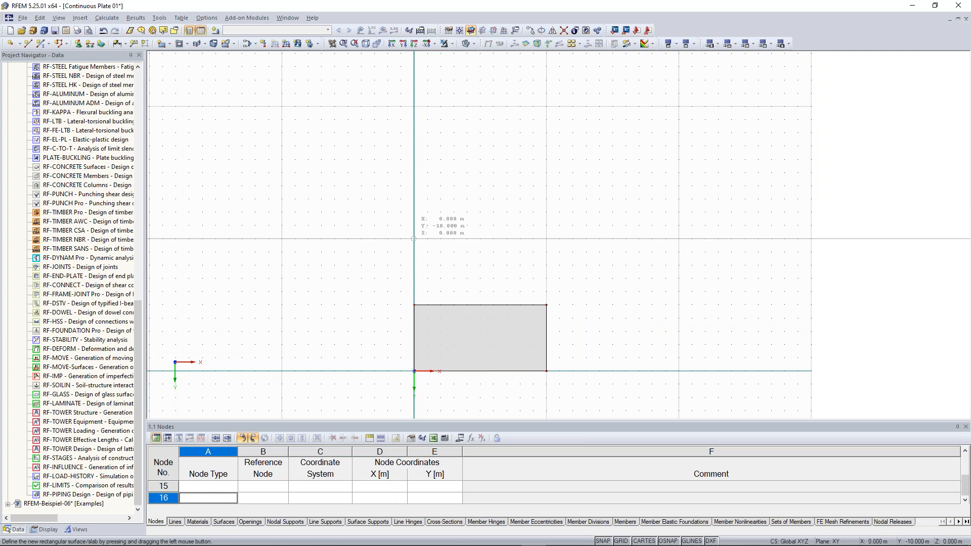
left_click_drag(413, 239, 546, 172)
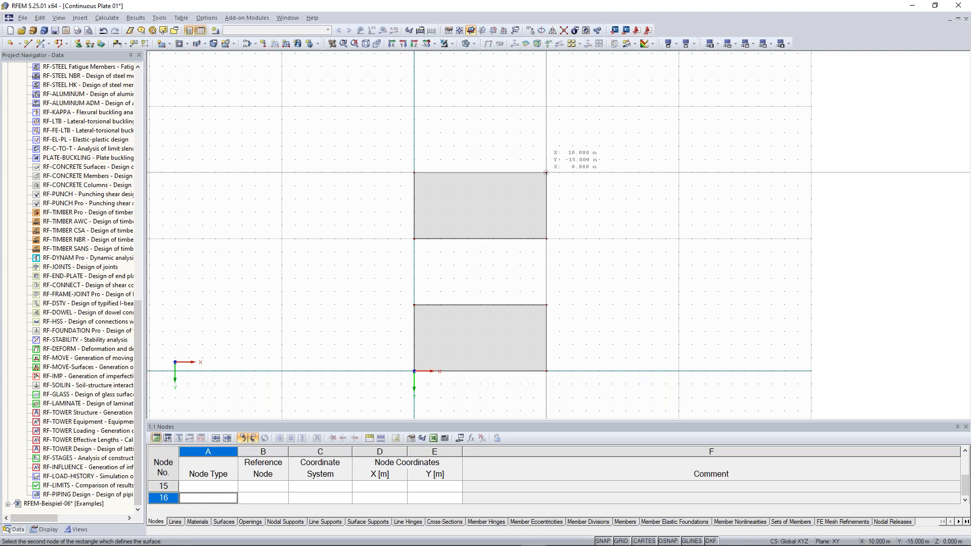
left_click_drag(546, 172, 546, 173)
middle_click_drag(413, 106, 400, 183)
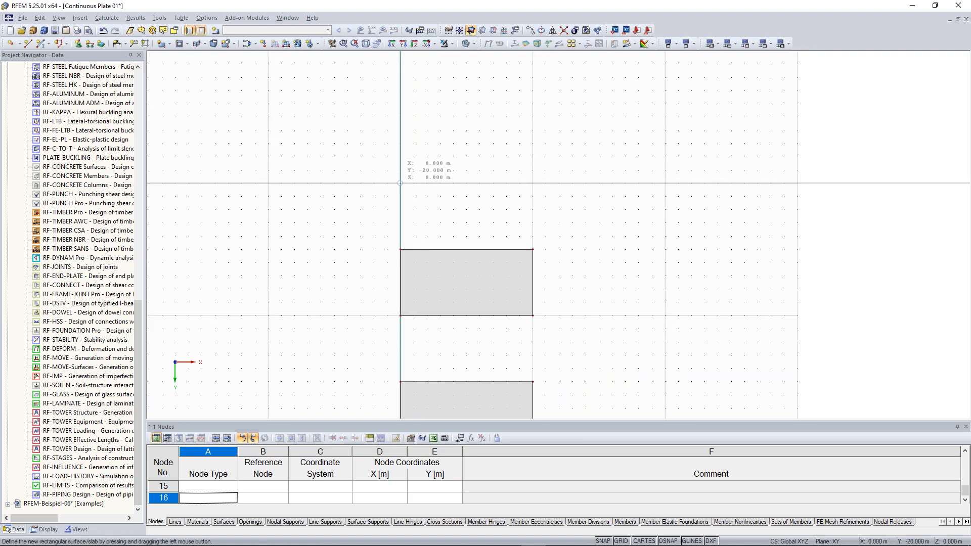
left_click_drag(399, 183, 533, 117)
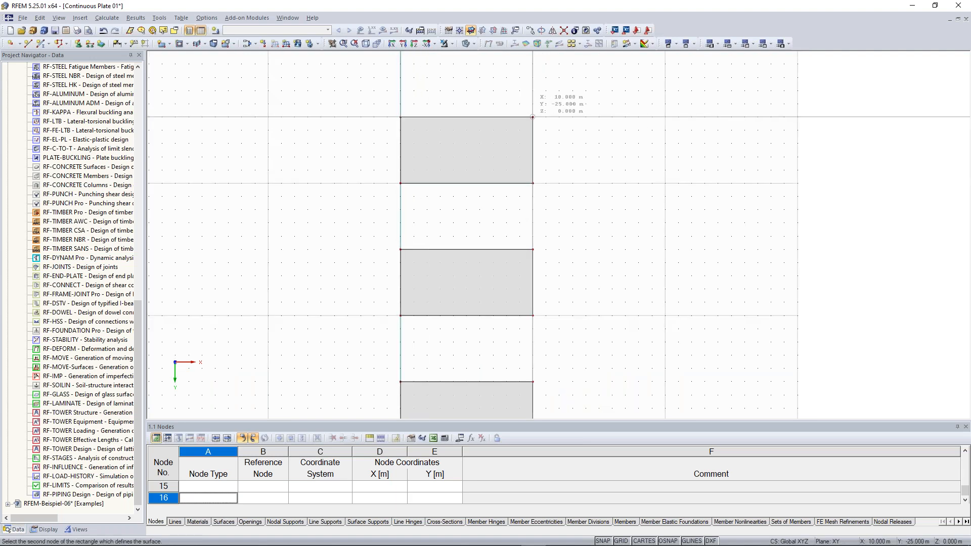
key("Escape")
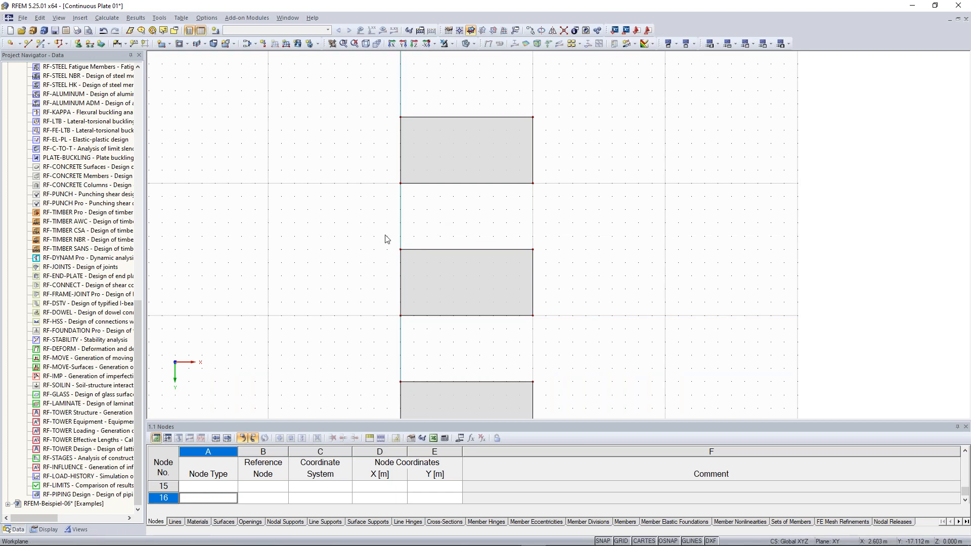
left_click(536, 260)
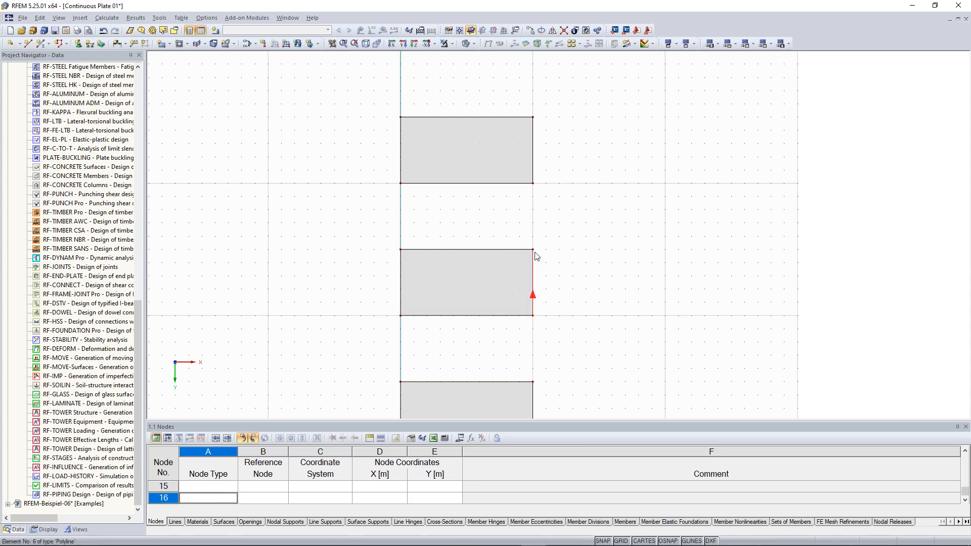
- Window-select surfaces 1 to 3, drag them down together, then recentre the view
scroll(581, 341, "down", 1)
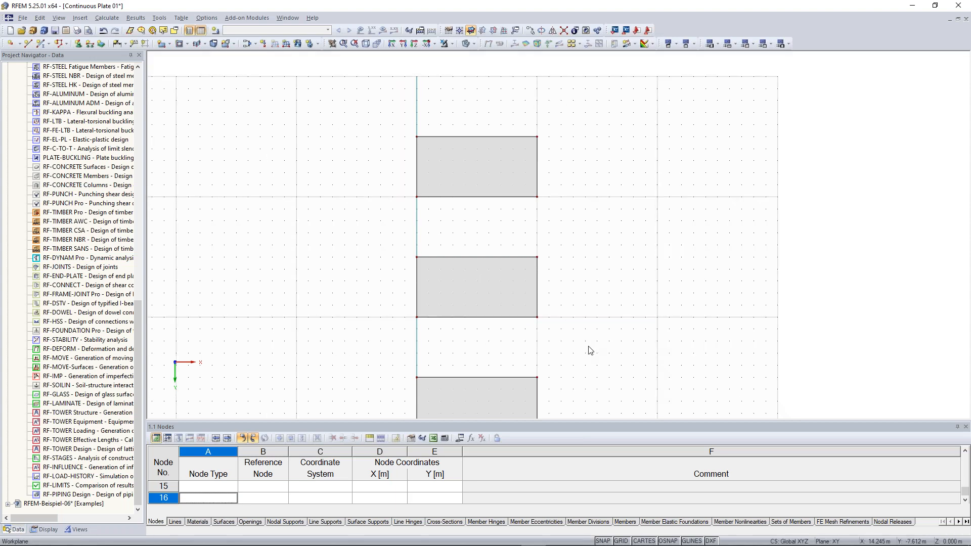
middle_click_drag(589, 349, 589, 292)
scroll(589, 292, "down", 1)
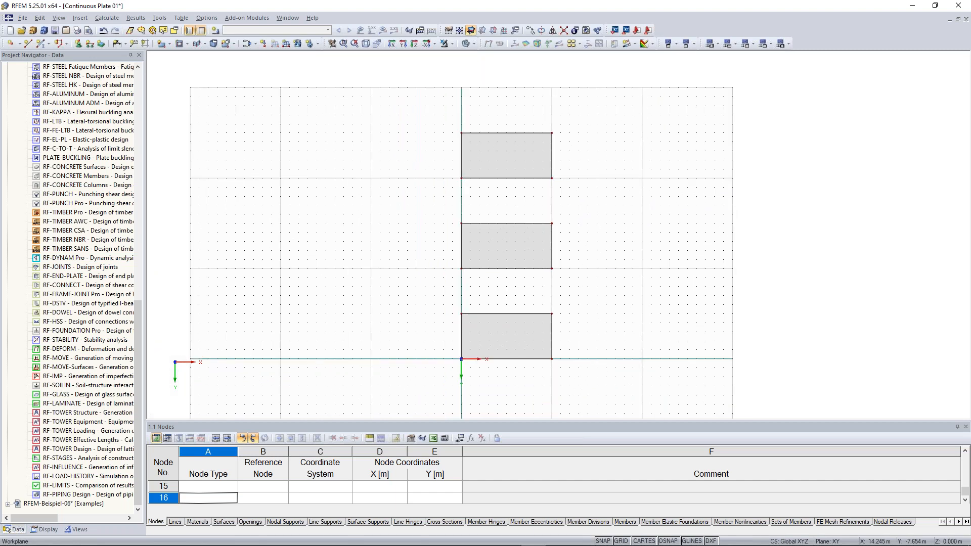
left_click(508, 163)
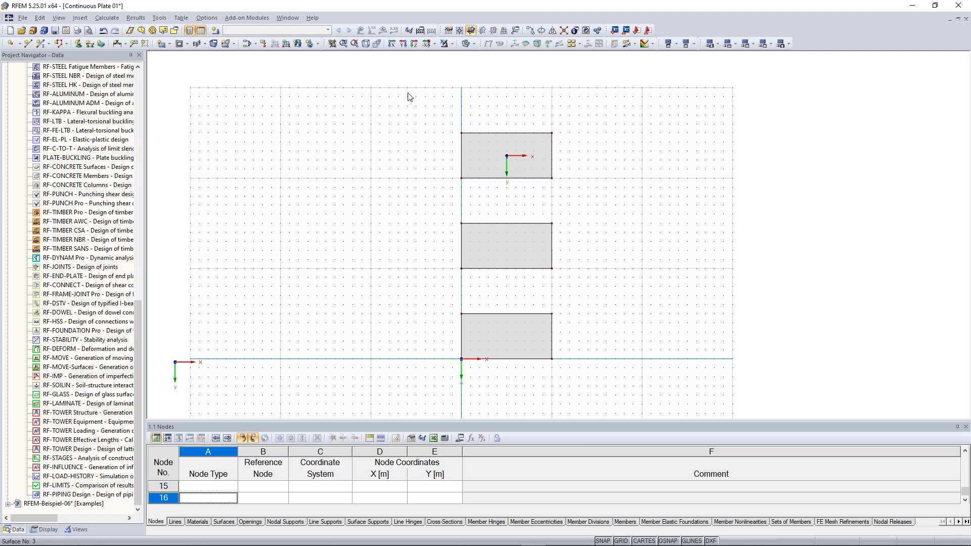
middle_click_drag(483, 279, 469, 236)
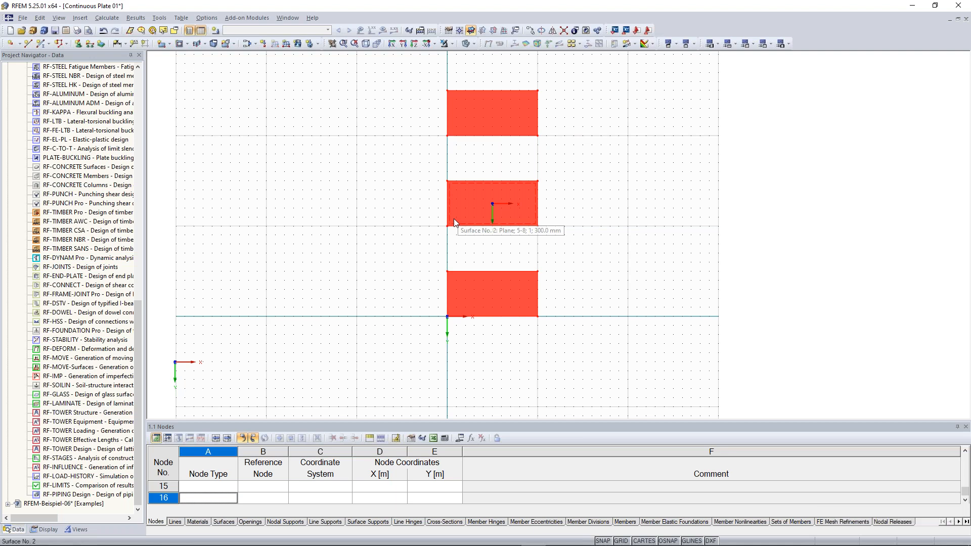
left_click_drag(454, 220, 452, 320)
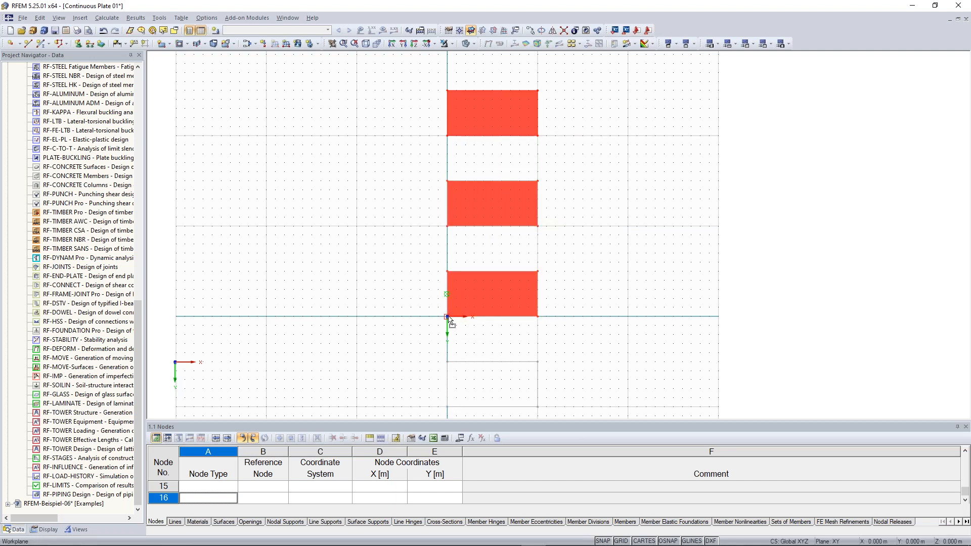
left_click_drag(449, 317, 448, 317)
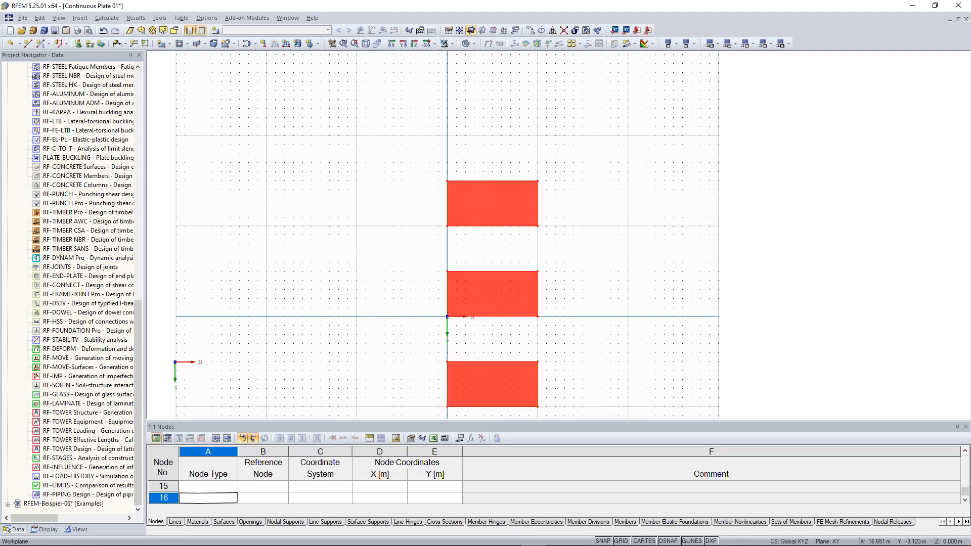
left_click(748, 260)
scroll(608, 291, "down", 1)
middle_click_drag(607, 290, 598, 232)
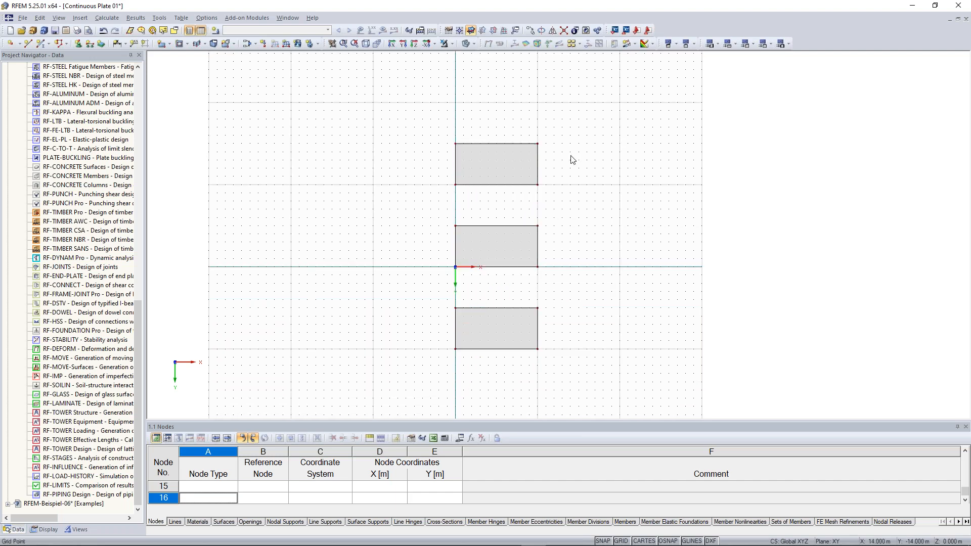
middle_click_drag(572, 160, 586, 204)
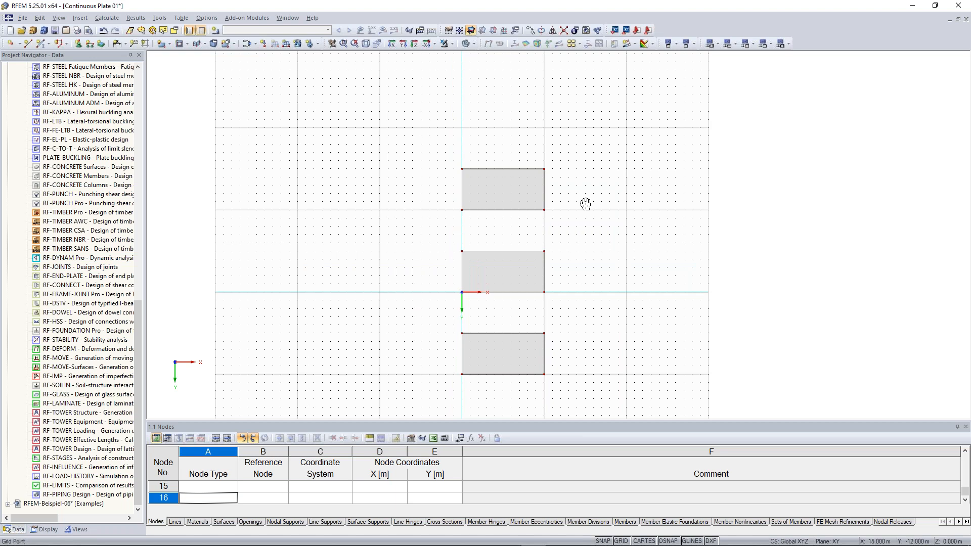
middle_click_drag(586, 204, 593, 255)
scroll(594, 256, "up", 3)
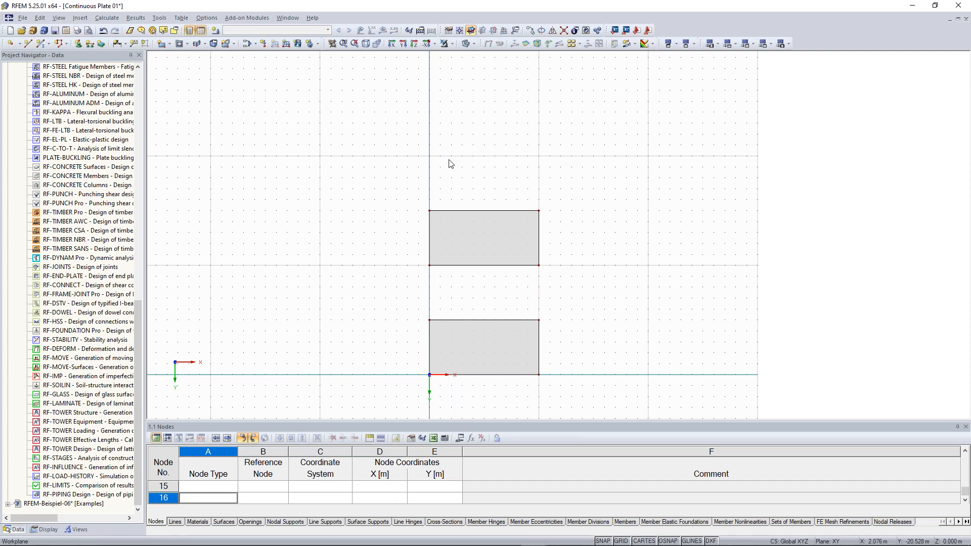
- Begin new single member 1 and create a new cross-section for it
left_click(41, 45)
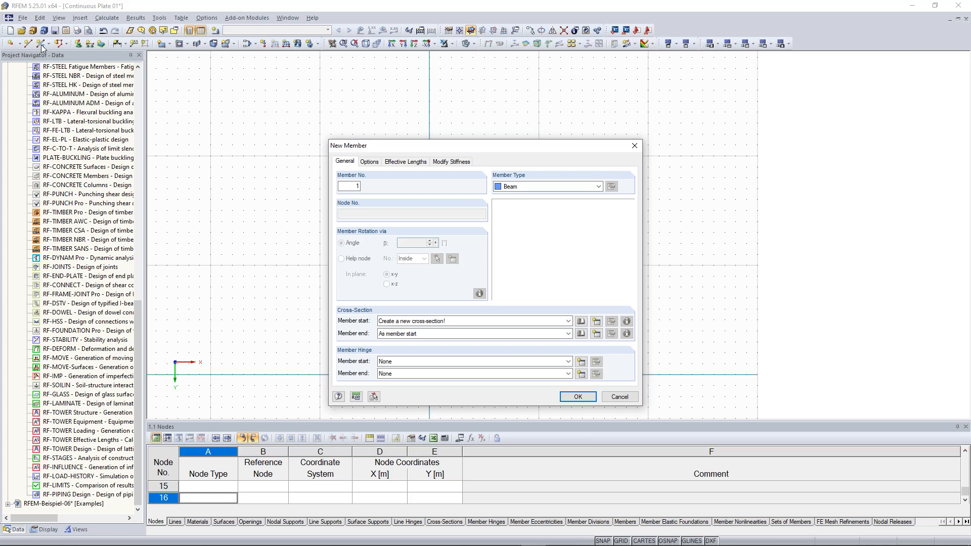
left_click(597, 322)
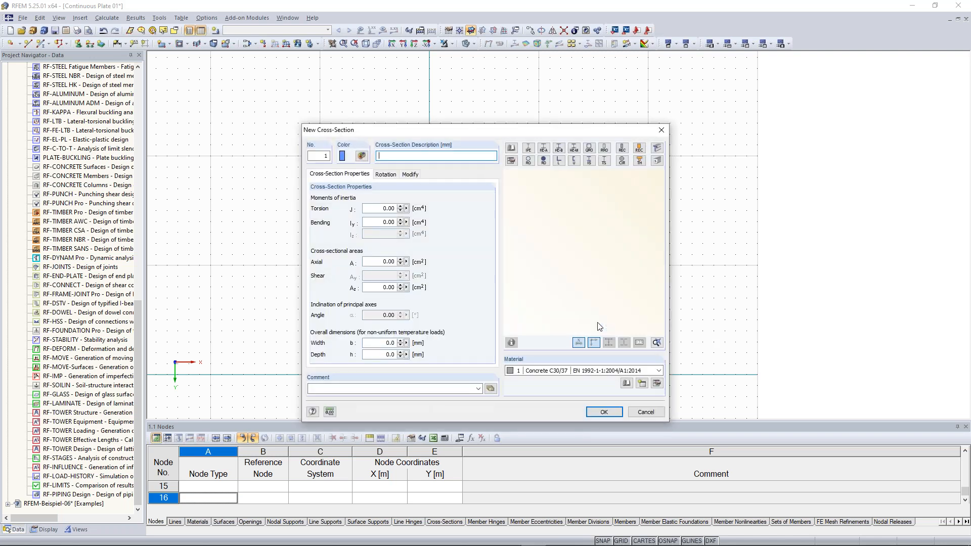
- Define a solid rectangle section b=1000 mm, h=300 mm in Concrete C30/37
left_click(623, 151)
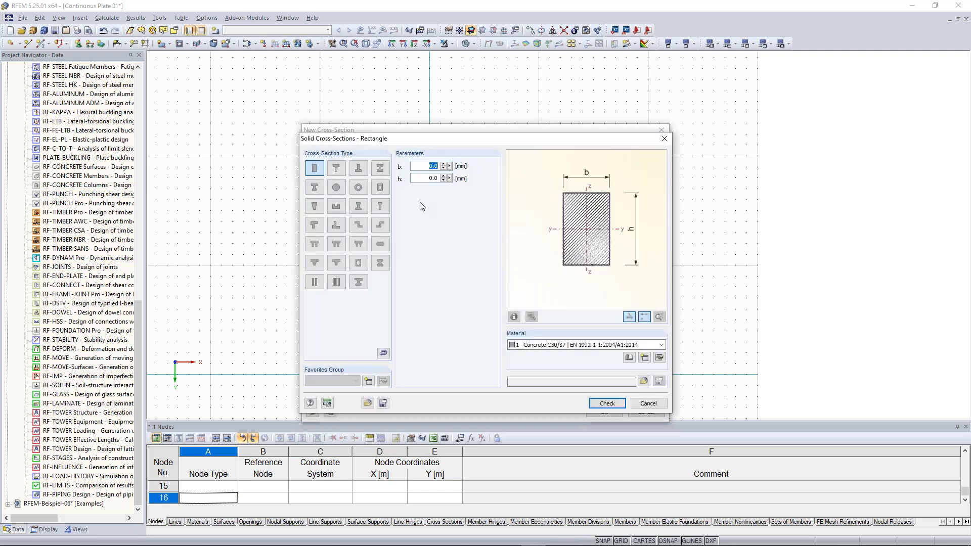
left_click_drag(423, 165, 448, 167)
type("1000")
key("Tab")
type("3")
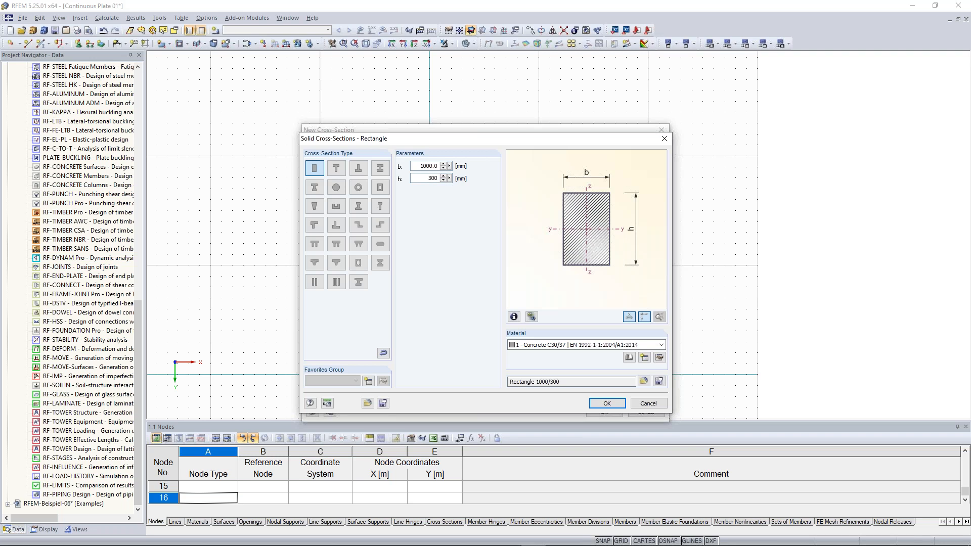
type("00")
left_click(540, 344)
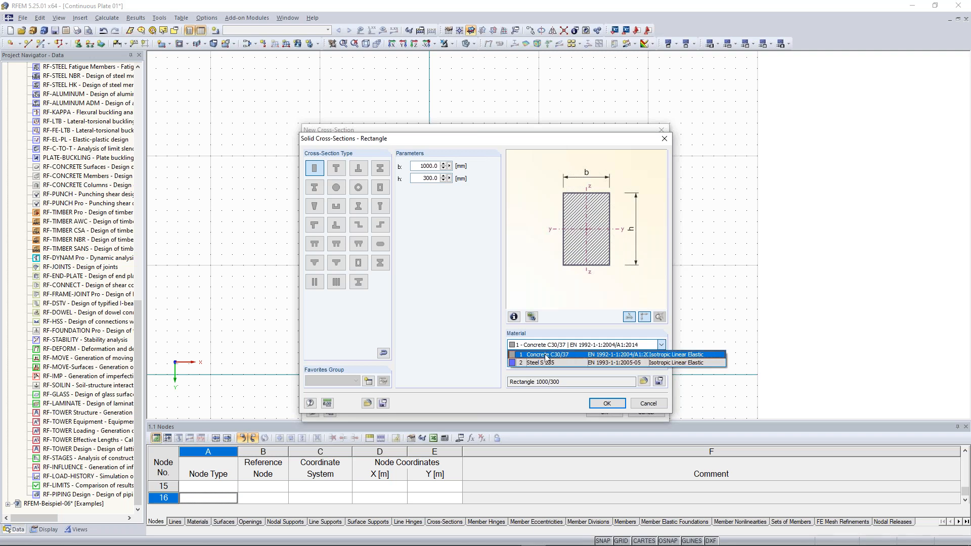
left_click(545, 355)
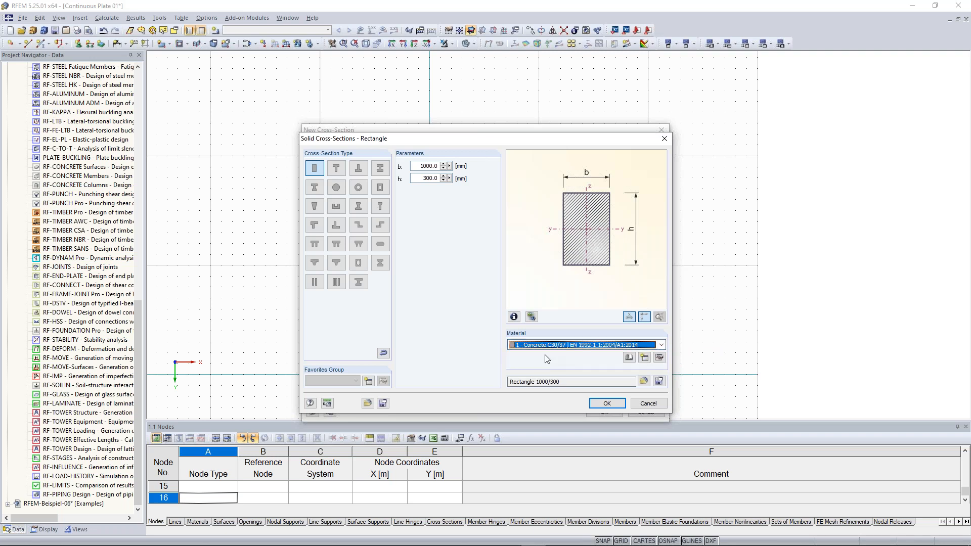
left_click(606, 403)
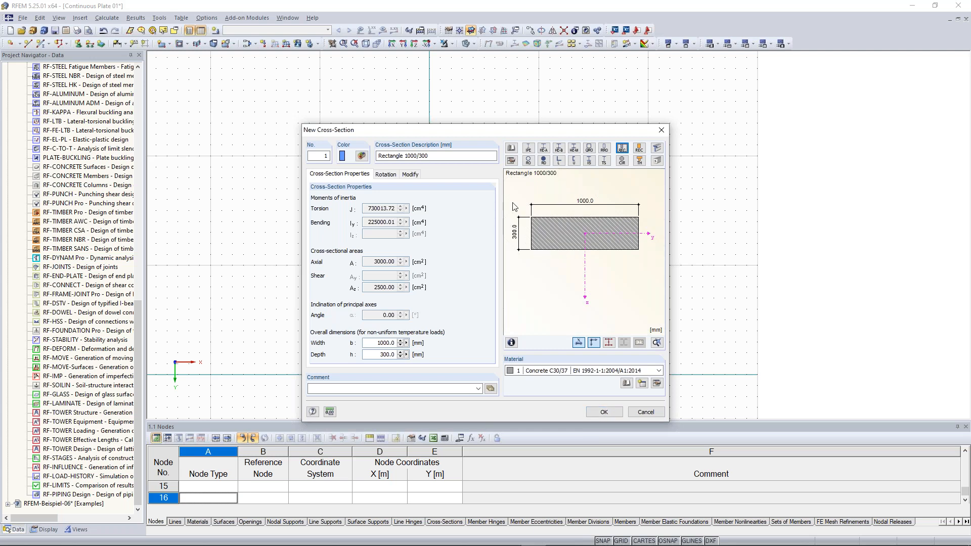
- Review the Rectangle 1000/300 values (J, Iy, areas) and assign it to the beam
left_click(439, 155)
left_click_drag(440, 155, 379, 155)
left_click(432, 154)
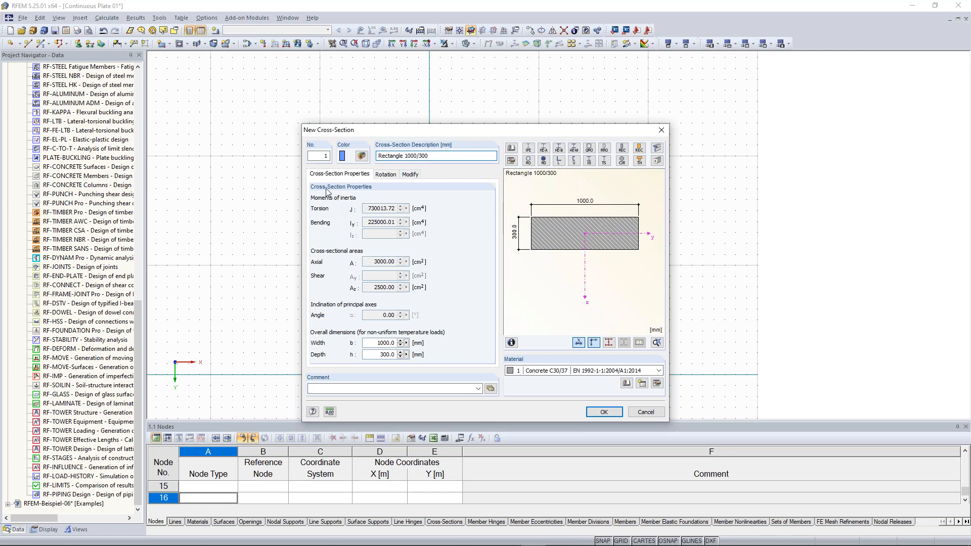
double_click(365, 209)
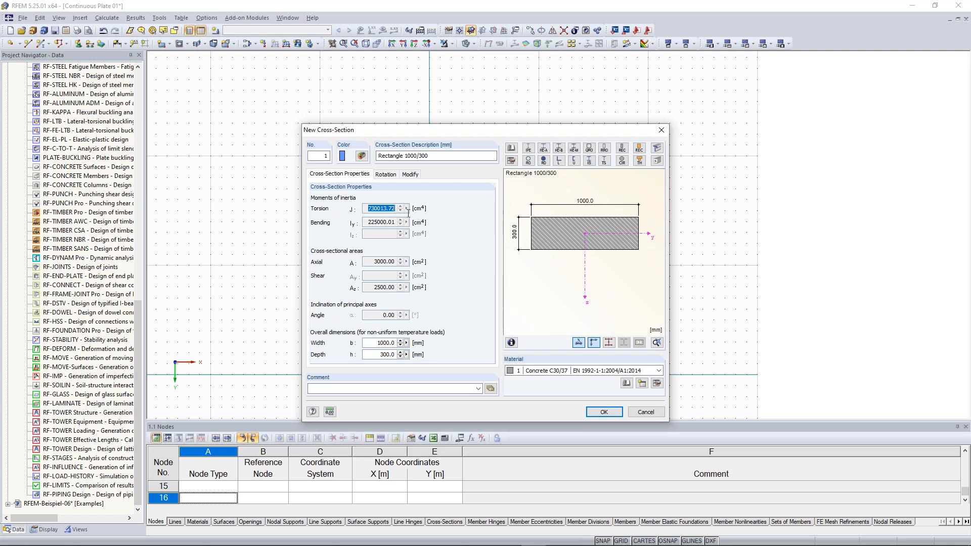
double_click(364, 222)
left_click(367, 208)
double_click(369, 208)
left_click_drag(366, 223, 397, 224)
left_click(384, 208)
left_click_drag(372, 262, 397, 287)
left_click(607, 412)
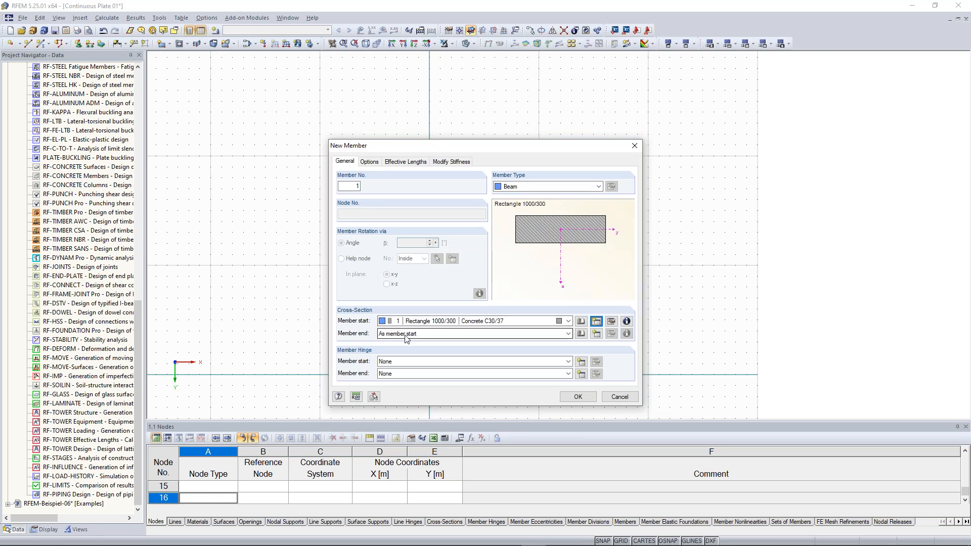
left_click(578, 397)
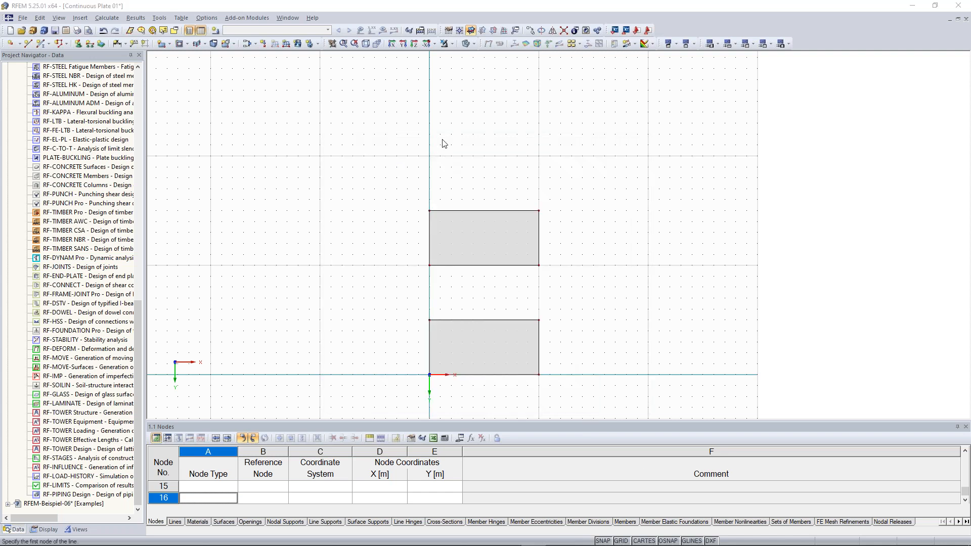
scroll(442, 138, "up", 1)
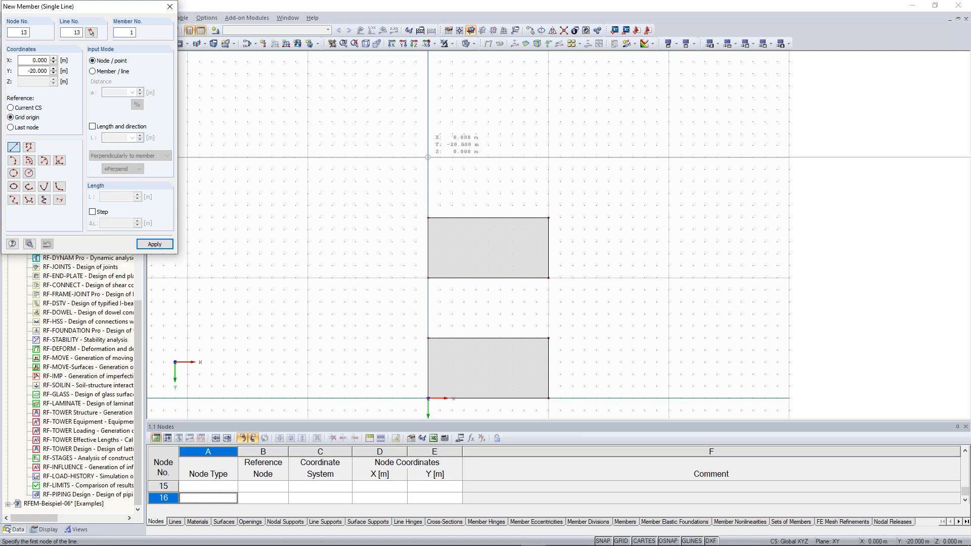
left_click(428, 157)
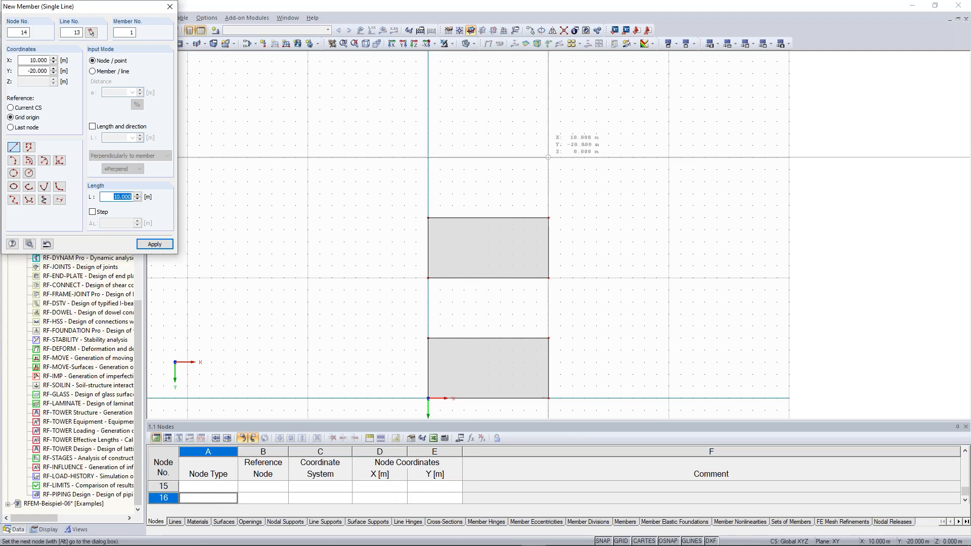
left_click(548, 157)
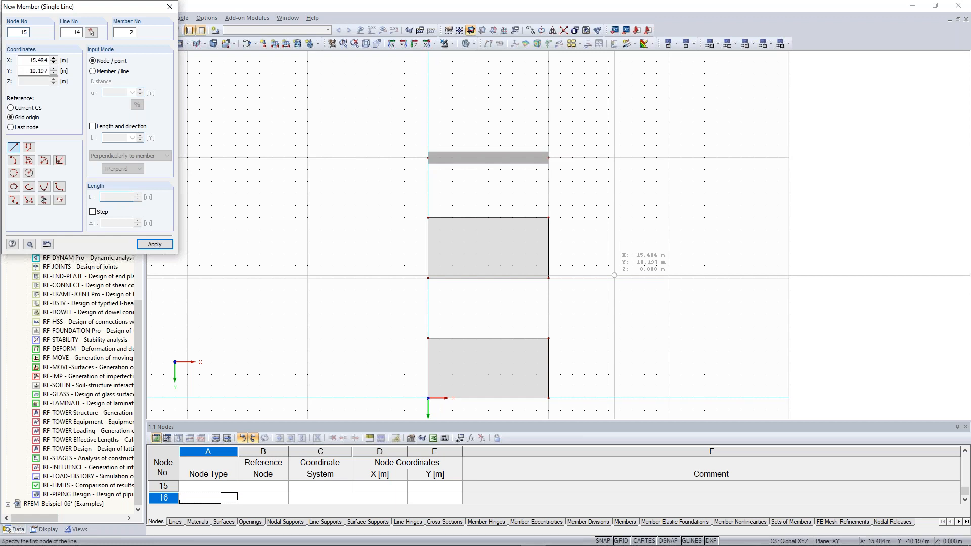
key("Escape")
scroll(602, 333, "down", 2)
middle_click_drag(591, 357, 576, 264)
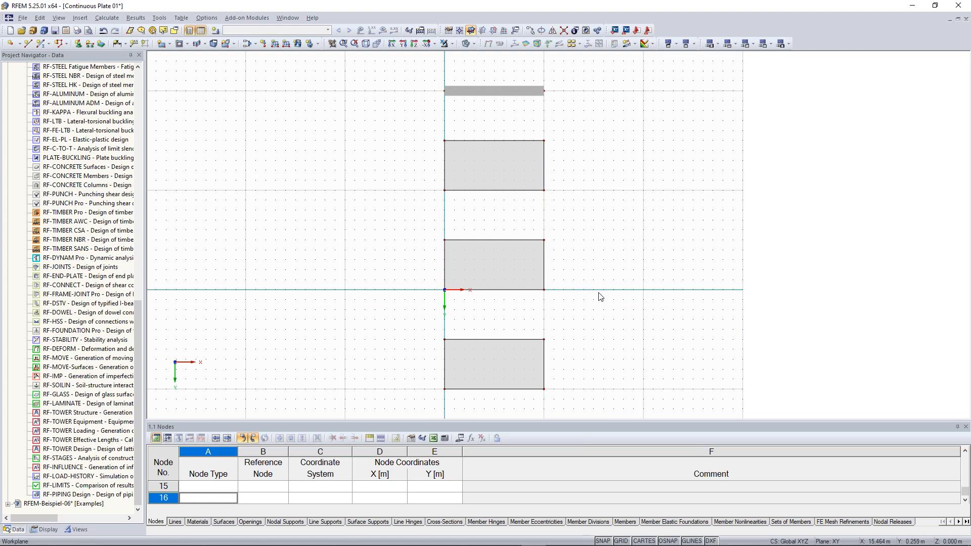
scroll(600, 296, "down", 1)
scroll(635, 321, "down", 1)
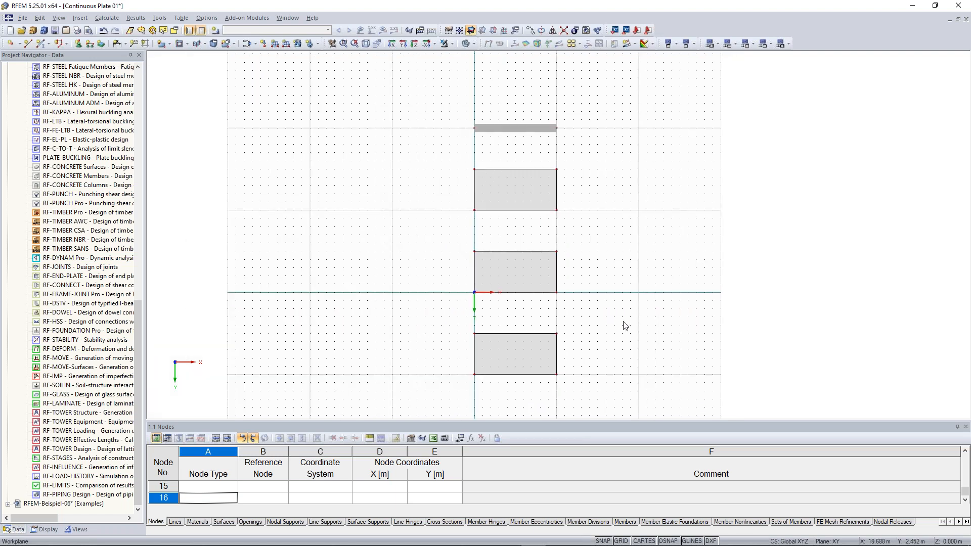
middle_click_drag(609, 314, 590, 283)
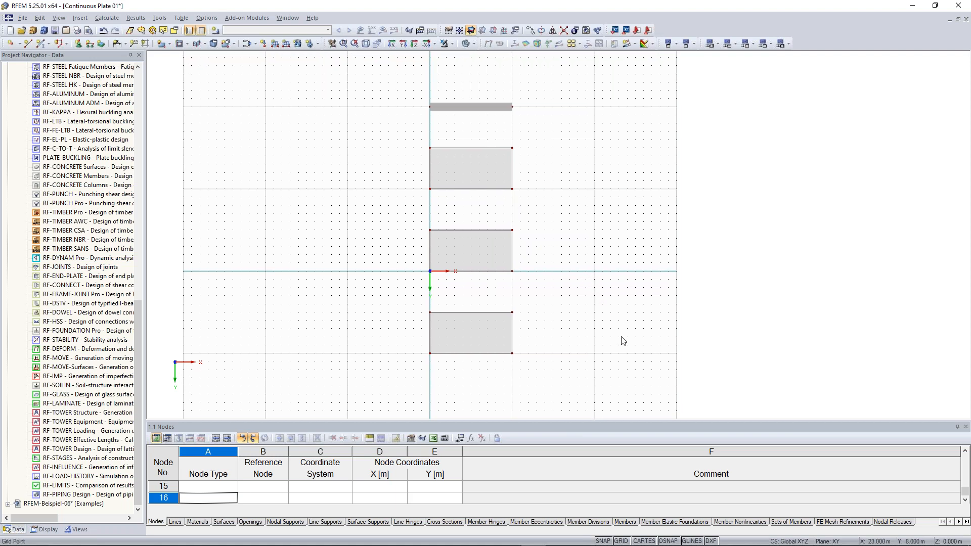
- Tilt the plan into a 3-D view and zoom in on the front plates
middle_click_drag(606, 319, 390, 176, "ctrl")
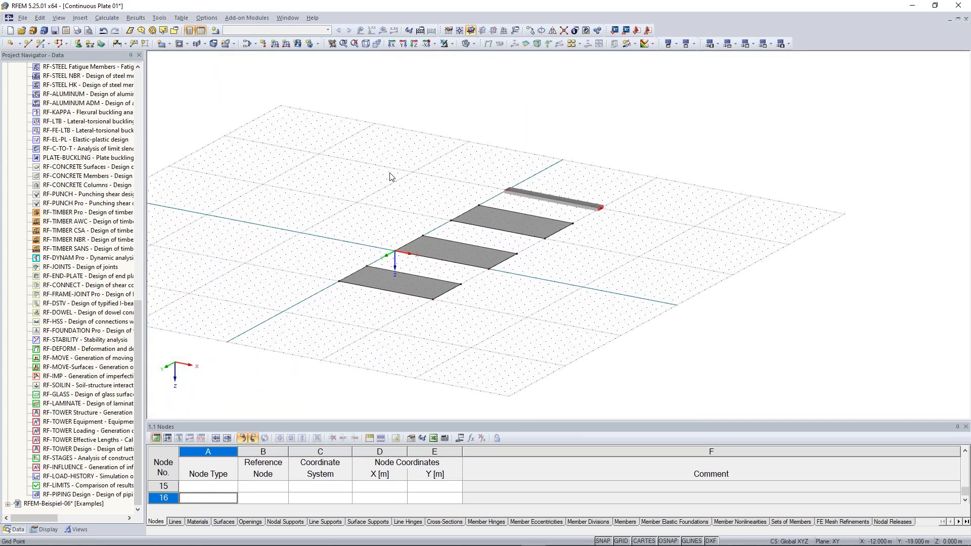
scroll(389, 177, "up", 2)
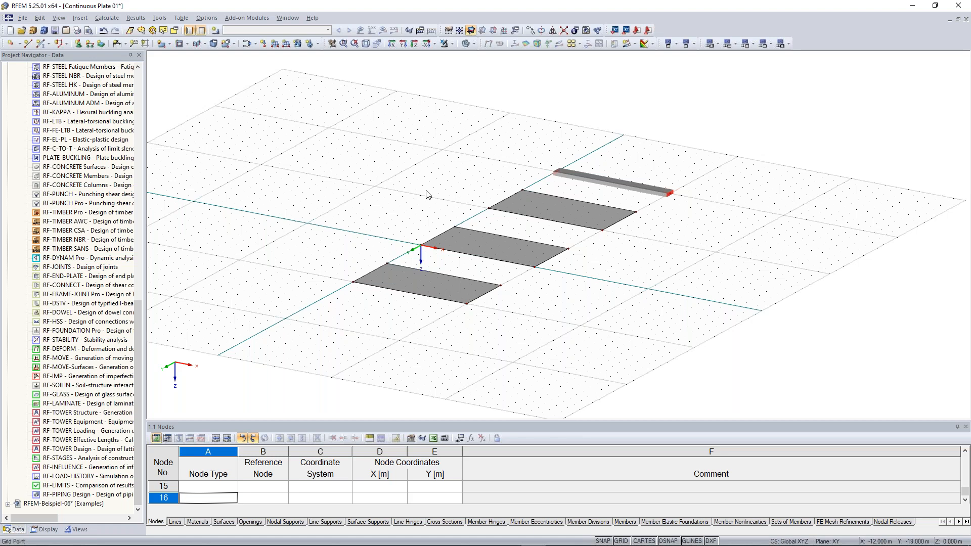
scroll(427, 195, "up", 1)
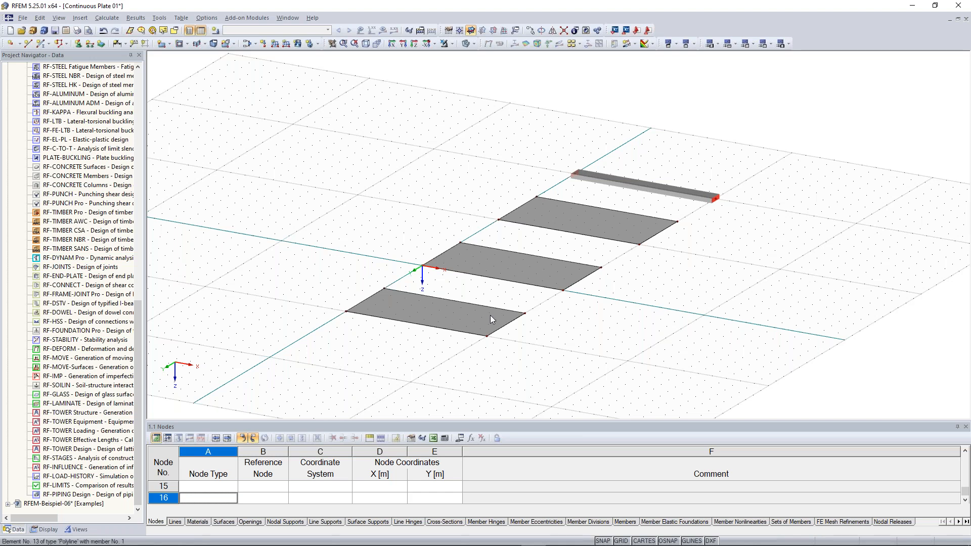
scroll(490, 315, "up", 2)
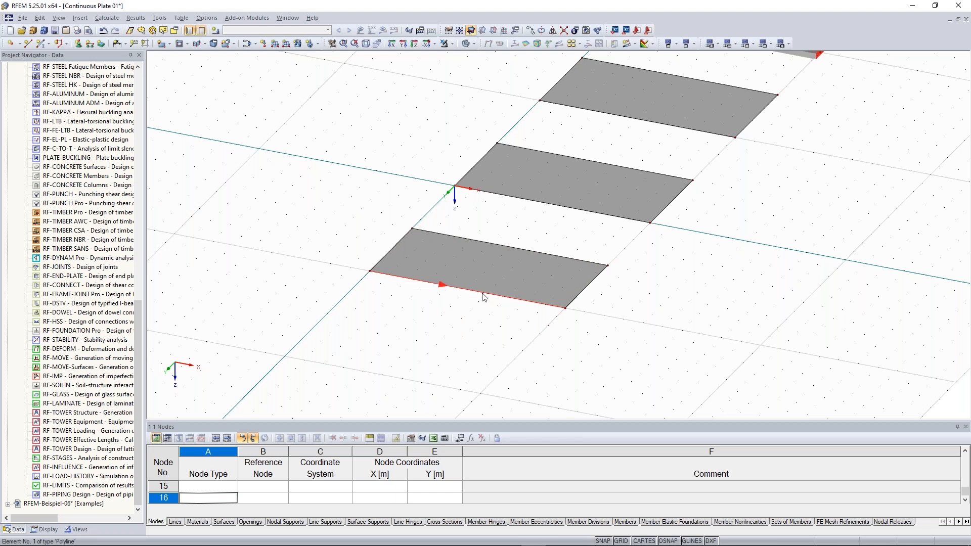
- Turn on local axis systems for the plate edges, then center the view on the beam
right_click_drag(483, 297, 571, 223)
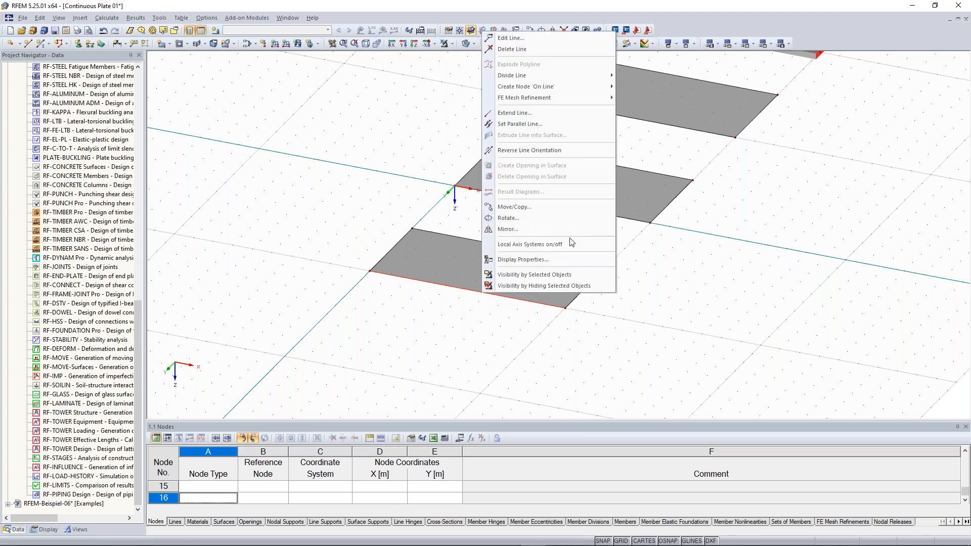
left_click(570, 252)
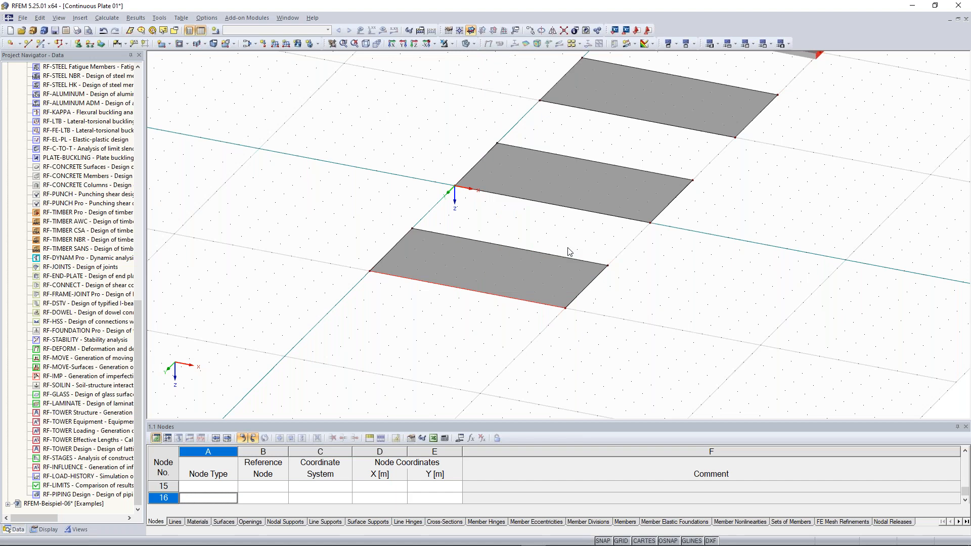
scroll(466, 312, "up", 3)
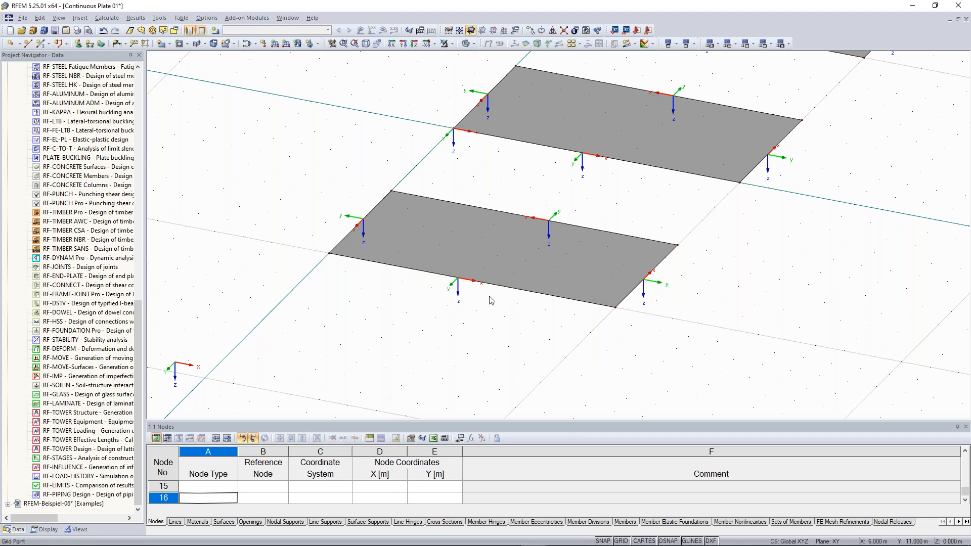
scroll(581, 231, "down", 2)
middle_click_drag(810, 158, 604, 342)
scroll(579, 158, "up", 3)
middle_click_drag(631, 126, 575, 172)
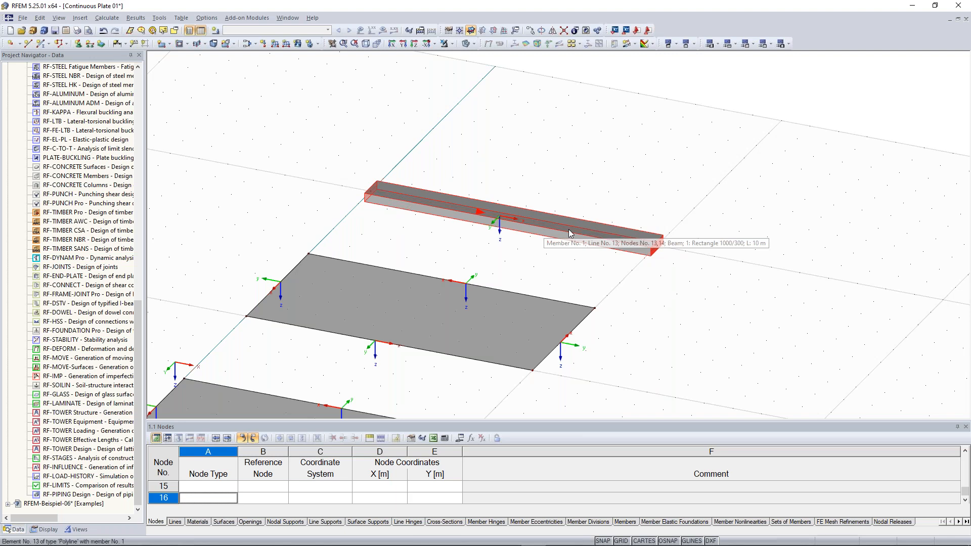
right_click(617, 249)
mouse_move(619, 248)
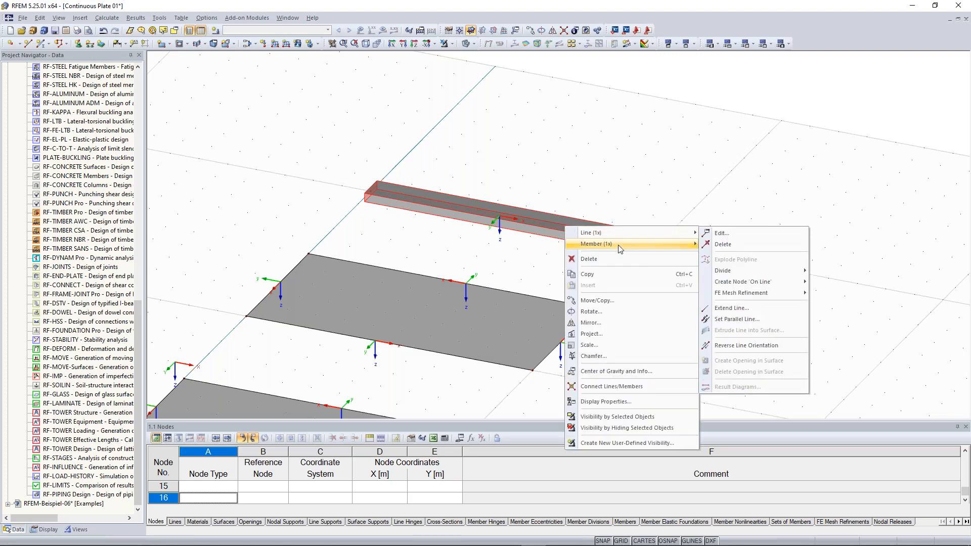
left_click(612, 185)
scroll(498, 262, "down", 3)
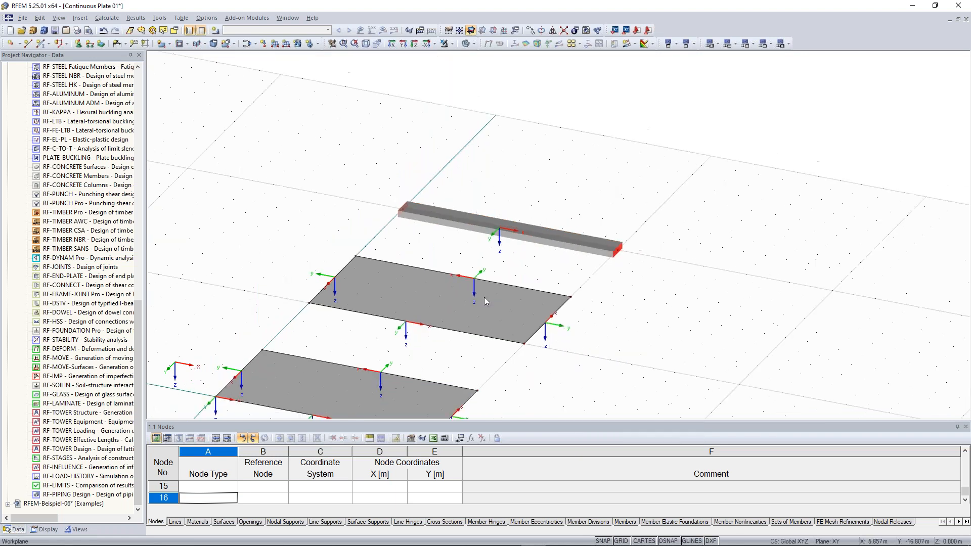
middle_click_drag(534, 285, 709, 98)
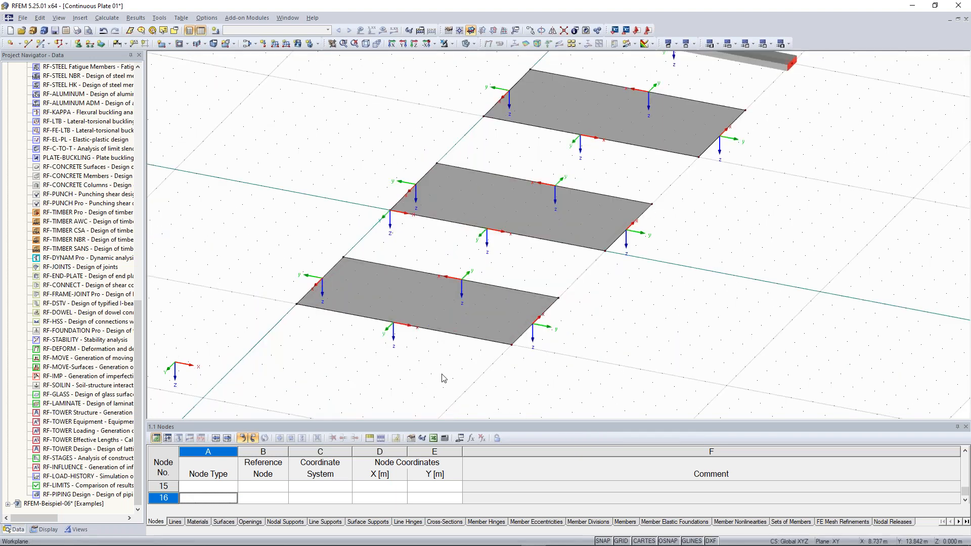
middle_click_drag(735, 277, 632, 408)
scroll(646, 134, "up", 3)
middle_click_drag(635, 140, 609, 167)
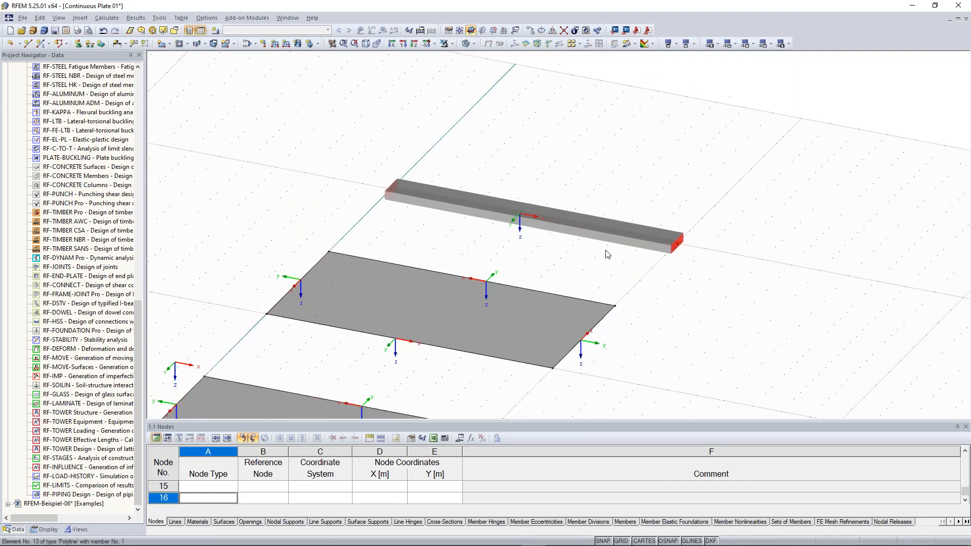
right_click(588, 226)
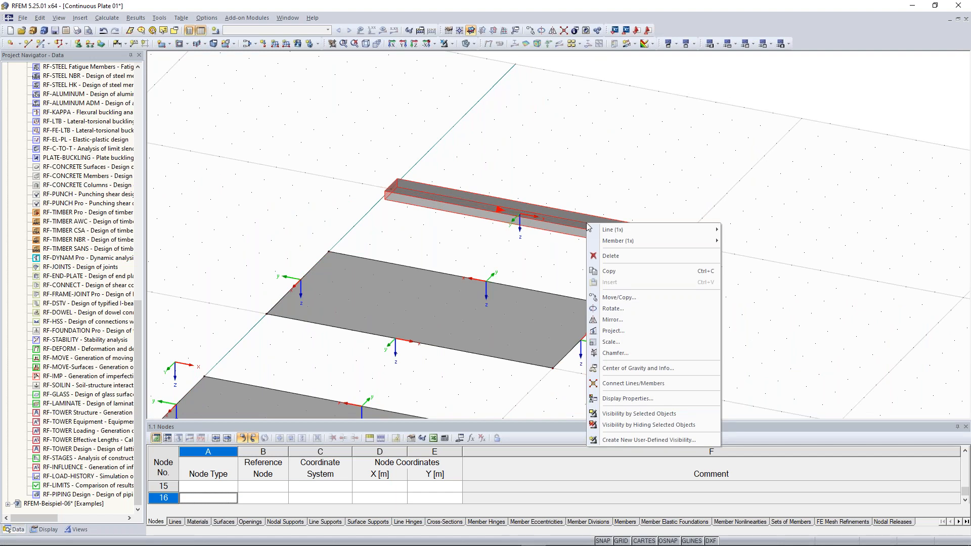
left_click(611, 256)
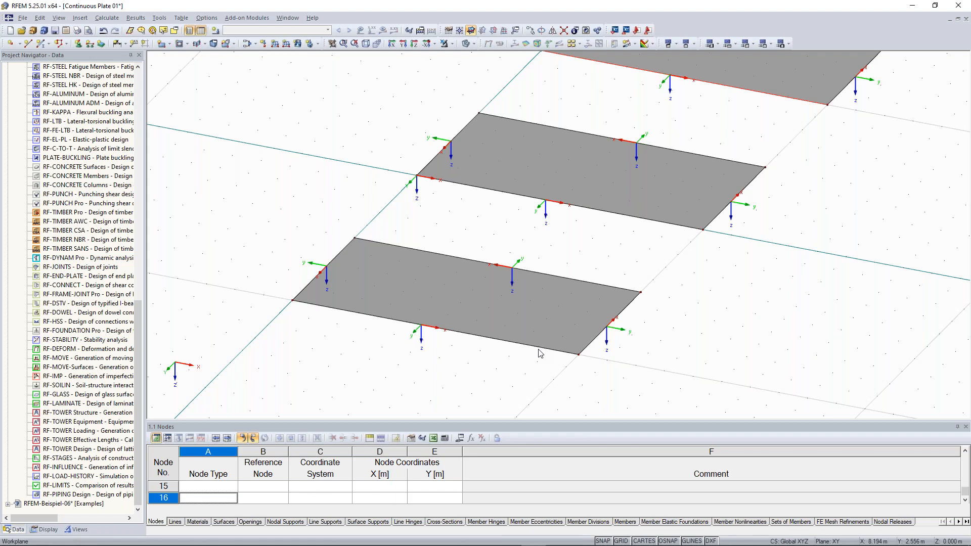
- Hide the local axis systems and open Divide Line with n intermediate nodes for the lower edge
right_click(505, 341)
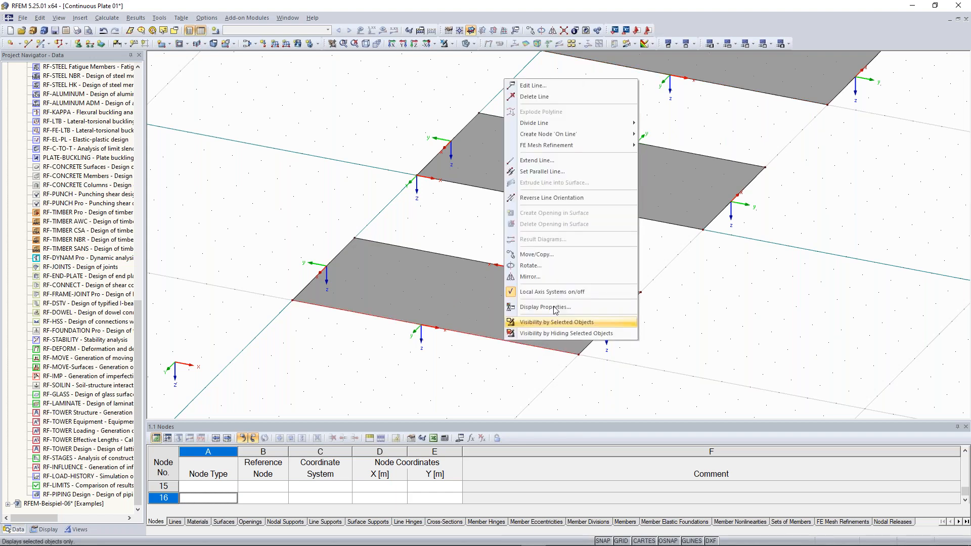
left_click(552, 293)
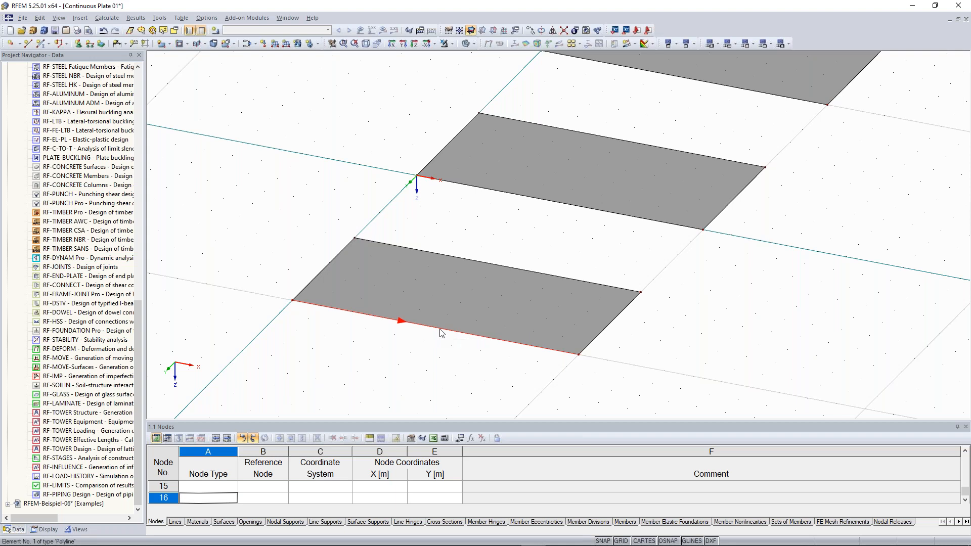
right_click(440, 332)
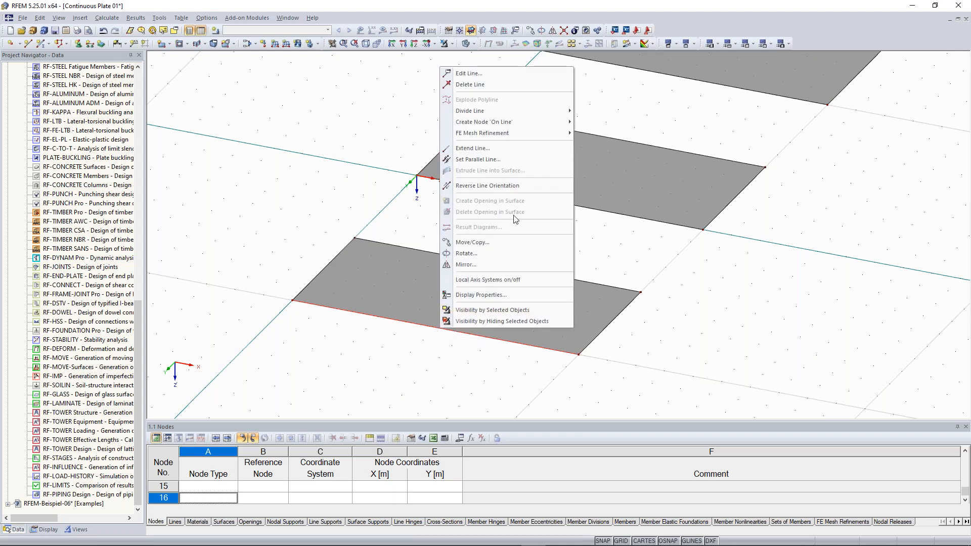
mouse_move(532, 115)
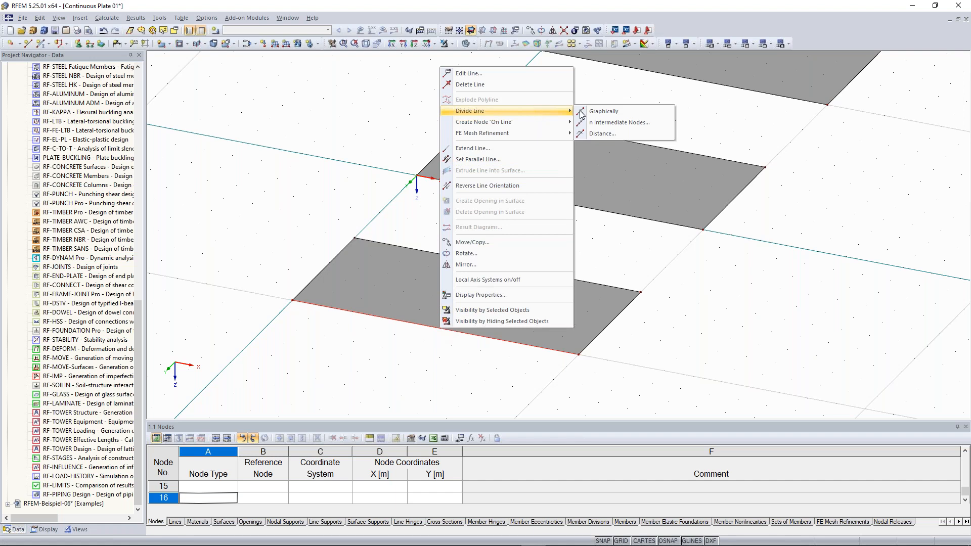
- Divide line 1 with one intermediate node, creating node 15 at X 5.000, Y 10.000
left_click(636, 126)
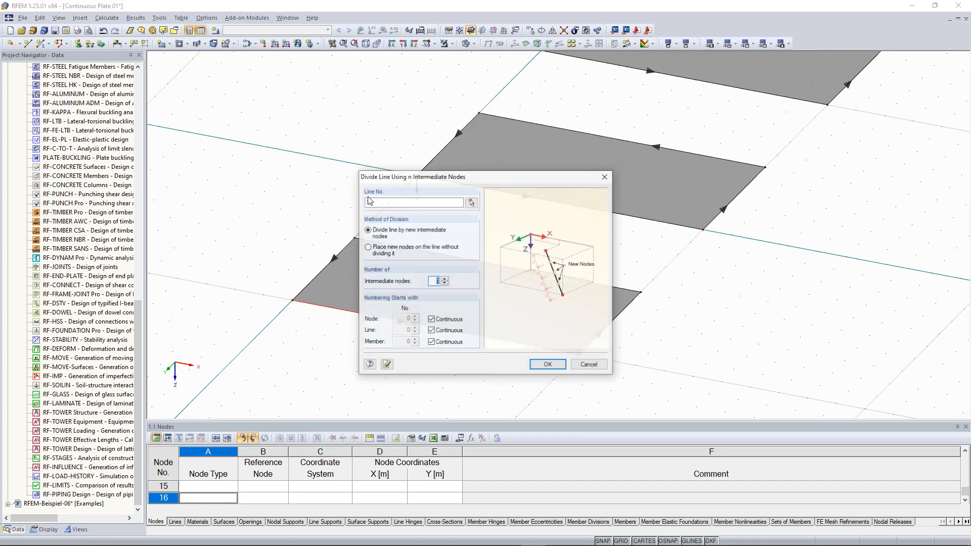
left_click_drag(456, 175, 697, 91)
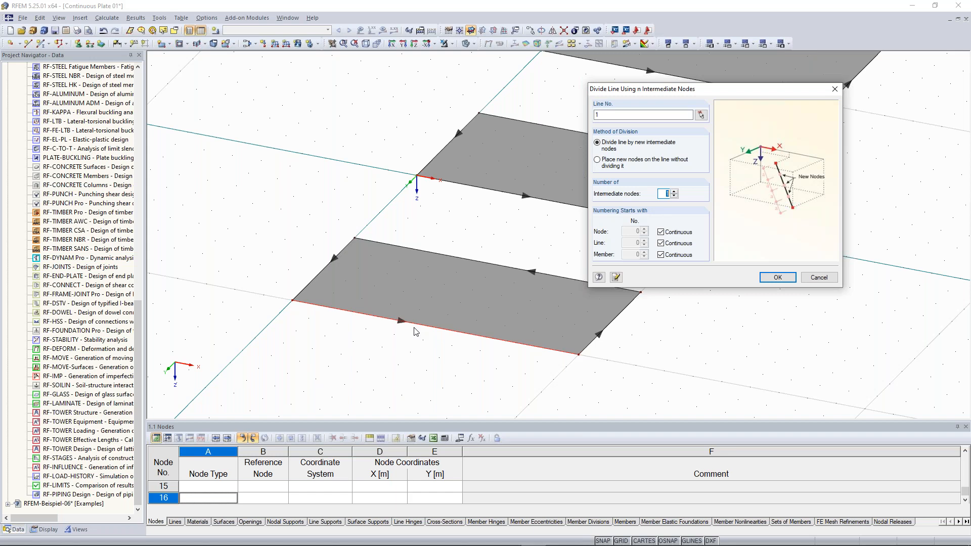
left_click(671, 193)
left_click(673, 197)
left_click(778, 278)
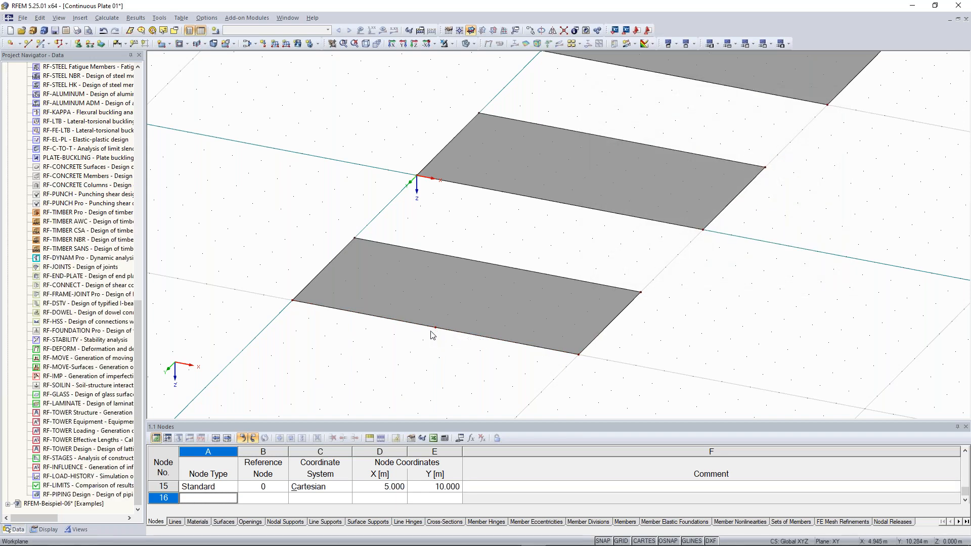
scroll(438, 332, "up", 1)
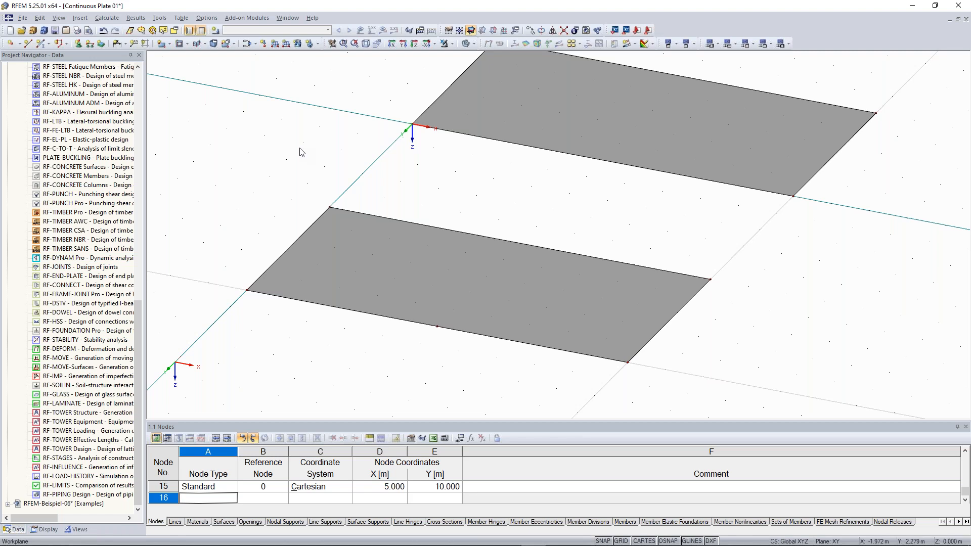
- Draw line 15 from node 15 to new node 16 at X 5.000, Y 5.000
left_click(29, 44)
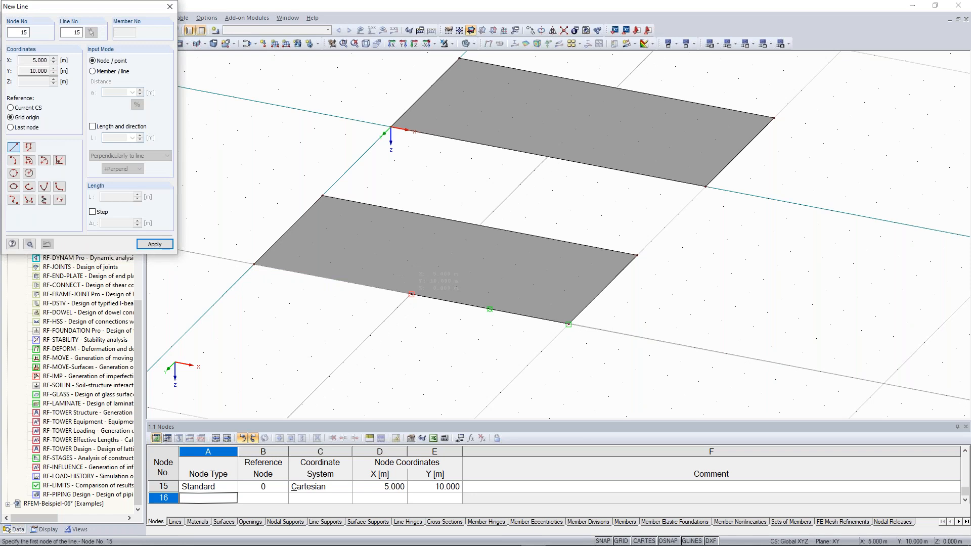
left_click(411, 294)
left_click(479, 224)
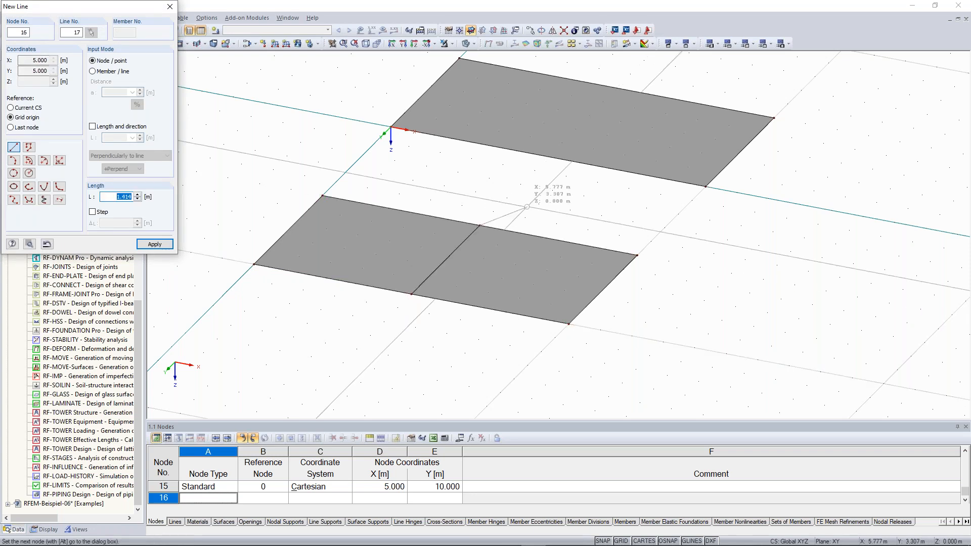
key("Escape")
key("Escape")
scroll(539, 201, "down", 1)
middle_click_drag(539, 199, 461, 260)
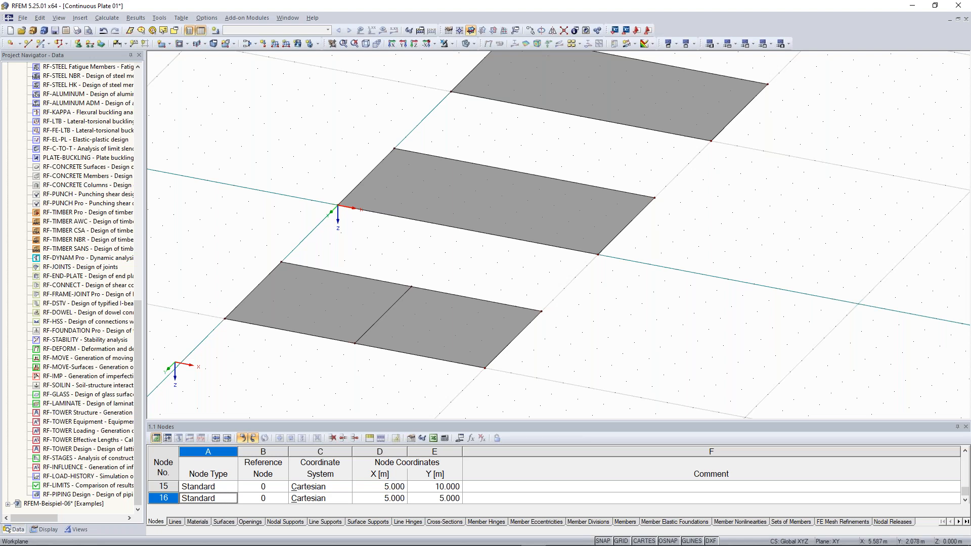
- Copy the dividing line onto the middle plate so it is also split in half
left_click(374, 328)
scroll(439, 223, "down", 1)
middle_click_drag(391, 242, 421, 253)
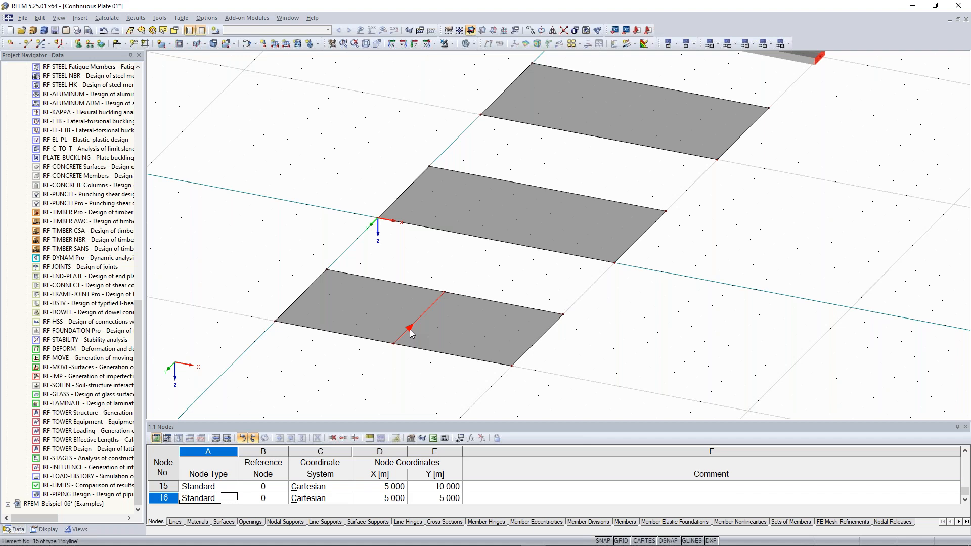
middle_click_drag(464, 251, 371, 314)
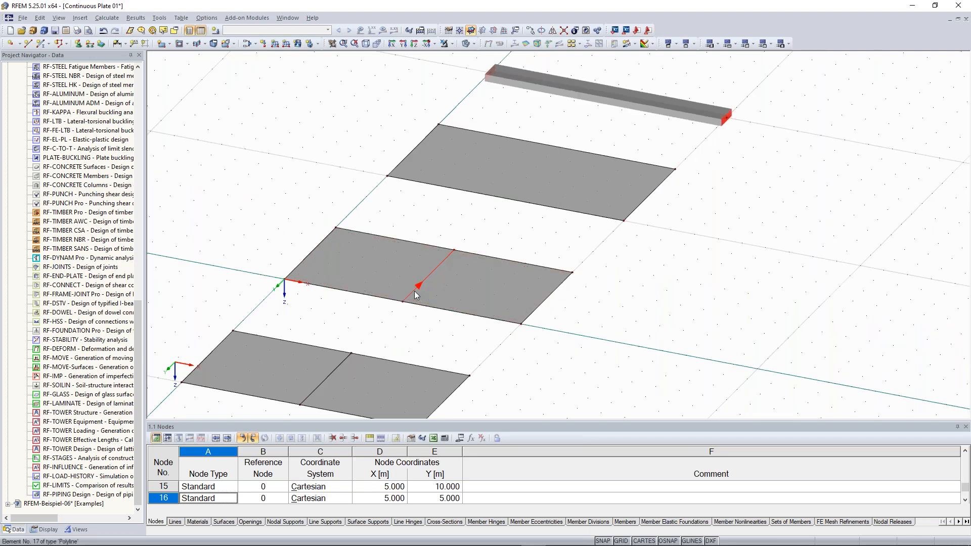
left_click_drag(414, 291, 506, 191, "ctrl")
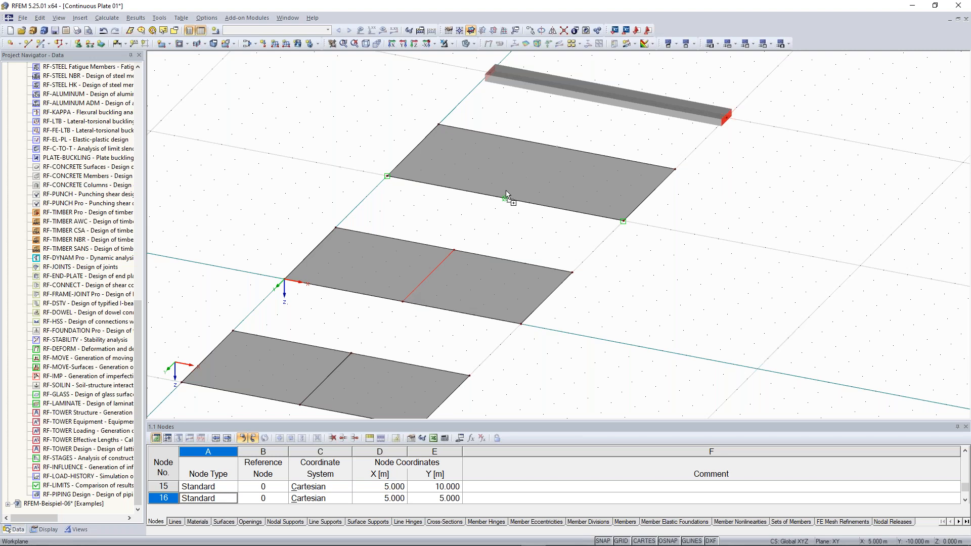
left_click_drag(506, 194, 506, 195, "ctrl")
- Orbit and zoom to the beam, moving the Divide Member Using Distance dialog aside
scroll(291, 196, "down", 2)
middle_click_drag(291, 196, 353, 192, "ctrl")
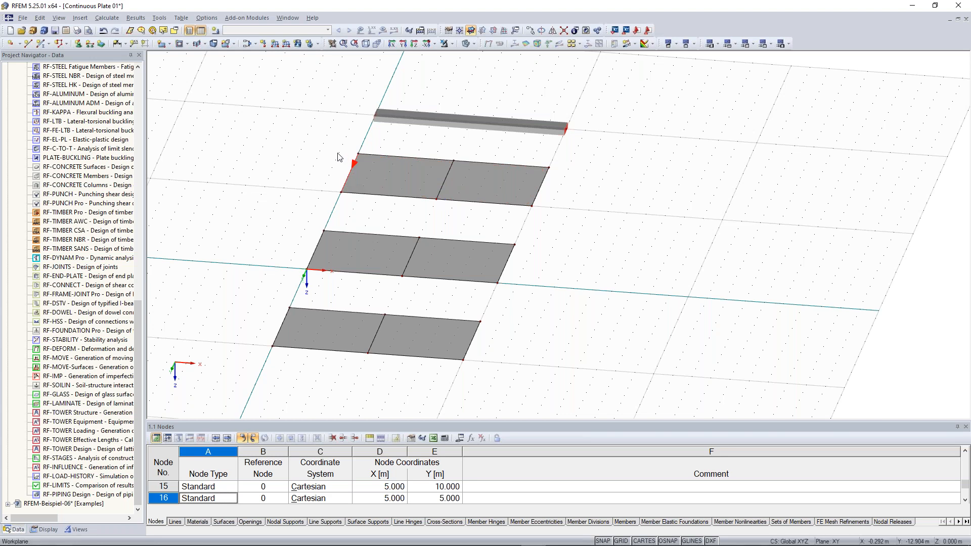
scroll(512, 273, "up", 2)
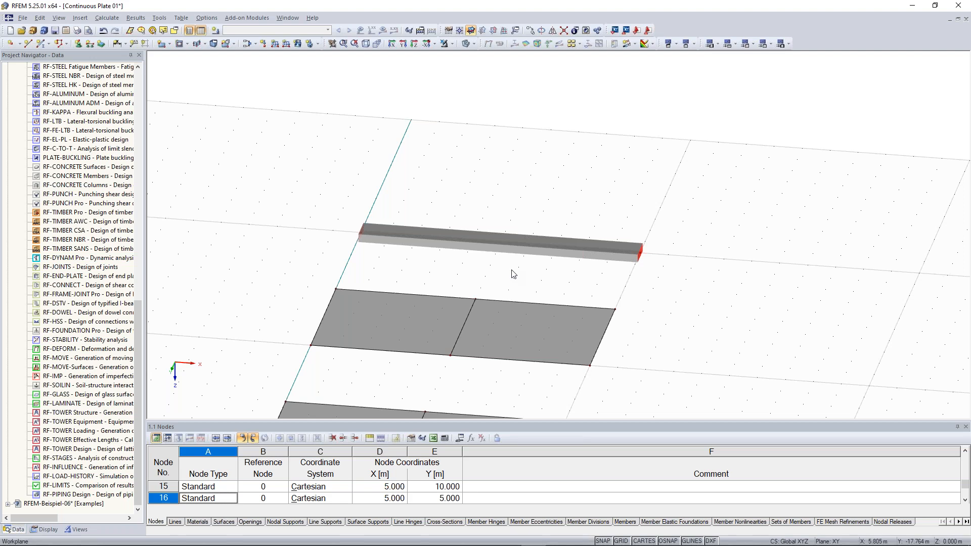
scroll(512, 270, "up", 1)
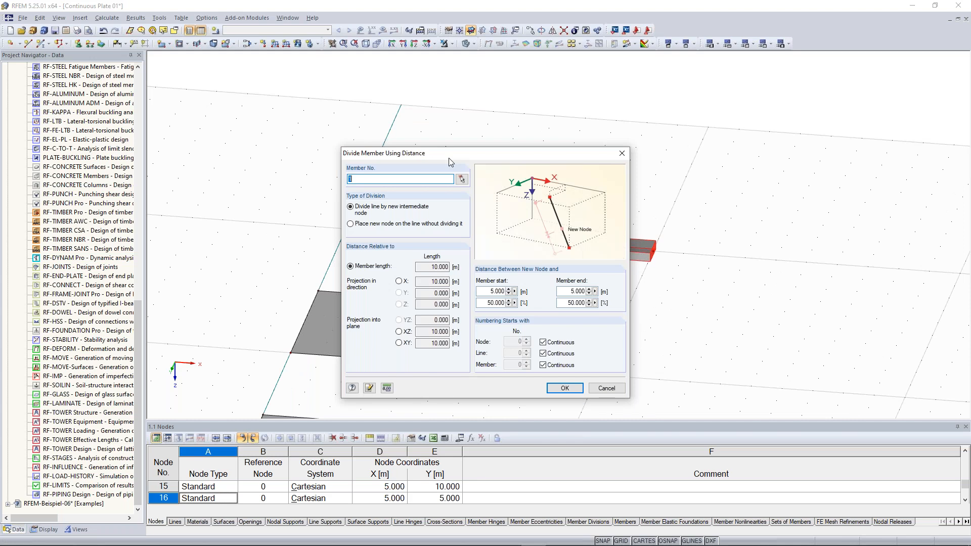
left_click_drag(448, 158, 771, 96)
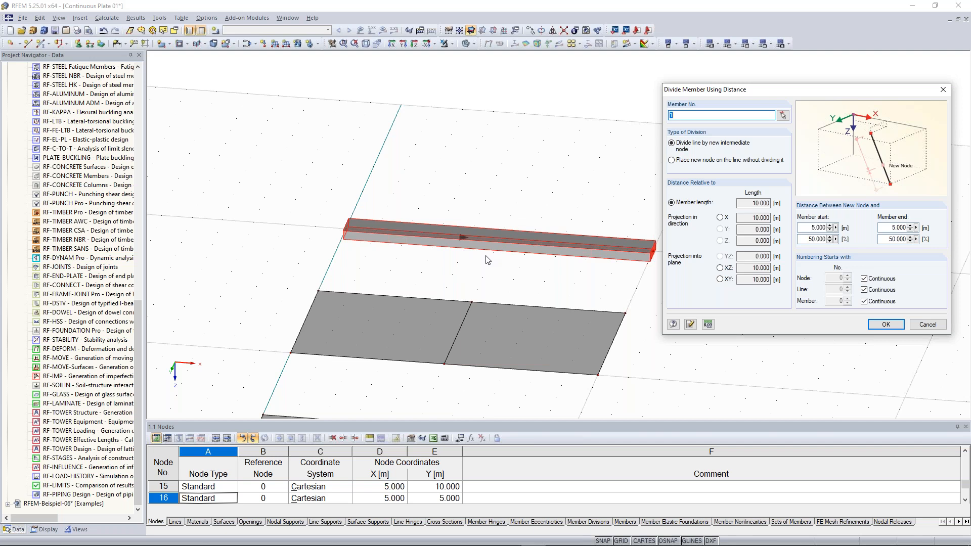
- Try a 3 m start distance and 6 m end distance for the beam division
left_click_drag(807, 239, 829, 245)
left_click(807, 240)
left_click_drag(810, 228, 822, 228)
left_click(807, 228)
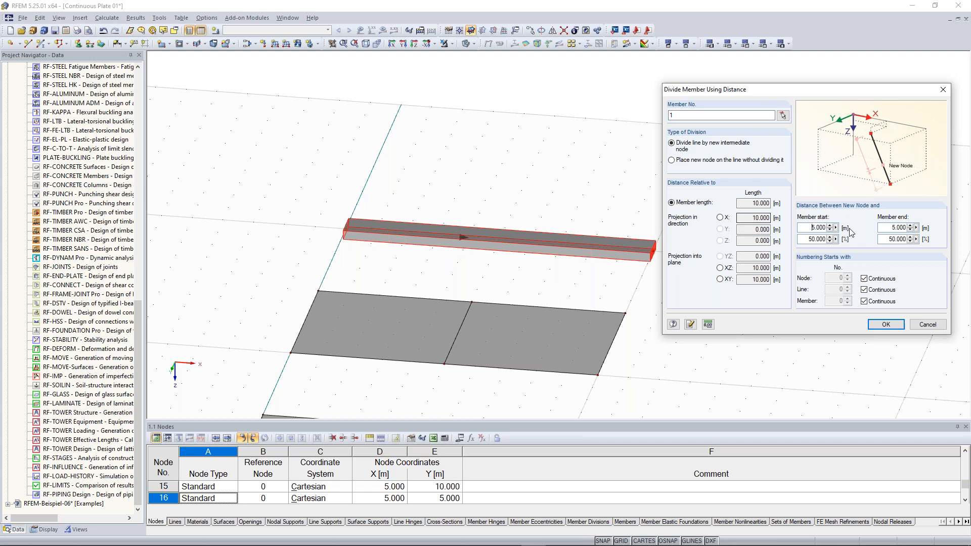
left_click_drag(813, 228, 833, 229)
type("3")
left_click(891, 228)
left_click_drag(811, 228, 831, 226)
left_click_drag(890, 228, 910, 227)
type("6")
left_click(812, 227)
- Set the division at 50% (5.000 m) and split the beam at mid-length
double_click(809, 240)
type("50")
left_click(812, 227)
left_click(877, 326)
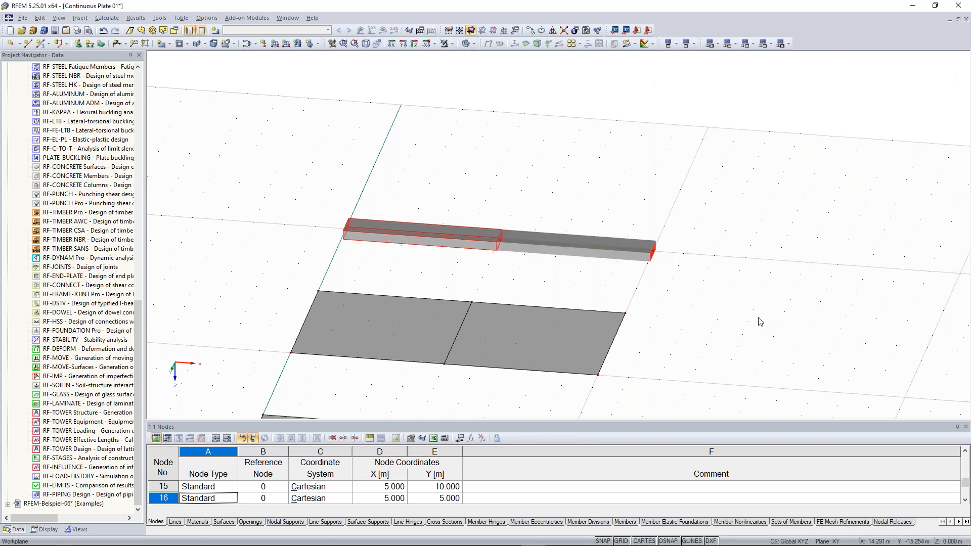
left_click_drag(501, 239, 533, 276)
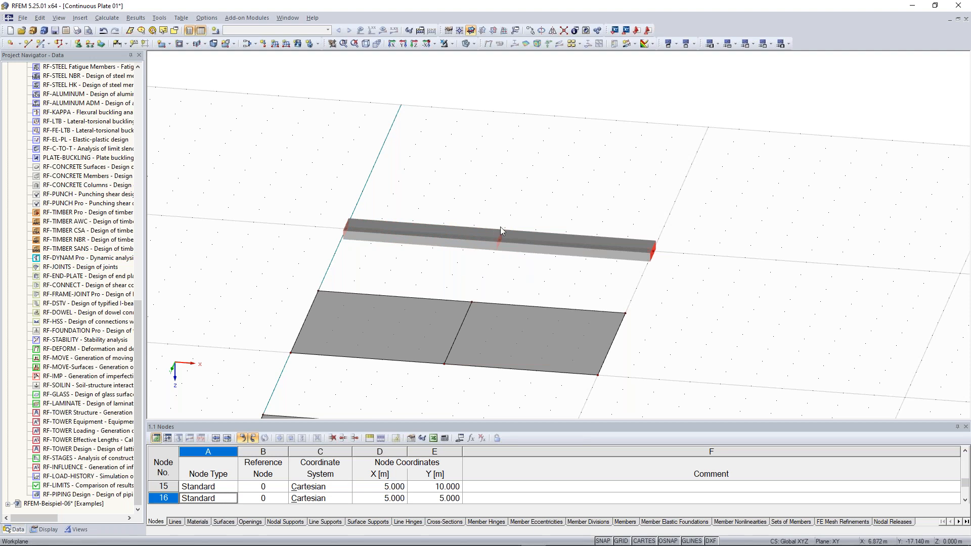
- Zoom out the 3-D view and scroll the Project Navigator up to Model Data
left_click_drag(483, 196, 532, 268)
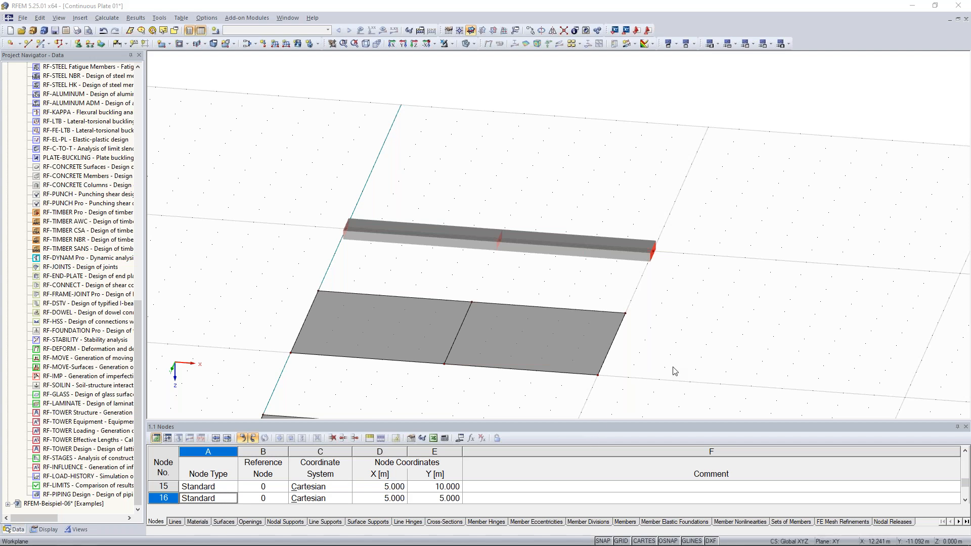
scroll(674, 370, "down", 2)
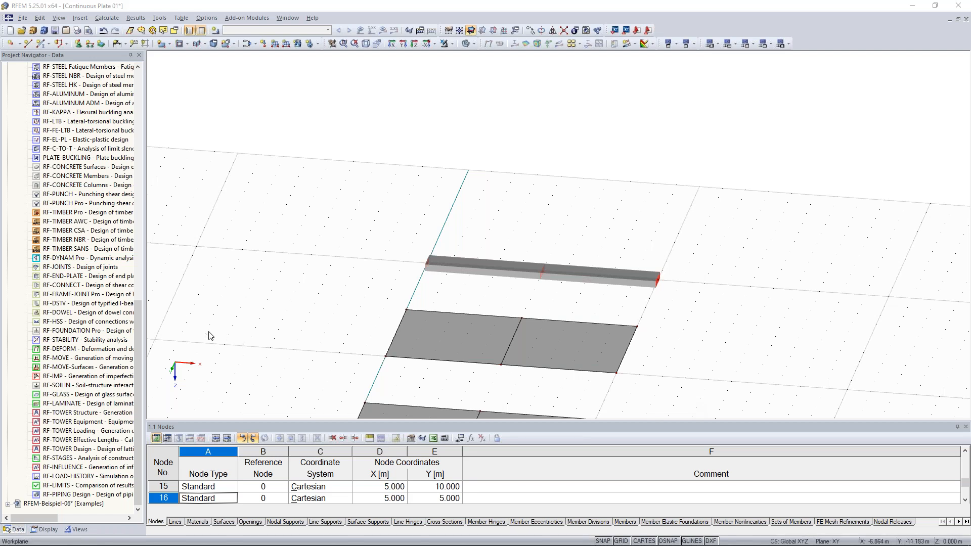
left_click_drag(137, 303, 135, 95)
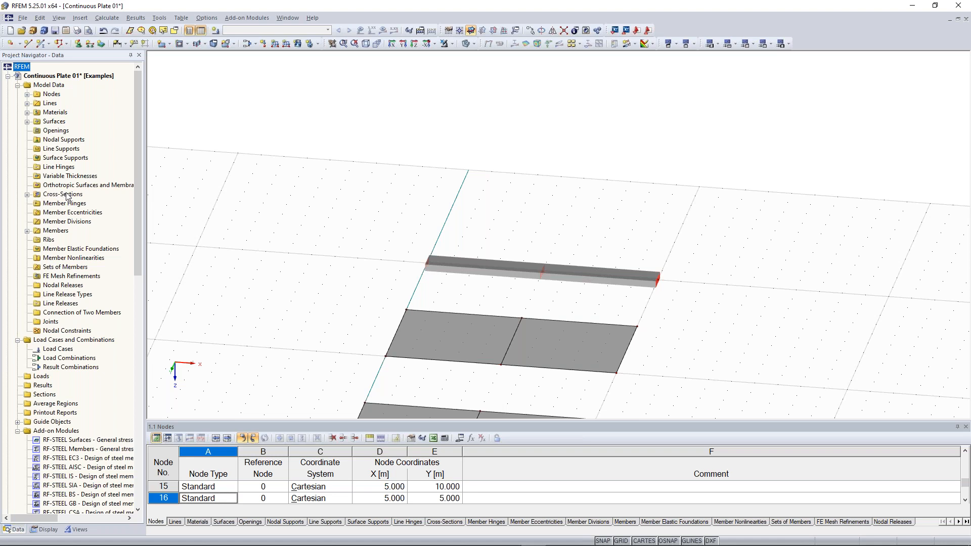
- Open section Rectangle 1000/300 for editing and try values 900, 200 and 1000/3
left_click(27, 195)
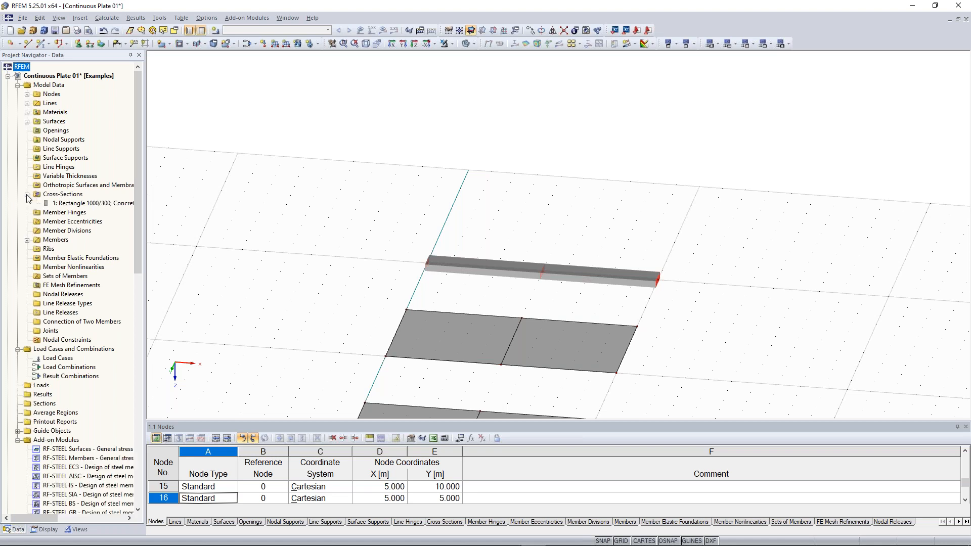
right_click(70, 203)
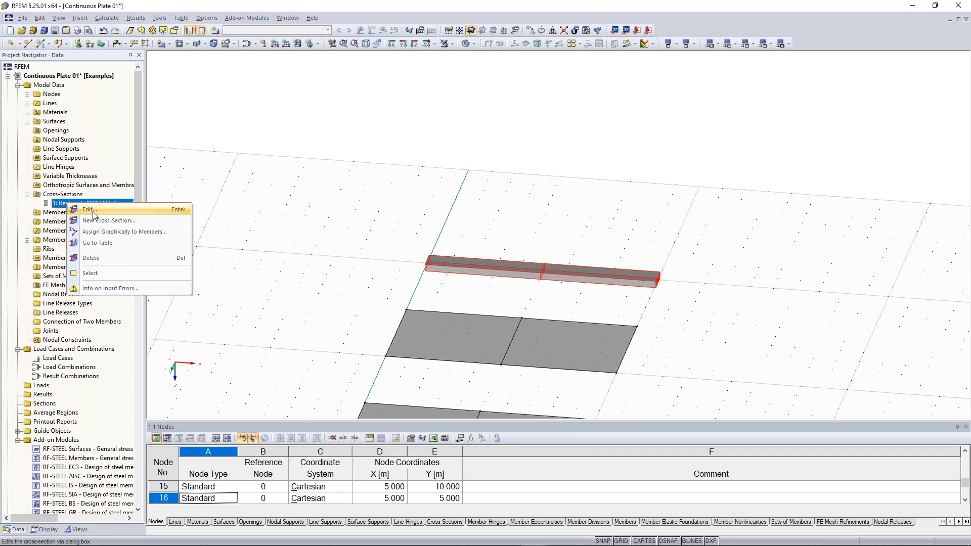
left_click(89, 210)
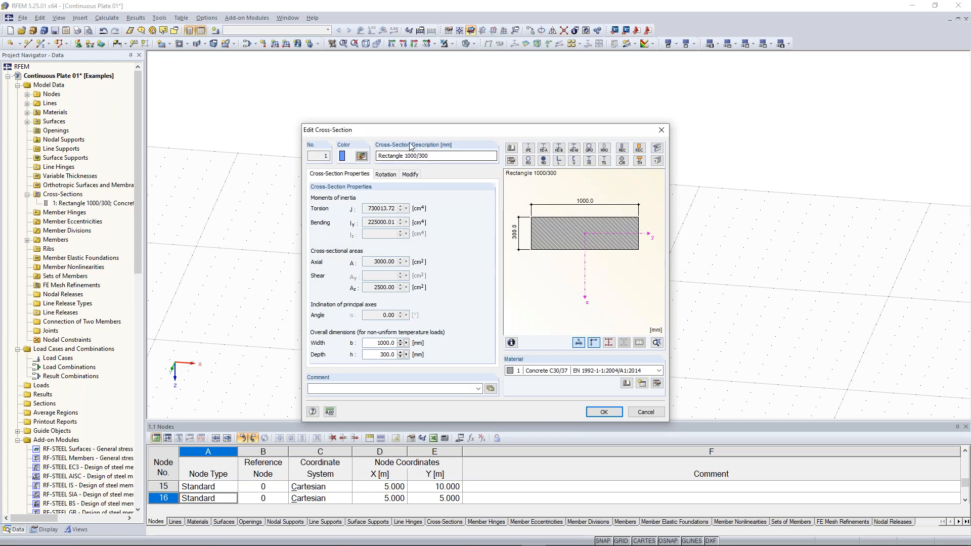
double_click(410, 156)
type("900")
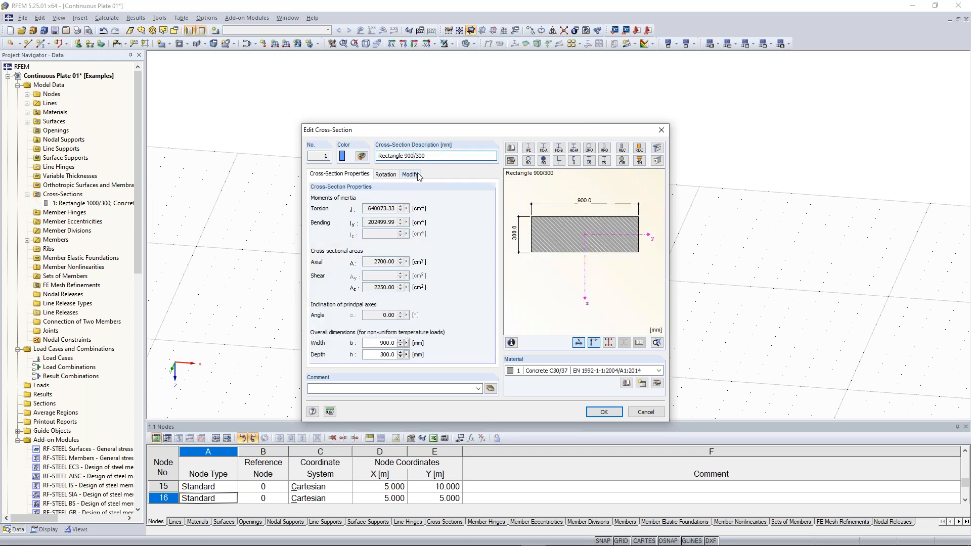
double_click(418, 156)
type("200")
left_click_drag(405, 155, 413, 150)
type("100")
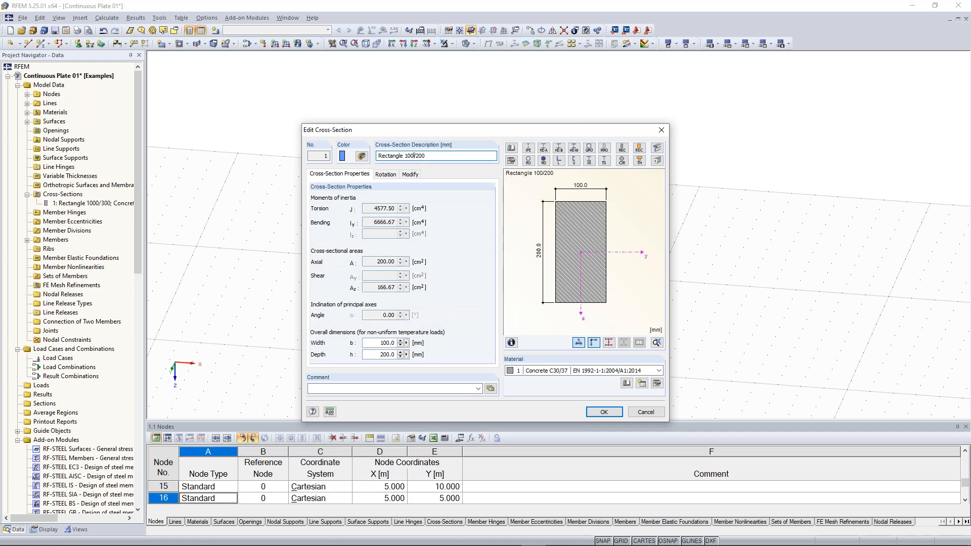
type("0/")
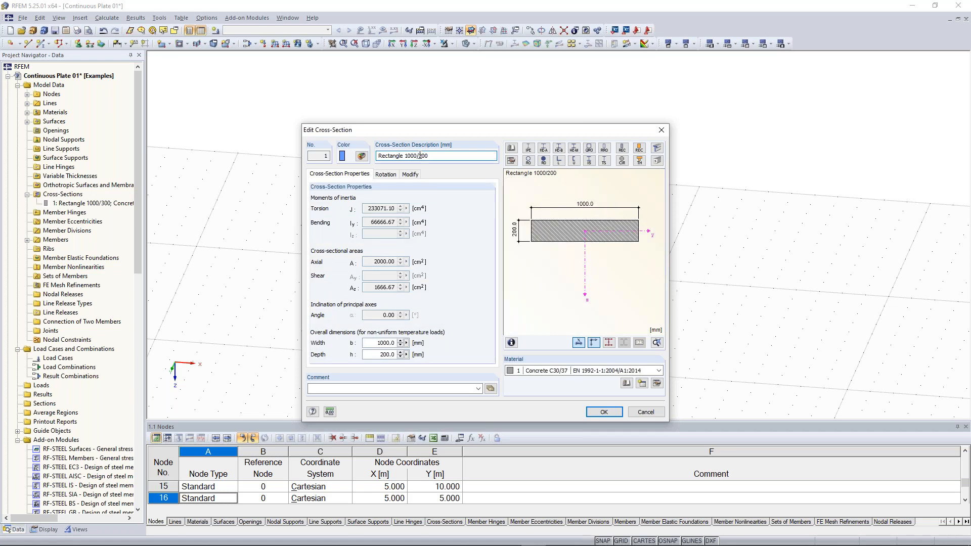
type("3")
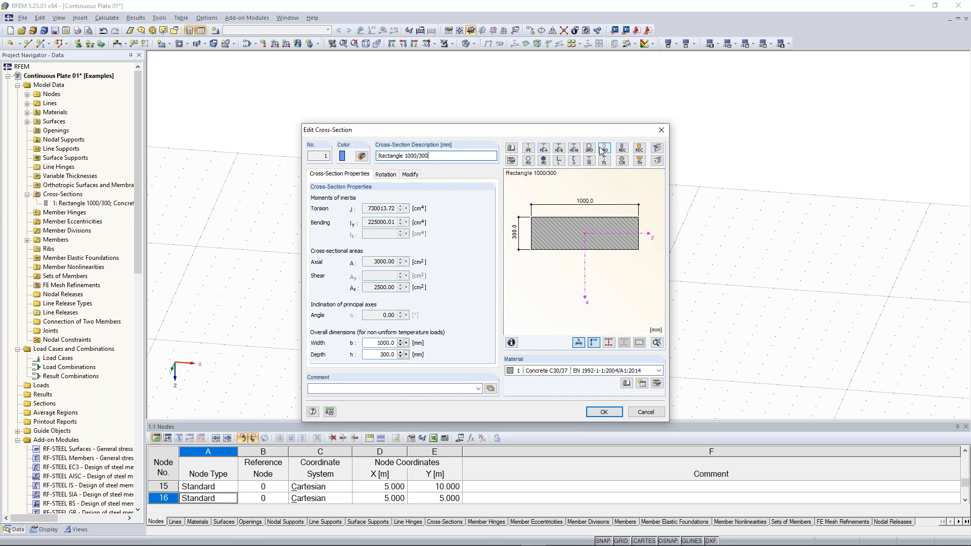
- Browse the IPE I-section library, then cancel, leaving the section unchanged
left_click(529, 151)
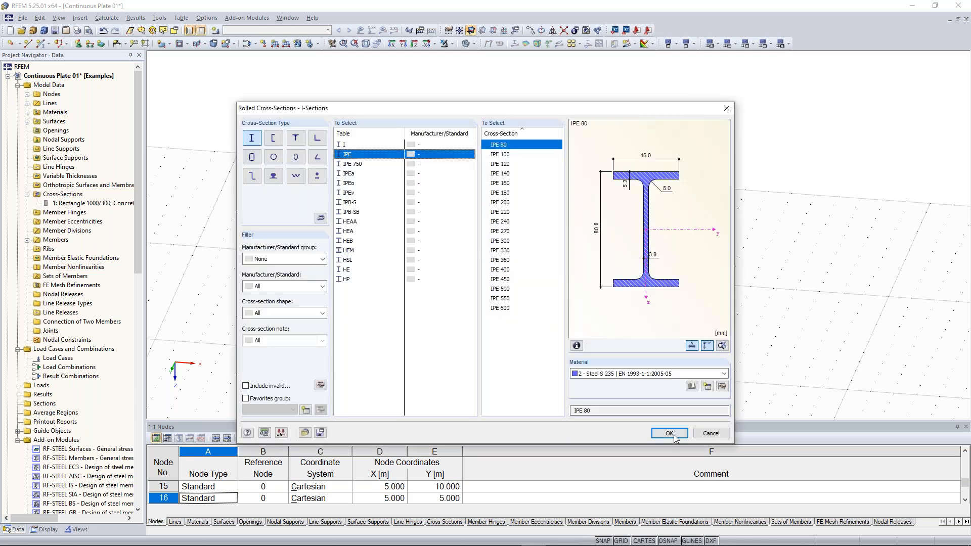
left_click(713, 433)
double_click(391, 156)
left_click(438, 159)
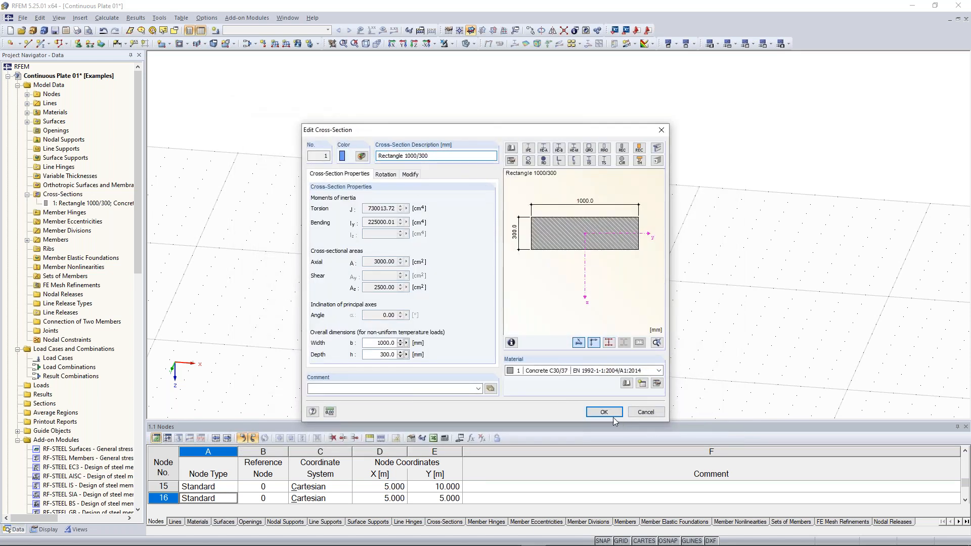
left_click(646, 412)
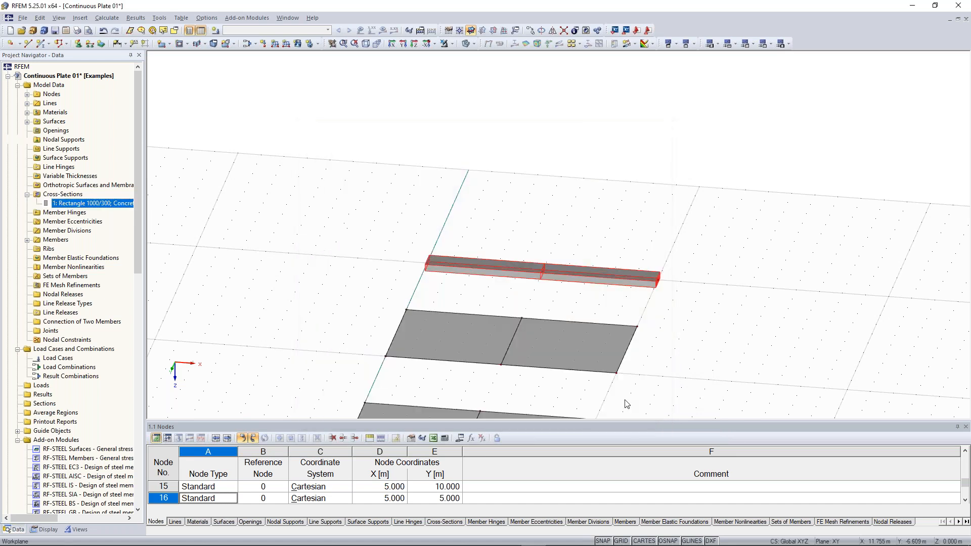
left_click(449, 271)
middle_click_drag(718, 275, 652, 258, "ctrl")
middle_click_drag(652, 259, 439, 120)
scroll(635, 286, "down", 2)
middle_click_drag(683, 310, 570, 298, "ctrl")
left_click_drag(576, 174, 684, 347)
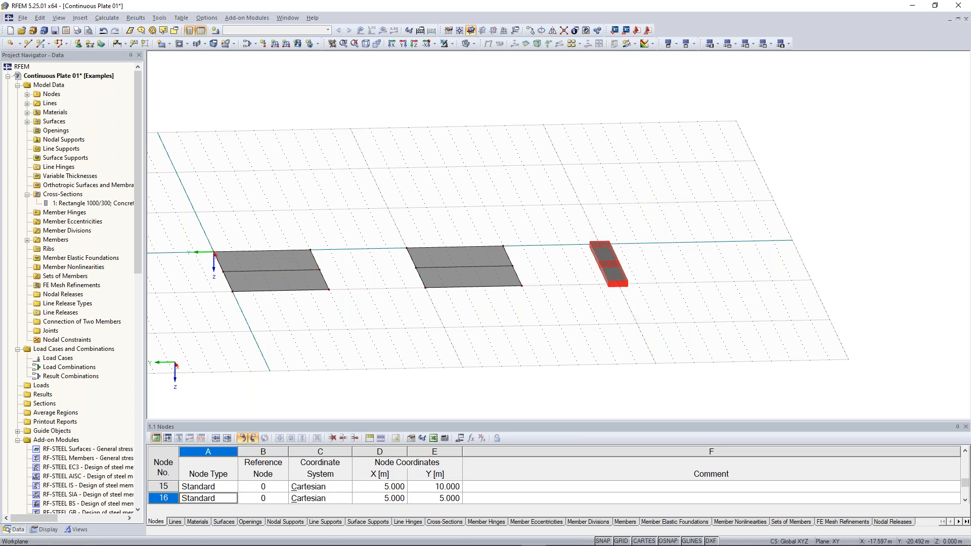
right_click(614, 268)
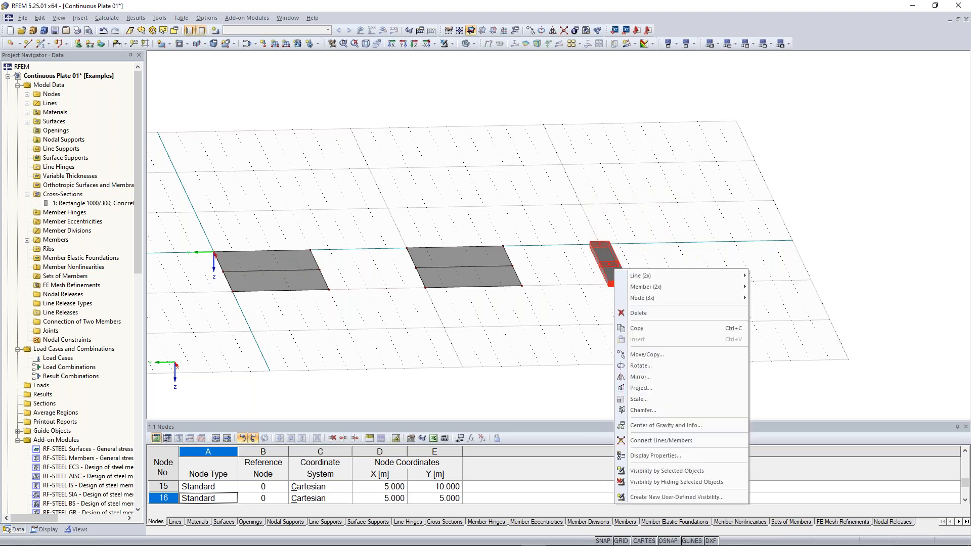
mouse_move(642, 287)
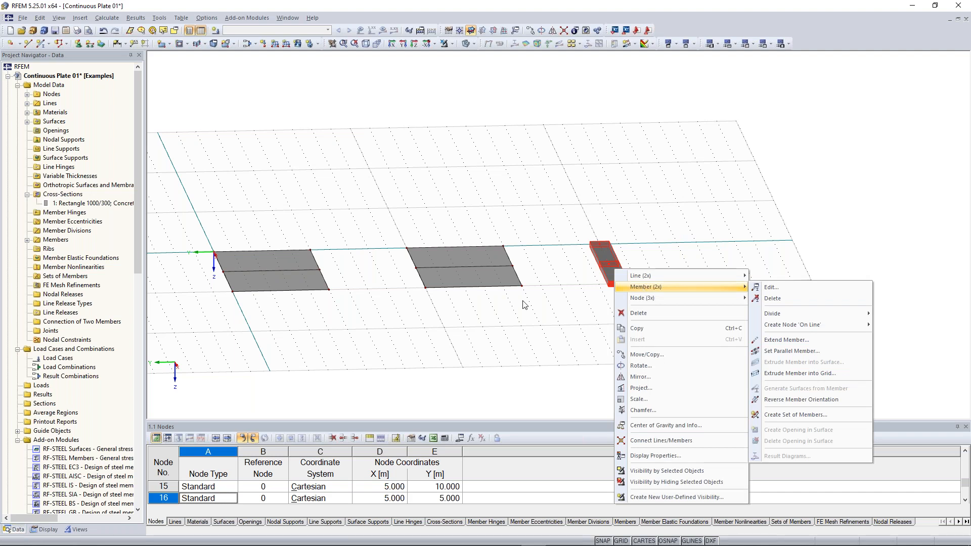
left_click(771, 287)
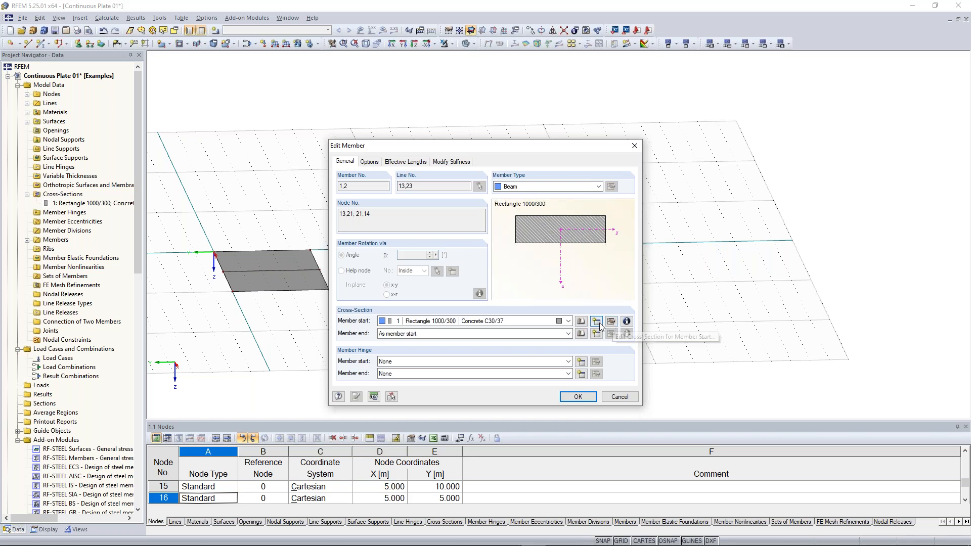
left_click(634, 147)
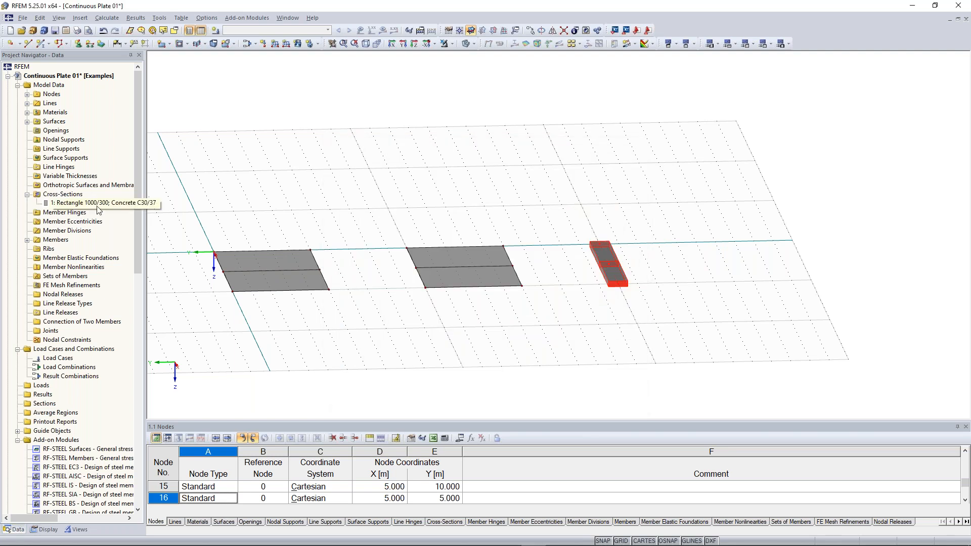
scroll(356, 223, "down", 1)
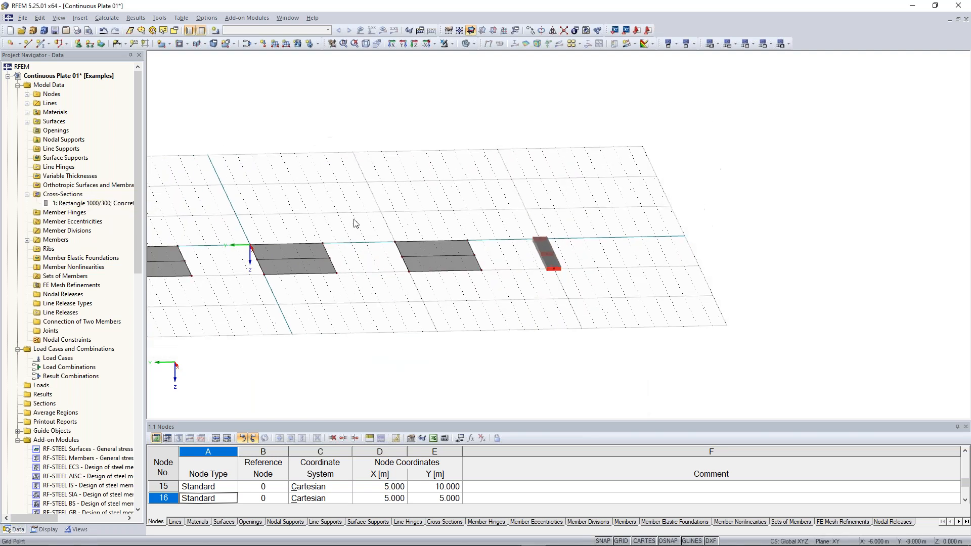
scroll(329, 212, "down", 1)
middle_click_drag(396, 182, 619, 301, "ctrl")
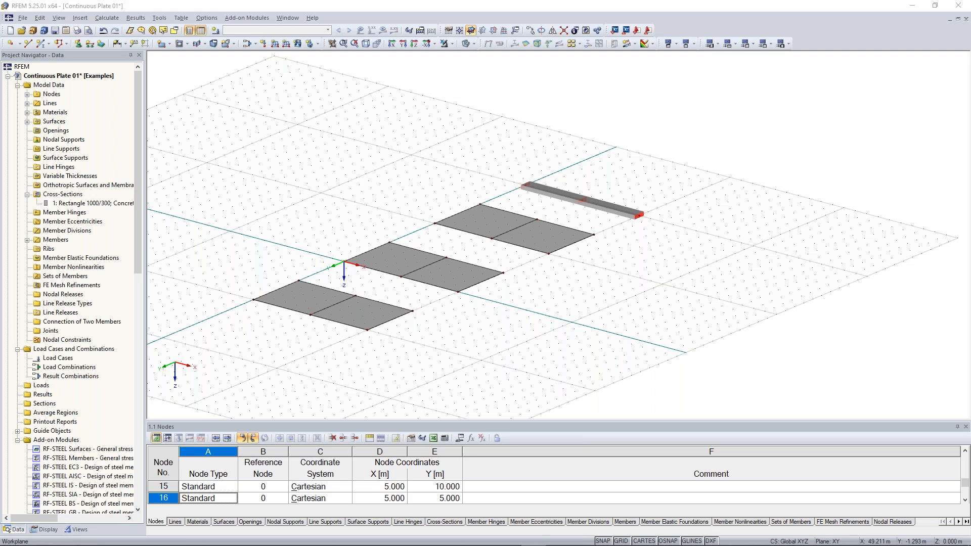
scroll(404, 276, "up", 1)
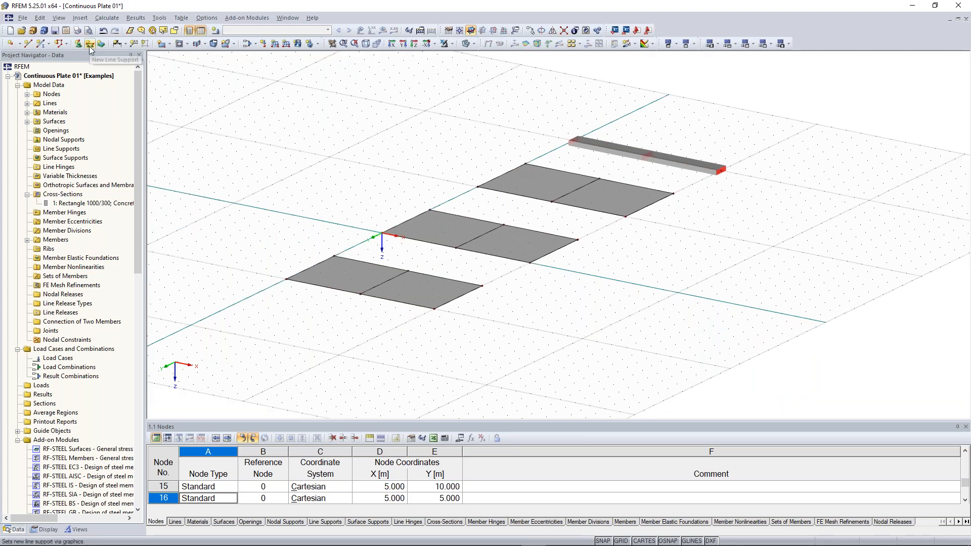
- Assign hinged line supports to the edge and middle lines of all three plates
left_click(89, 46)
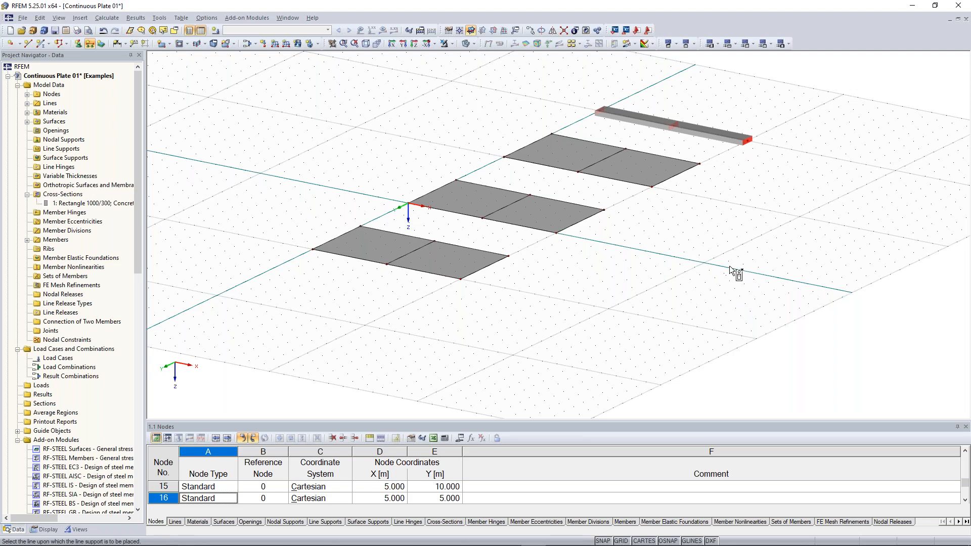
mouse_move(748, 251)
middle_mouse_down()
mouse_move(801, 271)
mouse_move(752, 254)
mouse_move(763, 277)
mouse_move(681, 260)
mouse_move(680, 251)
mouse_move(551, 203)
mouse_move(503, 160)
mouse_move(514, 208)
mouse_move(372, 296)
middle_mouse_up()
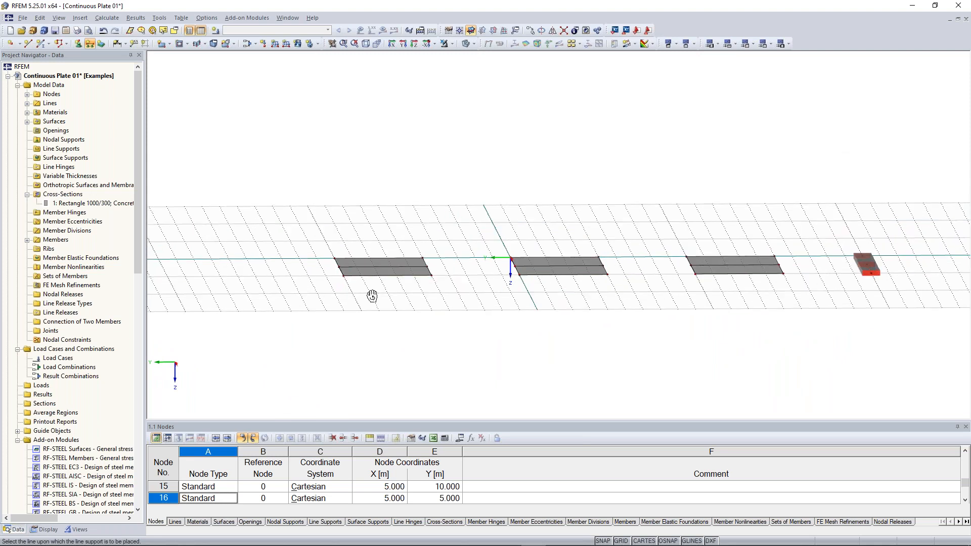
middle_click_drag(372, 296, 360, 291, "ctrl")
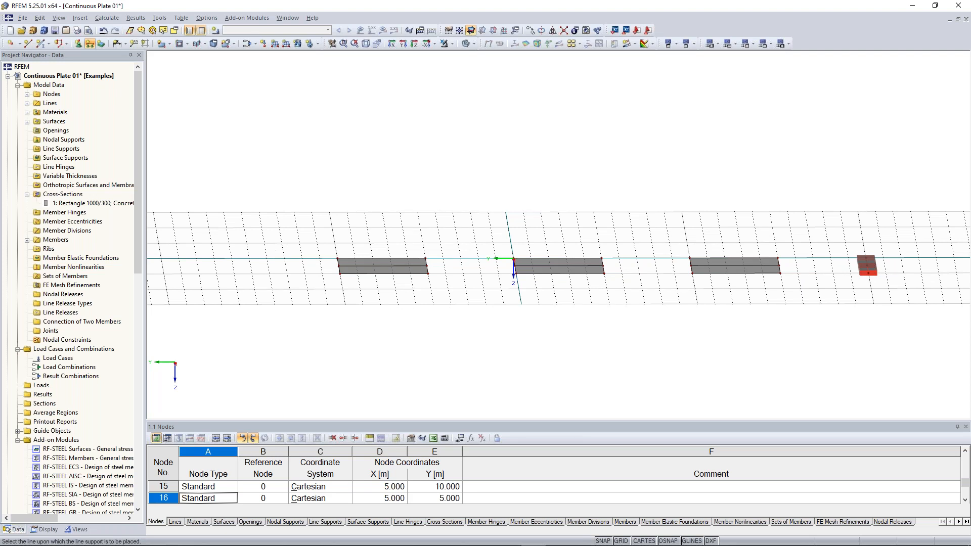
left_click(556, 259)
left_click(735, 259)
middle_click_drag(468, 199, 735, 328, "ctrl")
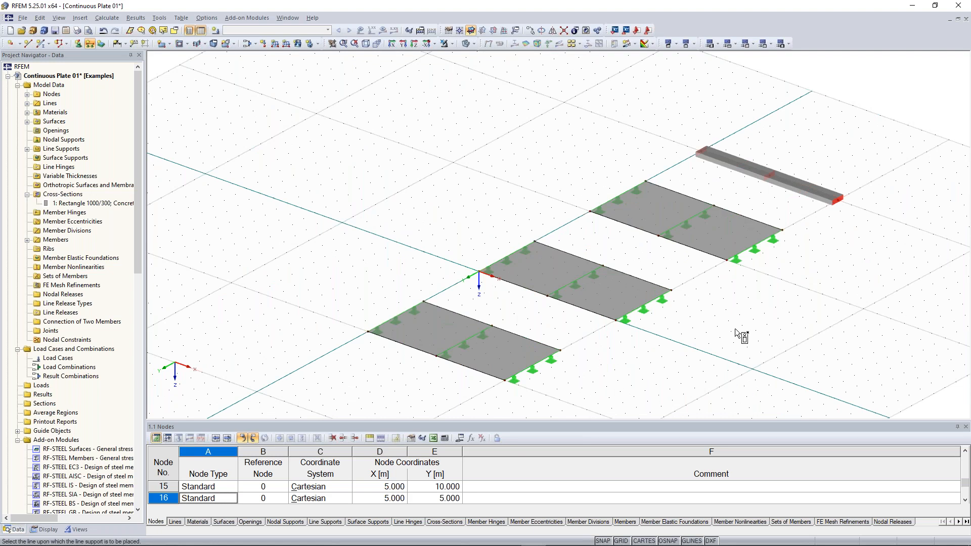
- End line-support placement and bring the beam end into view
key("Escape")
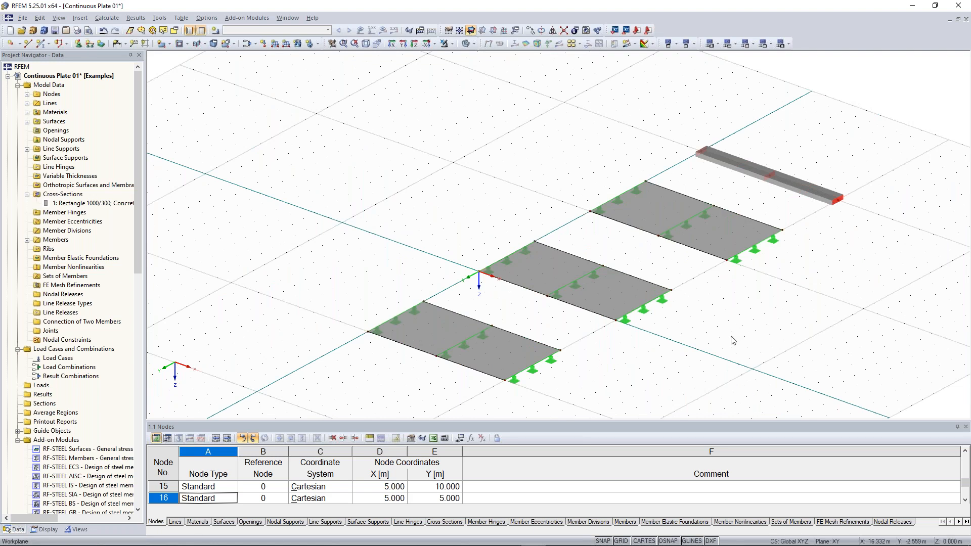
scroll(736, 331, "down", 2)
middle_click_drag(726, 335, 625, 333)
middle_click_drag(772, 217, 673, 241)
scroll(672, 242, "up", 2)
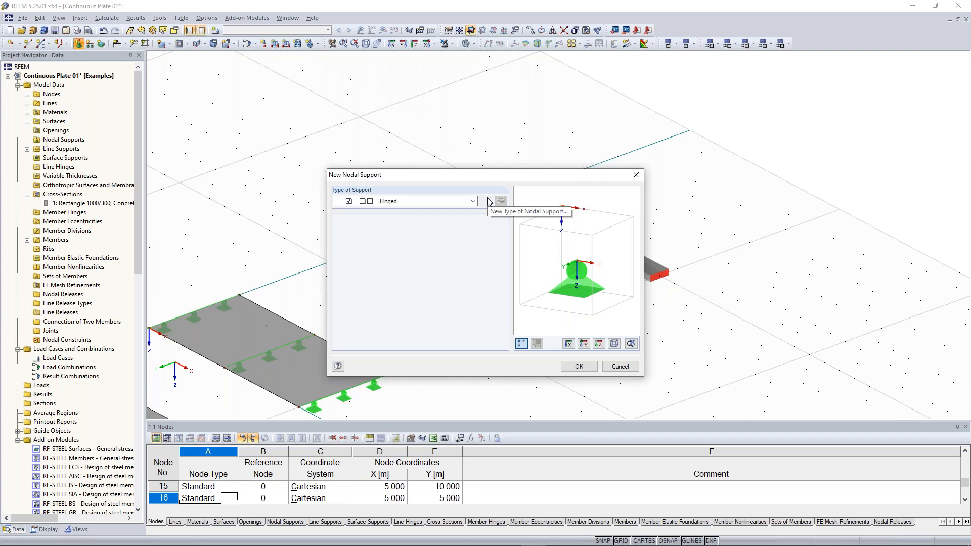
- Define nodal support type 1 restraining uz and rotation φx, leaving φy free
left_click(487, 201)
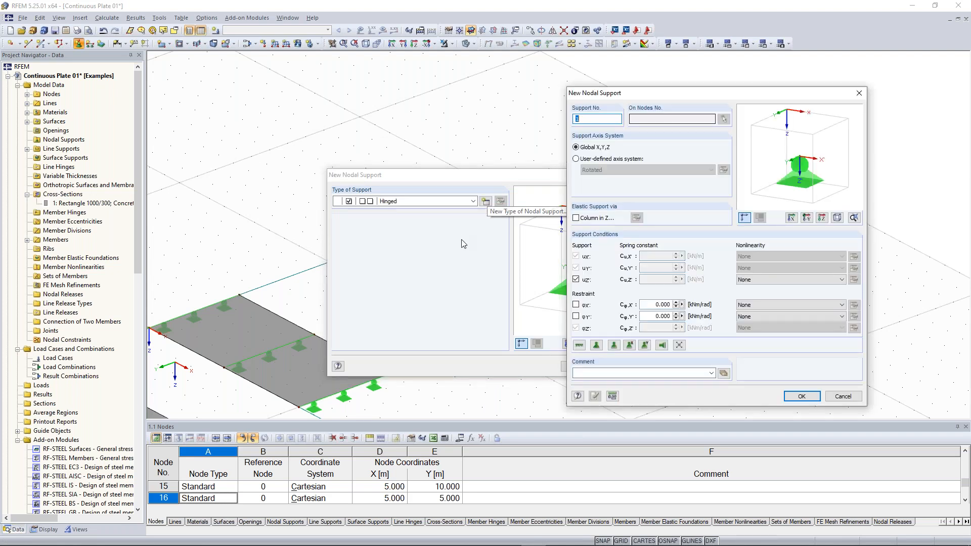
left_click_drag(680, 97, 604, 82)
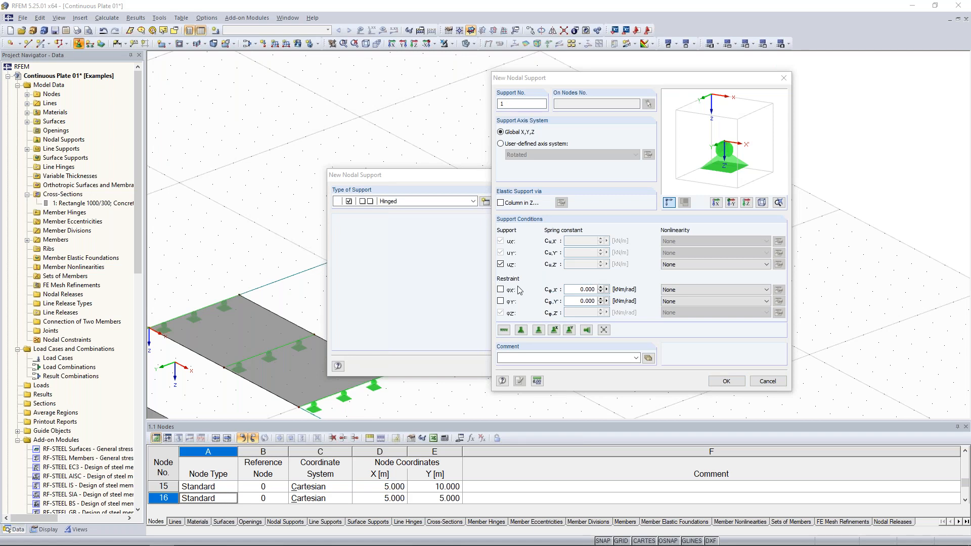
left_click_drag(604, 82, 576, 96)
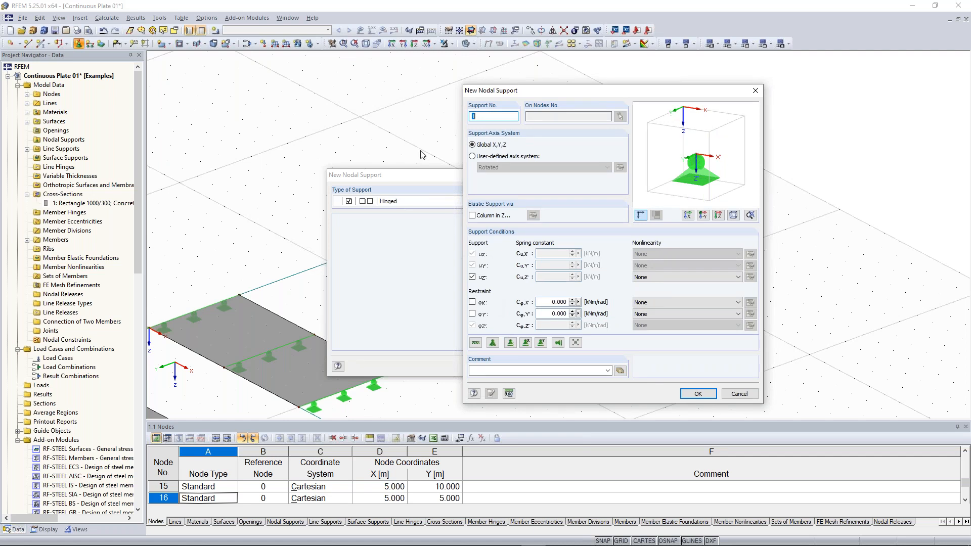
left_click(472, 302)
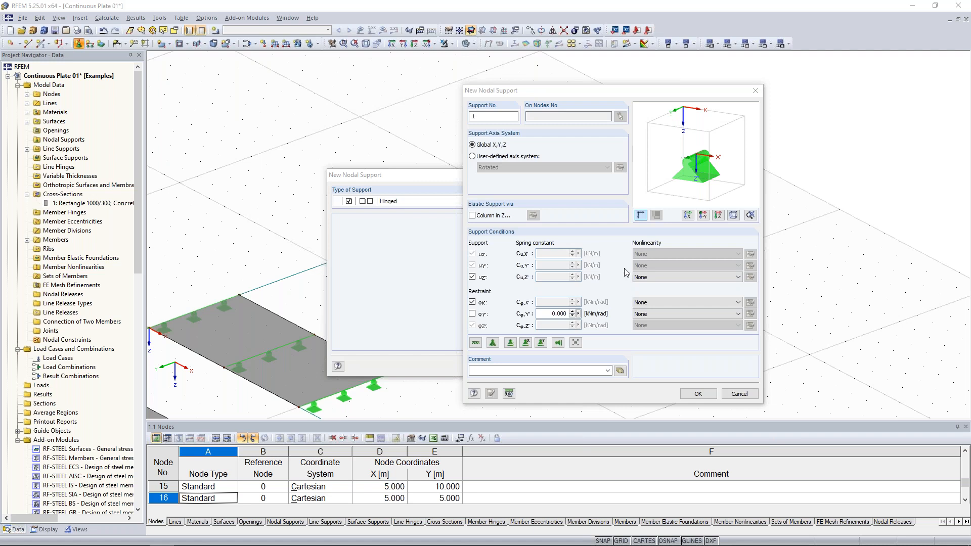
left_click(698, 394)
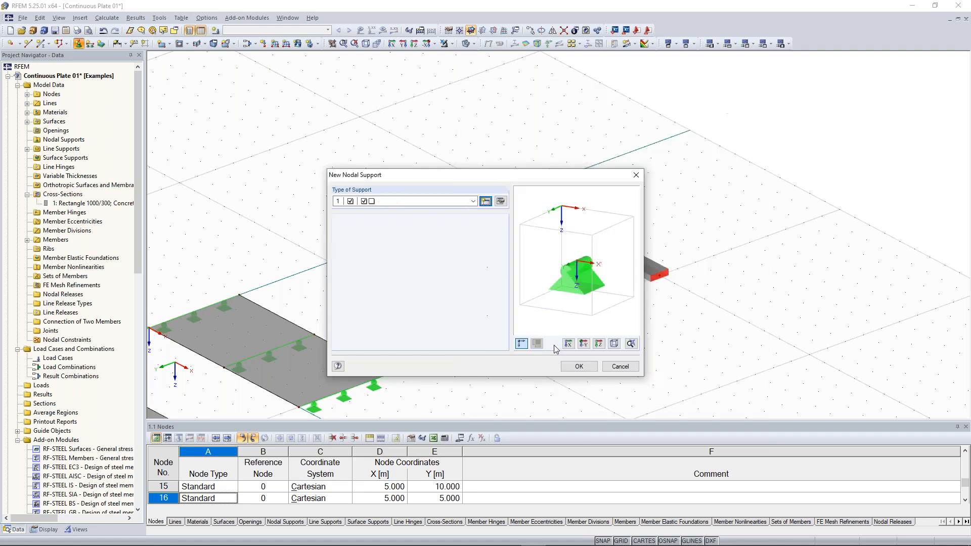
- Place the hinged nodal support on the beam's left end node
left_click(579, 366)
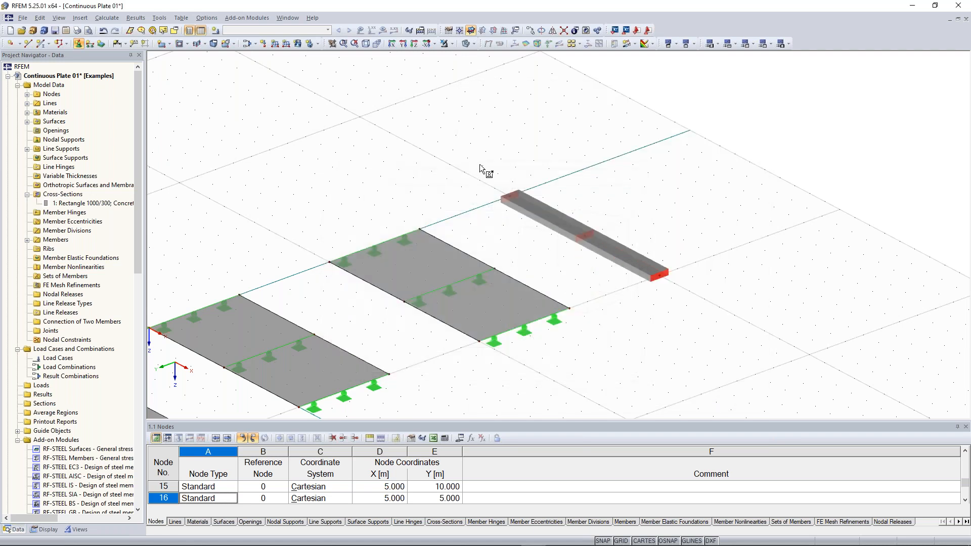
left_click_drag(479, 154, 539, 221)
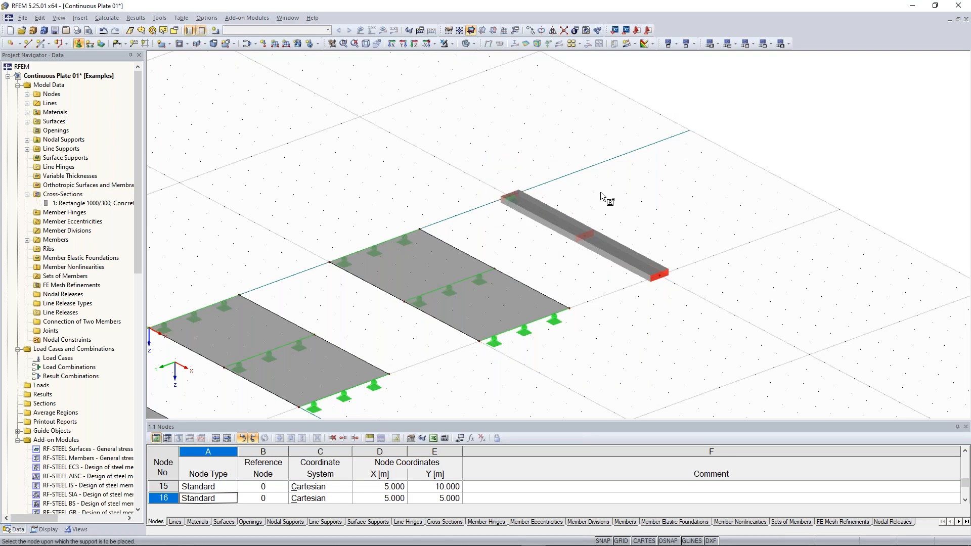
middle_click_drag(604, 193, 625, 193, "ctrl")
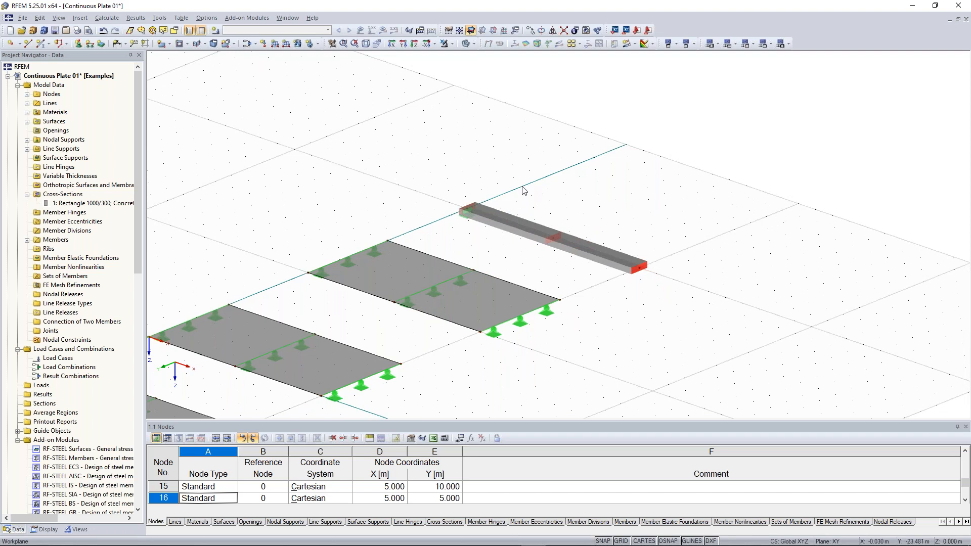
left_click_drag(522, 182, 662, 282)
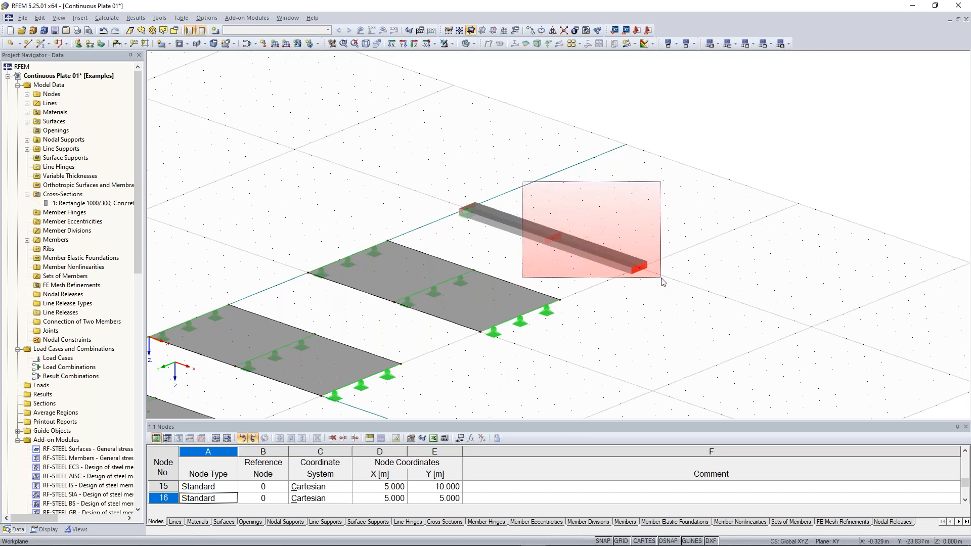
left_click_drag(663, 282, 662, 282)
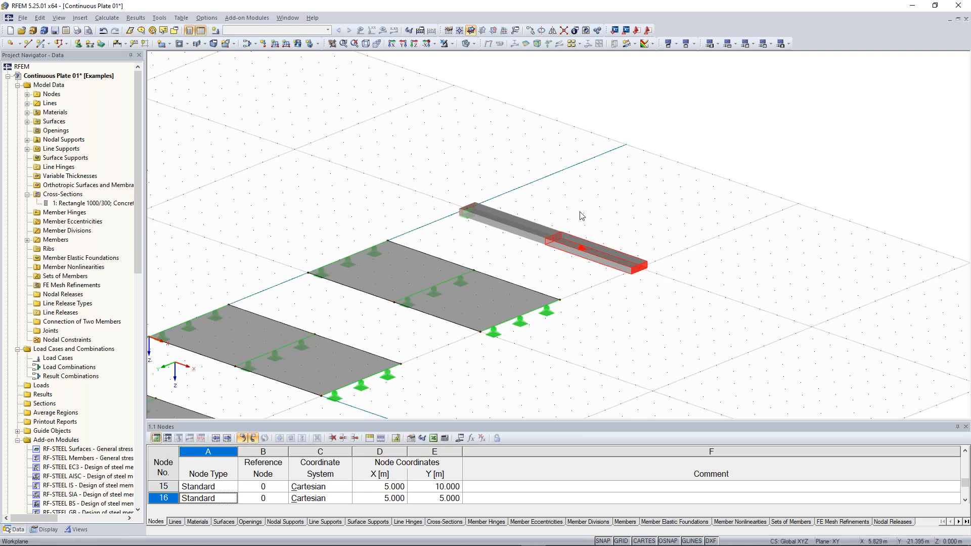
scroll(574, 220, "up", 1)
scroll(581, 220, "up", 2)
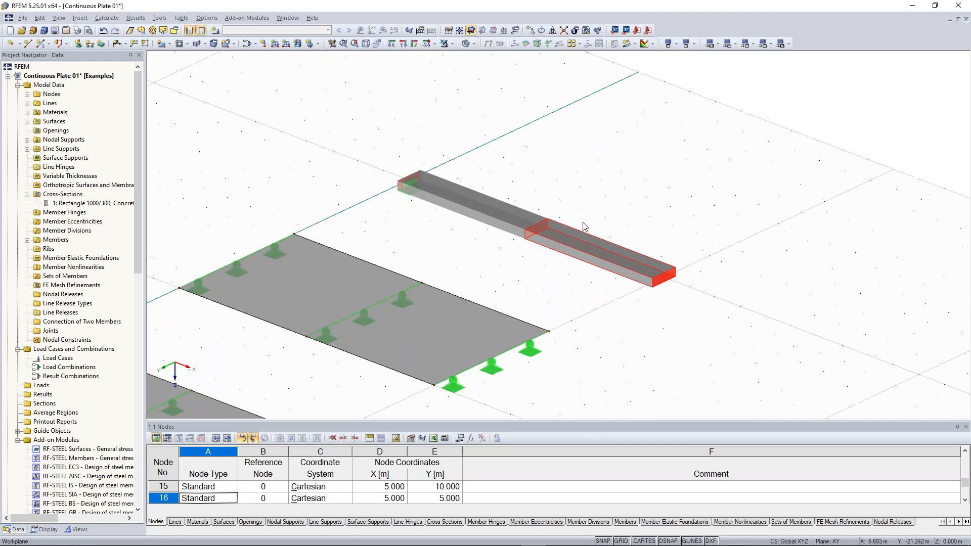
scroll(578, 165, "down", 1)
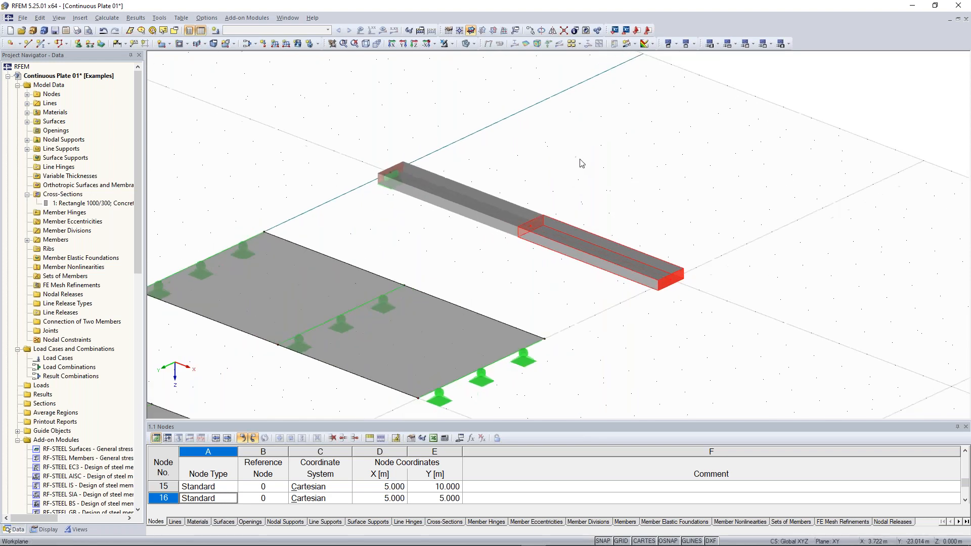
middle_click_drag(582, 157, 590, 192)
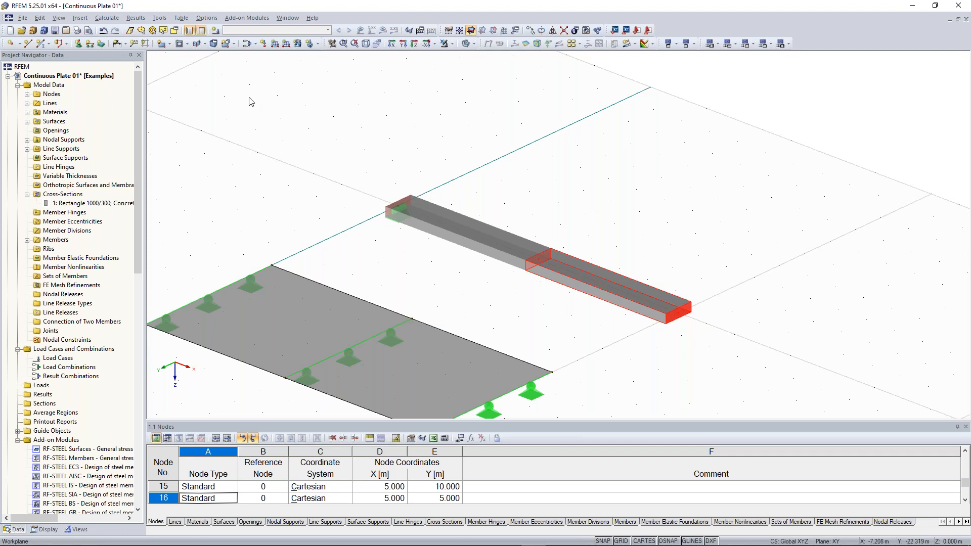
- Add nodal supports at beam nodes 14 and 21
left_click(79, 45)
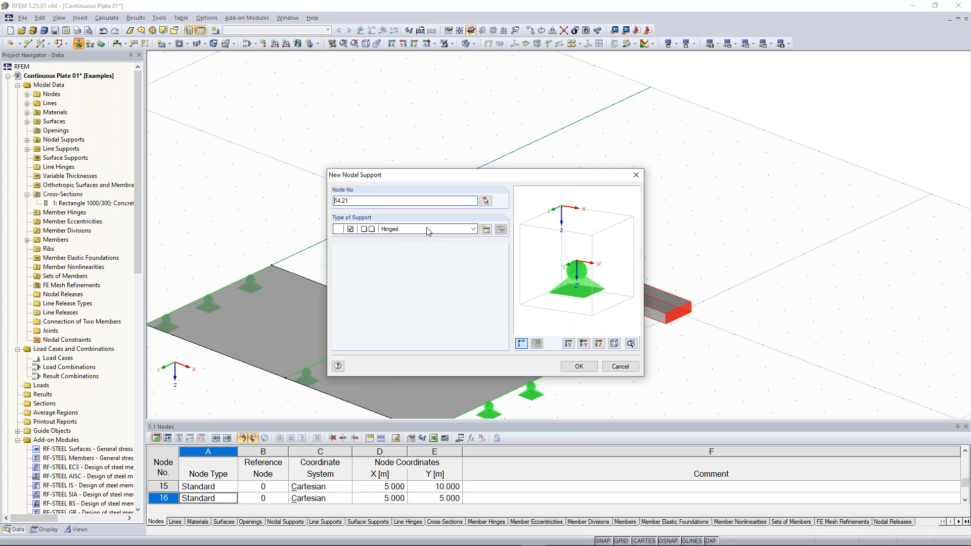
left_click_drag(354, 177, 679, 66)
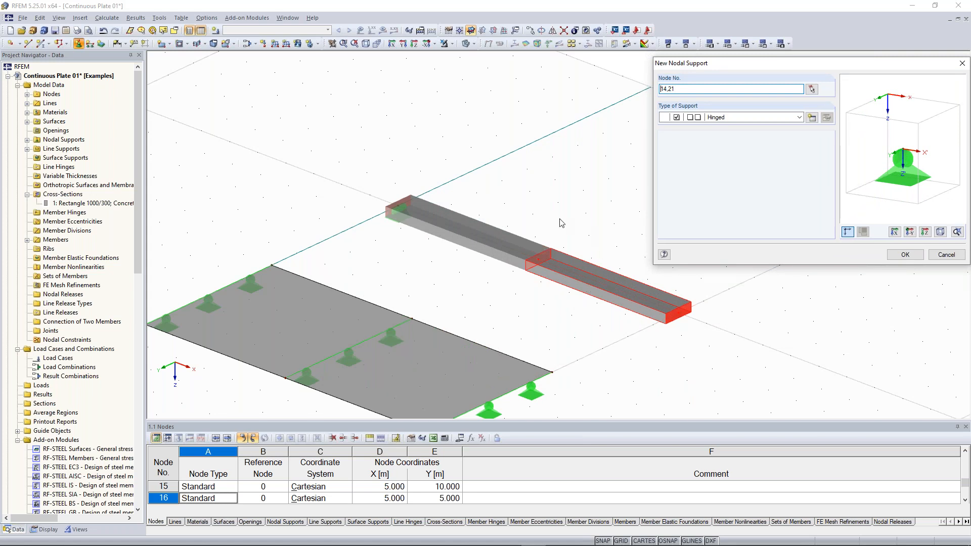
left_click_drag(679, 90, 658, 91)
left_click(679, 90)
left_click(904, 254)
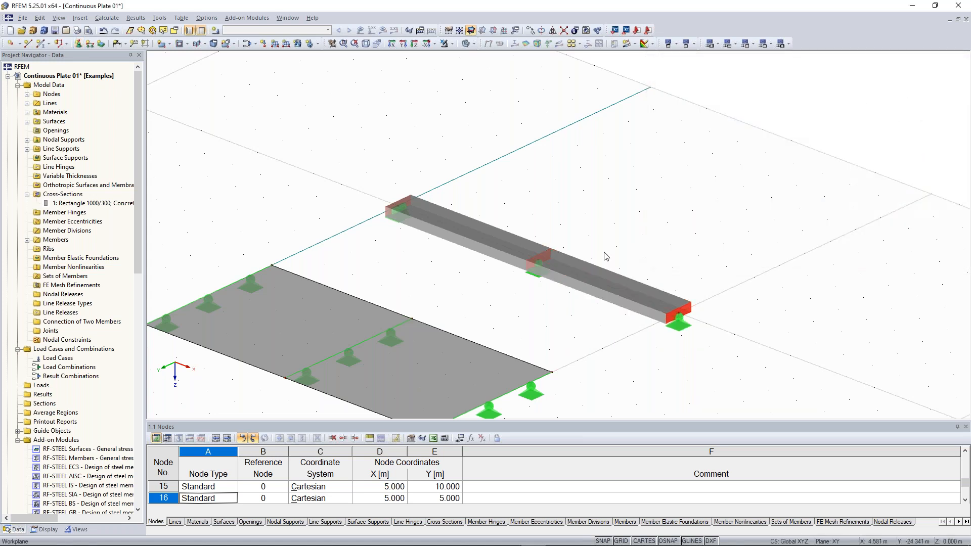
scroll(599, 264, "down", 5)
middle_click_drag(593, 339, 657, 296)
middle_click_drag(657, 295, 632, 298, "ctrl")
scroll(453, 230, "up", 2)
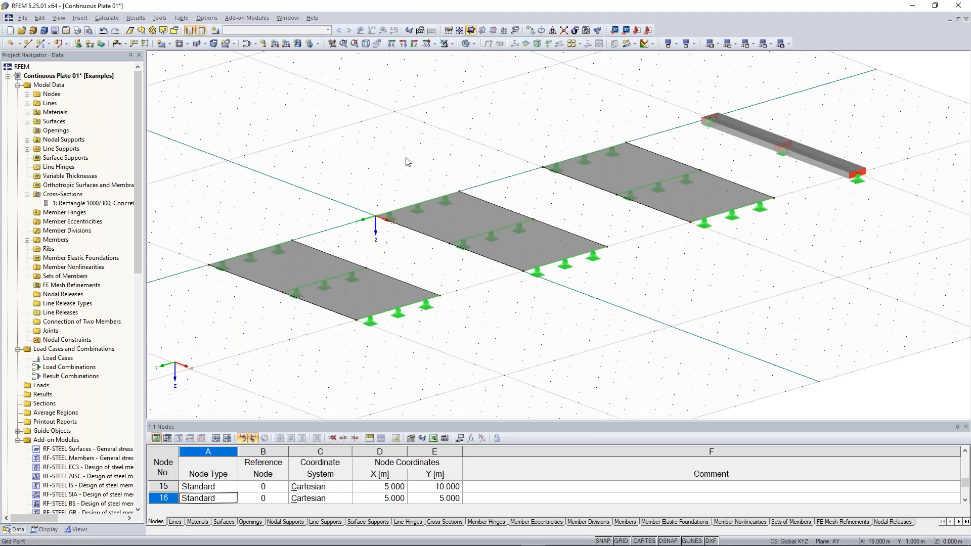
middle_click_drag(405, 156, 406, 158, "ctrl")
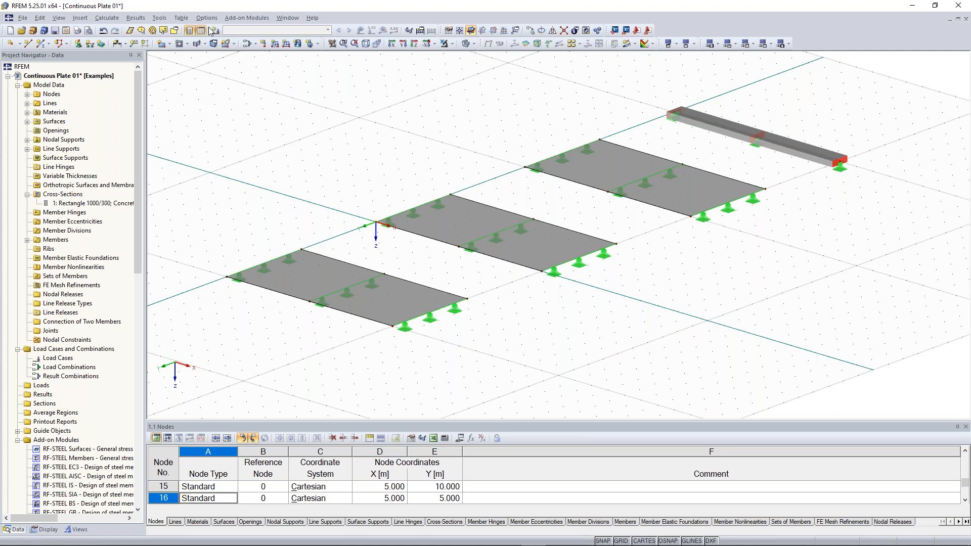
- Create load case LC1 'Test load' as Permanent with self-weight switched off
right_click(62, 350)
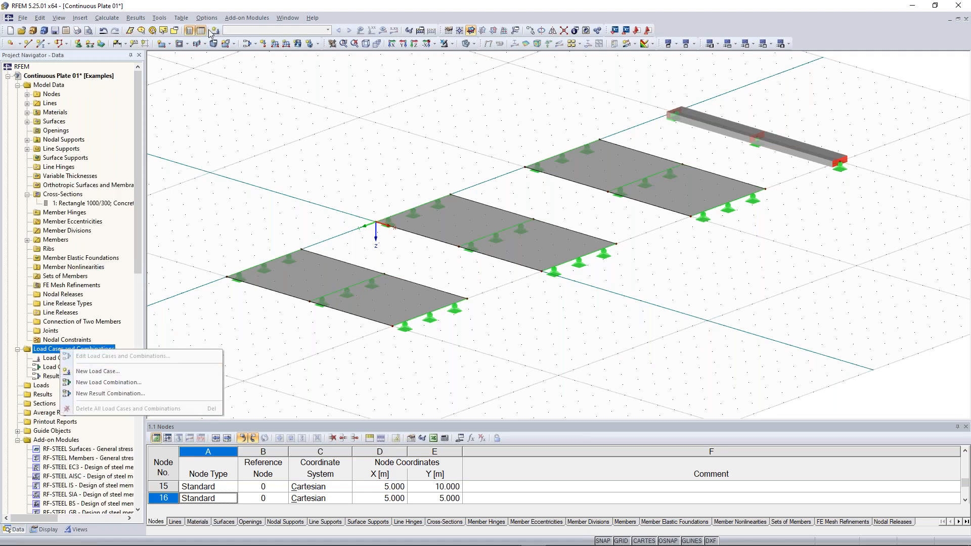
left_click(221, 8)
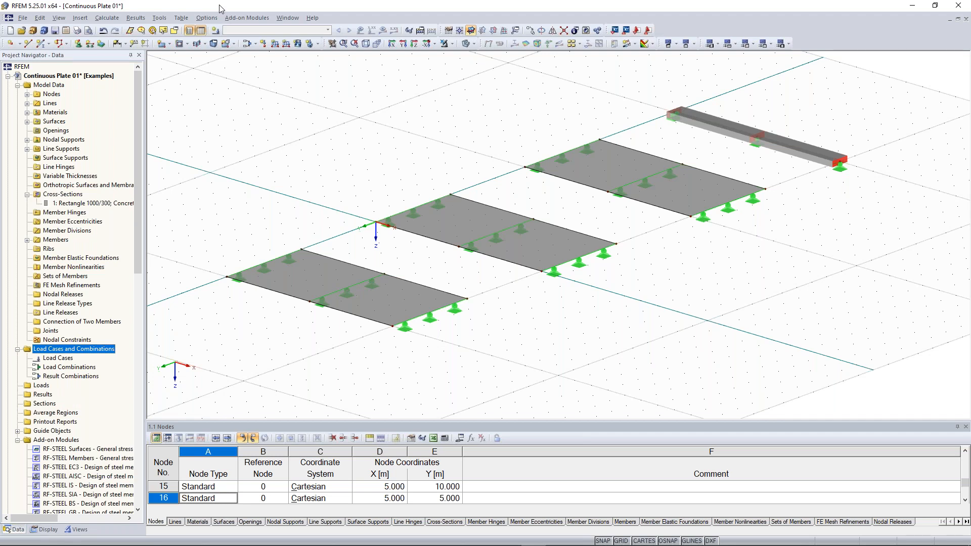
left_click(216, 31)
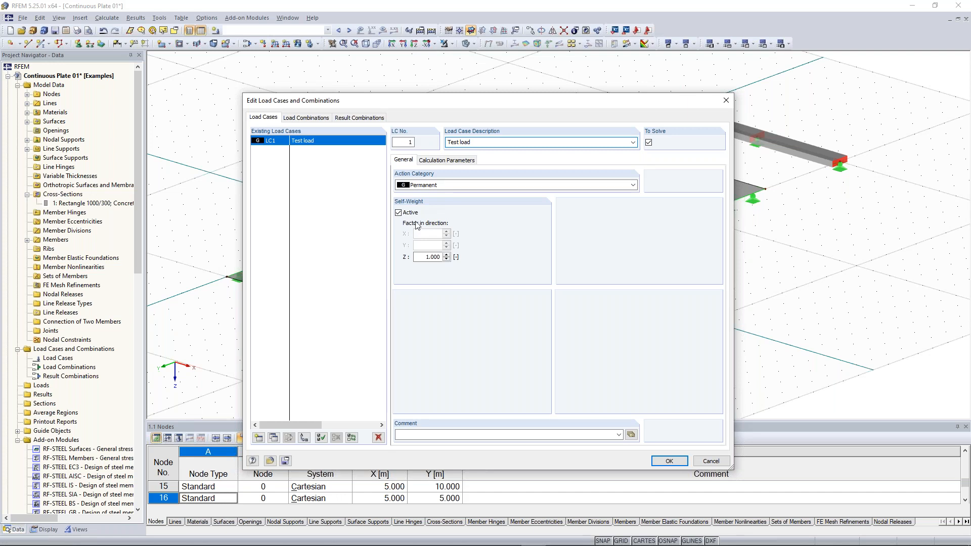
left_click(409, 213)
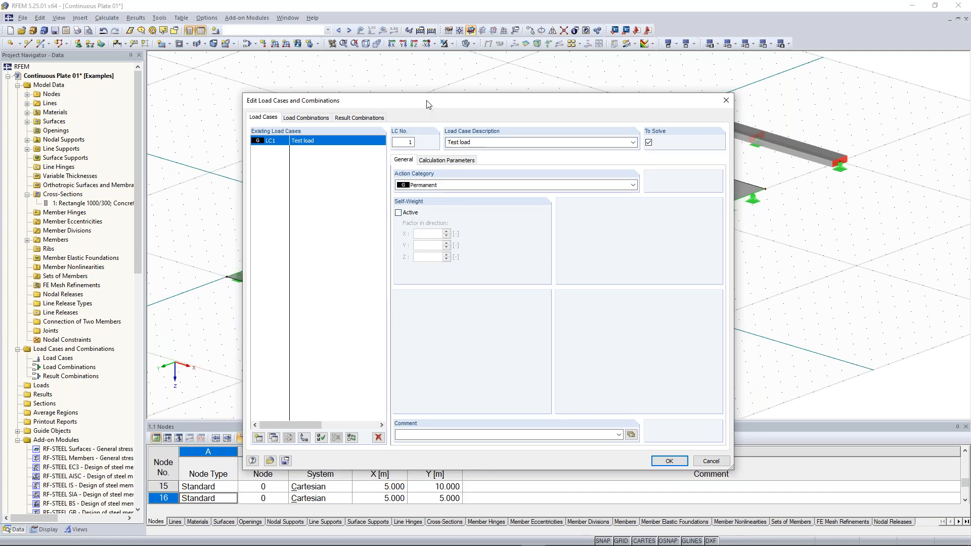
left_click_drag(429, 105, 424, 88)
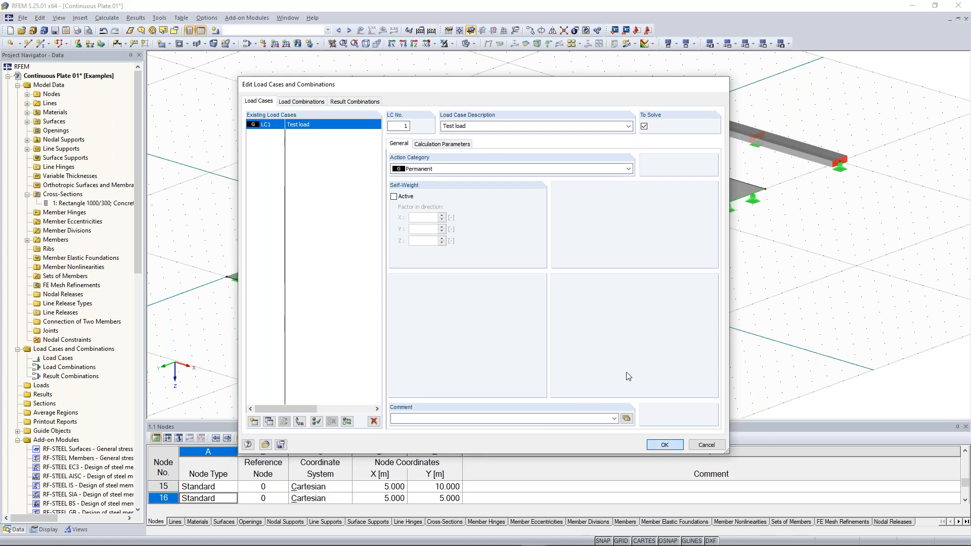
left_click(665, 445)
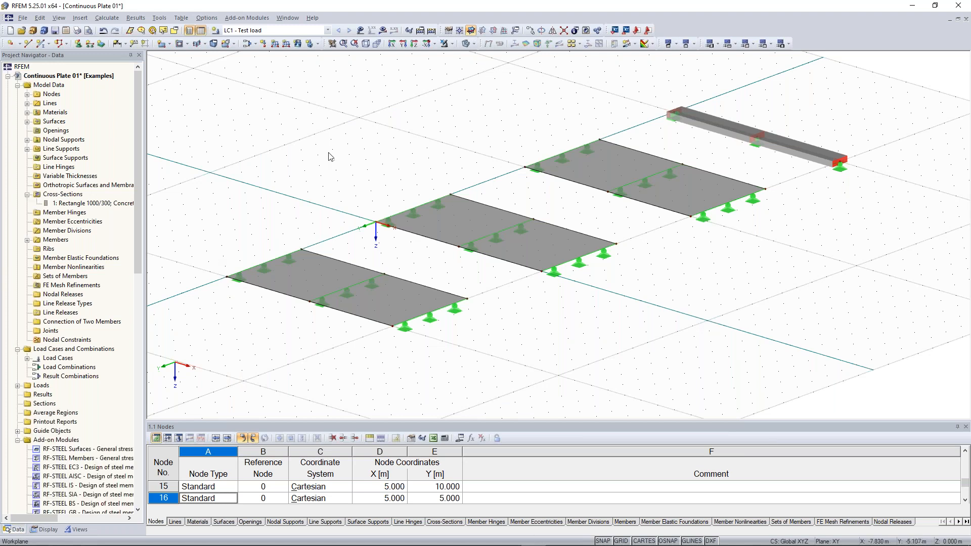
- Set up a uniform surface force of 10 kN/m² in global ZL for LC1
middle_click_drag(344, 161, 313, 136)
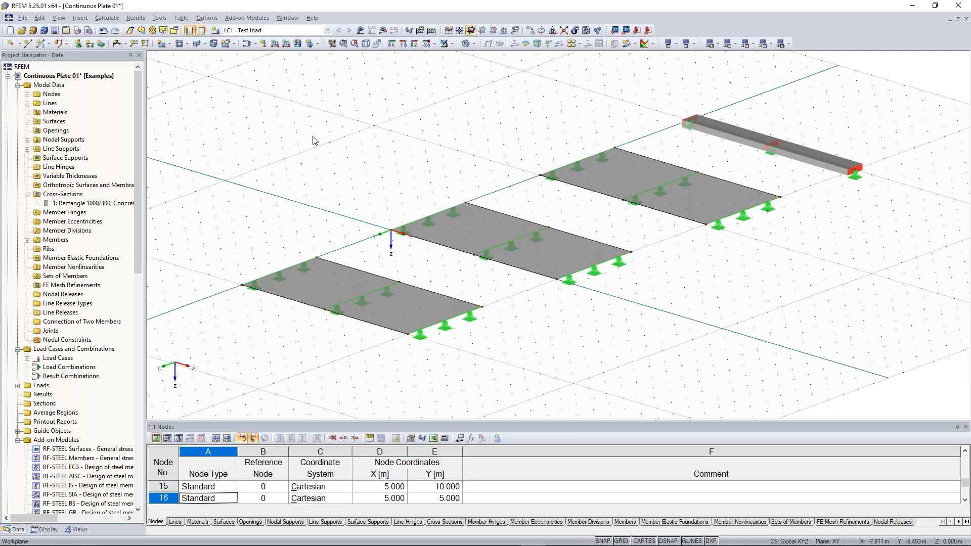
left_click(297, 45)
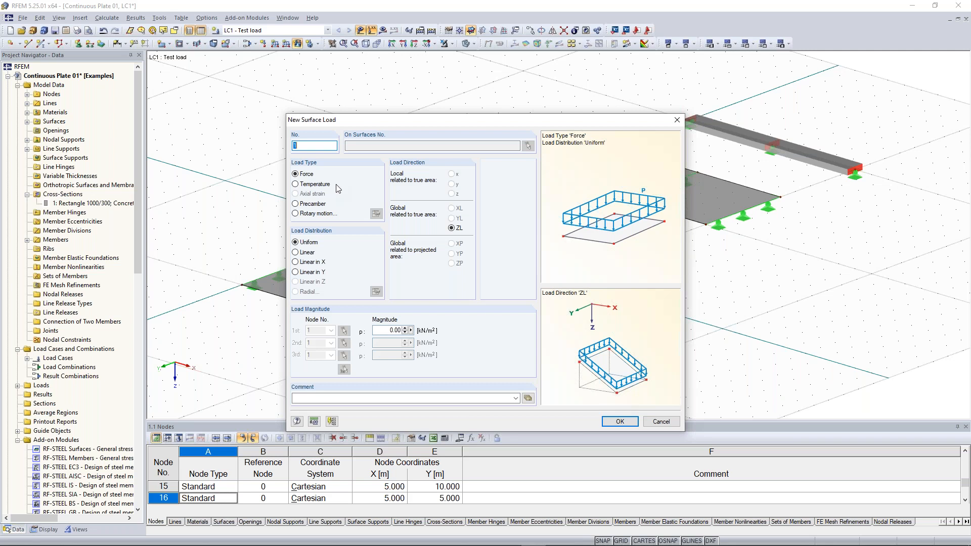
left_click(300, 250)
left_click_drag(460, 117, 458, 83)
double_click(379, 296)
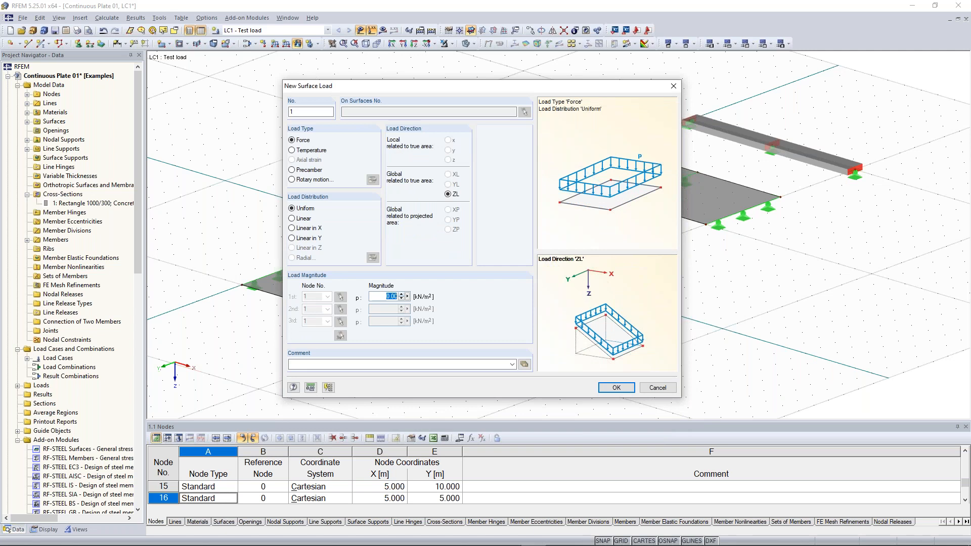
type("10")
- Confirm the 10 kN/m² surface load and apply it to the plates, including the right-hand plate
left_click(616, 388)
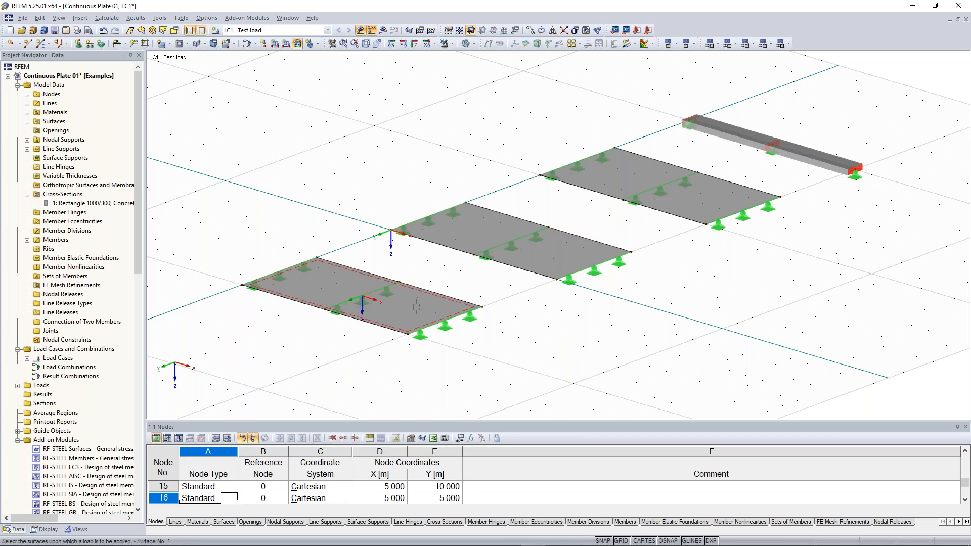
left_click(416, 306)
left_click(521, 252)
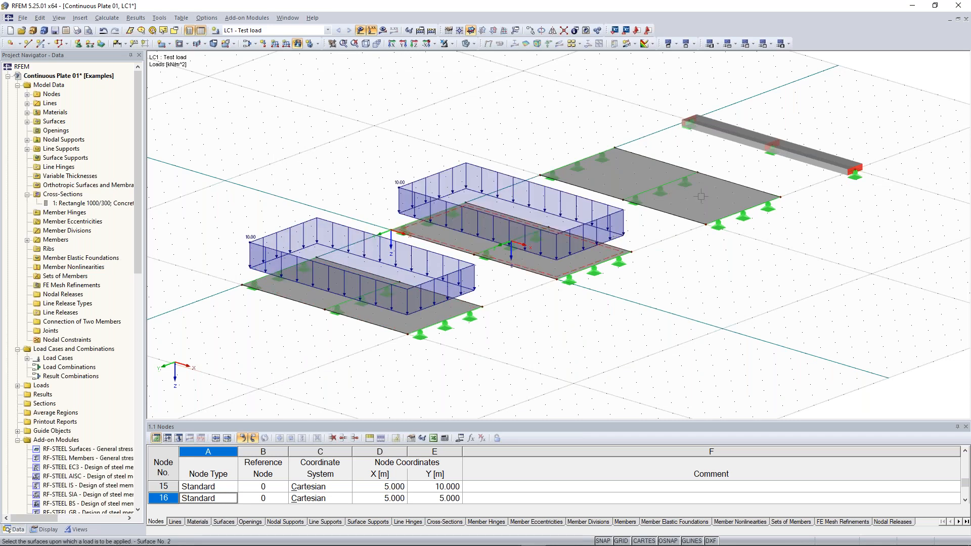
left_click(700, 195)
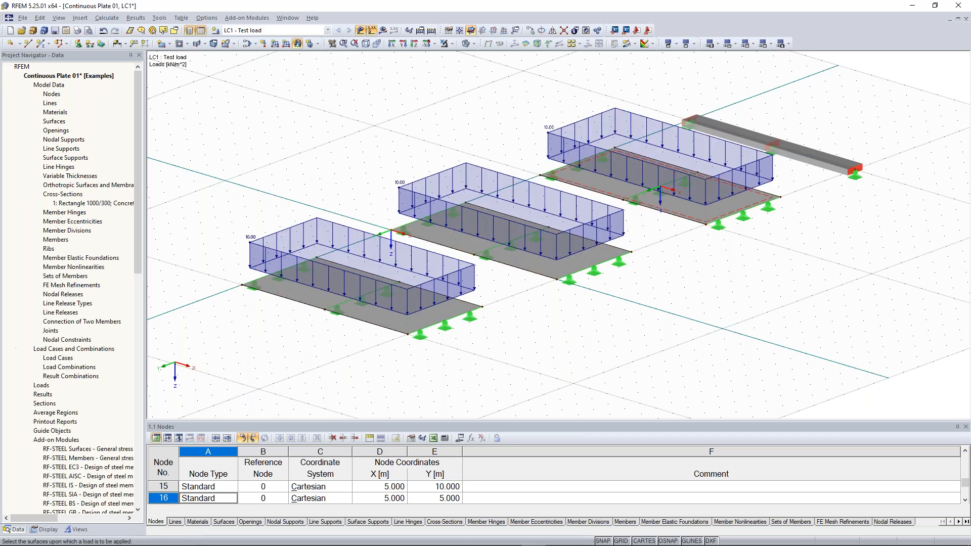
key("Escape")
middle_click_drag(804, 293, 903, 260)
middle_click_drag(814, 275, 678, 307)
middle_click_drag(678, 307, 697, 306, "ctrl")
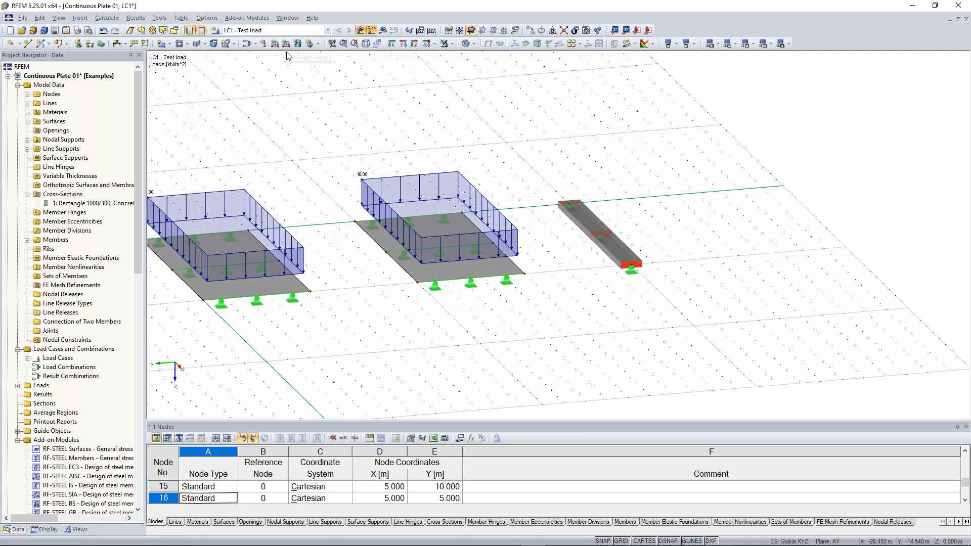
middle_click_drag(304, 113, 735, 116)
scroll(455, 303, "up", 4)
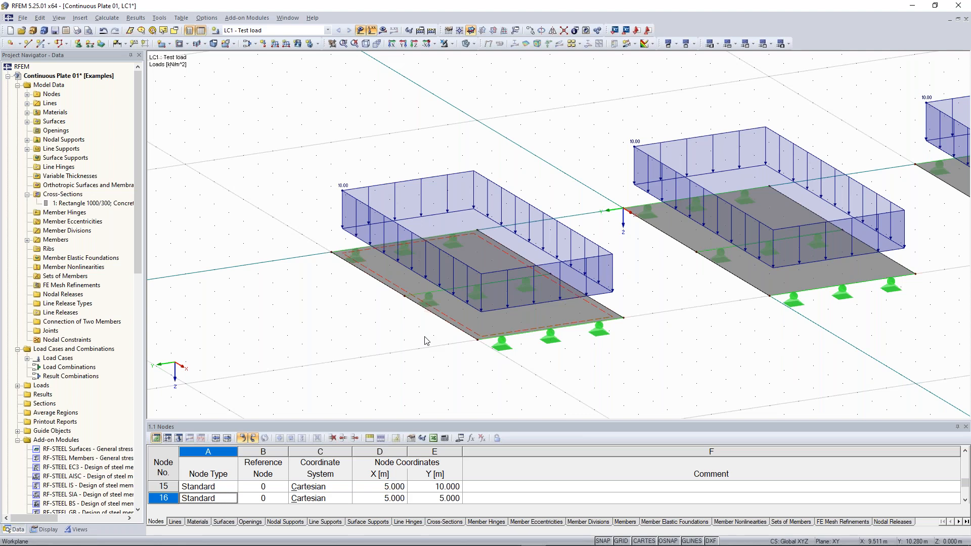
scroll(425, 341, "up", 2)
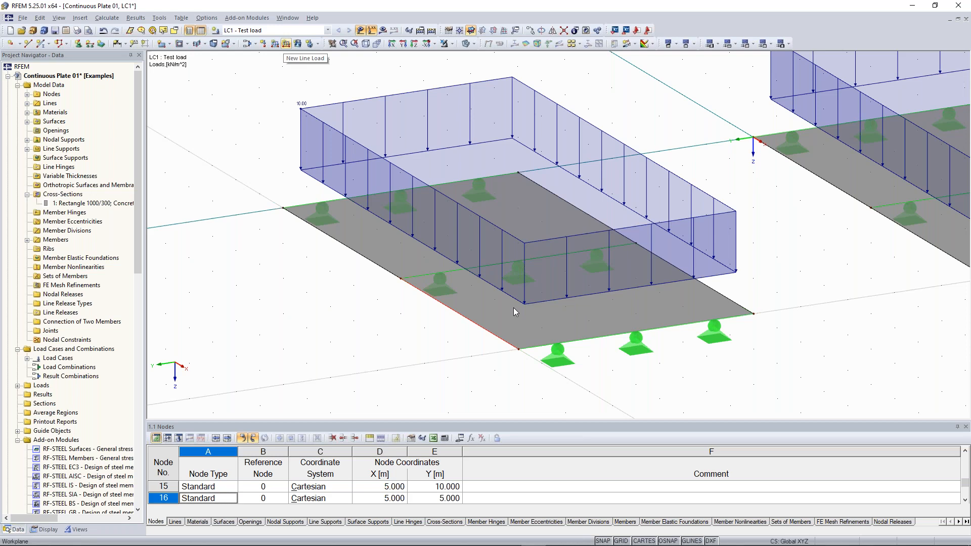
scroll(502, 314, "down", 3)
middle_click_drag(457, 312, 500, 309)
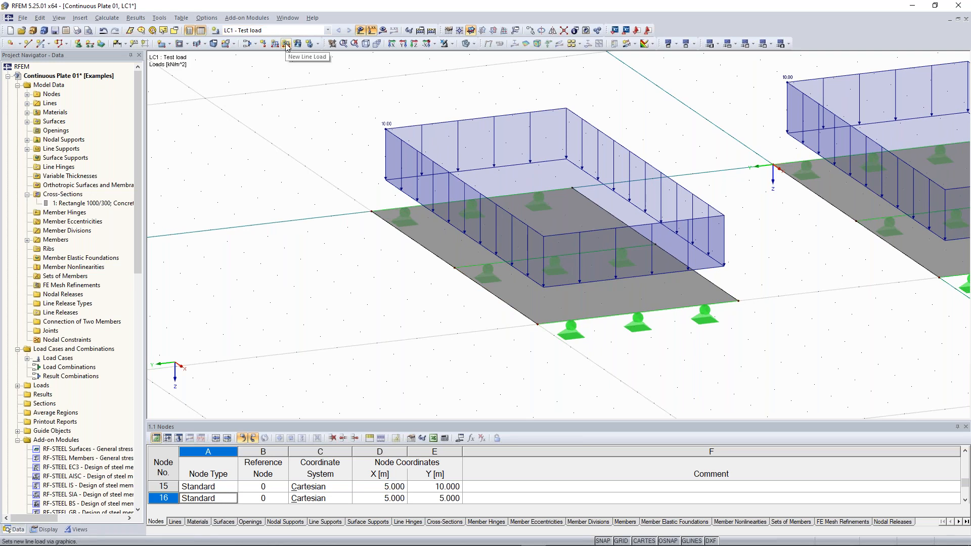
scroll(306, 208, "down", 2)
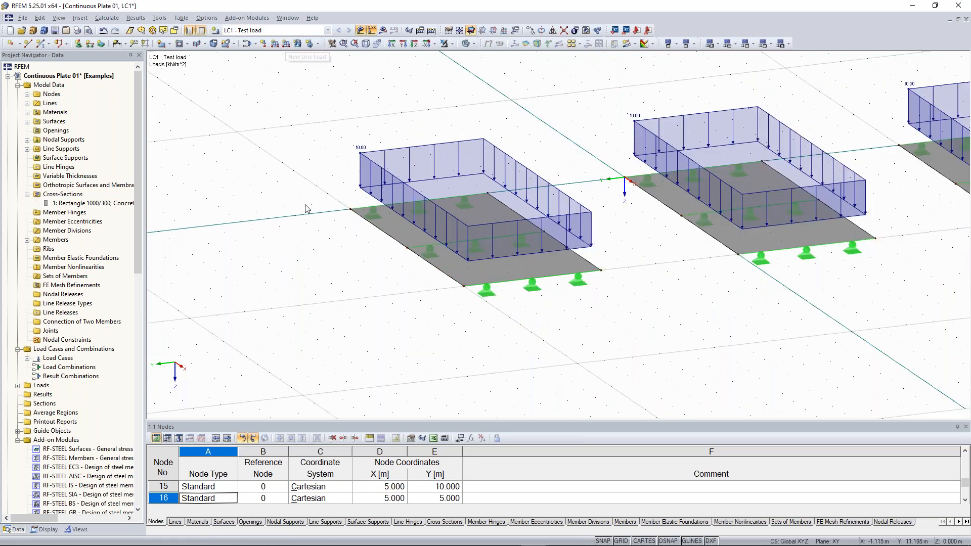
scroll(305, 209, "down", 1)
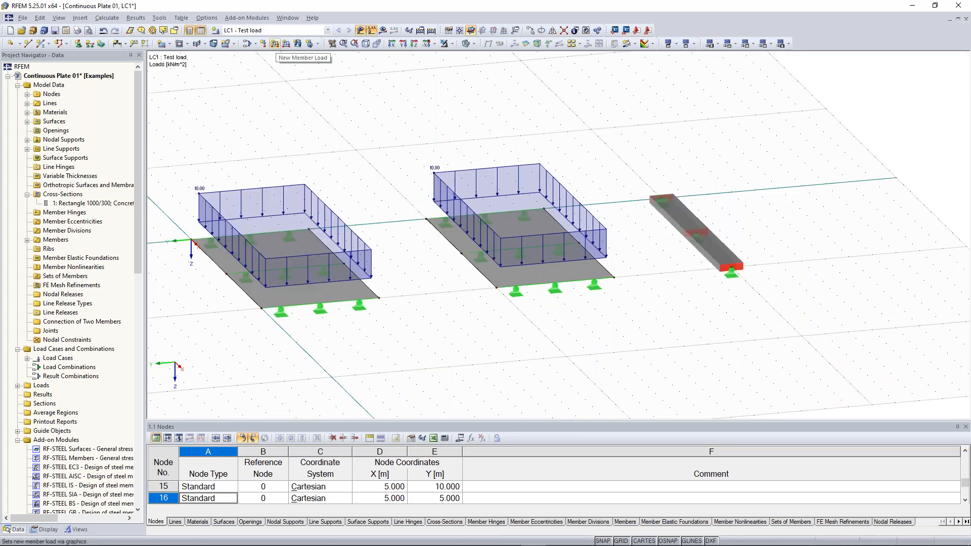
- Apply a uniform 10 kN/m ZL member load to the beam in LC1 Test load
left_click(274, 44)
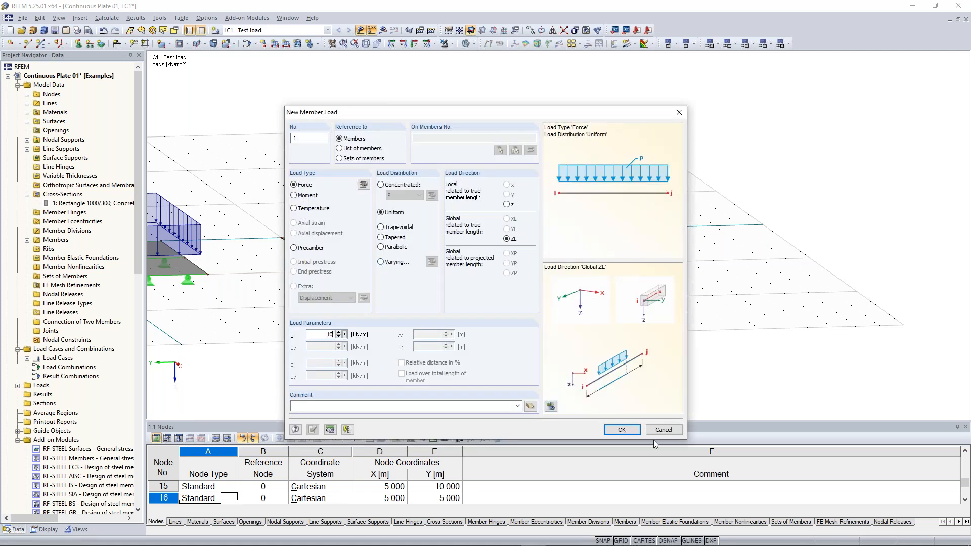
left_click(622, 429)
left_click_drag(487, 172, 635, 326)
middle_click_drag(639, 284, 746, 318)
key("Escape")
scroll(678, 298, "down", 3)
middle_click_drag(610, 306, 598, 198, "ctrl")
middle_click_drag(582, 279, 641, 298, "ctrl")
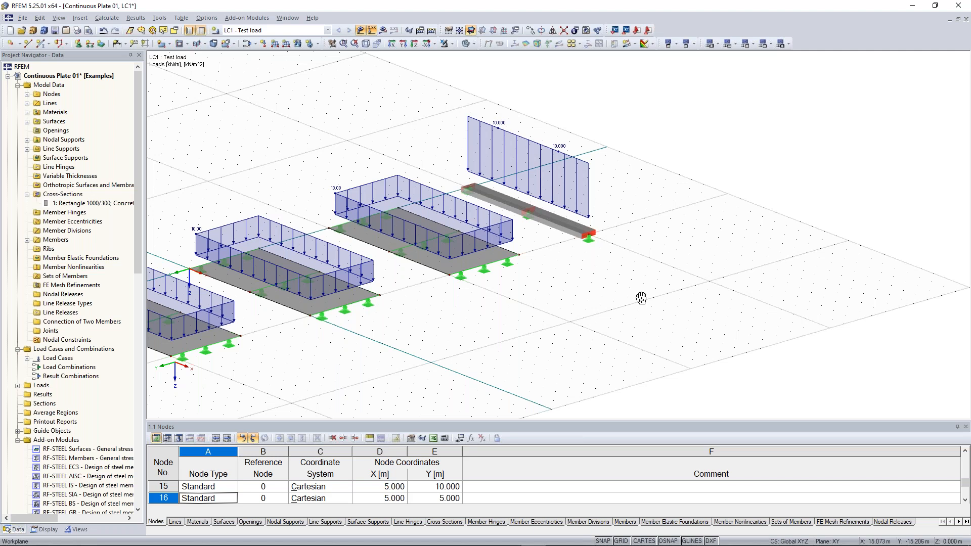
middle_click_drag(641, 298, 766, 280)
scroll(766, 280, "down", 3)
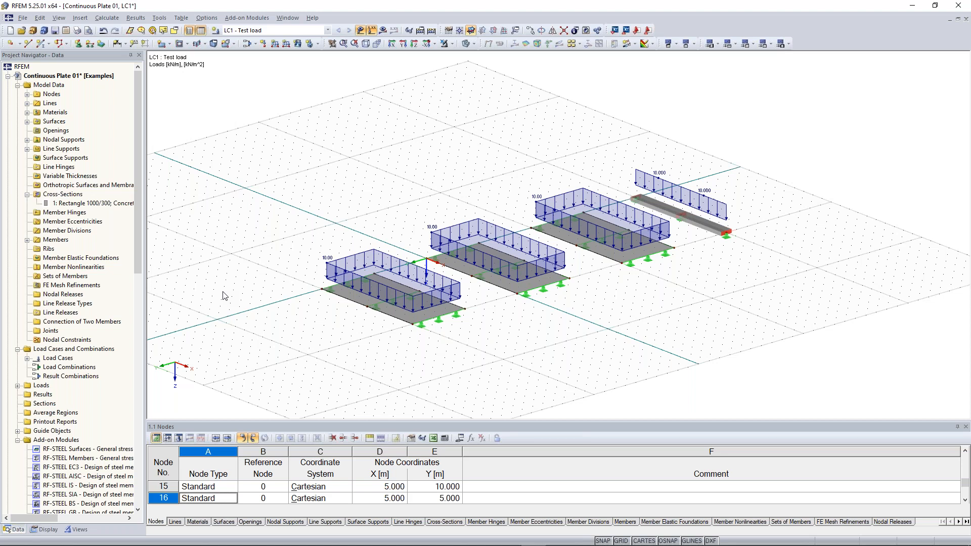
middle_click_drag(223, 296, 248, 295, "ctrl")
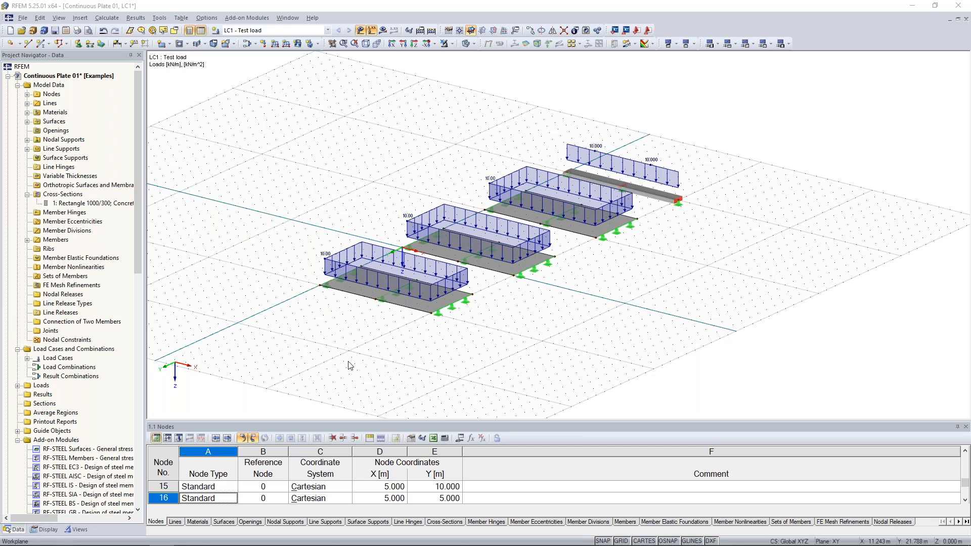
scroll(351, 365, "up", 2)
scroll(352, 352, "up", 3)
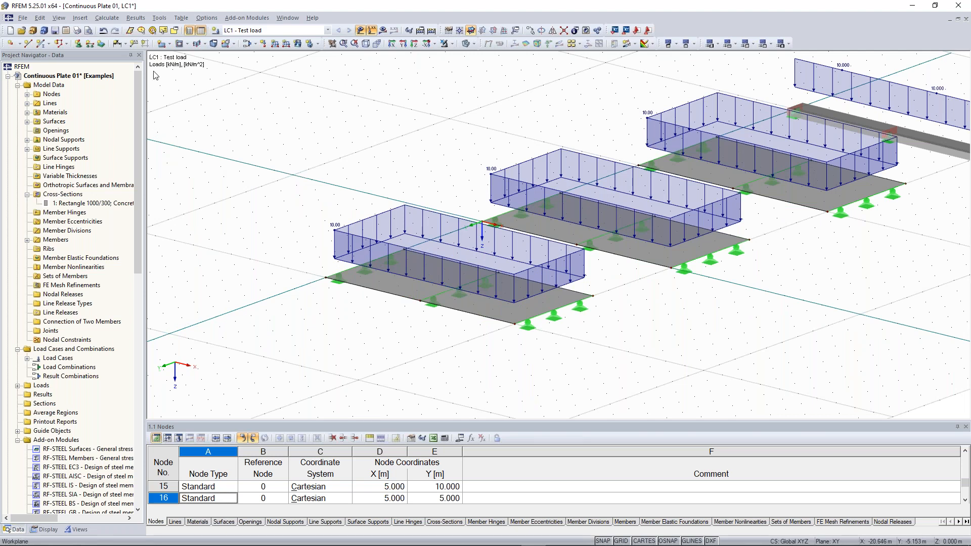
- Open FE Mesh Settings from the Calculate menu (0.500 m target element length)
left_click(105, 20)
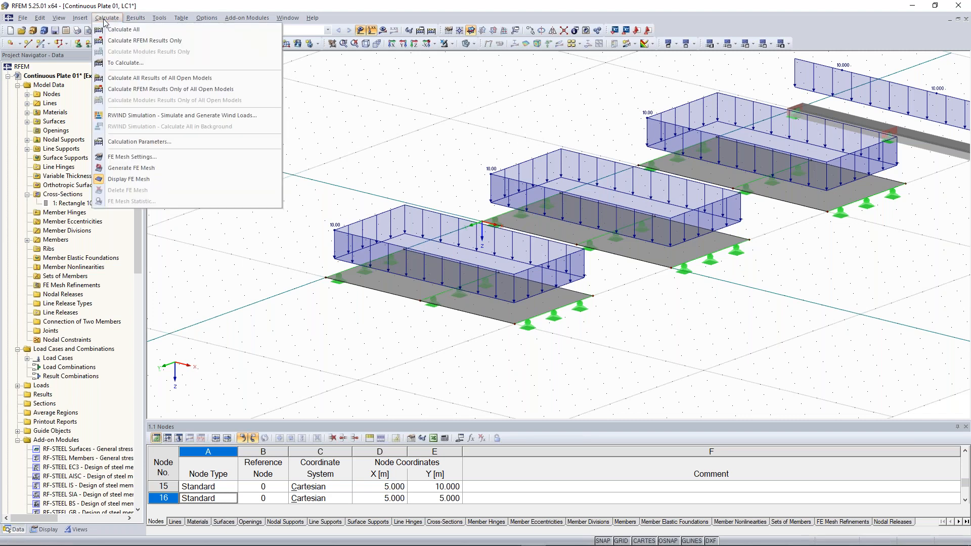
left_click(145, 158)
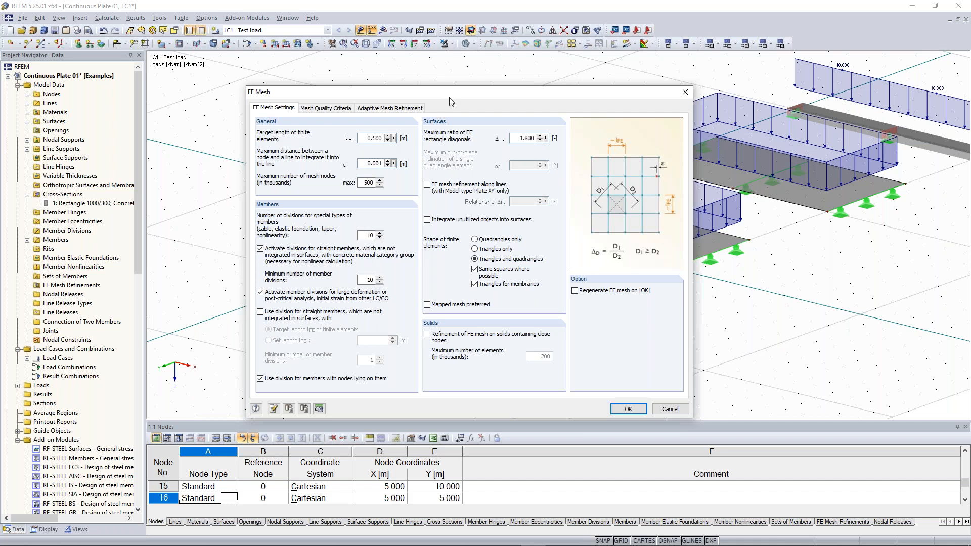
- Close the FE Mesh settings unchanged and open the FE Mesh Refinements context menu
left_click_drag(455, 95, 359, 303)
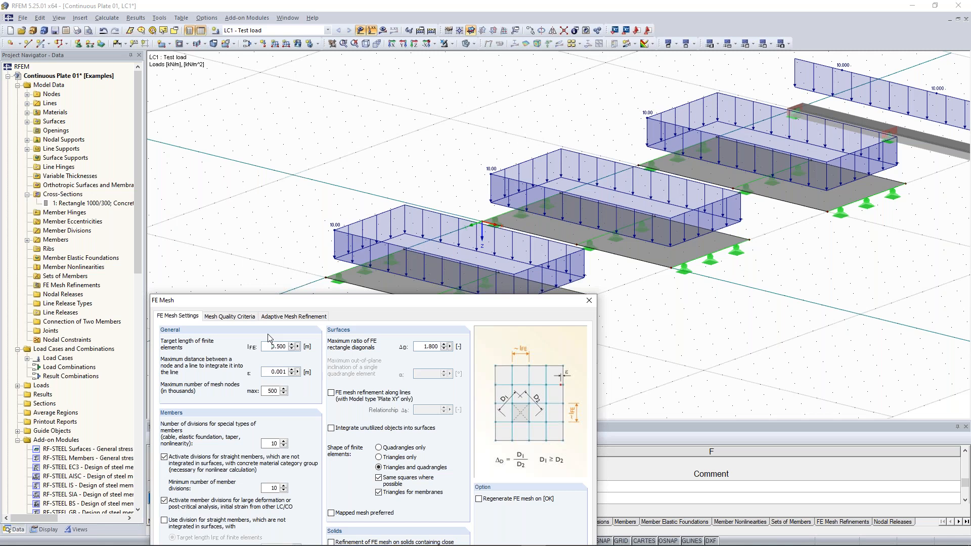
key("Escape")
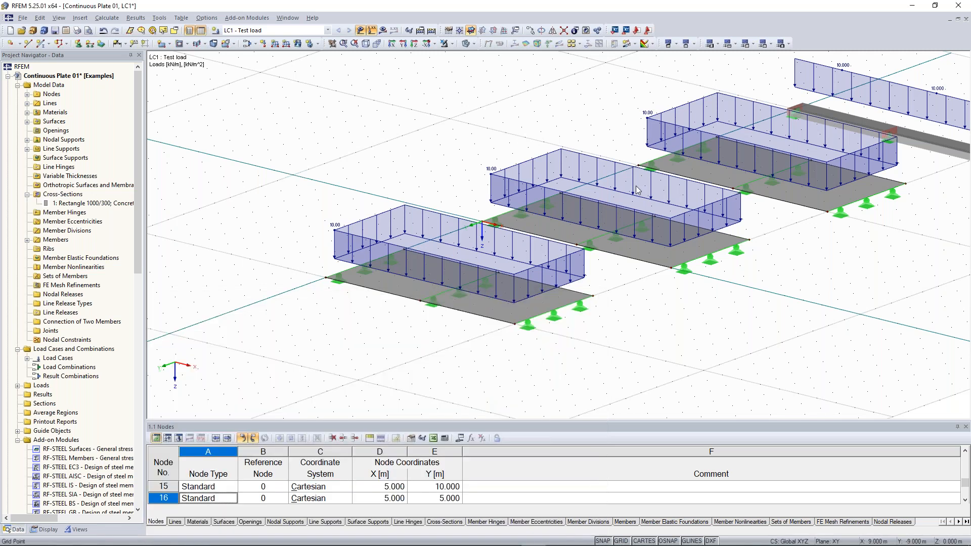
right_click(67, 286)
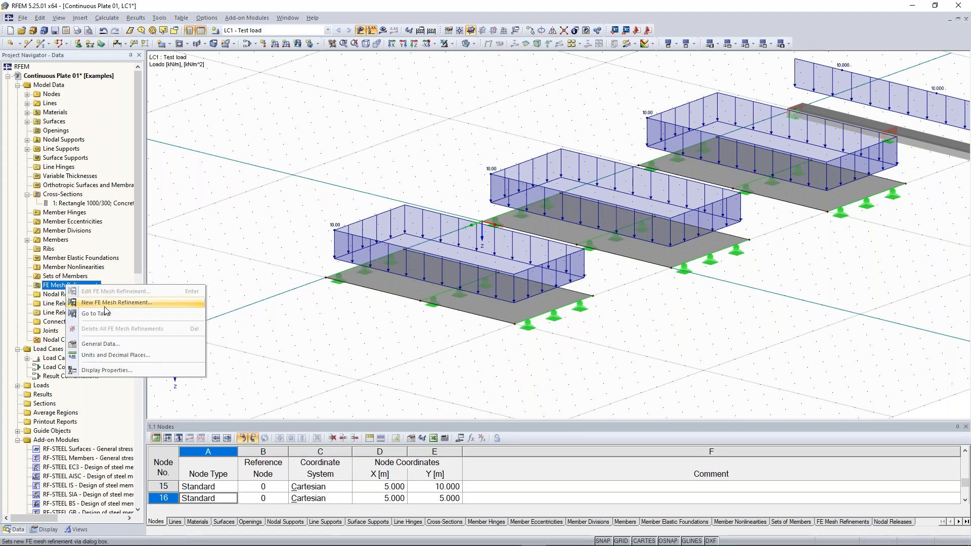
- Create surface-type FE mesh refinement 1 targeting surface 1, the front plate
left_click(132, 302)
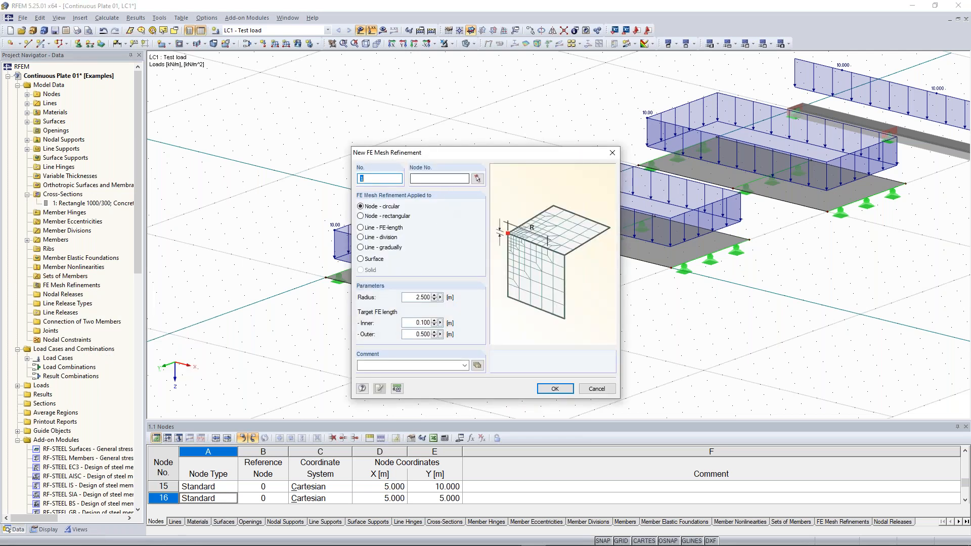
left_click(374, 259)
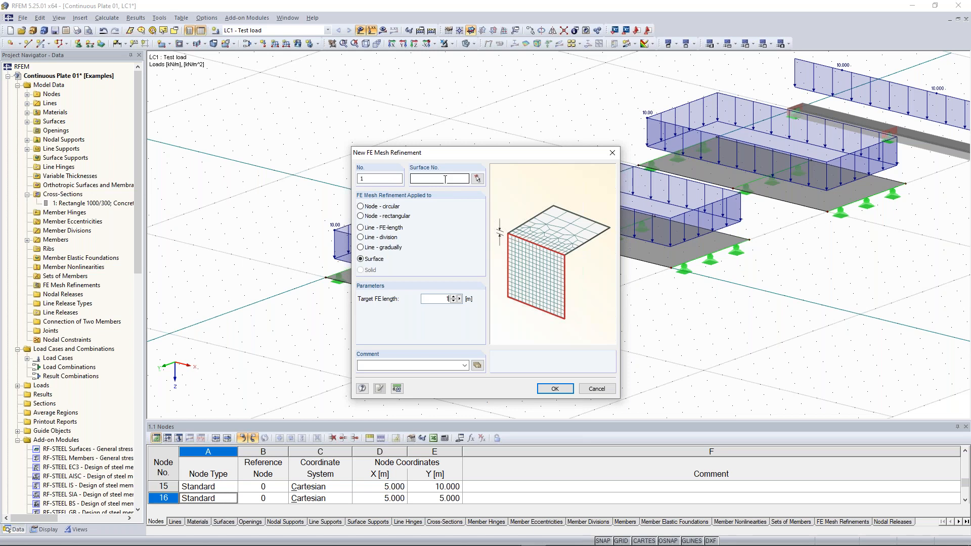
left_click(477, 178)
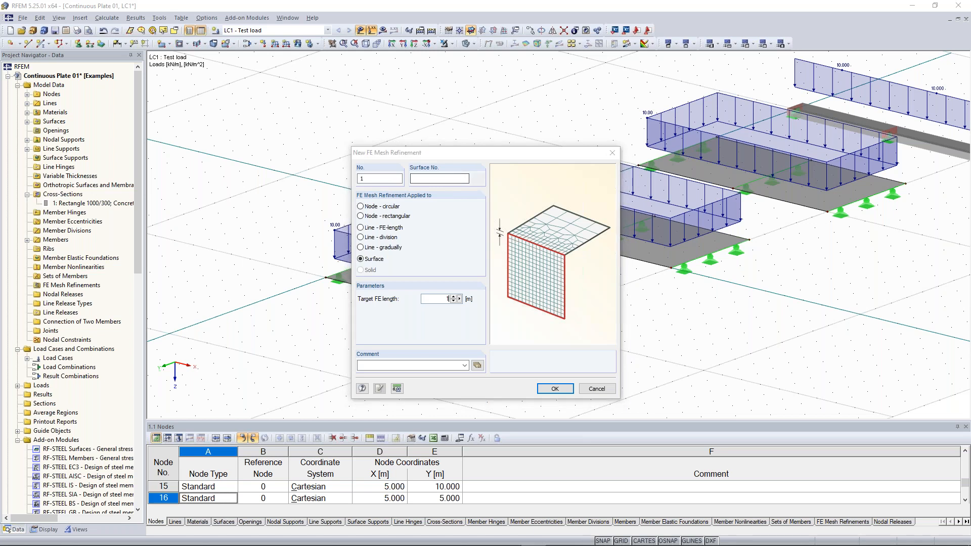
left_click(424, 291)
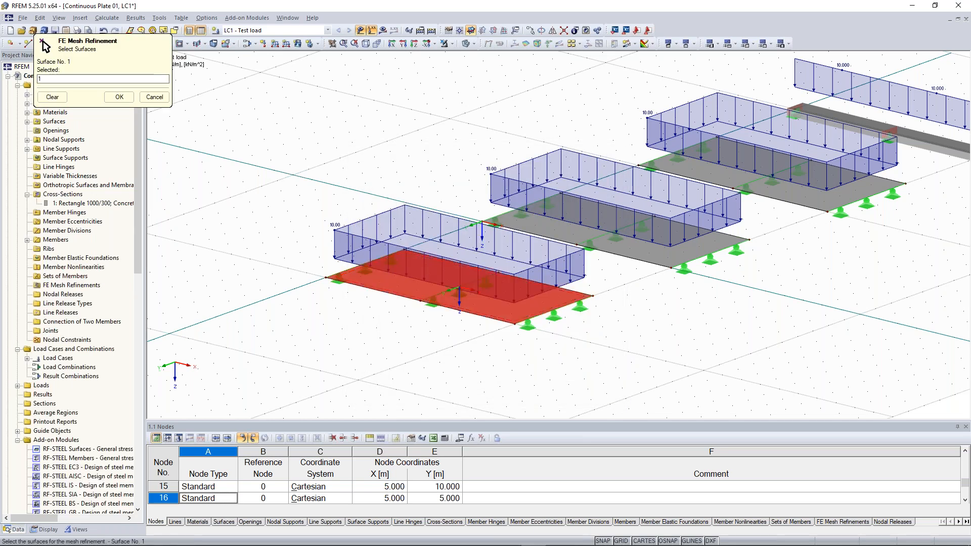
left_click(119, 97)
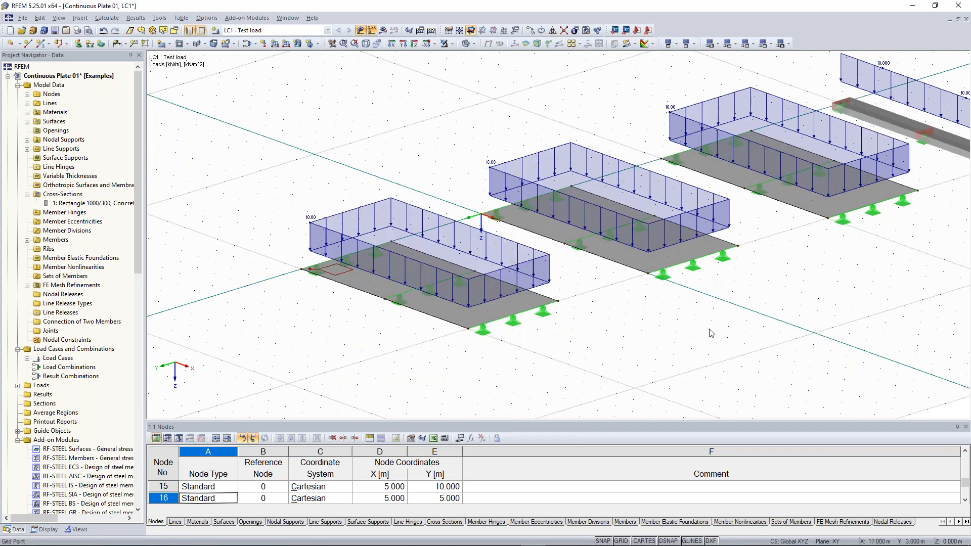
- Create FE mesh refinement 2 on surface 2, the middle plate, with 0.5 m target FE length
right_click(72, 286)
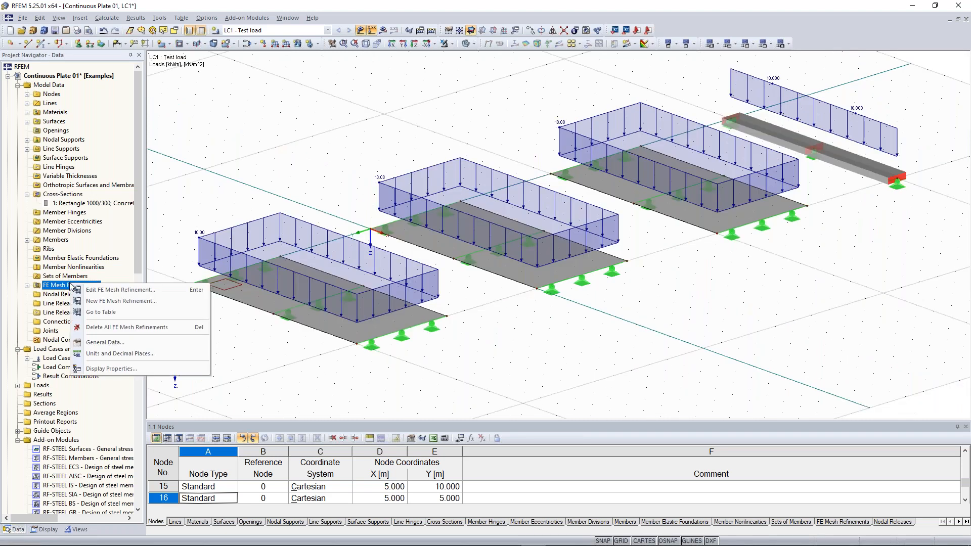
left_click(126, 302)
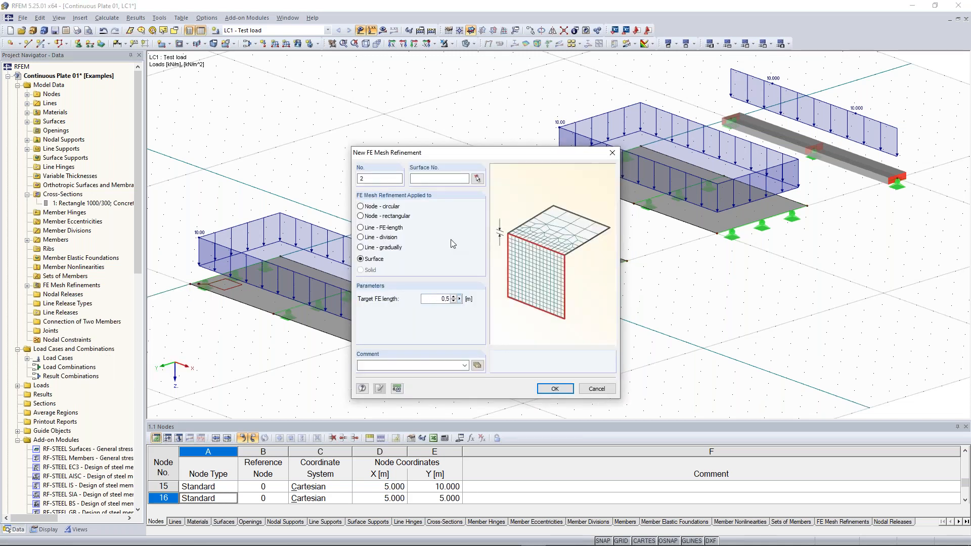
left_click(478, 179)
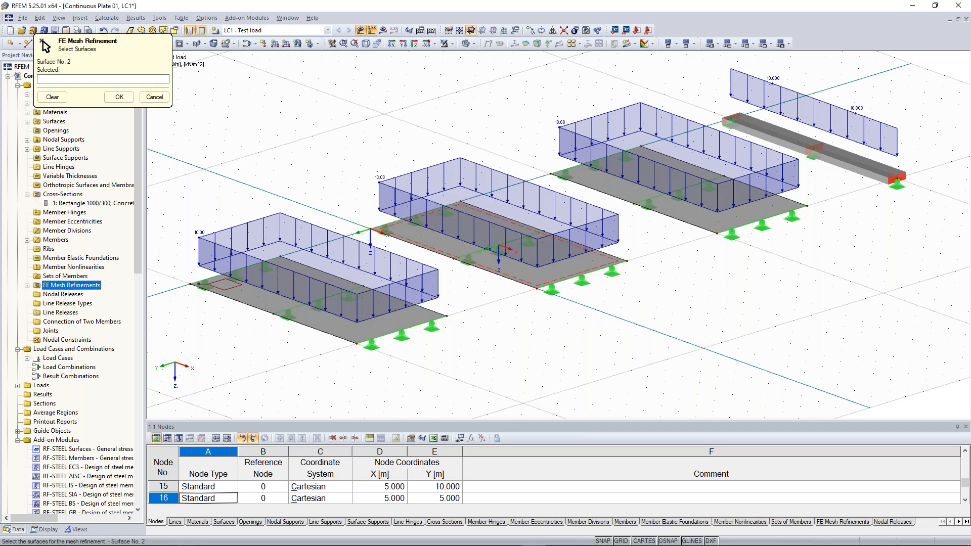
left_click(458, 263)
left_click(120, 96)
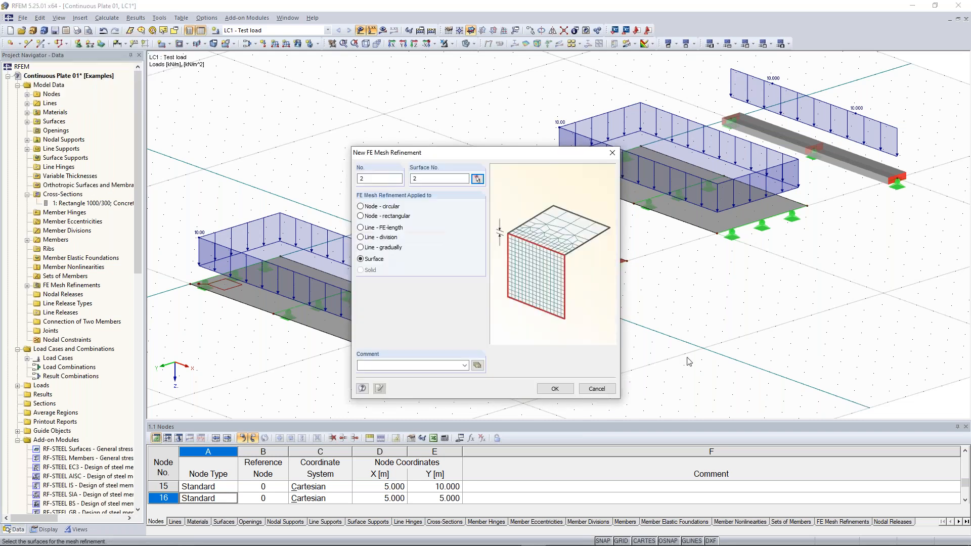
left_click(554, 387)
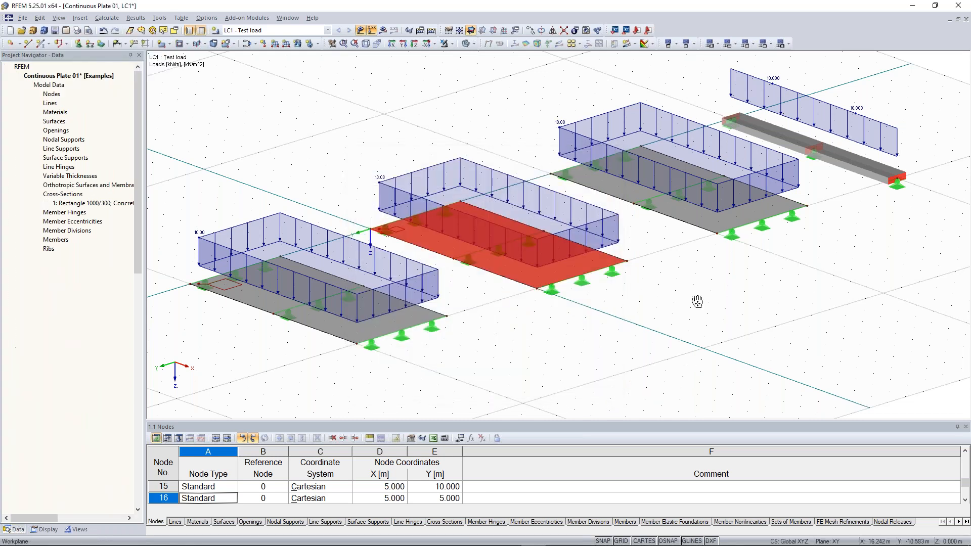
middle_click_drag(824, 271, 684, 303)
left_click(623, 272)
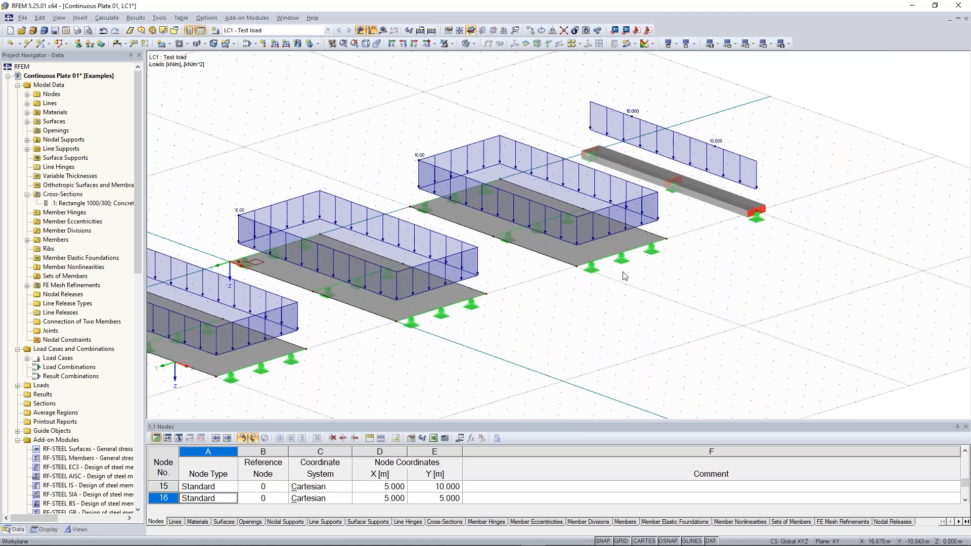
- Assign the right plate, surface 3, a new mesh refinement with 0.1 m target FE length
left_click(575, 267)
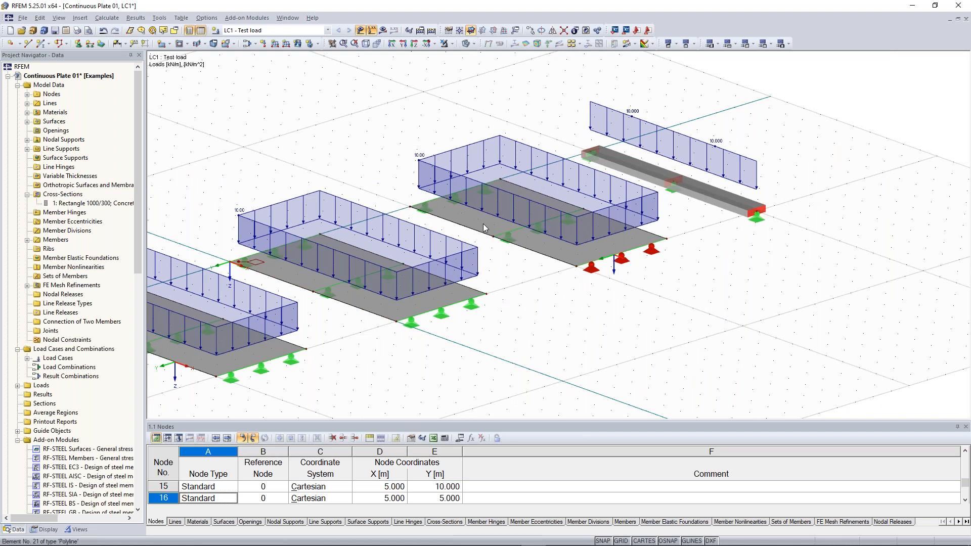
right_click(483, 226)
mouse_move(530, 262)
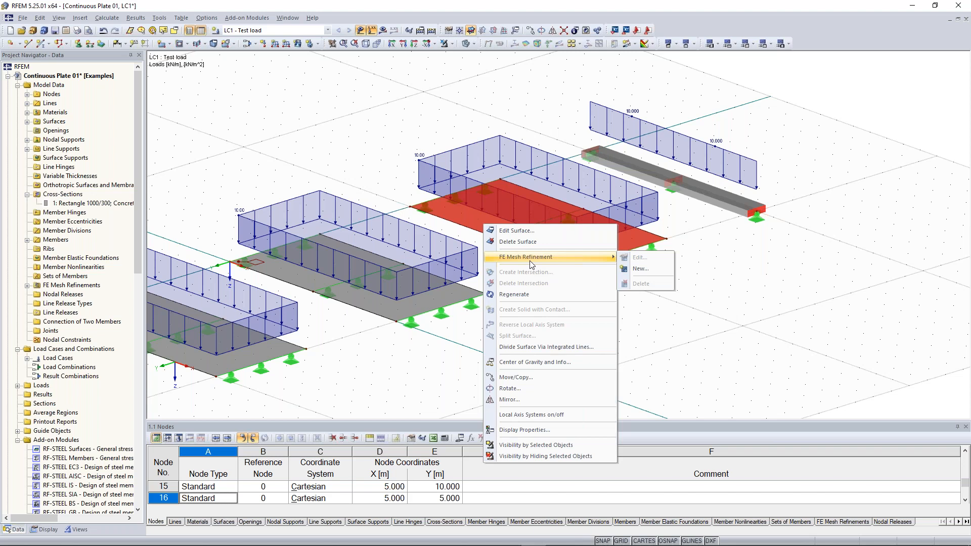
left_click(640, 269)
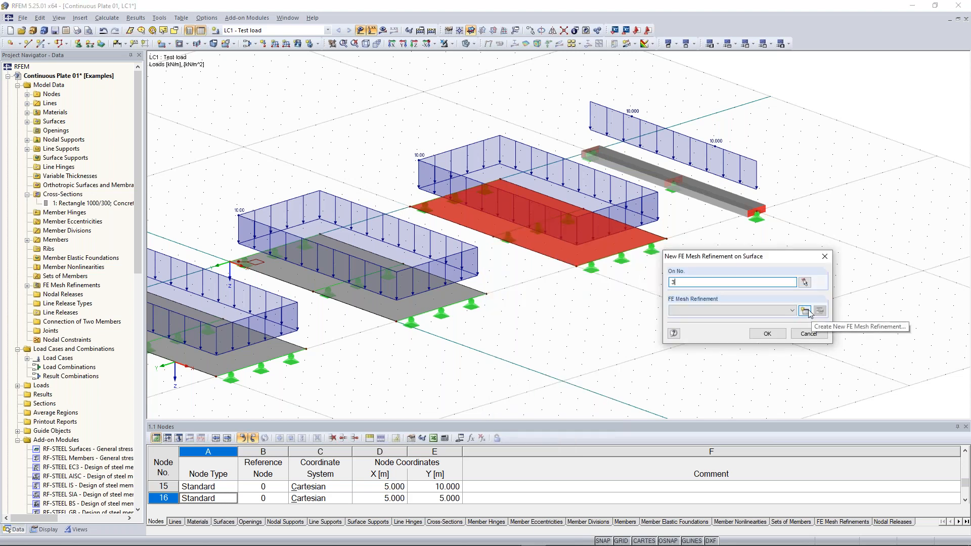
left_click(804, 310)
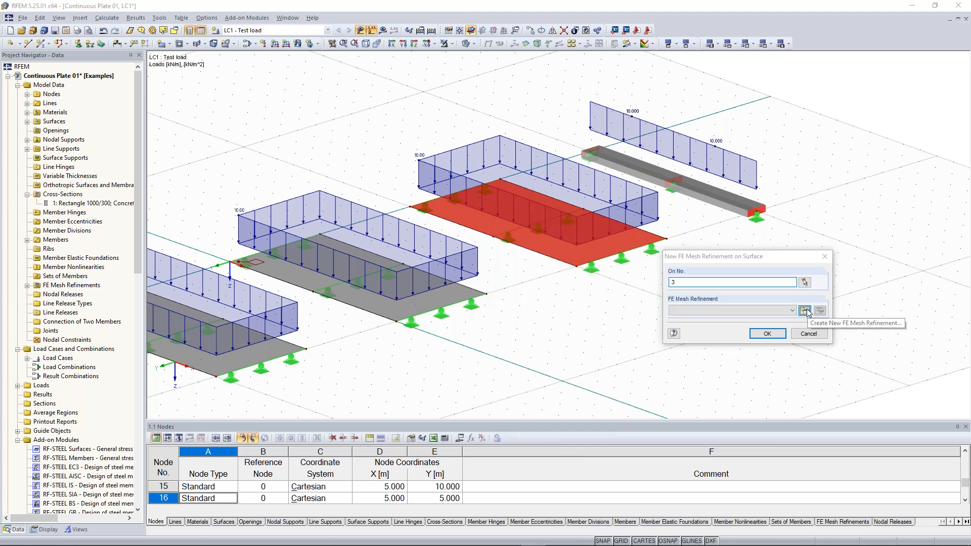
type("0,1")
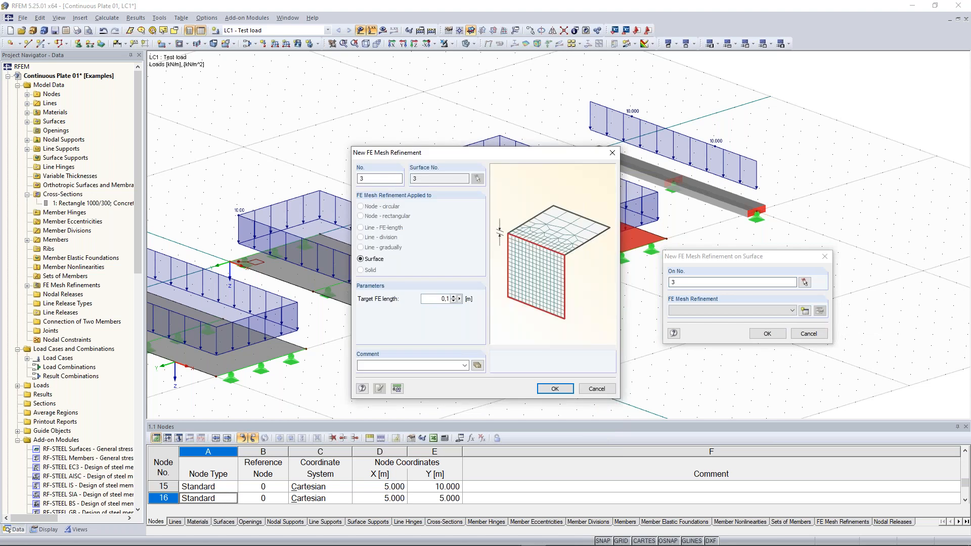
left_click(552, 388)
key("Return")
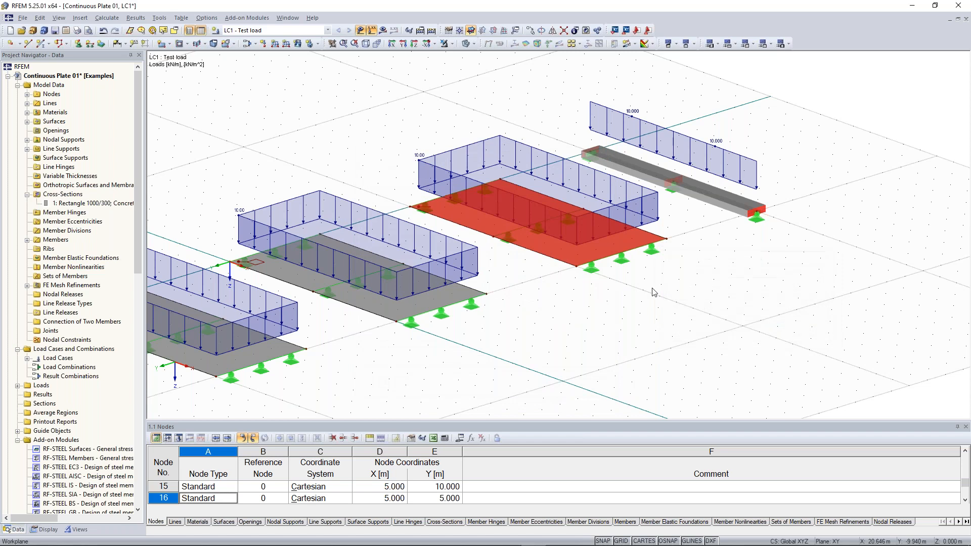
middle_click_drag(207, 247, 354, 248)
scroll(354, 249, "up", 1)
scroll(356, 253, "up", 5)
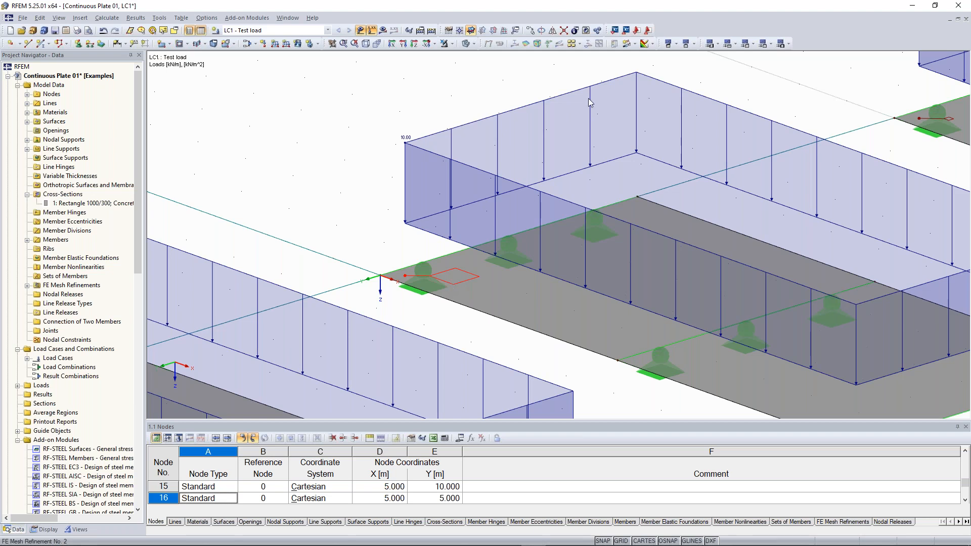
scroll(588, 99, "down", 4)
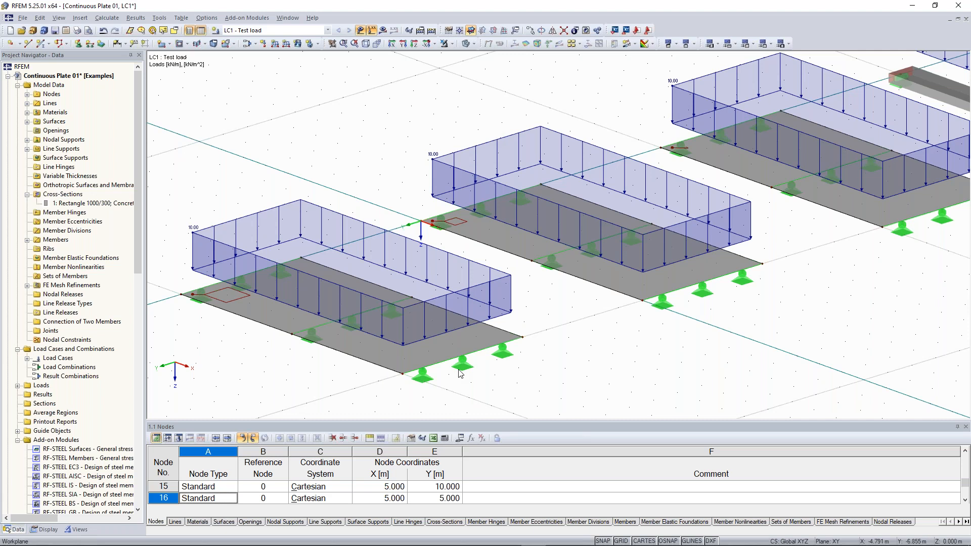
scroll(285, 300, "down", 2)
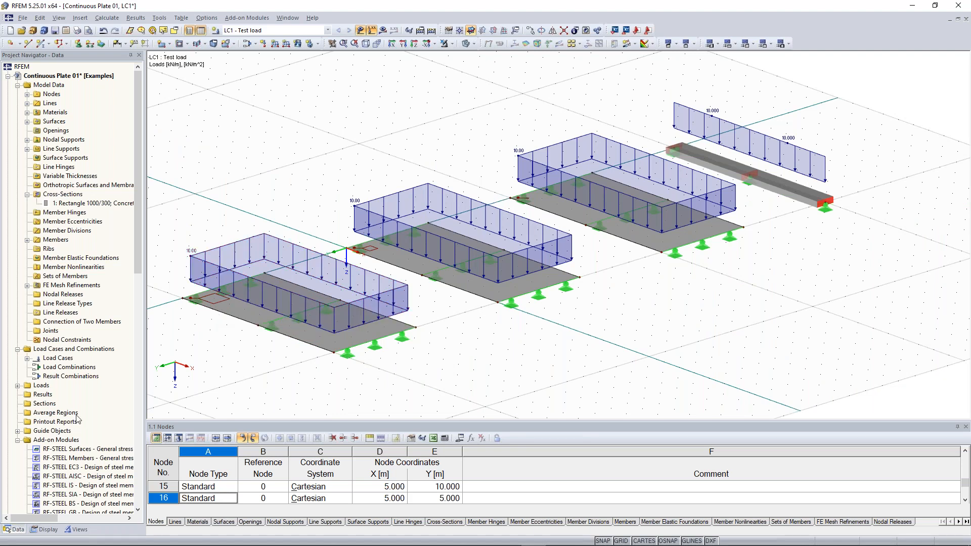
- Start a new section named 1-1 with result diagram plane Local in +z
right_click(49, 406)
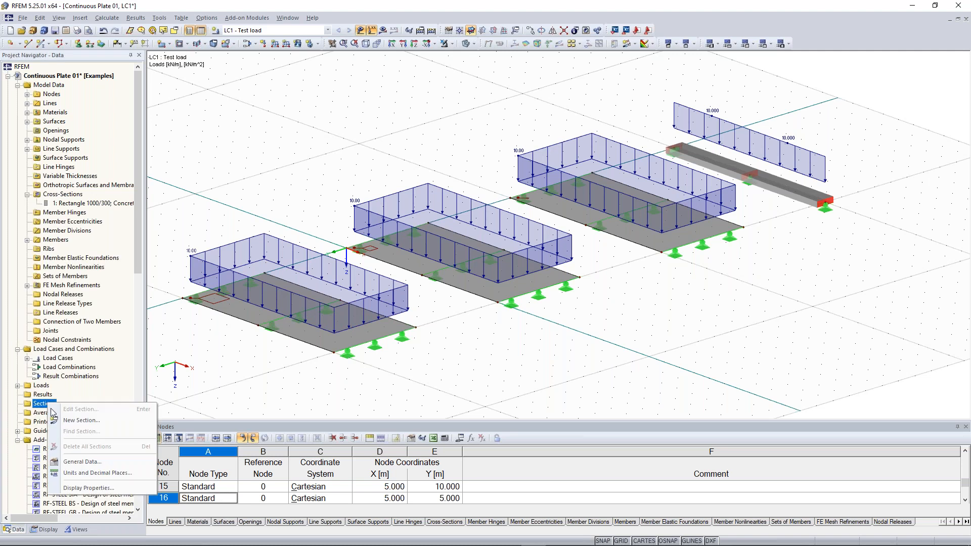
left_click(99, 422)
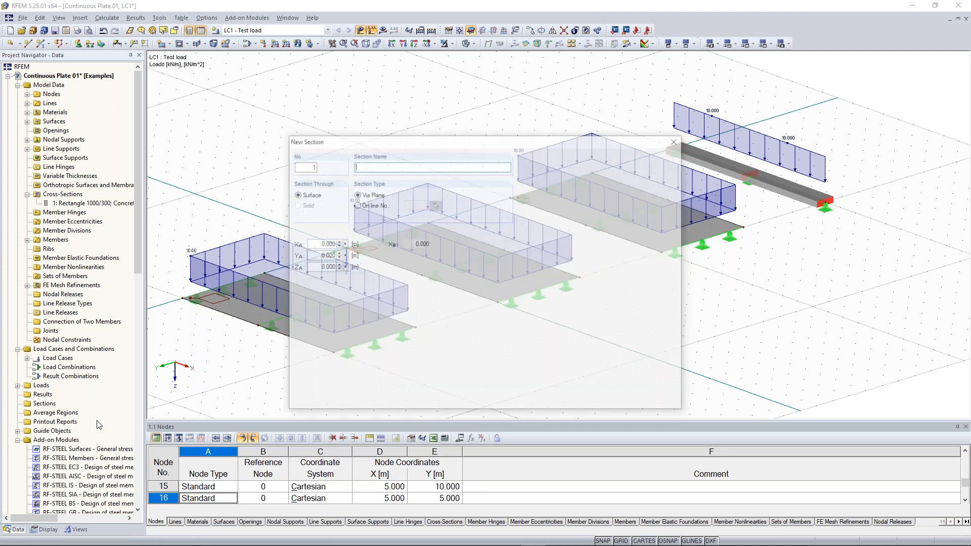
type("1-1")
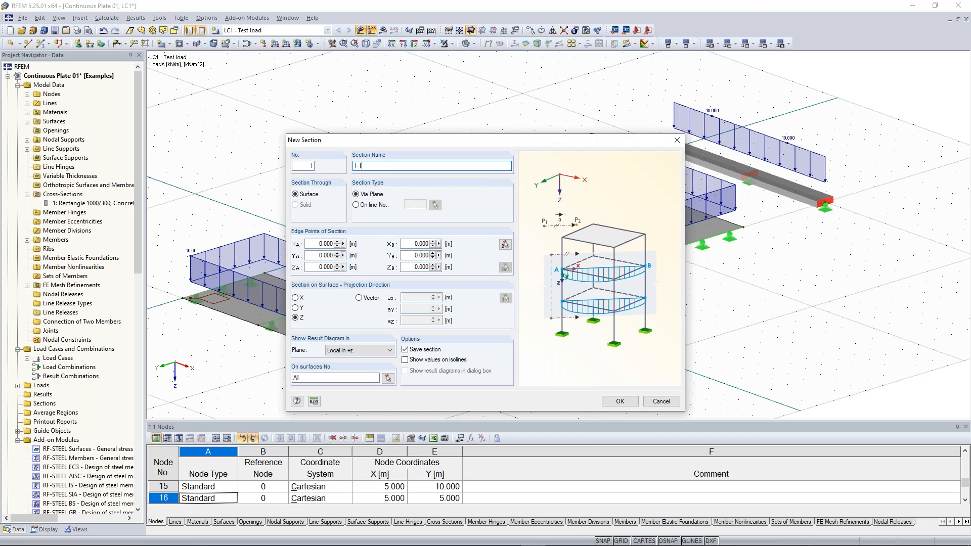
key("BackSpace")
key("BackSpace")
key("BackSpace")
type("A-A")
key("BackSpace")
key("BackSpace")
key("BackSpace")
type("1-1")
left_click(302, 322)
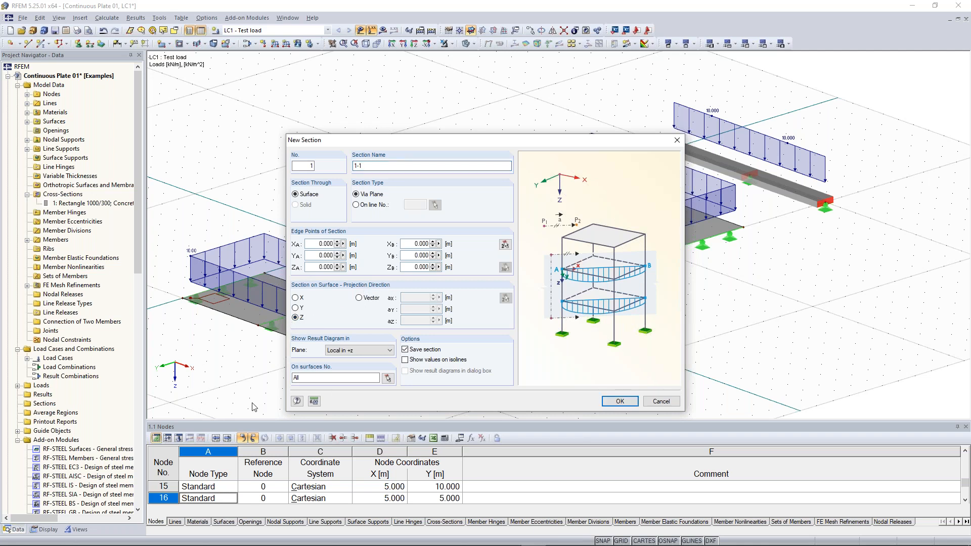
left_click(348, 351)
left_click(352, 355)
- Place section 1-1 on surface 1 from X 0 to X 10 m at Y 7.5 m
left_click(388, 378)
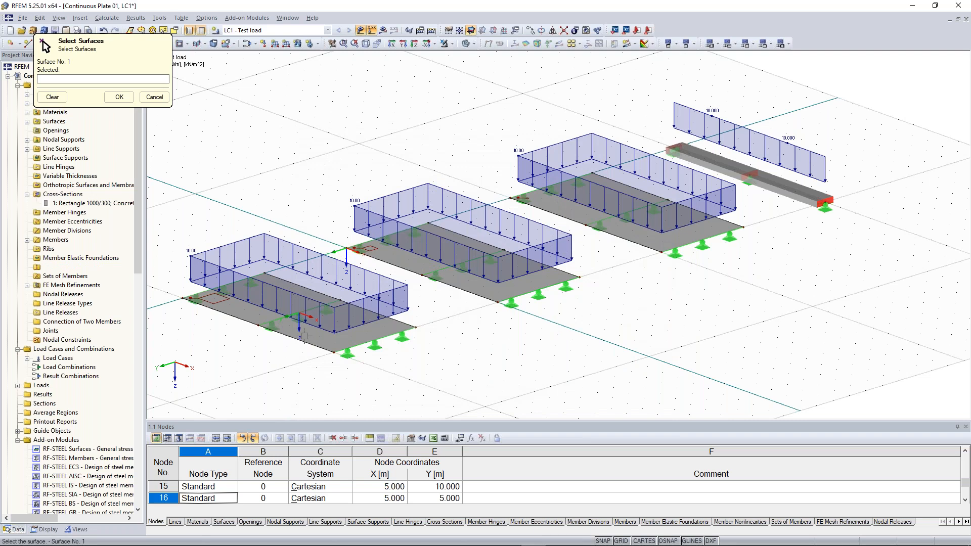
left_click(303, 335)
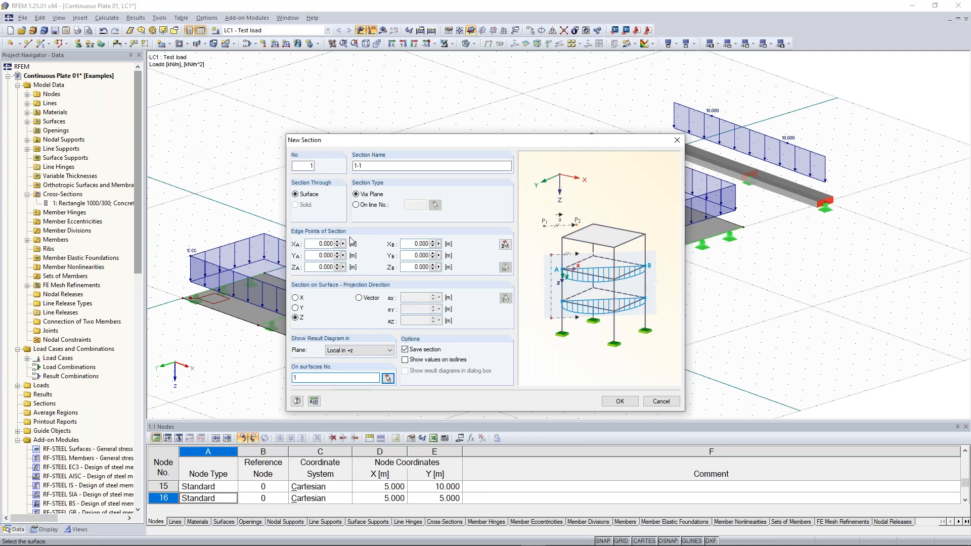
left_click(504, 244)
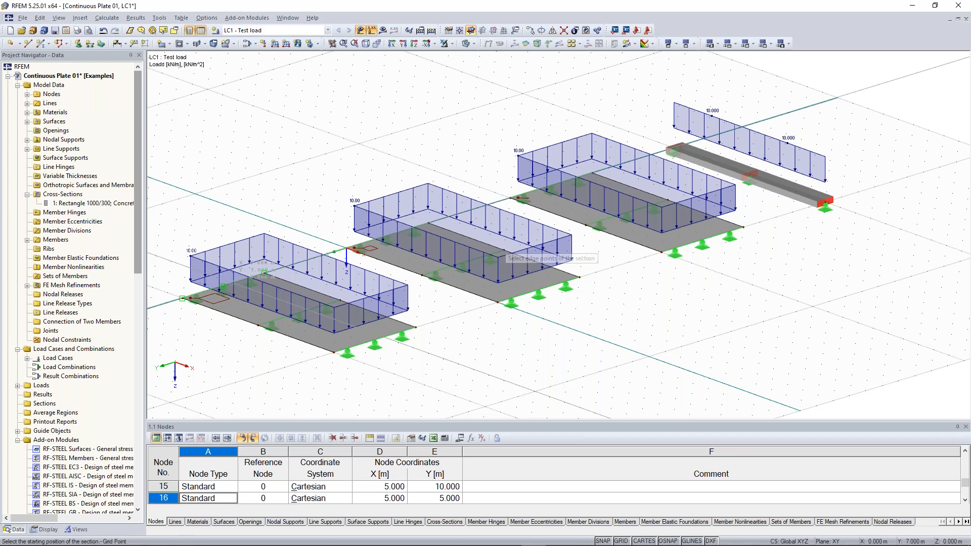
left_click(182, 298)
left_click(374, 340)
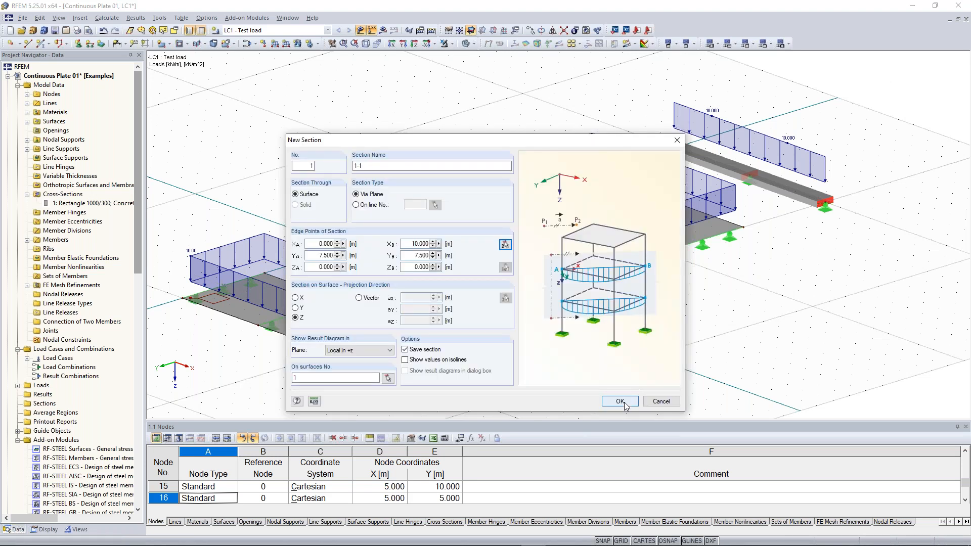
left_click(621, 402)
middle_click_drag(361, 323, 387, 305)
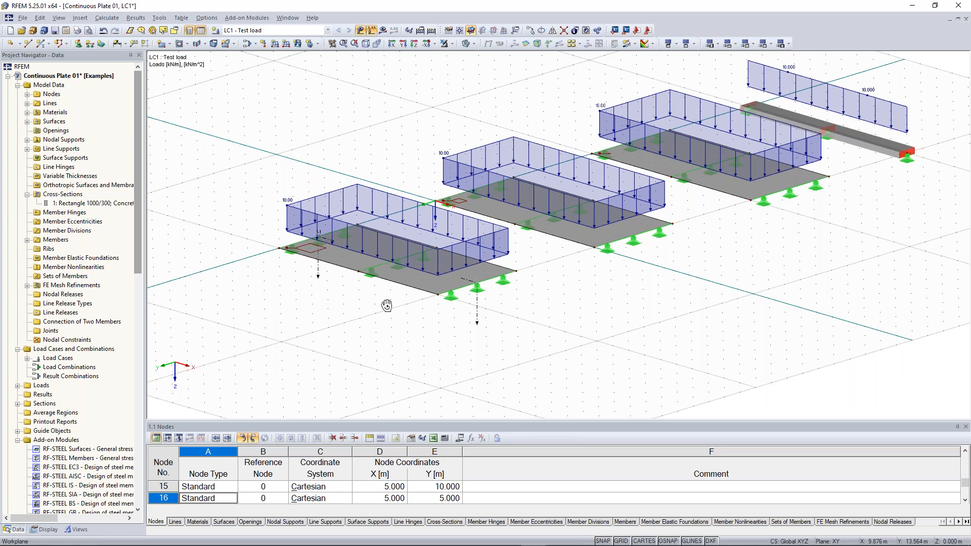
- Select section 1-1 and place copies of it on the middle and third plates
middle_click_drag(386, 306, 398, 301, "ctrl")
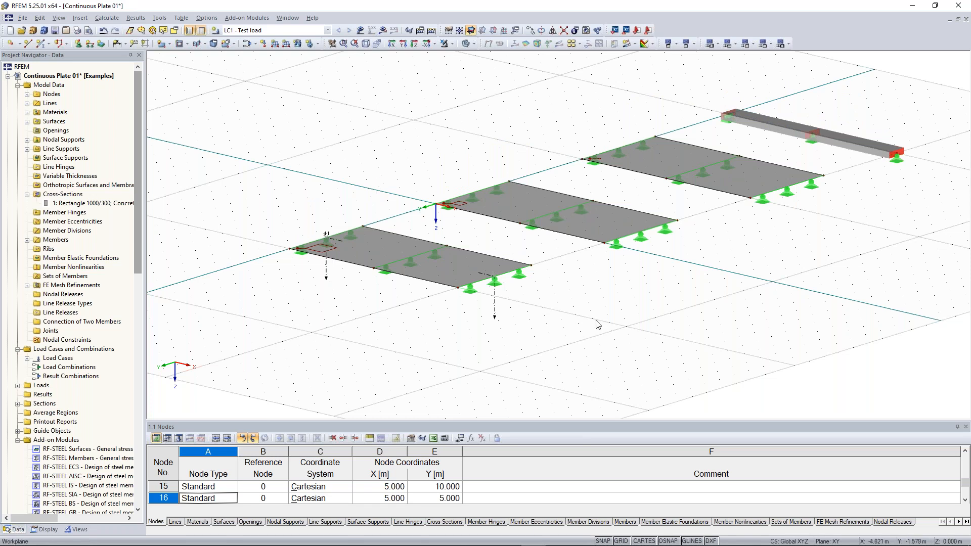
middle_click_drag(596, 322, 624, 344)
double_click(523, 324)
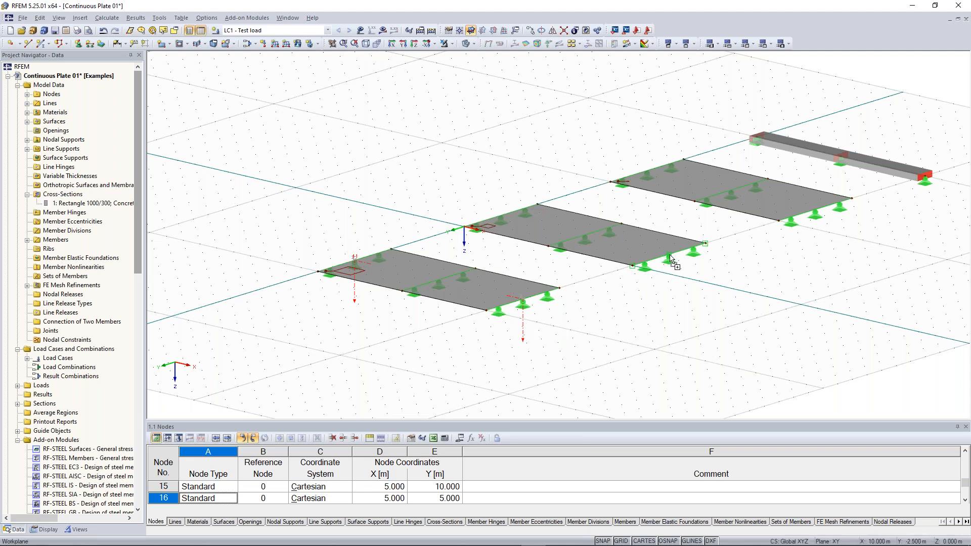
left_click_drag(669, 255, 669, 255, "ctrl")
middle_click_drag(639, 339, 523, 391)
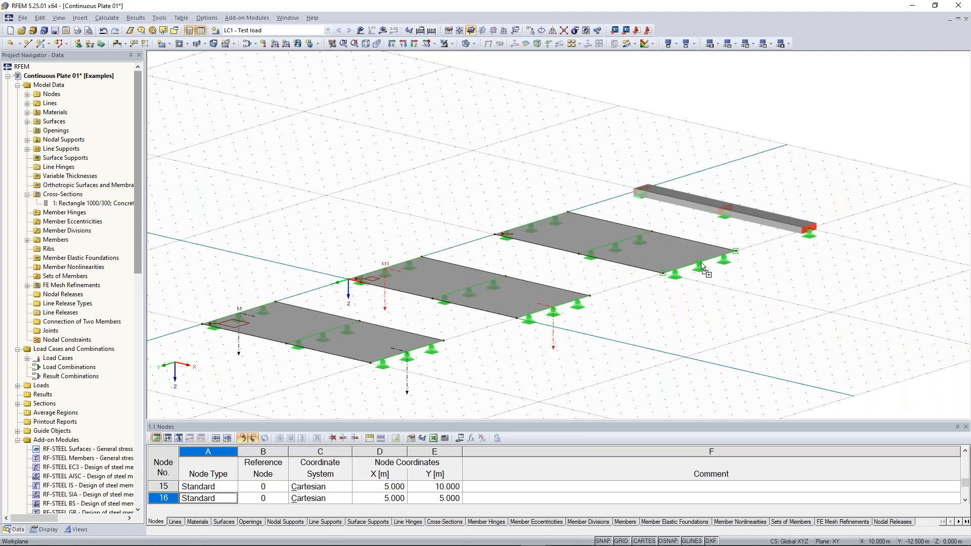
left_click_drag(701, 263, 701, 263, "ctrl")
- Rename the middle plate's copied section to 2-2 on surface 2
double_click(553, 327)
left_click_drag(368, 166, 353, 166)
type("2-2")
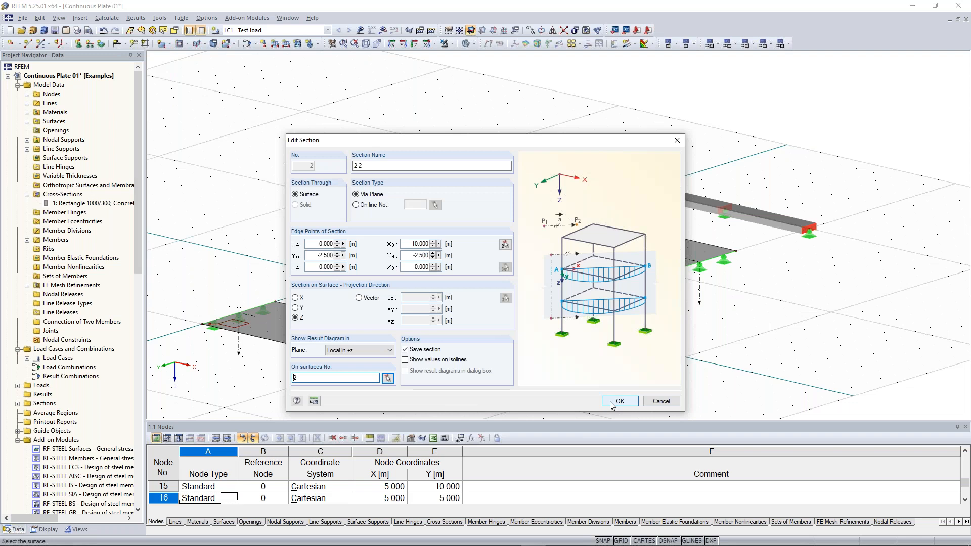
left_click(612, 404)
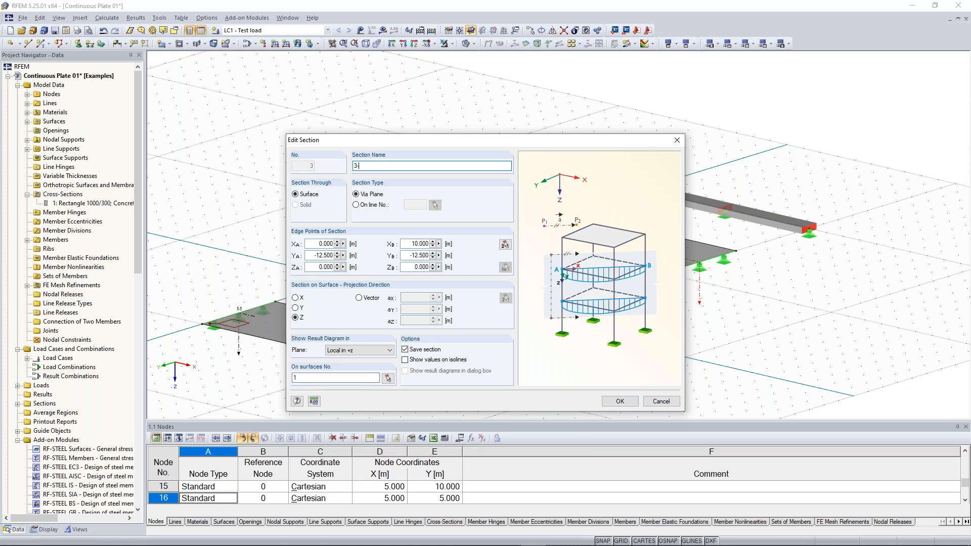
- Rename the third plate's section to 3-3 and assign it to surface 3
type("-3")
left_click(387, 378)
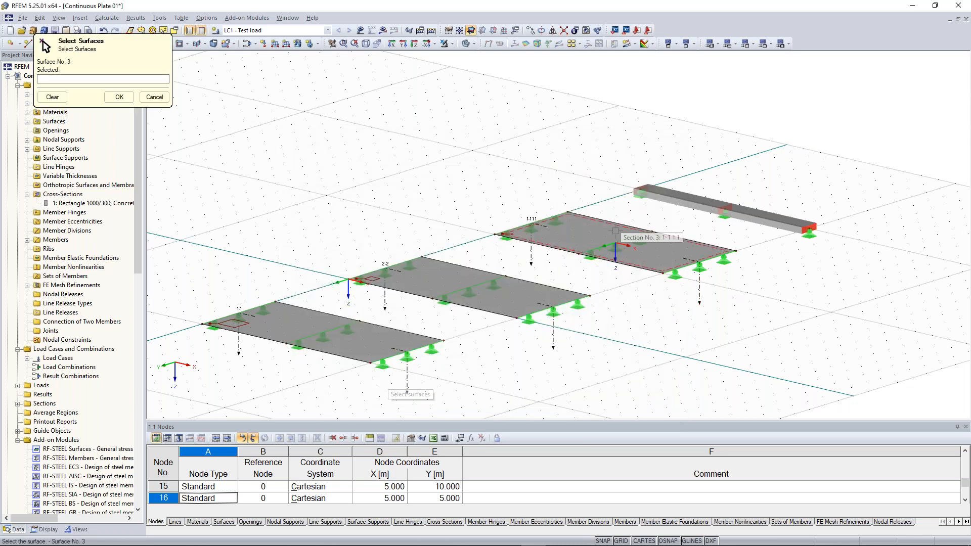
left_click(612, 230)
left_click(119, 96)
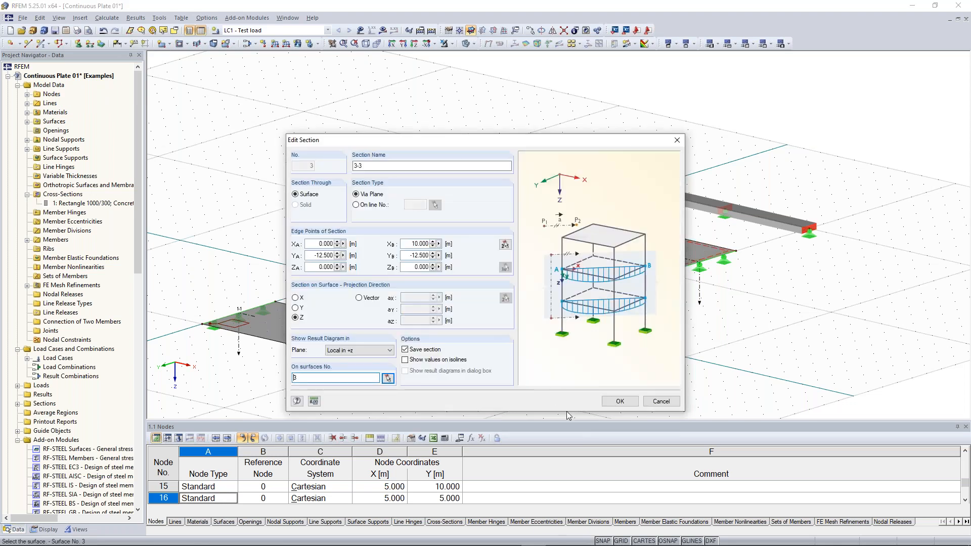
left_click(620, 401)
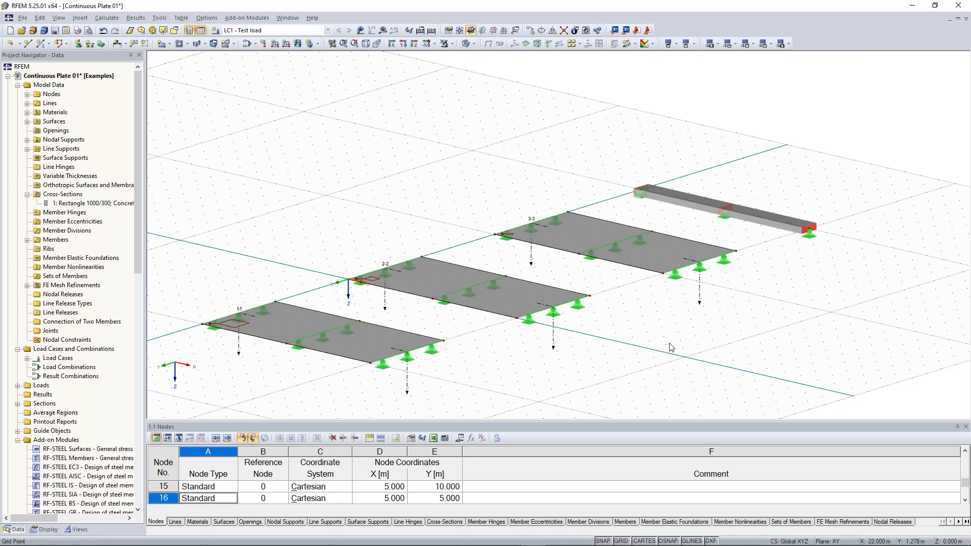
- Rotate the model view and show the Calculate menu commands
middle_click_drag(669, 343, 644, 343, "ctrl")
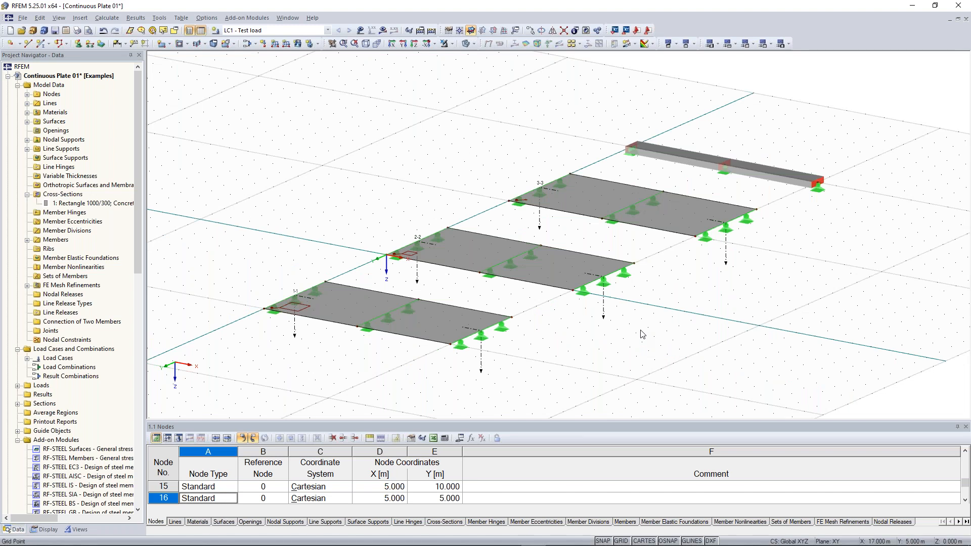
left_click(430, 33)
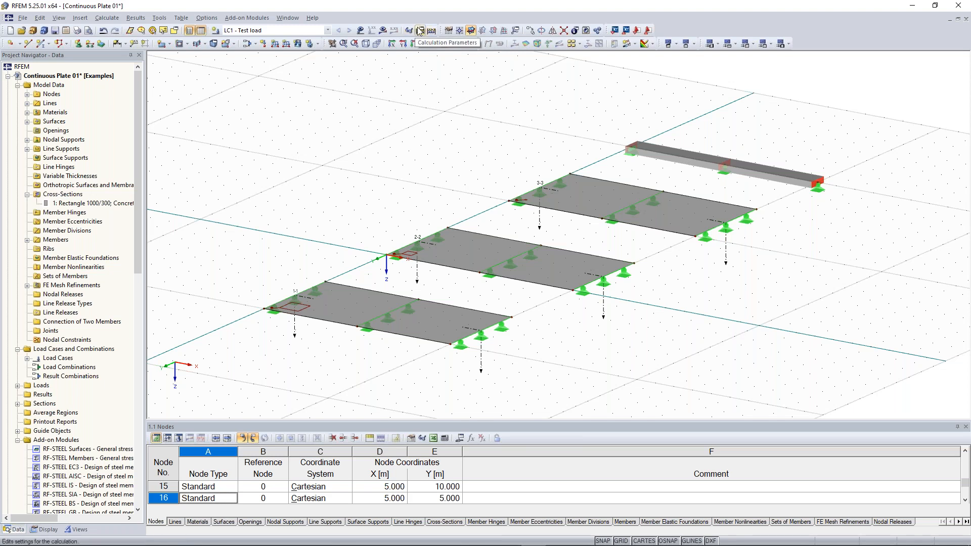
left_click(109, 18)
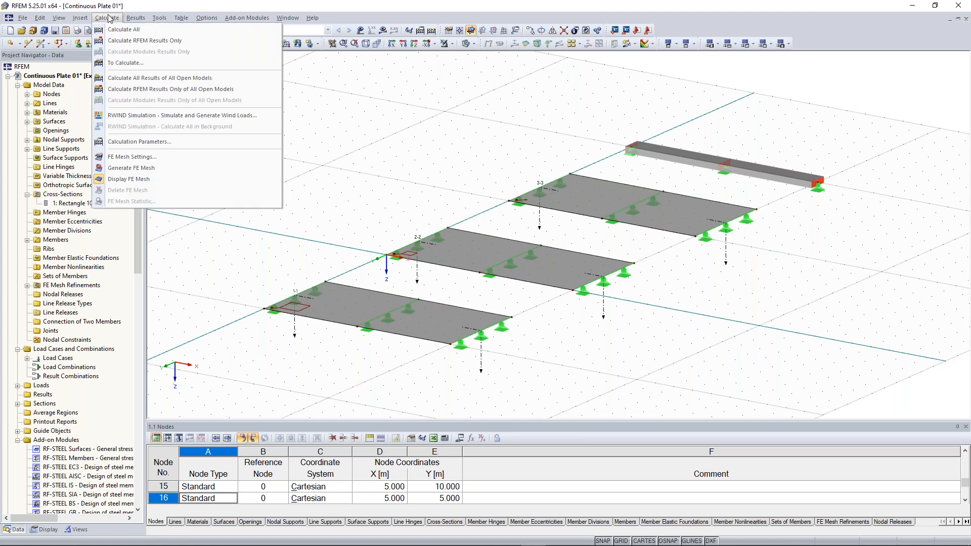
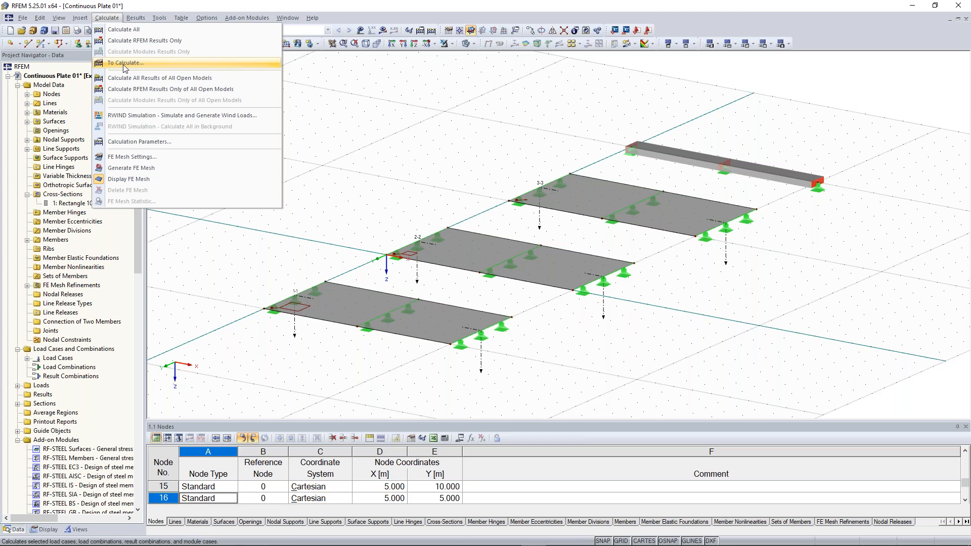
- Run Calculate All so LC1 global deformations (max 0.5 mm) appear on the plates and beam
left_click(352, 104)
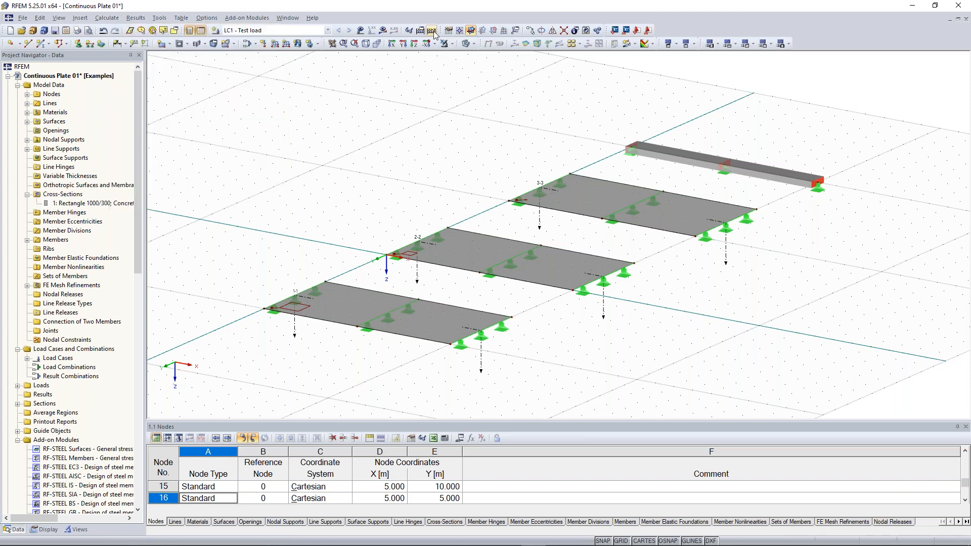
left_click(432, 31)
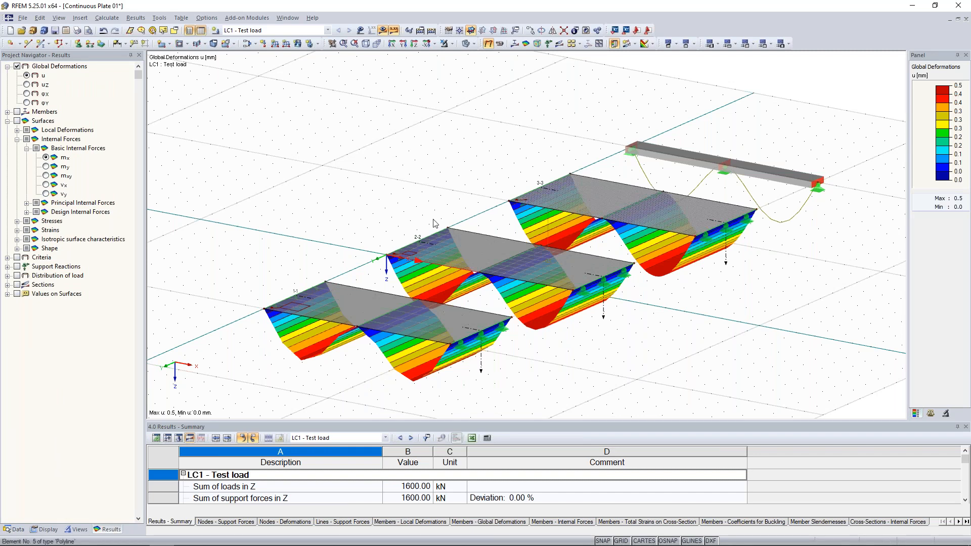
- Switch to wireframe display and zoom in to inspect the 0.5 mm midspan plate sag
middle_click_drag(334, 206, 368, 163)
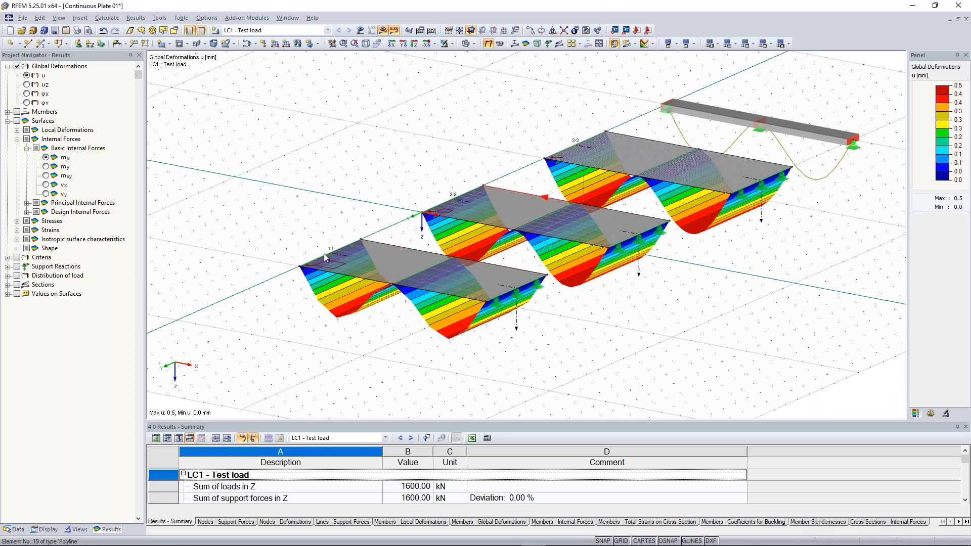
scroll(323, 253, "up", 1)
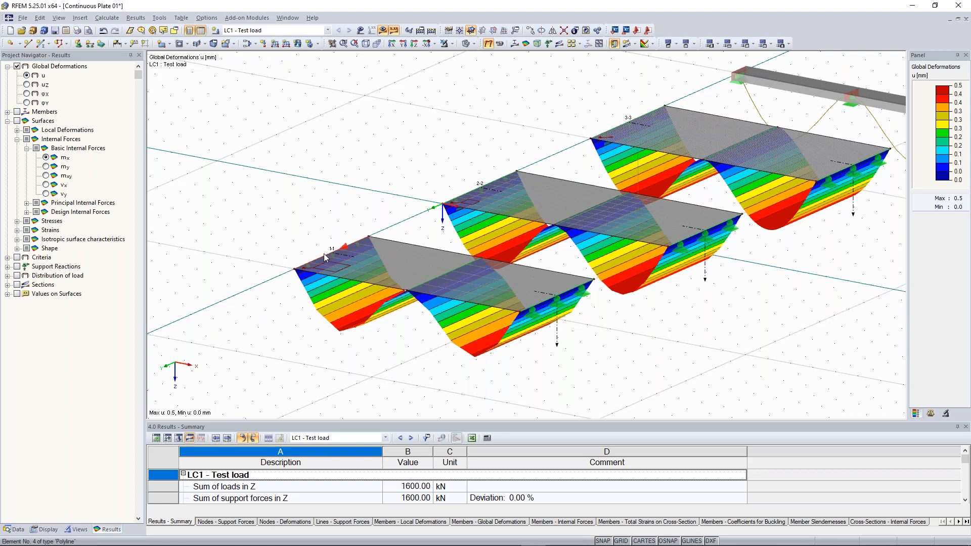
scroll(324, 254, "up", 1)
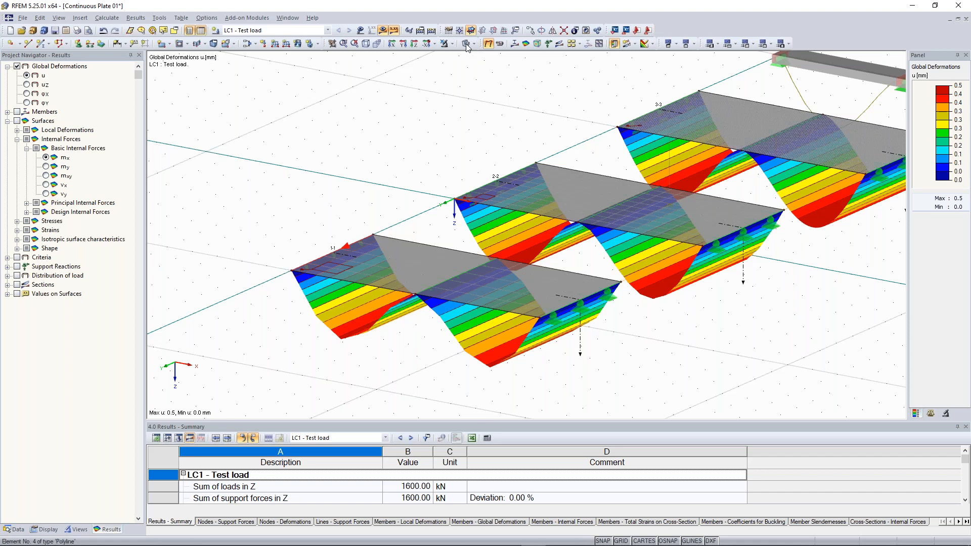
left_click(465, 44)
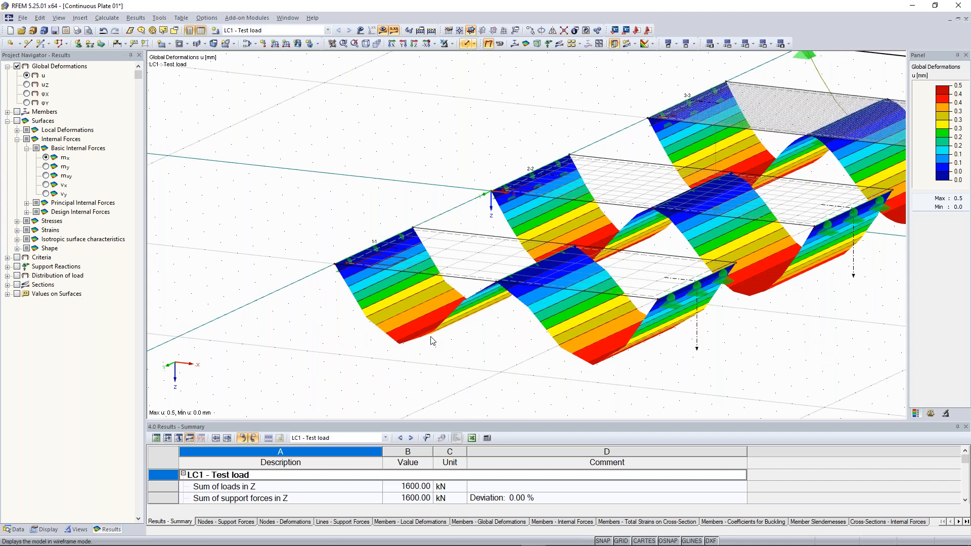
scroll(432, 341, "up", 5)
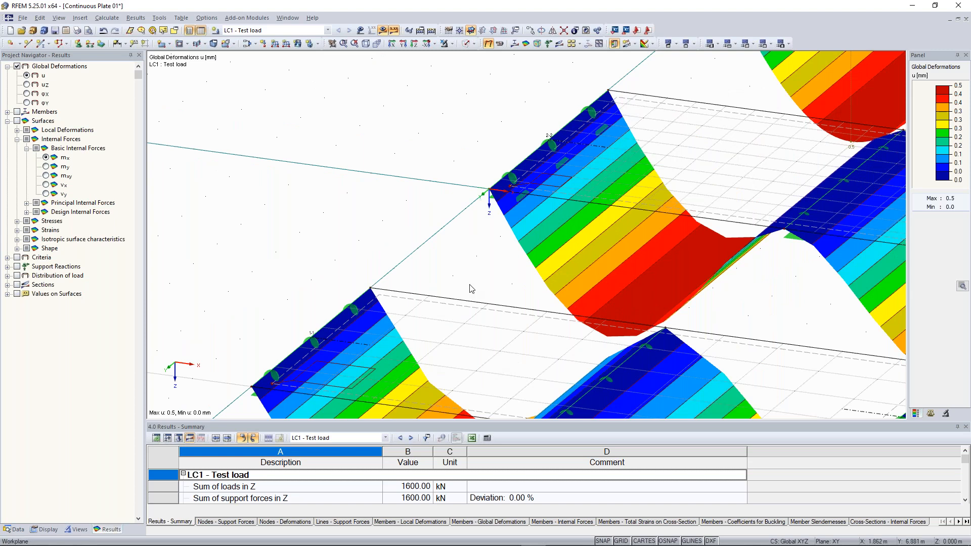
scroll(480, 256, "up", 3)
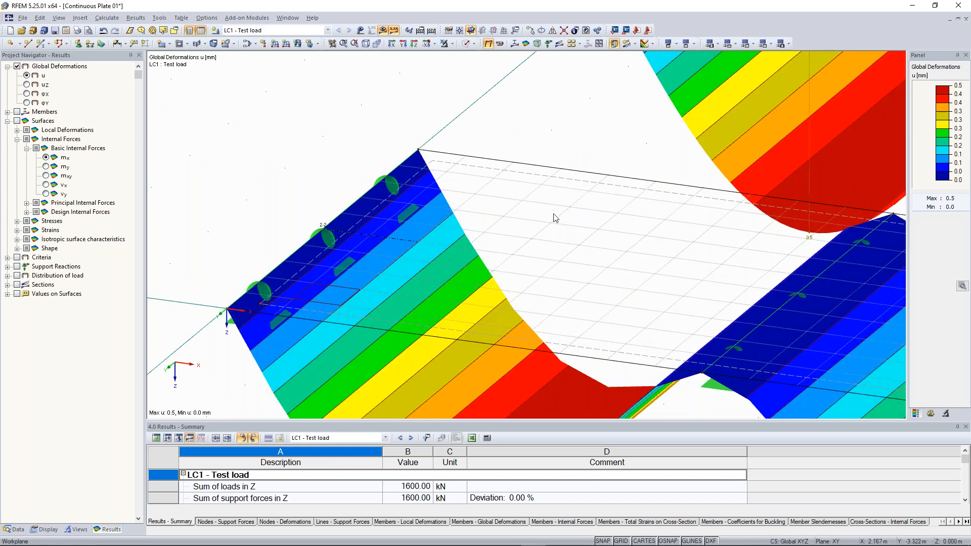
scroll(565, 223, "down", 2)
scroll(565, 223, "down", 2)
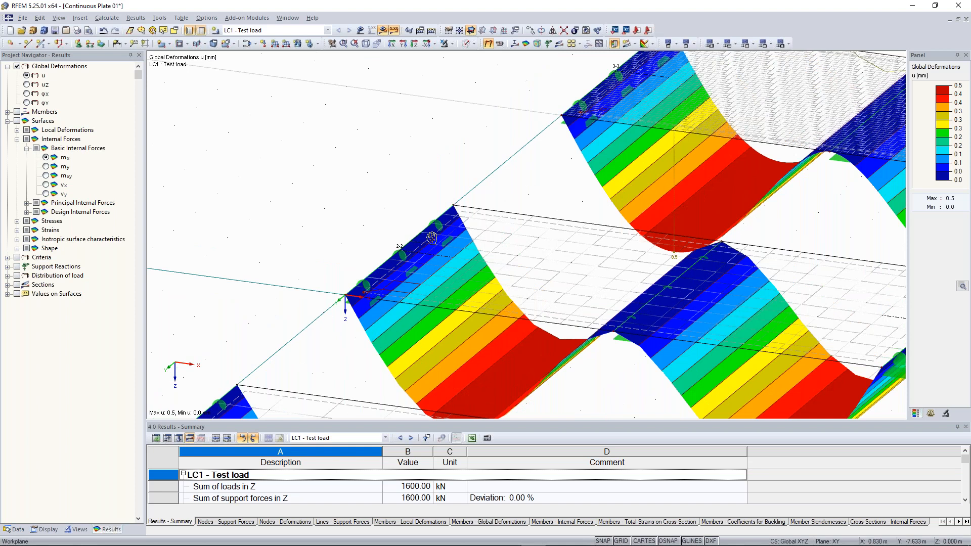
scroll(440, 227, "up", 3)
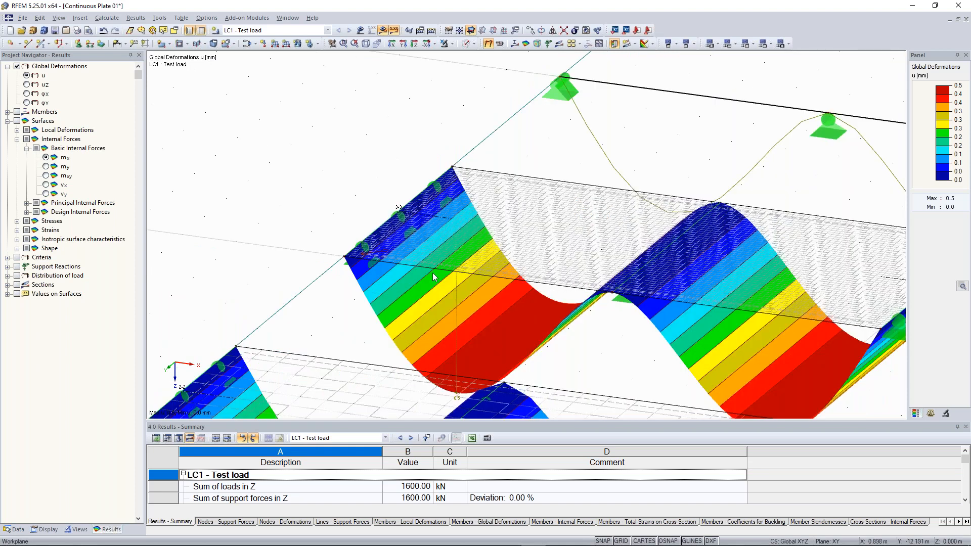
scroll(433, 276, "up", 3)
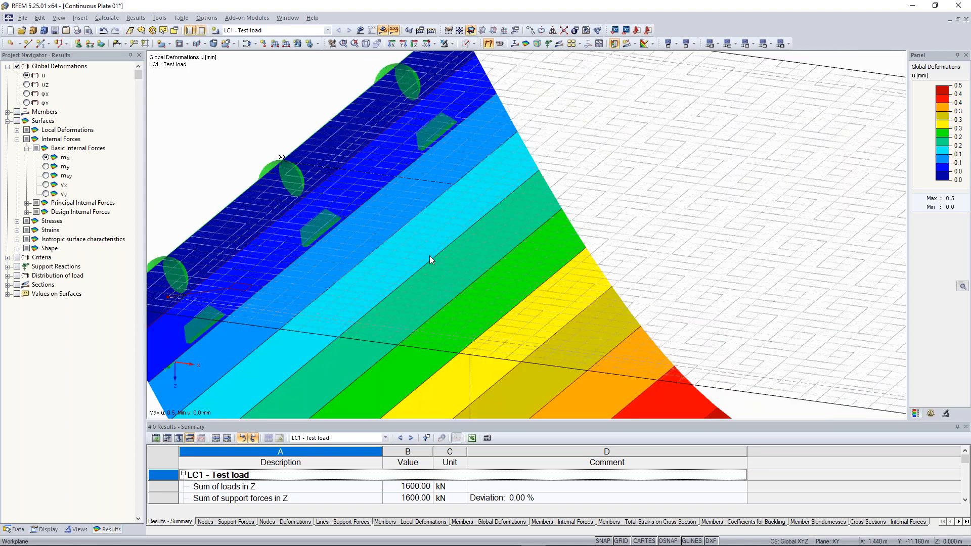
scroll(326, 309, "down", 3)
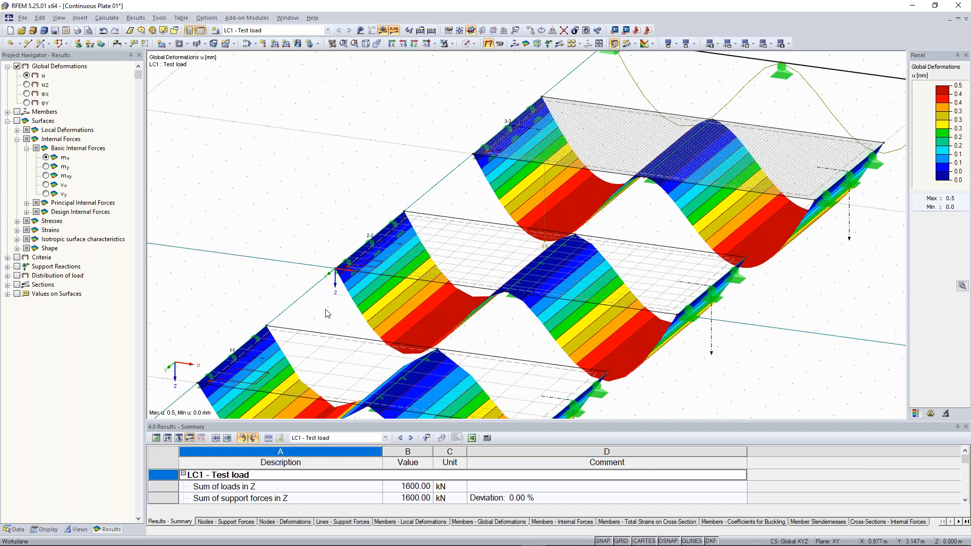
scroll(371, 106, "down", 3)
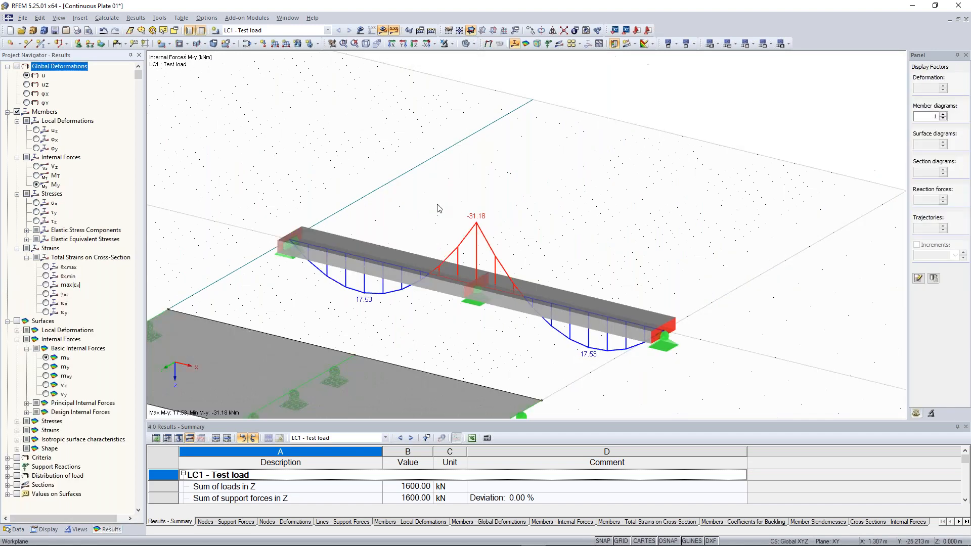
- Plot the beam's My moment diagram (17.53 and -31.18 kNm) after briefly checking Vz shear
middle_click_drag(439, 209, 541, 177, "ctrl")
scroll(498, 205, "up", 2)
scroll(497, 206, "down", 1)
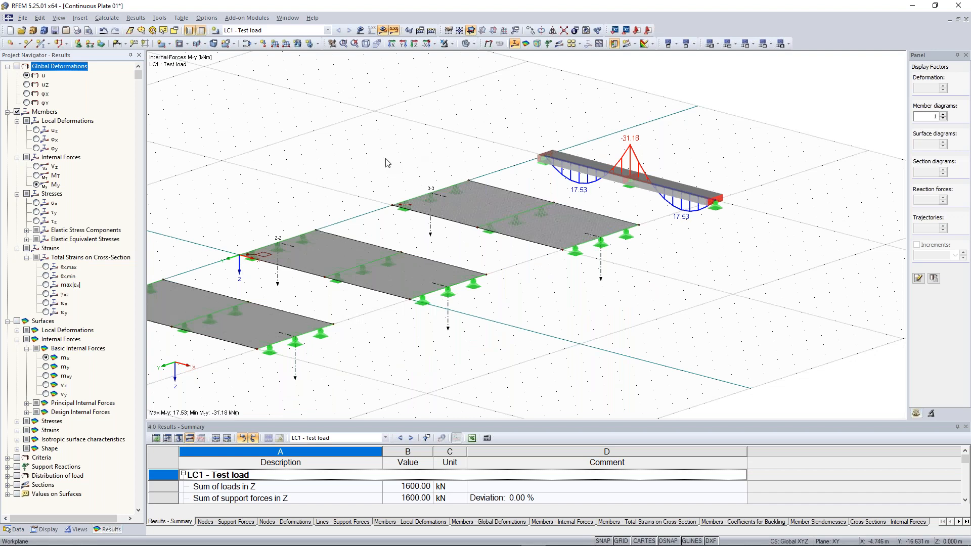
left_click(37, 166)
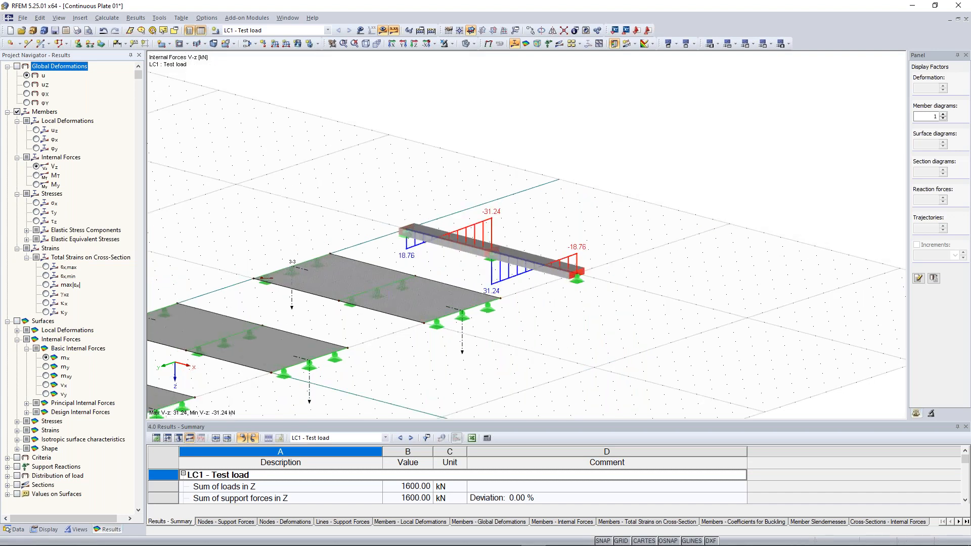
left_click(37, 184)
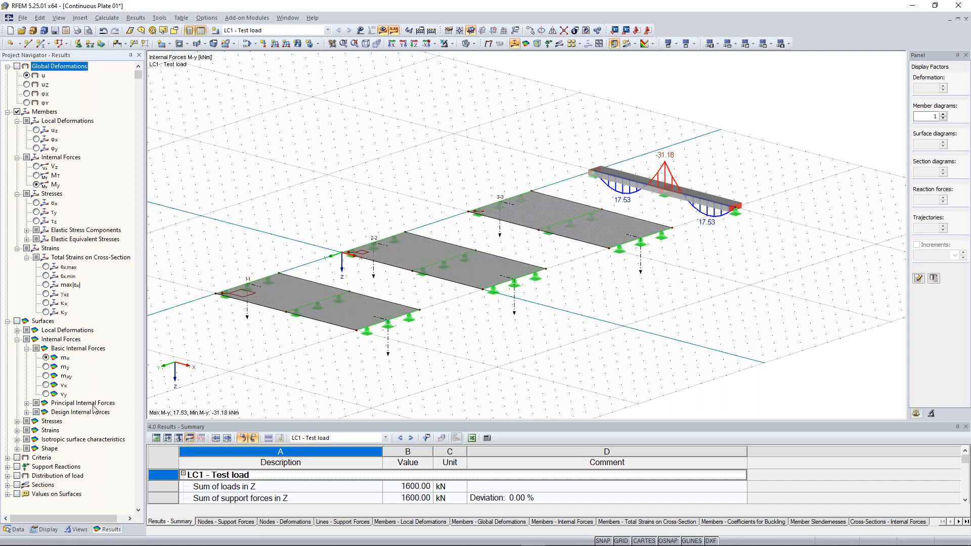
- Turn on section result diagrams and m-x surface moment contours with legend, then zoom in
left_click(17, 485)
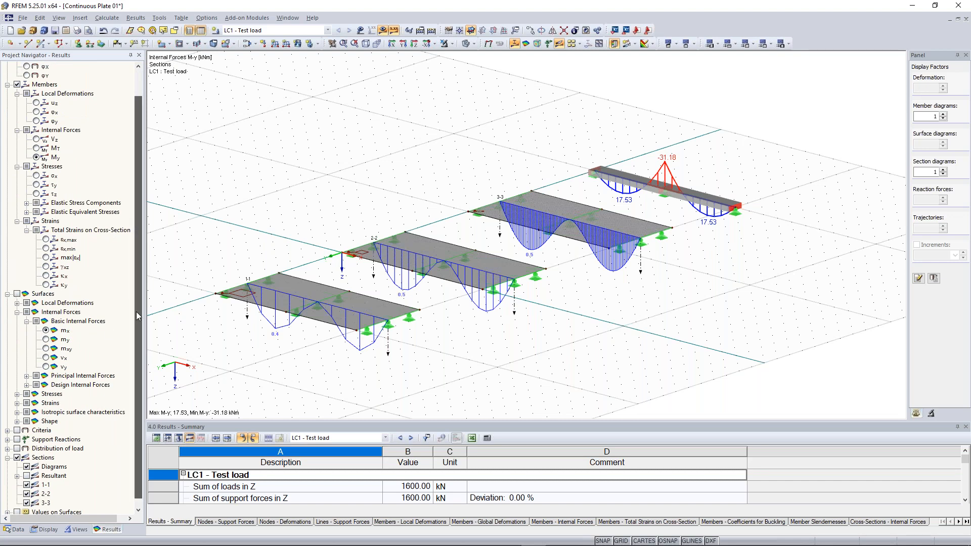
scroll(136, 312, "down", 1)
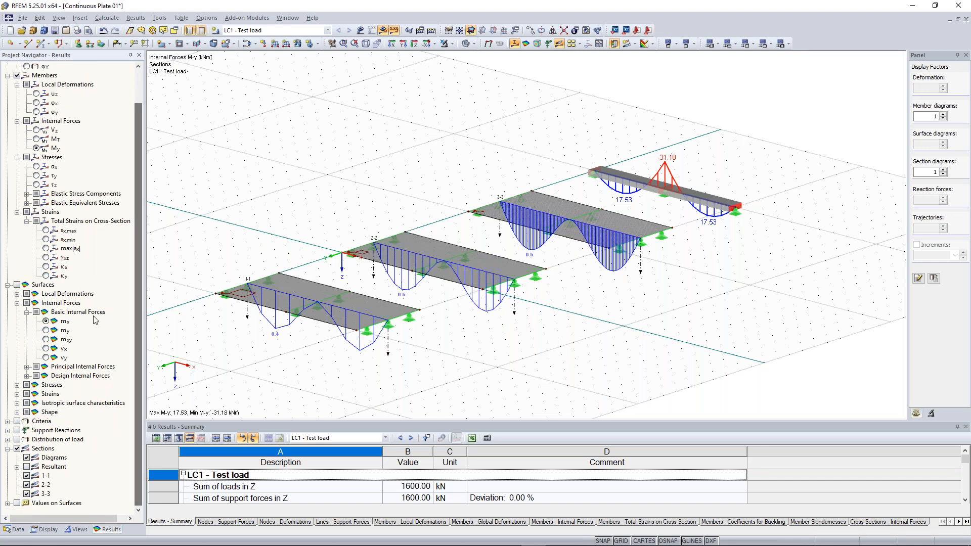
left_click(17, 285)
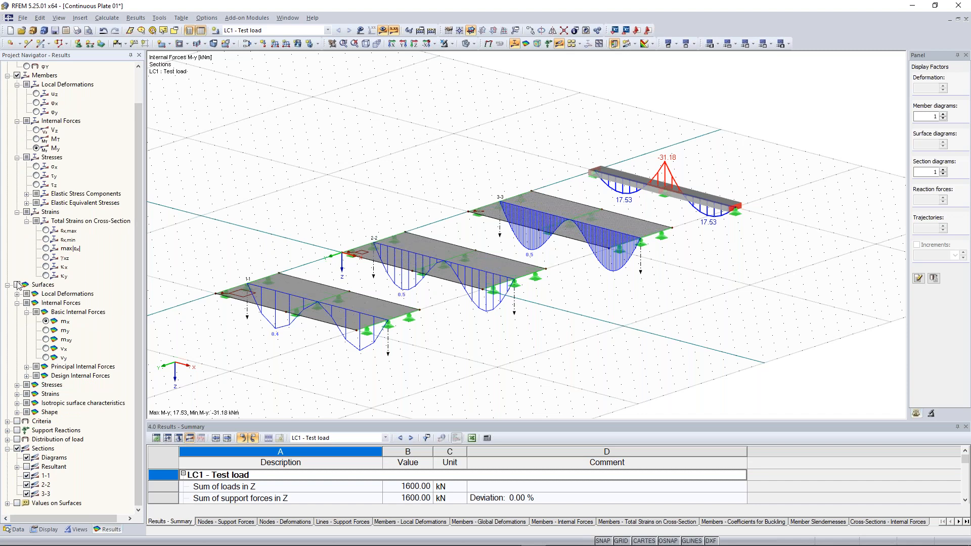
left_click(46, 321)
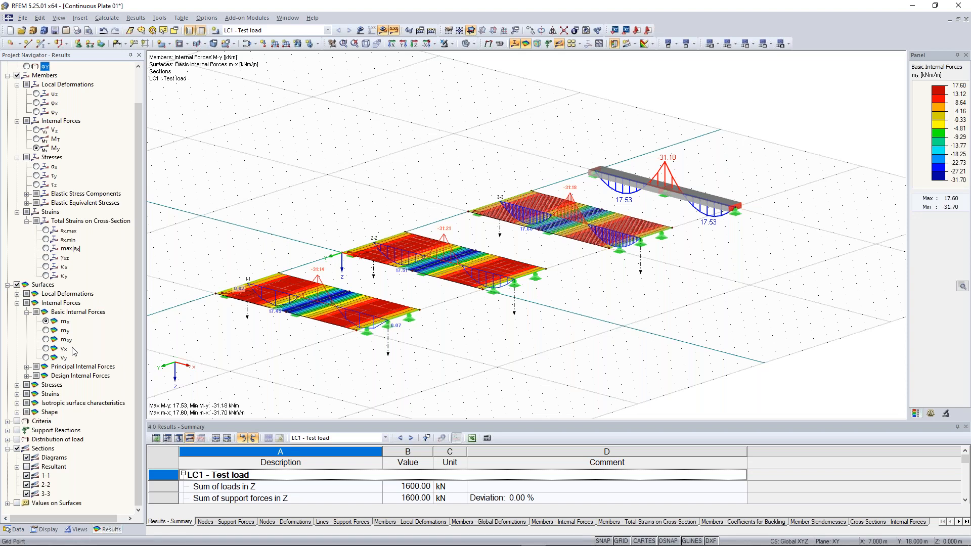
middle_click_drag(279, 360, 340, 340)
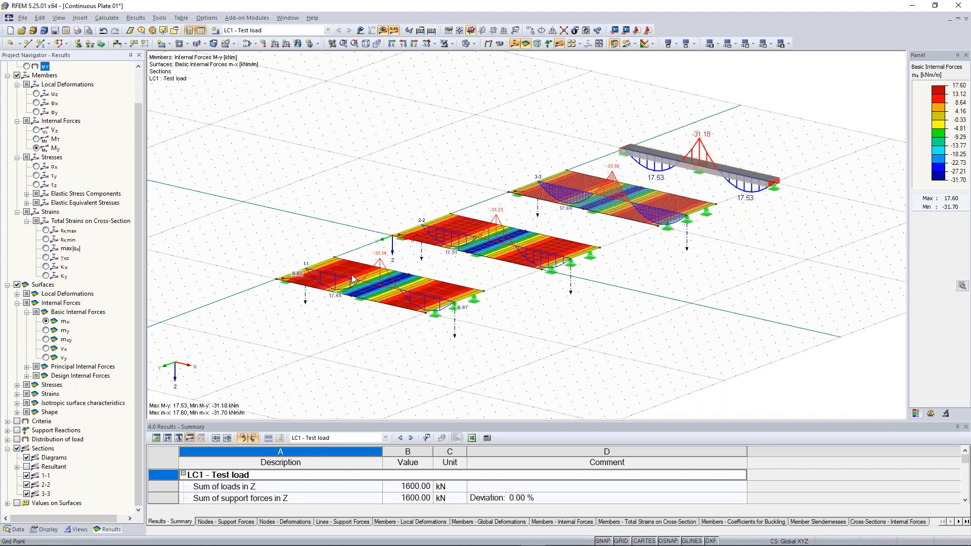
scroll(322, 330, "up", 1)
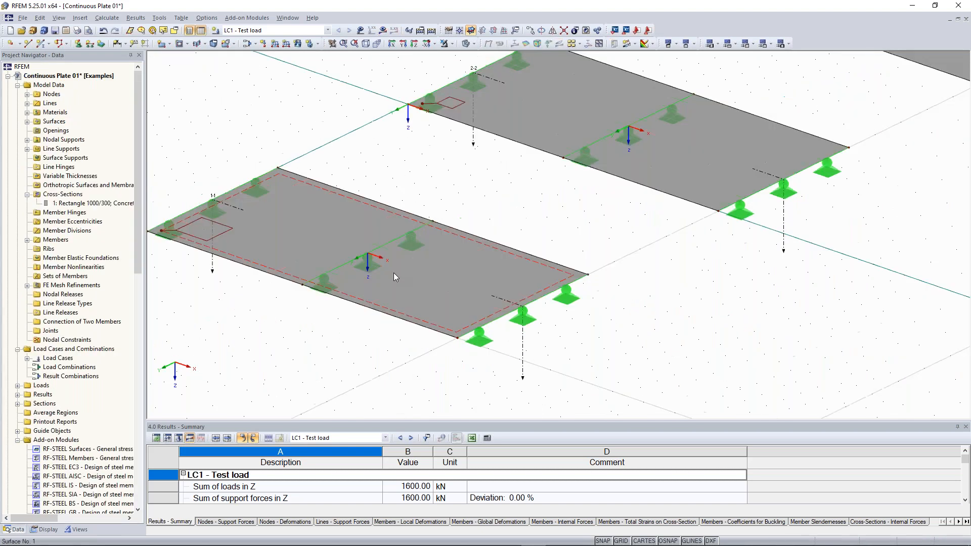
scroll(393, 268, "up", 3)
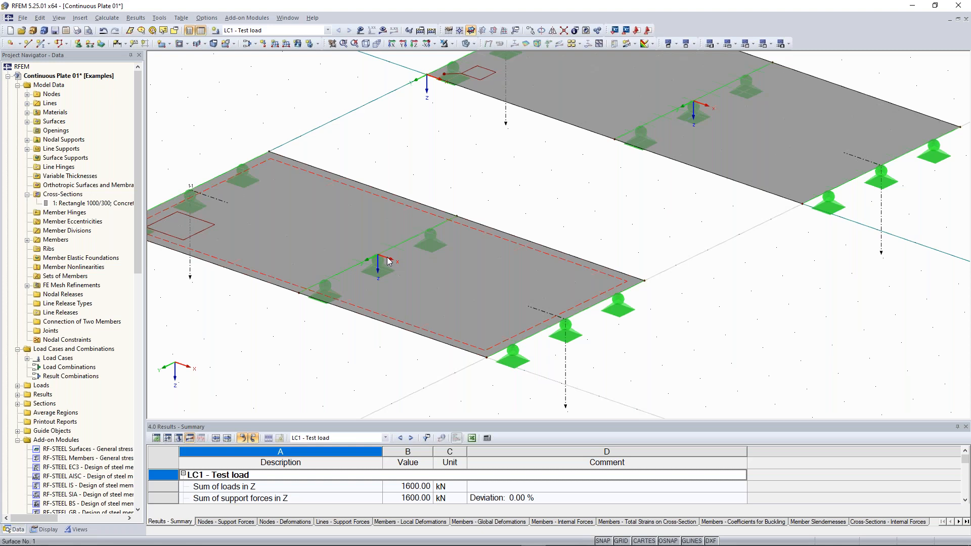
- Show LC1 results again: m-x plate moments from 17.60 to -31.70 kNm/m with section diagrams
scroll(215, 335, "down", 1)
middle_click_drag(170, 327, 225, 341)
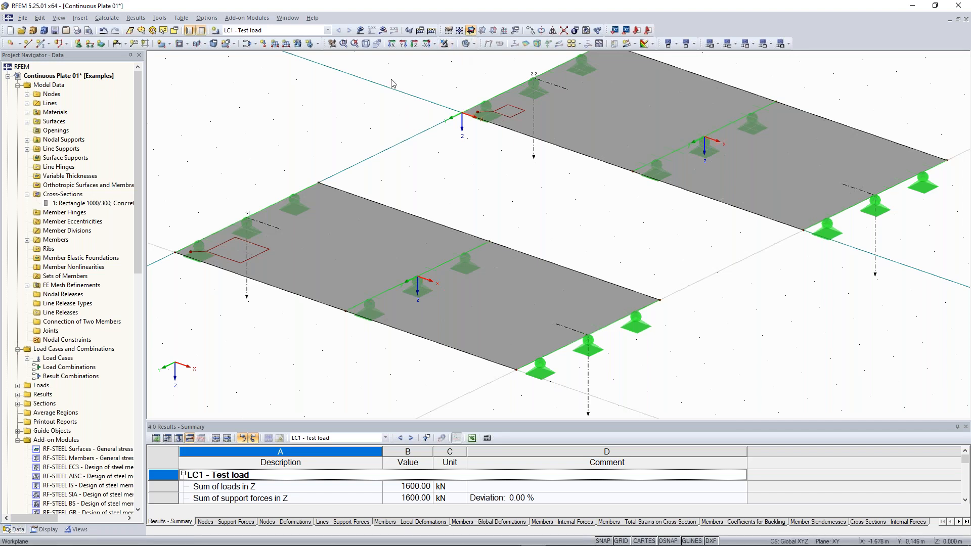
left_click(383, 30)
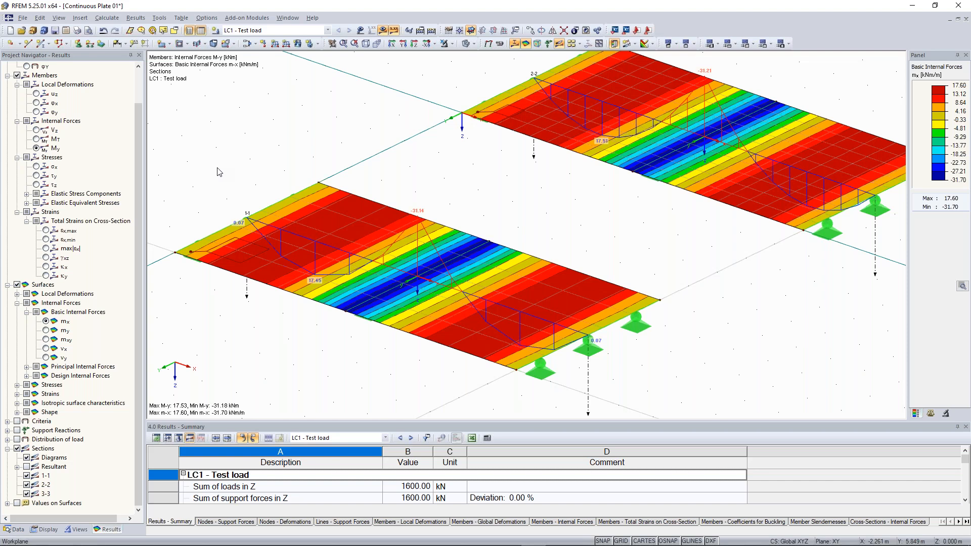
- Compare m-y plate moments, return to m-x, and zoom onto the grey beam
scroll(489, 282, "up", 1)
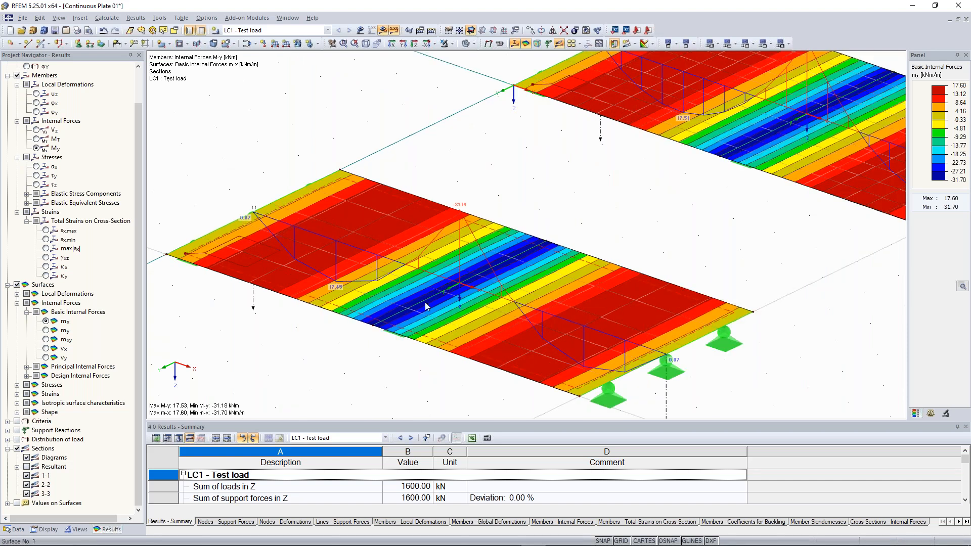
left_click(44, 329)
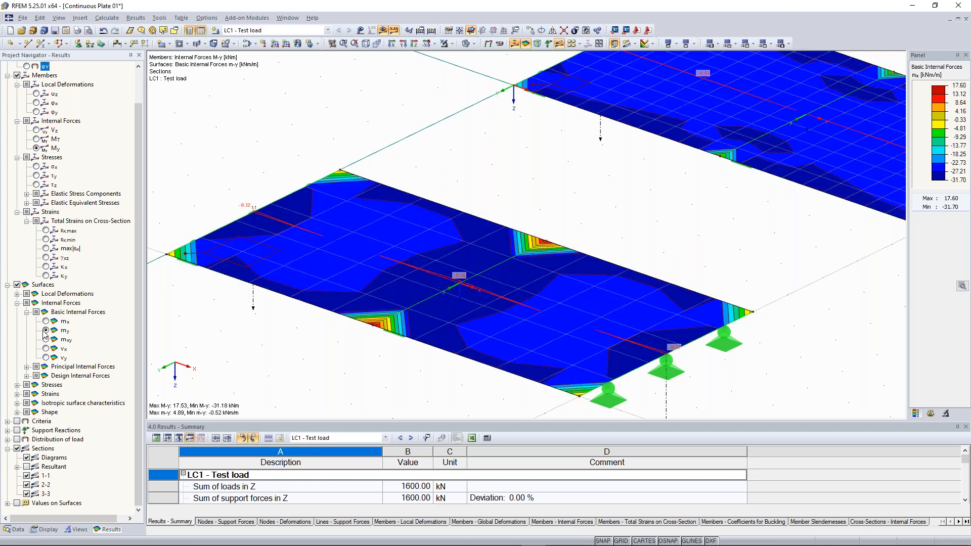
left_click(45, 322)
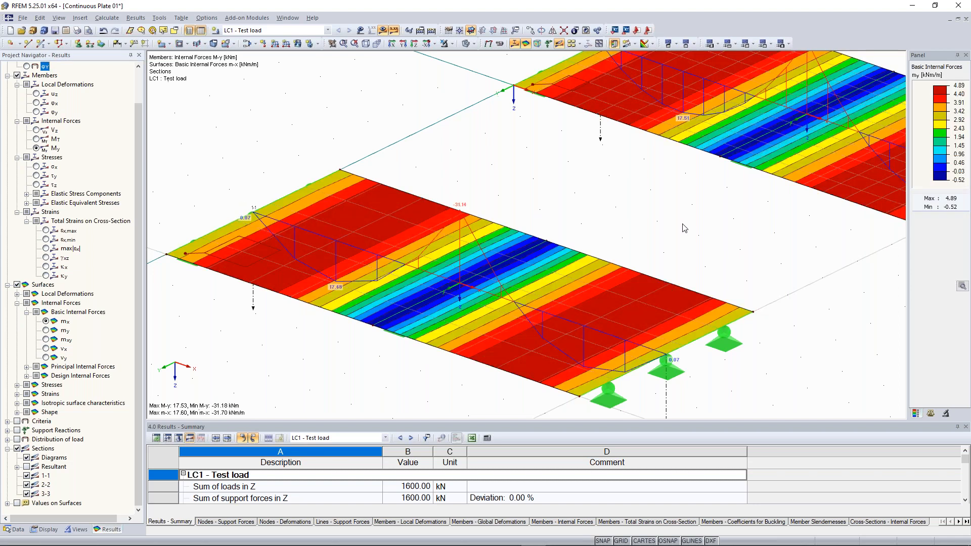
scroll(684, 228, "down", 5)
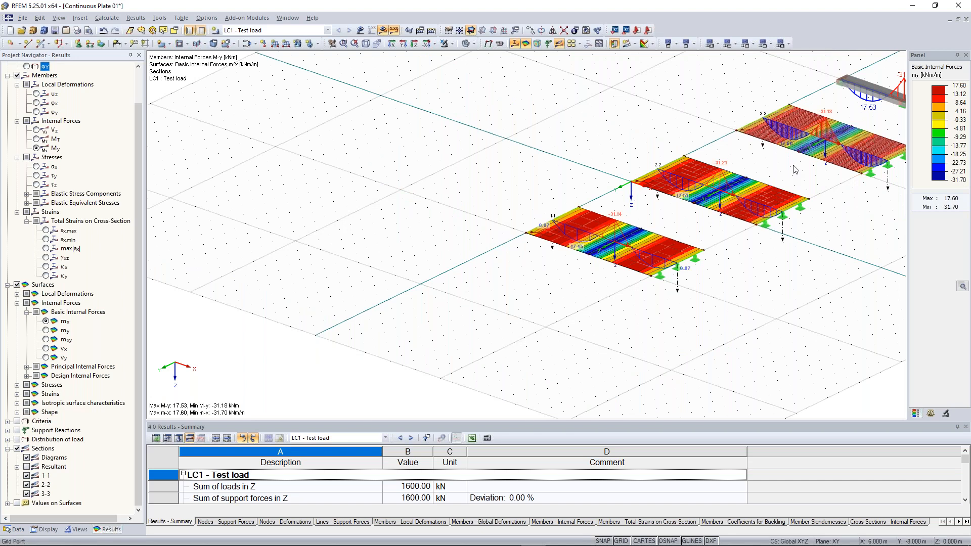
middle_click_drag(775, 181, 470, 286)
scroll(619, 200, "up", 3)
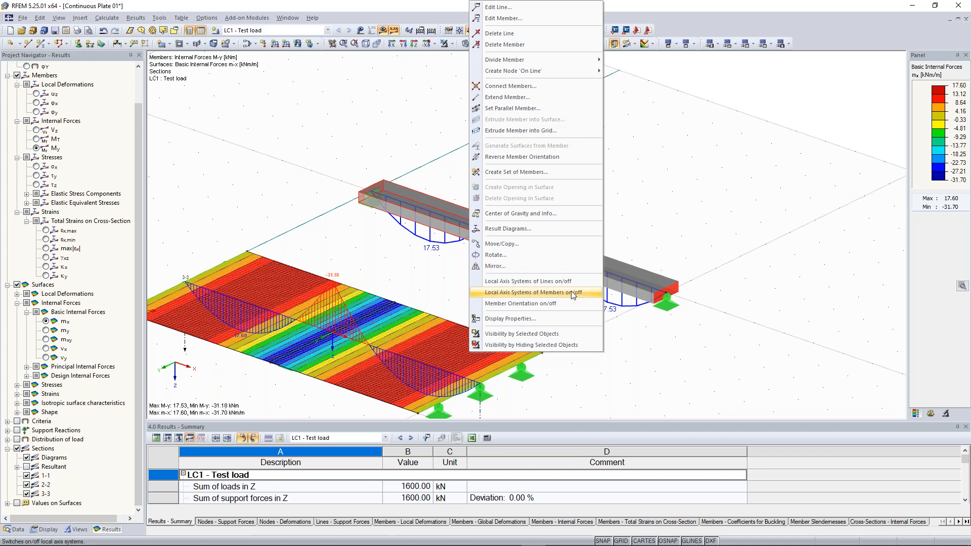
- Turn on member local axis systems, then pan across plates 1-1 and 2-2
left_click(572, 296)
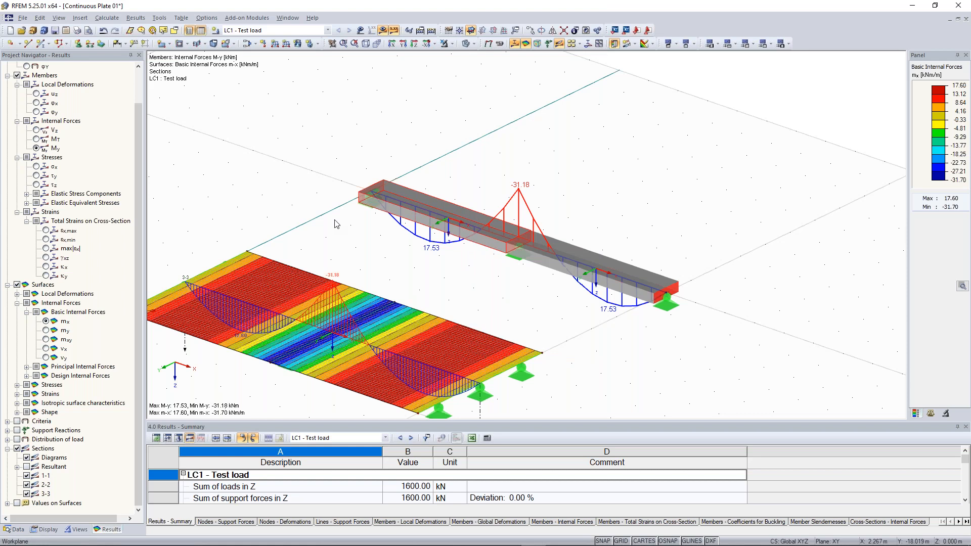
scroll(295, 371, "down", 2)
middle_click_drag(295, 371, 745, 120)
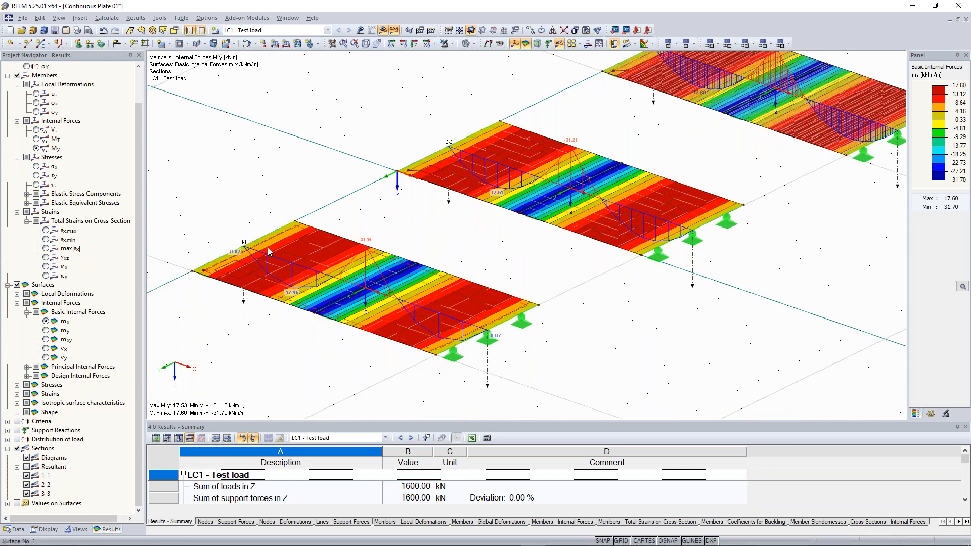
middle_click_drag(383, 245, 440, 218)
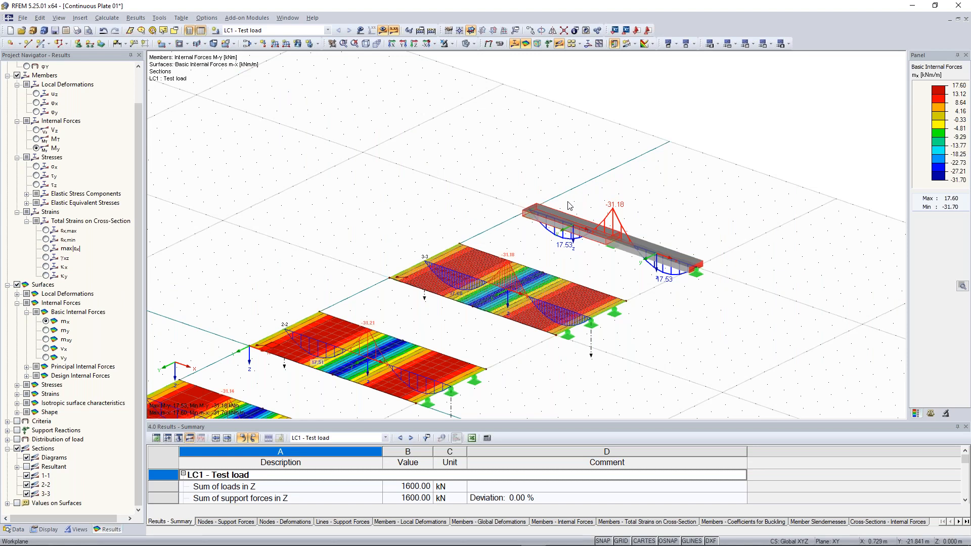
middle_click_drag(400, 286, 569, 168)
scroll(324, 336, "up", 3)
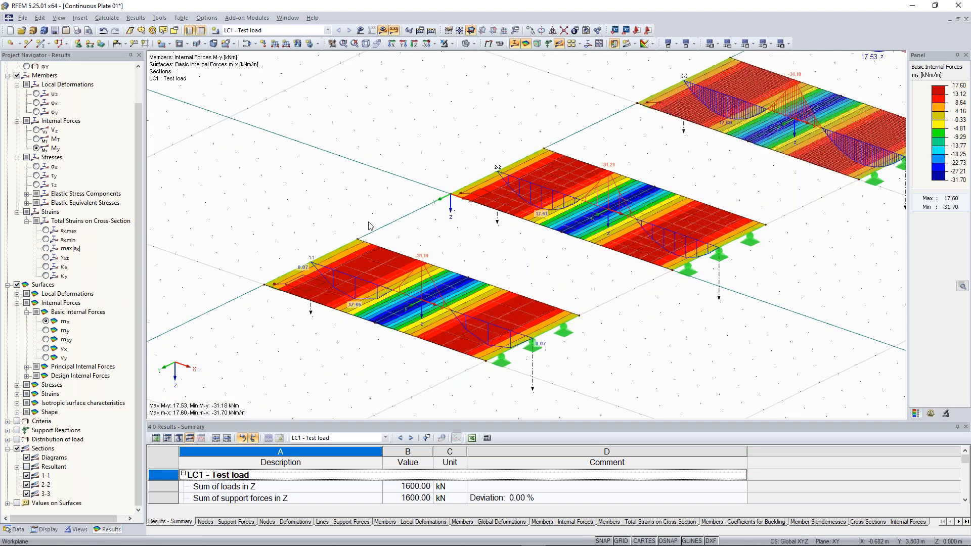
scroll(367, 228, "down", 1)
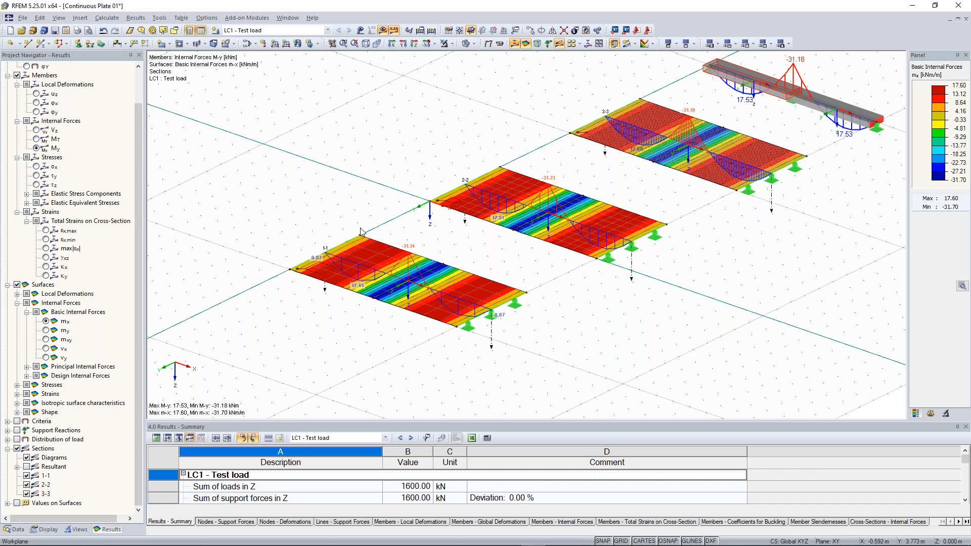
scroll(410, 294, "up", 2)
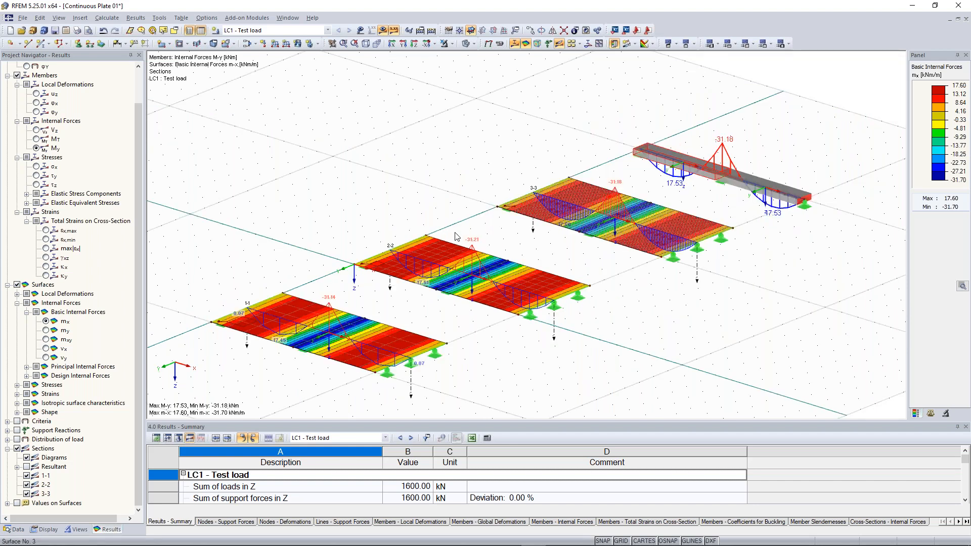
scroll(321, 190, "up", 2)
scroll(497, 164, "down", 2)
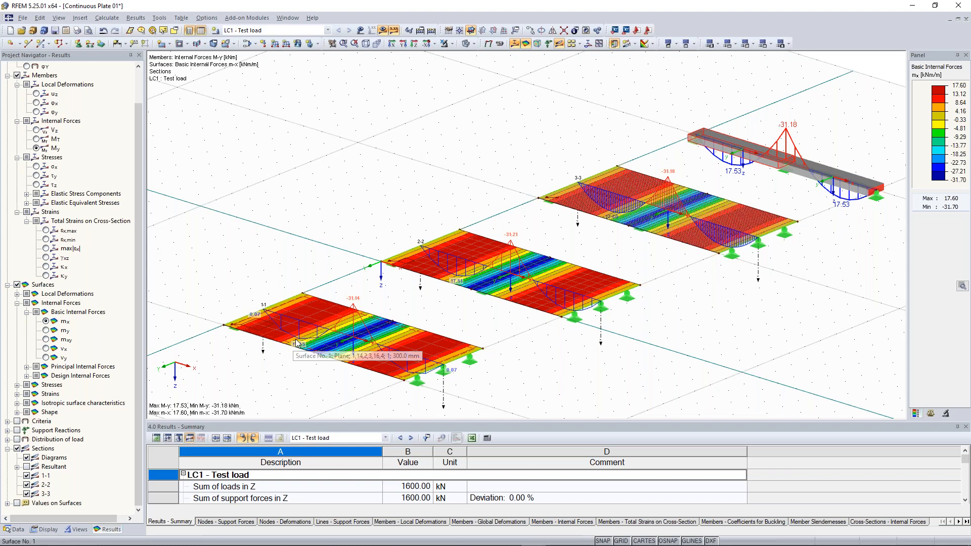
scroll(298, 343, "up", 3)
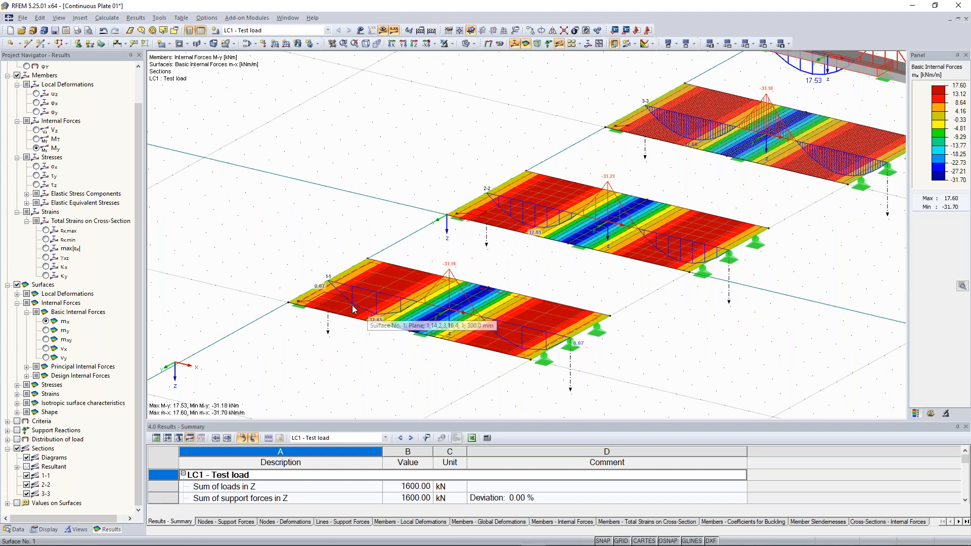
scroll(336, 288, "up", 1)
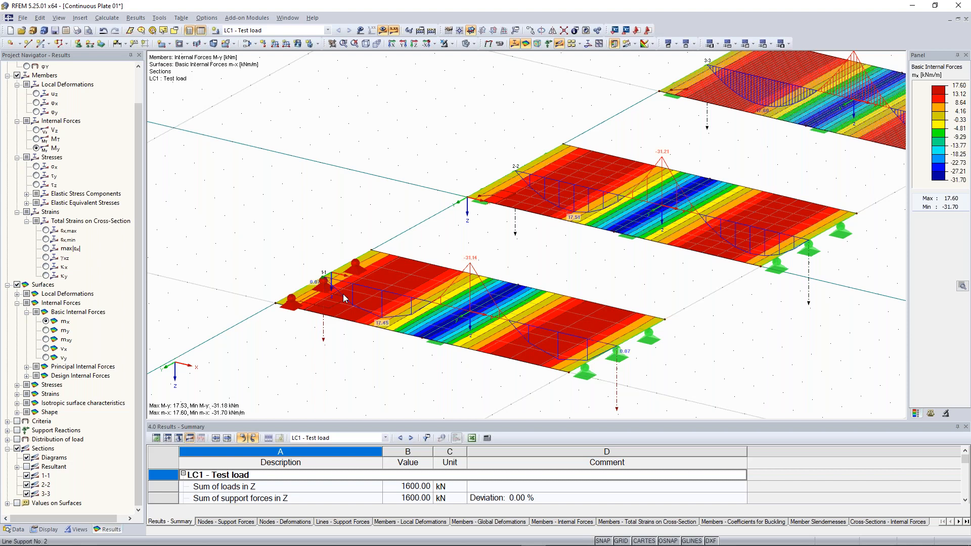
middle_click_drag(344, 298, 204, 413)
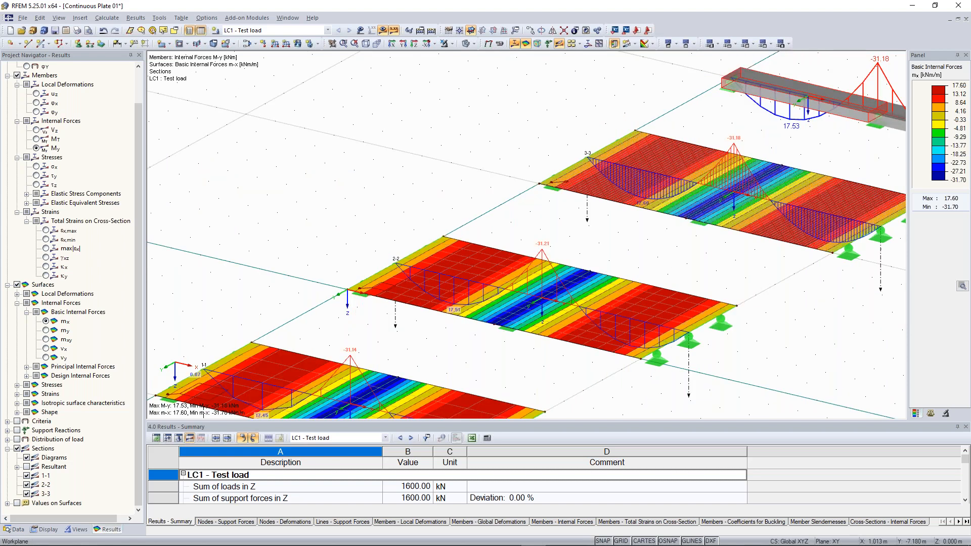
scroll(517, 218, "up", 3)
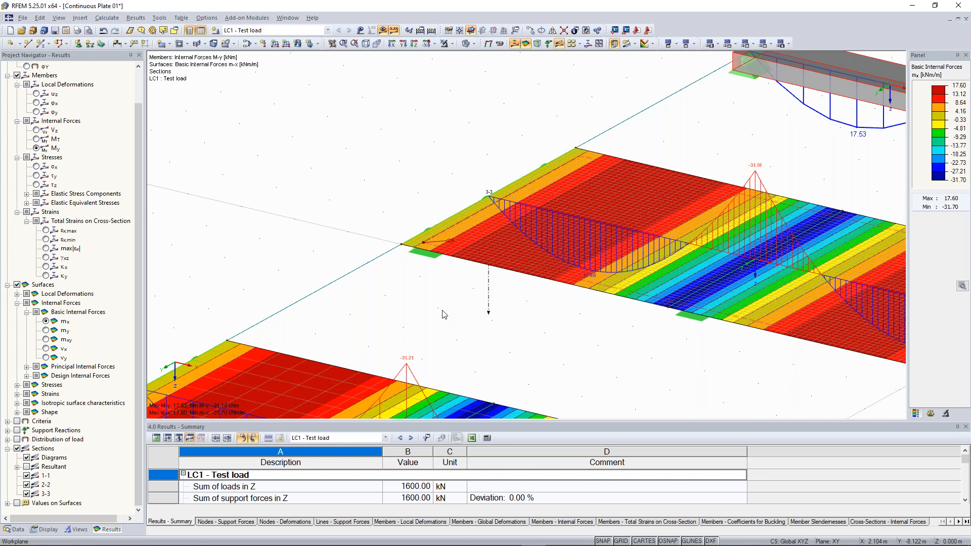
scroll(442, 314, "down", 5)
scroll(375, 303, "up", 2)
middle_click_drag(376, 303, 544, 145)
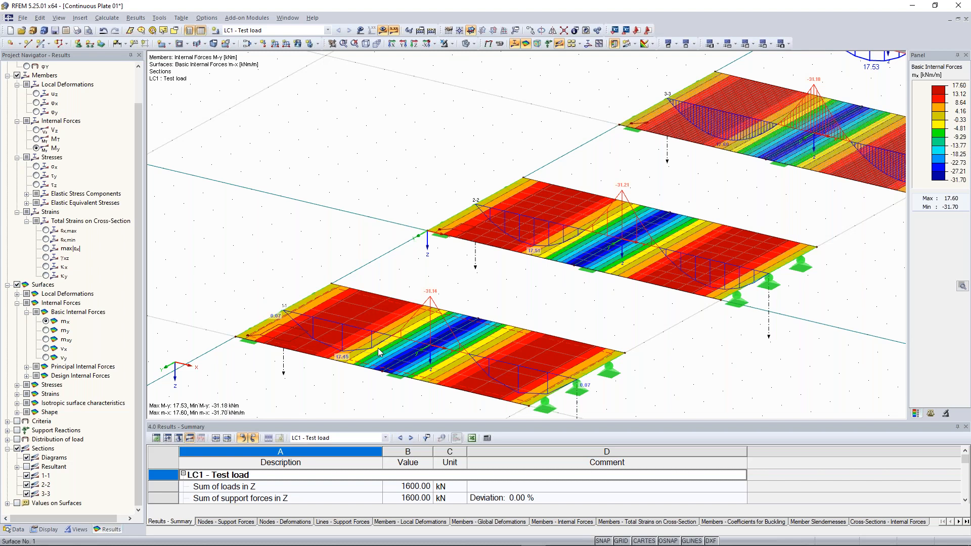
scroll(540, 260, "up", 2)
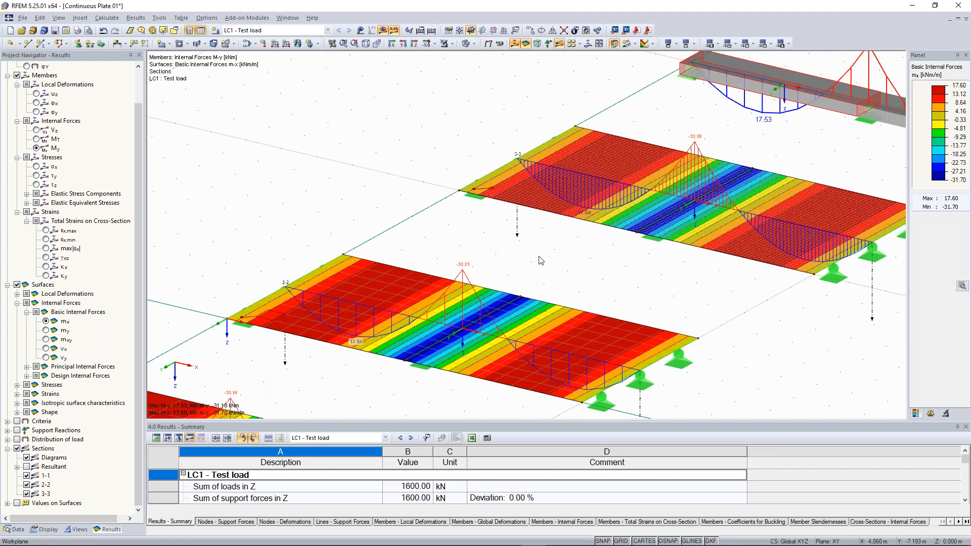
scroll(422, 248, "down", 2)
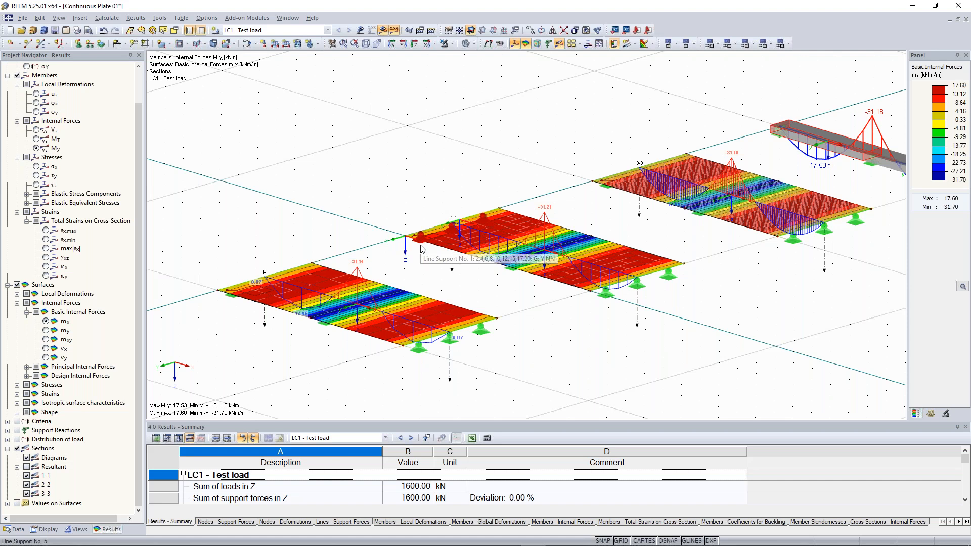
middle_click_drag(630, 97, 510, 194)
scroll(510, 202, "up", 3)
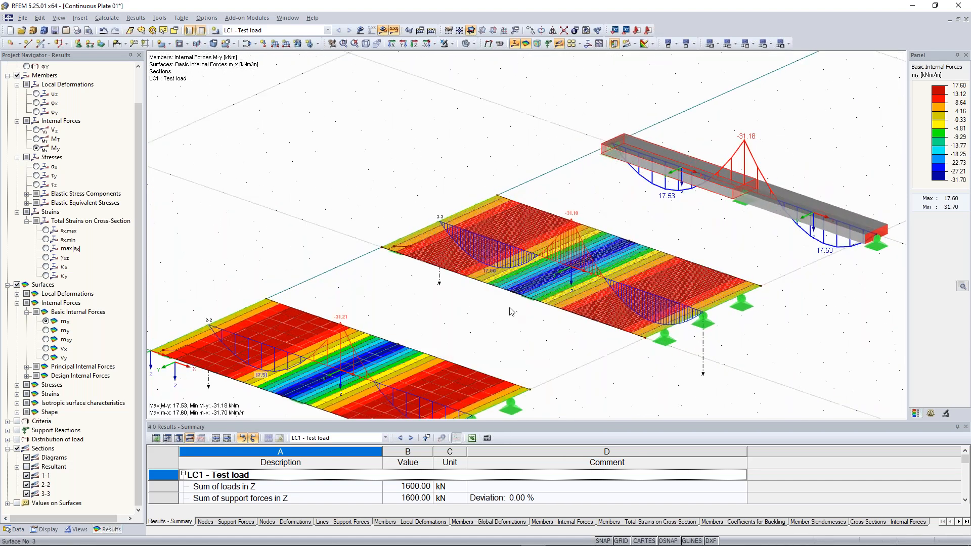
scroll(511, 311, "down", 2)
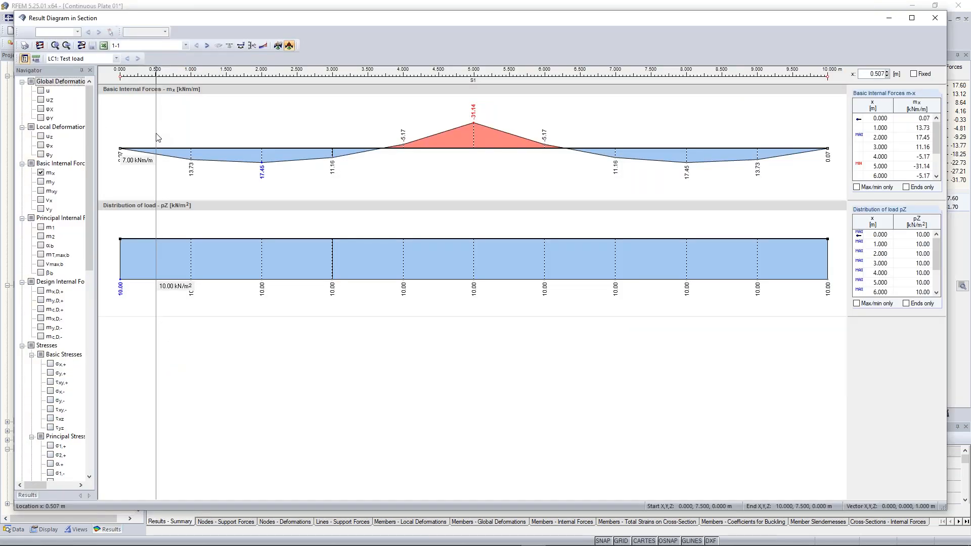
left_click(163, 44)
left_click(143, 68)
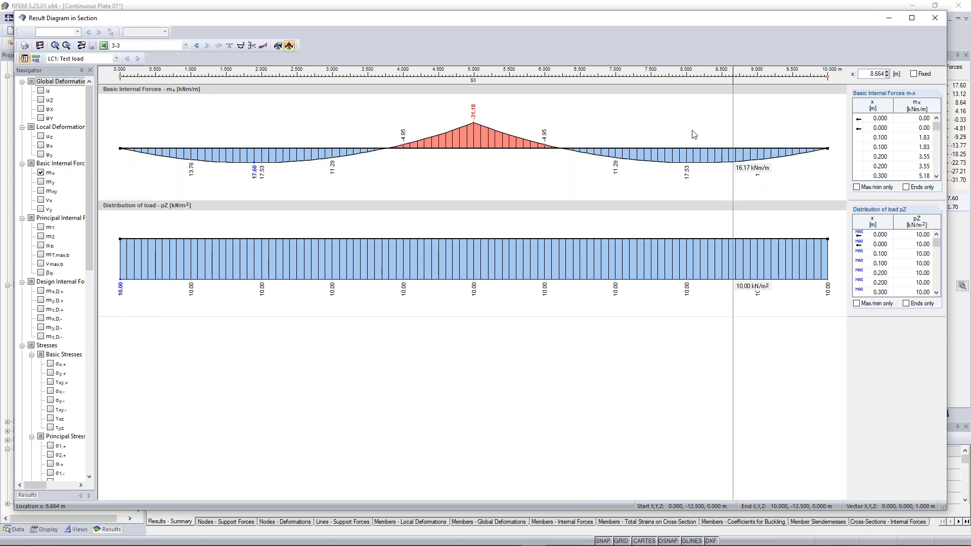
left_click(935, 20)
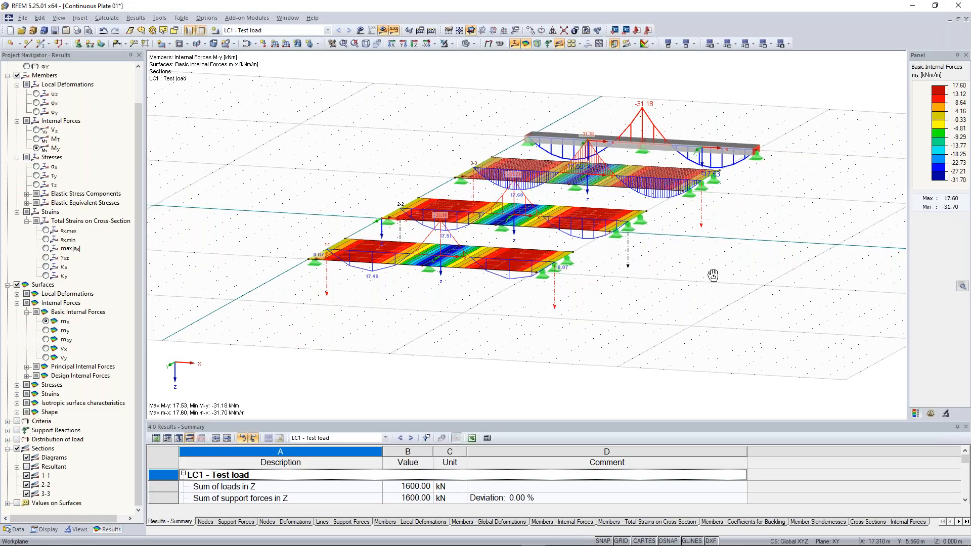
- Orbit and zoom the 3D view to look at the plates from different angles
middle_click_drag(713, 275, 662, 293, "ctrl")
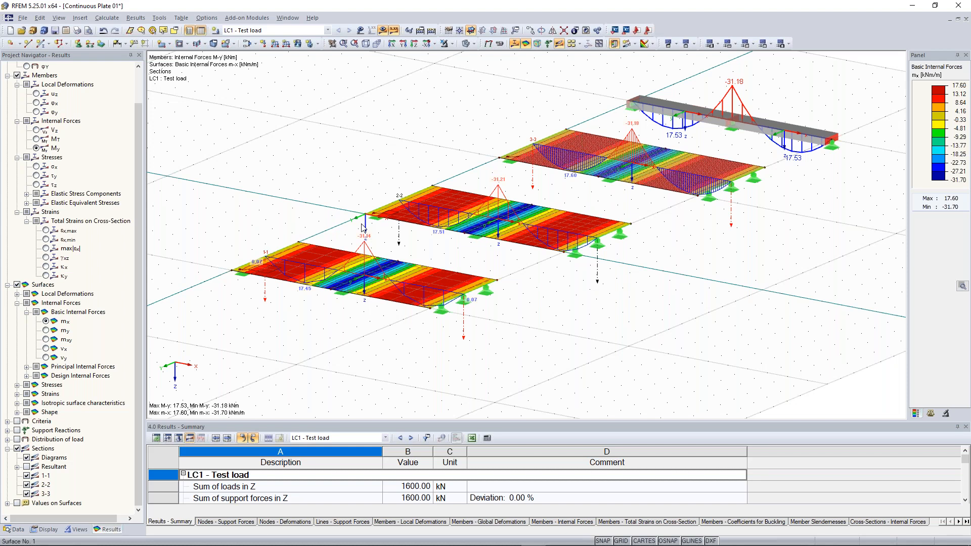
middle_click_drag(363, 229, 559, 228, "ctrl")
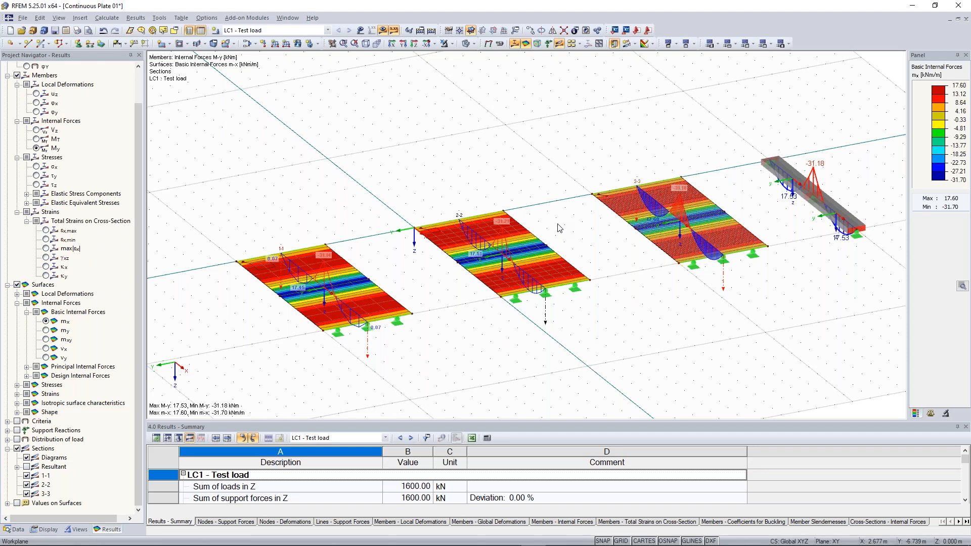
scroll(506, 228, "up", 1)
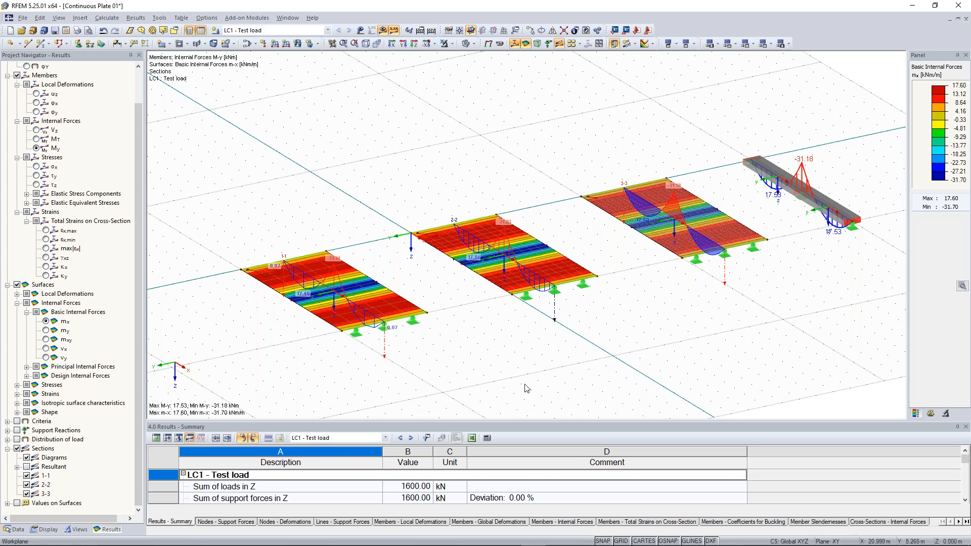
middle_click_drag(442, 369, 616, 306, "ctrl")
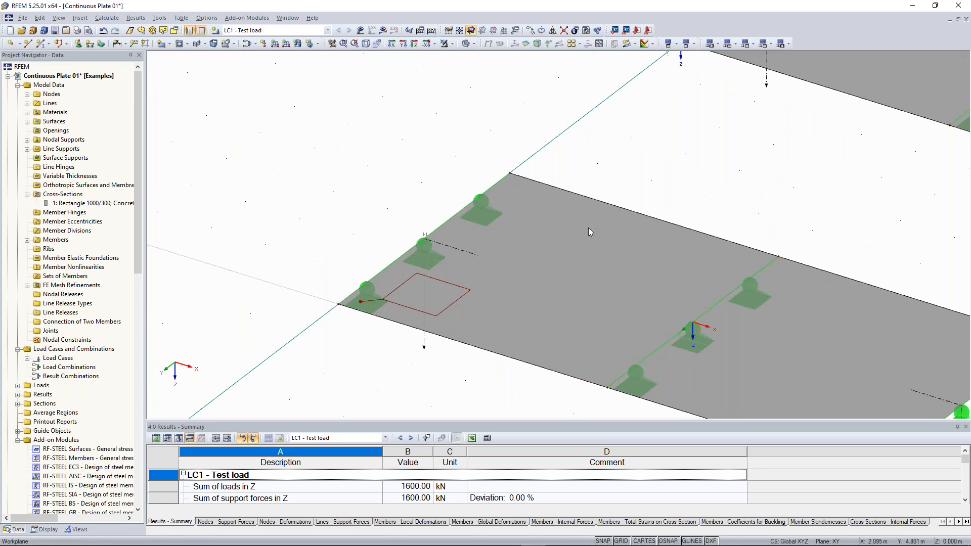
scroll(587, 228, "down", 2)
middle_click_drag(587, 228, 357, 138, "ctrl")
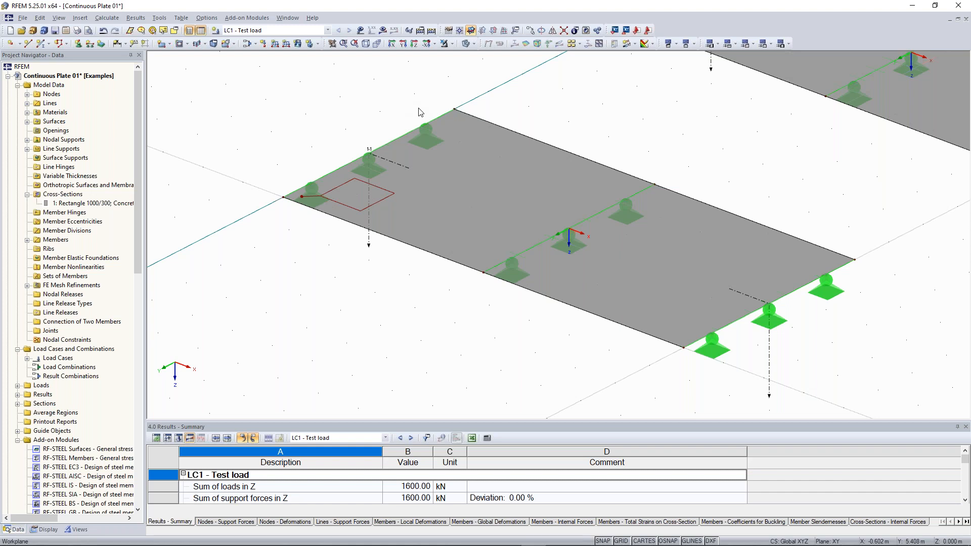
scroll(313, 258, "up", 1)
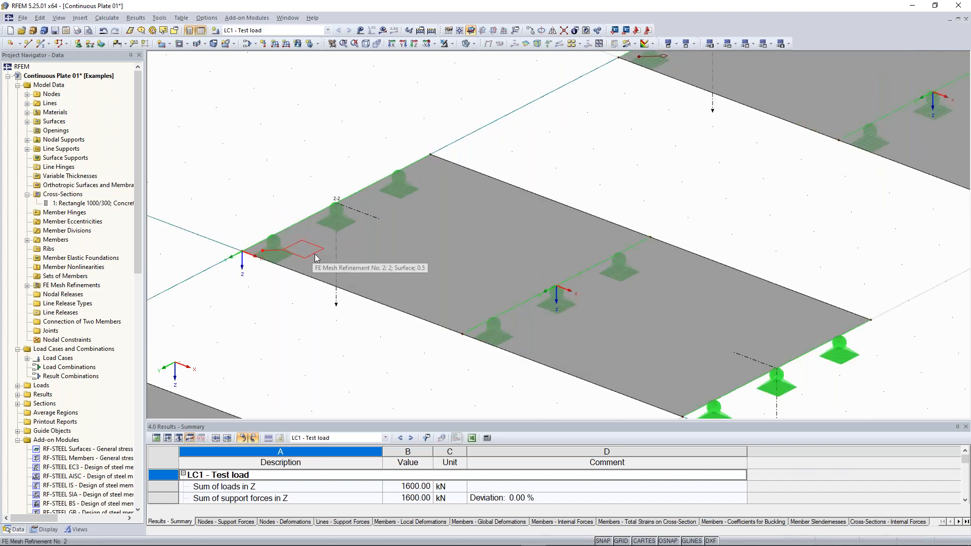
scroll(441, 232, "down", 3)
middle_click_drag(649, 104, 464, 196)
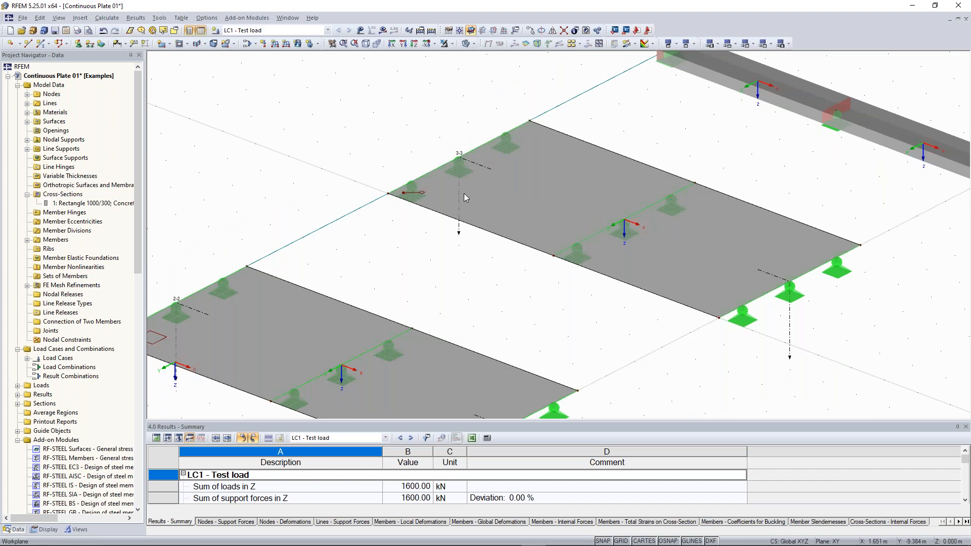
scroll(465, 197, "up", 2)
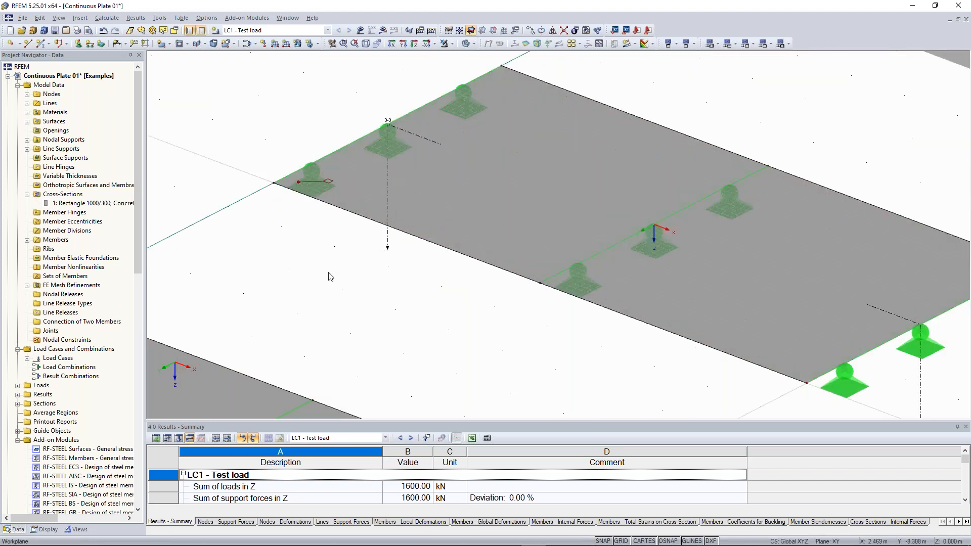
scroll(328, 273, "down", 2)
middle_click_drag(375, 189, 384, 219)
left_click(383, 204)
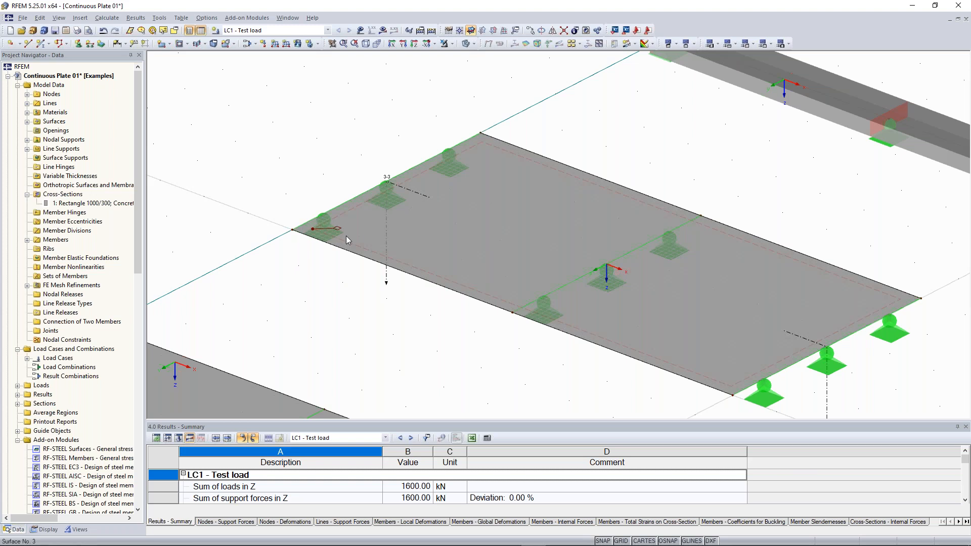
scroll(720, 309, "down", 9)
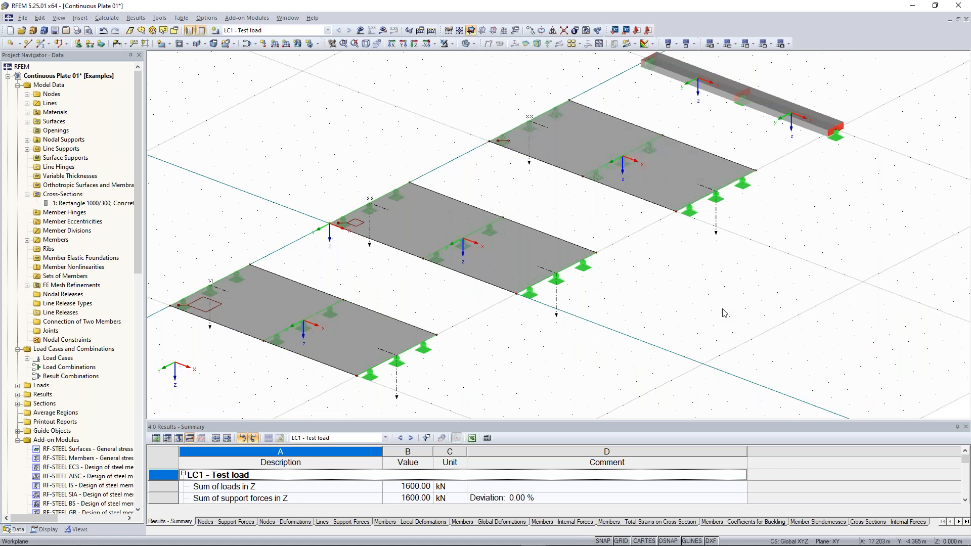
- Orbit, pan and zoom the view toward the beam and its -31.18 kNm My diagram
middle_click_drag(723, 310, 643, 303, "ctrl")
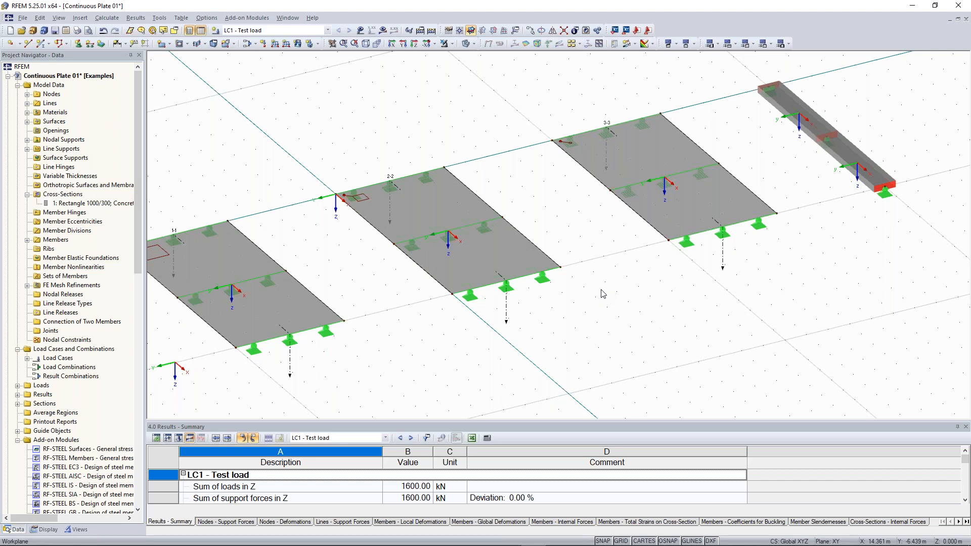
key("alt+Tab")
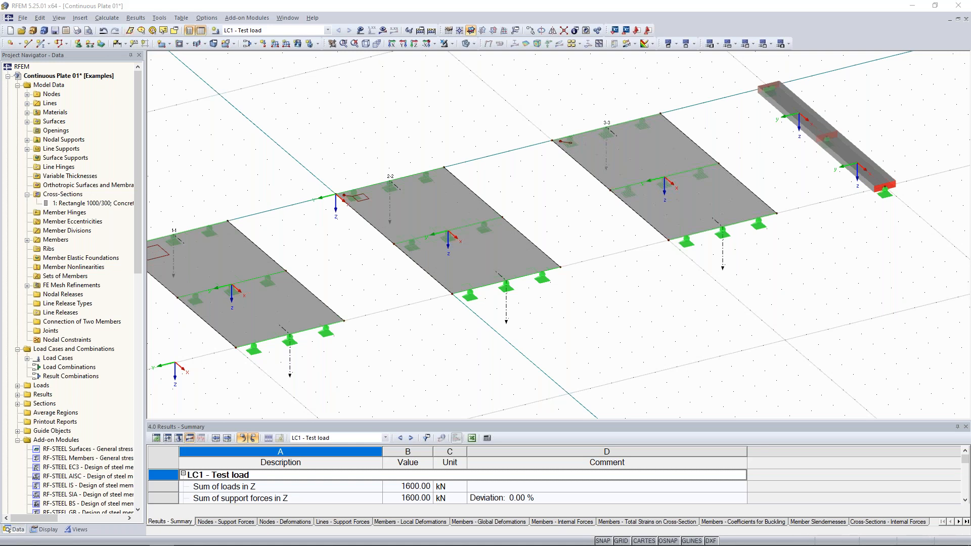
middle_click_drag(608, 224, 736, 156, "ctrl")
middle_click_drag(676, 181, 615, 205)
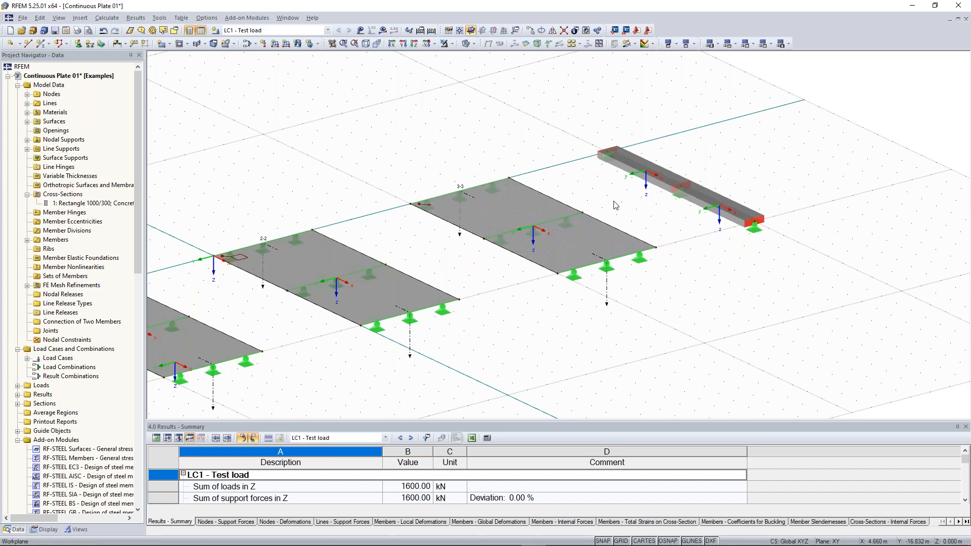
scroll(806, 173, "up", 2)
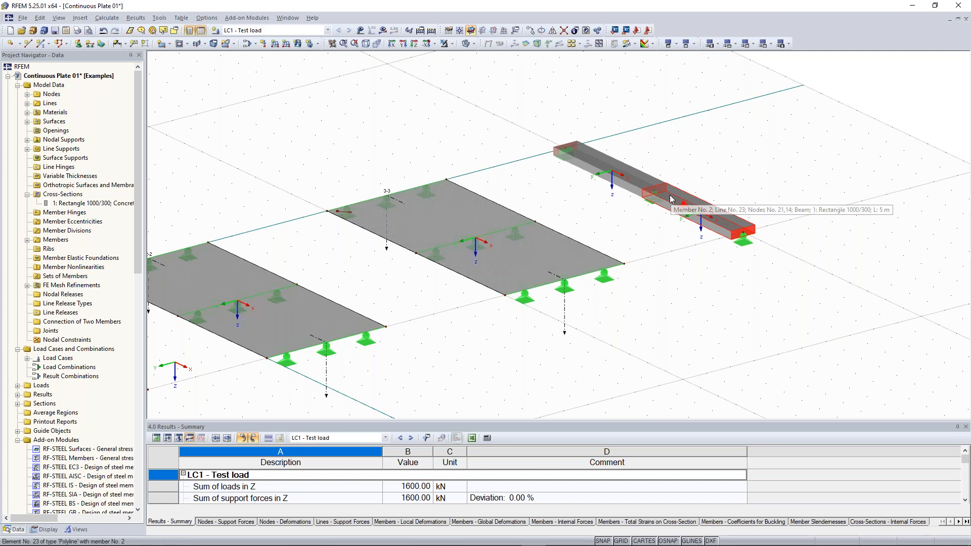
middle_click_drag(671, 199, 634, 225)
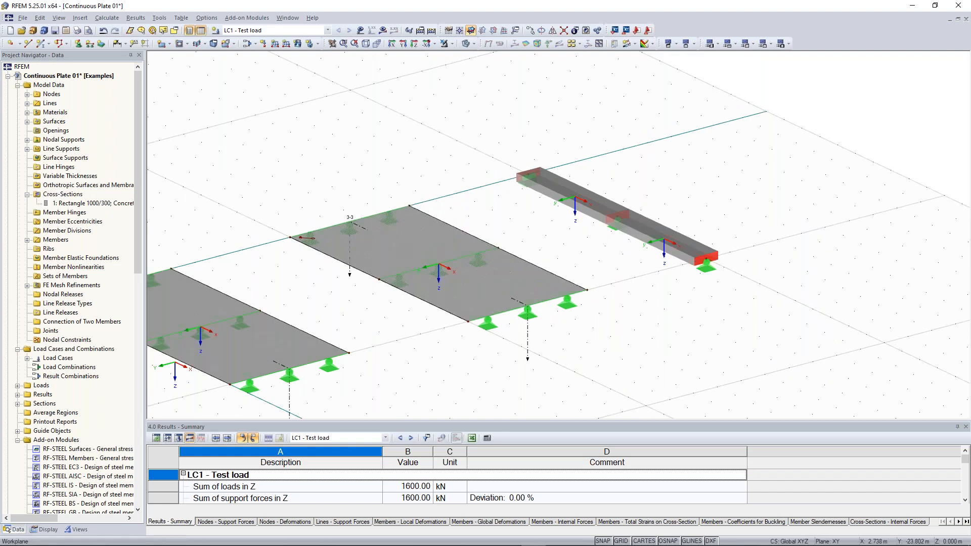
scroll(535, 234, "up", 1)
middle_click_drag(552, 223, 535, 235, "ctrl")
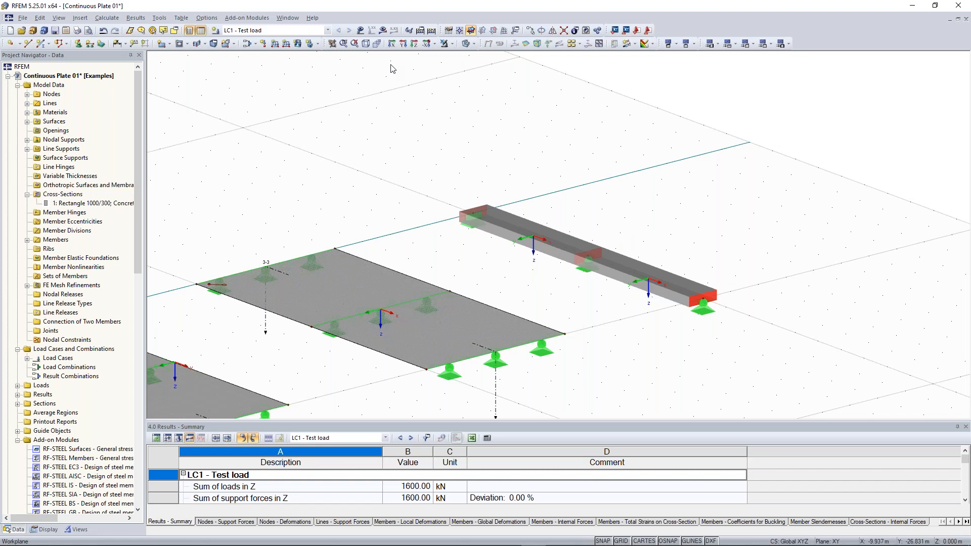
scroll(539, 209, "up", 3)
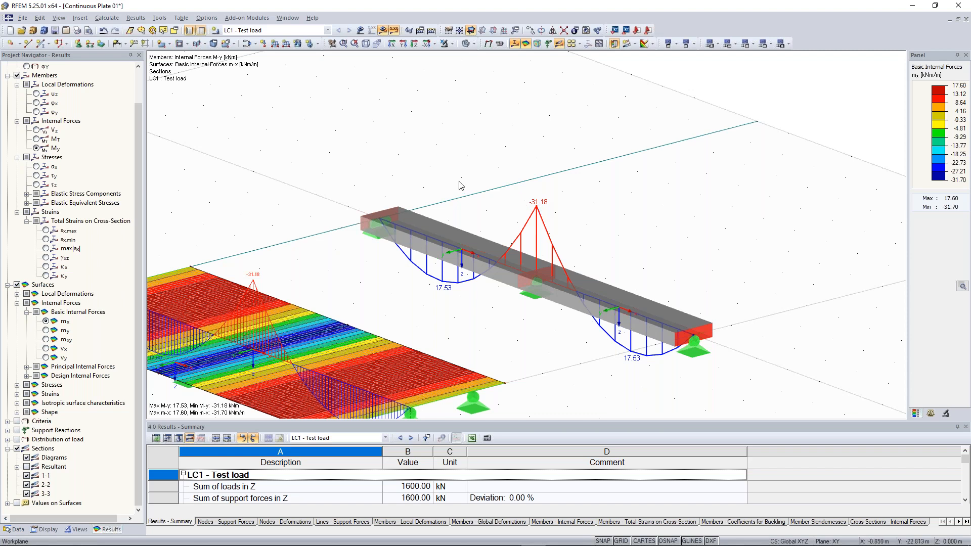
- Open the Calculate menu from the menu bar
left_click(116, 21)
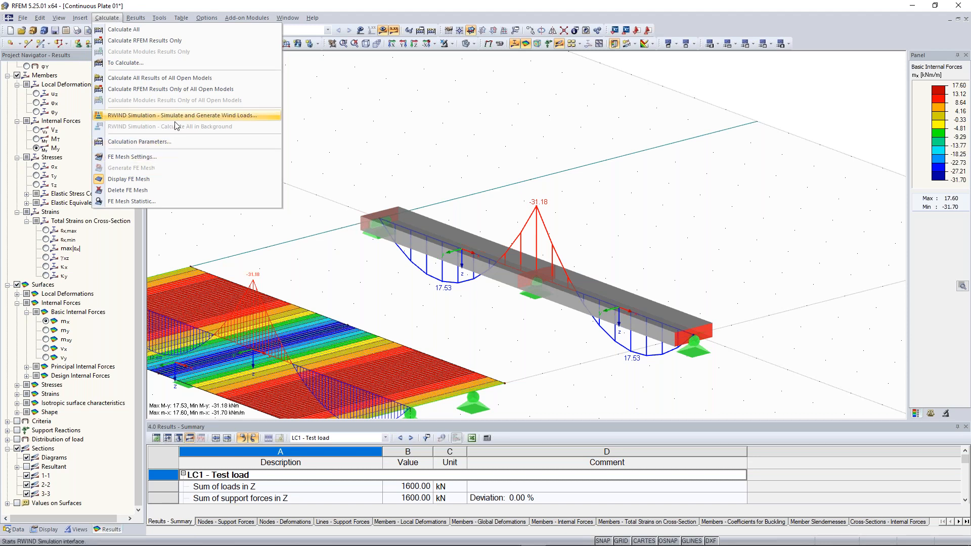
- Review the global calculation parameters (100 iterations, direct method, Mindlin plate theory) and close them unchanged
key("Escape")
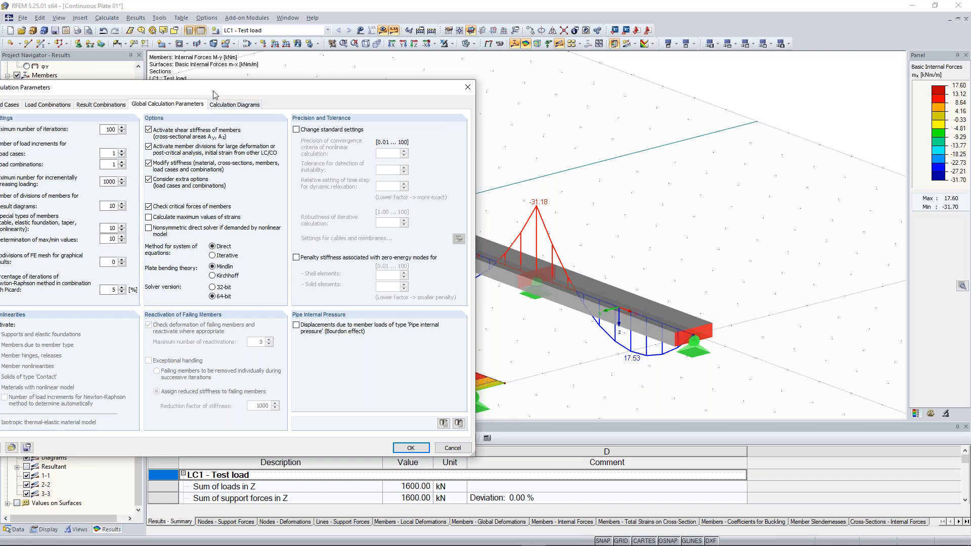
left_click_drag(215, 91, 293, 86)
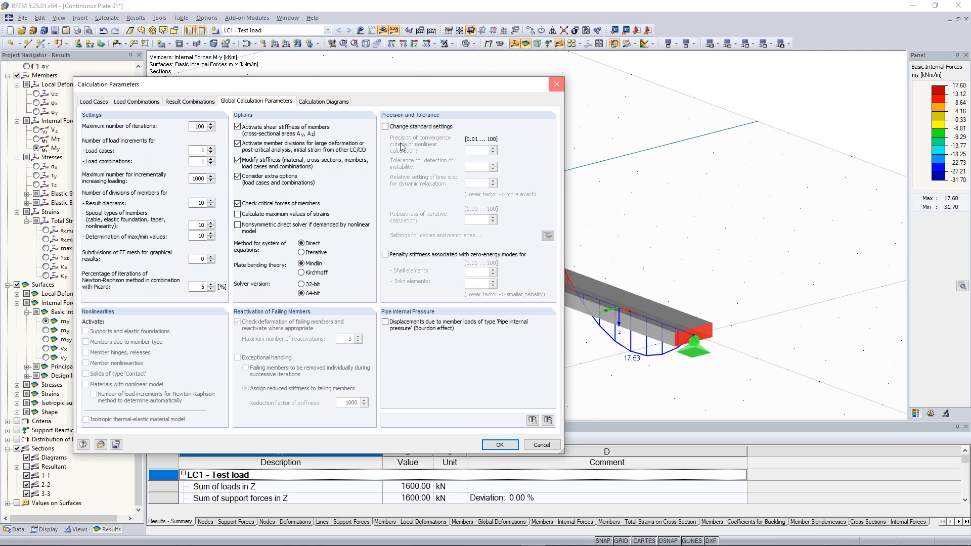
left_click(557, 85)
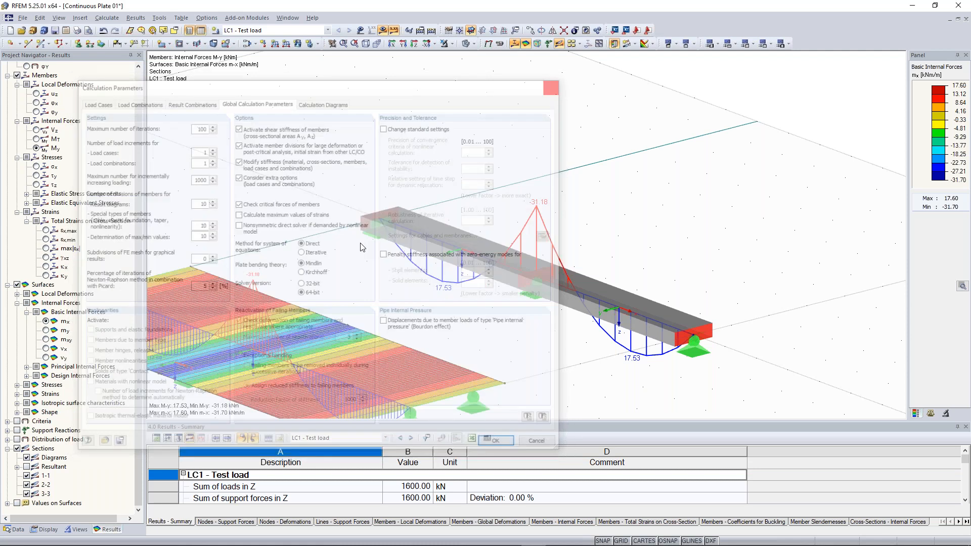
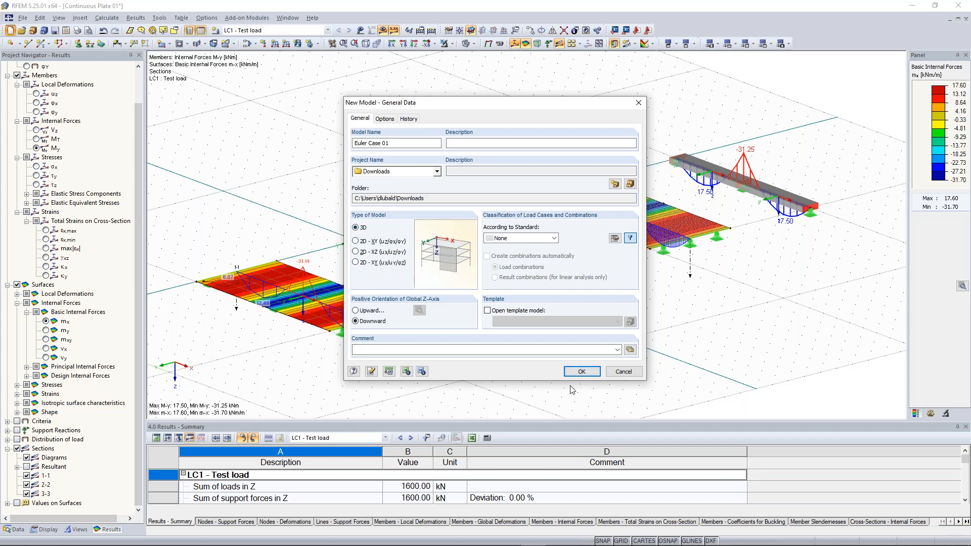
- Confirm the new Euler Case 01 model and zoom in on its empty grid
left_click(587, 374)
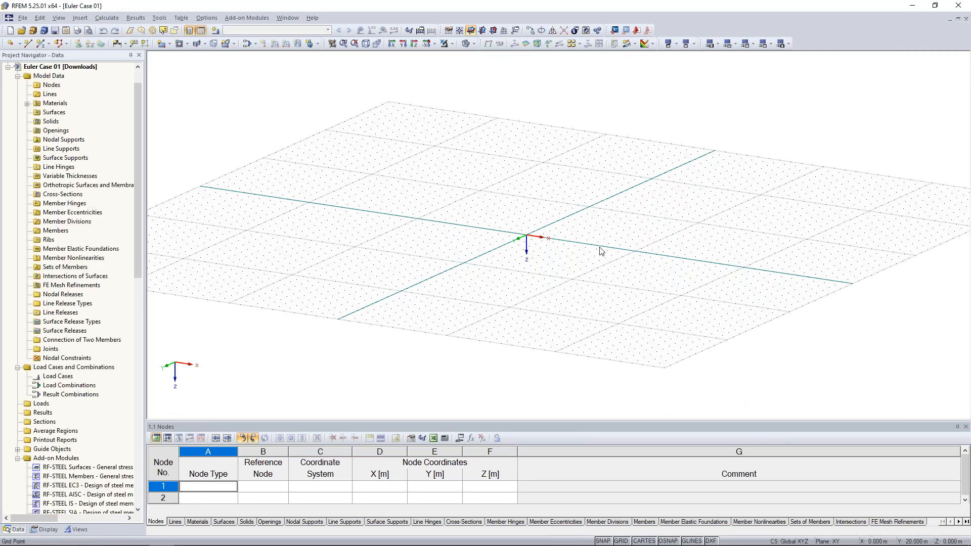
scroll(620, 227, "up", 1)
scroll(562, 193, "up", 2)
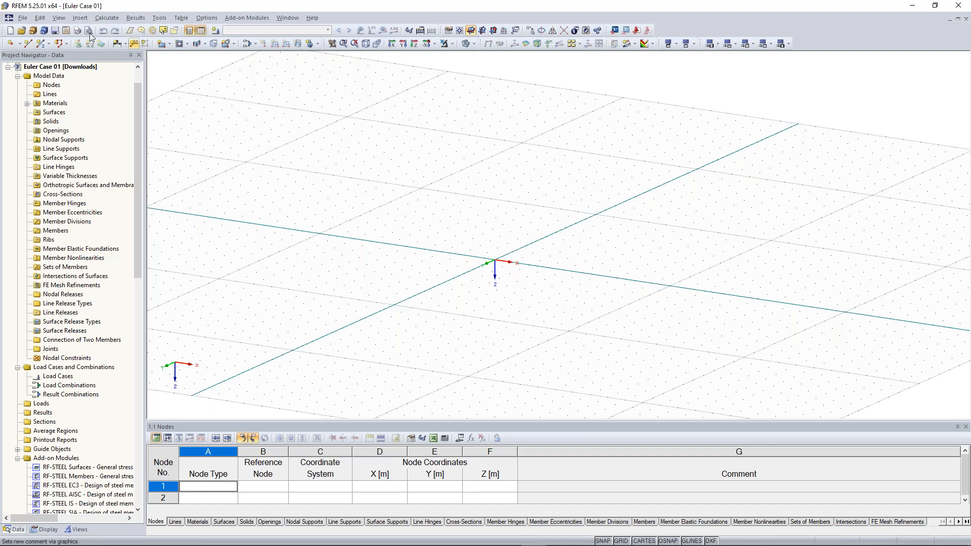
- Start a new single member and open the cross-section library from the New Cross-Section dialog
left_click(41, 44)
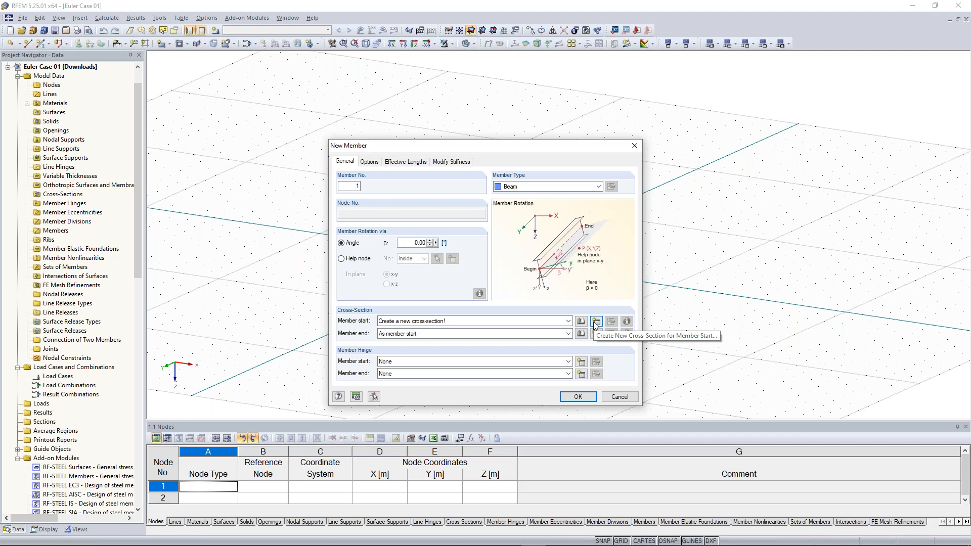
left_click(596, 322)
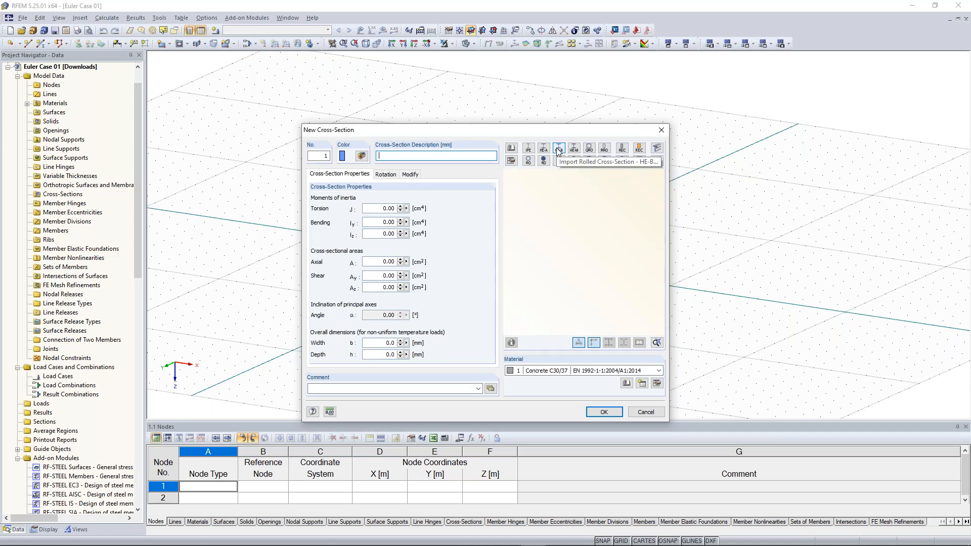
left_click(514, 149)
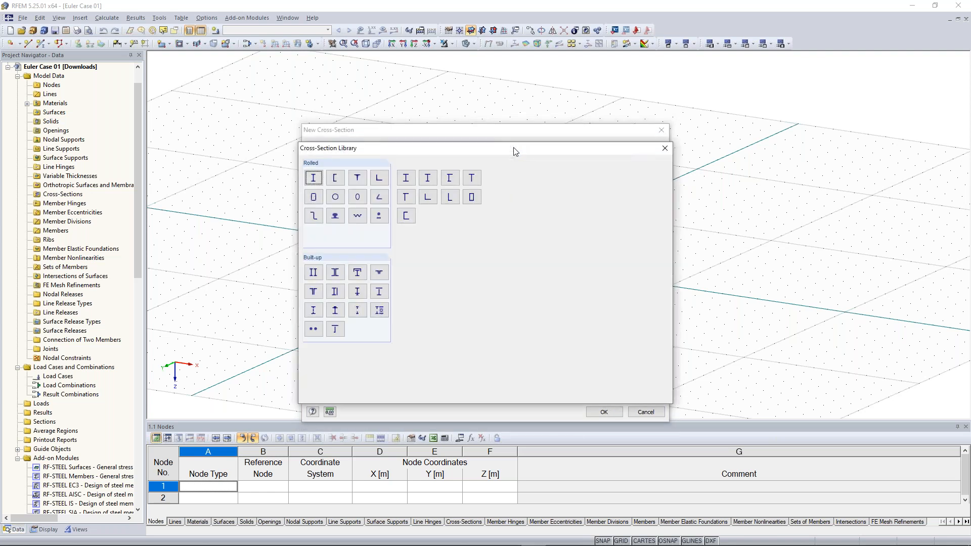
- Choose the rolled HEB 300 section and keep Steel S 235 as its material
left_click(314, 178)
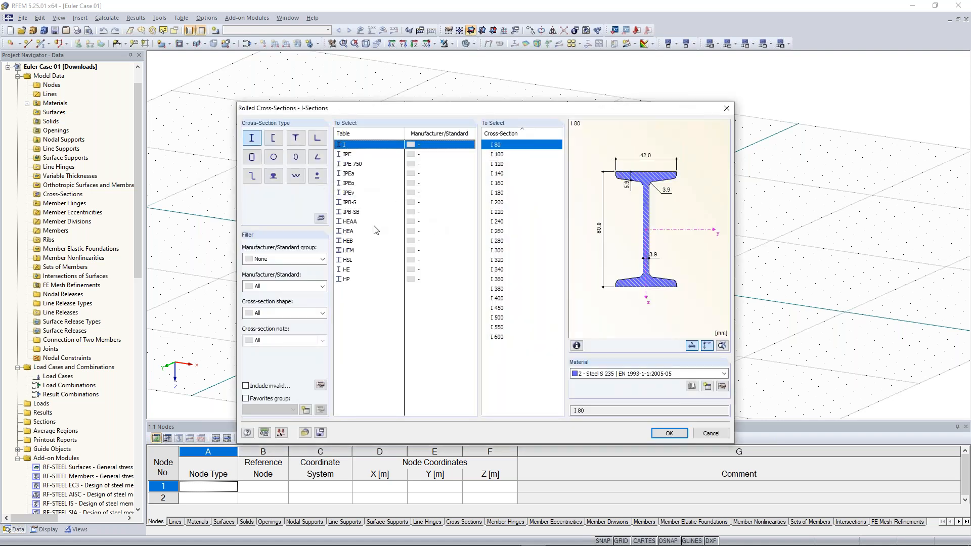
left_click(354, 241)
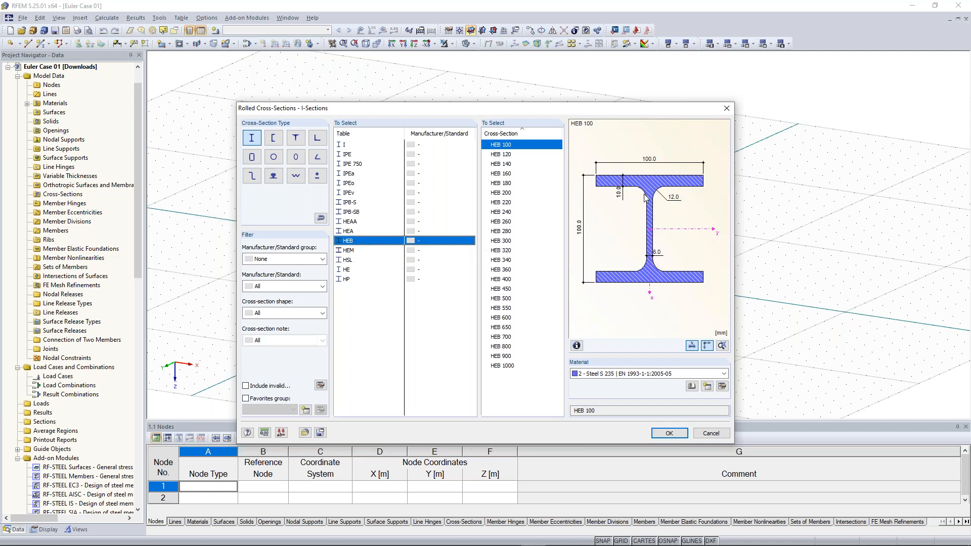
left_click(507, 242)
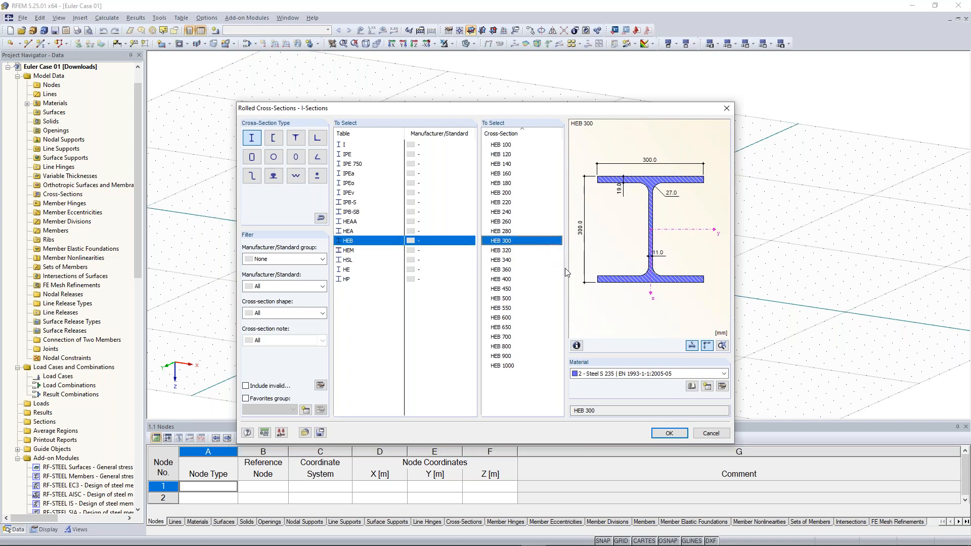
left_click(631, 375)
left_click(629, 375)
left_click(606, 376)
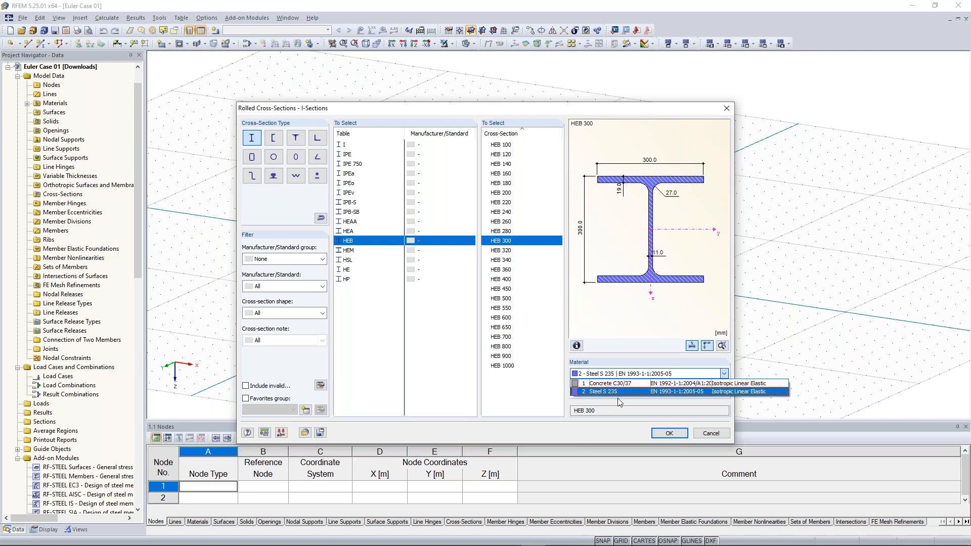
left_click(617, 398)
- Verify Steel S 235 in the material library and accept the HEB 300 member settings
left_click(723, 387)
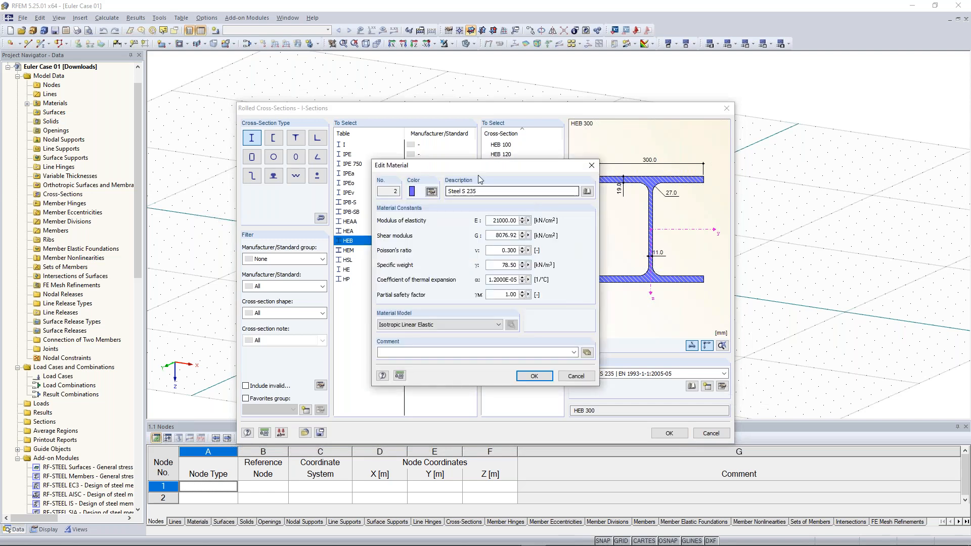
left_click(496, 191)
left_click(504, 192)
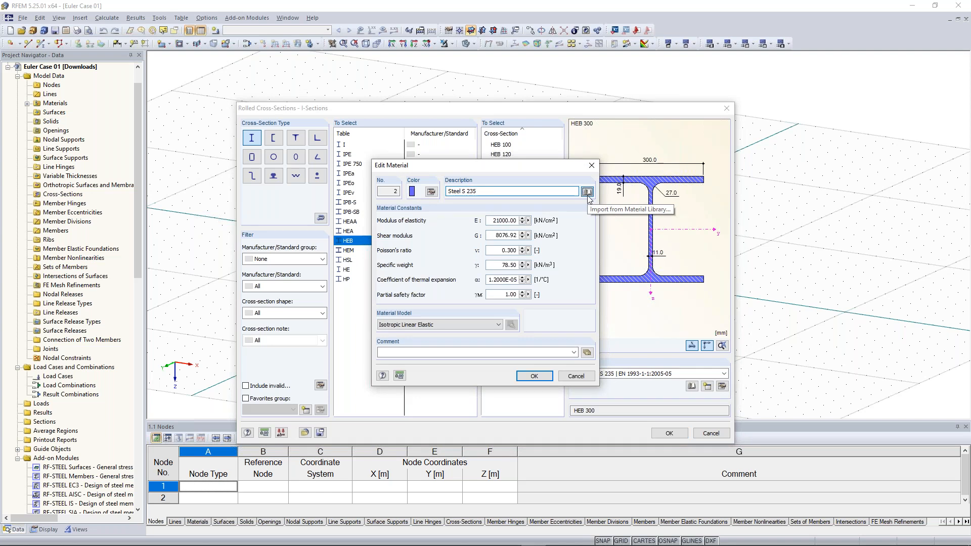
left_click(587, 192)
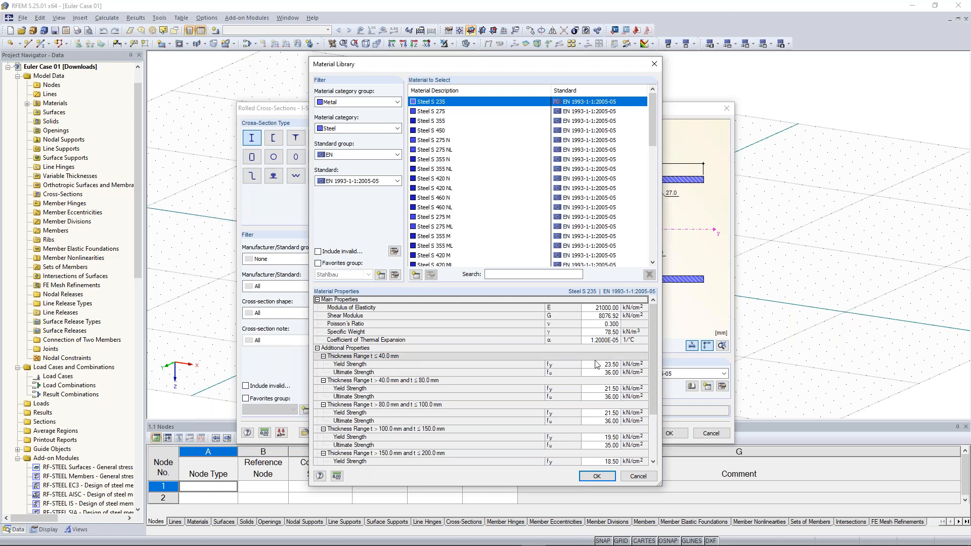
left_click(597, 475)
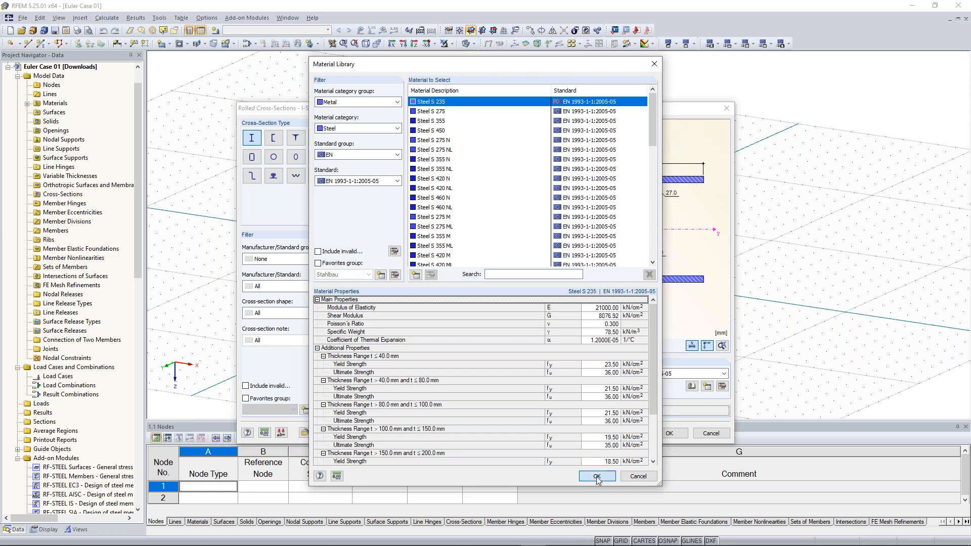
left_click(534, 375)
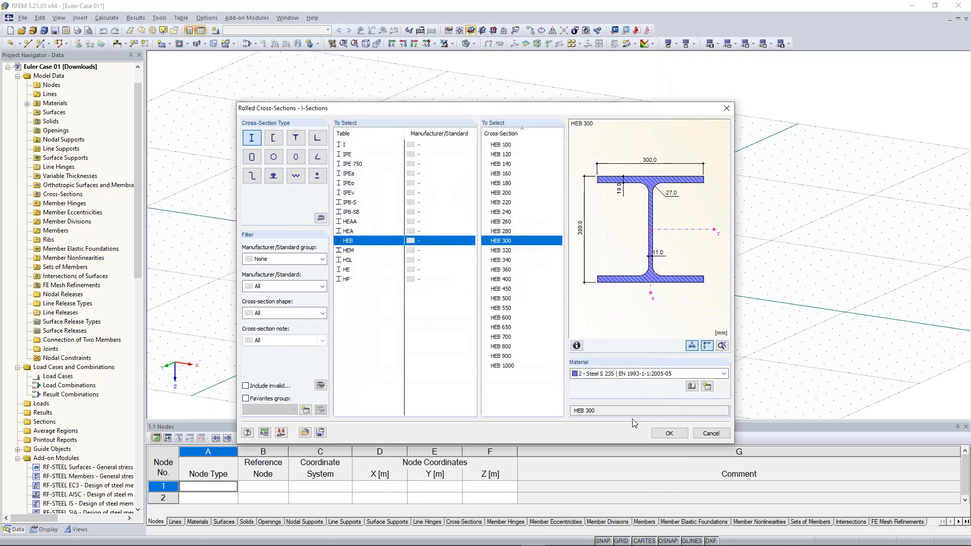
left_click(669, 433)
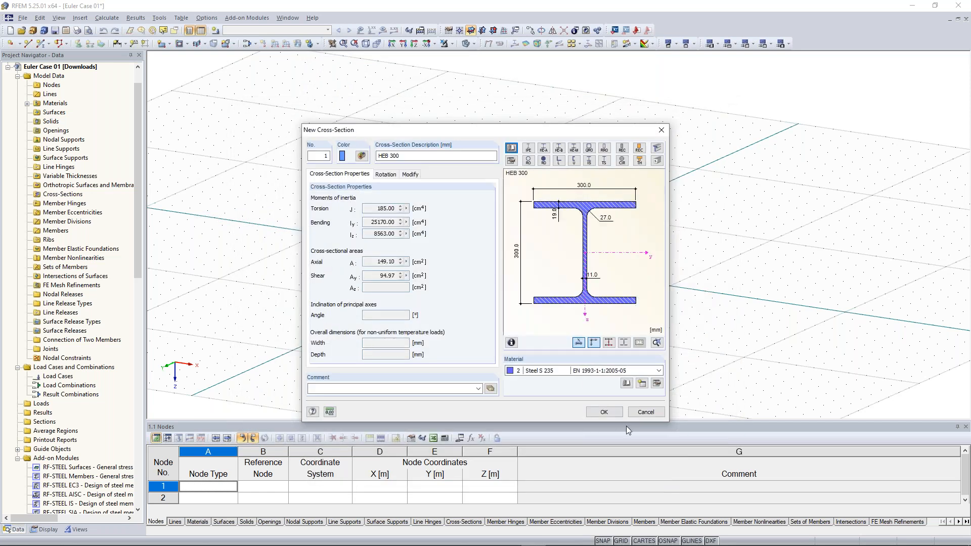
left_click(603, 412)
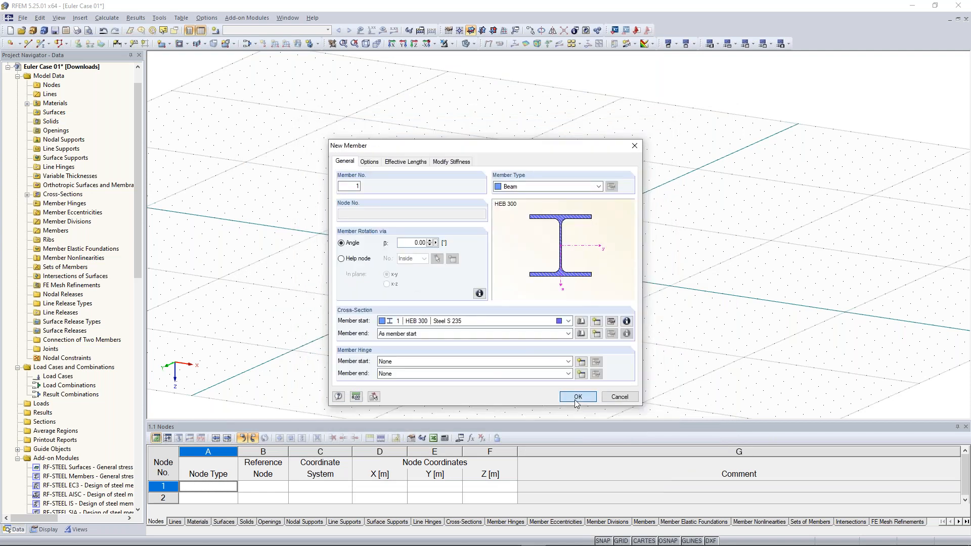
key("Return")
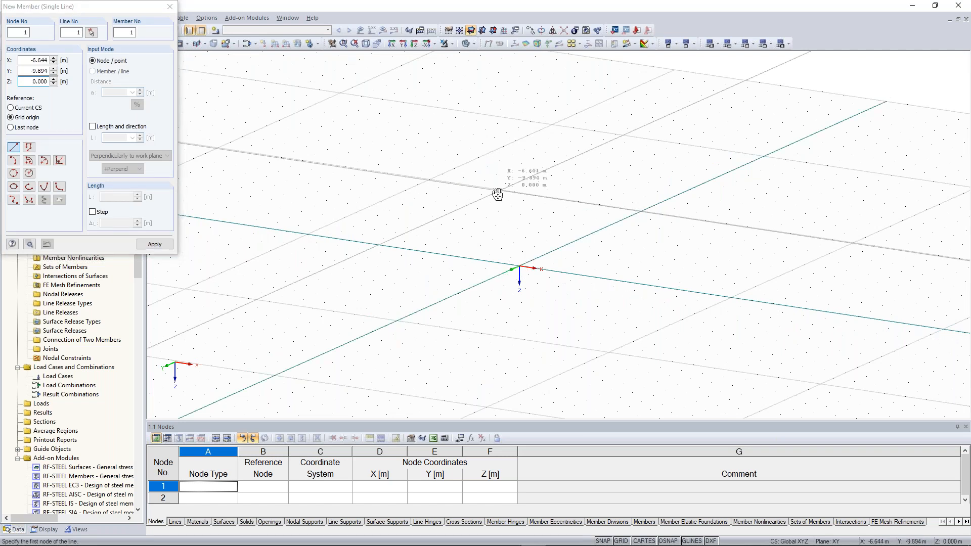
- Place the column's first node at the origin and tilt the view to see it upright
middle_click_drag(497, 194, 478, 218)
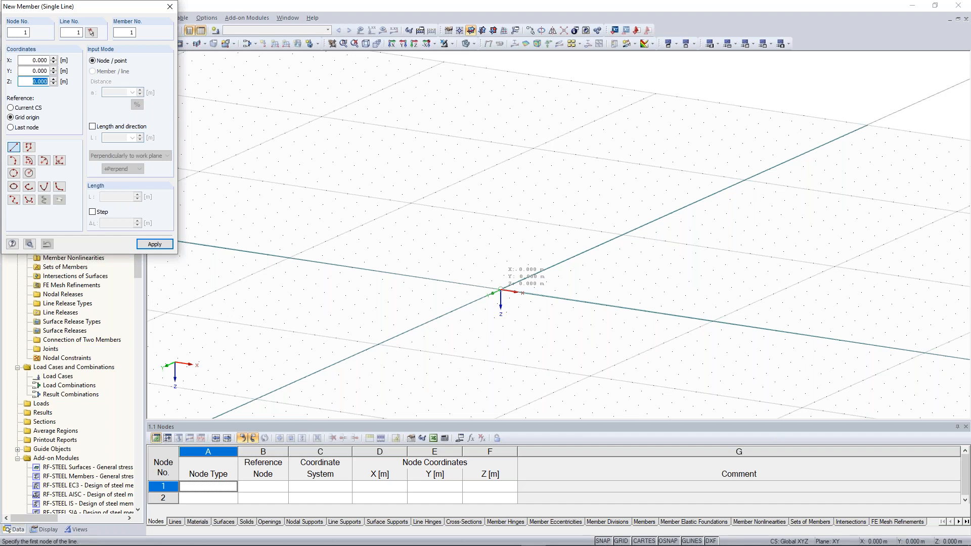
left_click(501, 290)
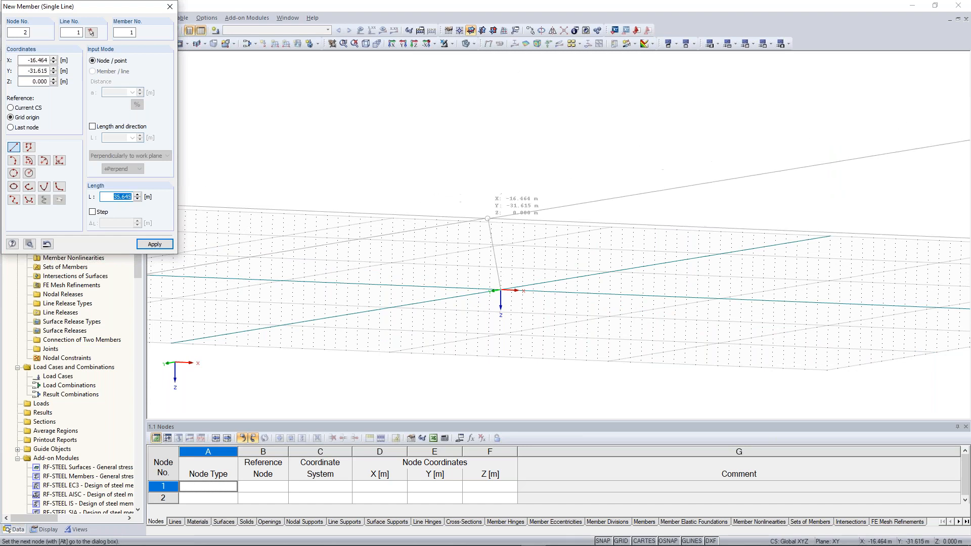
middle_click_drag(487, 218, 470, 298, "ctrl")
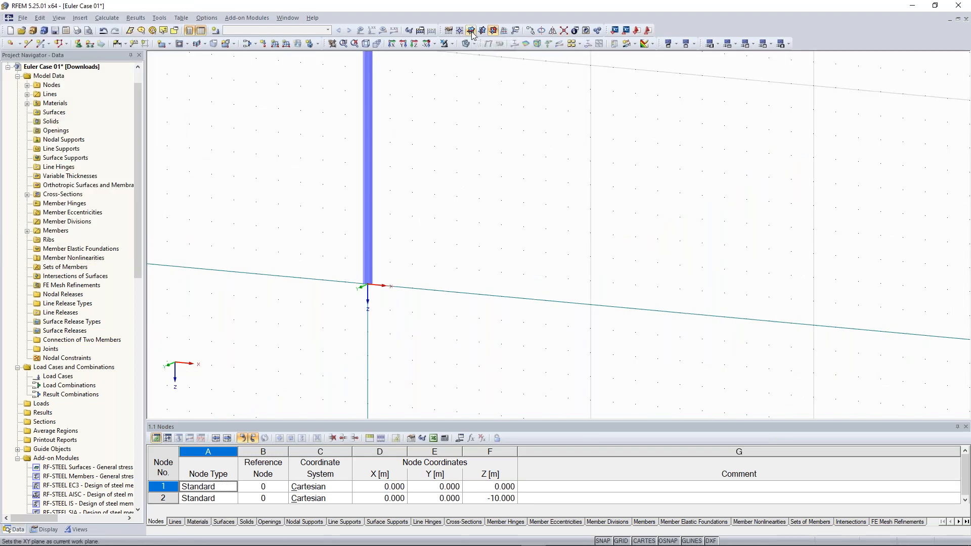
left_click(471, 32)
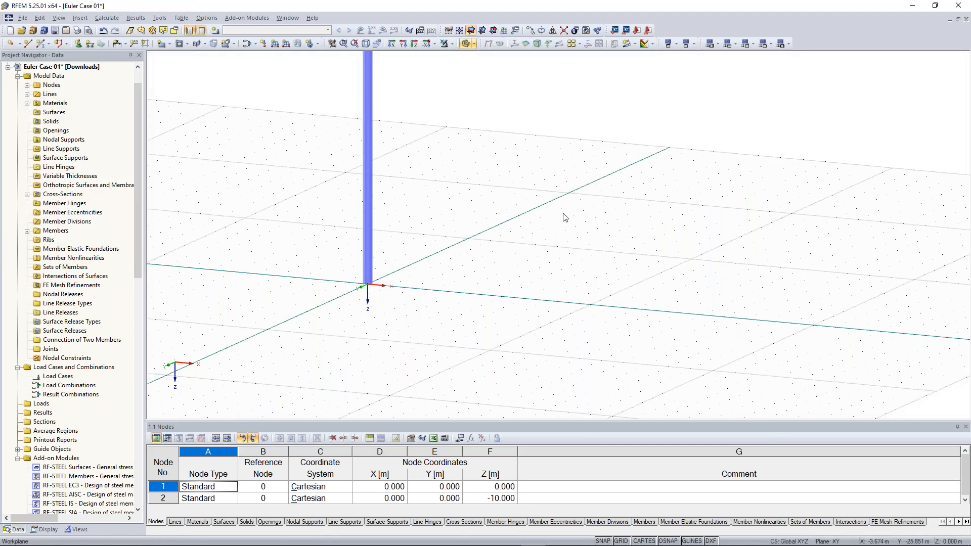
scroll(563, 214, "down", 1)
middle_click_drag(564, 215, 485, 238)
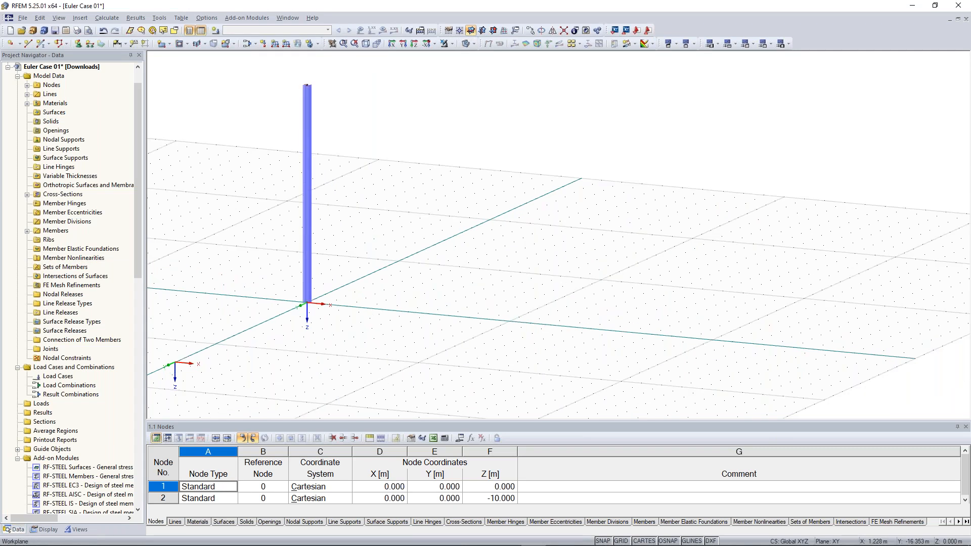
left_click(43, 43)
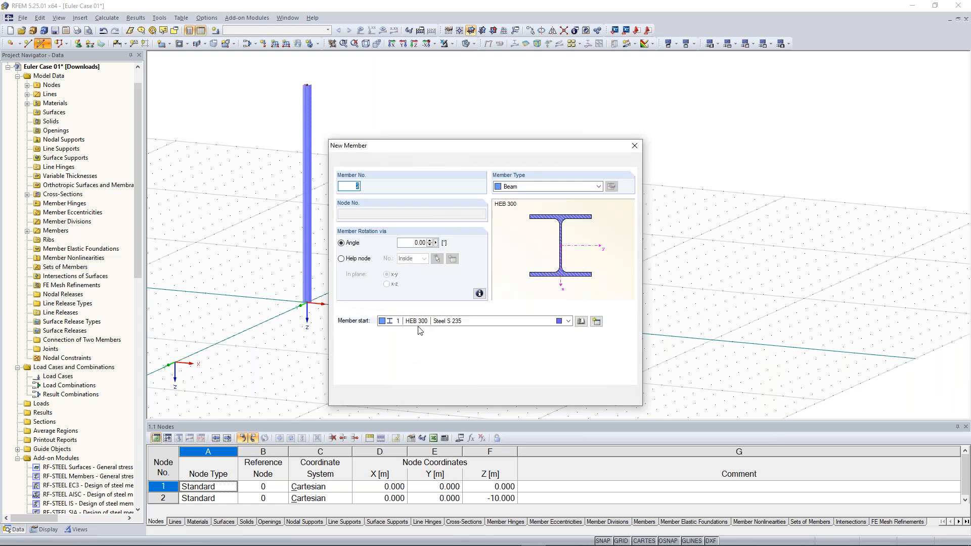
left_click(576, 396)
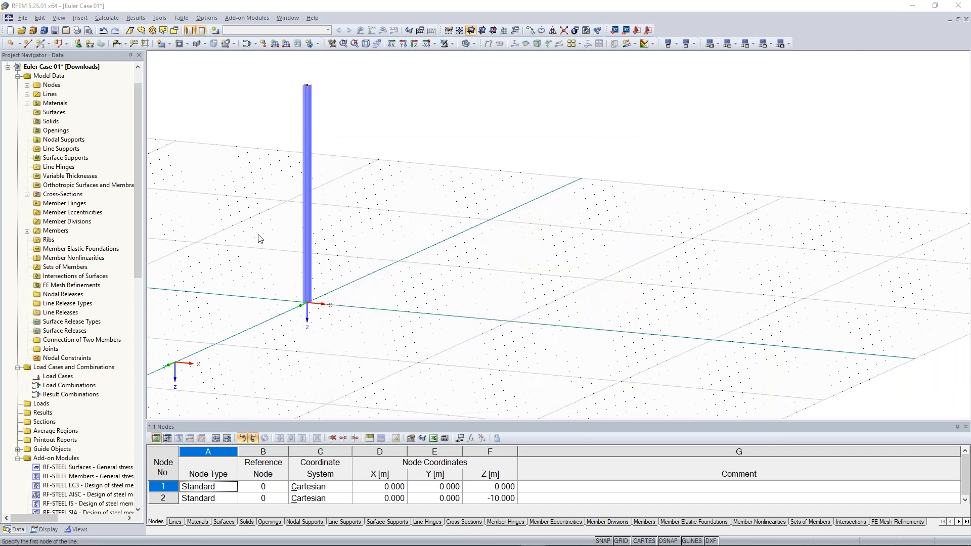
left_click(127, 127)
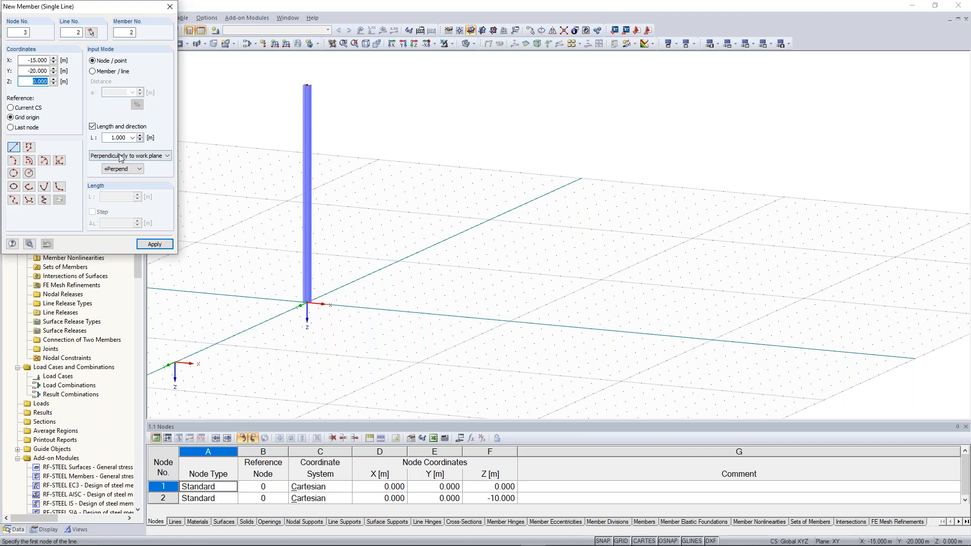
left_click(123, 169)
right_click(351, 301)
right_click(351, 301)
- Fix node 1 with a rigid support restraining all six degrees of freedom
left_click(436, 353)
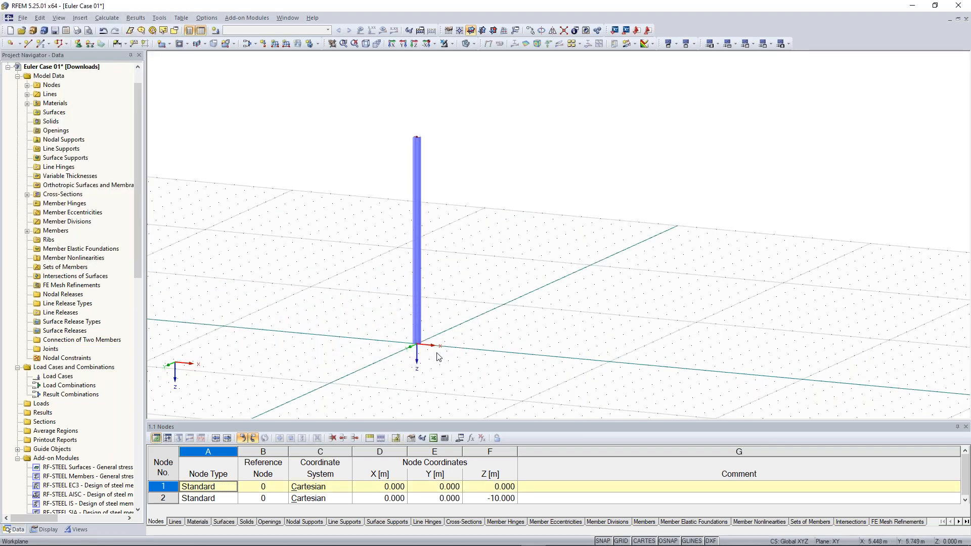
left_click(81, 46)
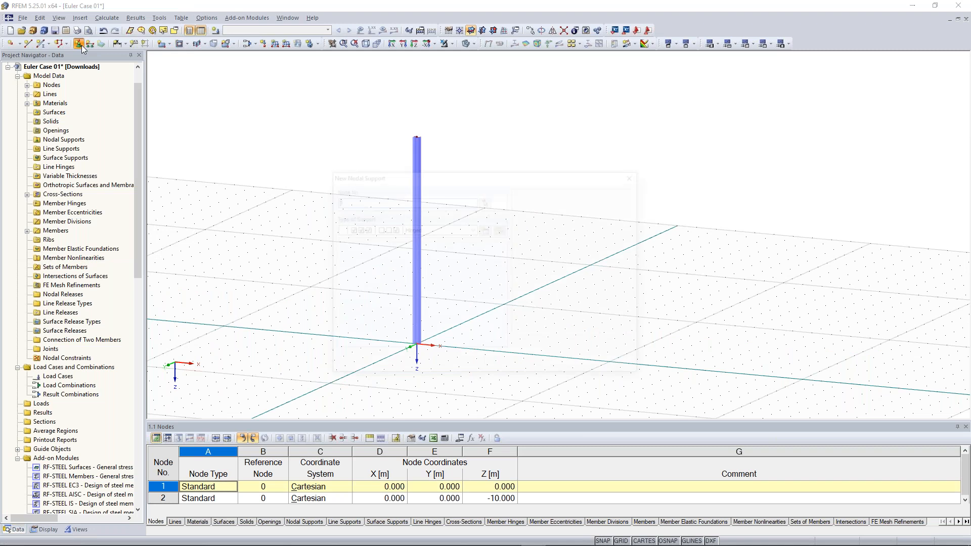
left_click(474, 229)
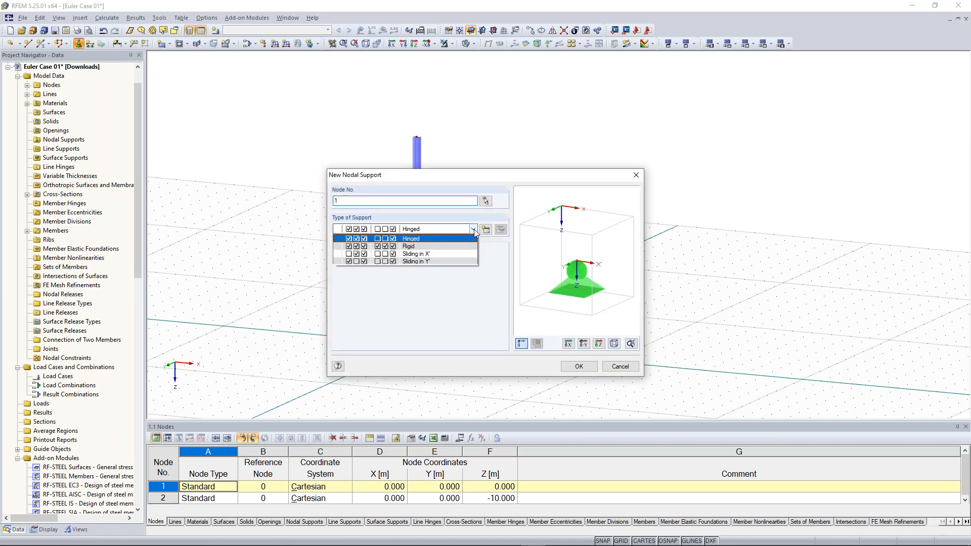
left_click(463, 246)
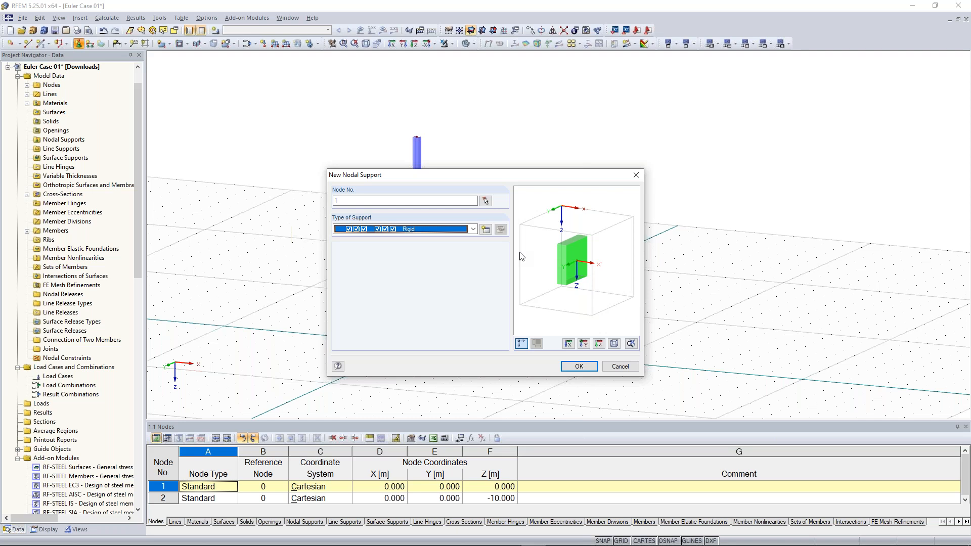
left_click(582, 368)
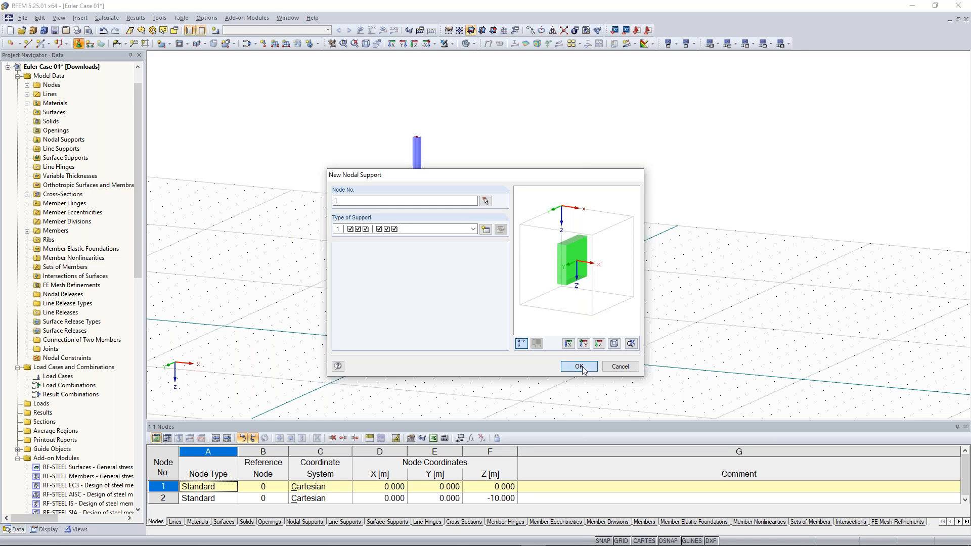
scroll(397, 369, "up", 5)
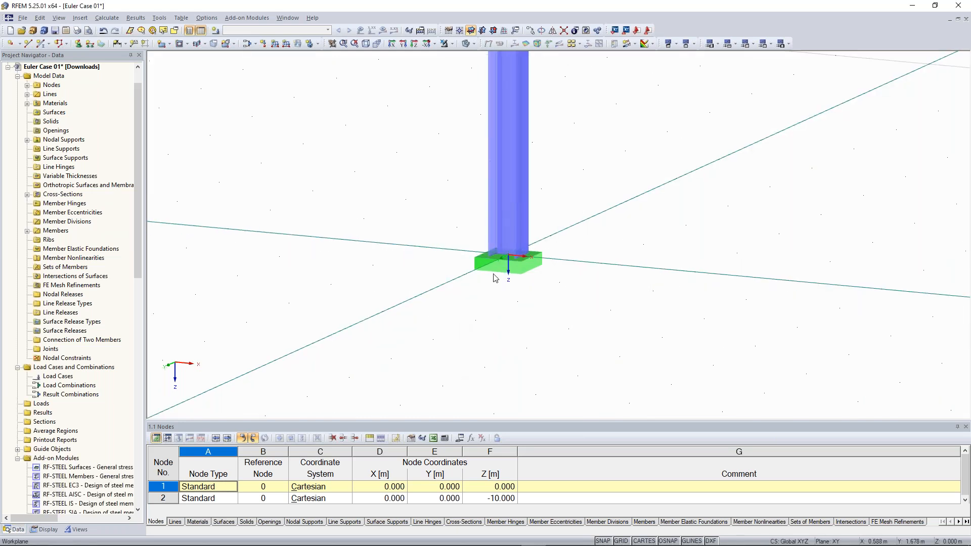
middle_click_drag(569, 239, 558, 270)
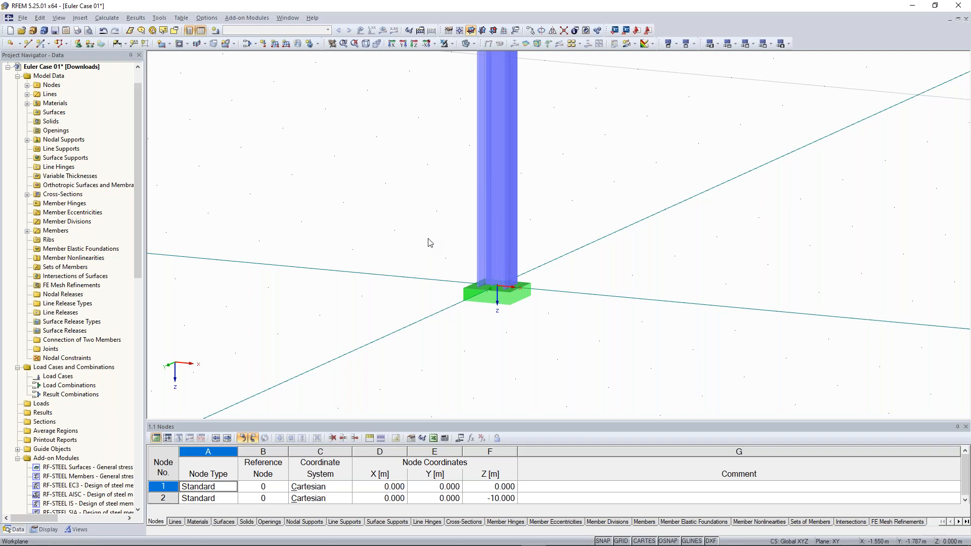
- Create load case LC1 named 'Test load' with self-weight deactivated
left_click(219, 32)
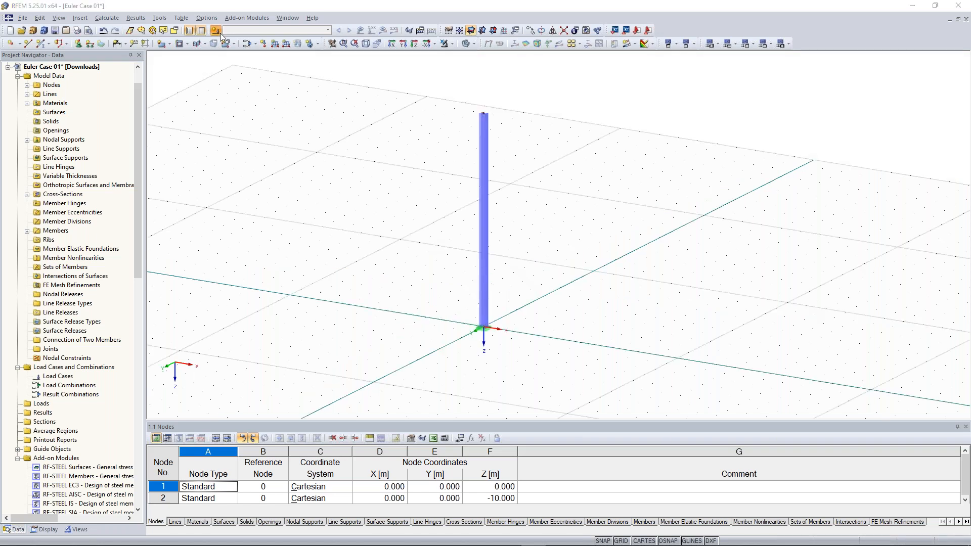
left_click(215, 31)
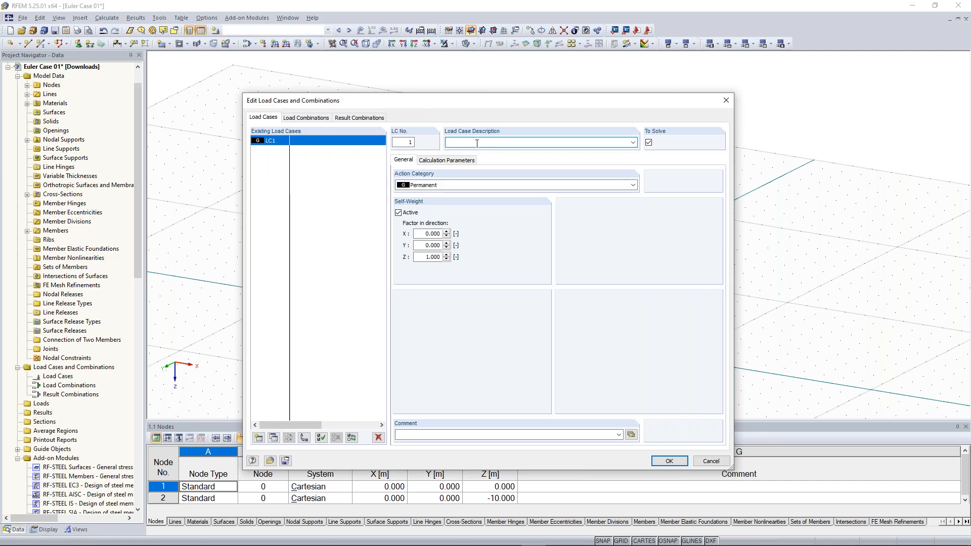
type("Test load")
left_click(410, 214)
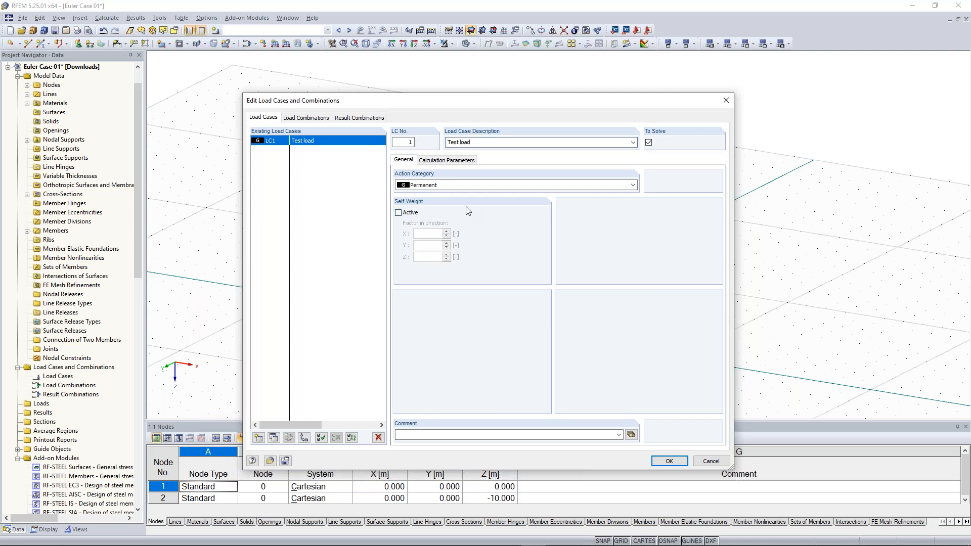
left_click(670, 461)
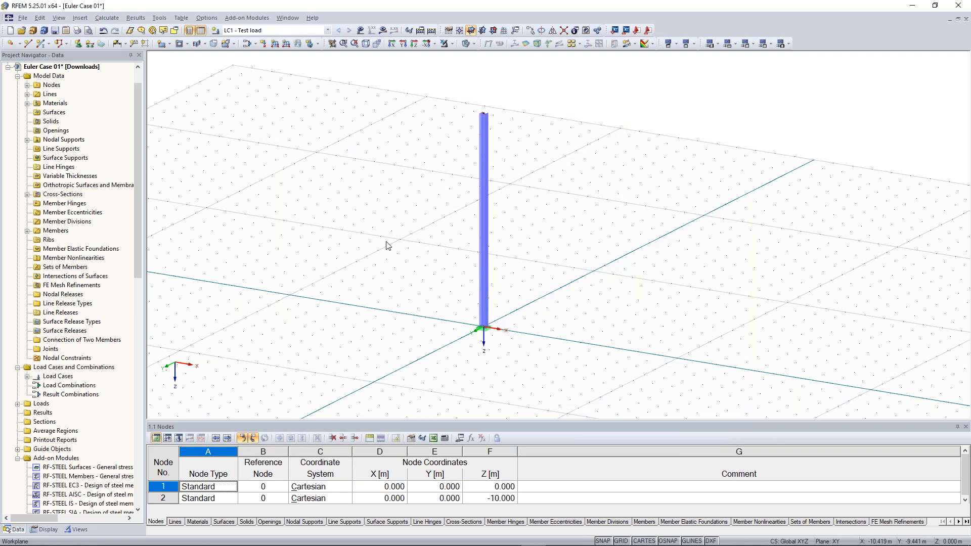
middle_click_drag(386, 242, 363, 225, "ctrl")
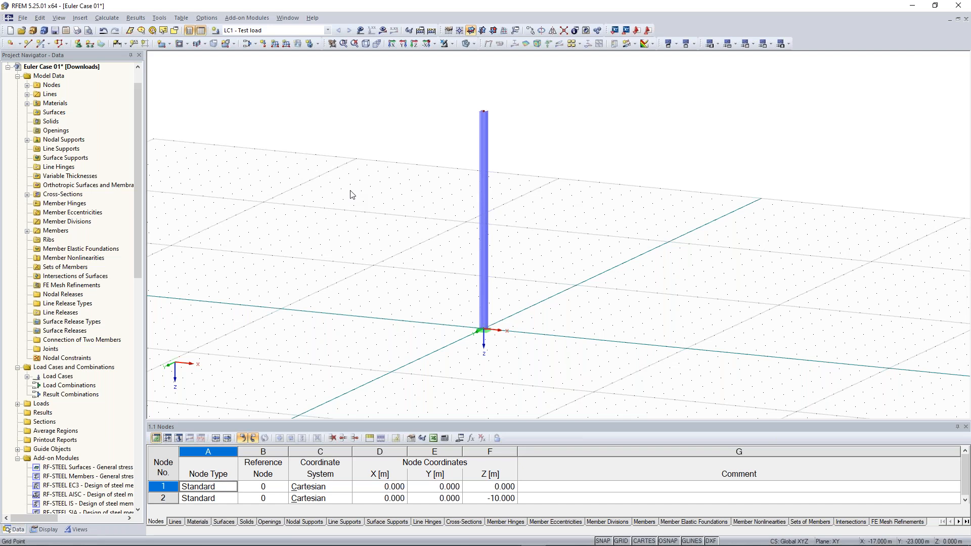
left_click_drag(452, 89, 512, 121)
- Apply a nodal load of Px 10 kN and Pz 100 kN at the column's top node
left_click(267, 44)
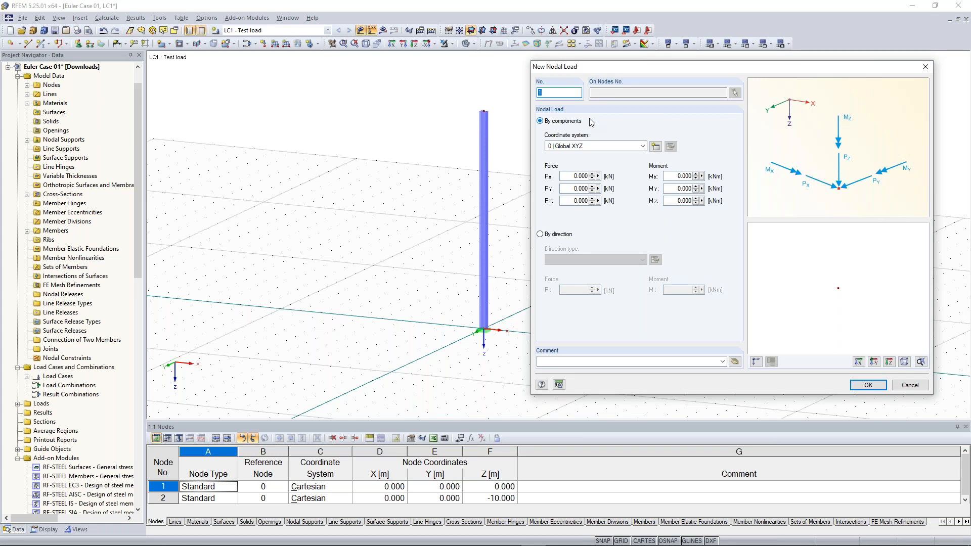
left_click(569, 175)
left_click_drag(569, 175, 588, 176)
type("10")
left_click_drag(571, 202, 605, 203)
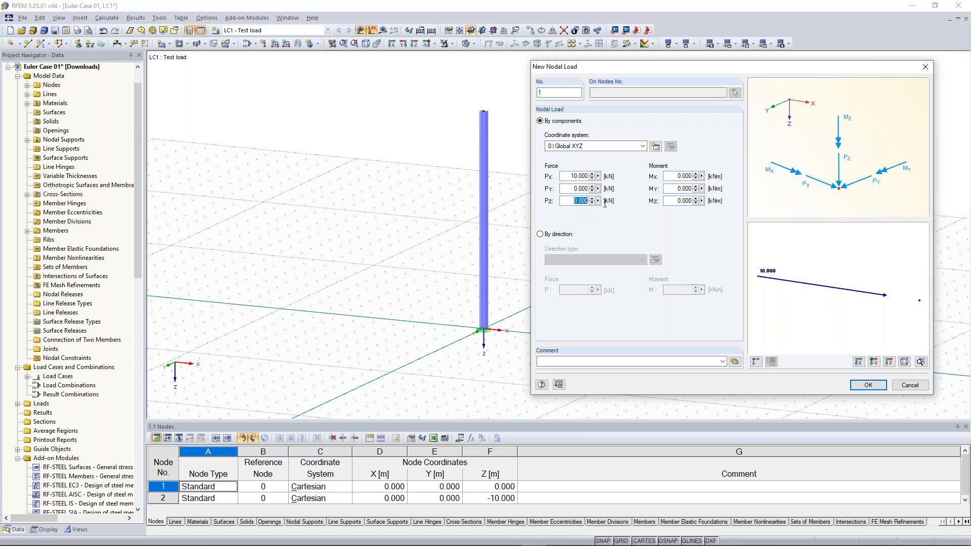
type("100")
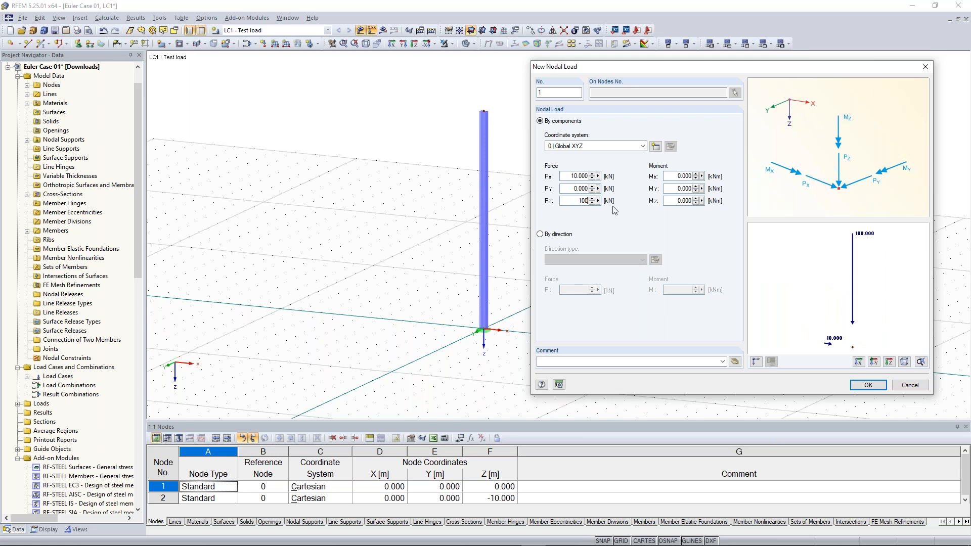
left_click(868, 385)
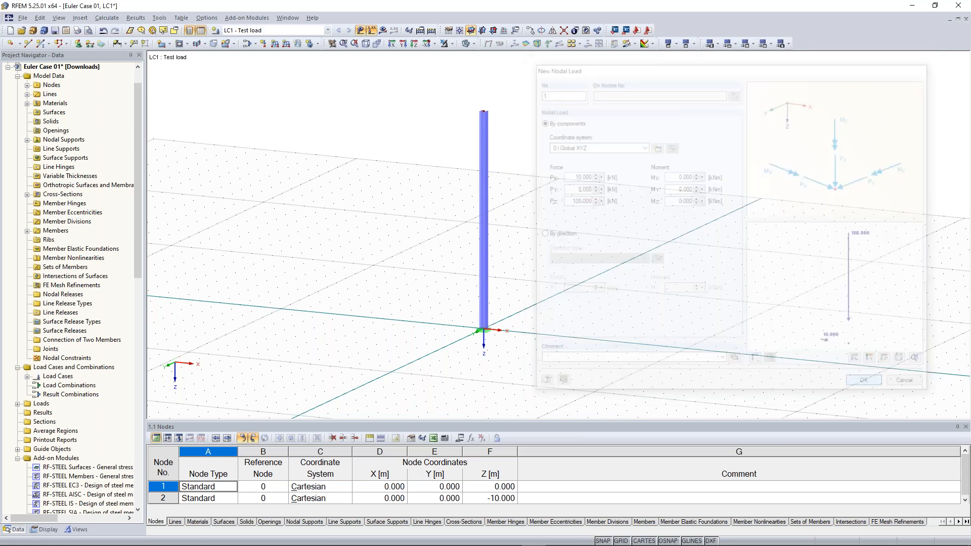
left_click(484, 111)
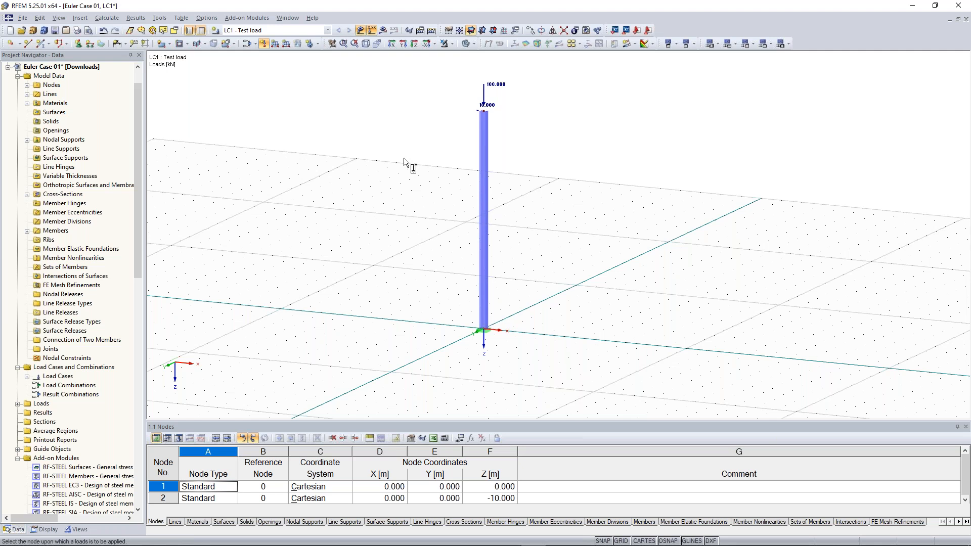
scroll(380, 187, "down", 1)
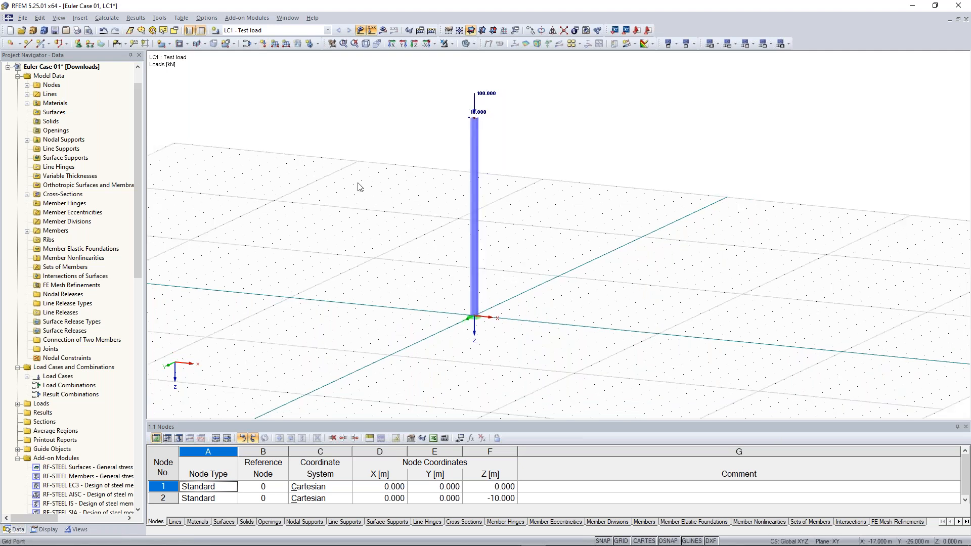
scroll(359, 188, "up", 1)
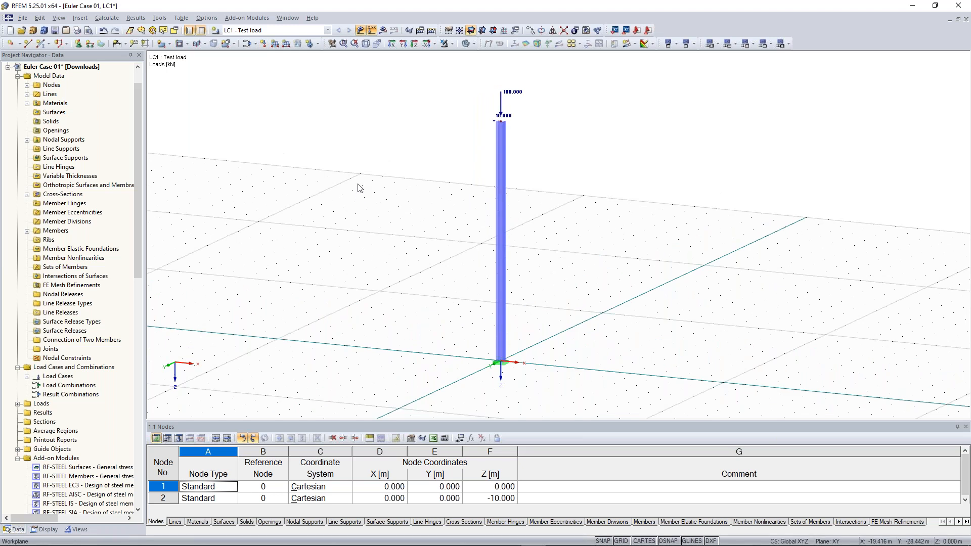
- Calculate LC1 and display its results, showing 63.5 mm maximum deformation
left_click(383, 32)
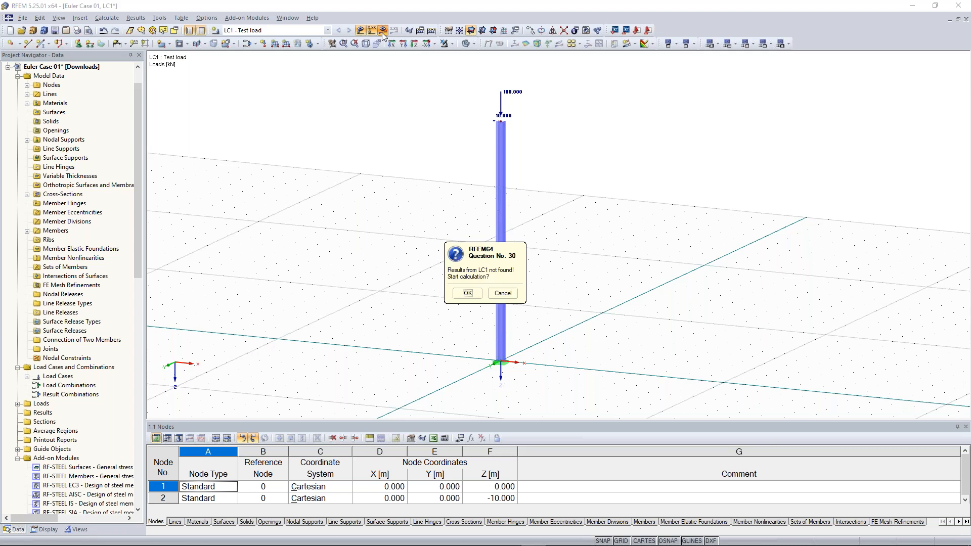
left_click(468, 293)
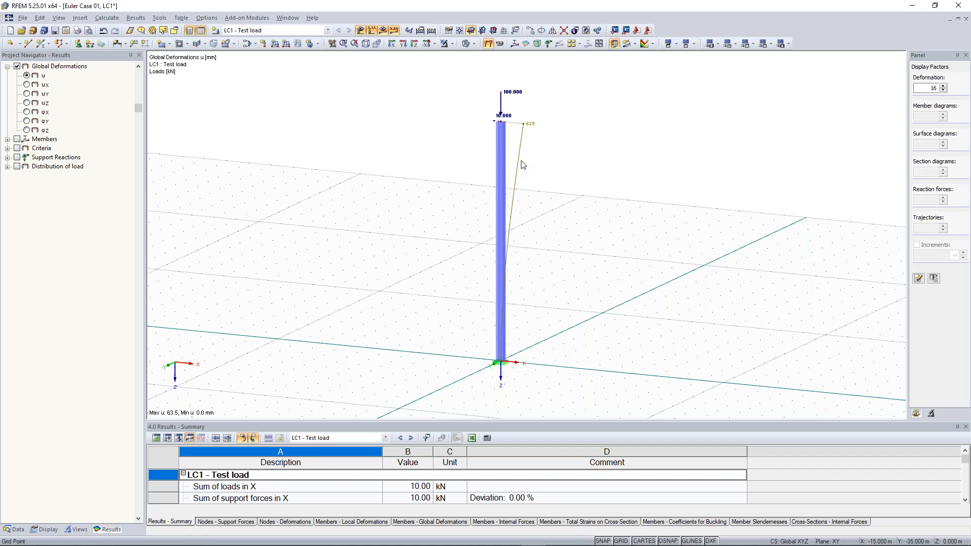
- Render the member deformation as coloured cross-sections via Results > Deformation > Members
scroll(475, 170, "up", 1)
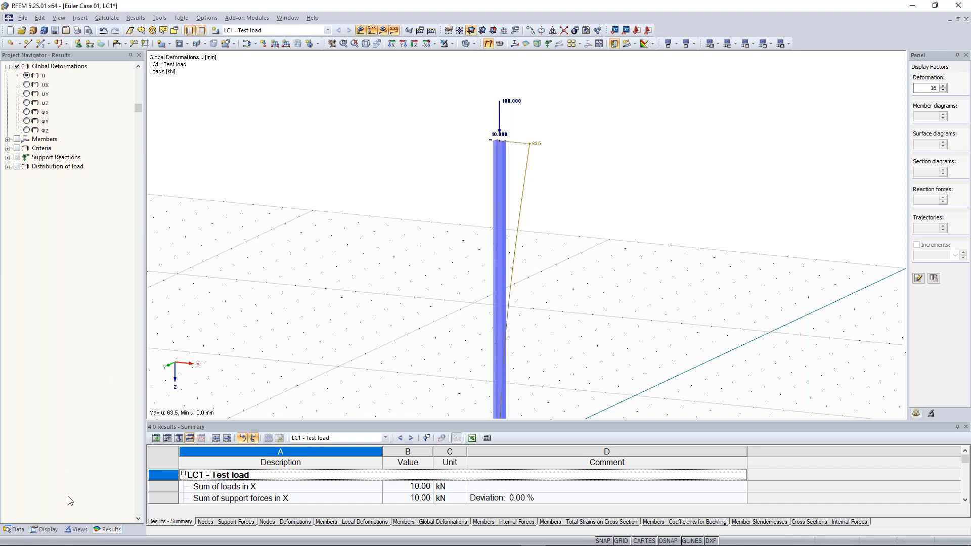
left_click(46, 530)
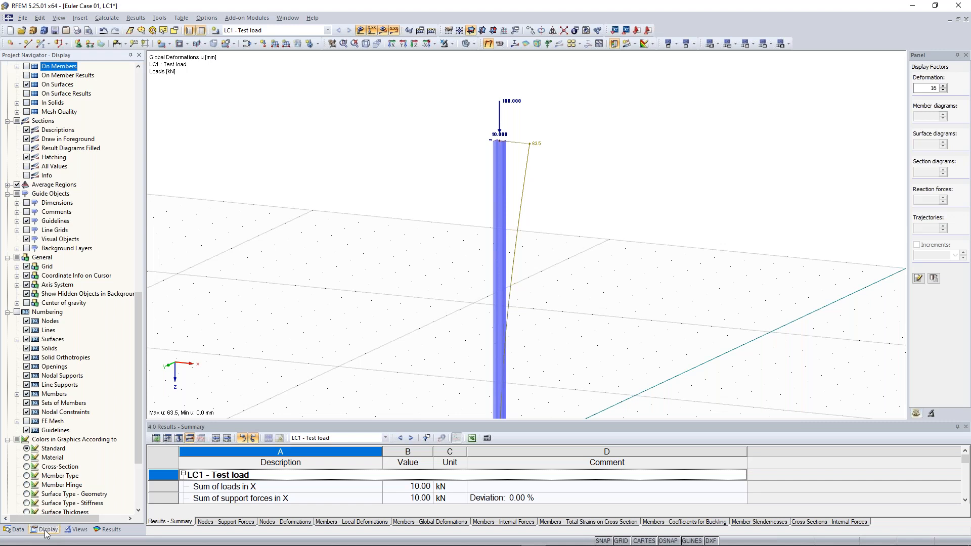
left_click_drag(137, 322, 140, 203)
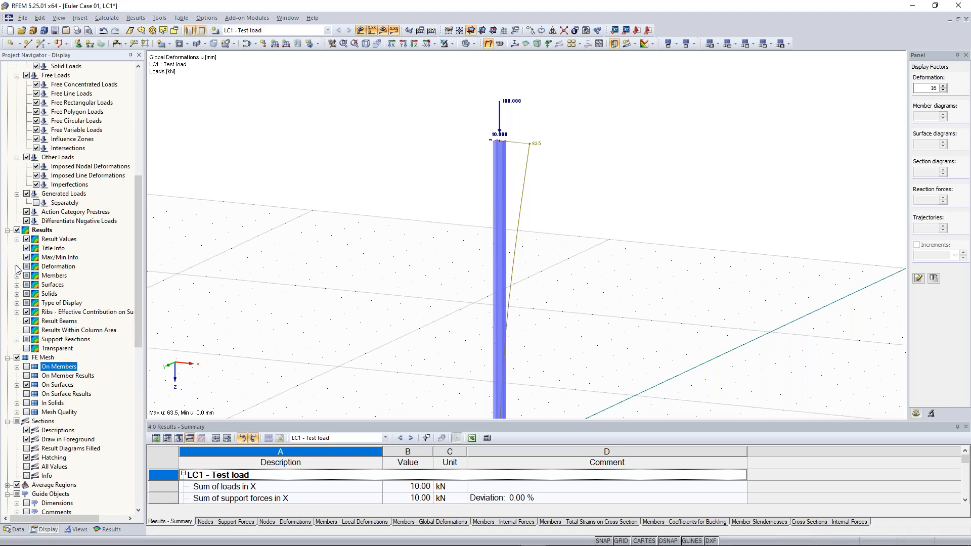
left_click(17, 266)
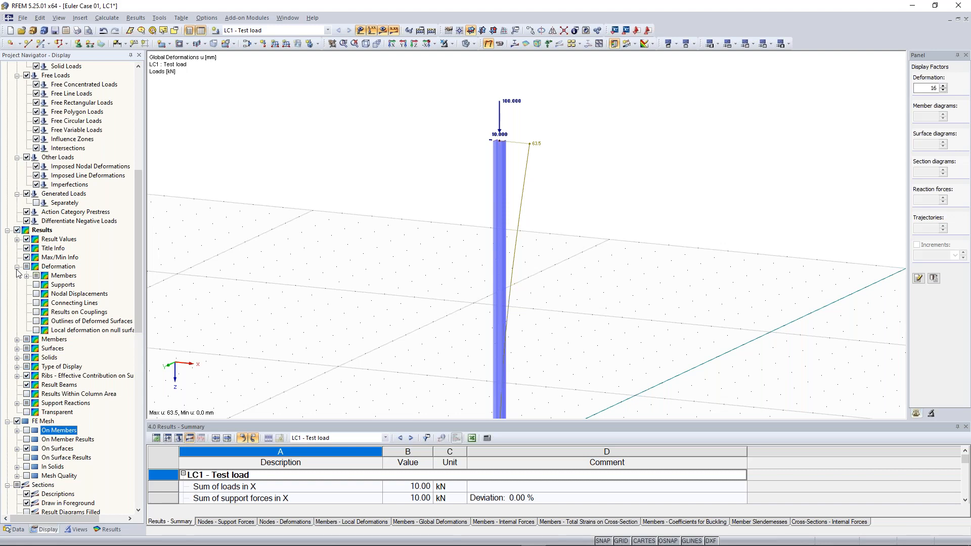
left_click(26, 276)
left_click(46, 303)
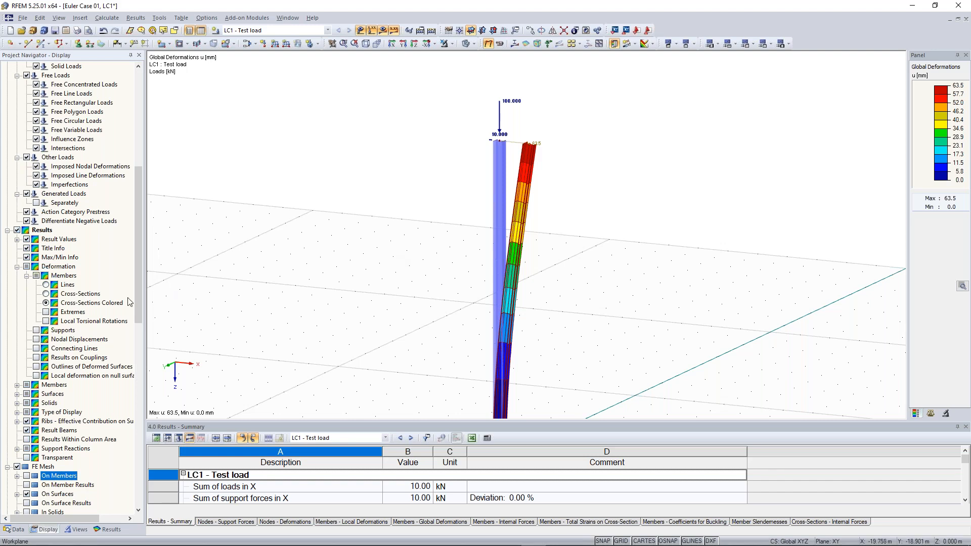
- Rotate, zoom and pan to inspect the coloured deformed column from base to top
scroll(414, 241, "down", 3)
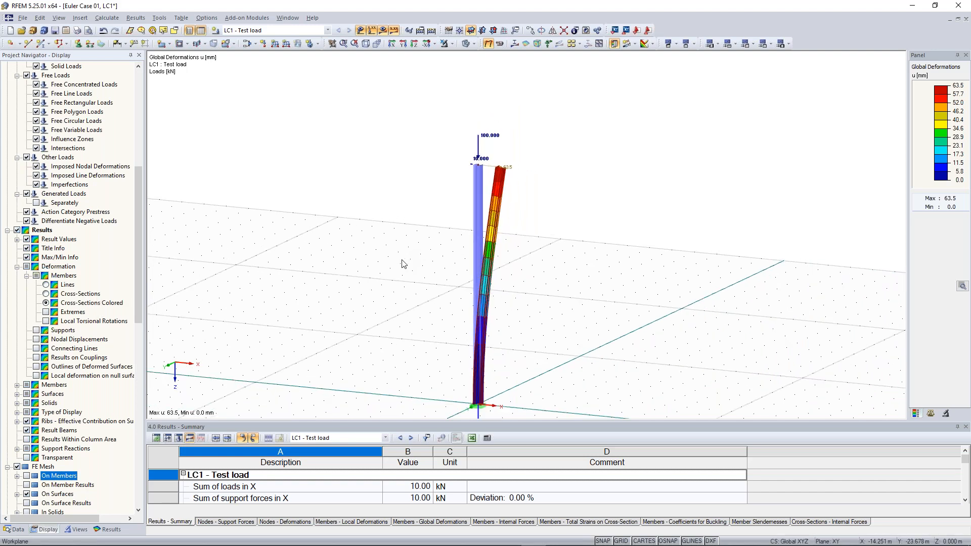
middle_click_drag(403, 261, 435, 263, "ctrl")
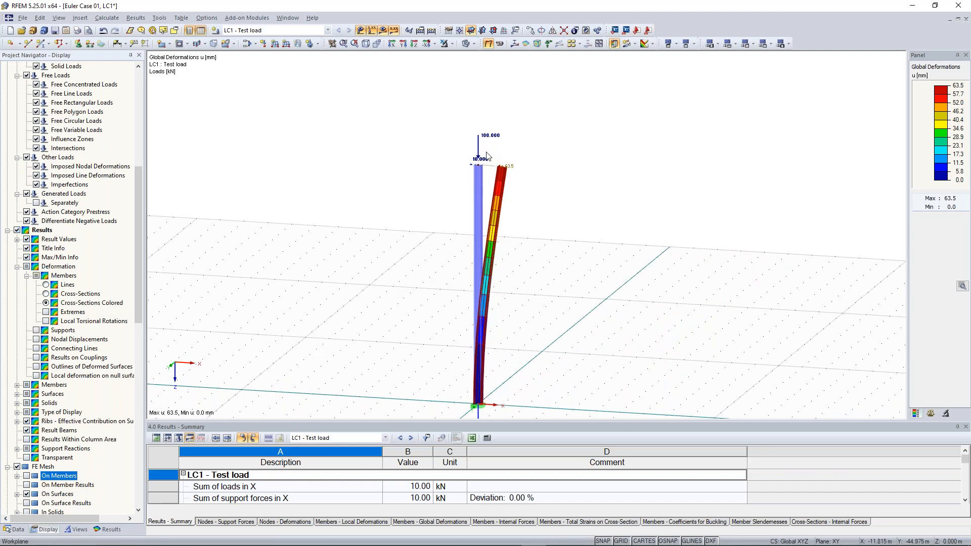
scroll(487, 155, "up", 2)
scroll(425, 177, "up", 1)
scroll(438, 170, "up", 1)
scroll(438, 170, "up", 1)
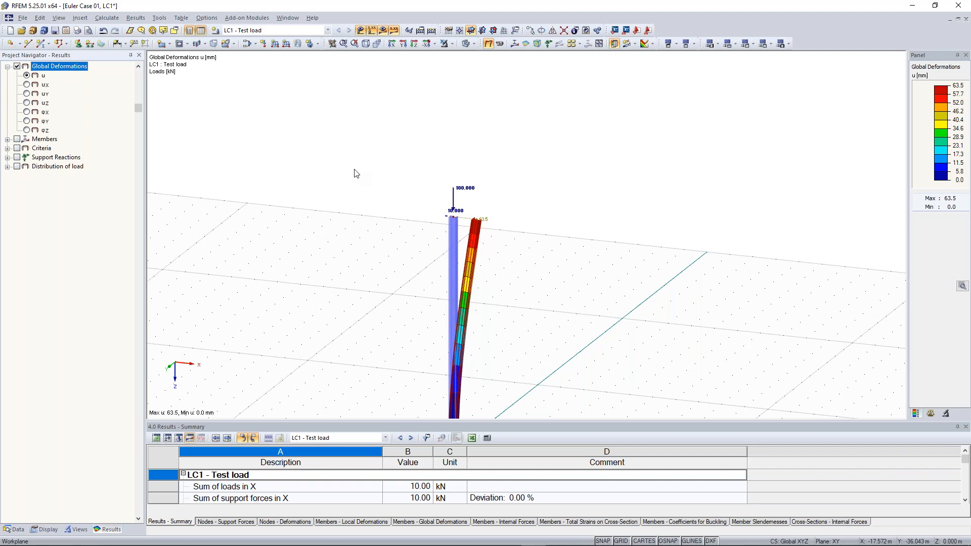
middle_click_drag(362, 221, 453, 133)
scroll(438, 157, "down", 1)
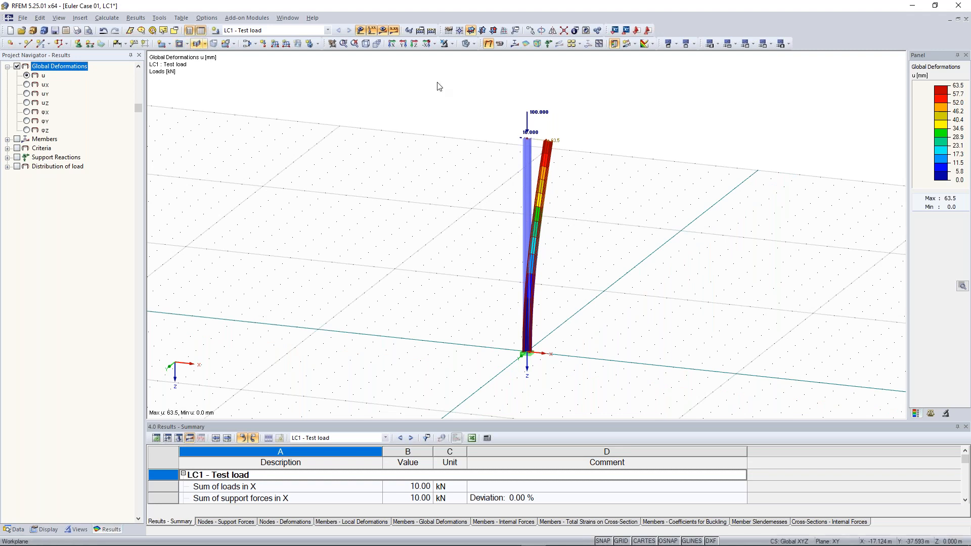
middle_click_drag(395, 139, 364, 150)
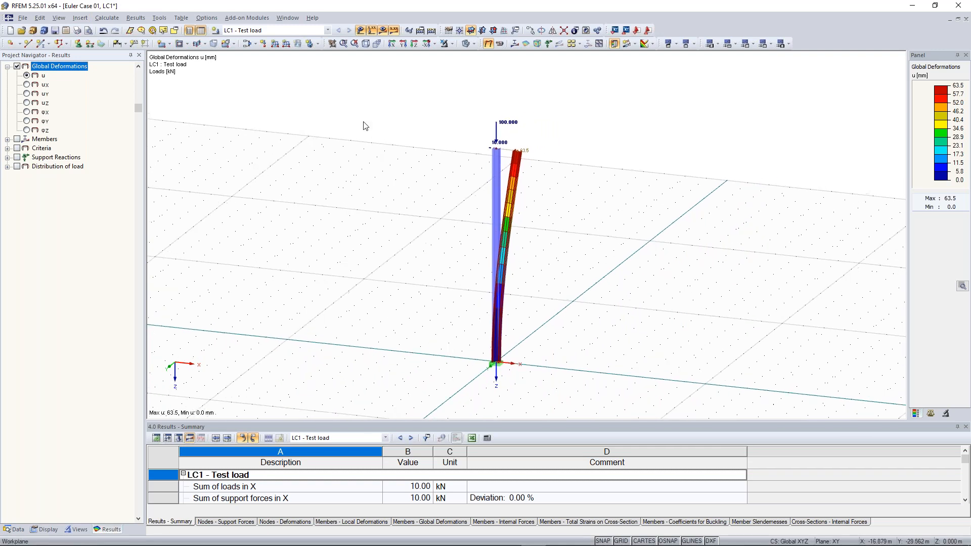
- Open two additional windows of the Euler Case 01 model
left_click(287, 18)
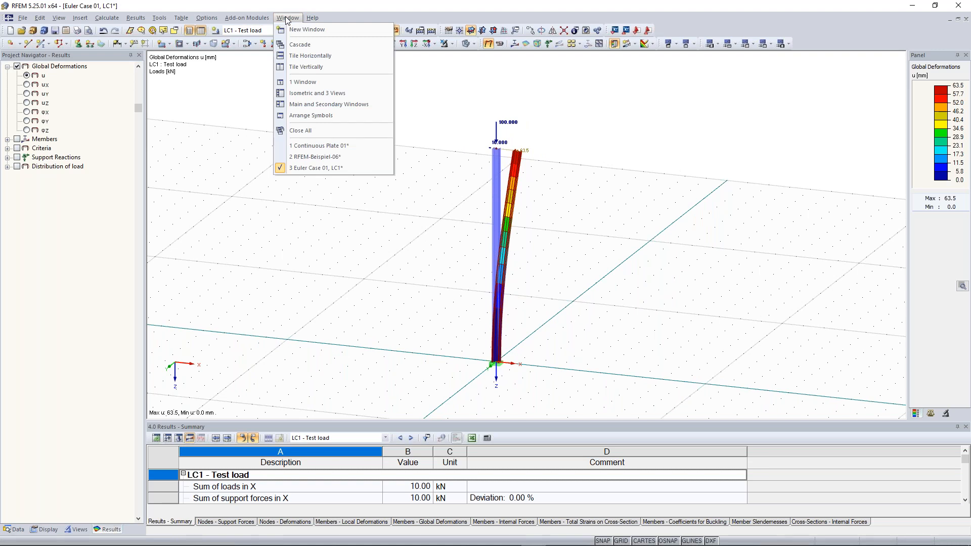
left_click(298, 29)
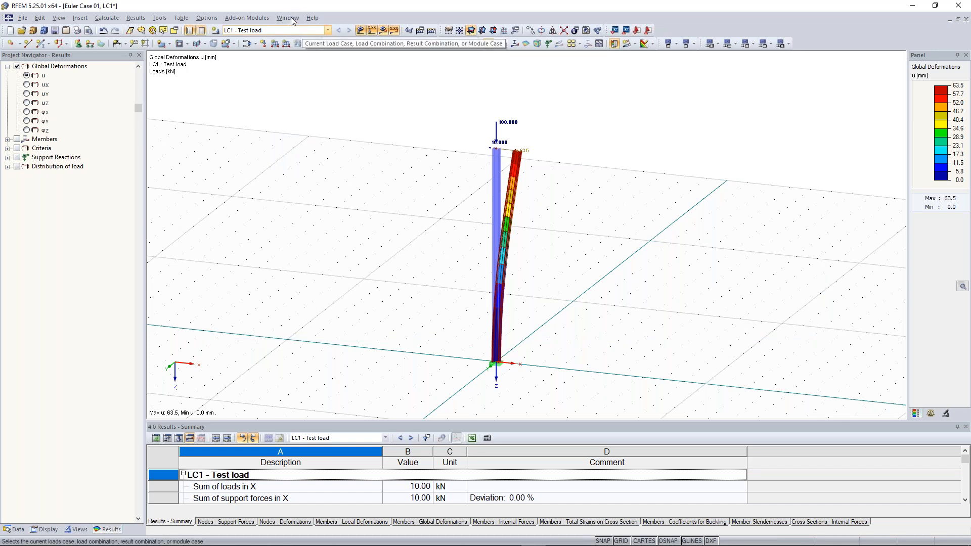
left_click(291, 17)
left_click(295, 32)
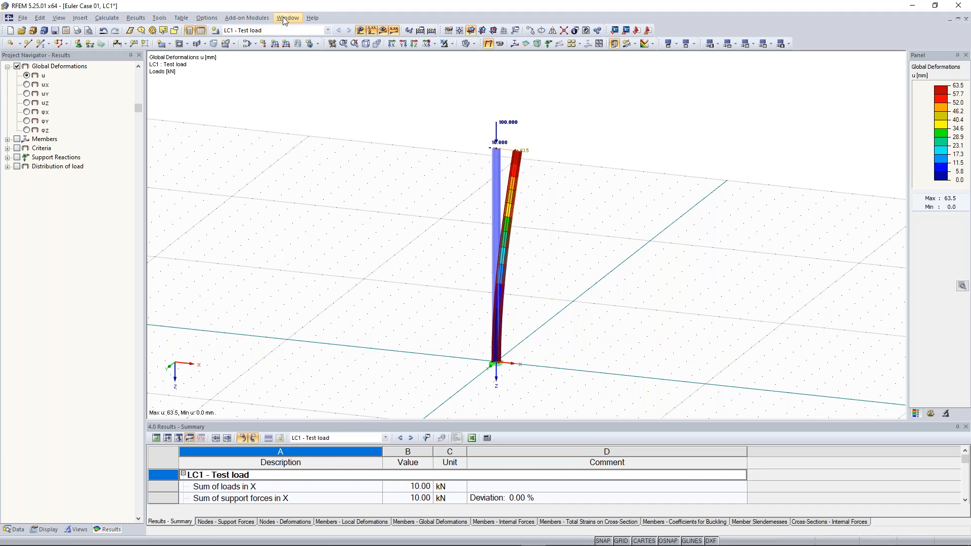
- Tile the windows vertically and minimize the Continuous Plate 01 window
left_click(285, 18)
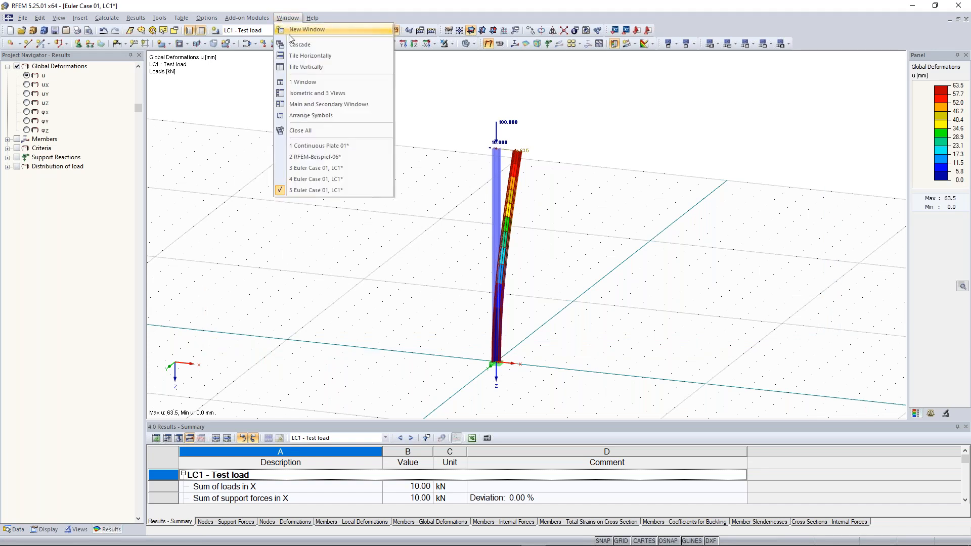
left_click(318, 70)
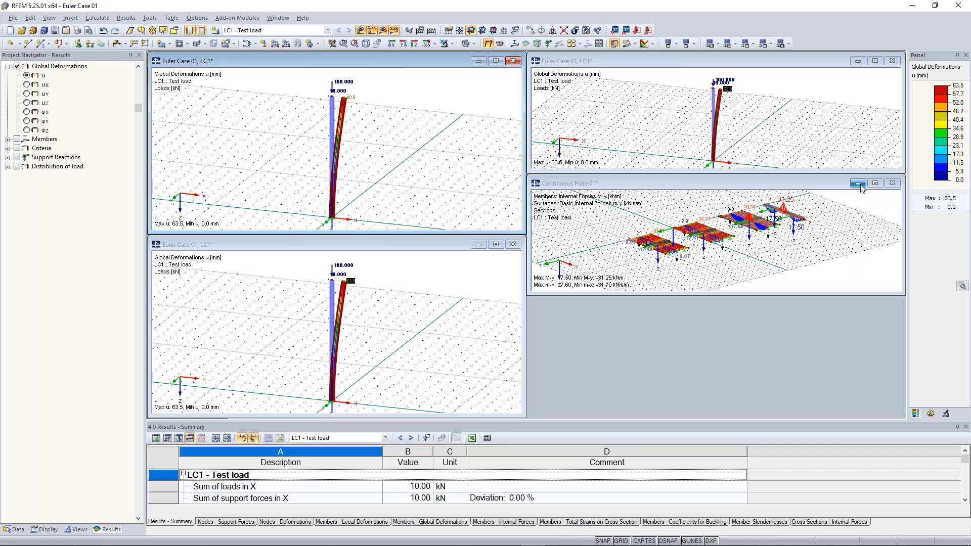
left_click(858, 184)
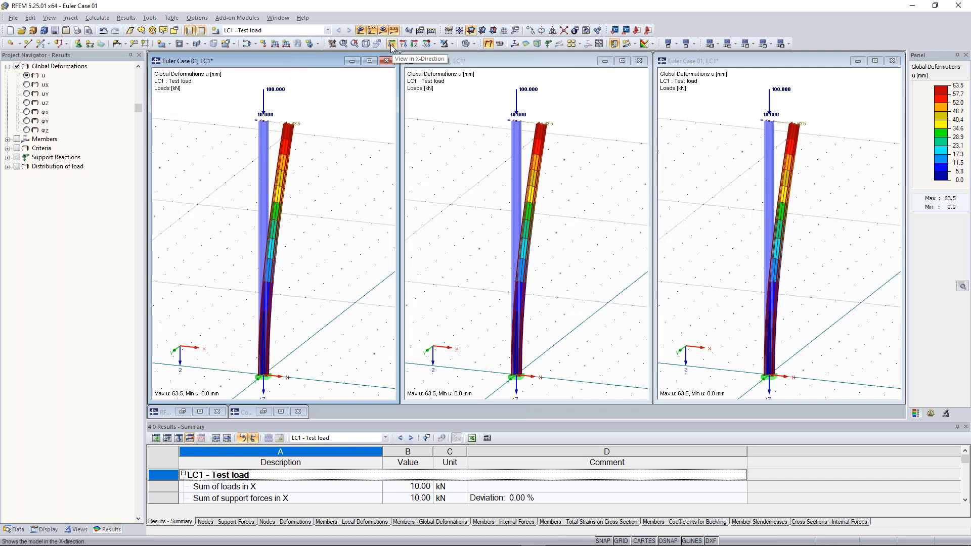
- Set the windows to the In Reverse Y-Direction view and make the left window active
left_click(434, 45)
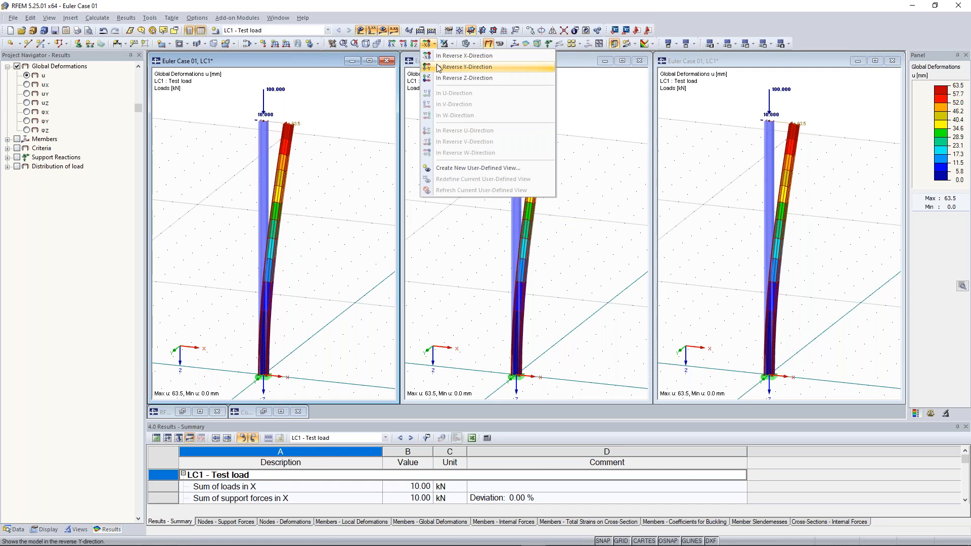
left_click(455, 66)
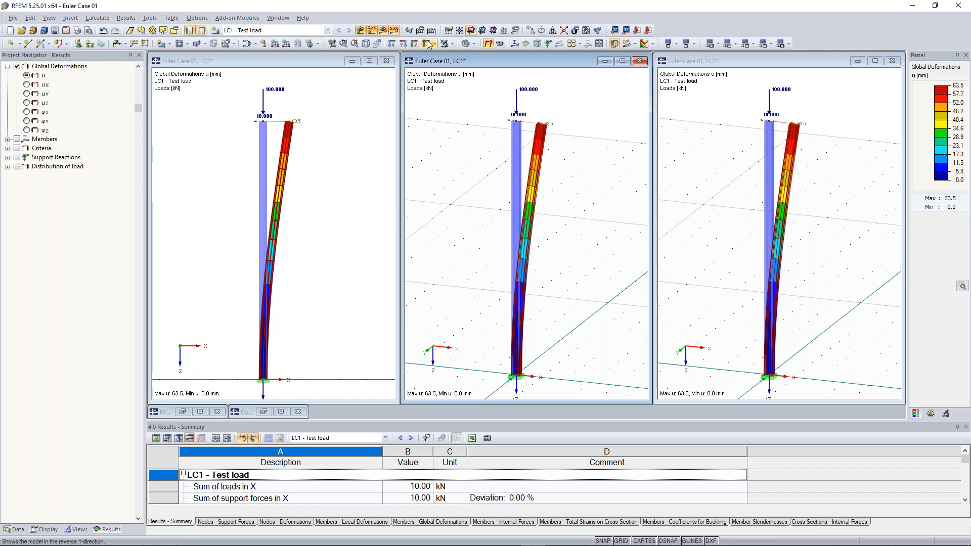
left_click(428, 44)
left_click(689, 226)
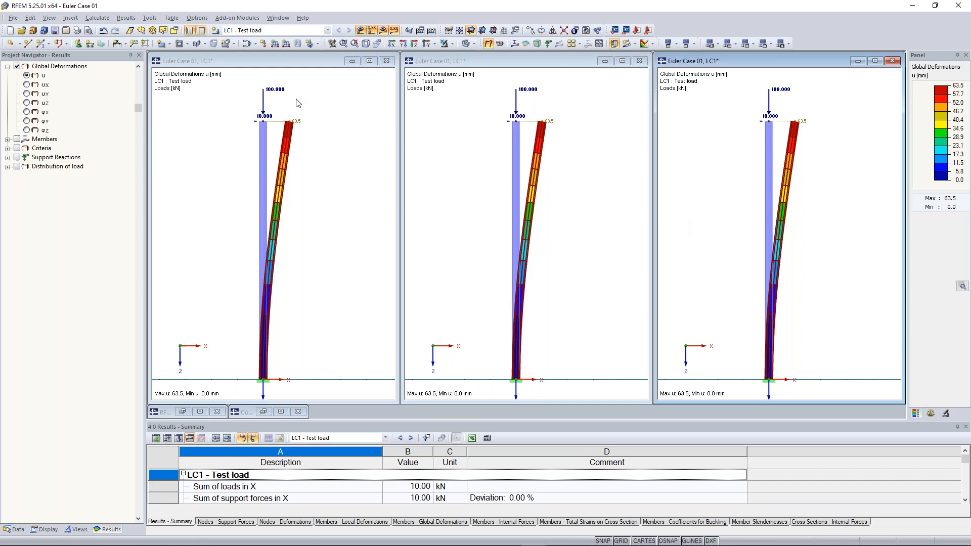
left_click(299, 62)
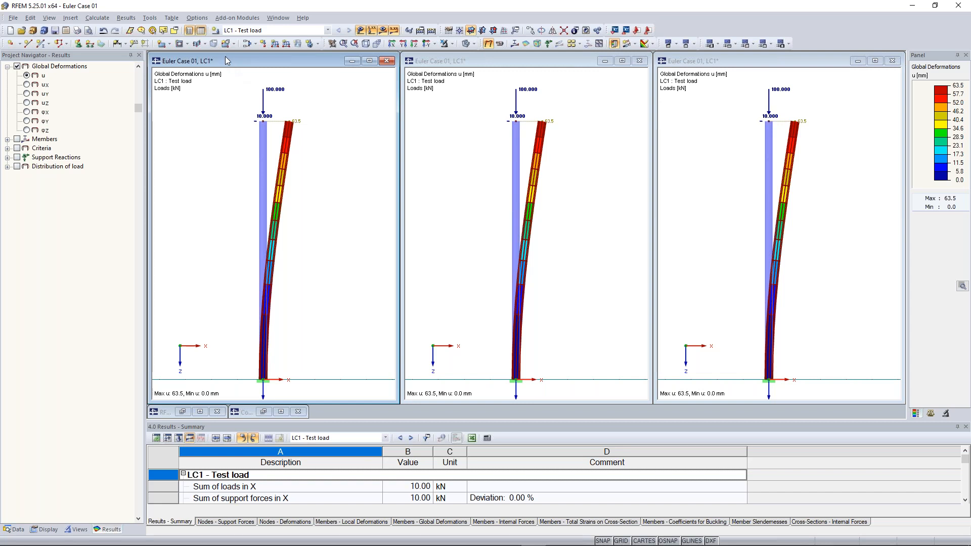
left_click(96, 19)
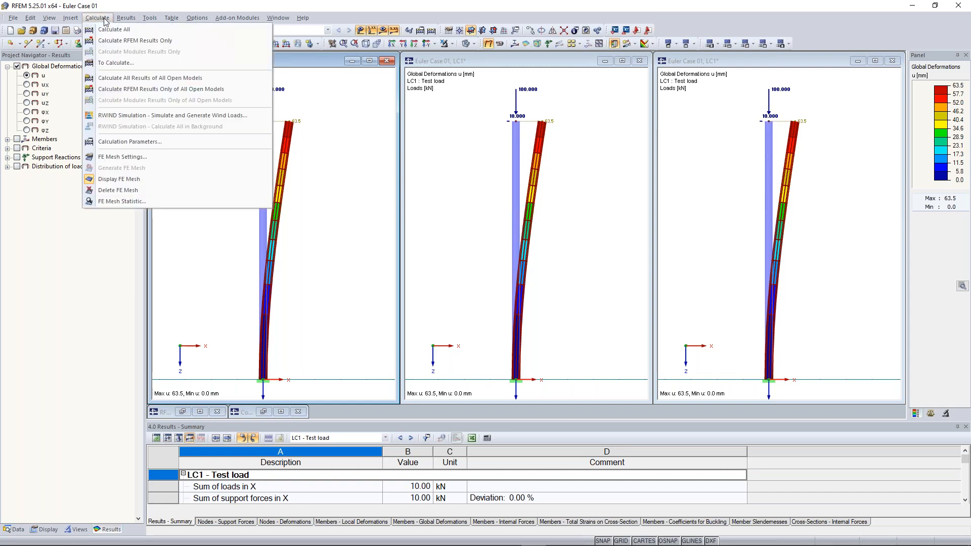
- Set LC1 to Second-order analysis (P-Delta) in the Load Cases calculation parameters
left_click(132, 144)
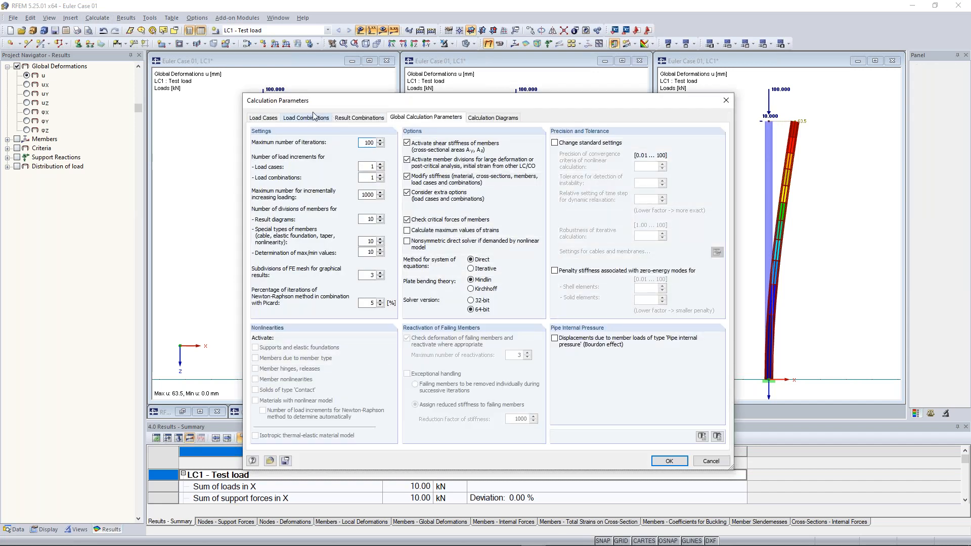
left_click(266, 121)
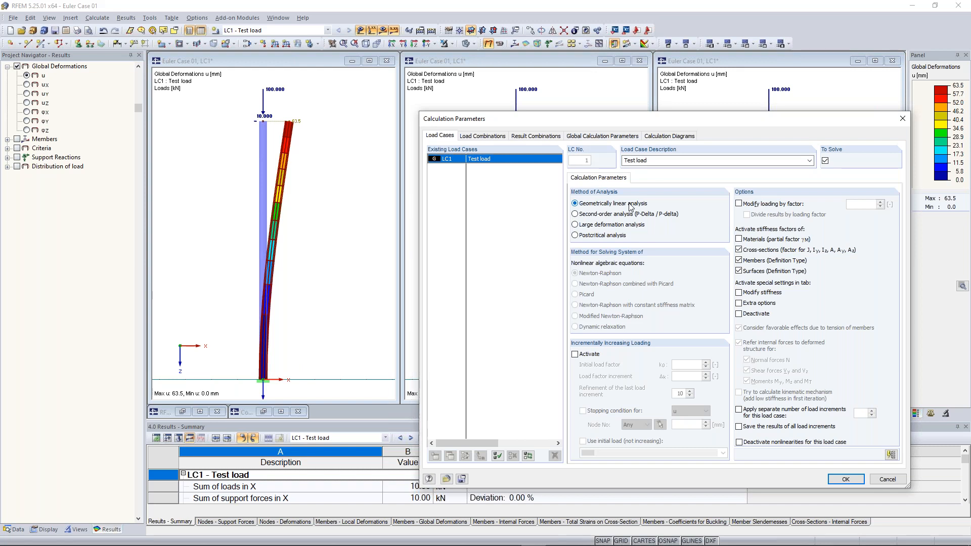
left_click(605, 215)
left_click_drag(611, 124, 447, 94)
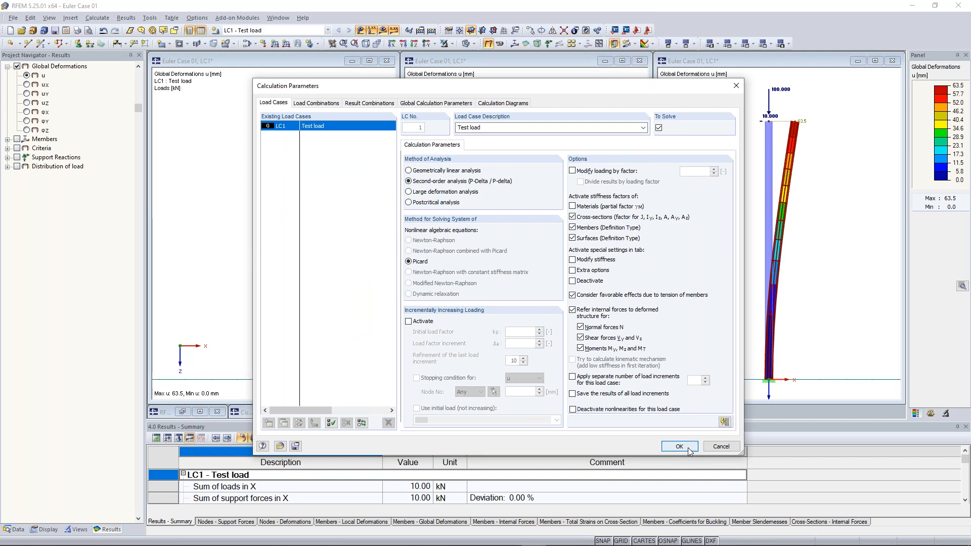
left_click(687, 451)
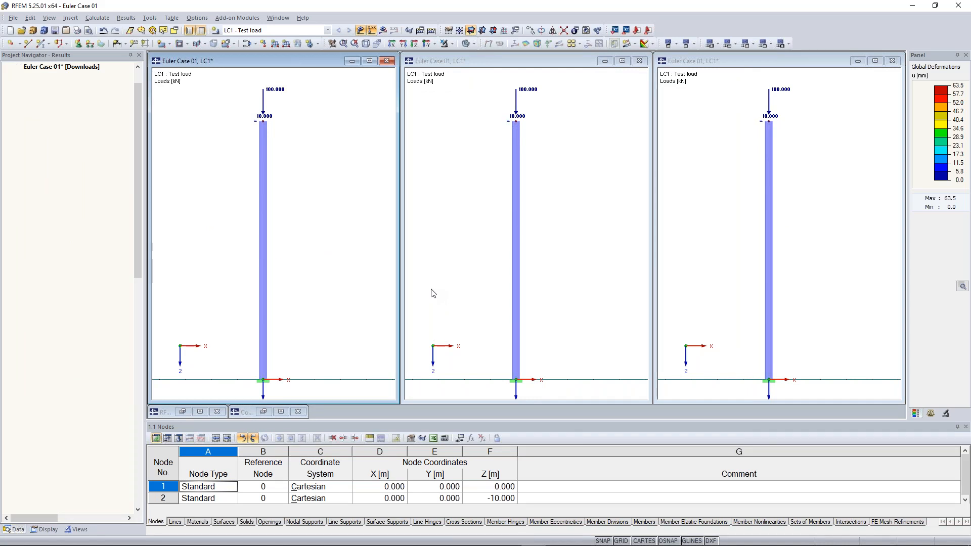
- Recalculate LC1 and display the My moment diagram, peaking at -106.87 kNm at the base
left_click(383, 31)
key("Return")
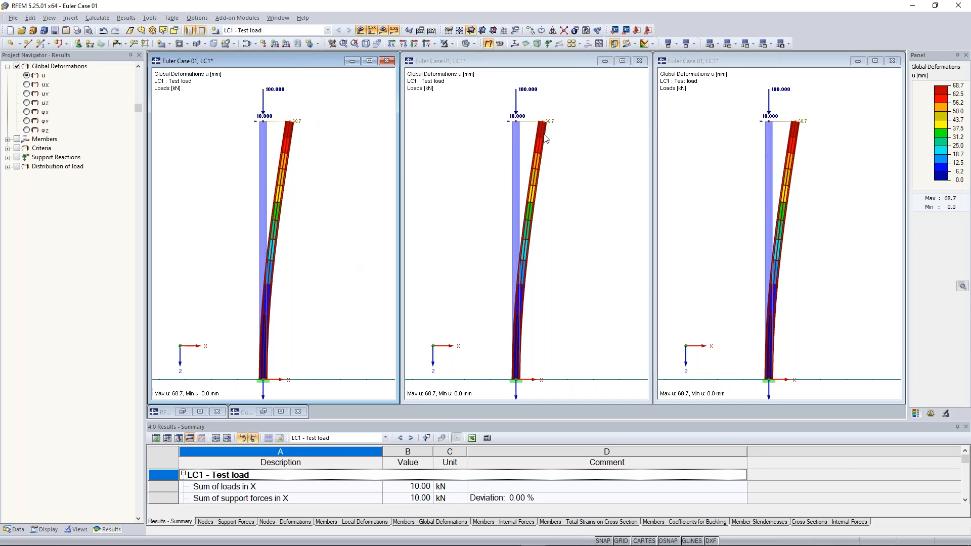
left_click(14, 137)
left_click(17, 139)
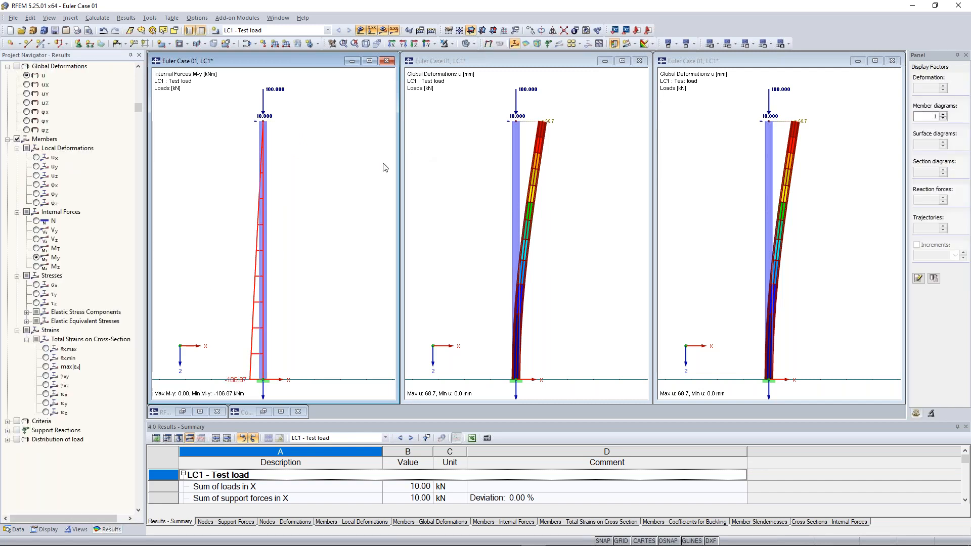
middle_click_drag(209, 292, 237, 263)
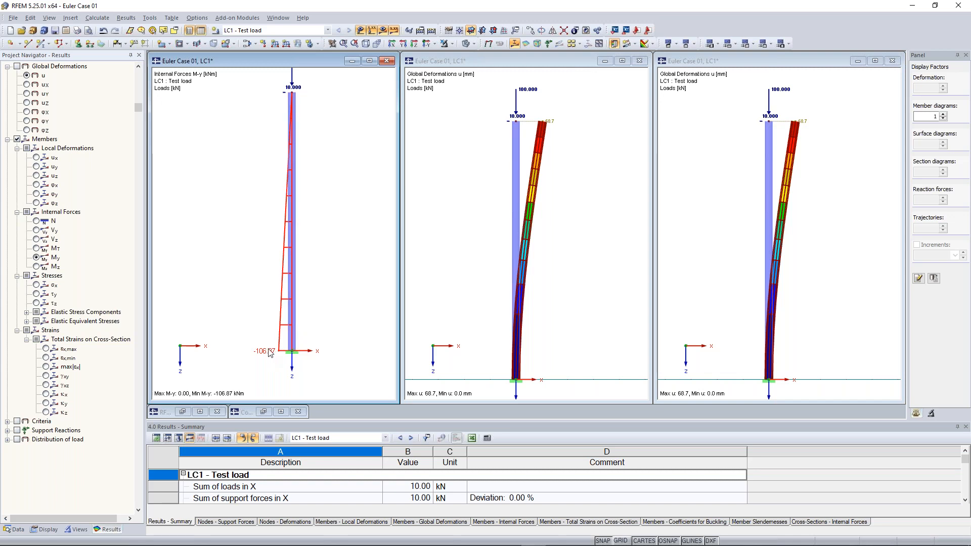
middle_click_drag(253, 222, 260, 239)
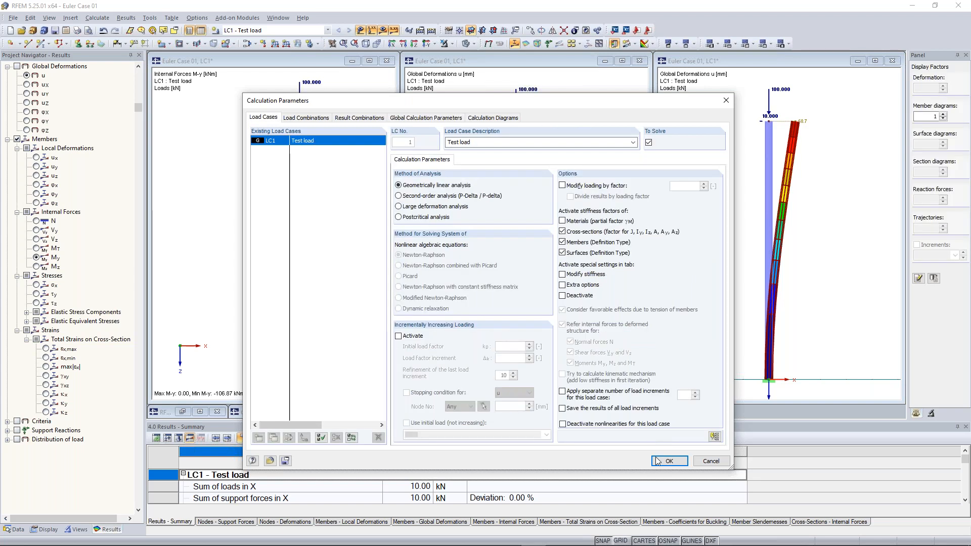
- Return LC1 to geometrically linear analysis and recalculate, giving -100.00 kNm and 63.5 mm
left_click(668, 460)
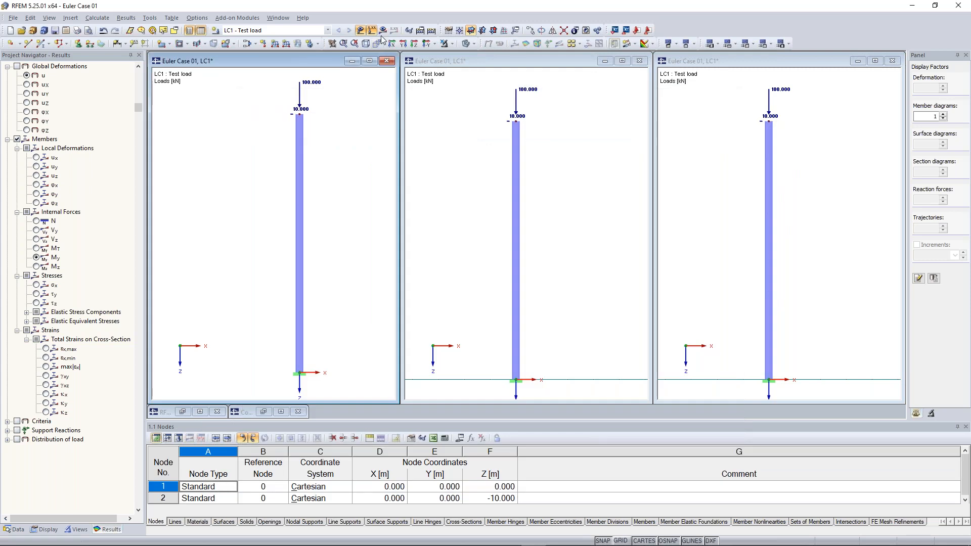
left_click(382, 30)
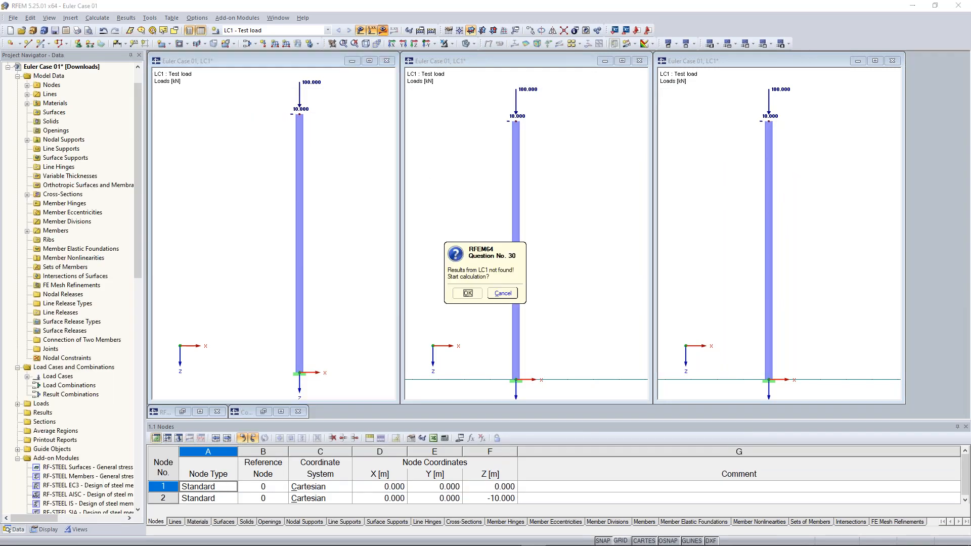
left_click(467, 293)
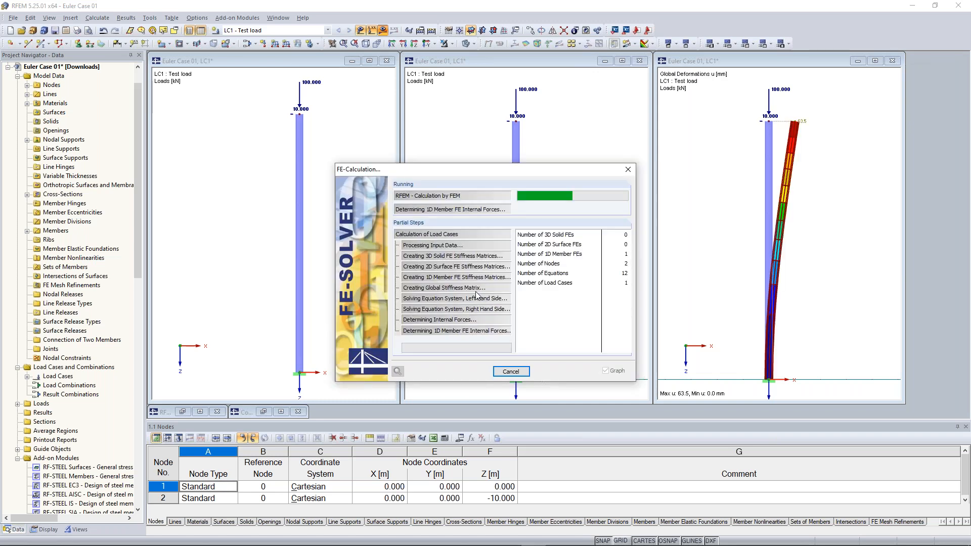
left_click(97, 18)
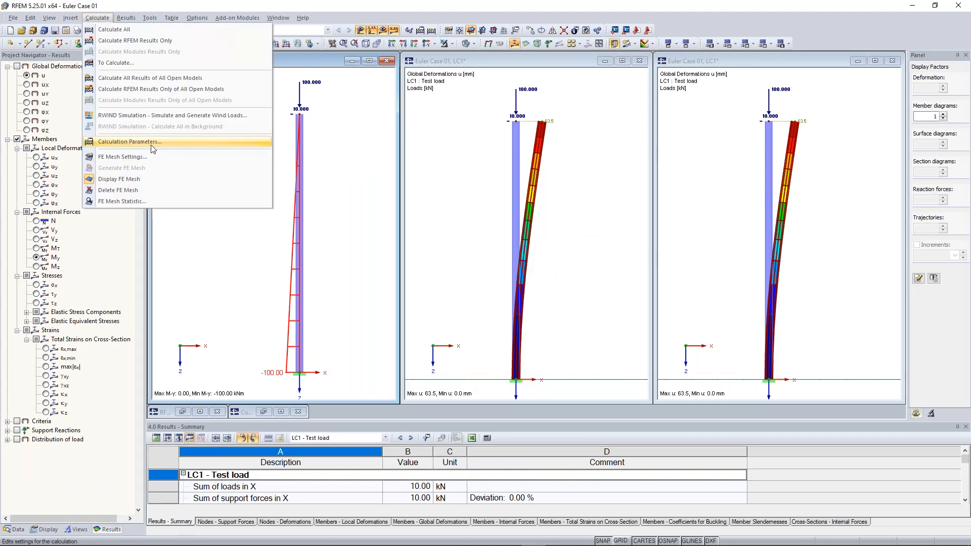
- Reapply second-order analysis to LC1 and recalculate, restoring 68.7 mm deflection and -106.87 kNm
left_click(151, 145)
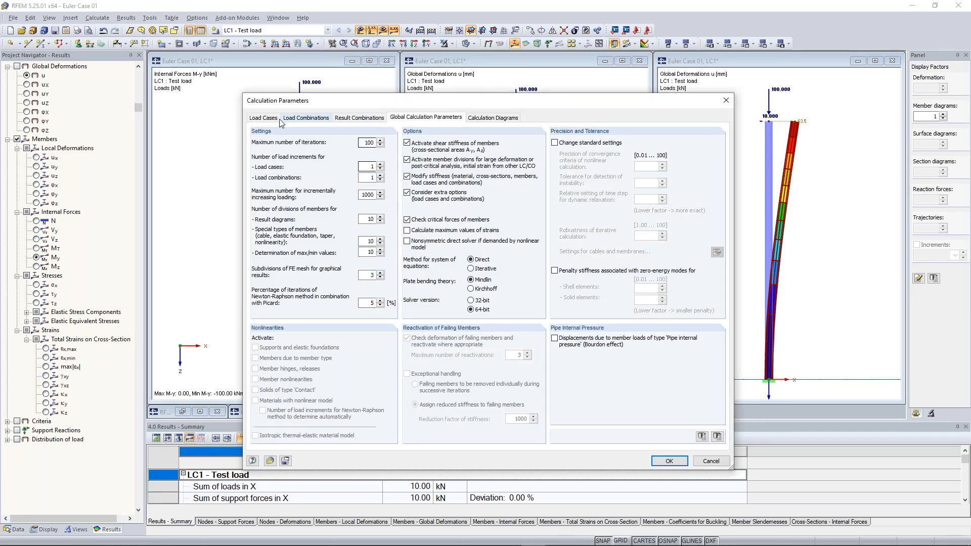
left_click(264, 117)
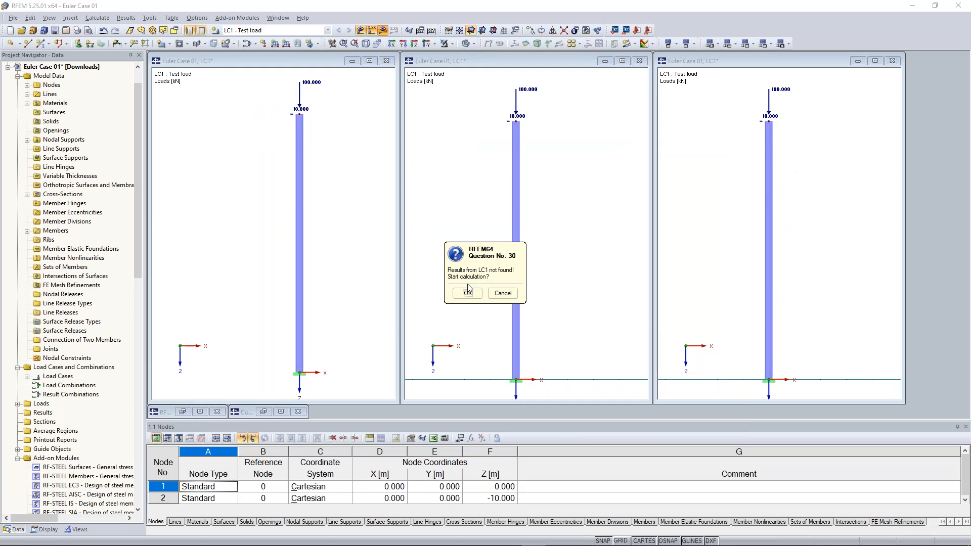
left_click(471, 289)
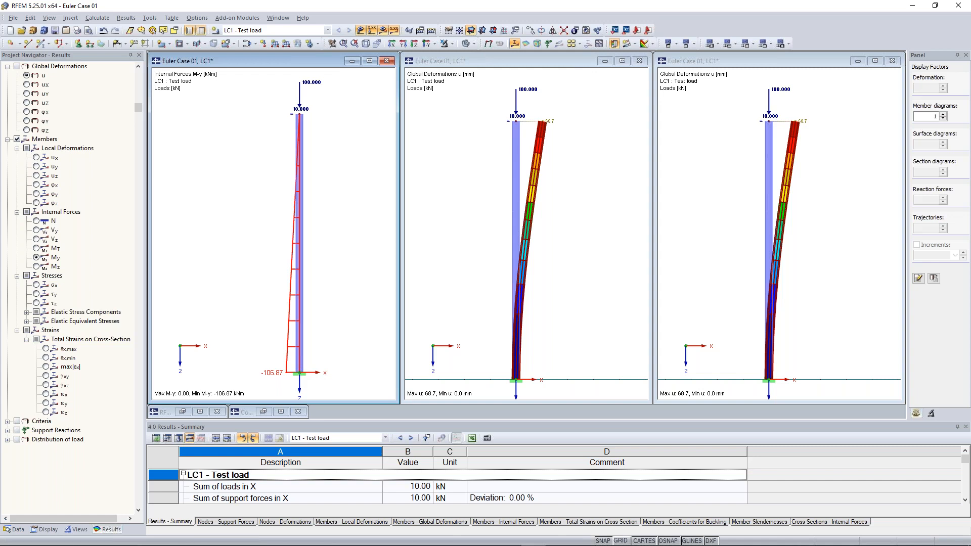
left_click(511, 107)
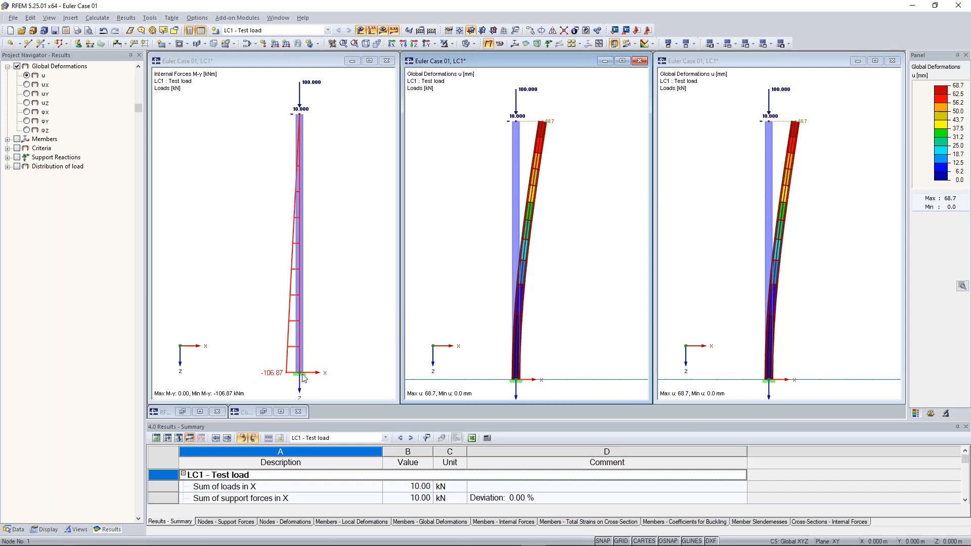
left_click(301, 114)
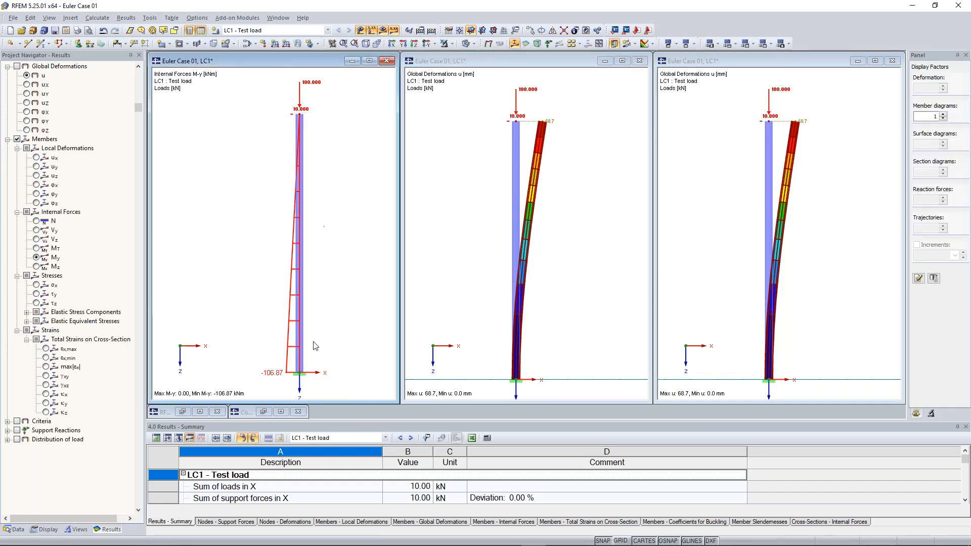
left_click(303, 112)
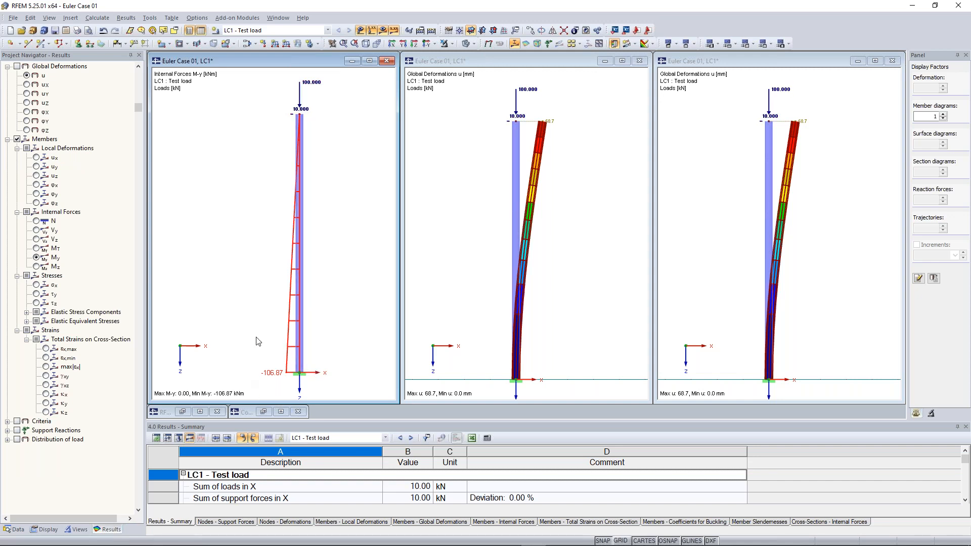
left_click(300, 96)
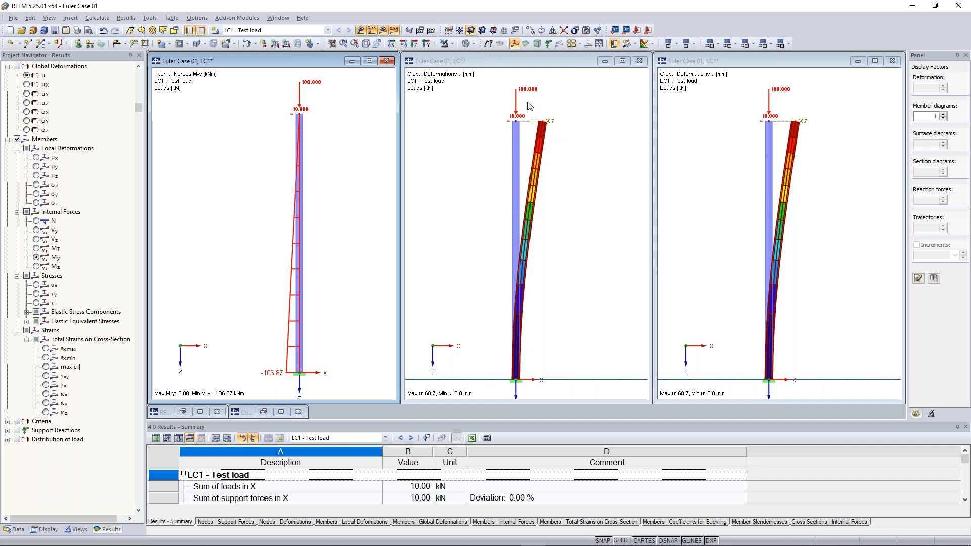
left_click(553, 127)
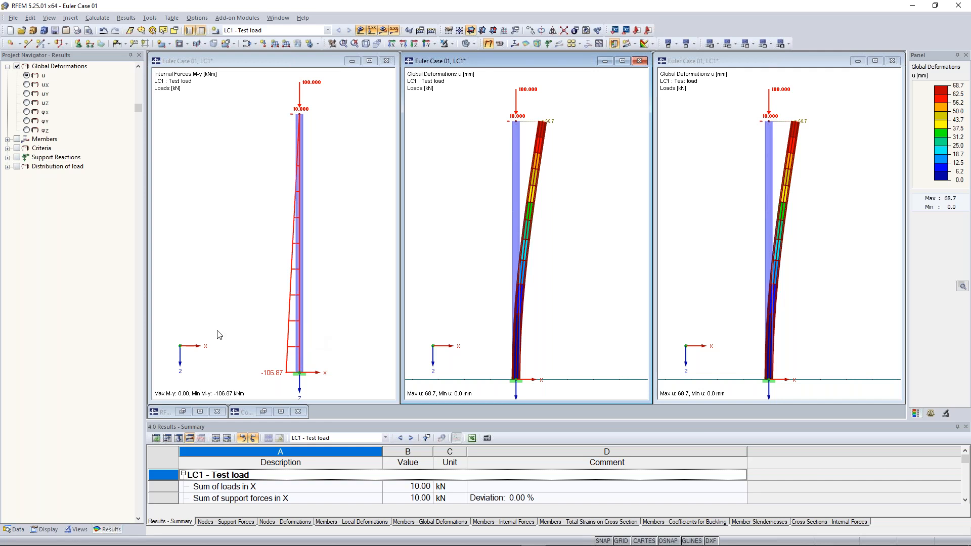
key("alt+Tab")
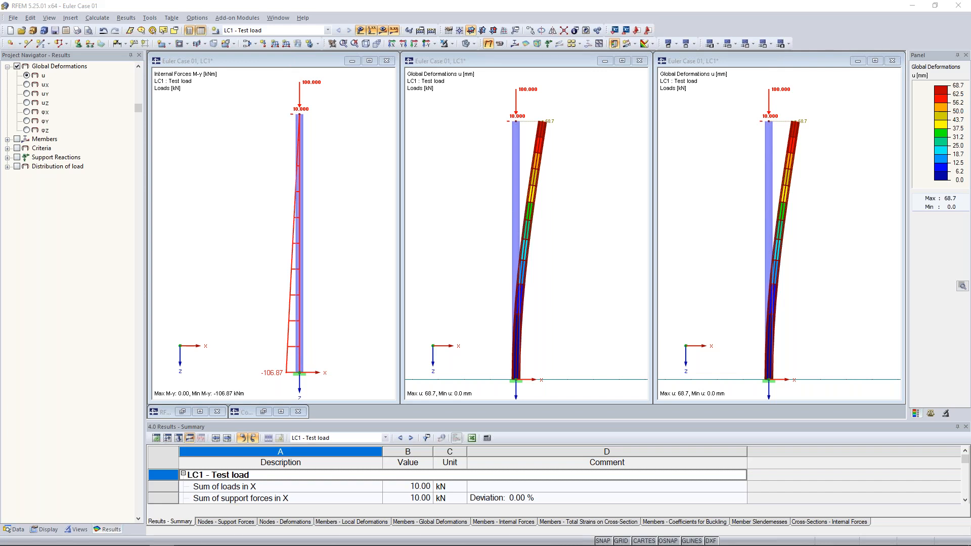
- Minimize the two deformation windows and maximize the M-y results window
left_click(608, 63)
left_click(605, 61)
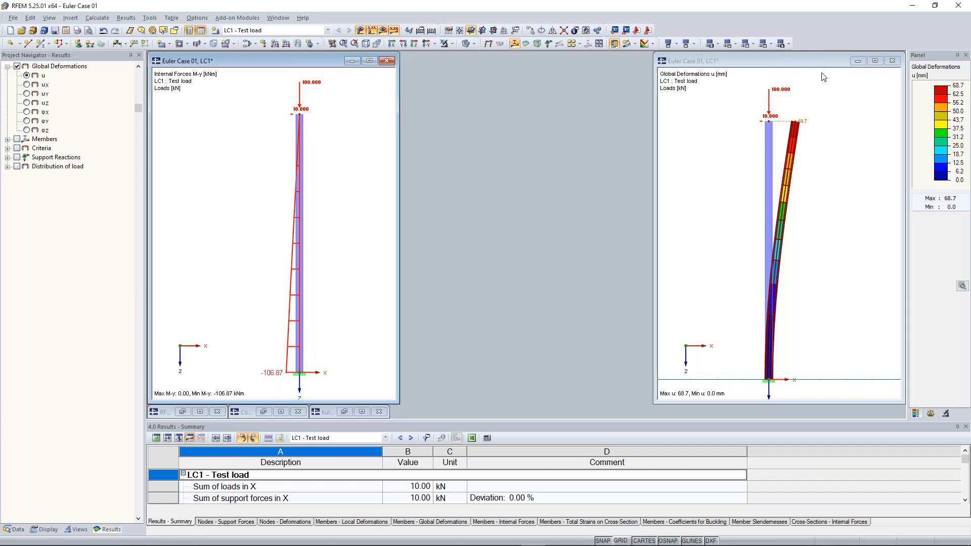
left_click(857, 61)
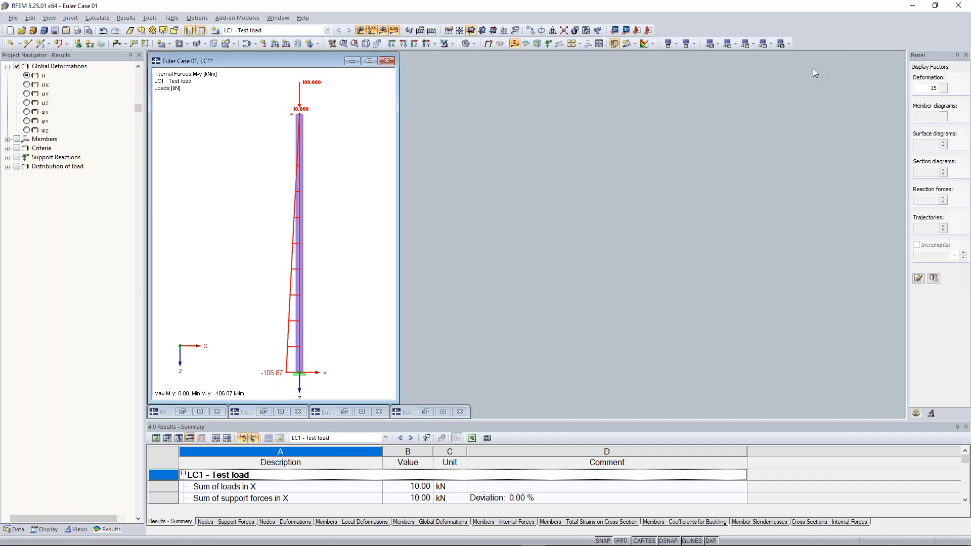
left_click(369, 61)
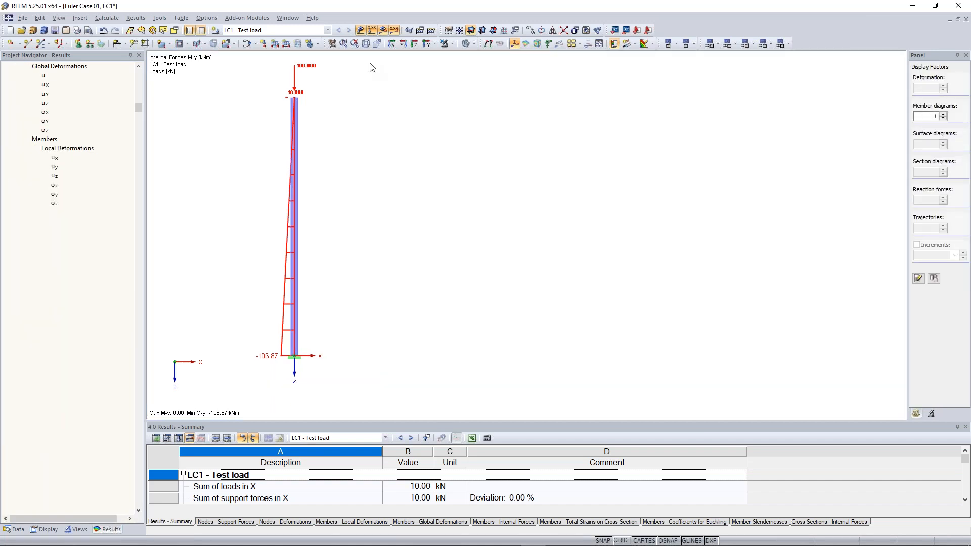
middle_click_drag(267, 174, 436, 218)
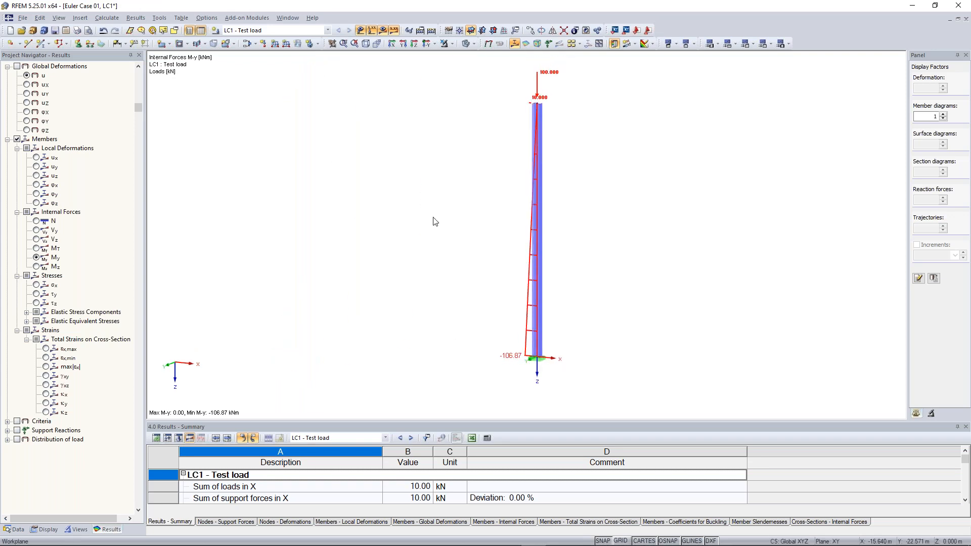
- Toggle the load display off and on, then edit the column-top nodal load
left_click(466, 45)
left_click(377, 139)
left_click(372, 30)
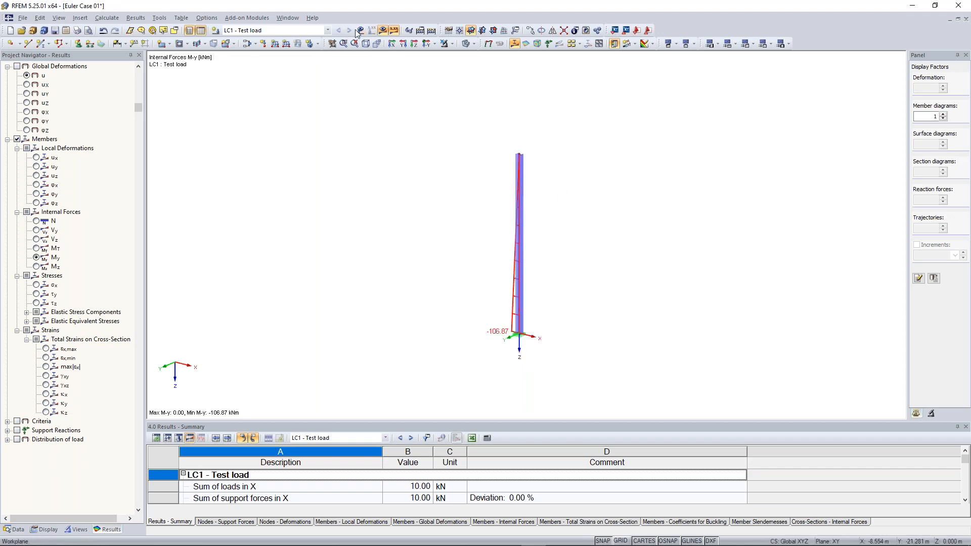
left_click(371, 30)
left_click(528, 134)
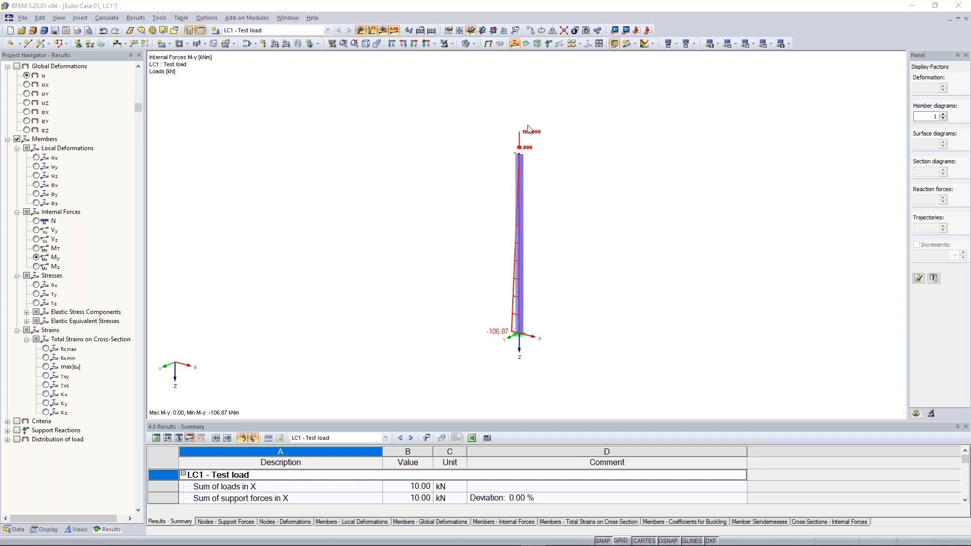
double_click(528, 132)
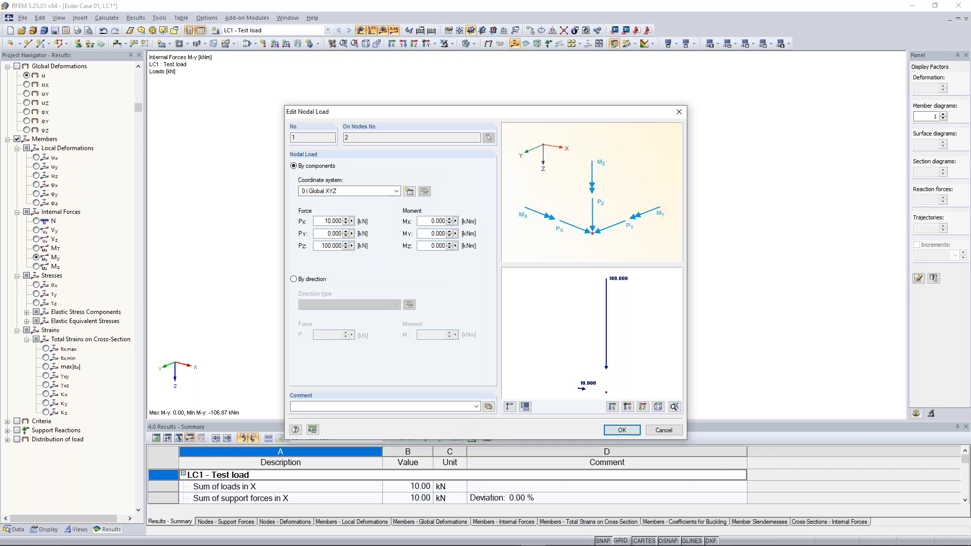
- Close the nodal load editor unchanged and select RF-STABILITY under Add-on Modules in the Data navigator
left_click(621, 430)
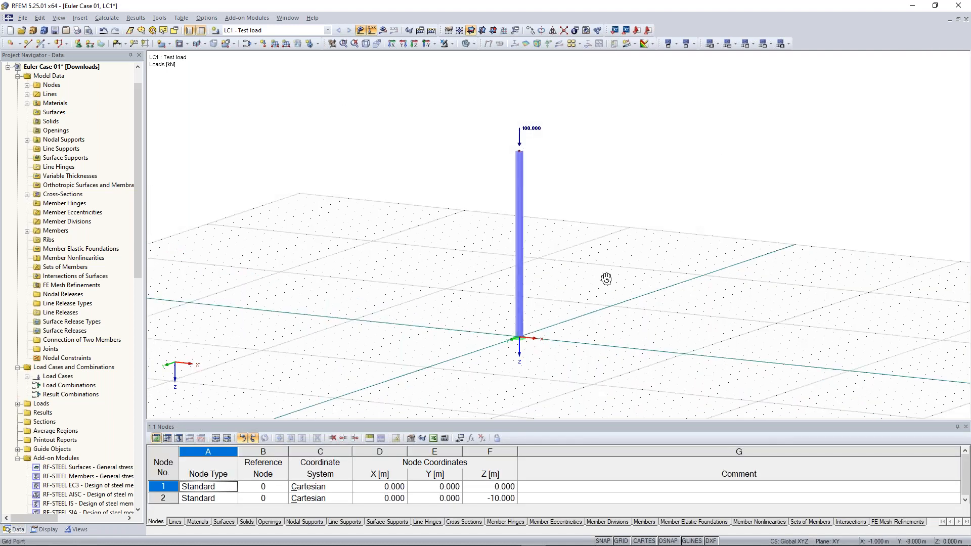
middle_click_drag(607, 280, 600, 287, "ctrl")
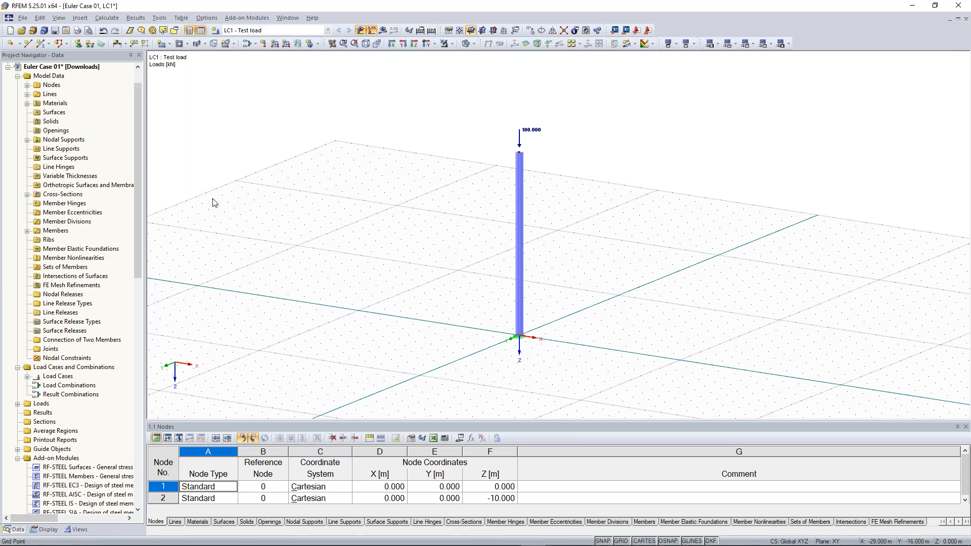
left_click_drag(135, 199, 133, 386)
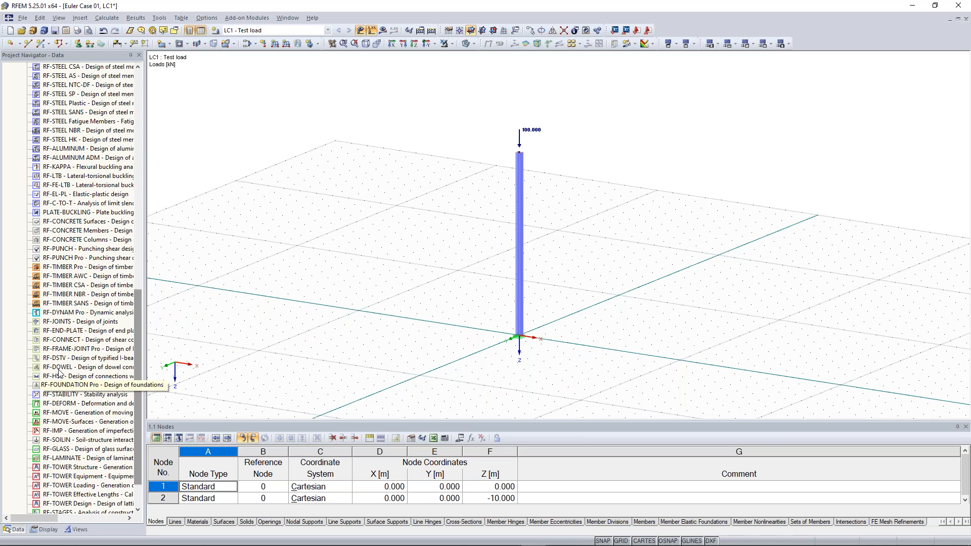
left_click(81, 394)
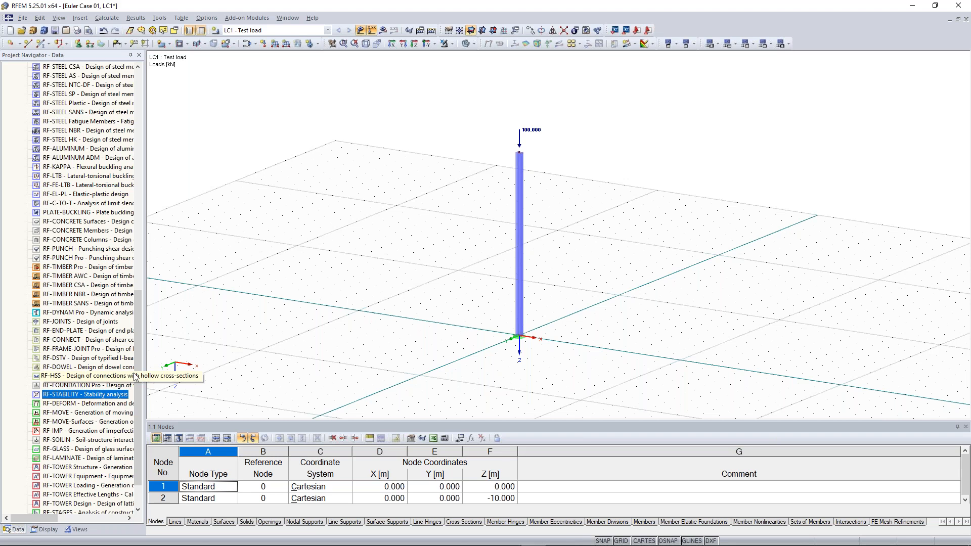
scroll(75, 360, "down", 2)
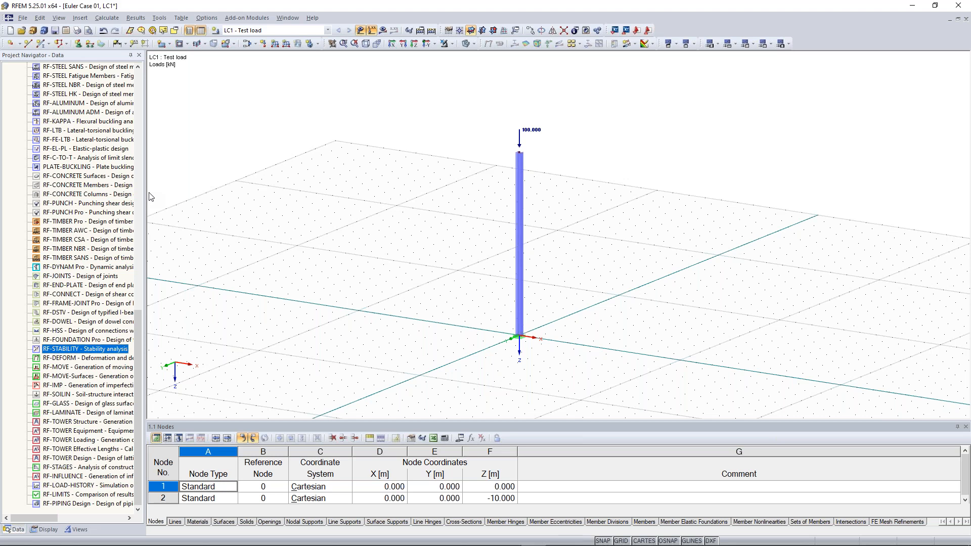
left_click_drag(138, 354, 138, 108)
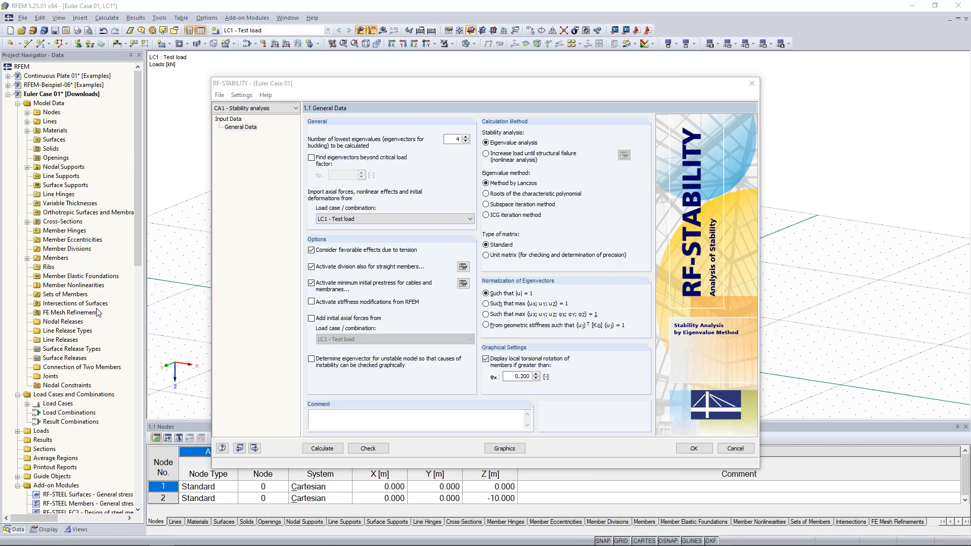
- Set RF-STABILITY to calculate 2 eigenvalues using LC1 - Test load
double_click(456, 139)
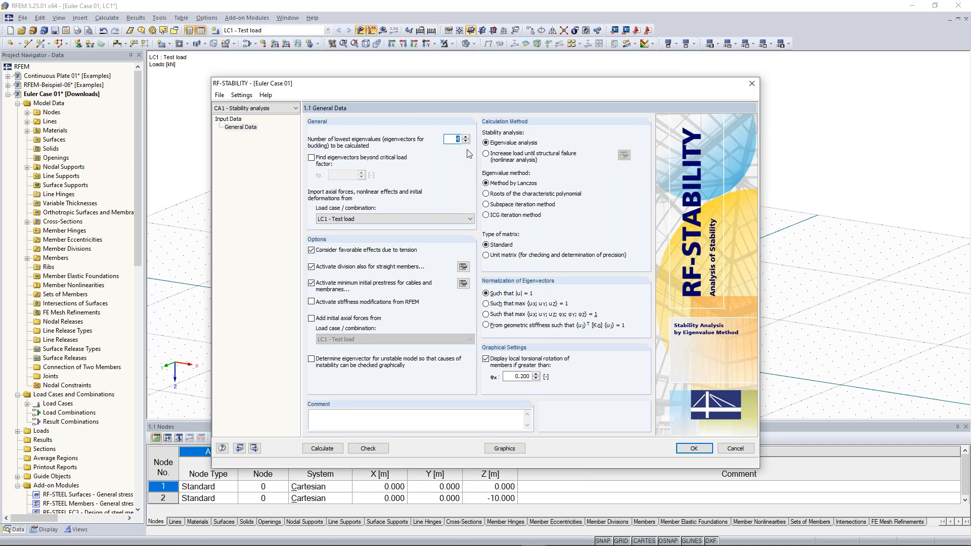
type("2")
left_click(362, 220)
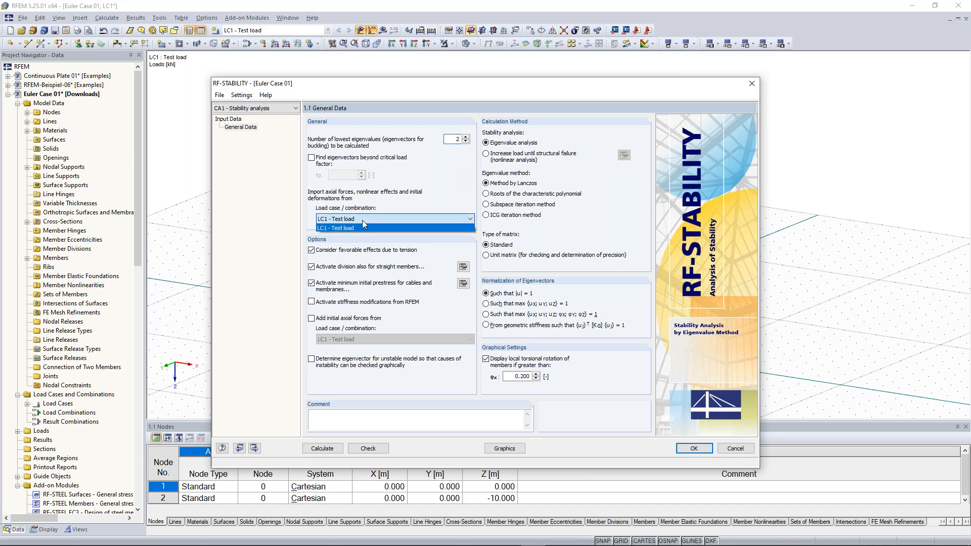
left_click(362, 228)
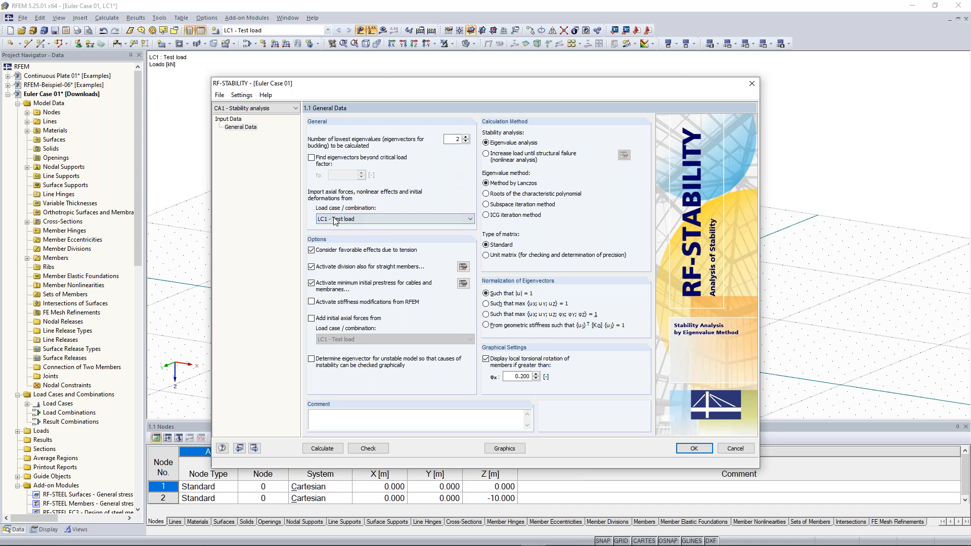
- Disable favorable effects due to tension and minimum prestress for cables and membranes
left_click(312, 250)
left_click(312, 285)
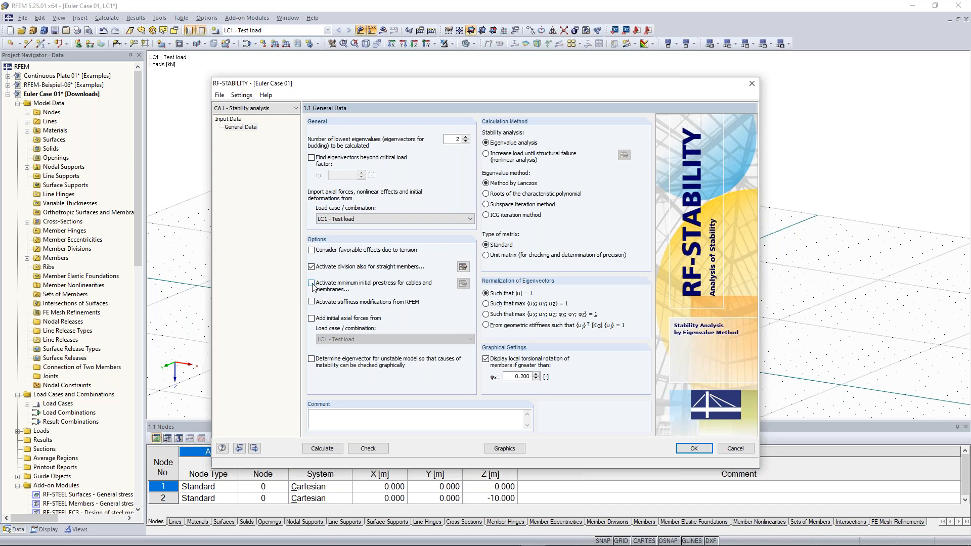
left_click(463, 267)
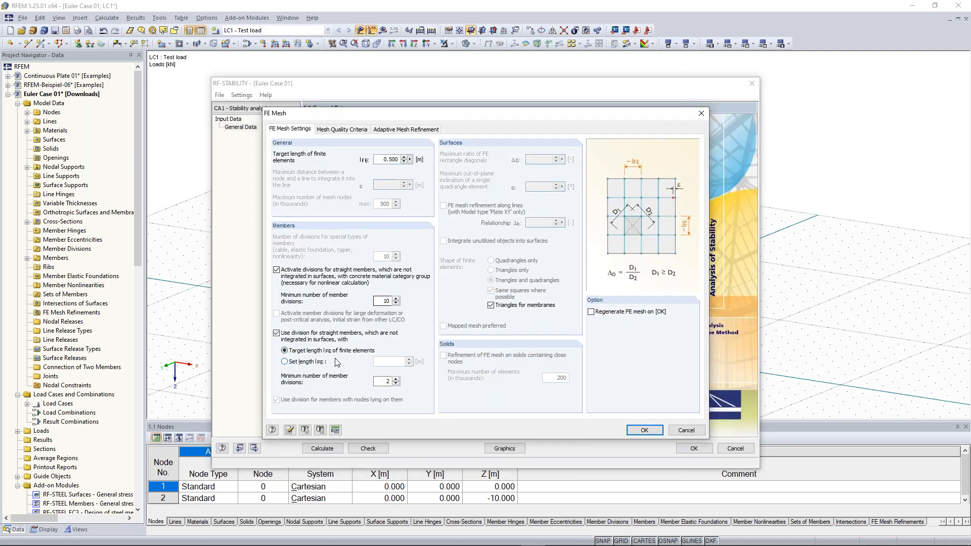
- Enter 10 as the minimum number of member divisions and confirm the FE mesh settings
double_click(388, 381)
type("10")
left_click(644, 431)
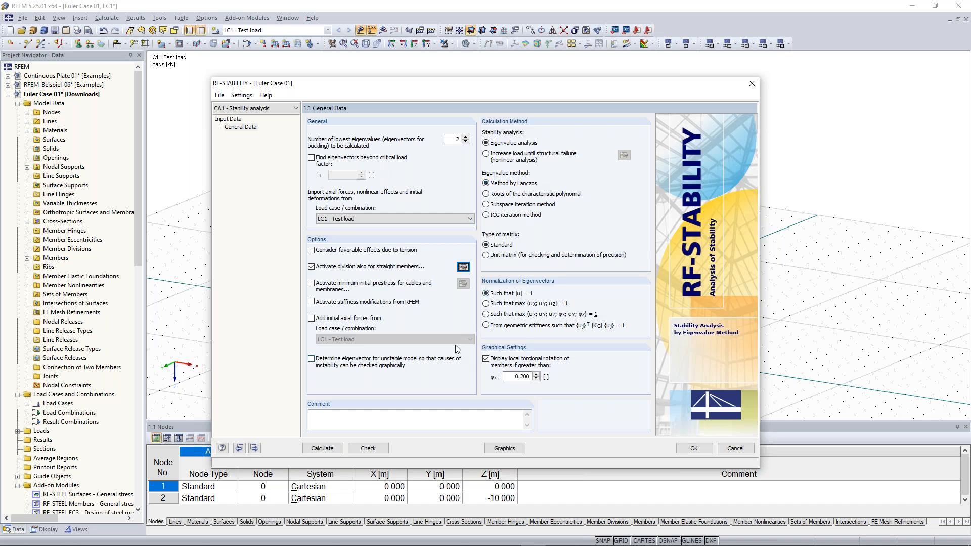
- Run the RF-STABILITY calculation, giving critical load factors 4.434 and 12.969
left_click(322, 449)
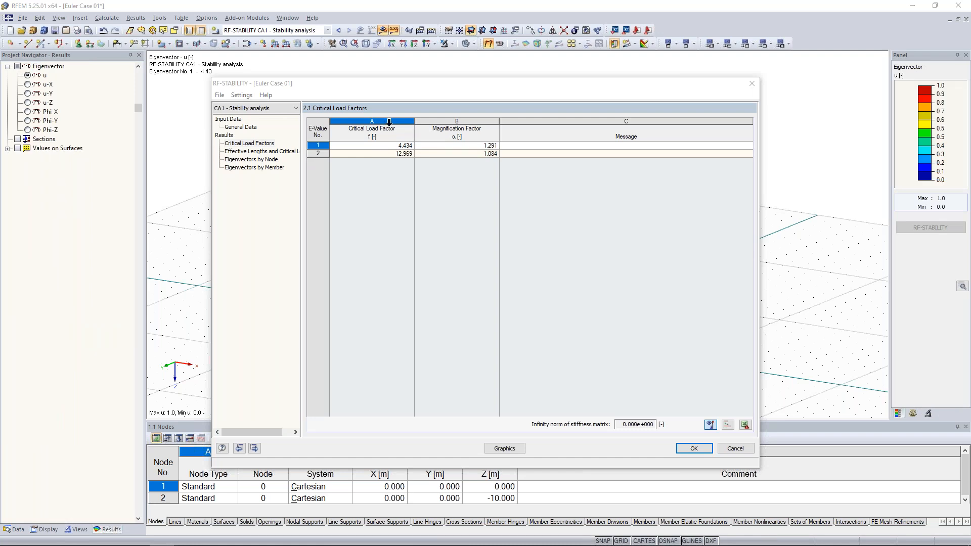
left_click(248, 159)
- Open table 2.2 Effective Lengths and Critical Loads, showing 443.439 kN for member 1
left_click(393, 146)
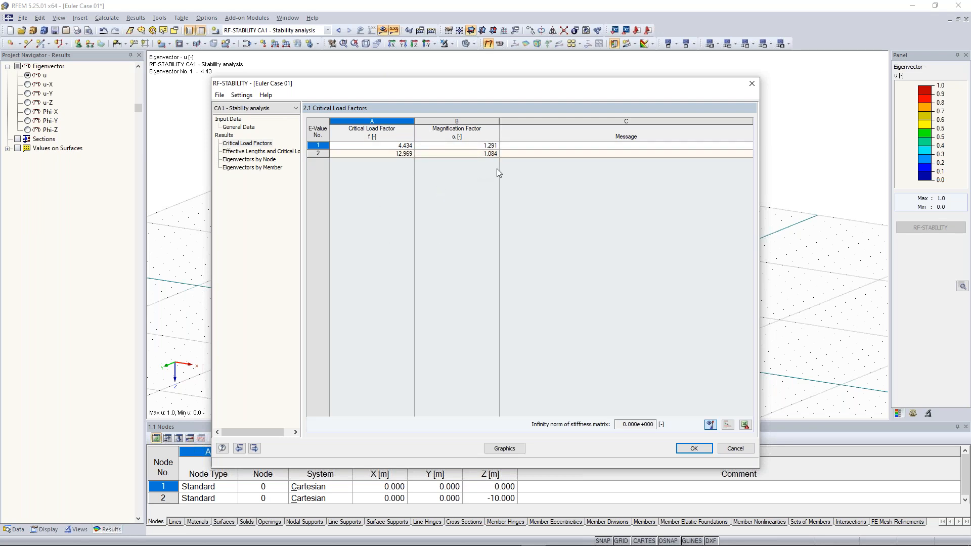
left_click(480, 146)
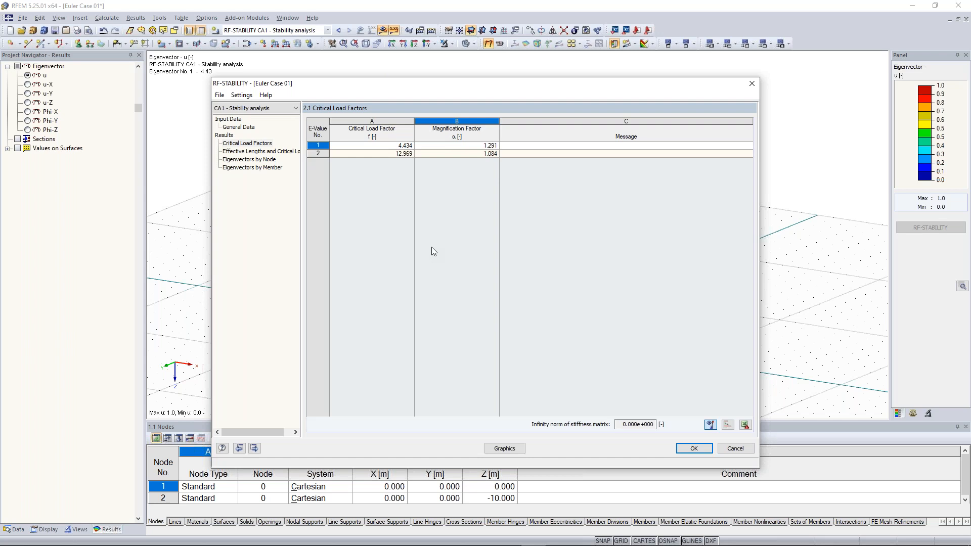
left_click(260, 151)
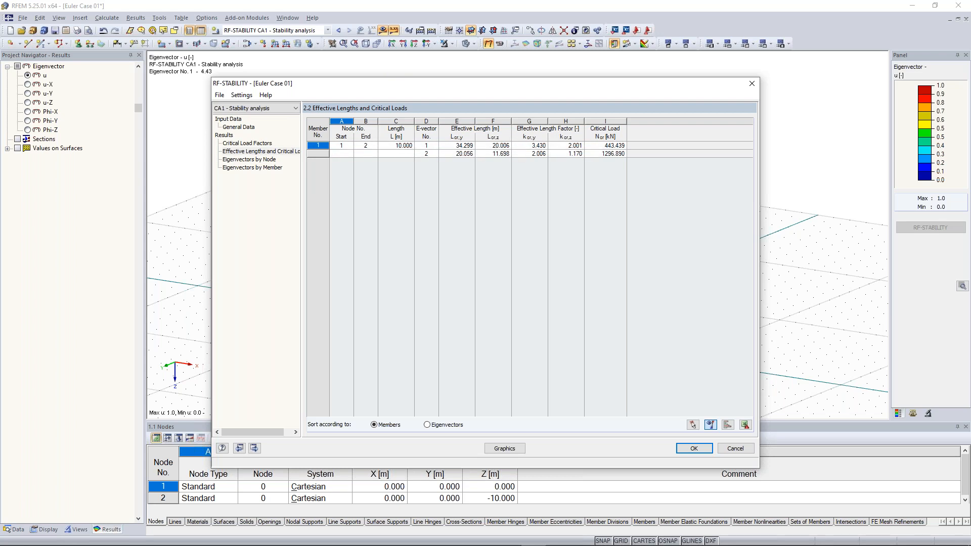
- Highlight member 1's 443.439 kN critical load, then return to the Critical Load Factors table
left_click(617, 146)
left_click(252, 144)
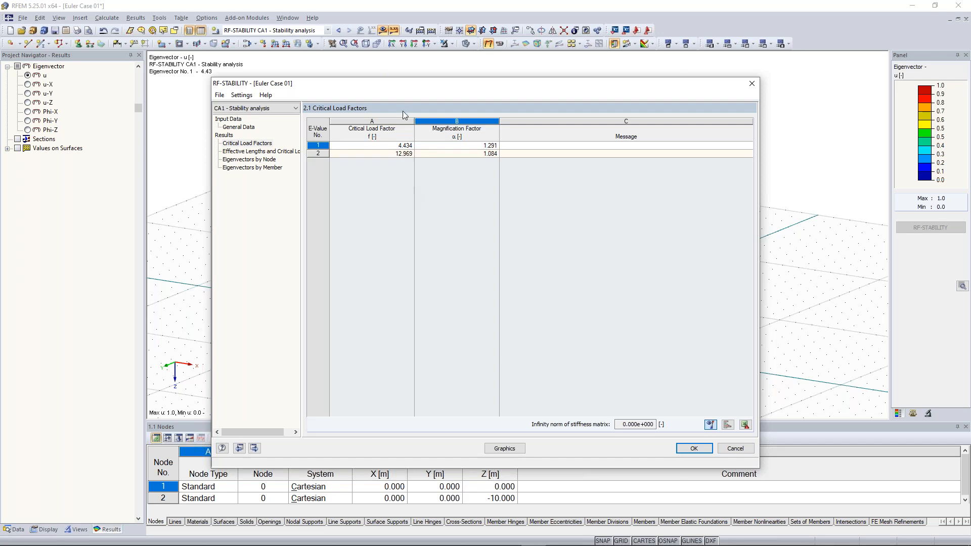
- Display the column's first buckling eigenvector (factor 4.43) graphically in the model view
left_click_drag(419, 90, 422, 248)
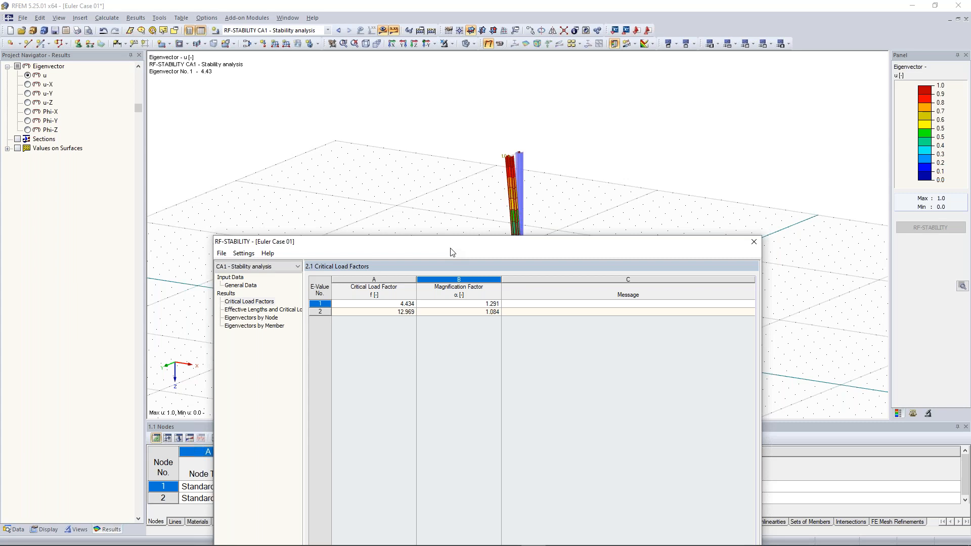
left_click_drag(452, 251, 455, 105)
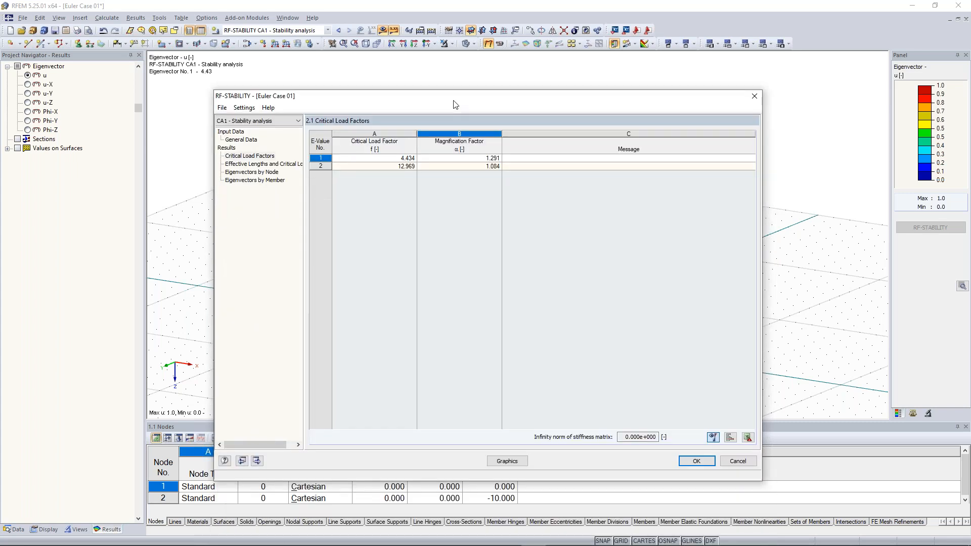
left_click(507, 461)
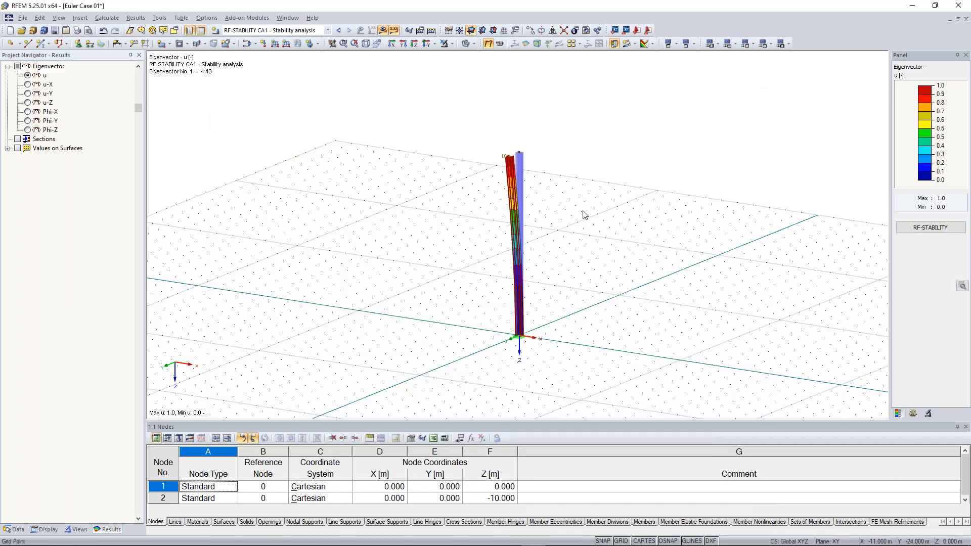
- Turn on the column member's local axis system over the first buckling mode shape
scroll(538, 157, "up", 3)
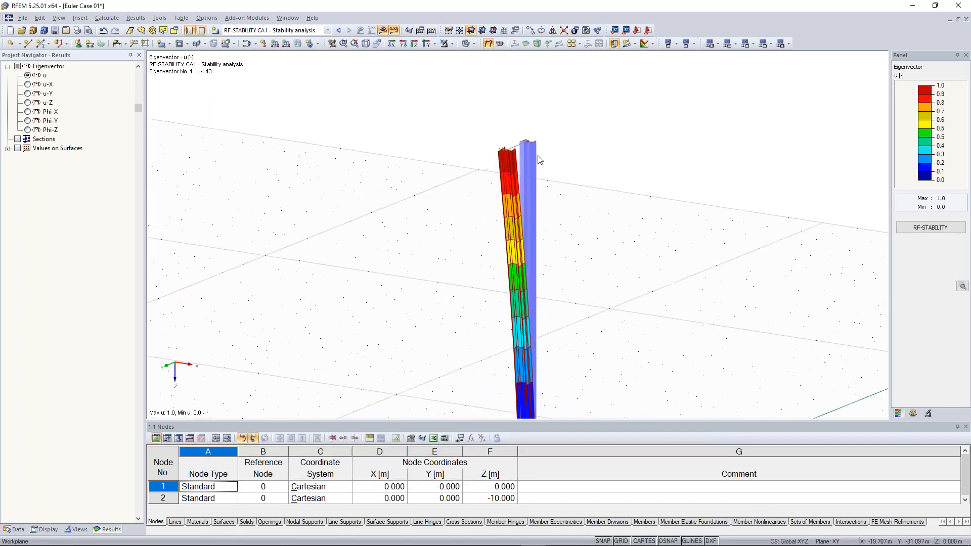
middle_click_drag(622, 131, 561, 166, "ctrl")
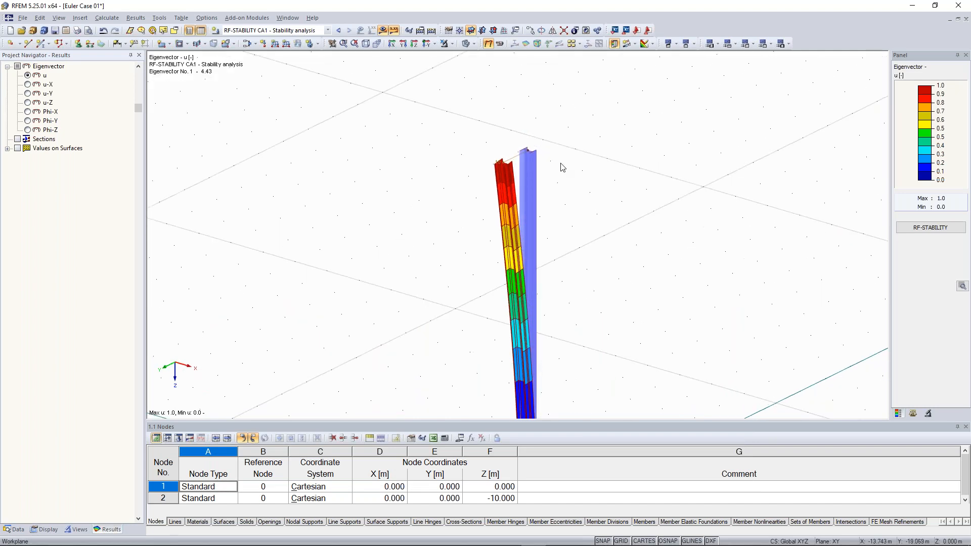
middle_click_drag(572, 273, 538, 130)
right_click(537, 131)
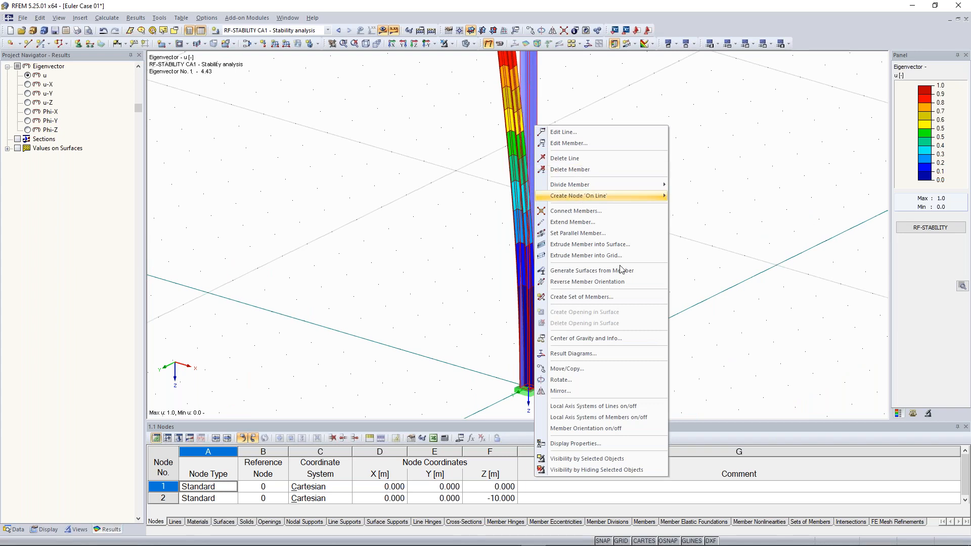
left_click(646, 418)
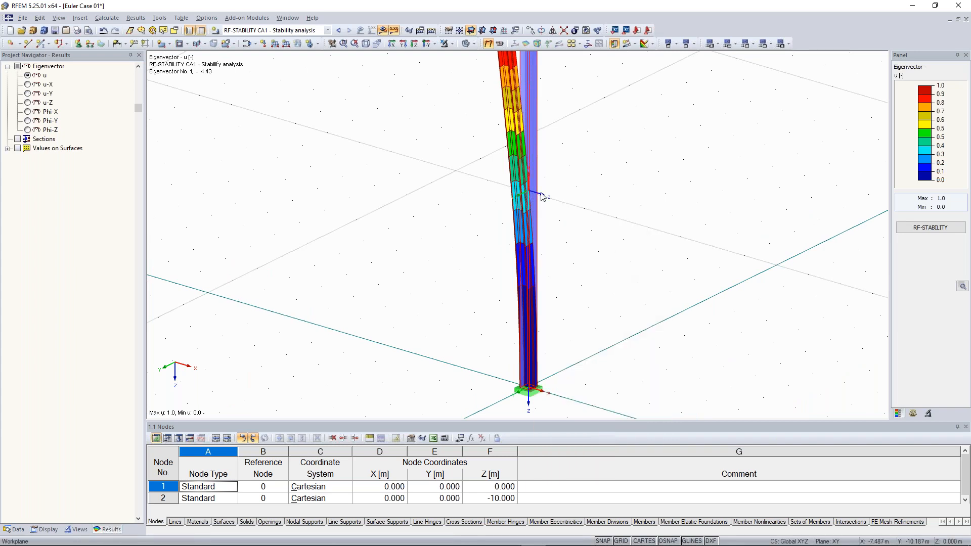
middle_click_drag(561, 180, 521, 177, "ctrl")
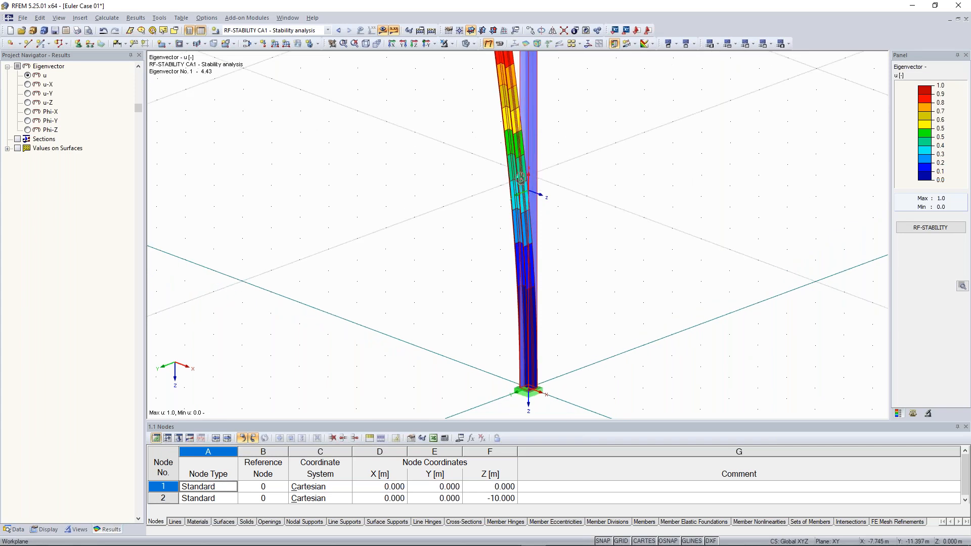
middle_click_drag(521, 178, 518, 304, "ctrl")
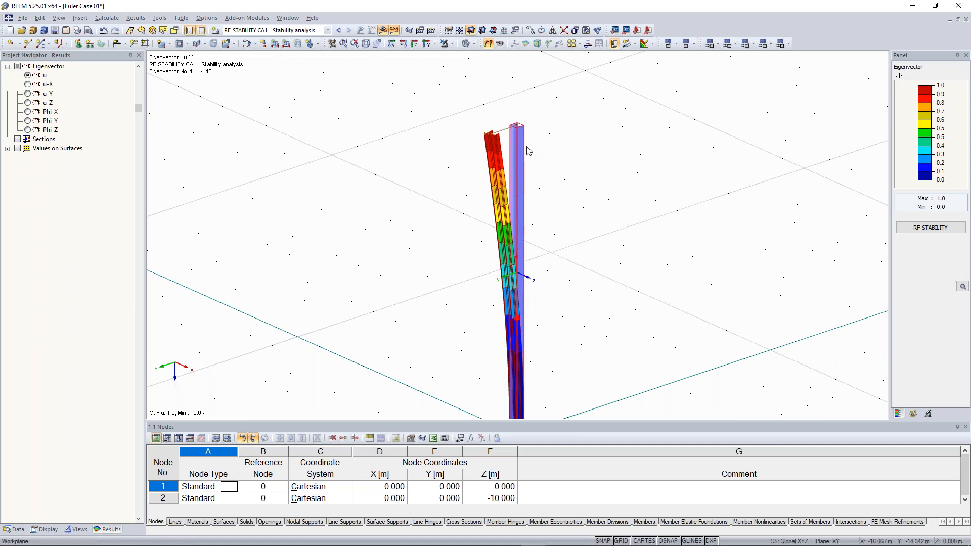
left_click(913, 413)
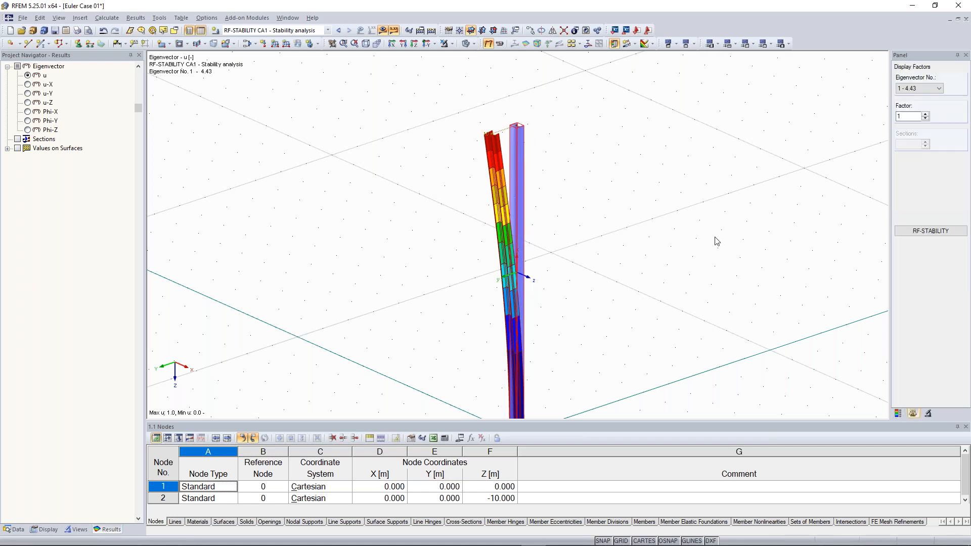
- Switch the displayed mode shape to Eigenvector No. 2 with factor 12.97
left_click(932, 89)
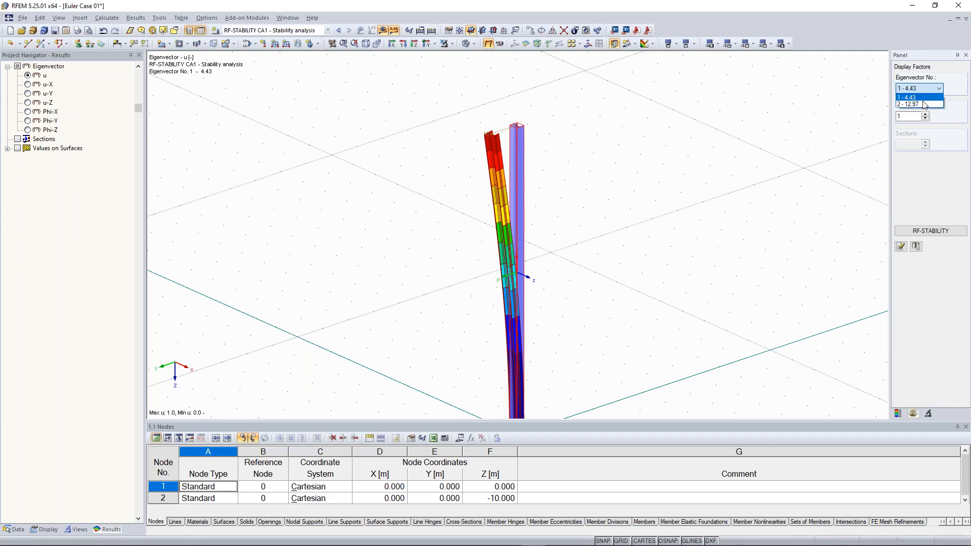
left_click(924, 105)
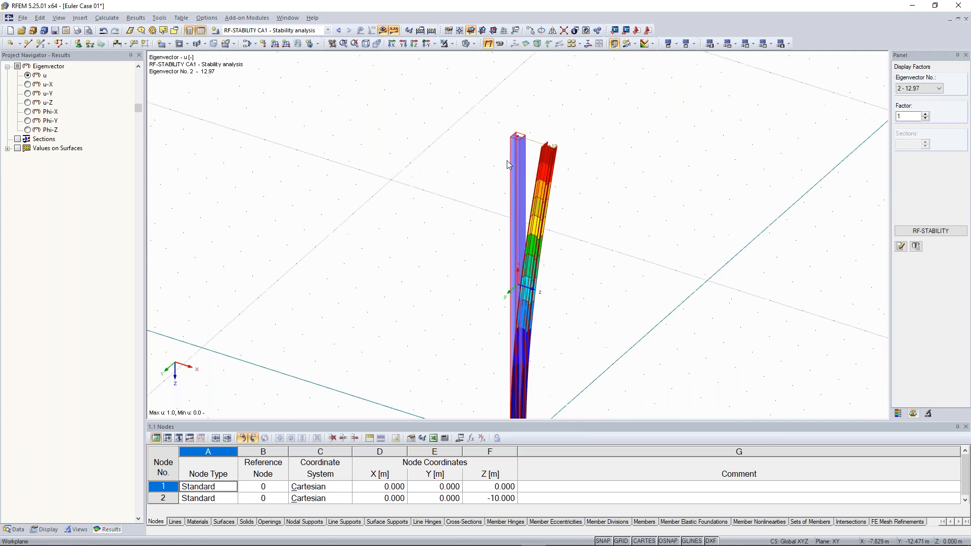
scroll(507, 165, "up", 2)
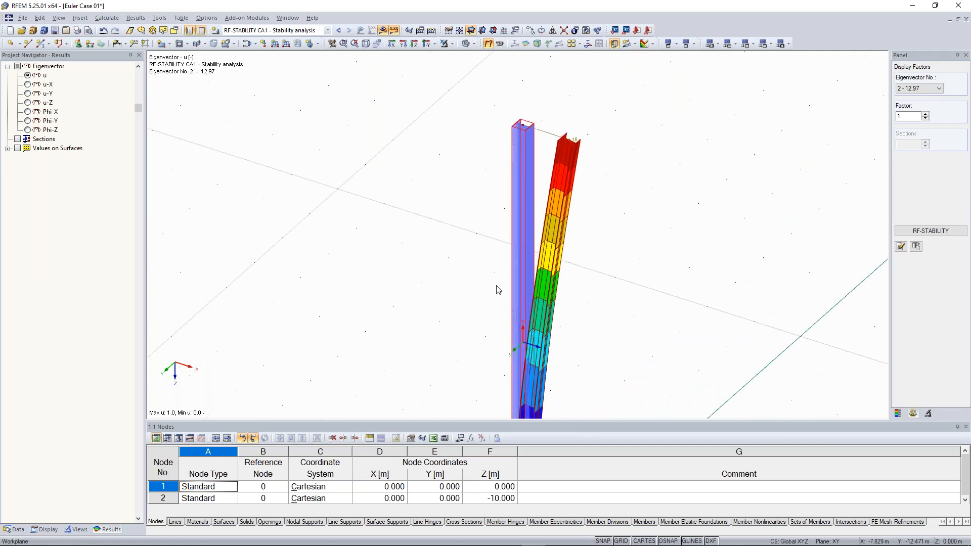
middle_click_drag(494, 273, 485, 226, "ctrl")
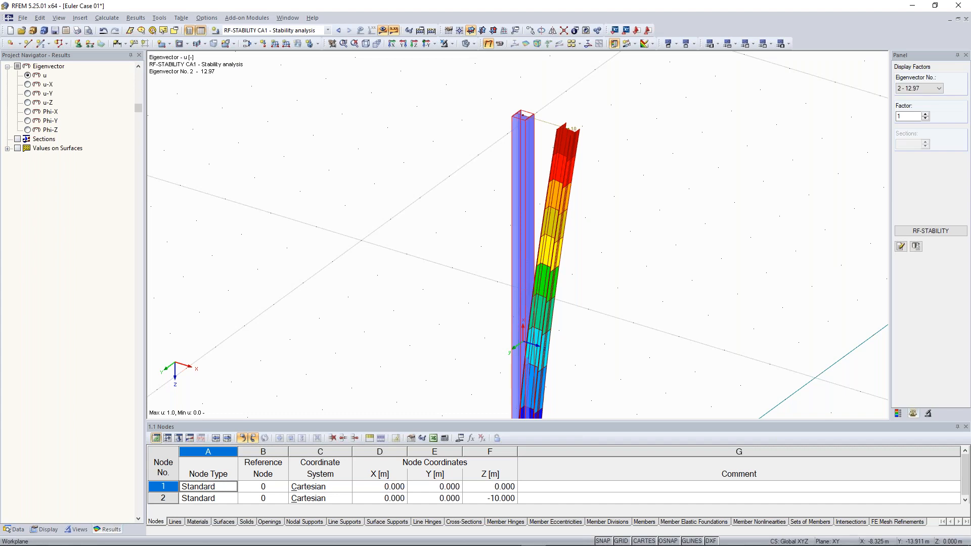
- Change the LC1 Test load nodal force Pz from 100 kN to 443 kN
left_click(338, 31)
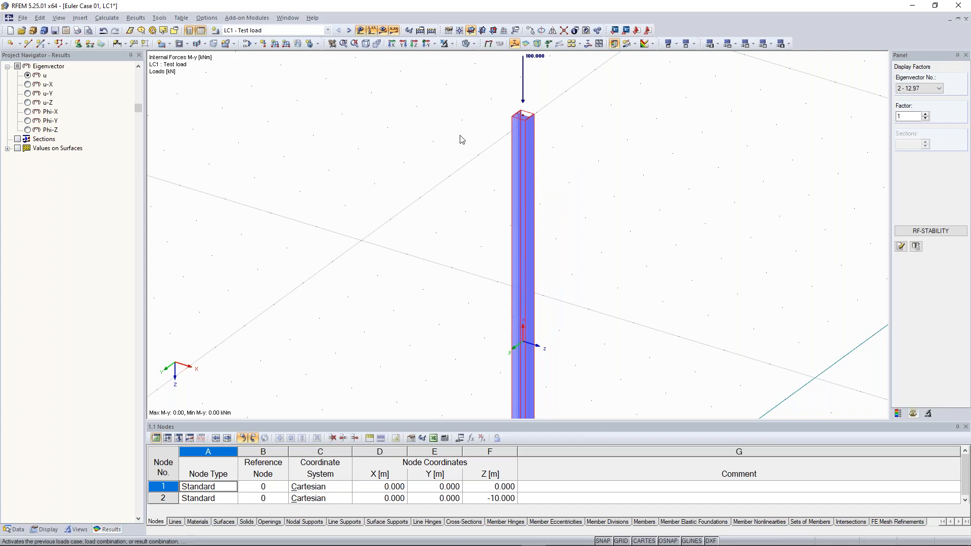
scroll(455, 134, "down", 3)
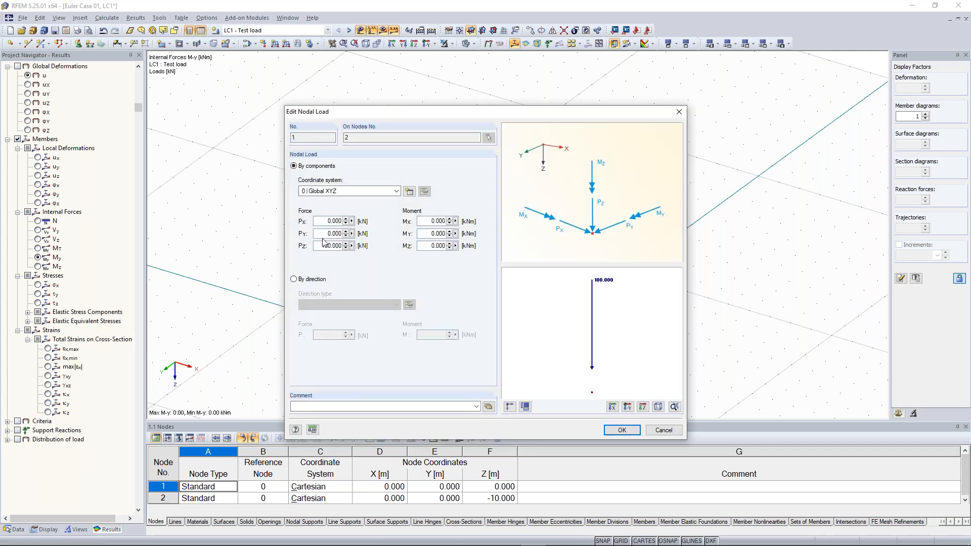
double_click(344, 248)
type("443")
left_click(621, 430)
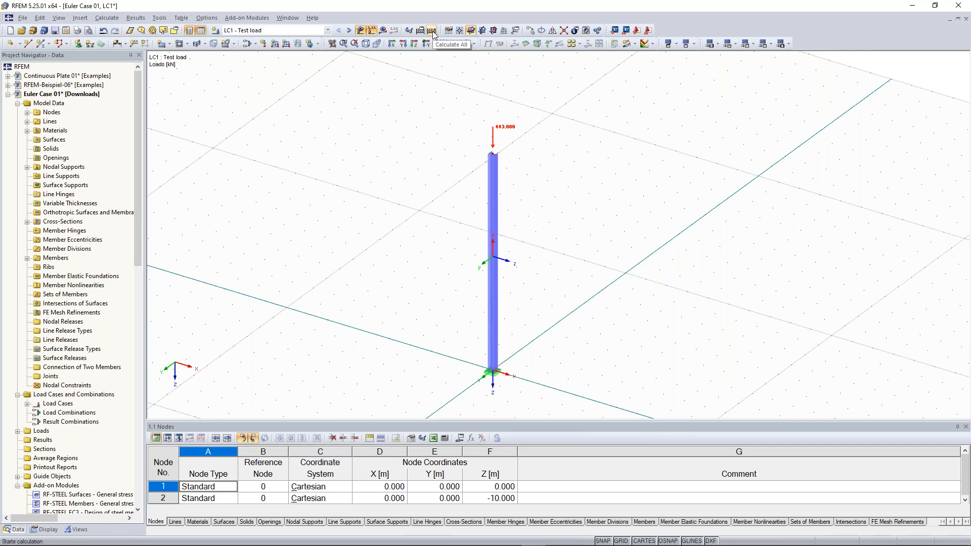
- Recalculate all cases so the first buckling mode's critical factor becomes 1.00
left_click(349, 30)
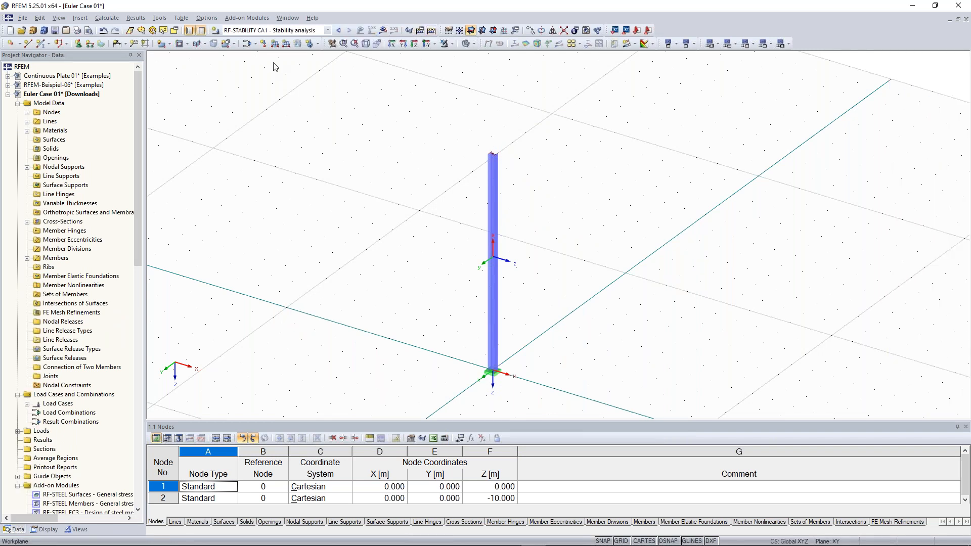
left_click(342, 32)
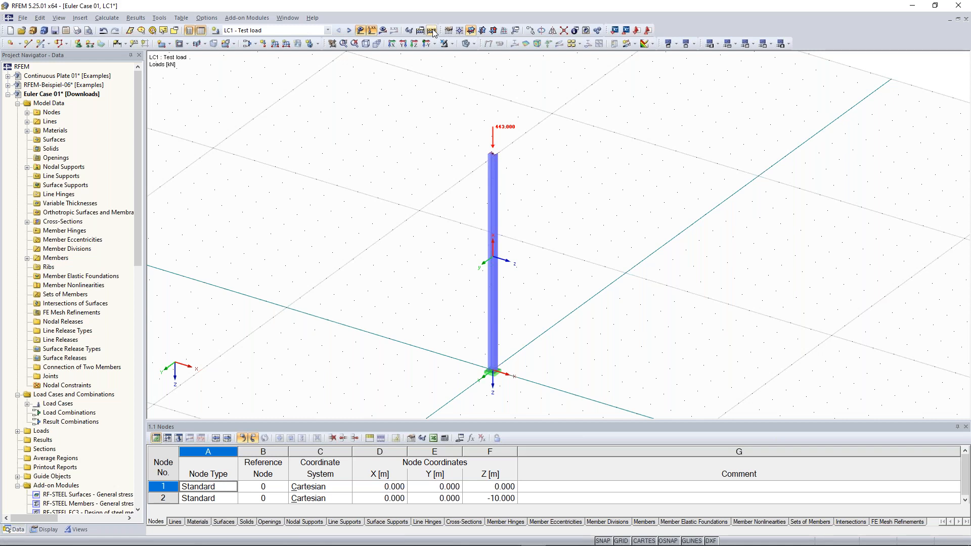
left_click(431, 31)
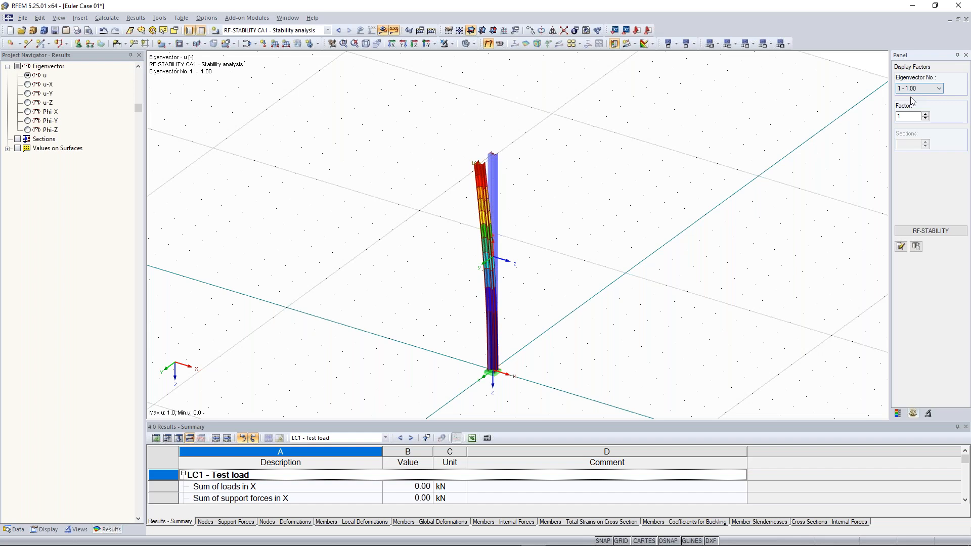
- Open the RF-STABILITY results listing critical load factors 1.001 and 2.928
middle_click_drag(587, 236, 579, 233, "ctrl")
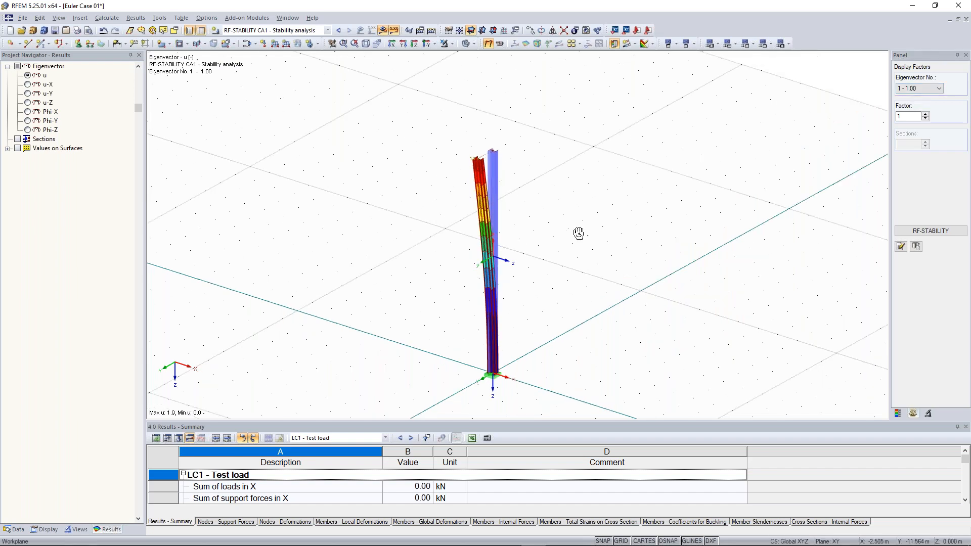
middle_click_drag(578, 233, 570, 226, "ctrl")
scroll(480, 152, "up", 1)
left_click(935, 233)
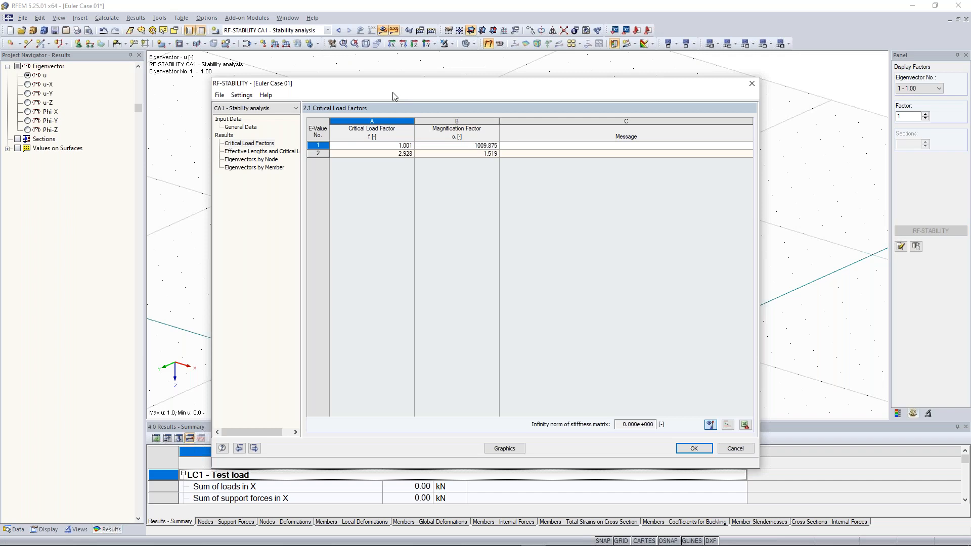
left_click_drag(392, 92, 367, 231)
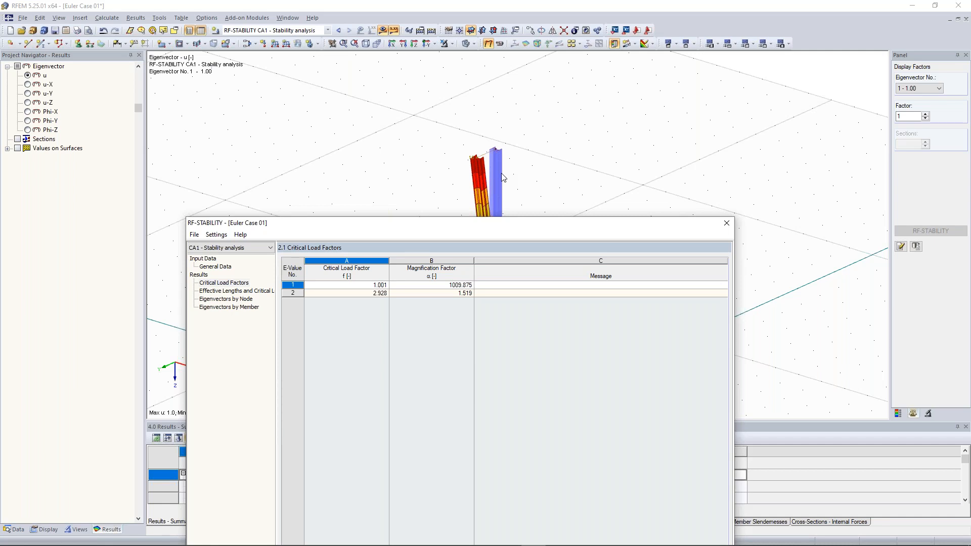
- Raise the LC1 Test load nodal force Pz from 443 kN to 444 kN
left_click(727, 223)
left_click(304, 31)
left_click(306, 41)
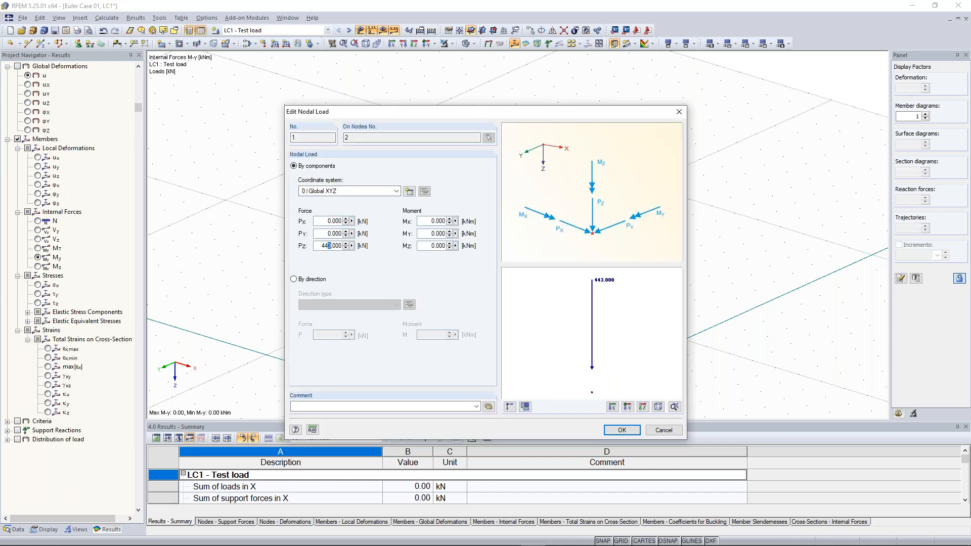
type("444.000")
left_click(616, 430)
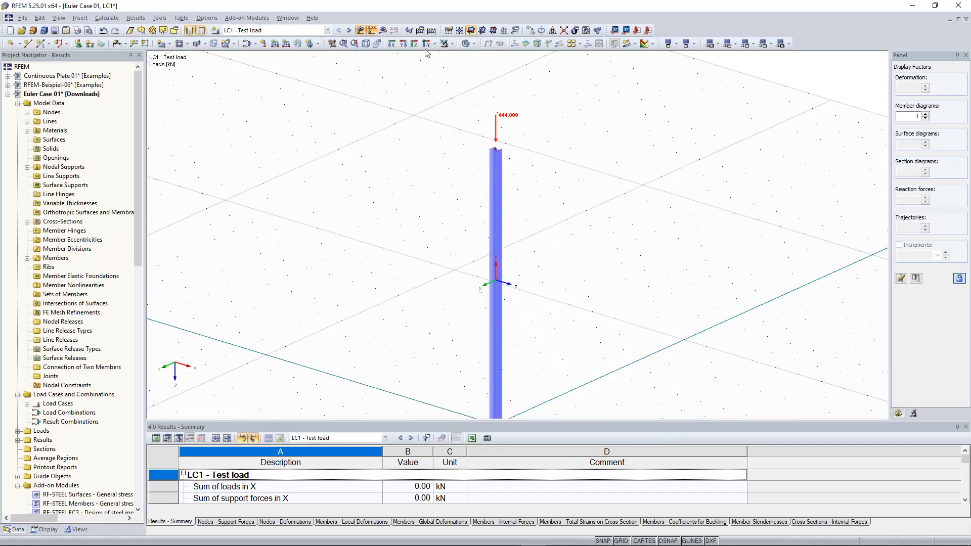
- Recalculate all cases and dismiss the instability error reported at FE mesh node 11
left_click(431, 31)
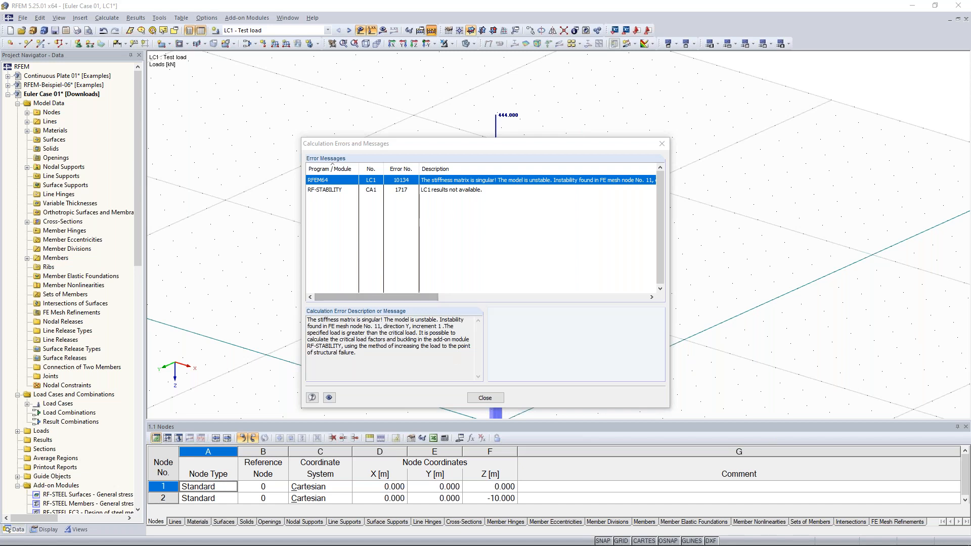
left_click(485, 398)
scroll(452, 268, "down", 2)
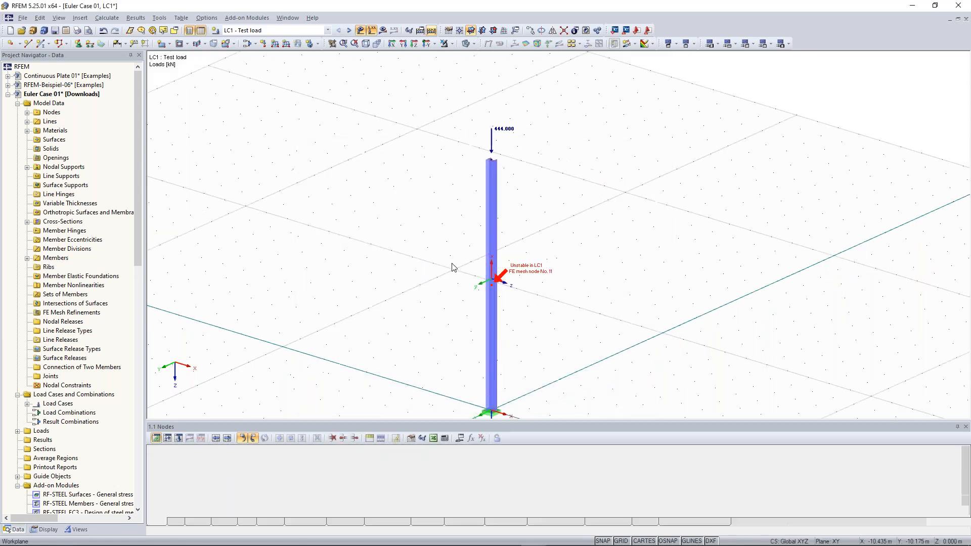
middle_click_drag(542, 293, 546, 267)
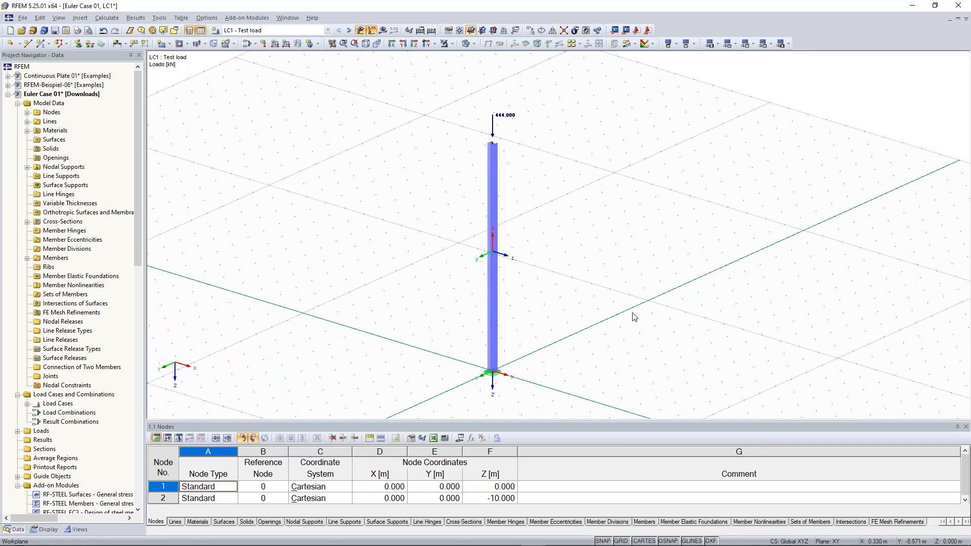
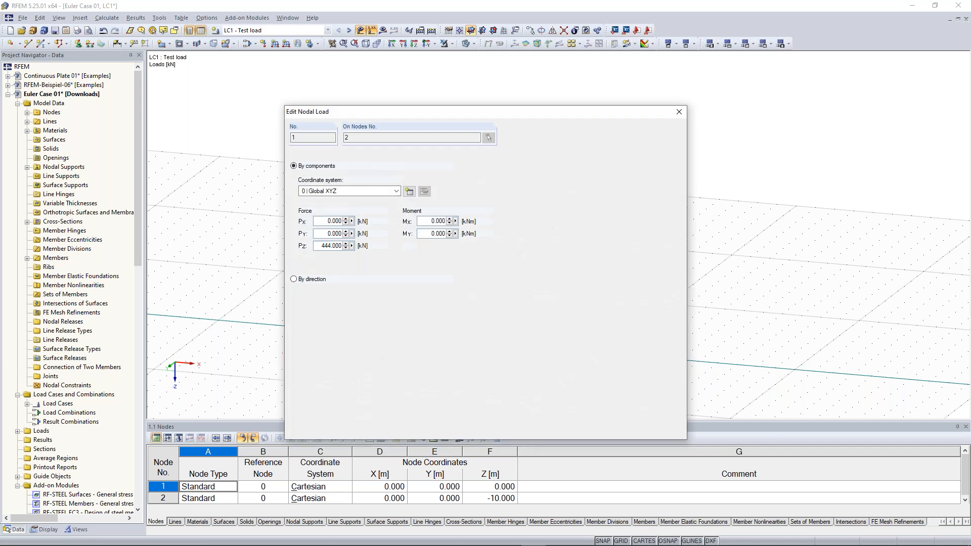
- Change the column-top nodal load Pz in LC1 to 100 kN
double_click(320, 246)
type("1")
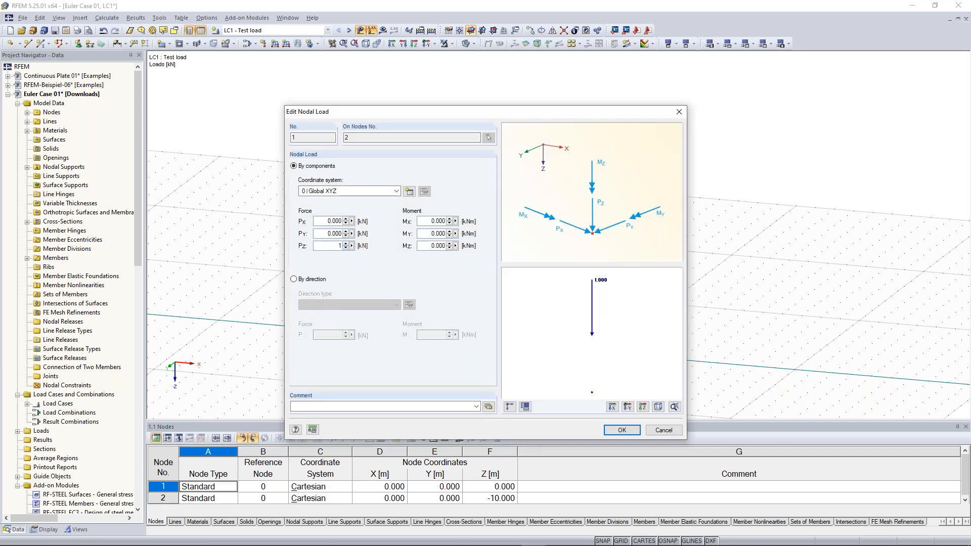
type("00")
left_click(622, 431)
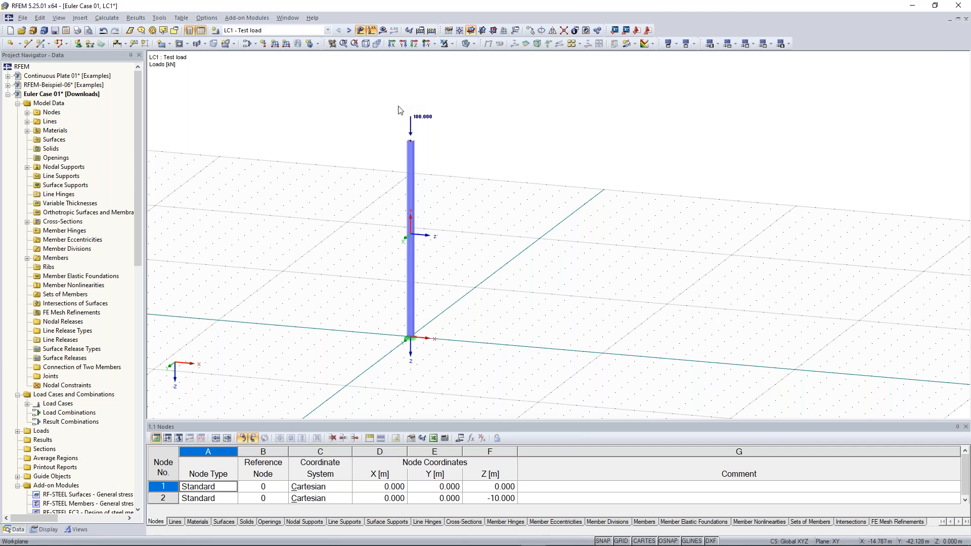
- Make one copy of the column and its 100 kN load, offset 10 m along X
left_click_drag(318, 80, 500, 373)
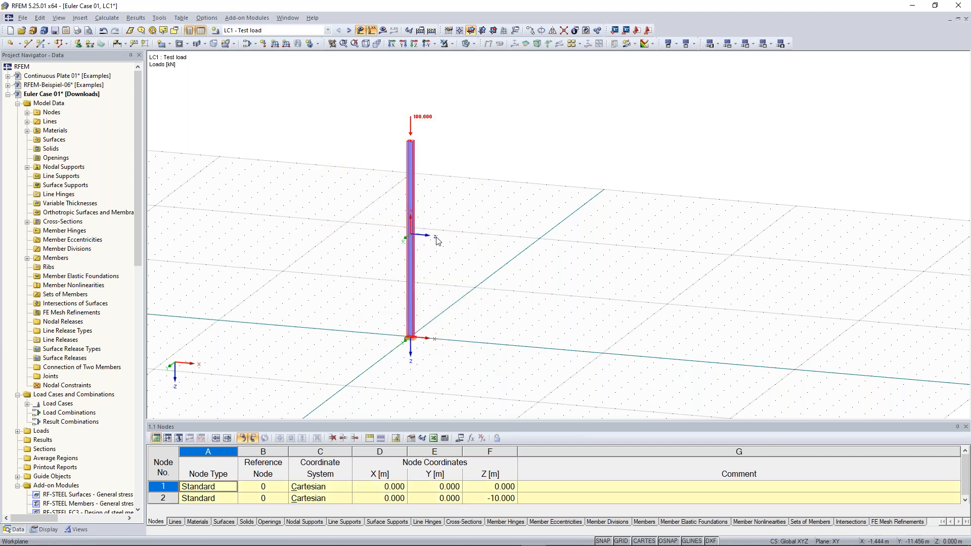
right_click(409, 179)
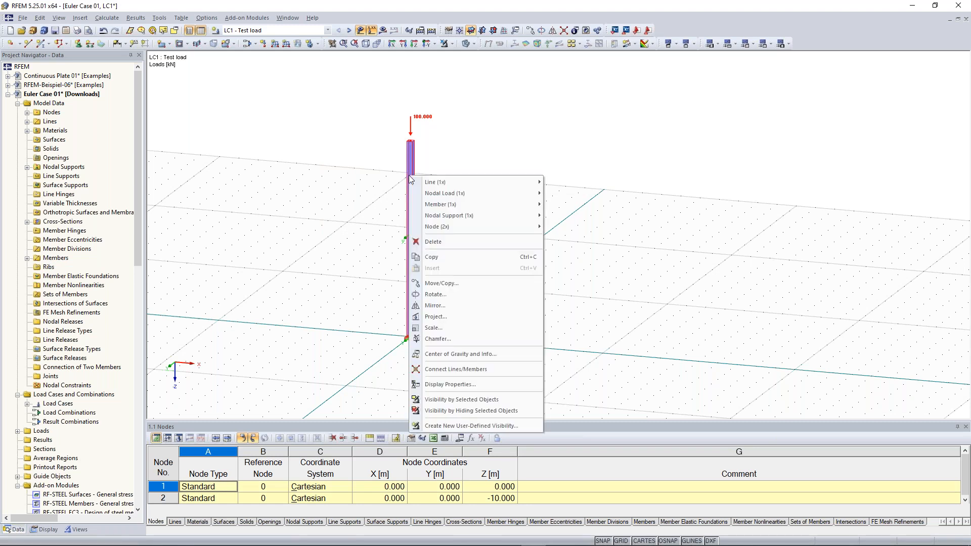
left_click(503, 283)
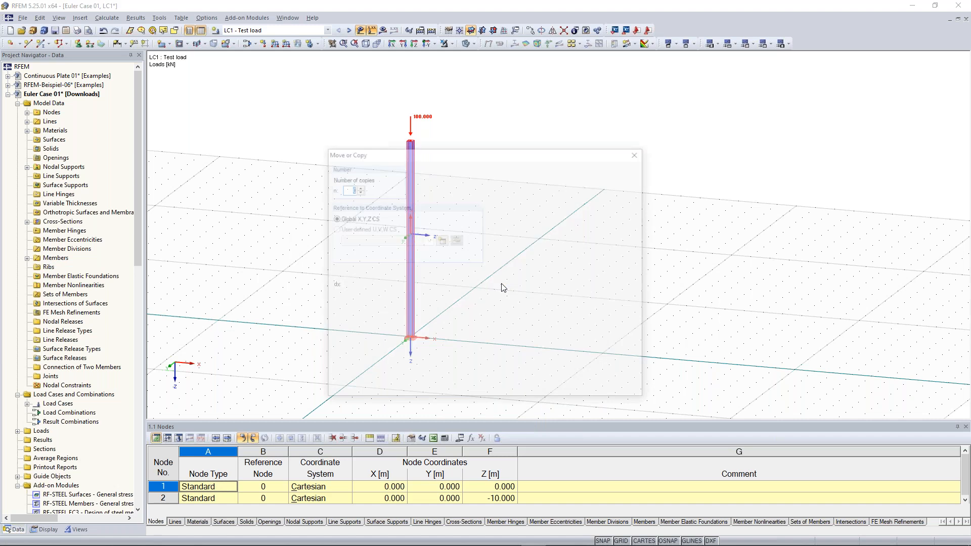
left_click_drag(448, 152, 196, 81)
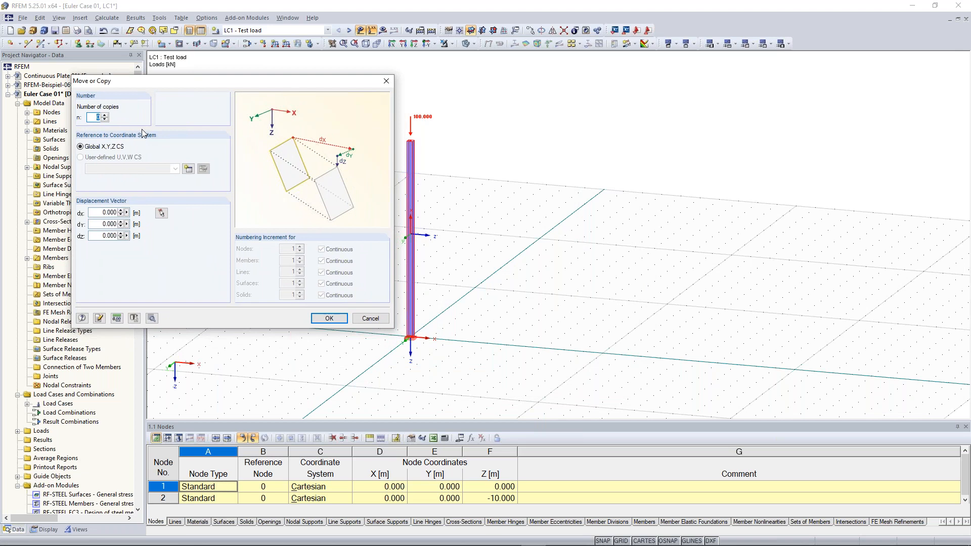
left_click(106, 116)
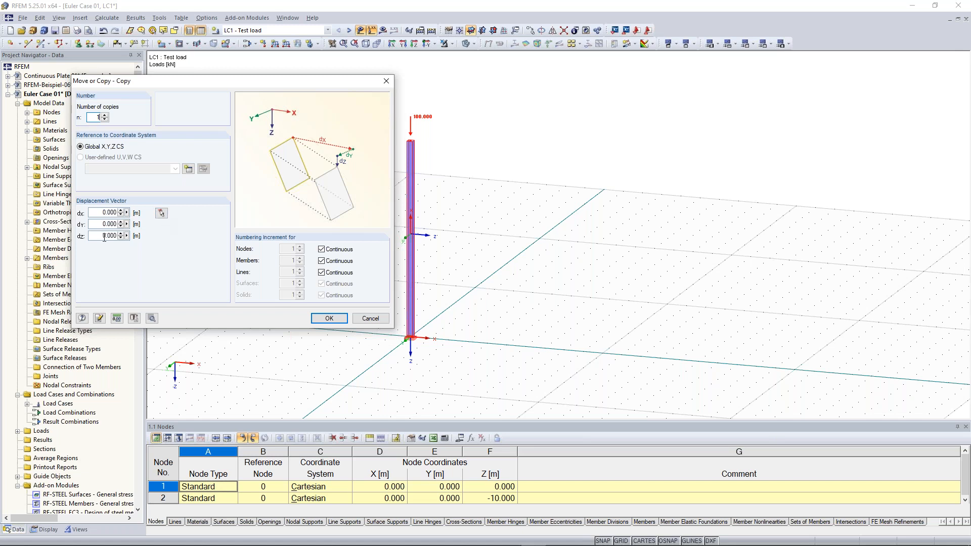
double_click(106, 213)
type("1")
key("BackSpace")
key("BackSpace")
left_click(161, 213)
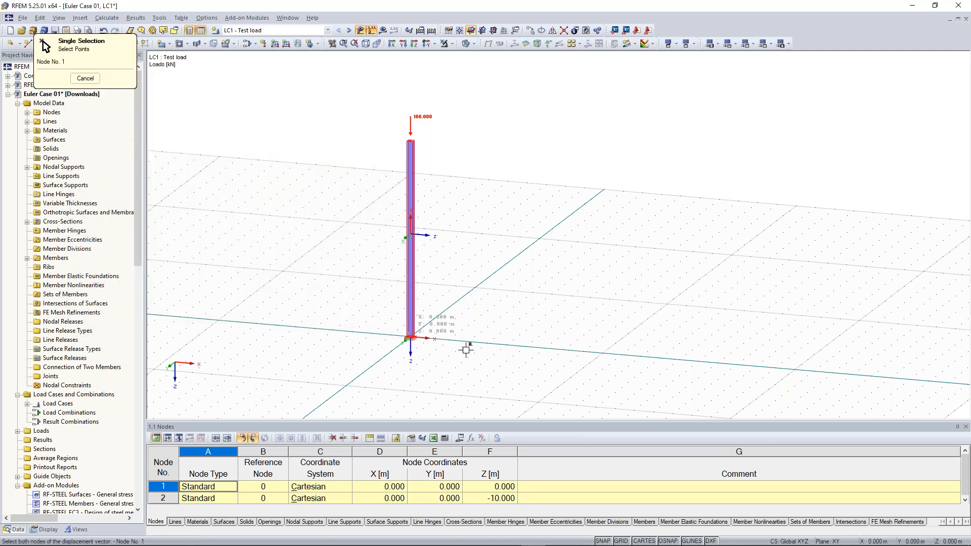
left_click(601, 352)
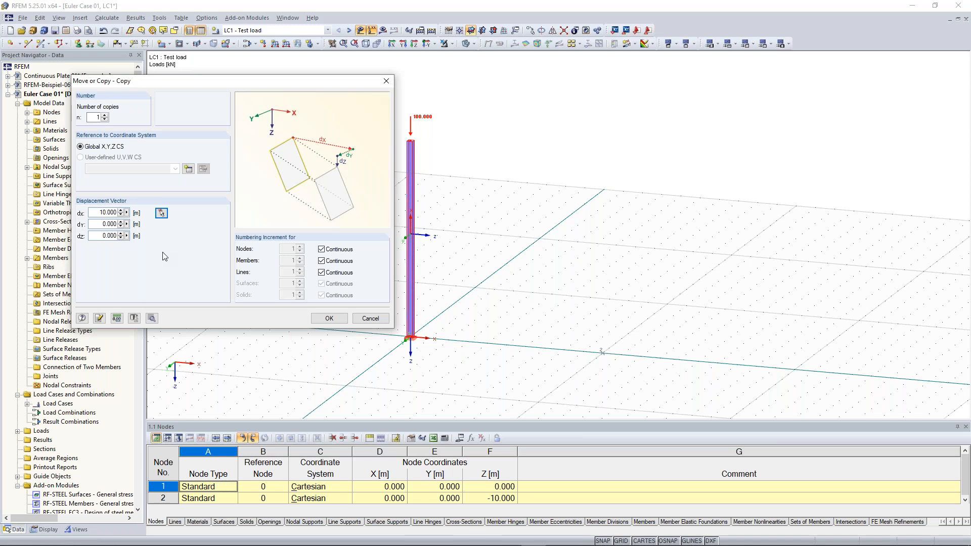
left_click(335, 322)
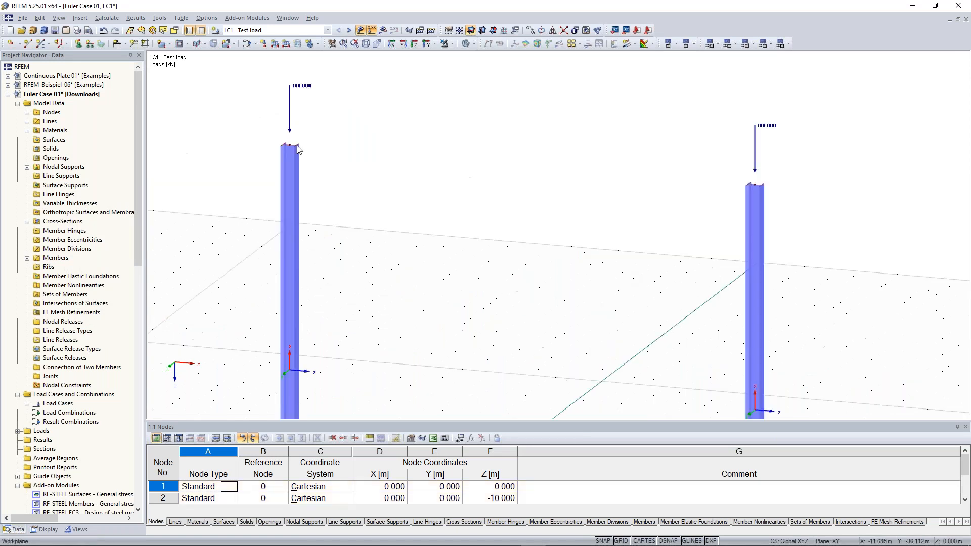
scroll(291, 145, "down", 3)
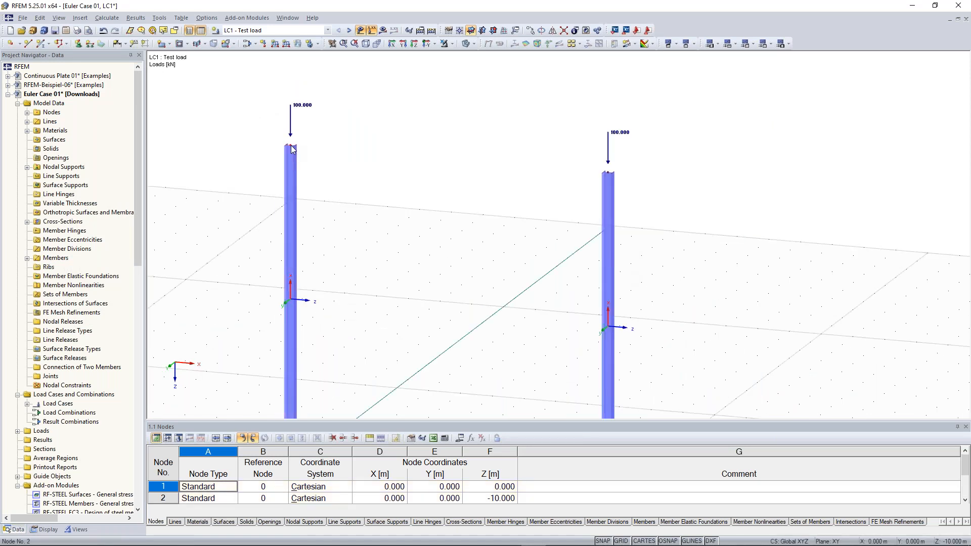
- Insert a new member with a new IPE 300 cross-section between the two column tops
scroll(318, 166, "down", 2)
middle_click_drag(318, 165, 356, 126)
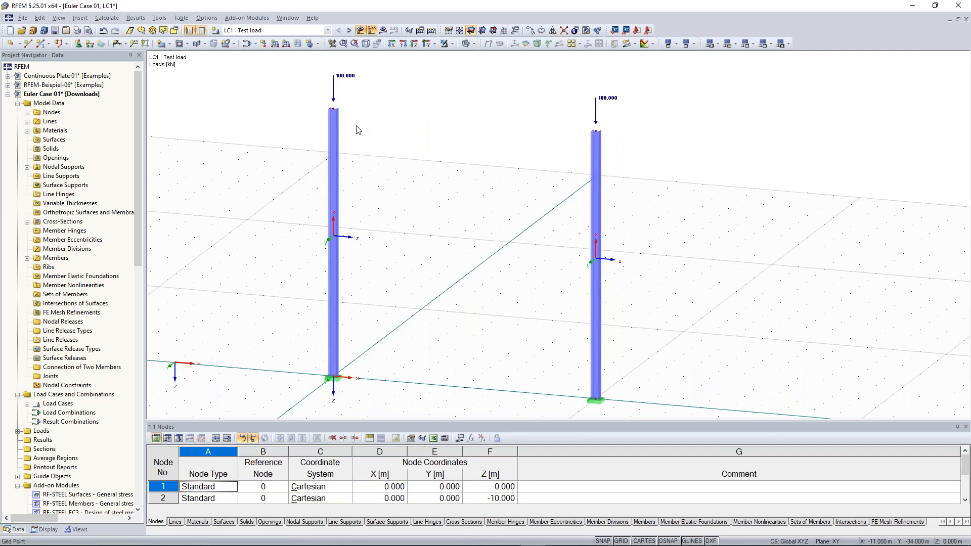
left_click(42, 44)
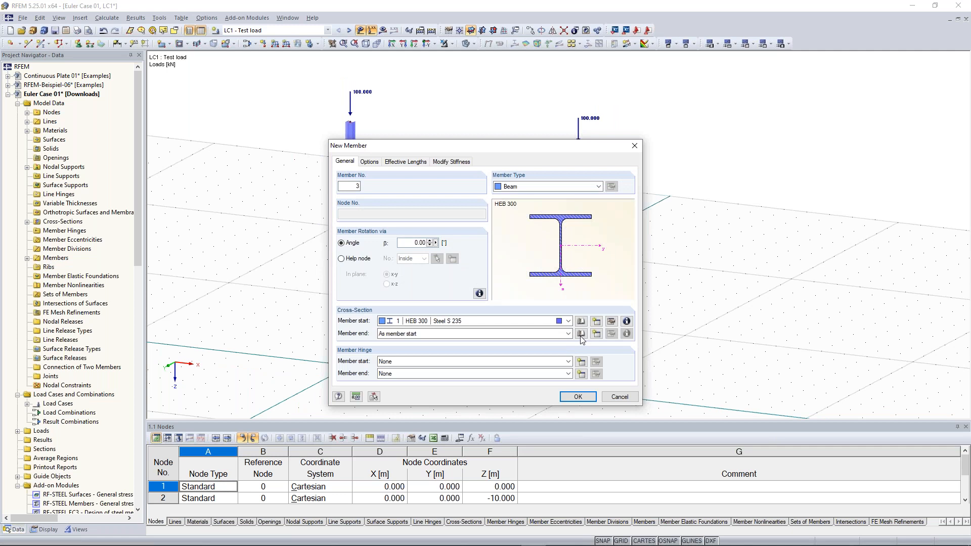
left_click(597, 322)
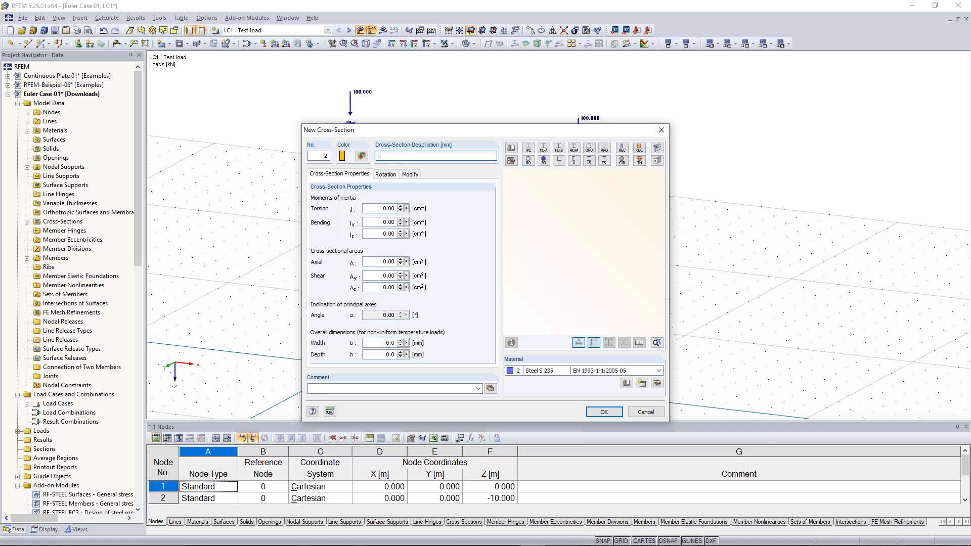
type("pe 300")
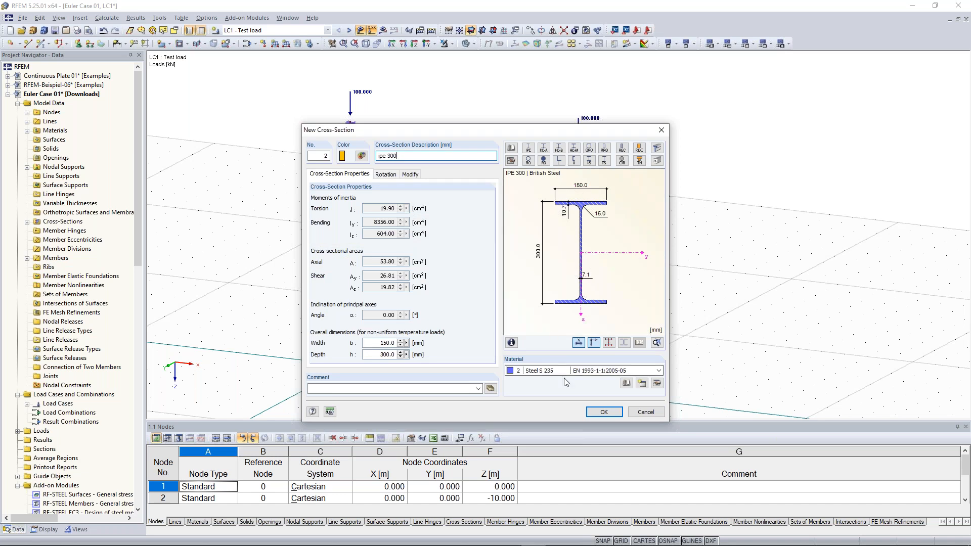
left_click(605, 412)
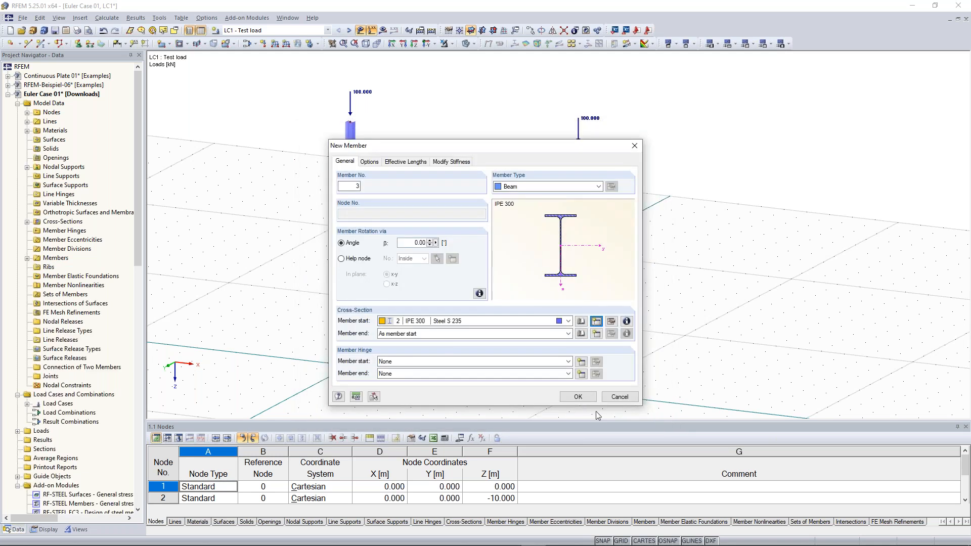
left_click(579, 397)
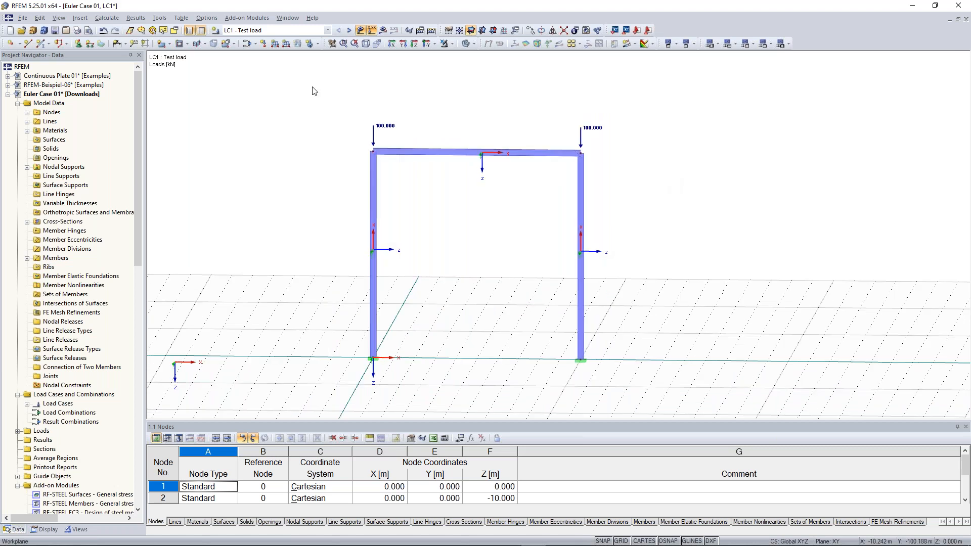
- Select the beam with its end nodes and set their Z coordinate to 6
left_click_drag(312, 85, 623, 175)
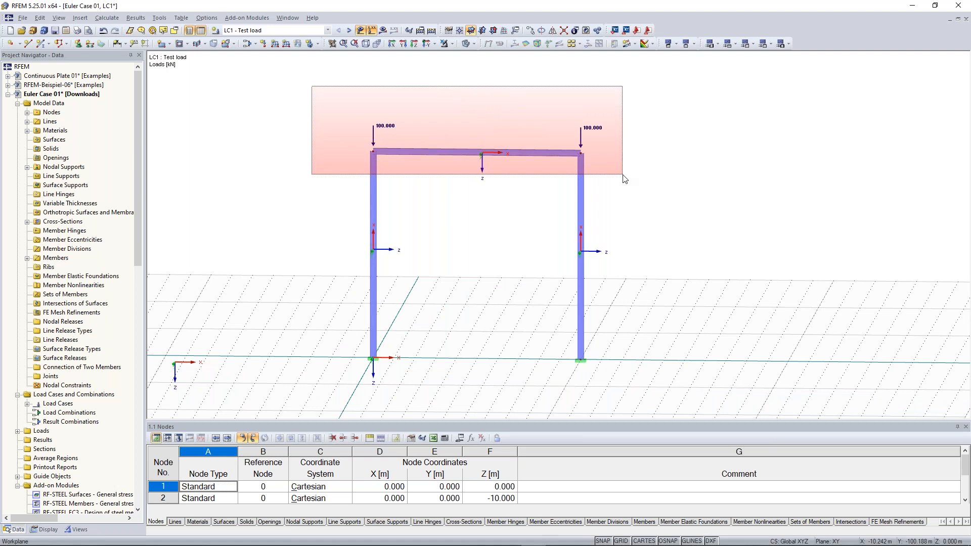
left_click_drag(623, 175, 623, 176)
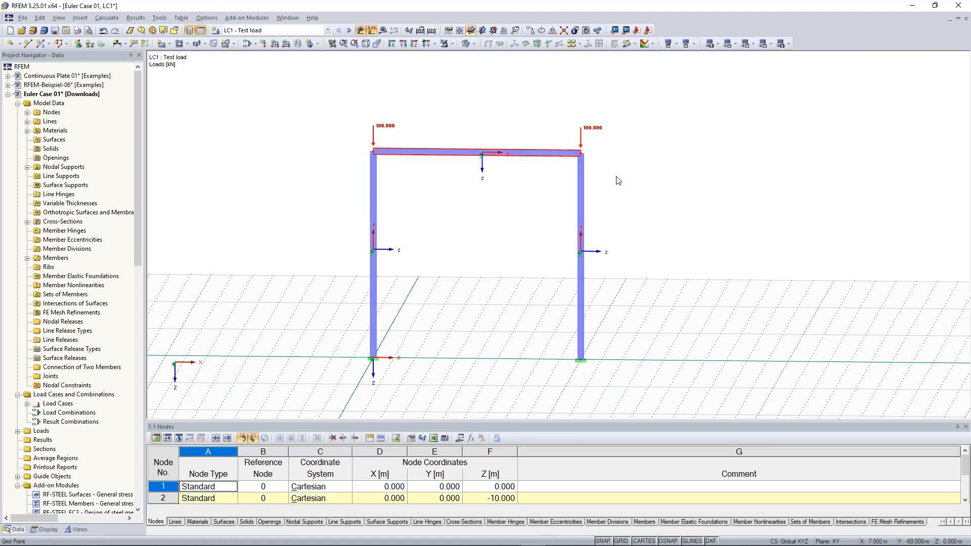
right_click(392, 159)
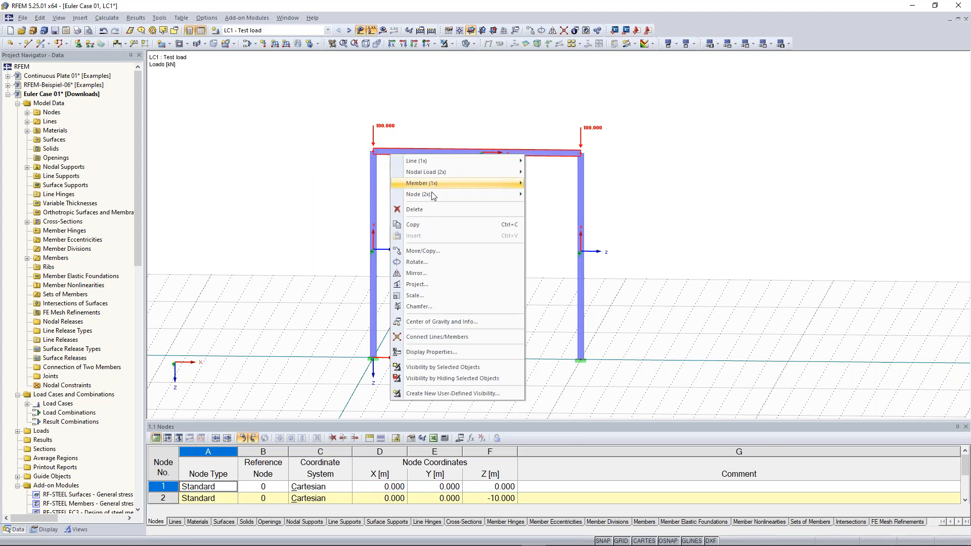
mouse_move(434, 197)
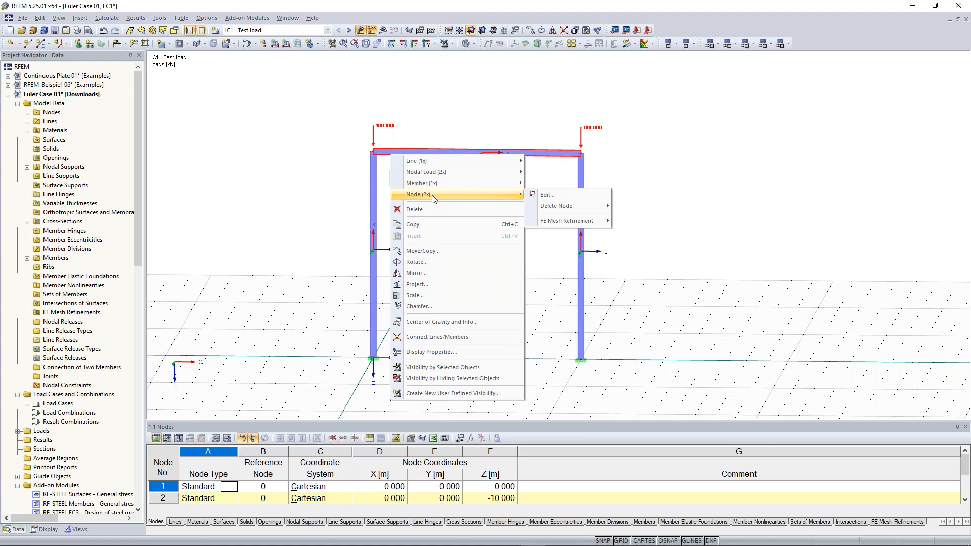
left_click(574, 197)
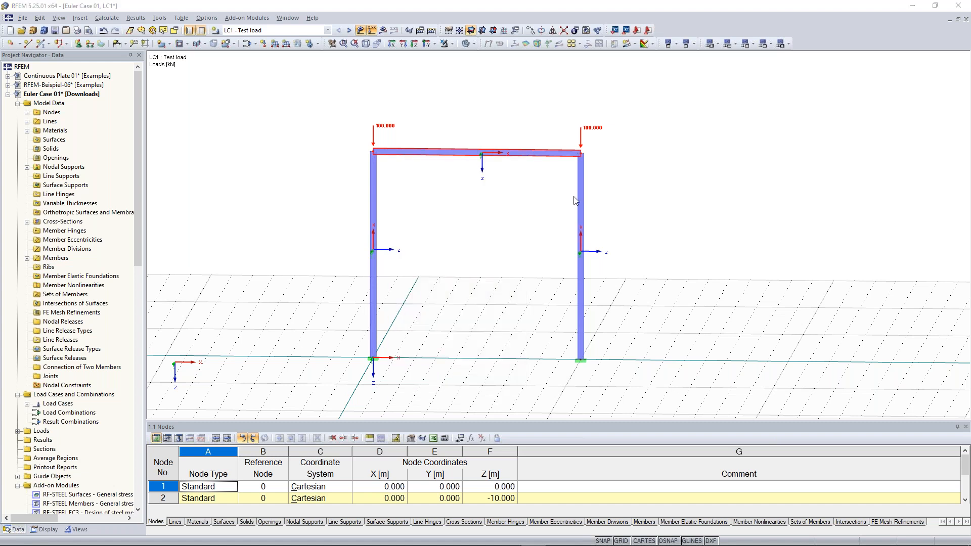
left_click_drag(466, 157, 754, 105)
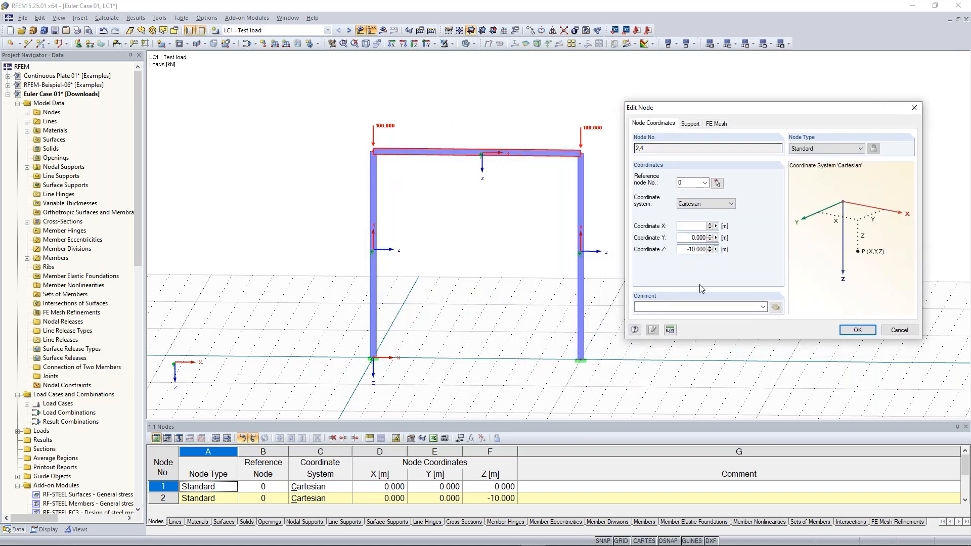
double_click(697, 250)
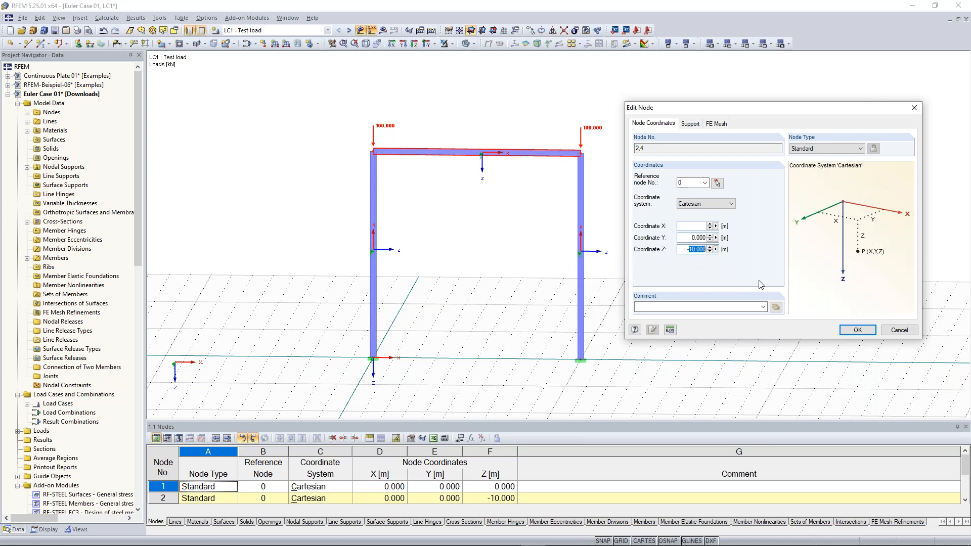
type("6")
left_click(857, 330)
- Re-edit the two top nodes and confirm their Z coordinate as -6.000
scroll(848, 327, "down", 1)
scroll(849, 327, "down", 1)
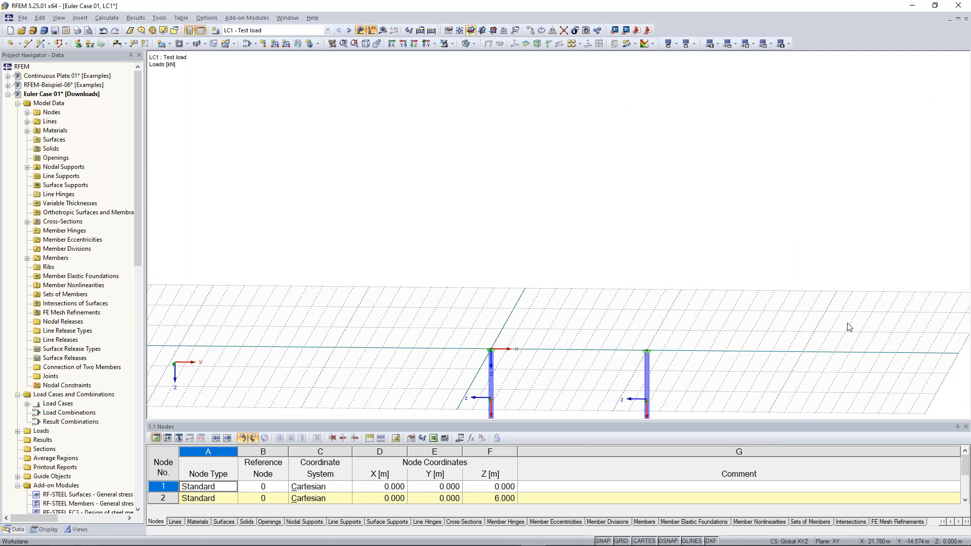
middle_click_drag(761, 336, 760, 201)
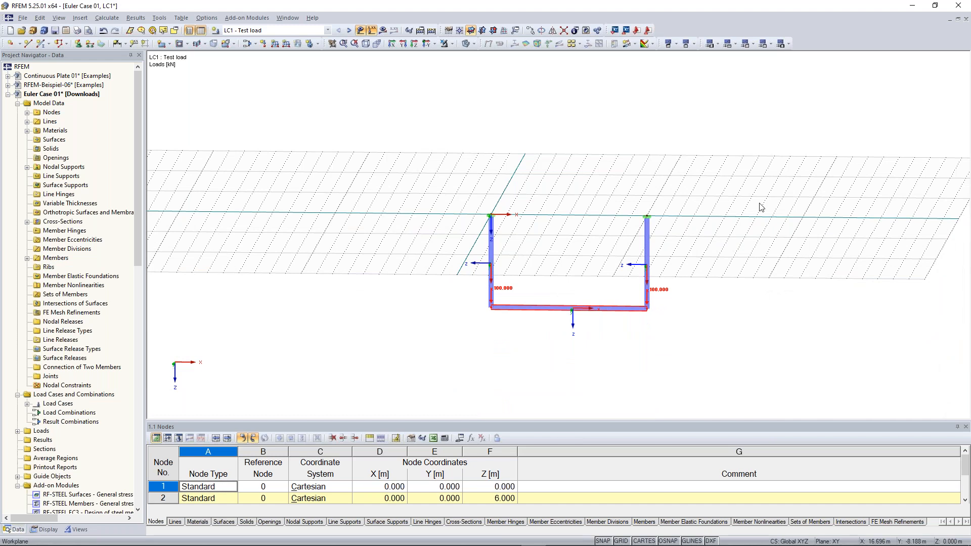
right_click(646, 310)
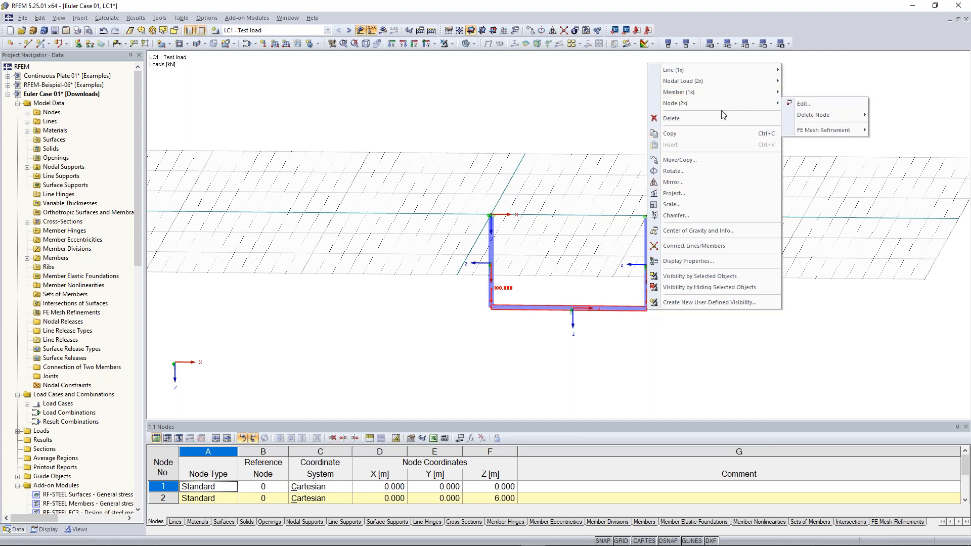
left_click(798, 104)
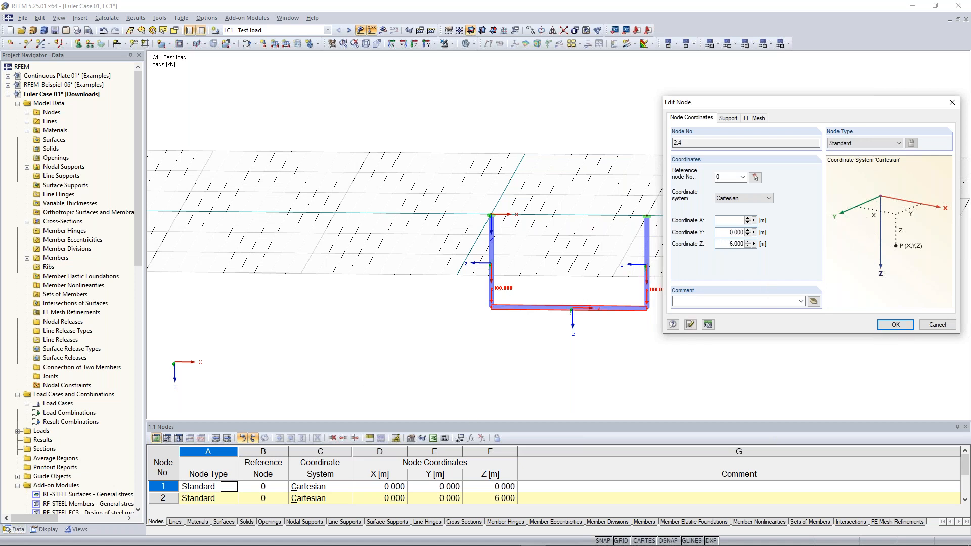
left_click(895, 327)
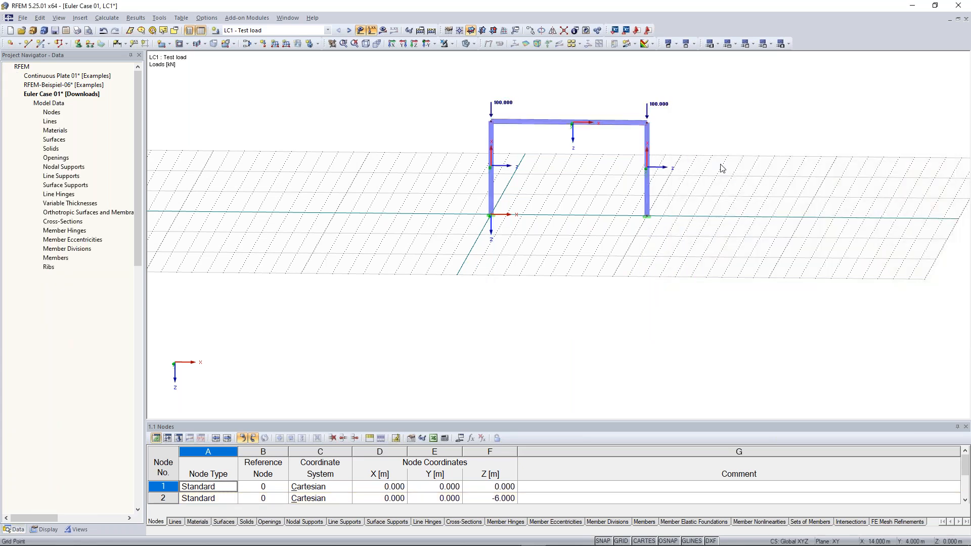
- Run RF-STABILITY on the upright frame, giving a lowest critical load factor of 12.305
scroll(525, 241, "up", 1)
middle_click_drag(520, 236, 530, 215, "ctrl")
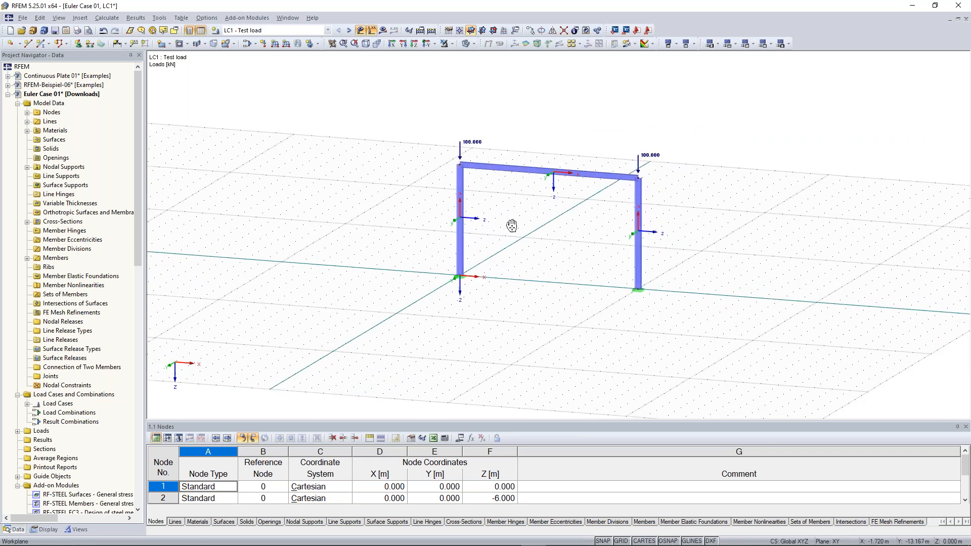
scroll(512, 226, "up", 1)
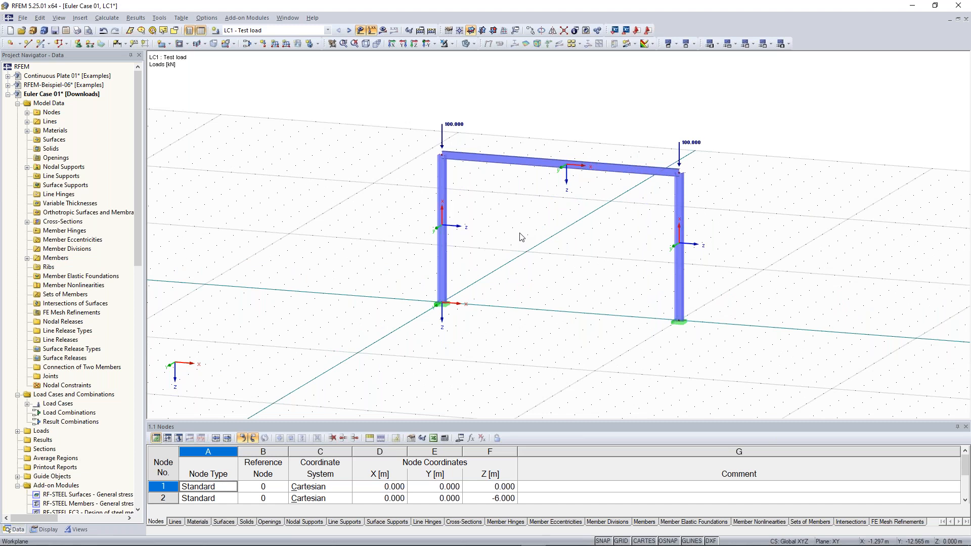
middle_click_drag(522, 237, 504, 208, "ctrl")
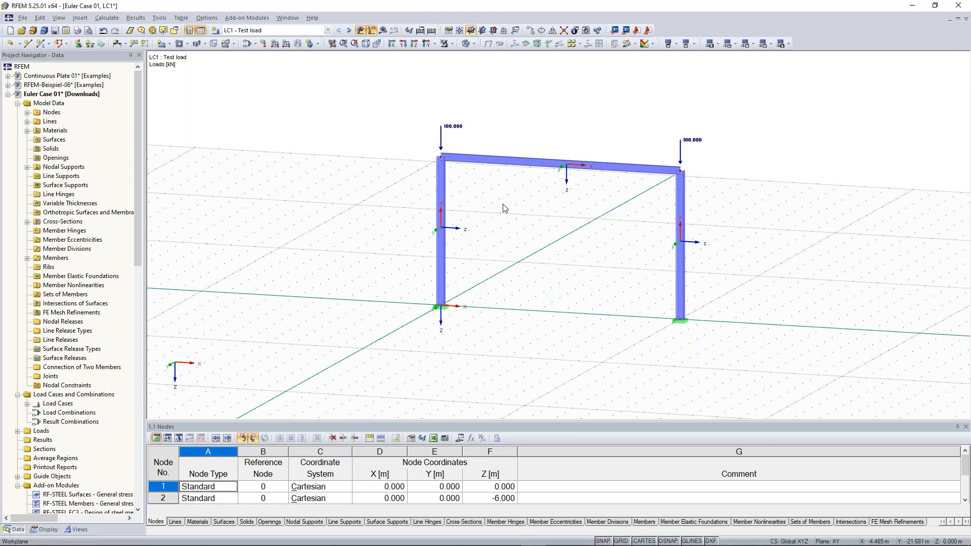
scroll(88, 207, "down", 20)
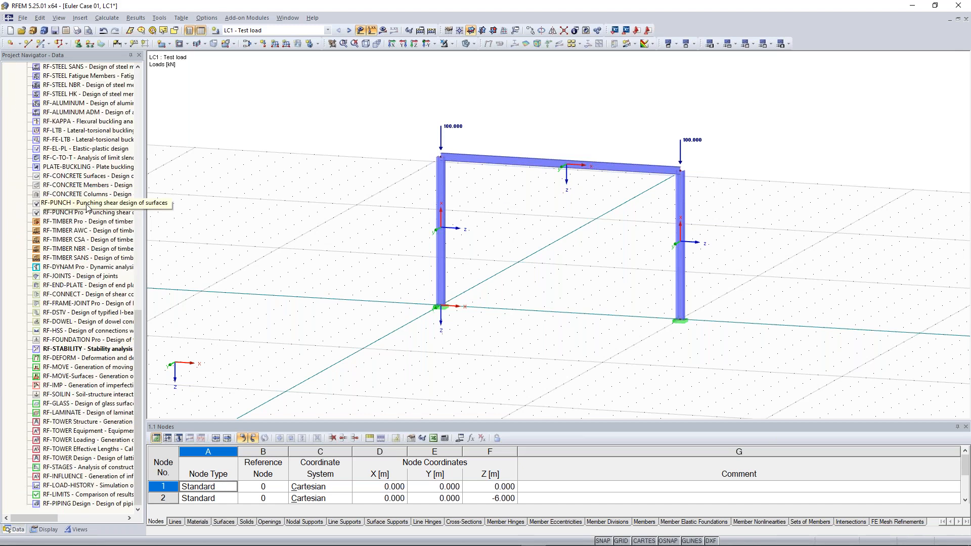
double_click(87, 349)
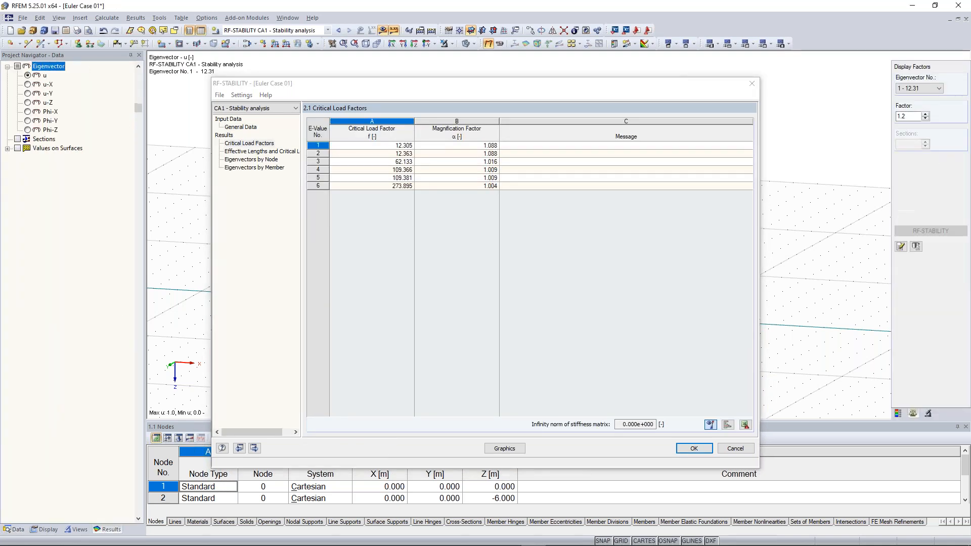
- Show the buckled mode shape on the 3D model, then switch to eigenvector 2 (12.36)
left_click(504, 449)
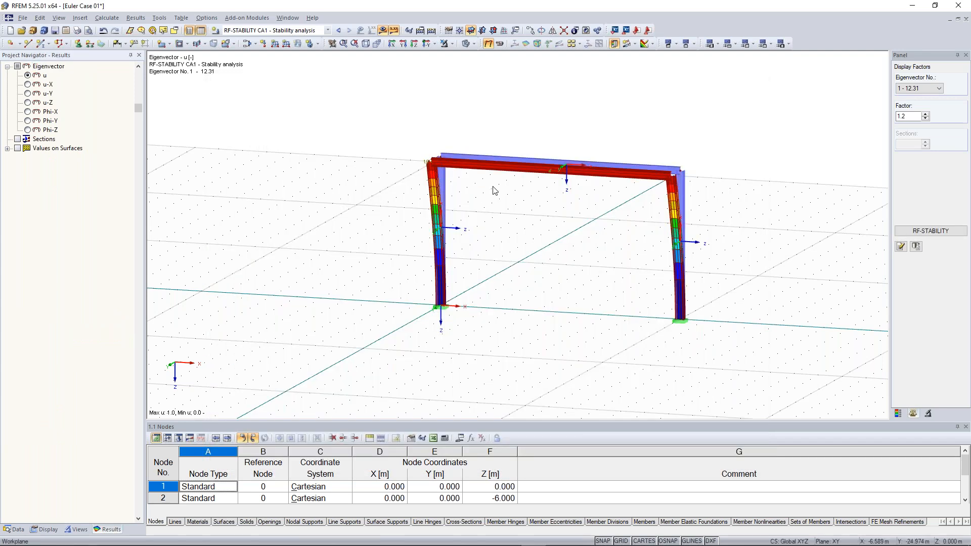
middle_click_drag(494, 190, 475, 169, "ctrl")
scroll(674, 155, "up", 1)
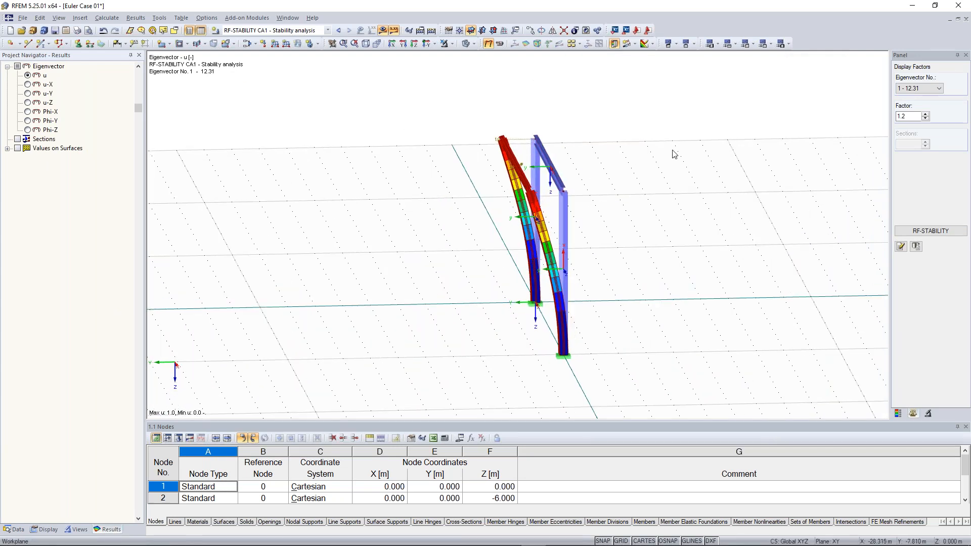
middle_click_drag(421, 221, 458, 223, "ctrl")
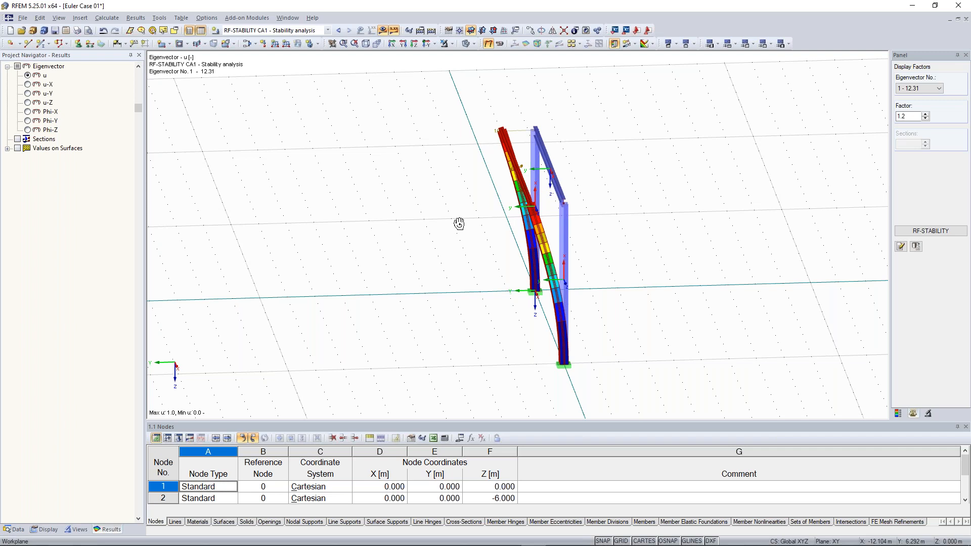
middle_click_drag(459, 224, 480, 224, "ctrl")
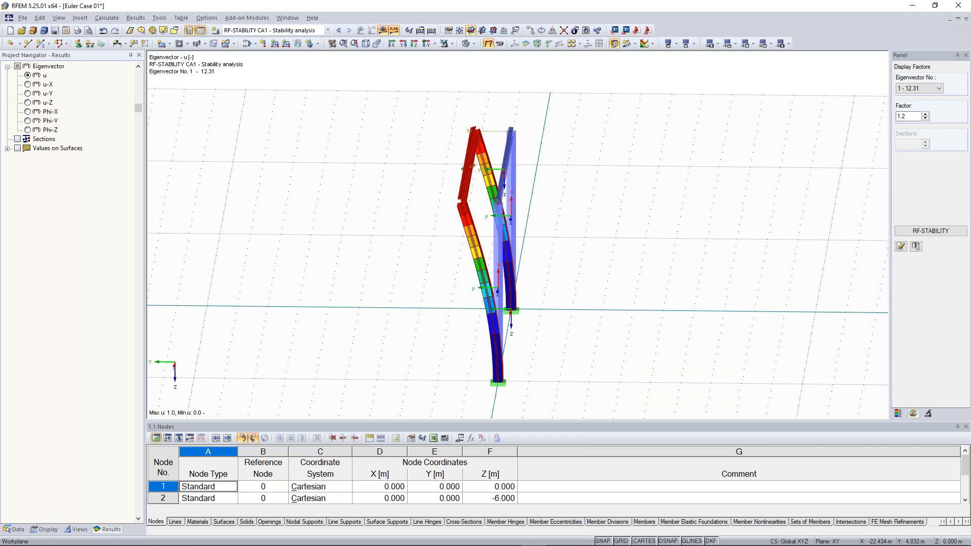
left_click(920, 89)
left_click(919, 104)
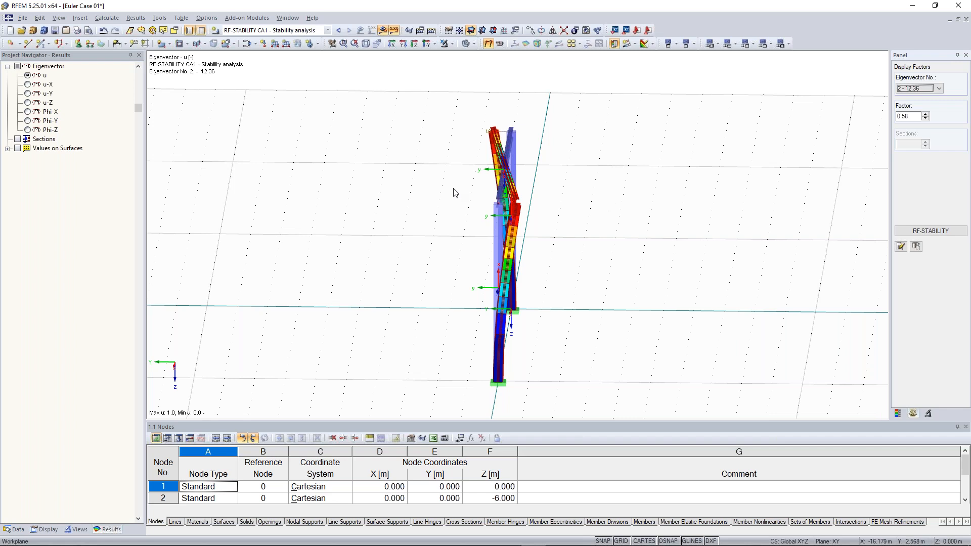
- Display eigenvector 4 (109.37) and orbit around the frame to inspect it
middle_click_drag(590, 225, 682, 226, "ctrl")
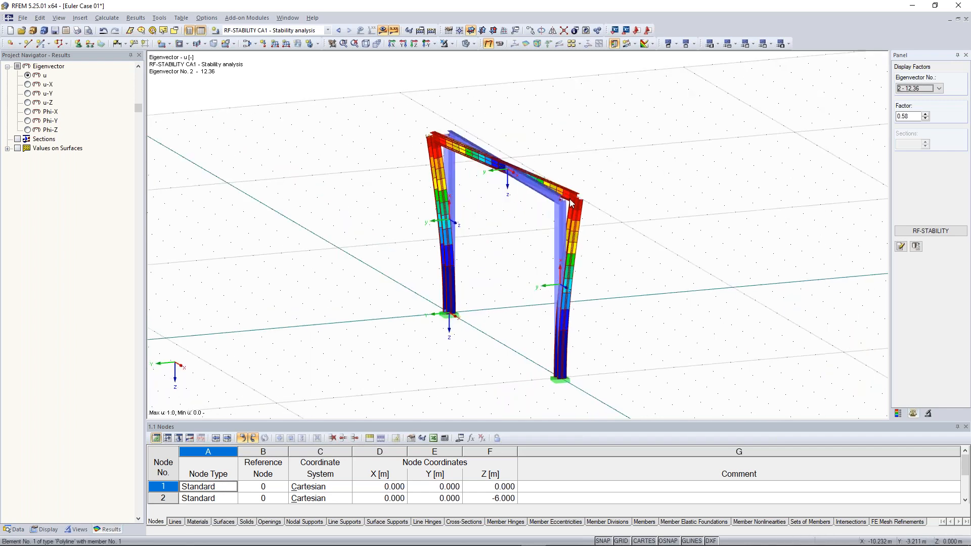
scroll(481, 238, "up", 1)
scroll(503, 252, "down", 2)
middle_click_drag(483, 273, 487, 267)
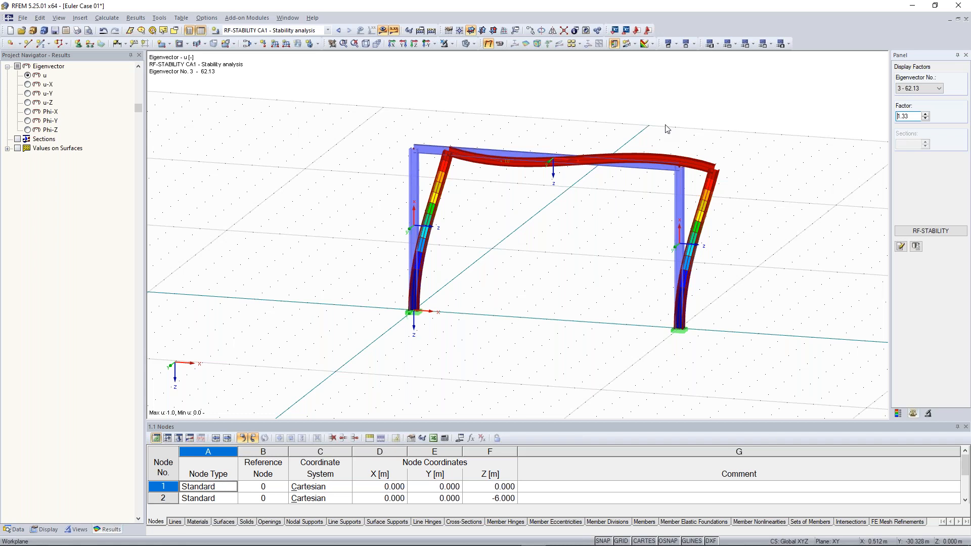
left_click(918, 88)
left_click(924, 115)
middle_click_drag(756, 201, 718, 185, "ctrl")
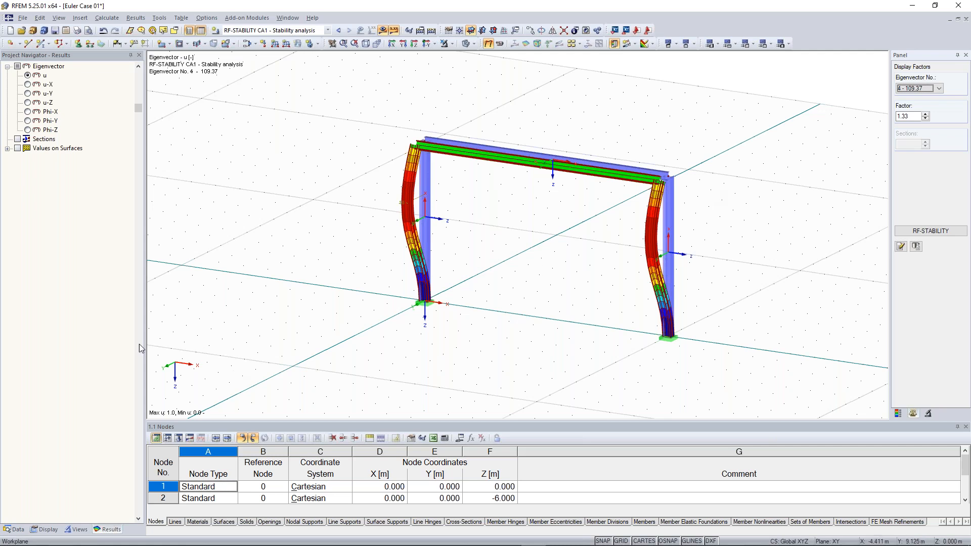
- Bring up the context options for the Euler Case 01 model in the Data tree
left_click(18, 529)
scroll(61, 106, "up", 10)
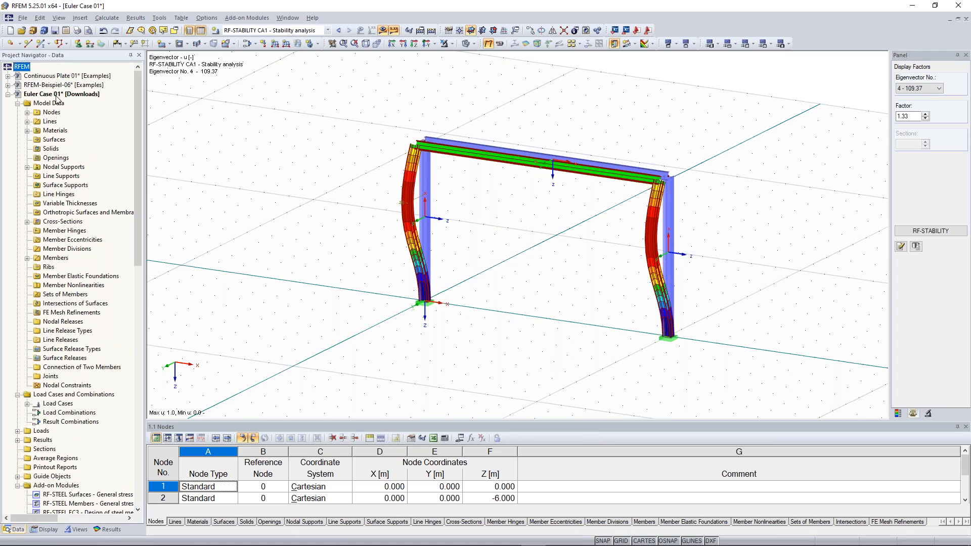
right_click(64, 95)
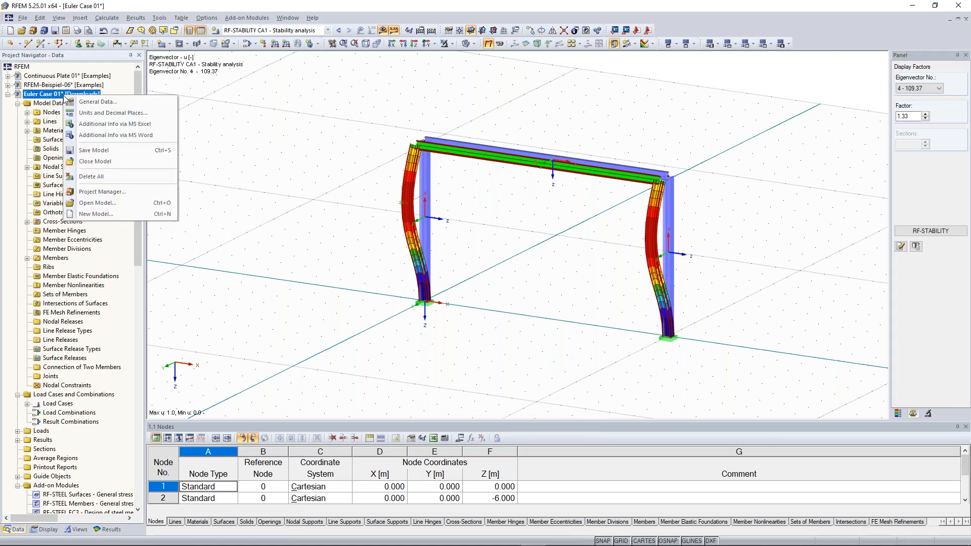
- Change the model type to 2D - XZ and recalculate, so eigenvector 4 reads 637.12
left_click(94, 103)
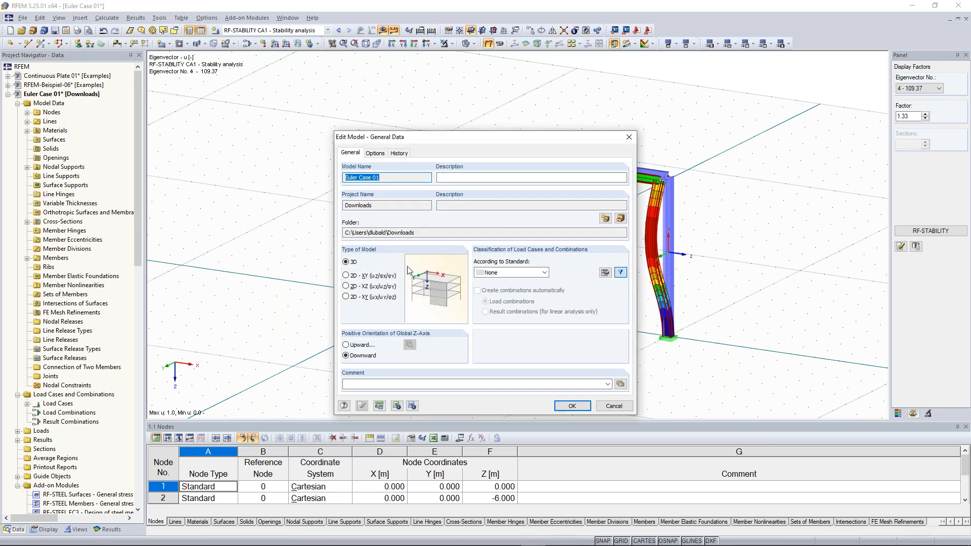
left_click(352, 287)
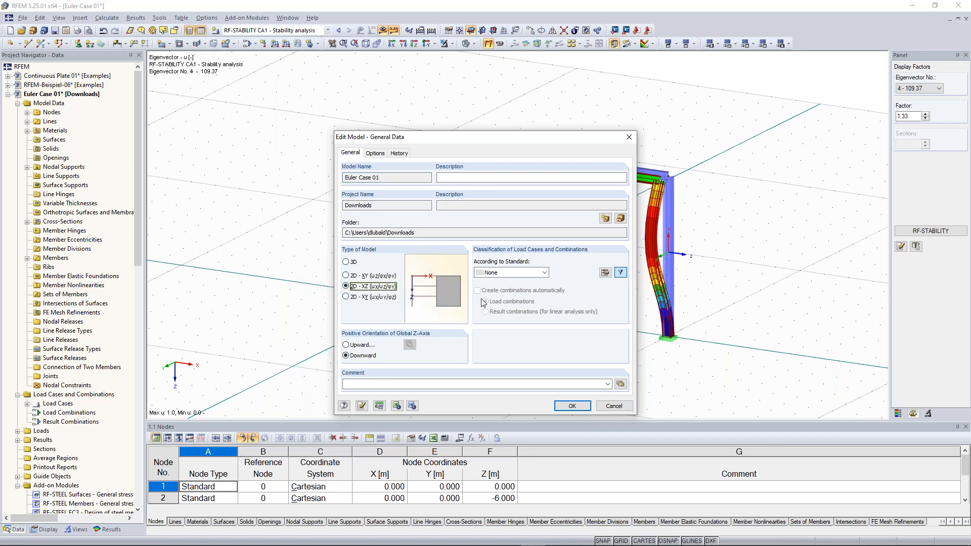
left_click(580, 408)
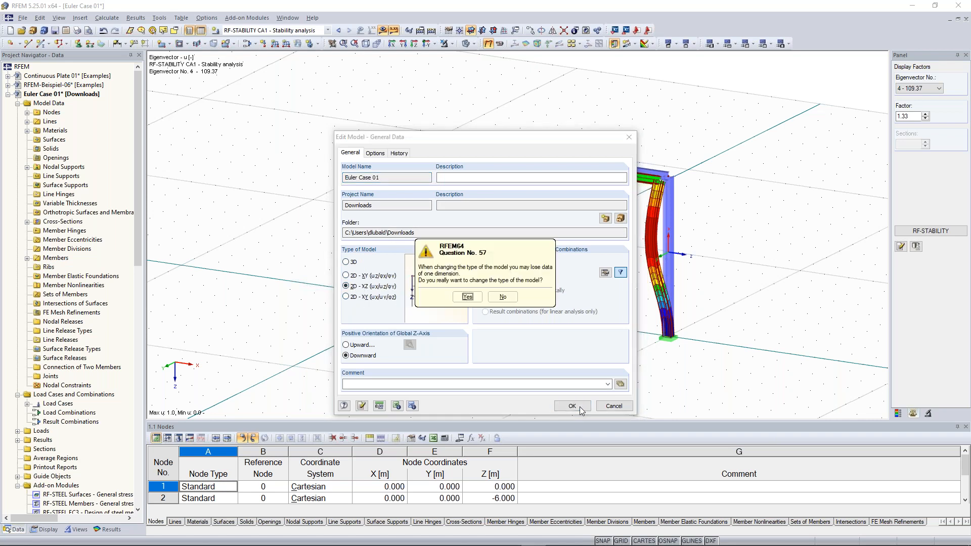
left_click(465, 302)
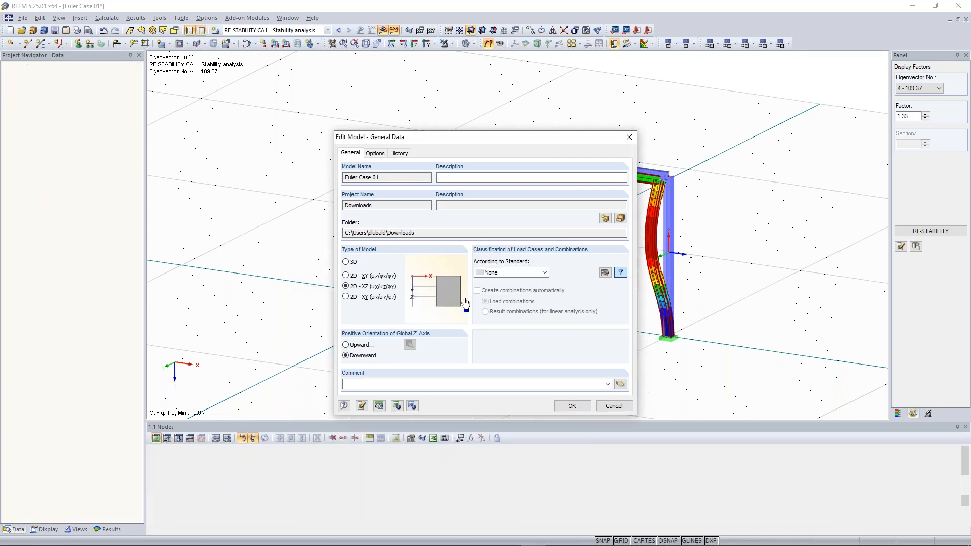
left_click(431, 31)
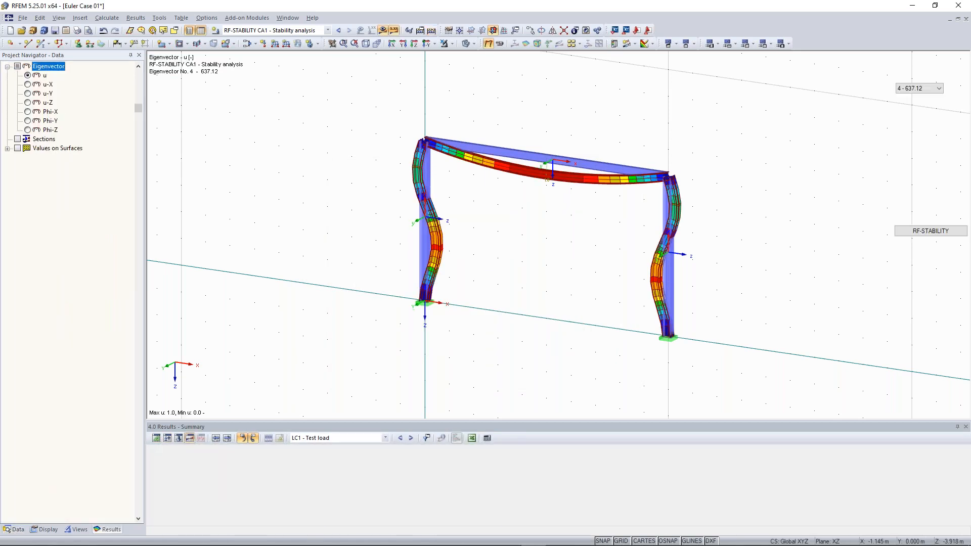
- Cycle through eigenvectors 1 to 4 (62.13 up to 637.12) and return to mode 1
left_click(924, 90)
left_click(920, 98)
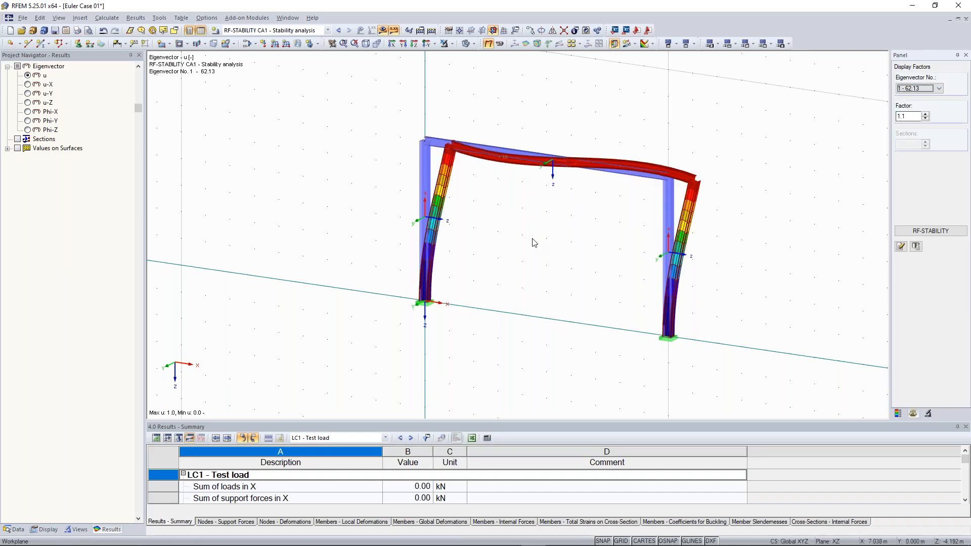
key("Down")
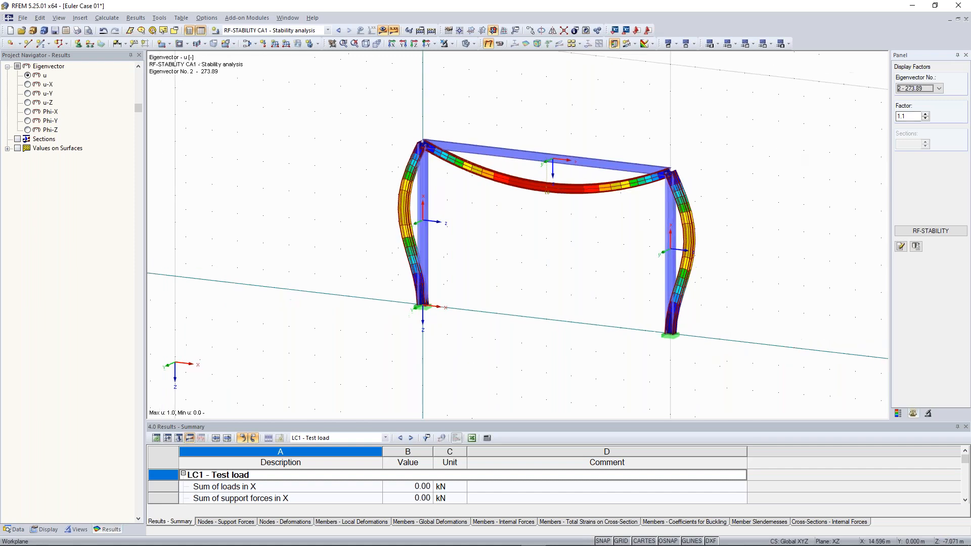
left_click(917, 89)
left_click(916, 109)
left_click(920, 89)
left_click(914, 117)
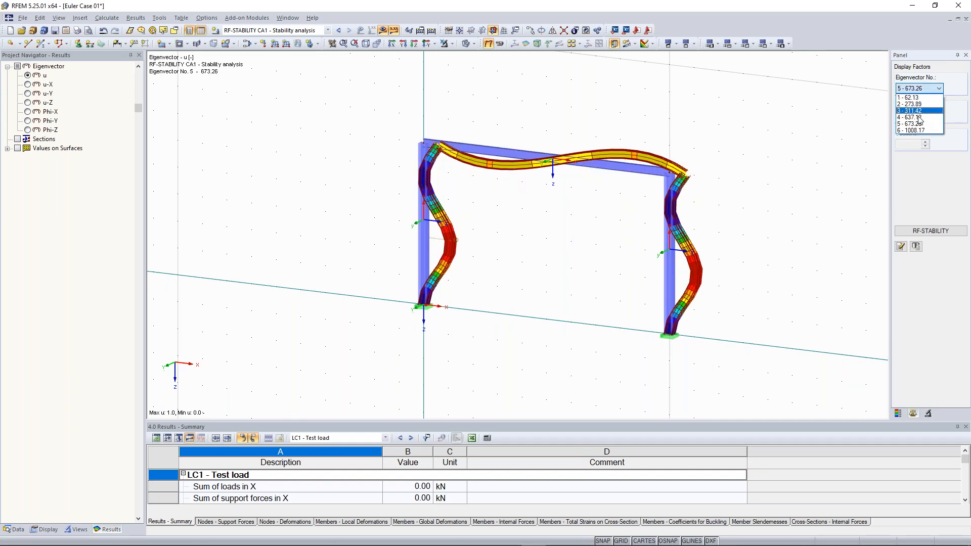
left_click(908, 97)
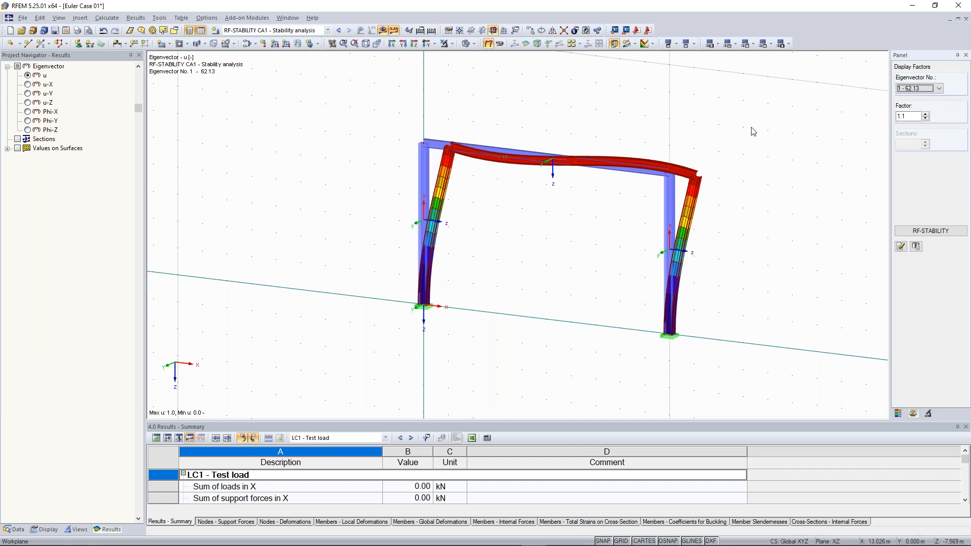
left_click(298, 107)
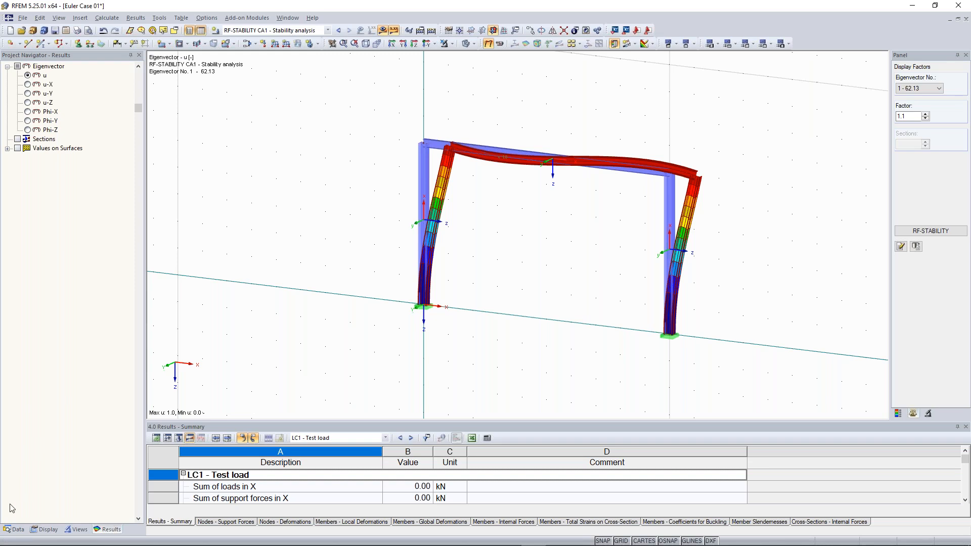
- Change the model type back to 3D in the model's General Data
left_click(16, 530)
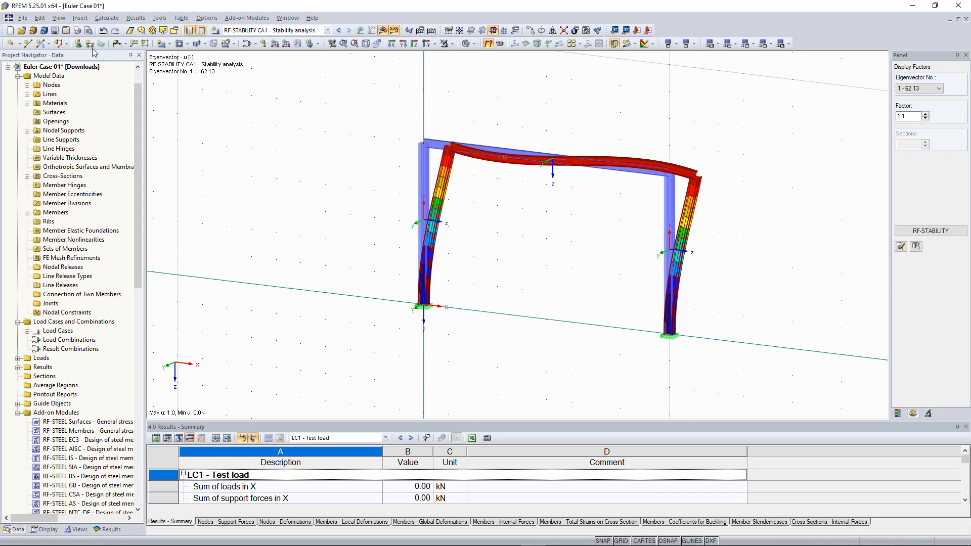
right_click(69, 67)
left_click(102, 71)
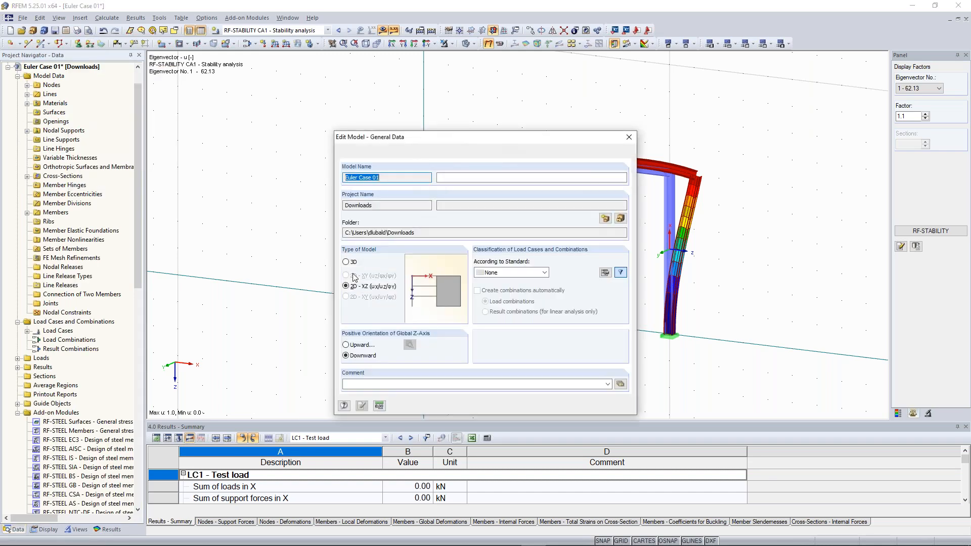
left_click(573, 408)
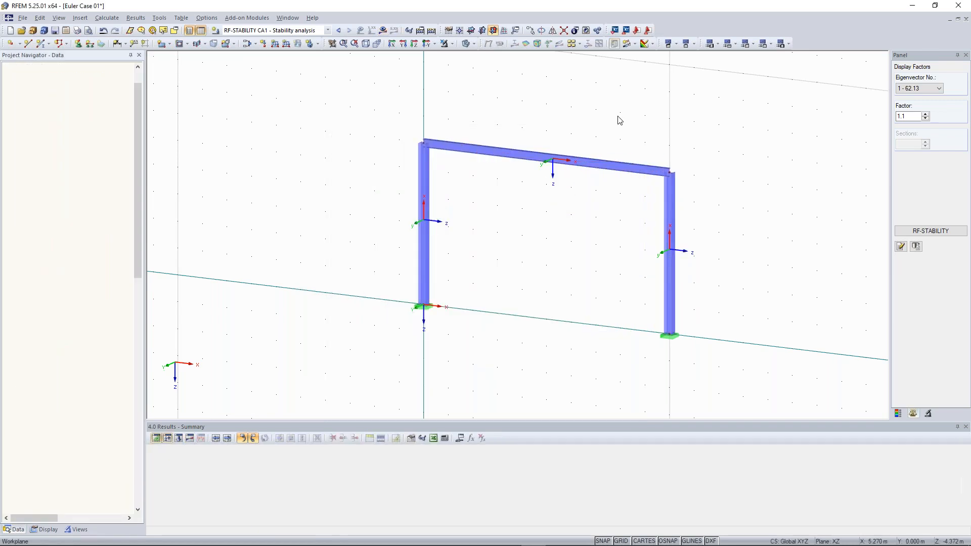
- Reposition the view of the undeformed frame and window-select its top beam
middle_click_drag(617, 116, 594, 106)
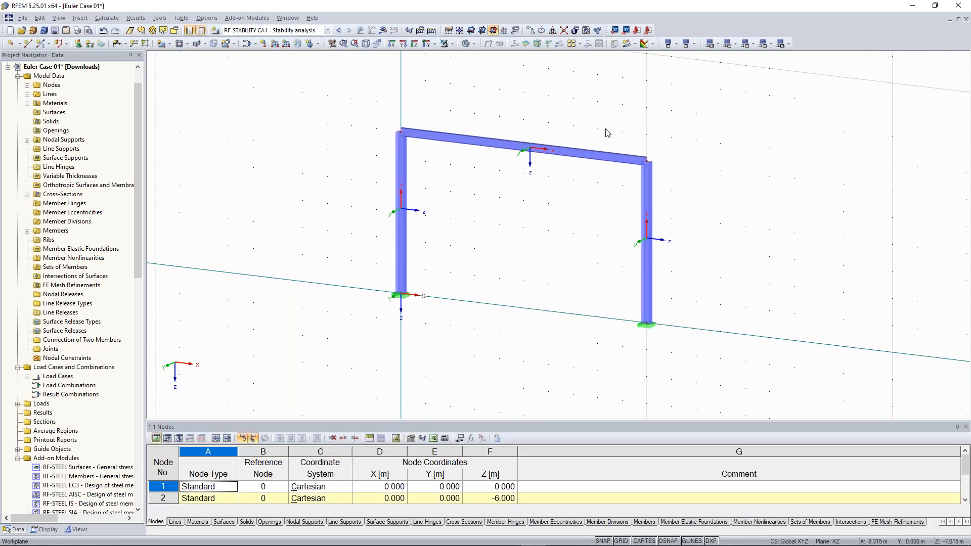
middle_click_drag(680, 146, 685, 169)
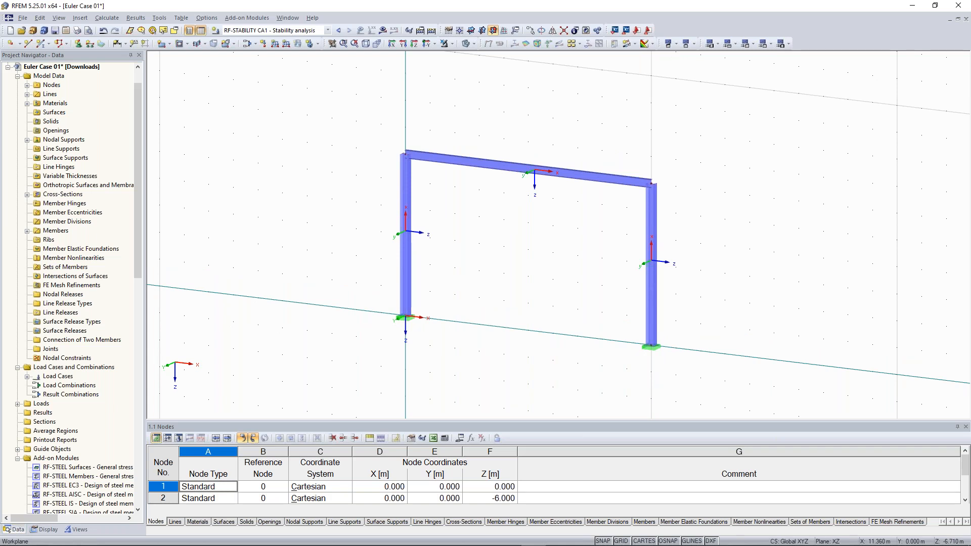
scroll(595, 181, "up", 2)
left_click_drag(310, 82, 715, 202)
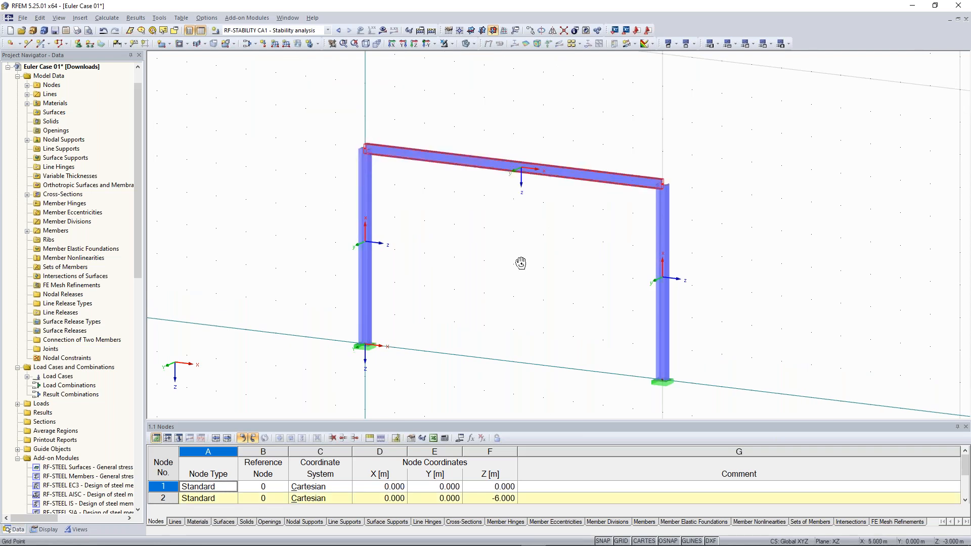
middle_click_drag(520, 262, 549, 258, "ctrl")
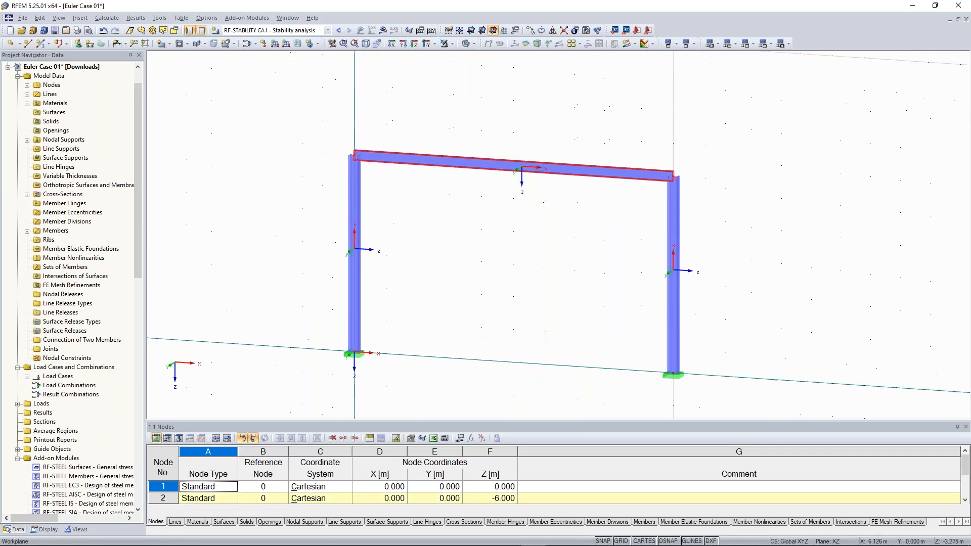
- Add a new nodal support type fixed only in uY to nodes 2 and 4, then recalculate all
left_click(79, 44)
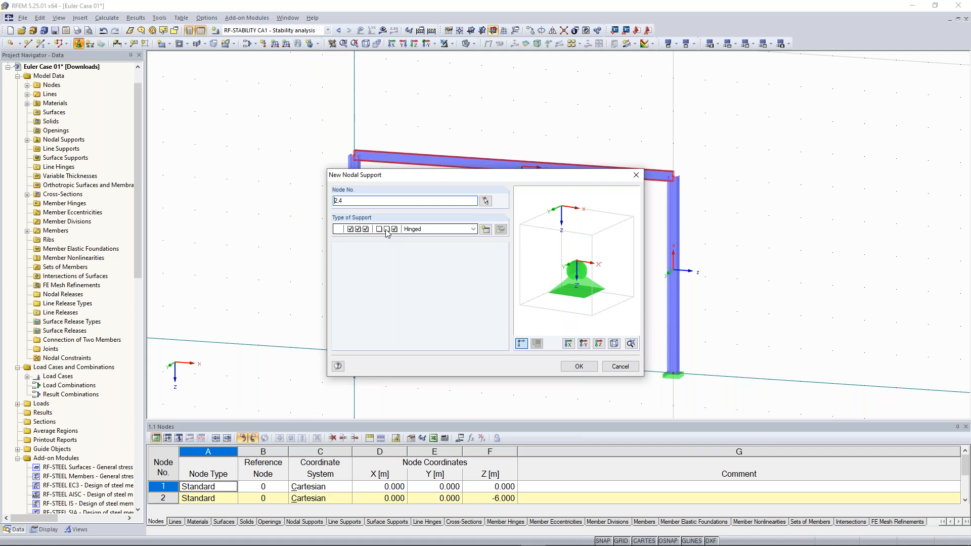
left_click(485, 229)
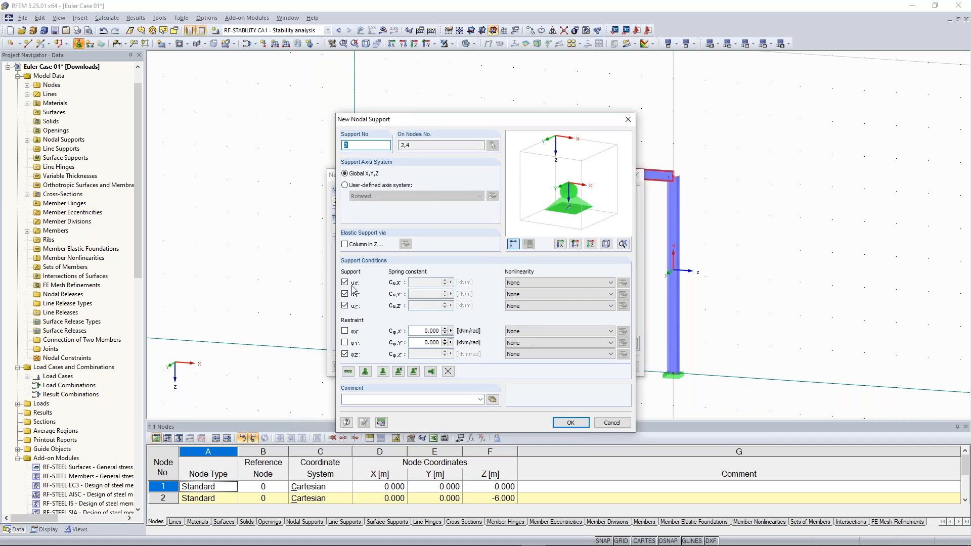
left_click(345, 283)
left_click(345, 306)
left_click(345, 354)
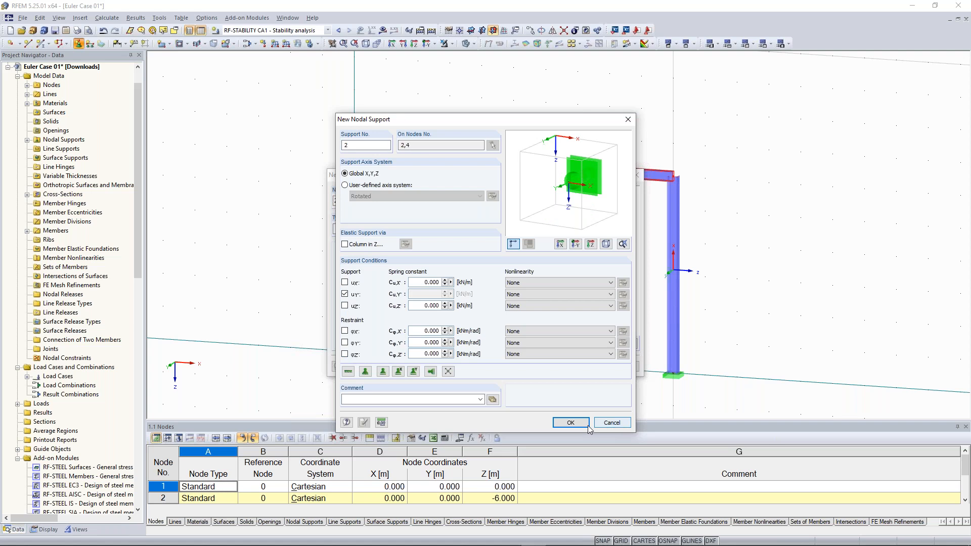
left_click(571, 422)
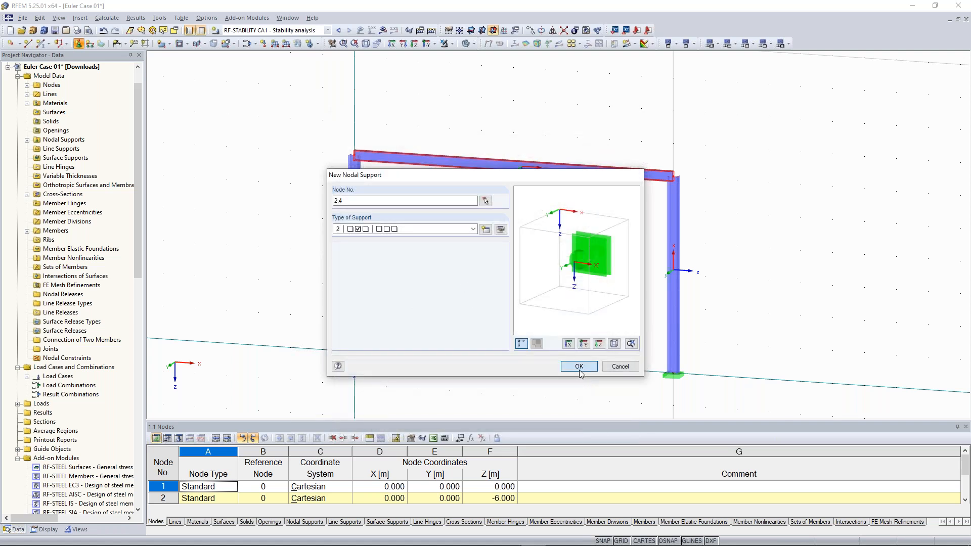
left_click(579, 367)
left_click(431, 32)
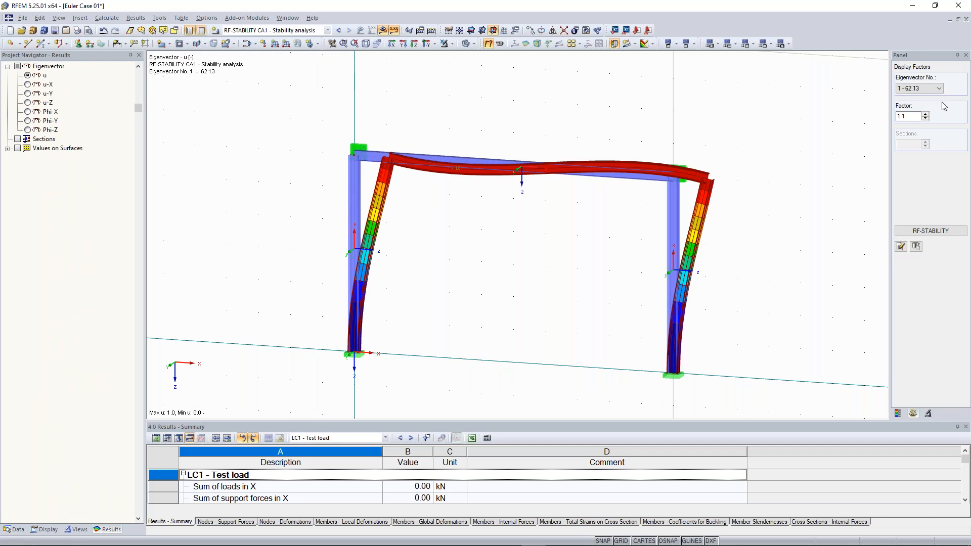
- Display buckling mode 2 (99.44) and orbit the 3D view to inspect the buckled columns
left_click(928, 90)
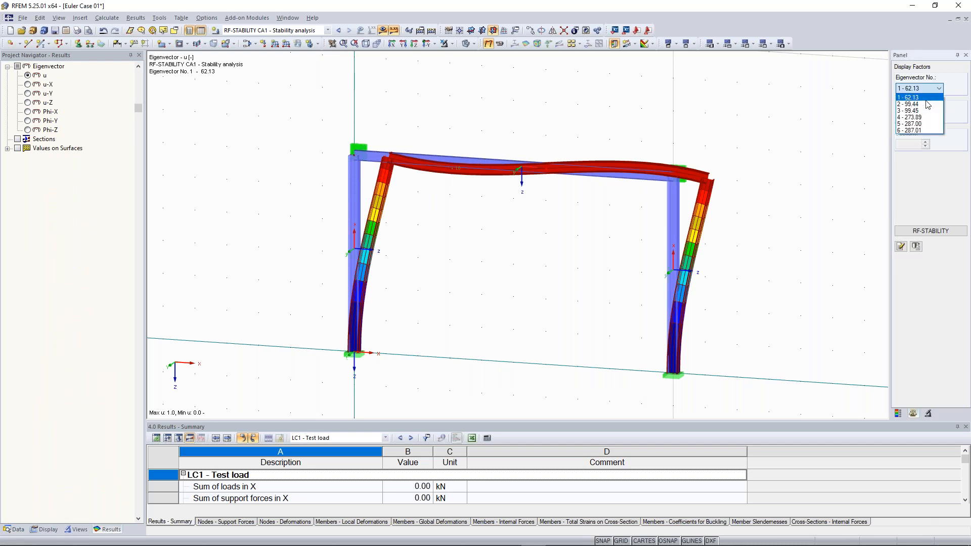
left_click(926, 106)
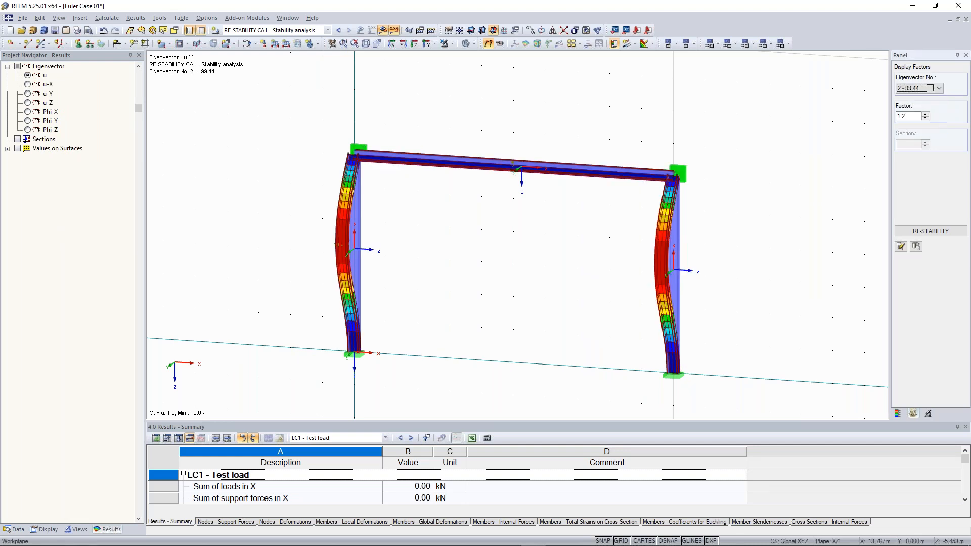
middle_click_drag(611, 225, 599, 229, "ctrl")
middle_click_drag(613, 188, 596, 189, "ctrl")
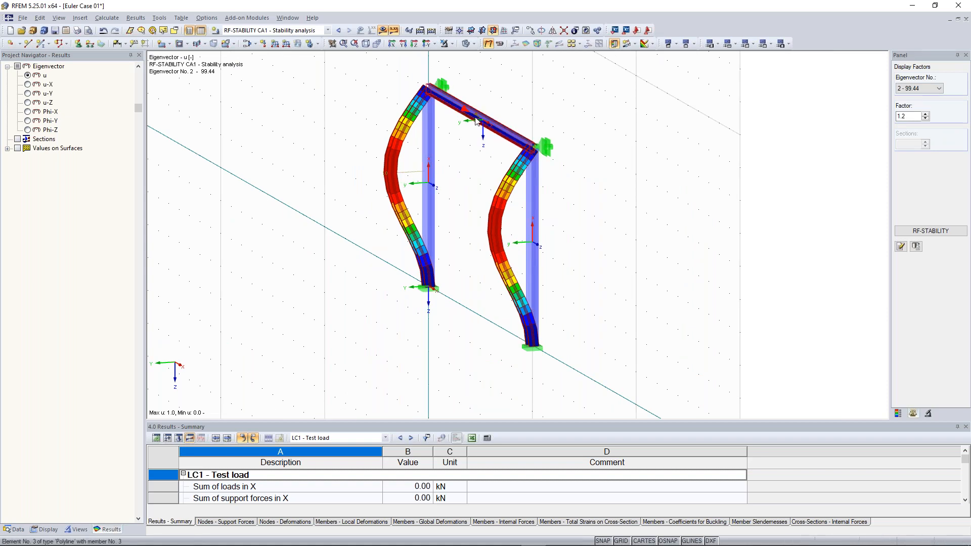
scroll(561, 240, "down", 1)
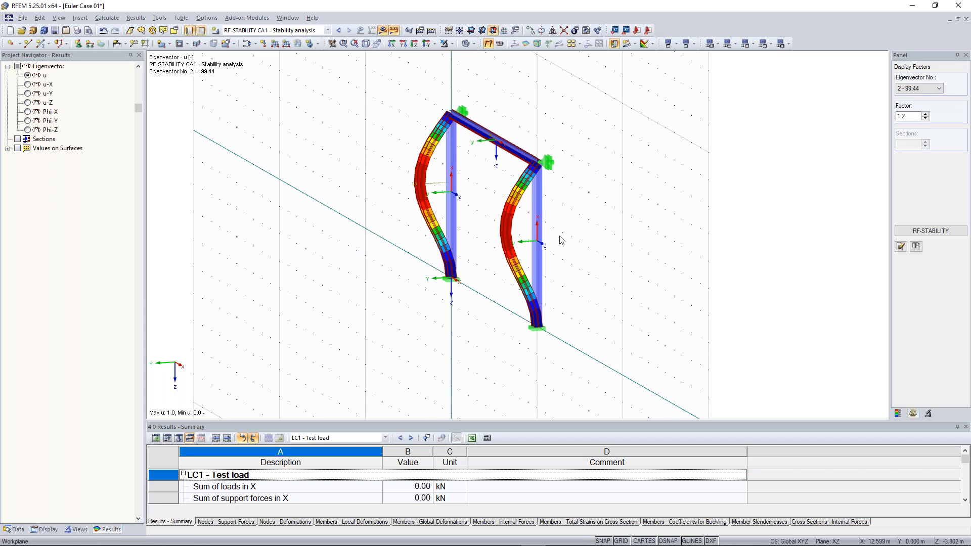
middle_click_drag(380, 213, 408, 235, "ctrl")
scroll(400, 240, "up", 2)
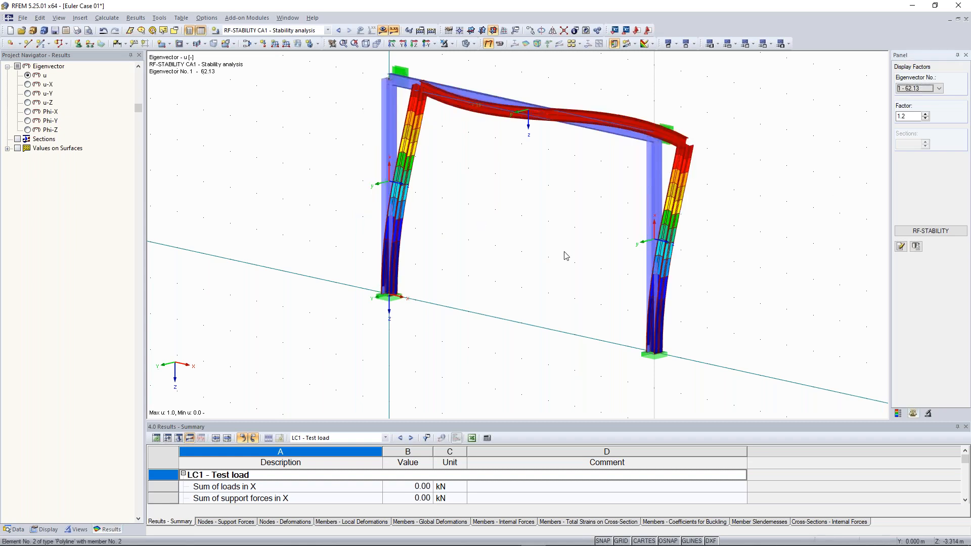
scroll(619, 247, "down", 2)
middle_click_drag(618, 247, 645, 240, "ctrl")
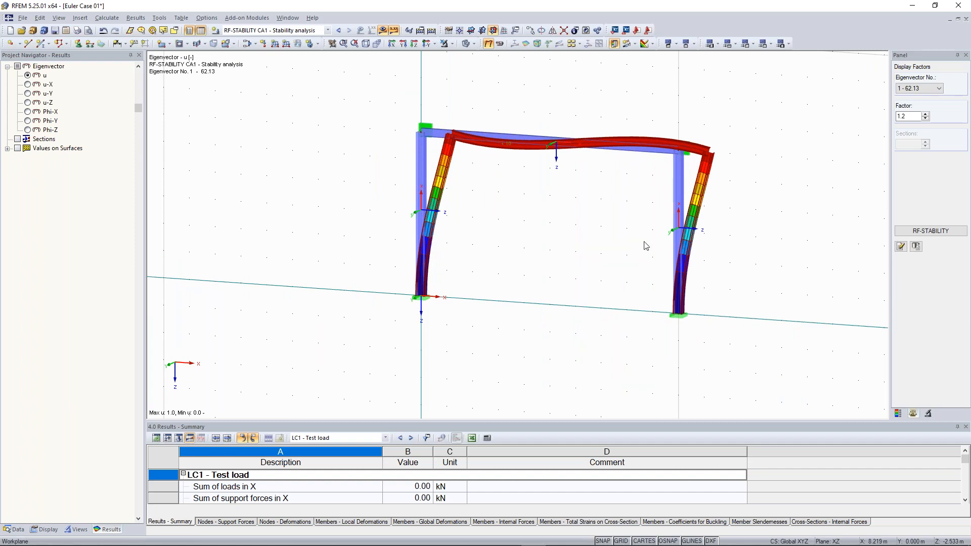
middle_click_drag(548, 188, 550, 202, "ctrl")
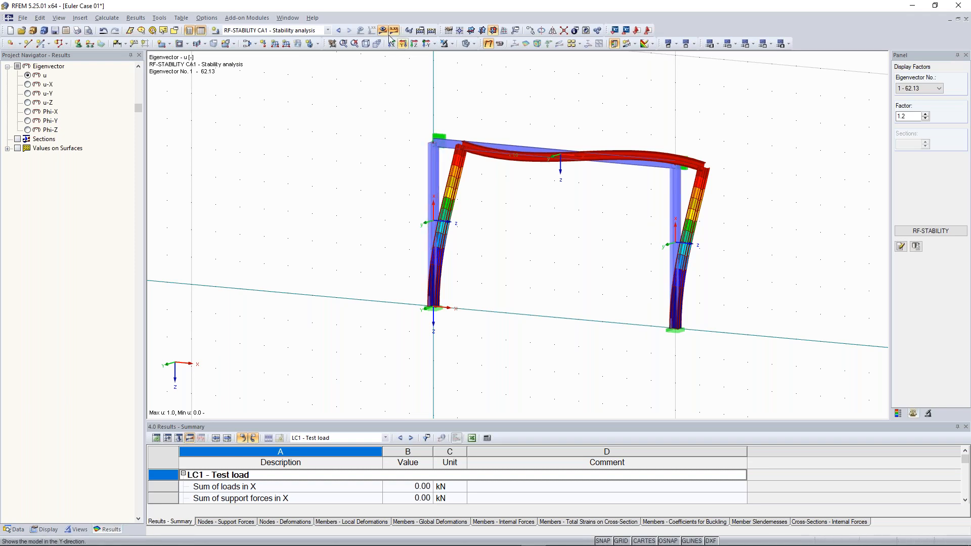
left_click(930, 231)
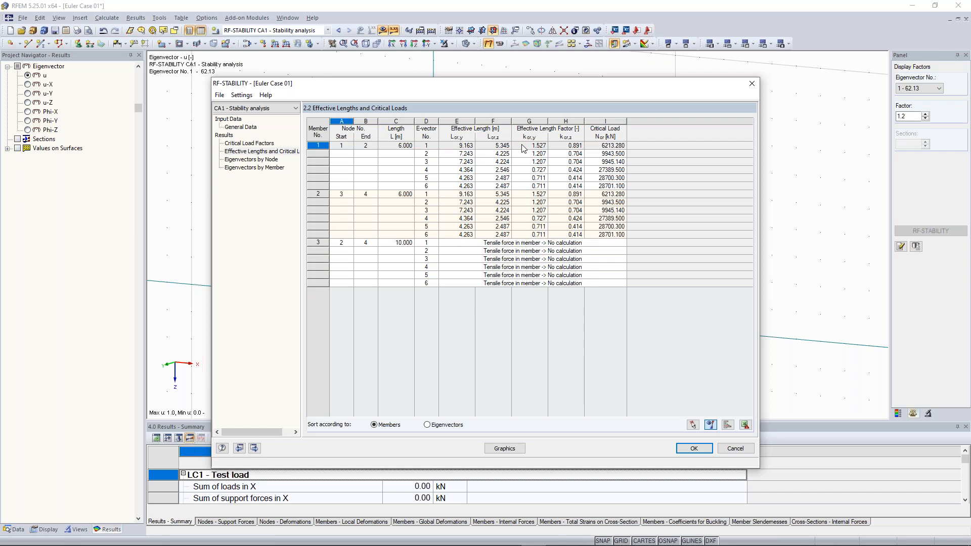
left_click(749, 85)
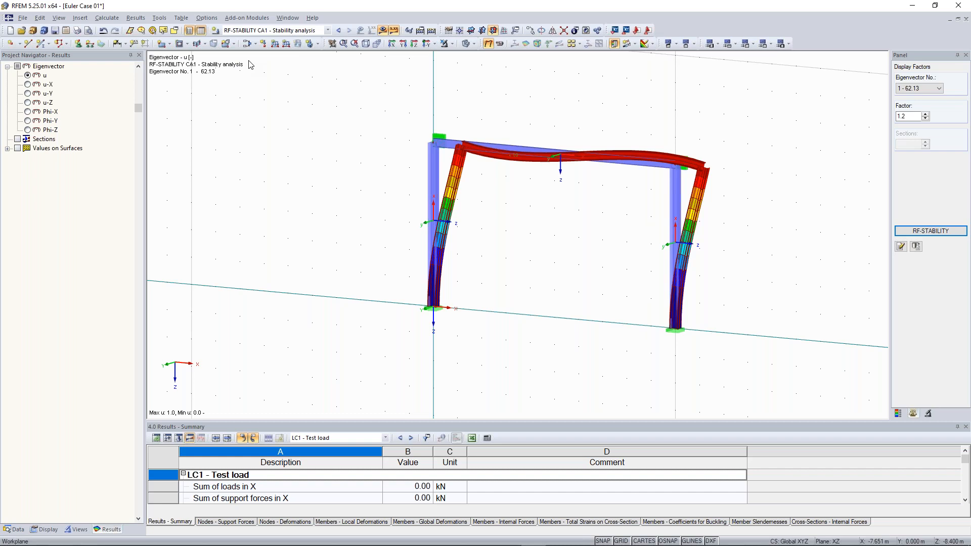
scroll(489, 127, "down", 1)
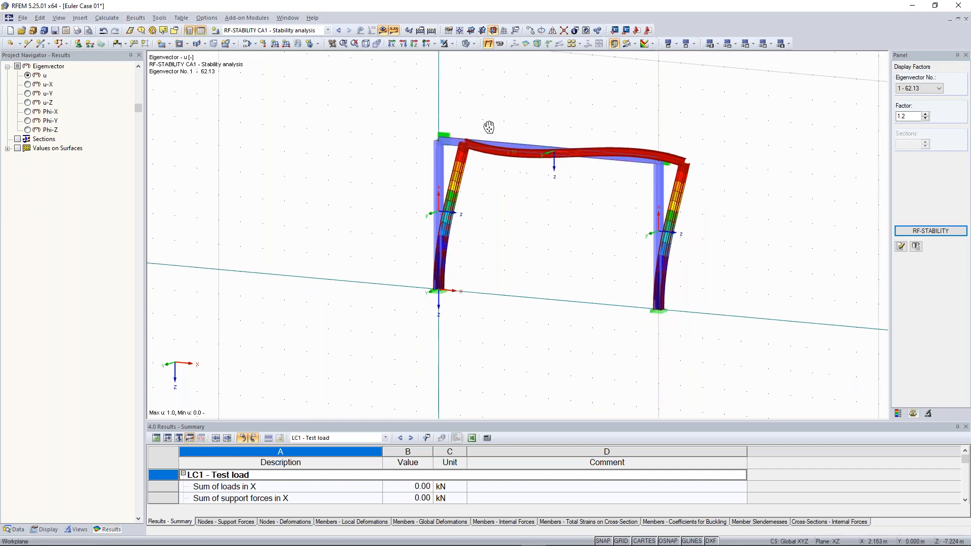
middle_click_drag(488, 127, 494, 141)
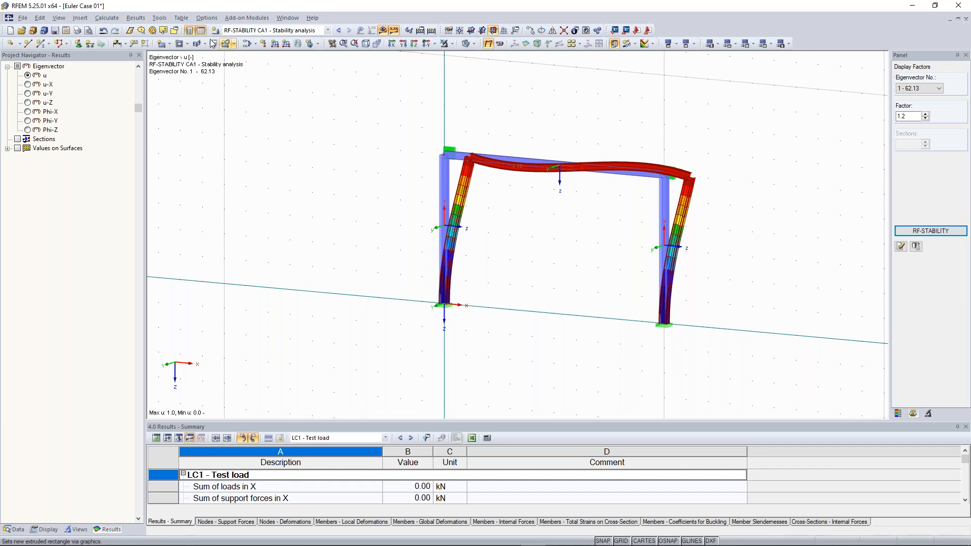
left_click(106, 18)
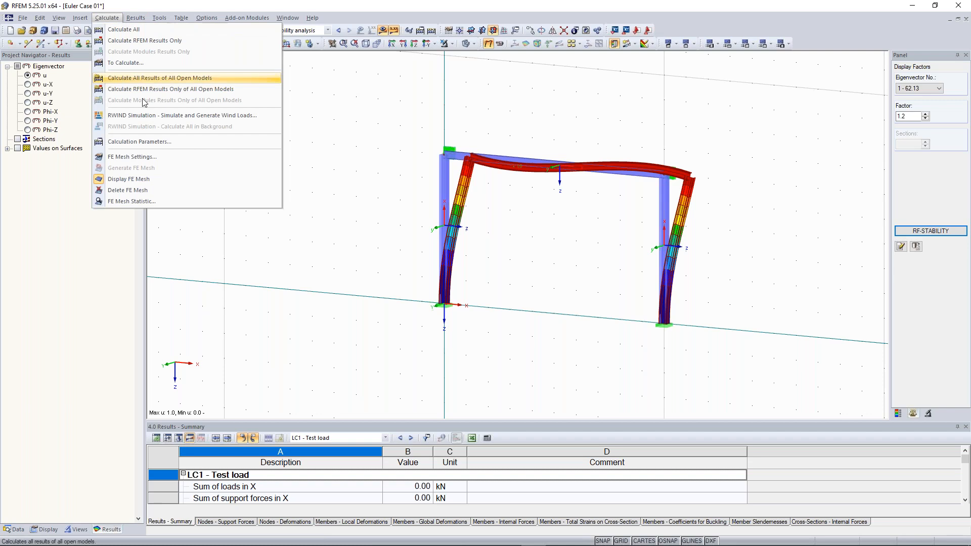
left_click(145, 147)
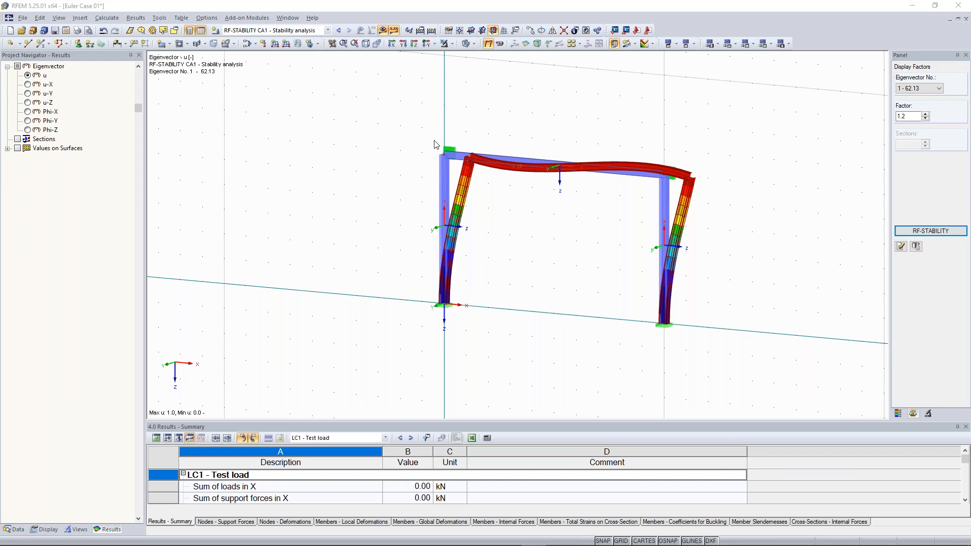
left_click(855, 209)
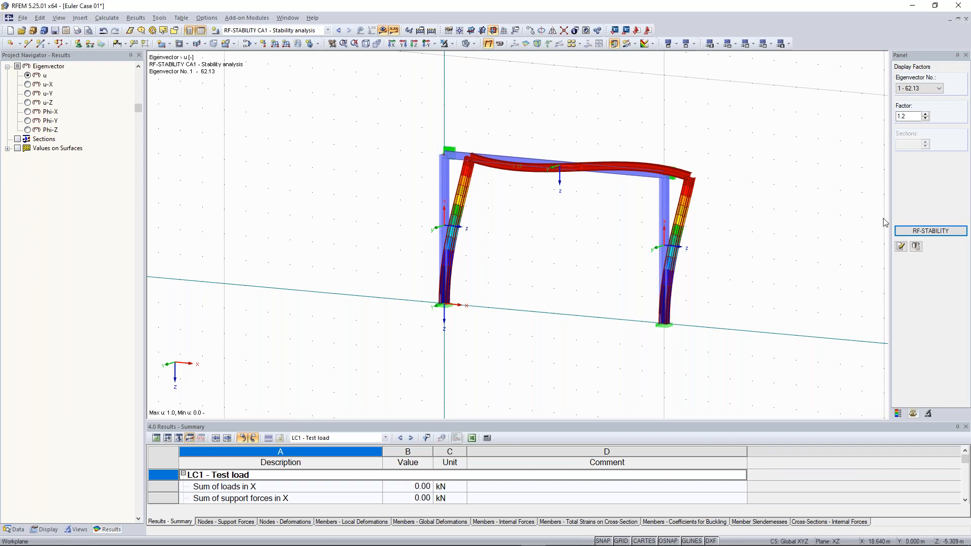
left_click(905, 230)
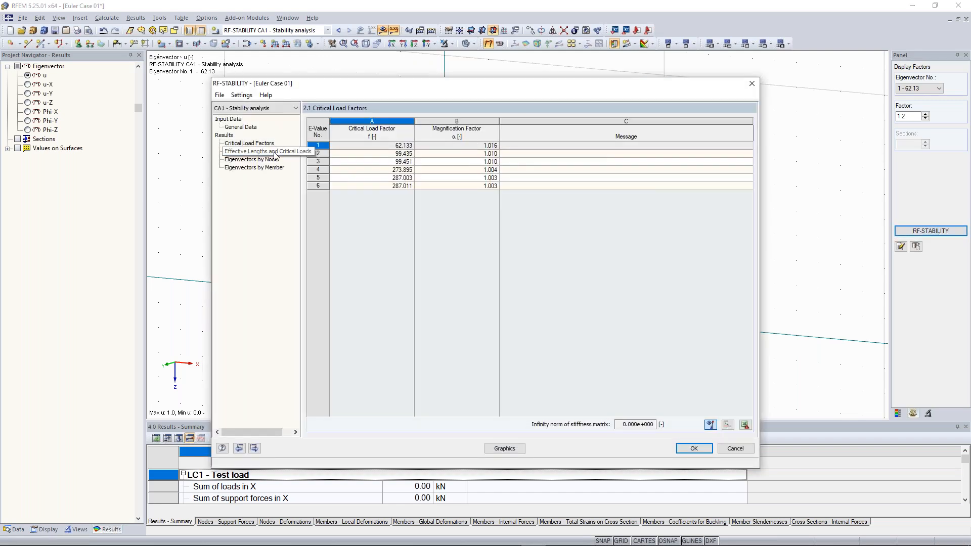
left_click(275, 152)
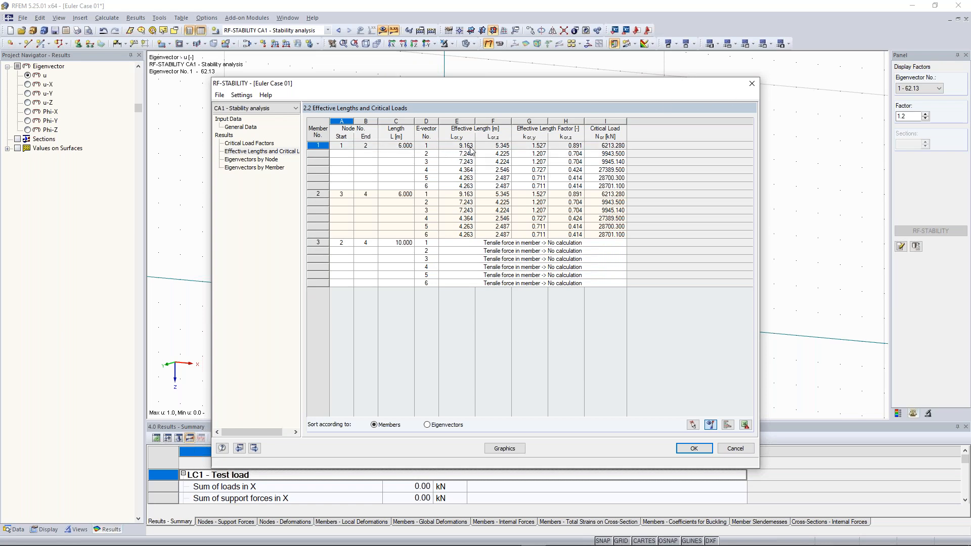
left_click(751, 84)
left_click(107, 18)
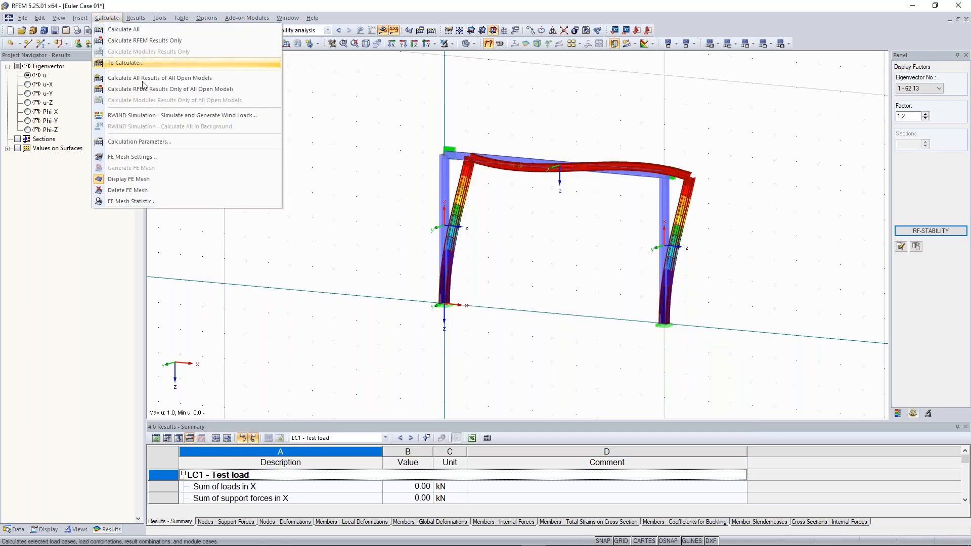
key("Escape")
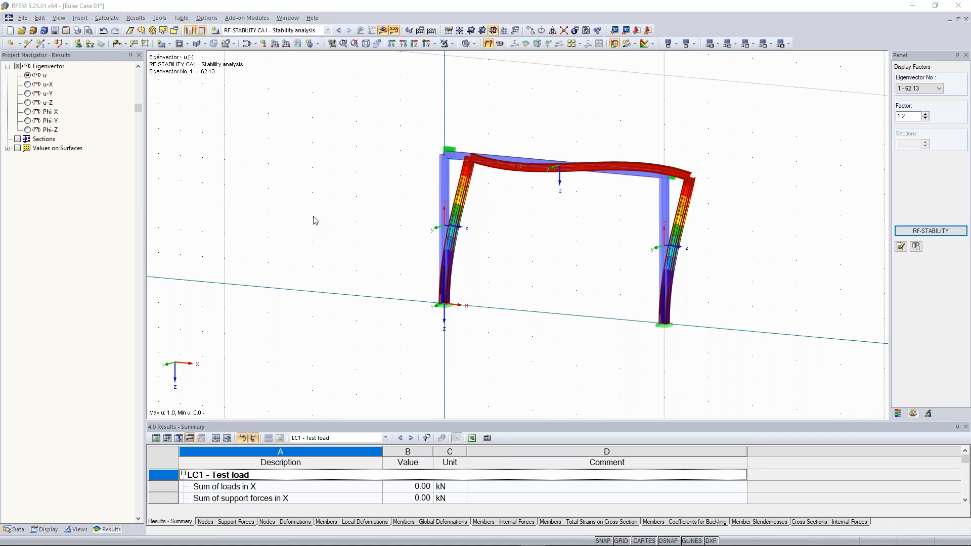
- Turn off member shear stiffness in the calculation parameters and recalculate
left_click(430, 147)
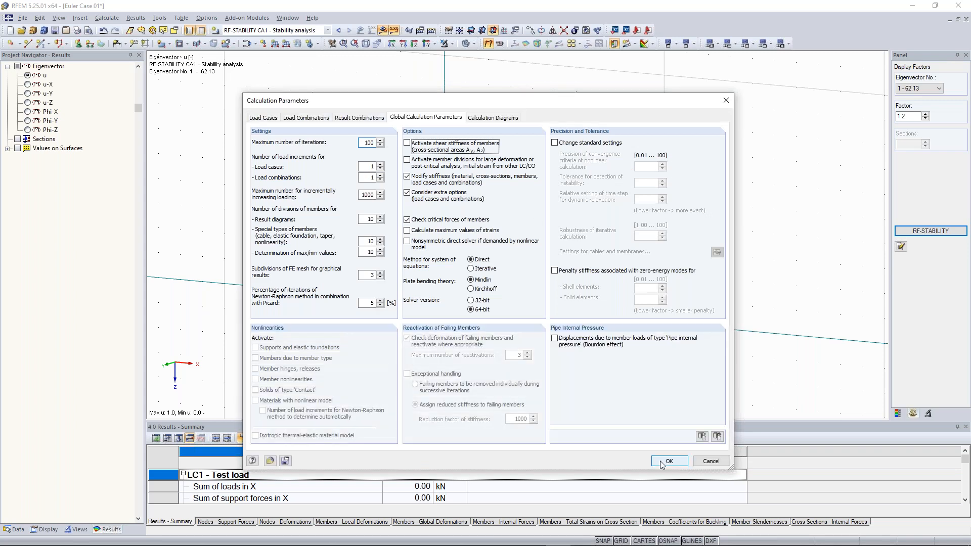
left_click(667, 461)
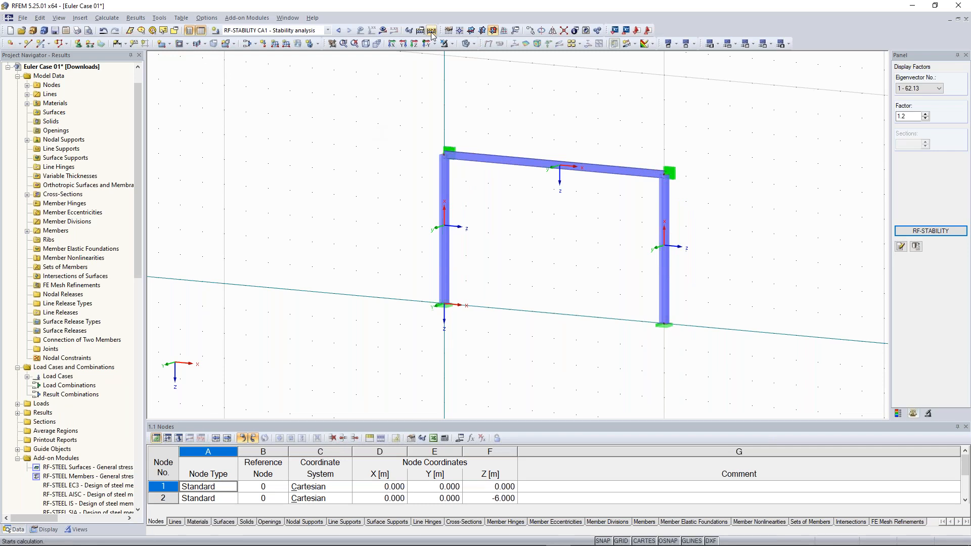
left_click(431, 31)
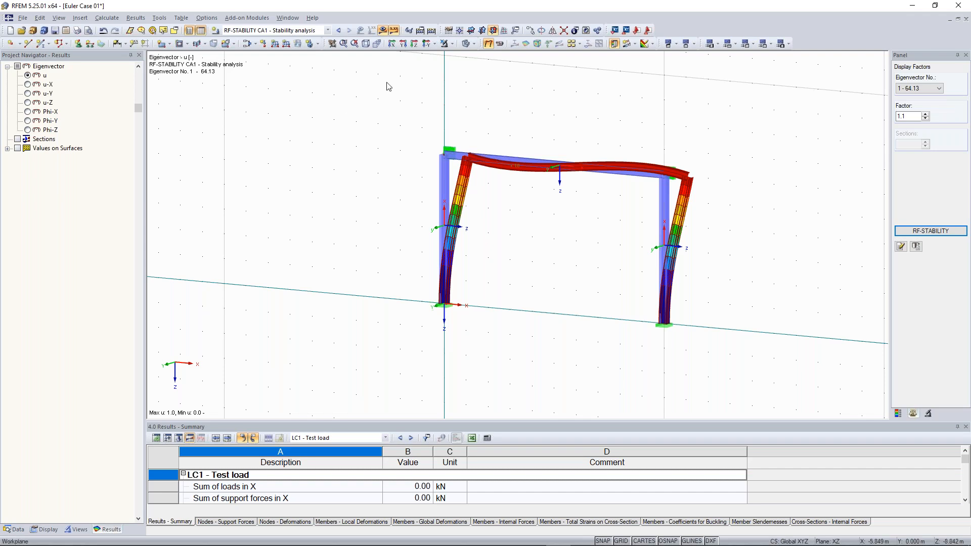
- Open the RF-STABILITY results and review member 1's effective lengths and critical loads
left_click(938, 231)
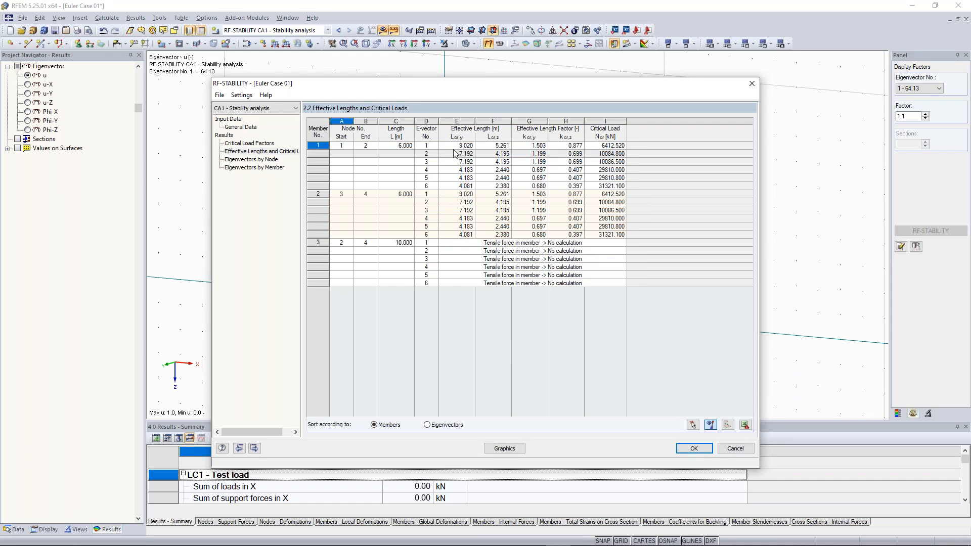
left_click_drag(462, 94, 305, 281)
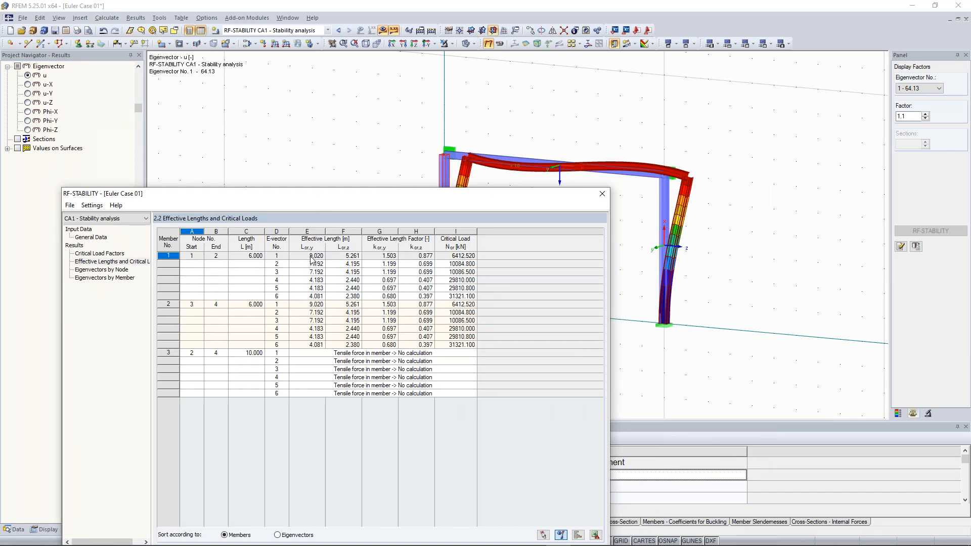
left_click_drag(344, 196, 322, 206)
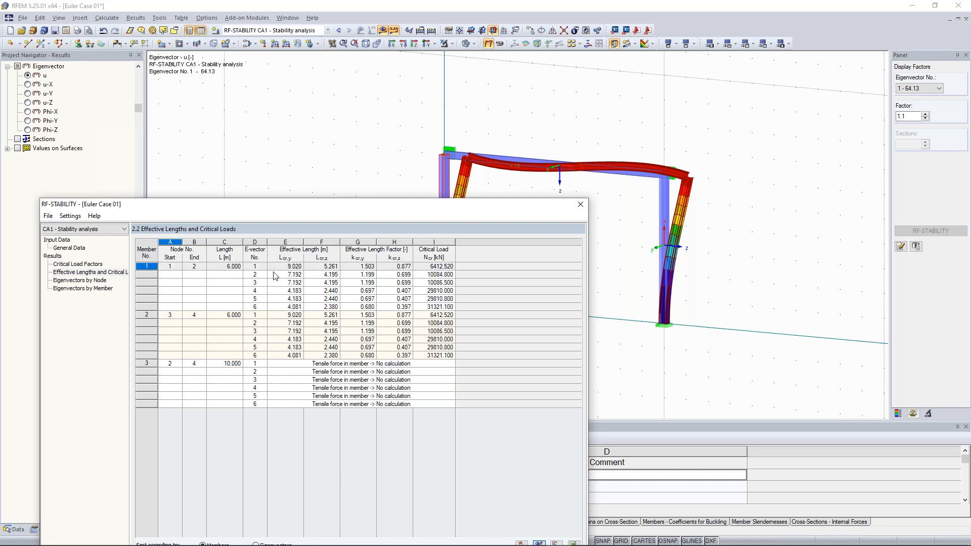
left_click_drag(500, 212, 496, 251)
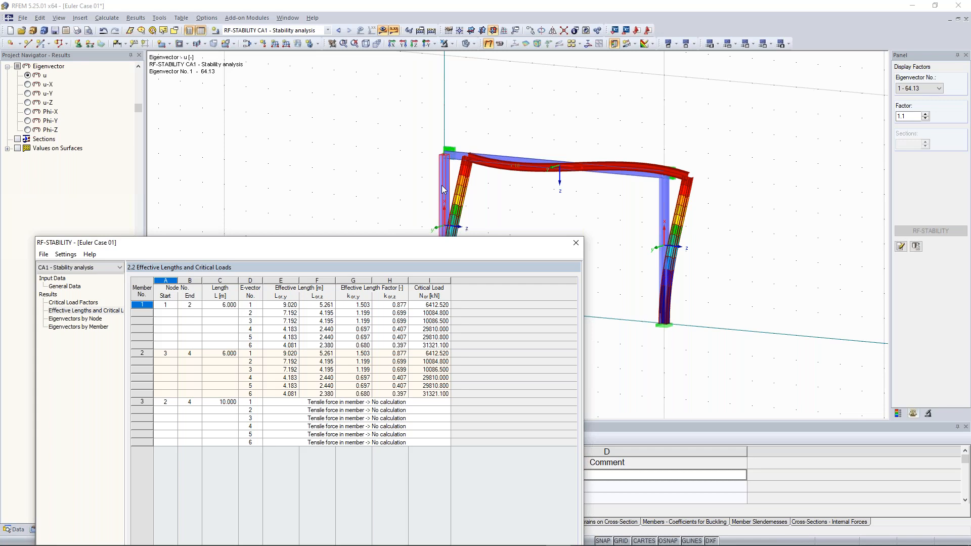
left_click(293, 303)
- Close the stability results and scale the buckling shape from 10 down to 1.25
left_click(575, 244)
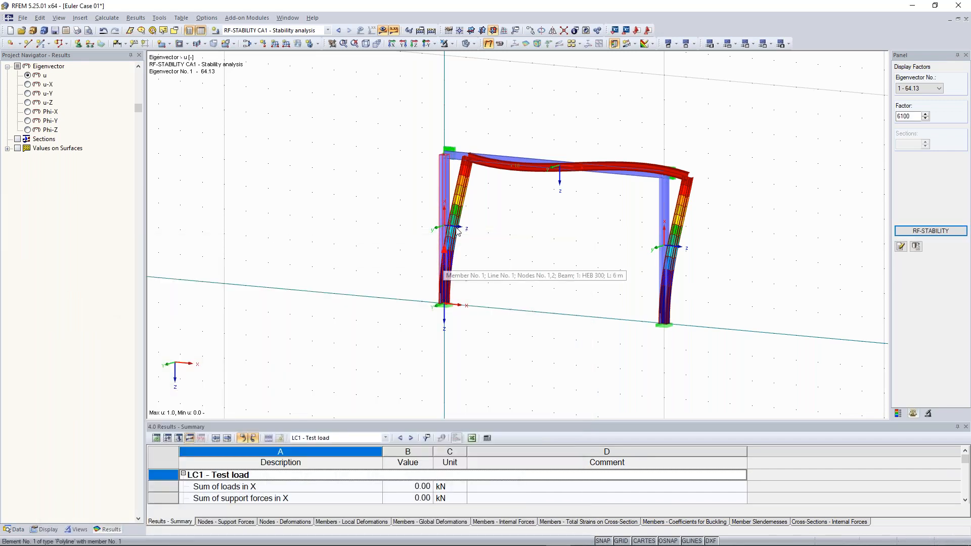
left_click(926, 114)
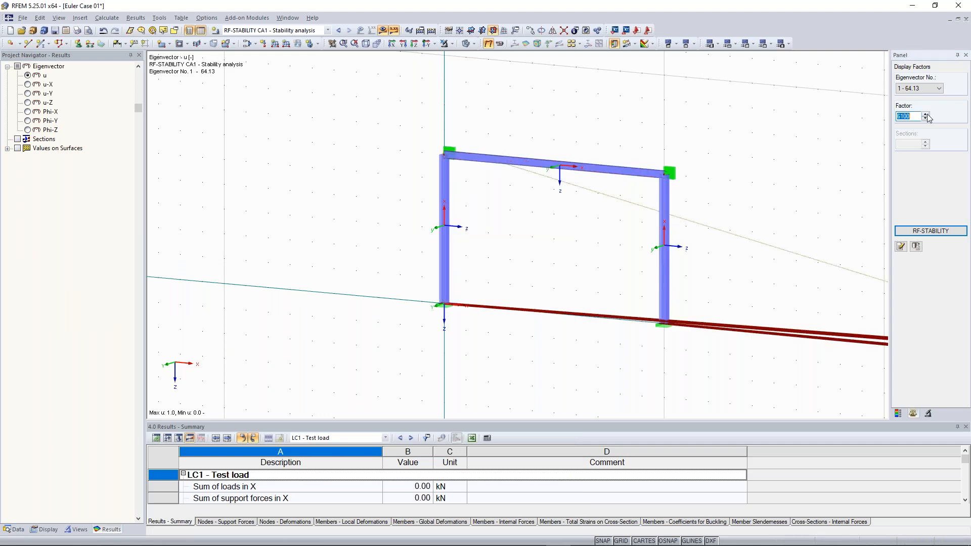
left_click(925, 119)
type("1")
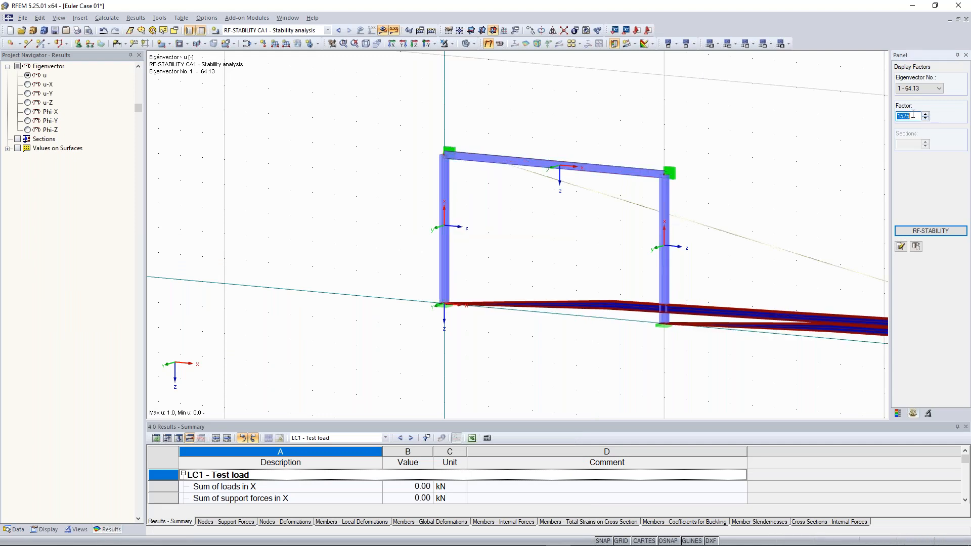
type("0")
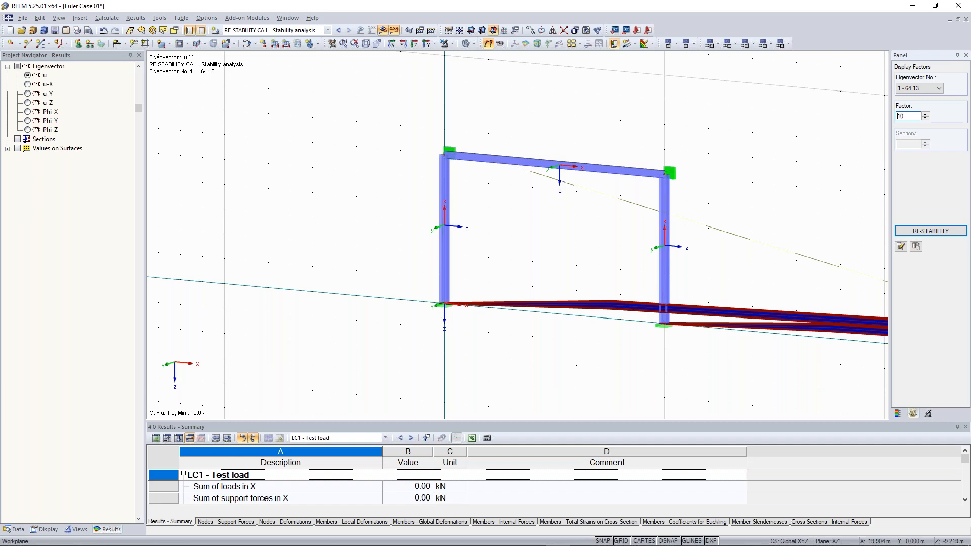
key("Return")
left_click(925, 119)
left_click(924, 119)
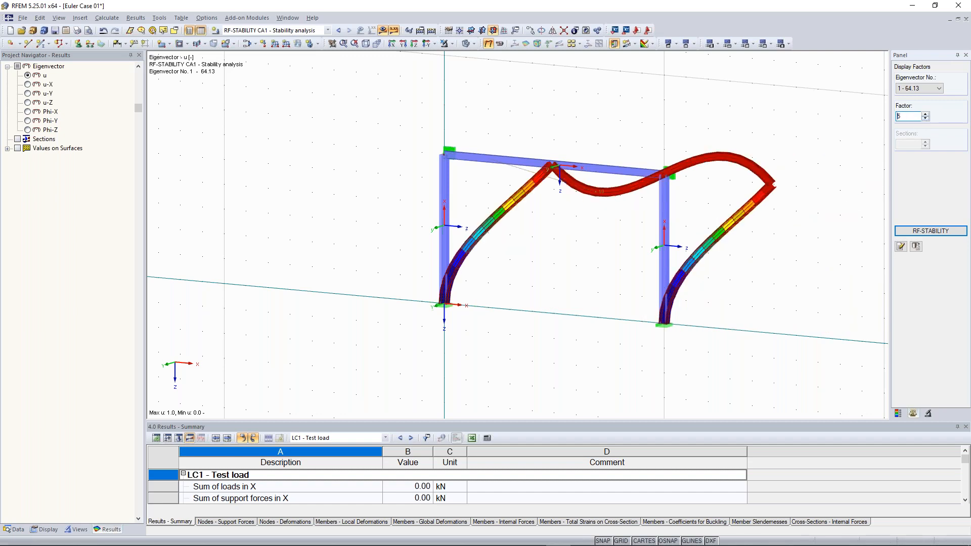
left_click(924, 119)
middle_click_drag(574, 122, 578, 201)
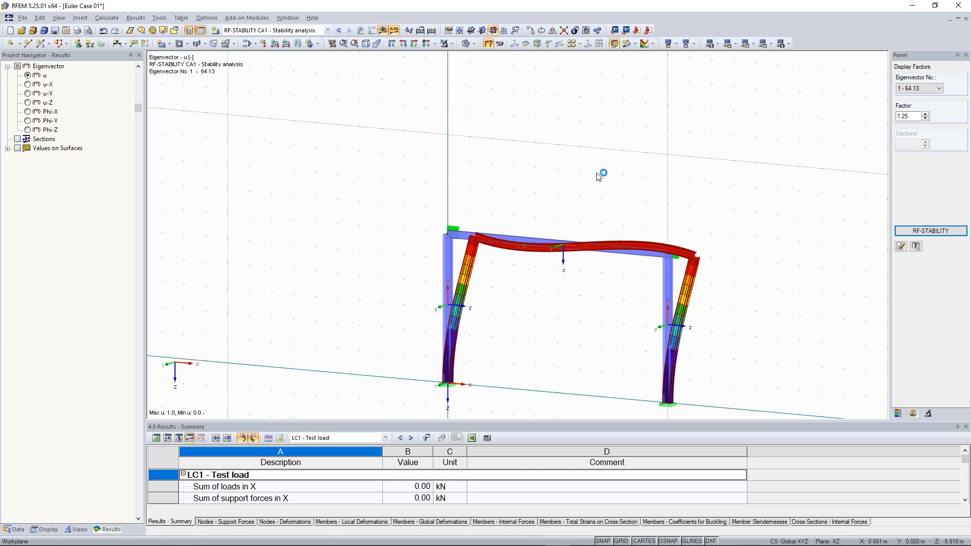
left_click(929, 230)
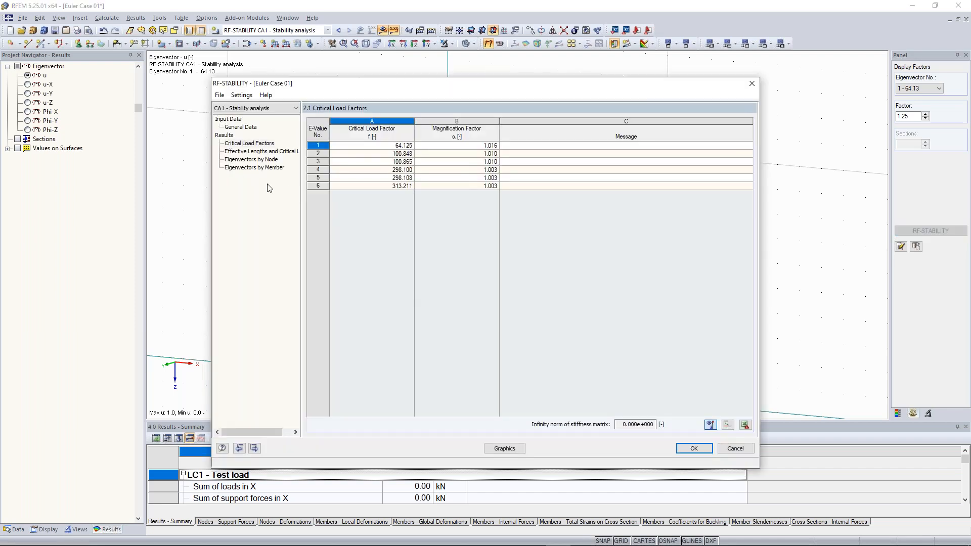
left_click(269, 152)
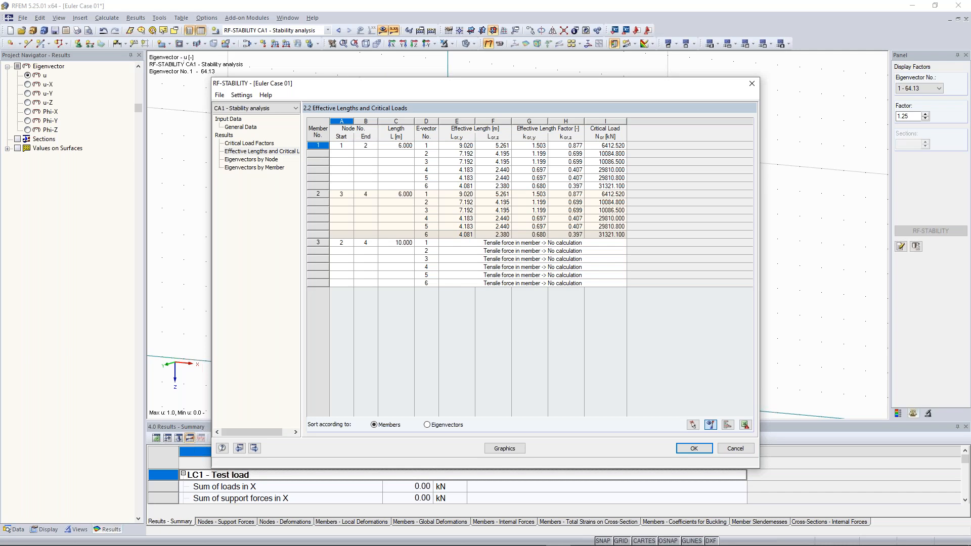
left_click(256, 160)
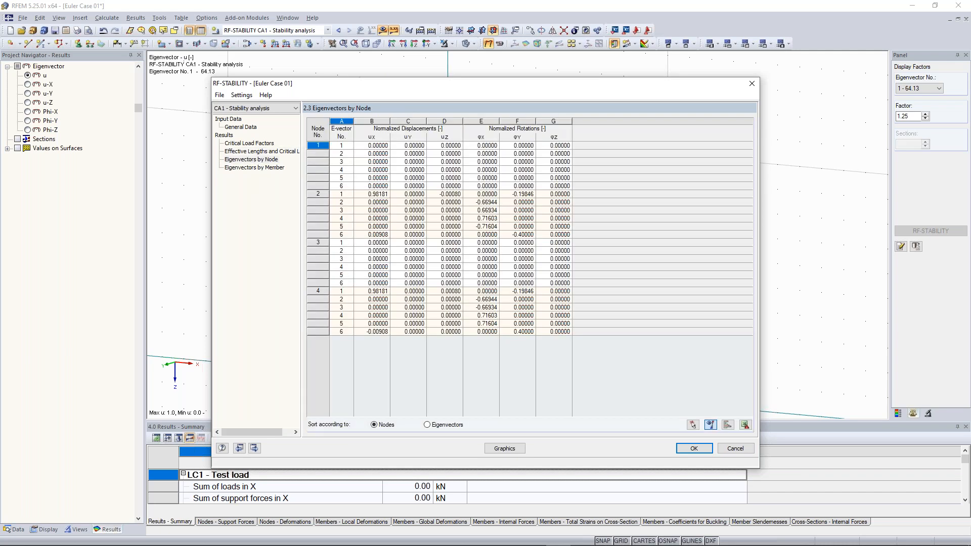
left_click(255, 167)
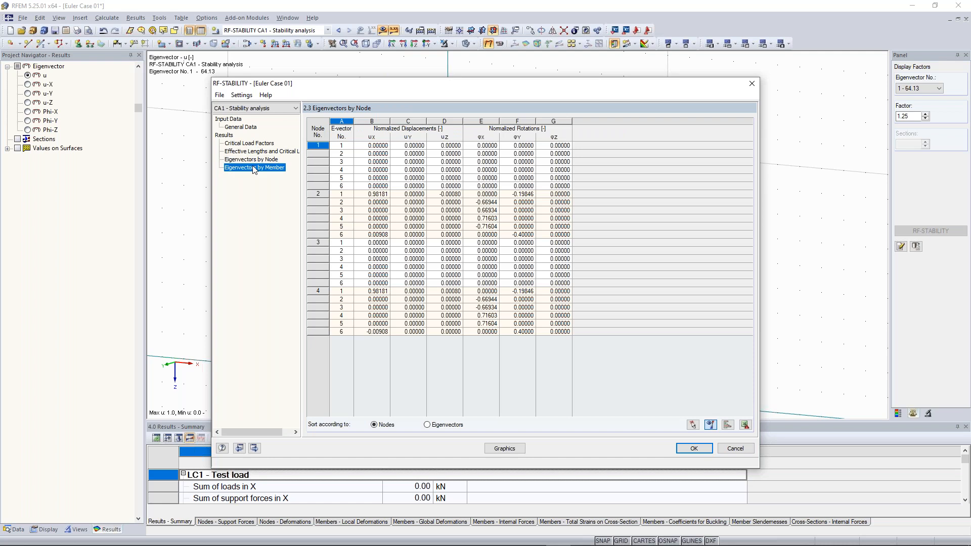
left_click(258, 145)
left_click(253, 128)
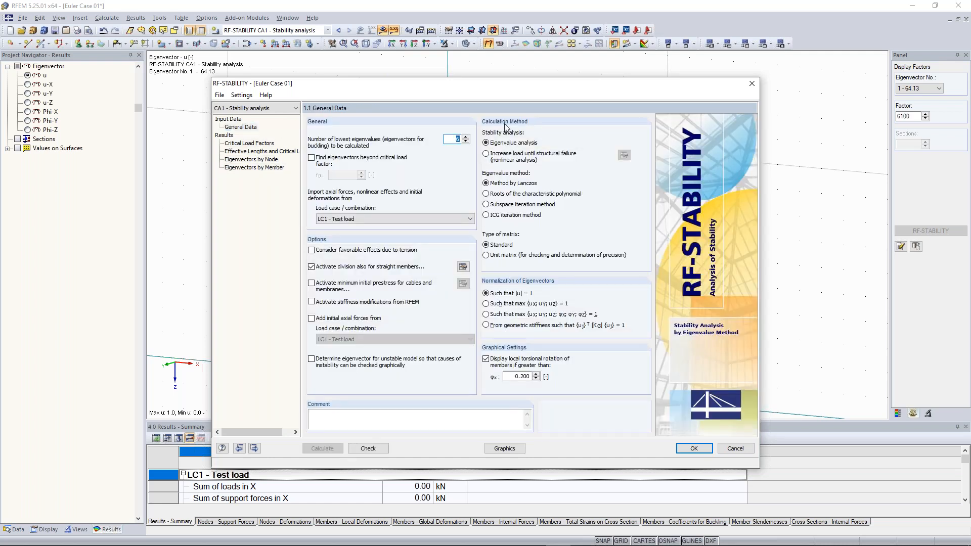
left_click(752, 84)
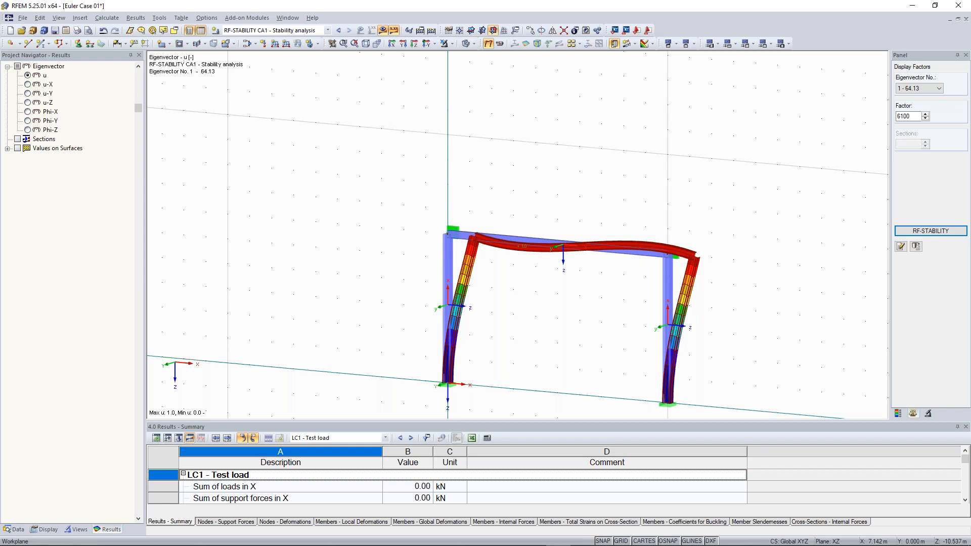
left_click(383, 31)
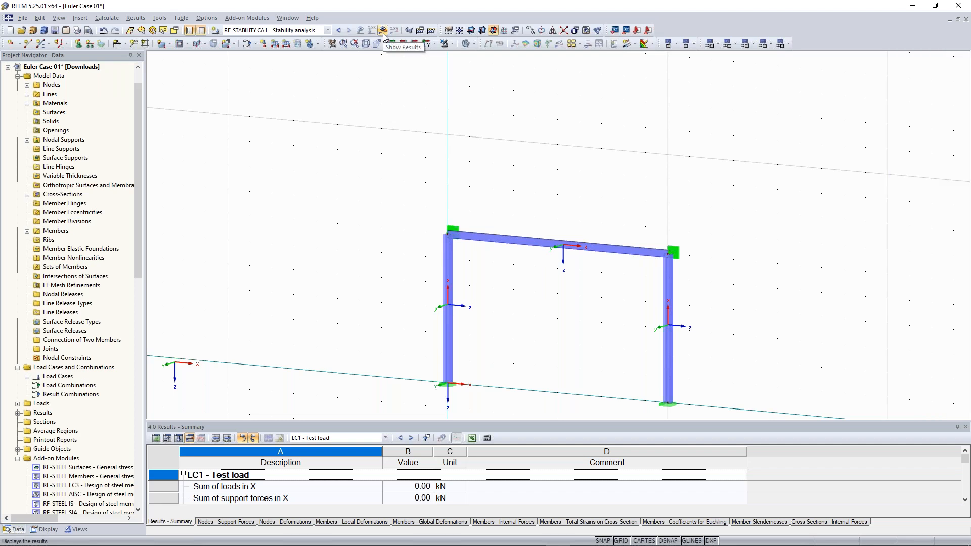
double_click(540, 247)
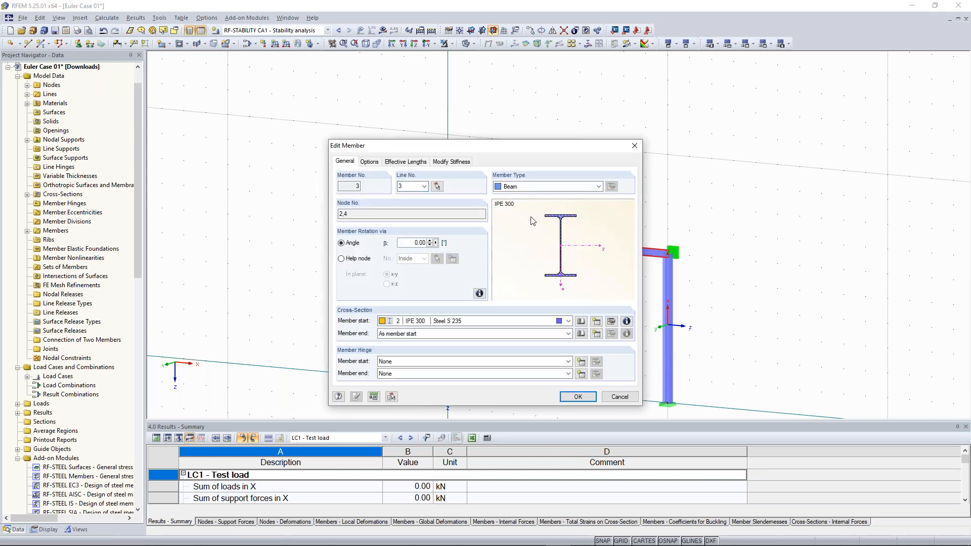
left_click(529, 187)
left_click(530, 197)
left_click_drag(533, 147, 298, 66)
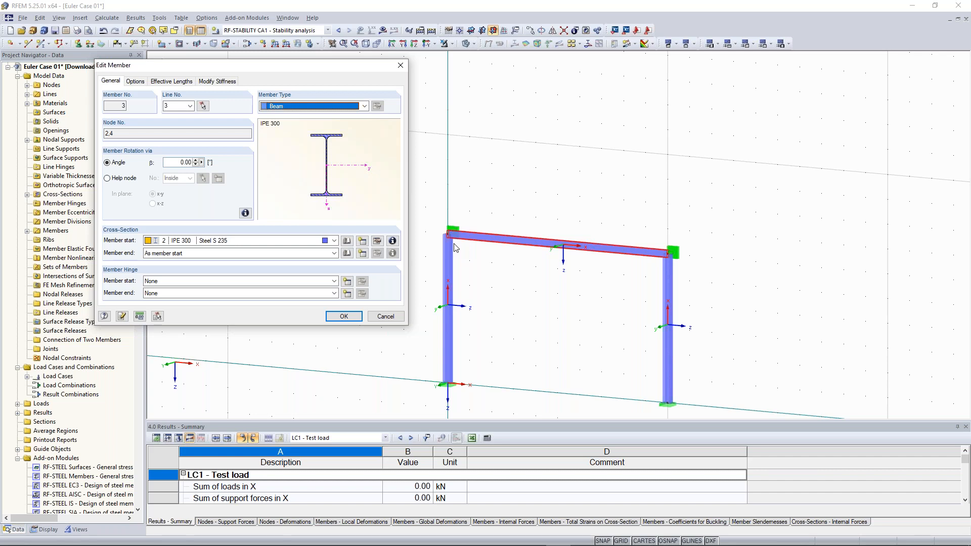
left_click(175, 282)
left_click(164, 284)
left_click(166, 295)
left_click(171, 294)
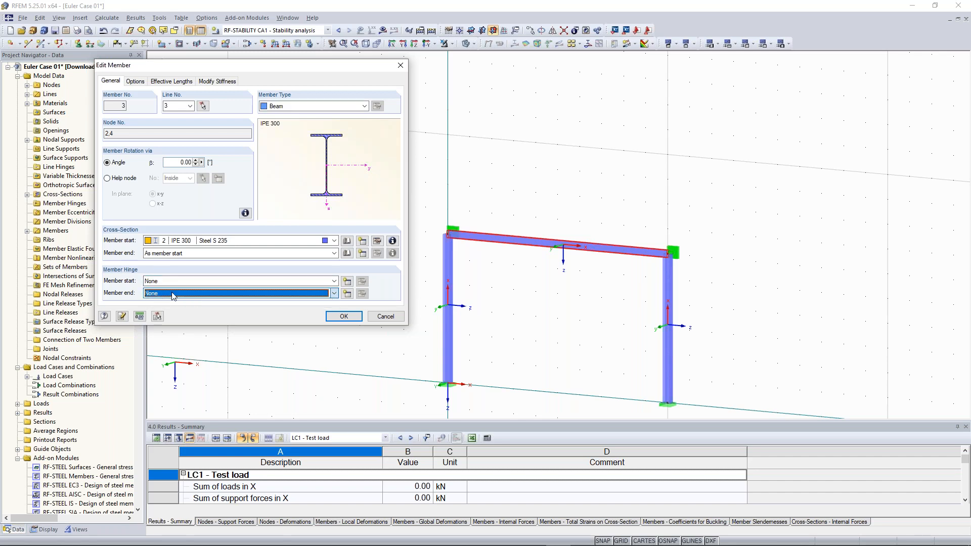
left_click(245, 282)
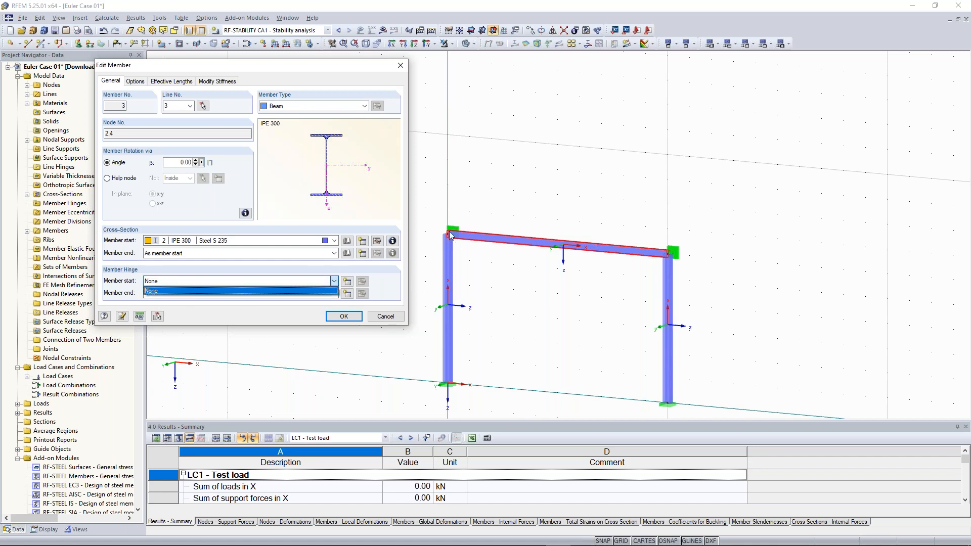
left_click(298, 280)
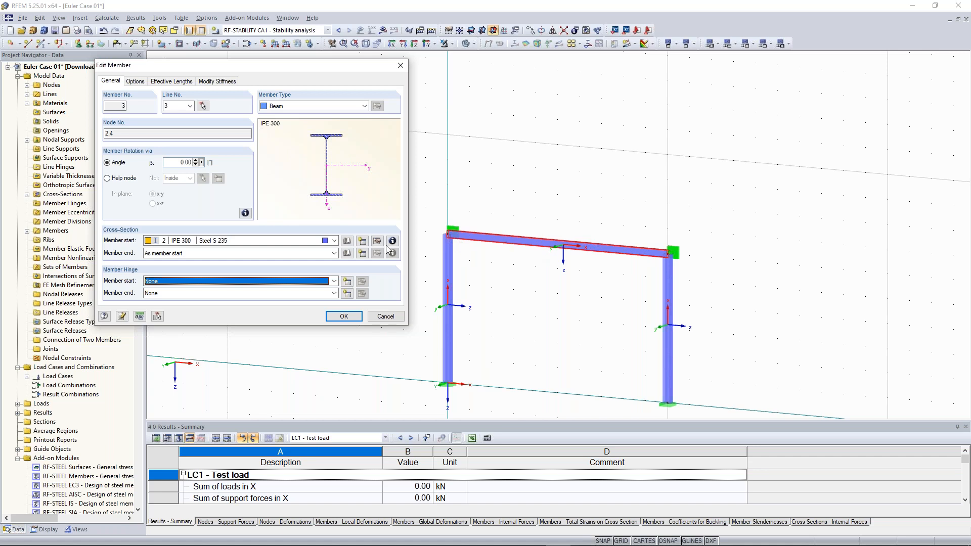
- Create local hinge No. 1 releasing φy and φz and assign it to both beam ends
left_click(347, 284)
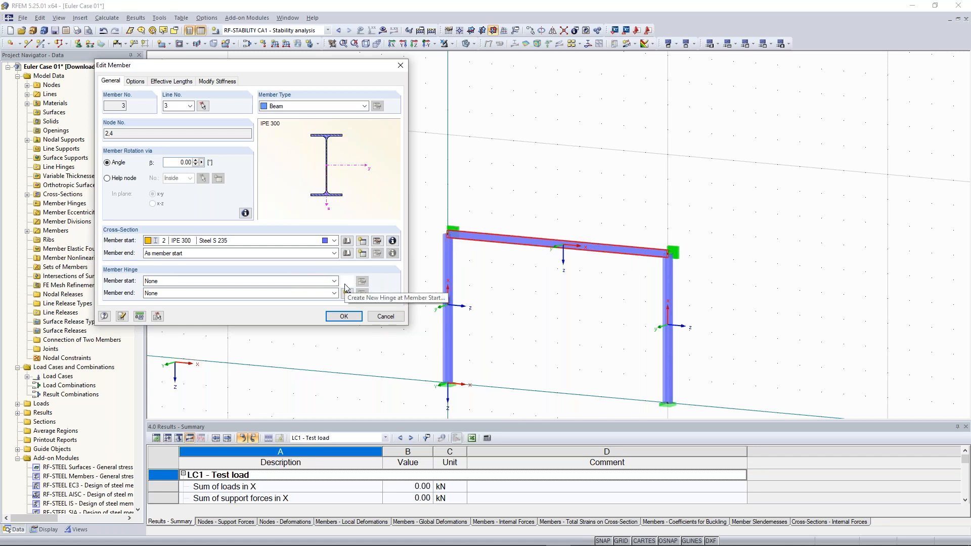
left_click(346, 286)
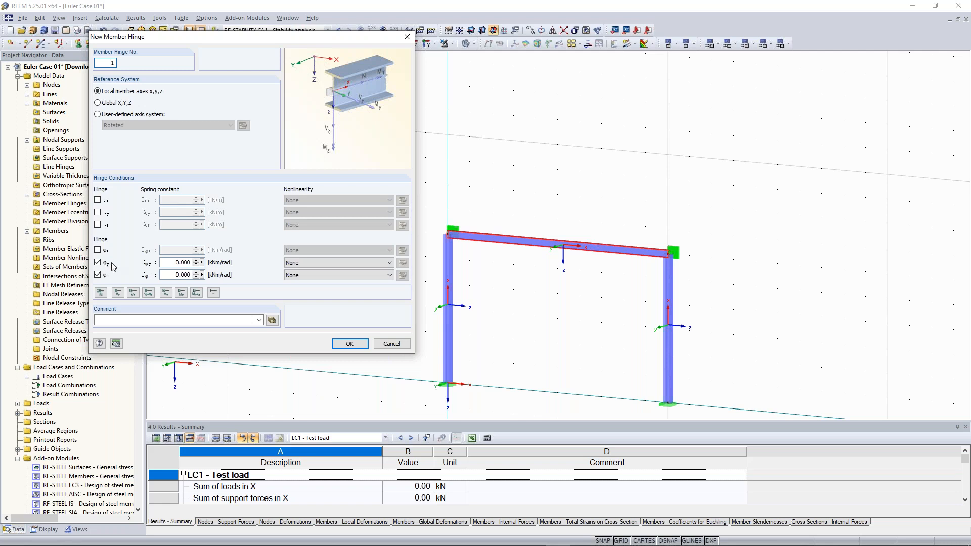
left_click(348, 344)
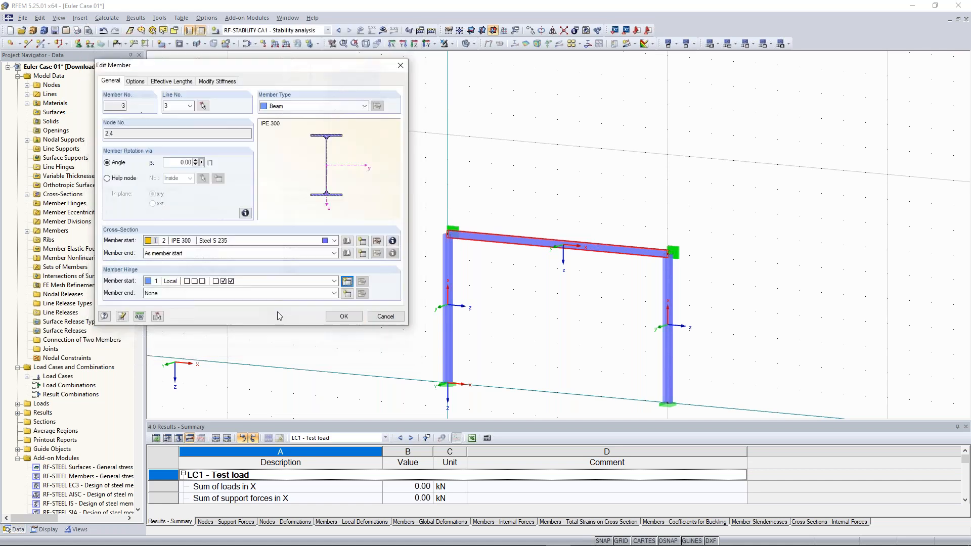
left_click(334, 293)
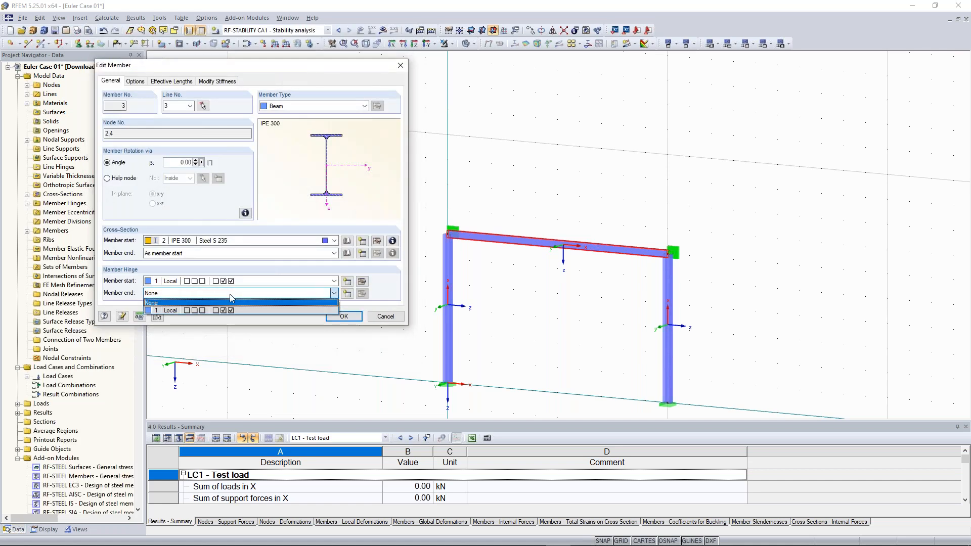
left_click(210, 312)
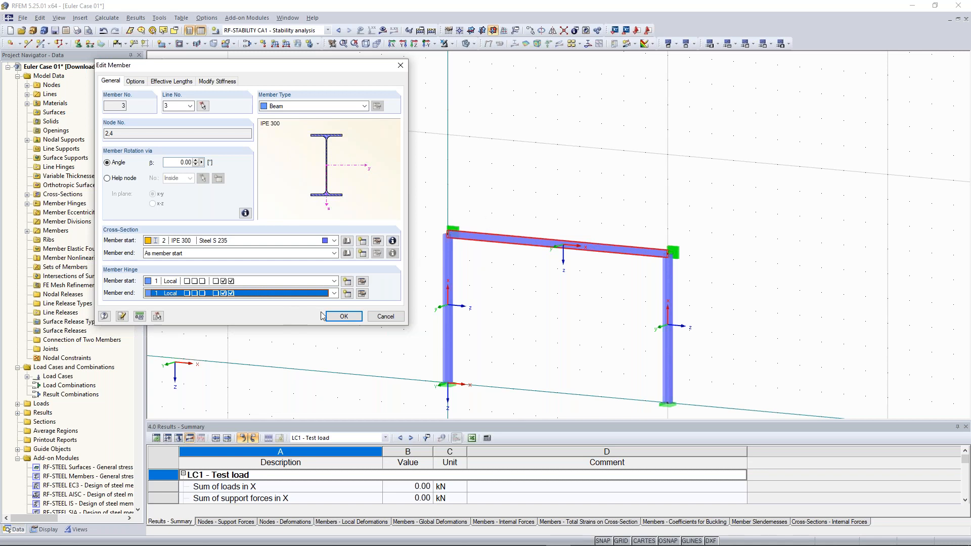
left_click(347, 317)
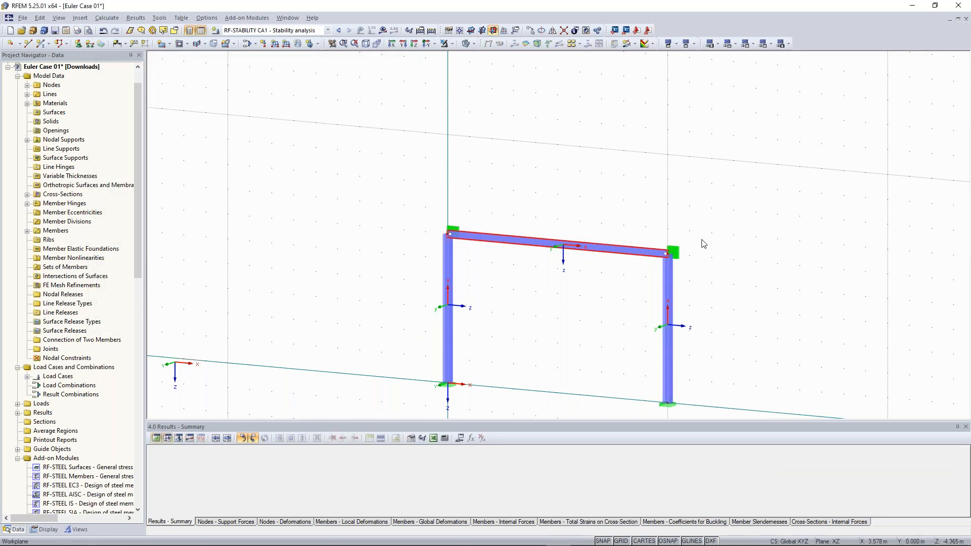
- Switch to LC1 - Test load, show its results and start the missing calculation
scroll(739, 247, "up", 3)
scroll(446, 289, "down", 1)
middle_click_drag(446, 290, 627, 253)
scroll(442, 303, "down", 1)
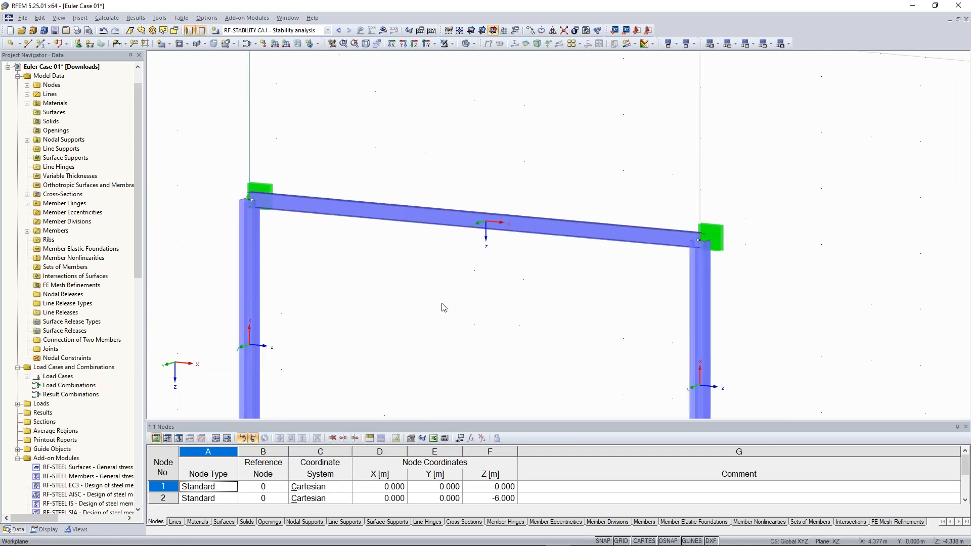
scroll(289, 233, "down", 2)
middle_click_drag(292, 233, 383, 230)
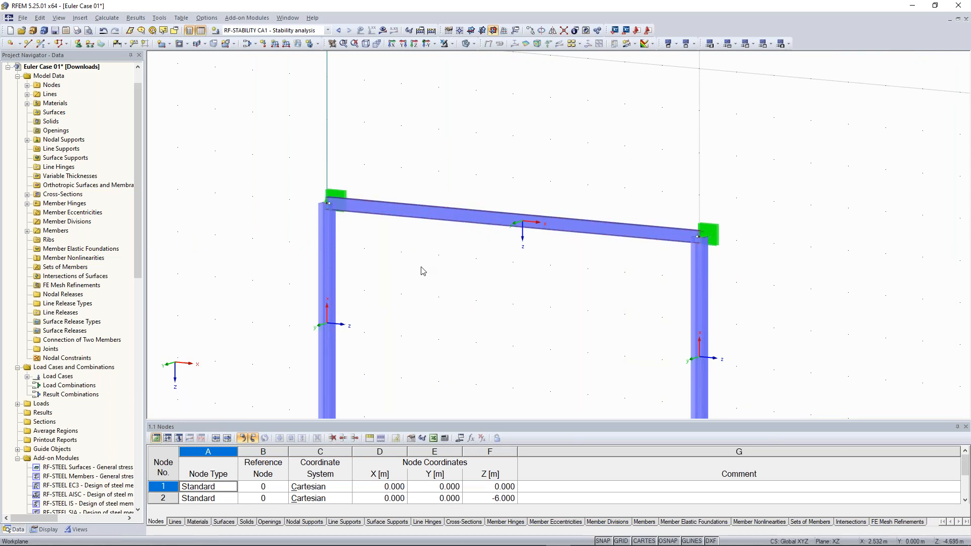
scroll(422, 271, "down", 1)
left_click(339, 30)
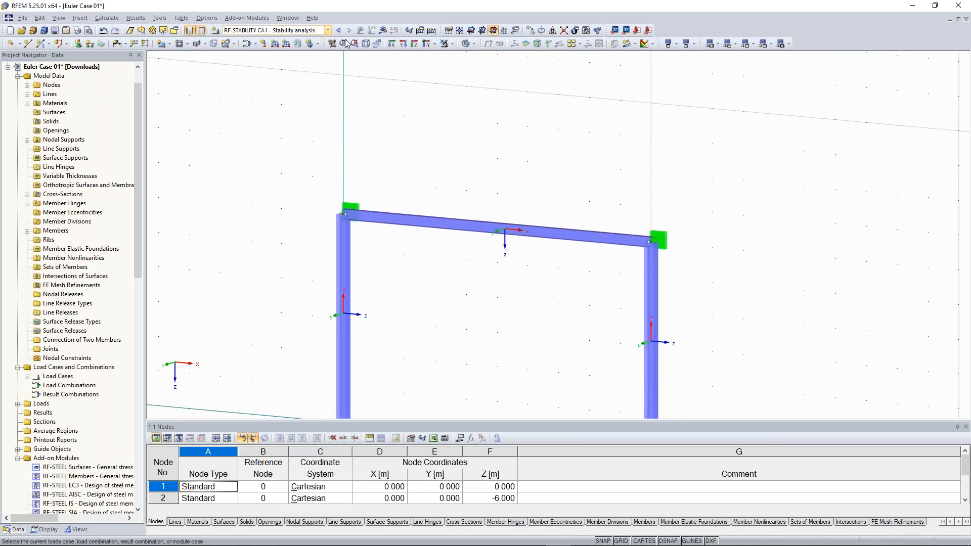
left_click(383, 31)
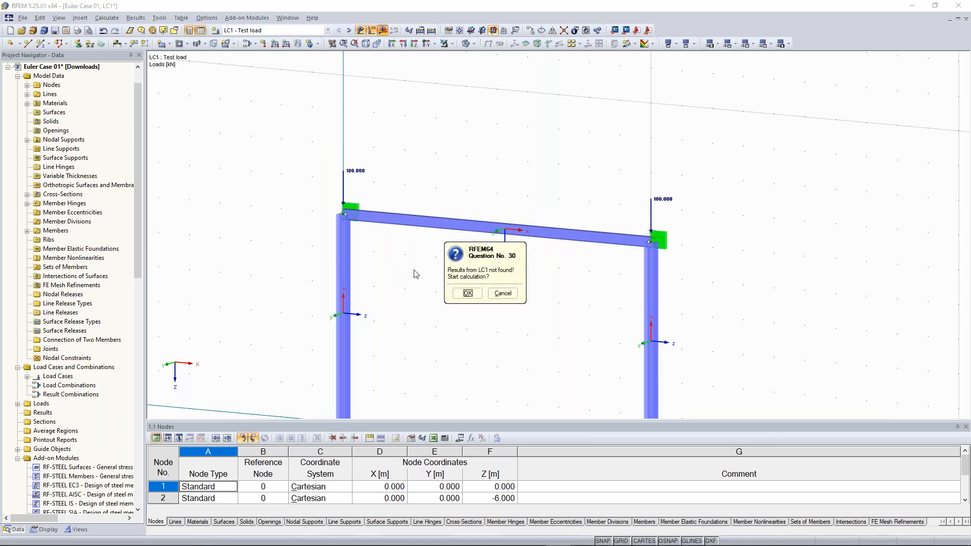
left_click(471, 296)
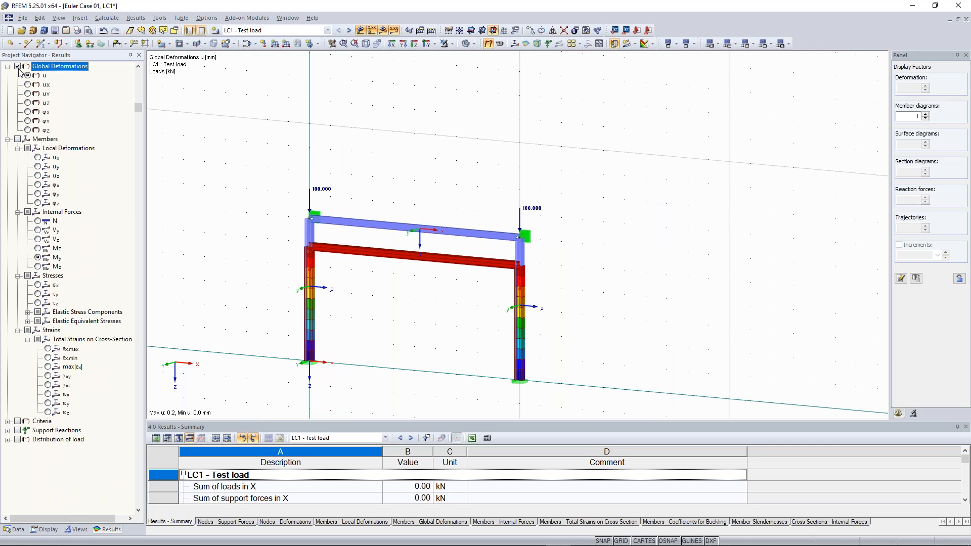
- Recentre and zoom the frame in the view
middle_click_drag(313, 213, 371, 207)
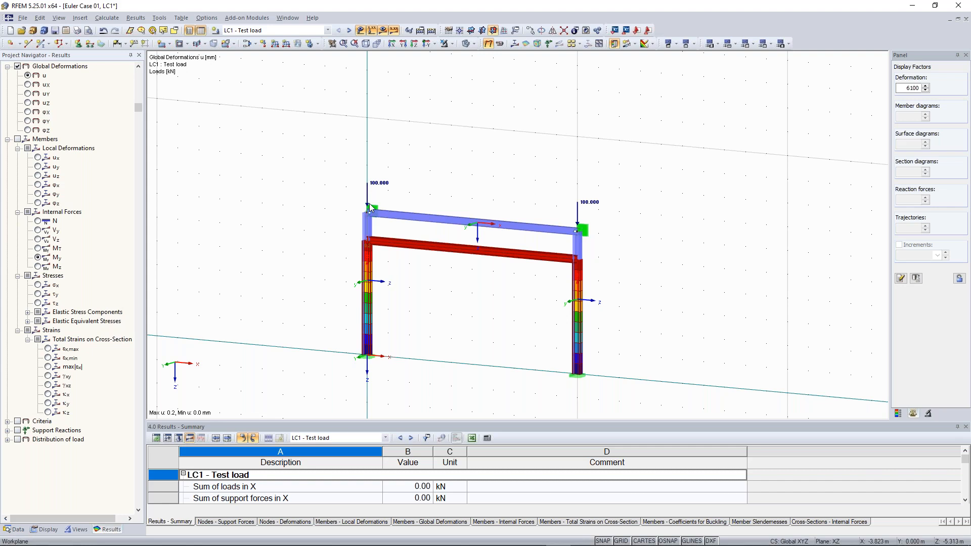
scroll(369, 207, "up", 1)
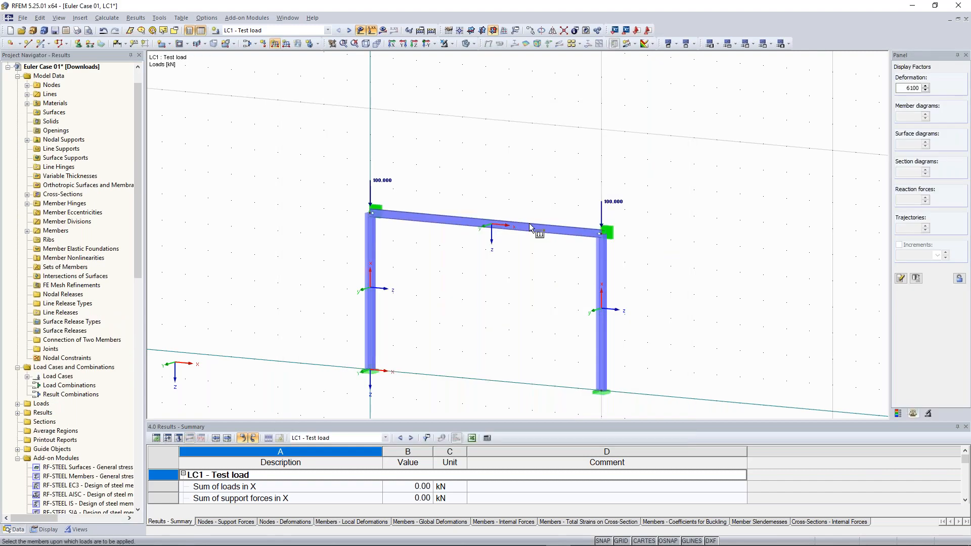
- Apply the 10 kN/m member load to the top beam and calculate all
left_click(530, 226)
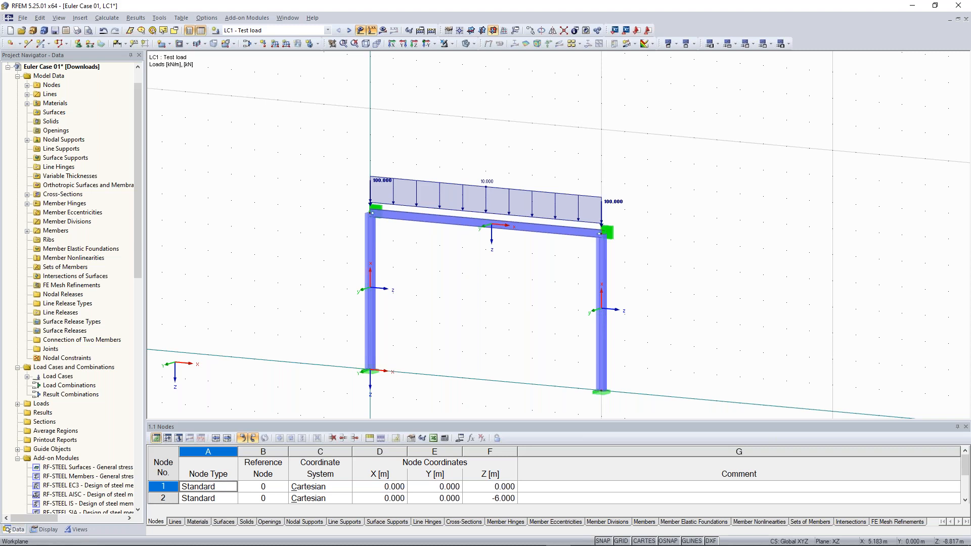
left_click(431, 30)
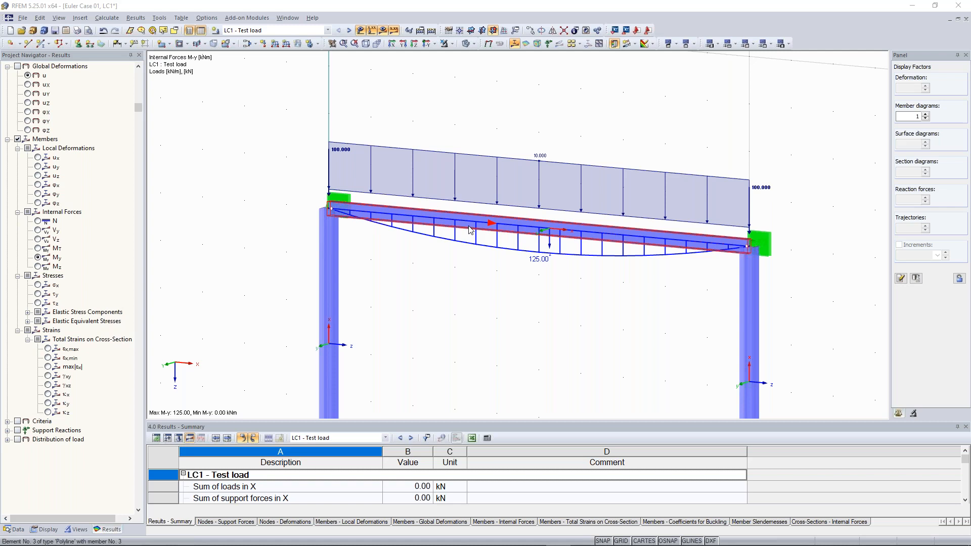
- Set member 3's start and end hinges to None and change its type to Truss
double_click(469, 229)
left_click(506, 361)
left_click(505, 373)
left_click(505, 372)
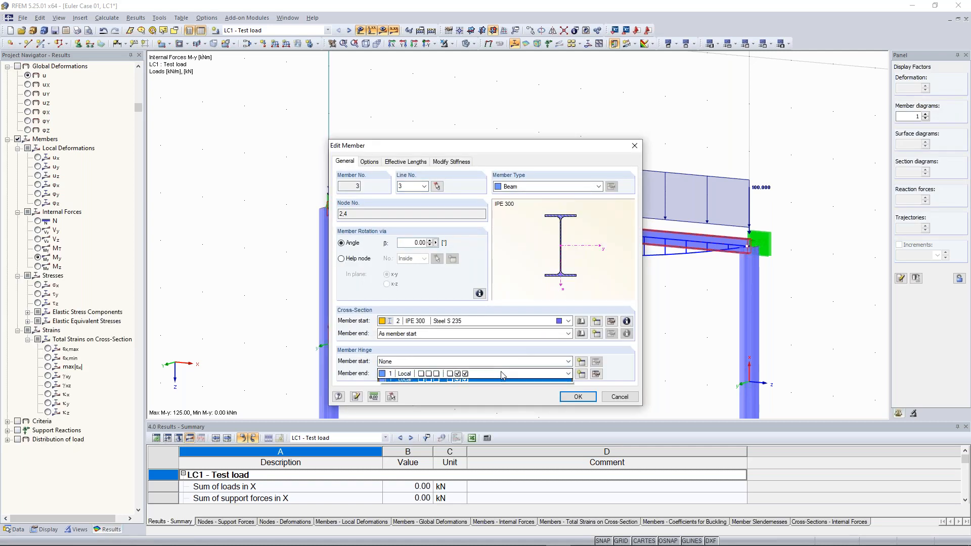
left_click(505, 384)
left_click(596, 187)
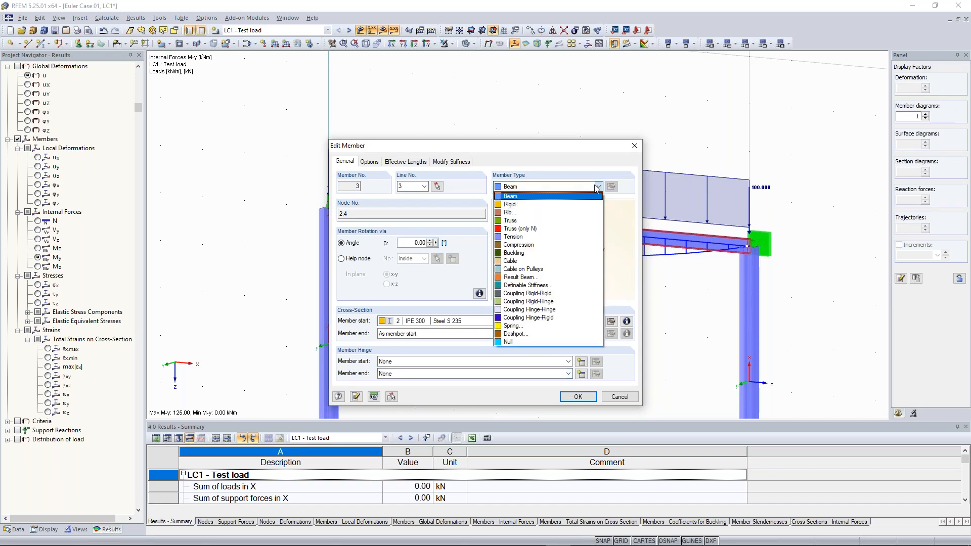
left_click(550, 220)
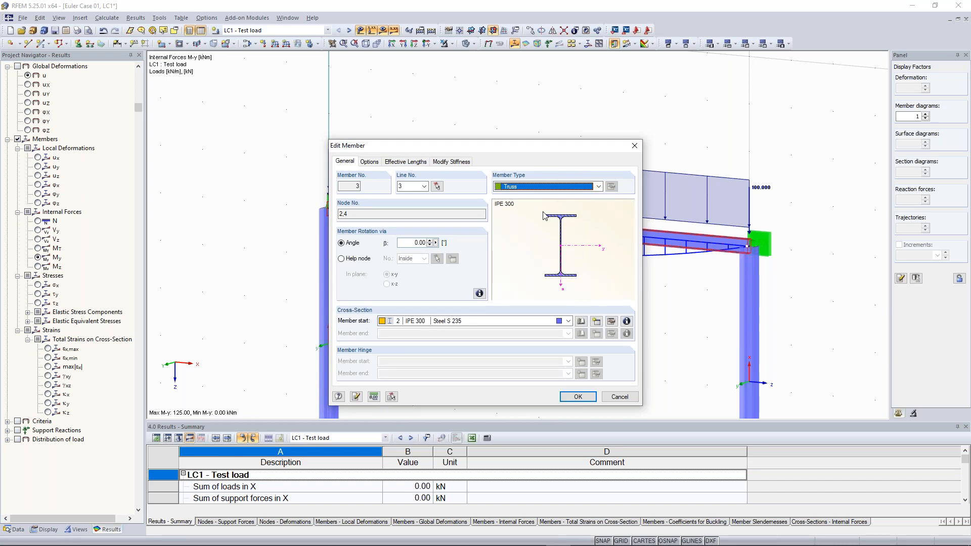
left_click(589, 398)
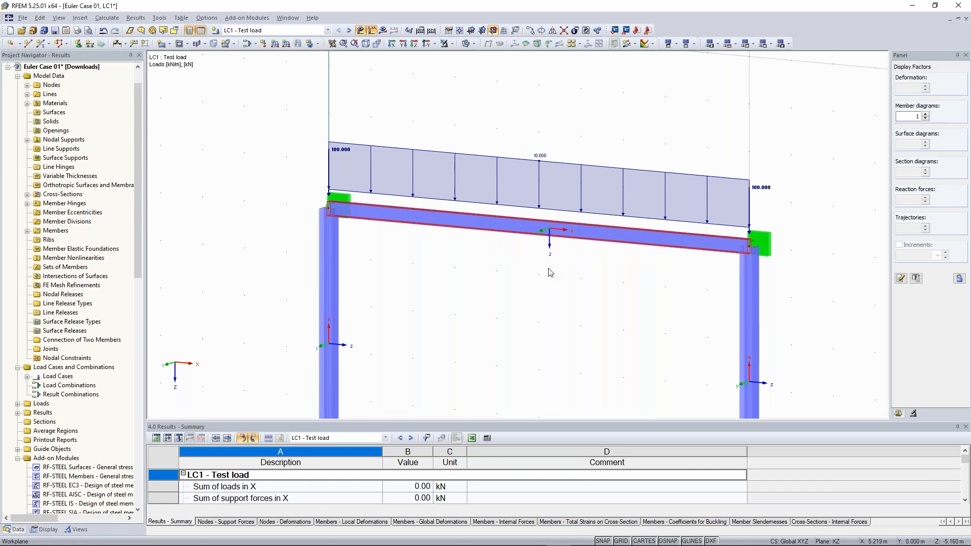
- Show LC1 results, confirming the recalculation with the truss beam
left_click(383, 31)
left_click(469, 296)
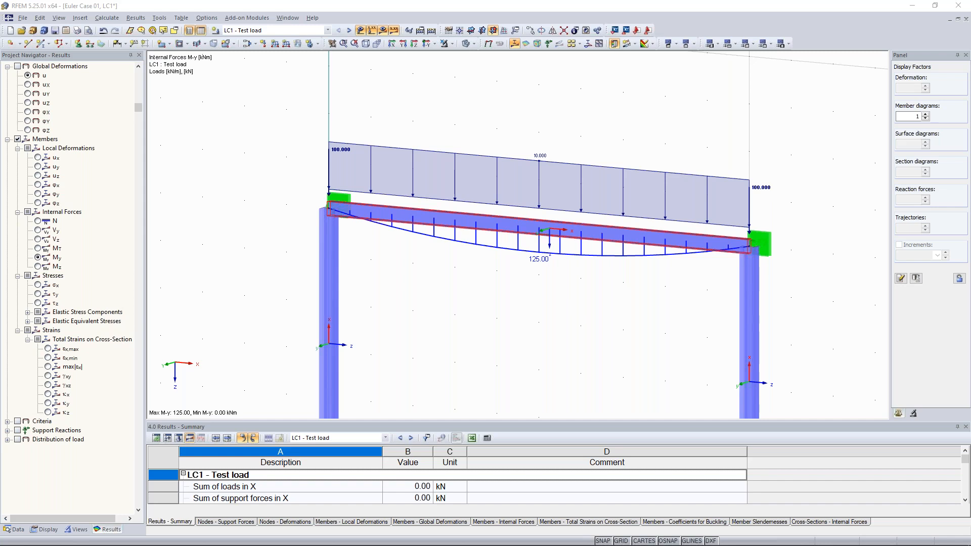
scroll(637, 319, "down", 1)
scroll(637, 319, "down", 1)
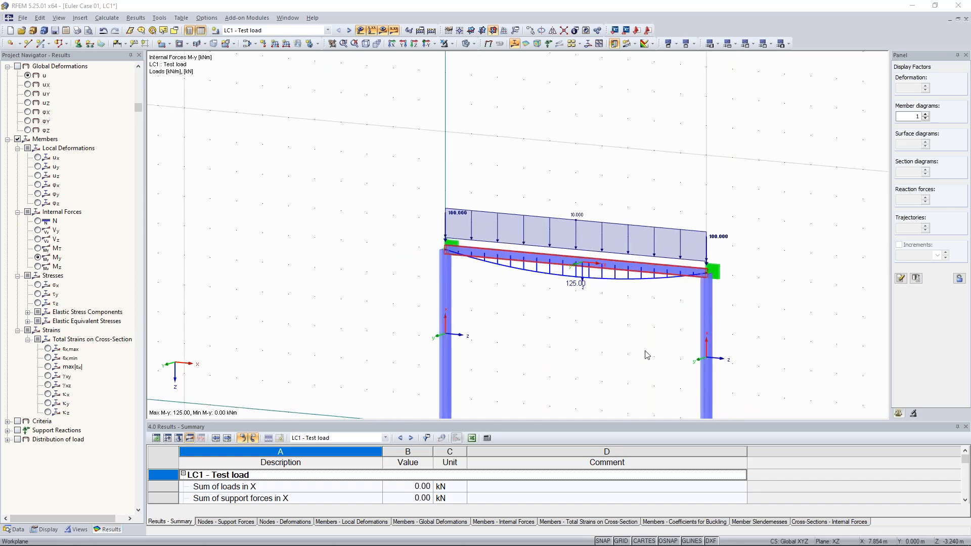
middle_click_drag(646, 352, 620, 266)
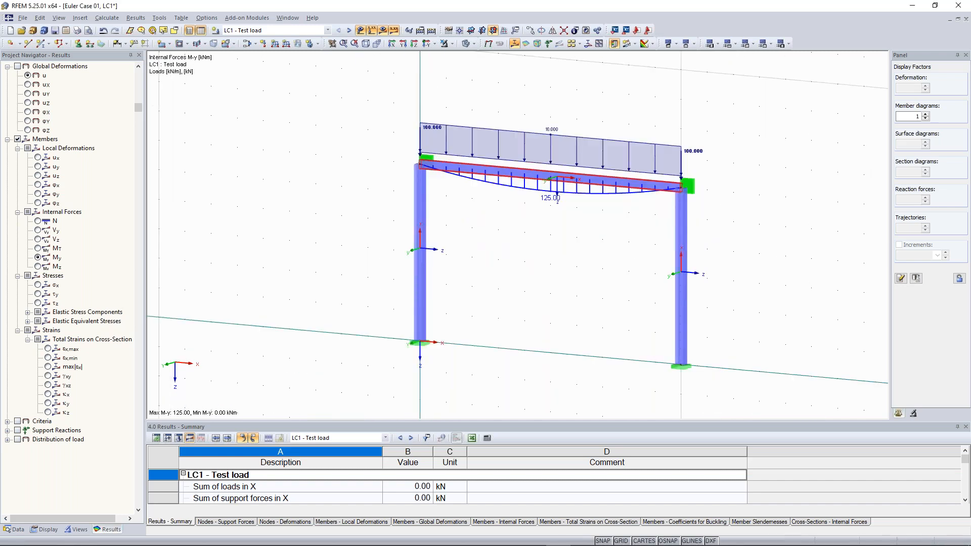
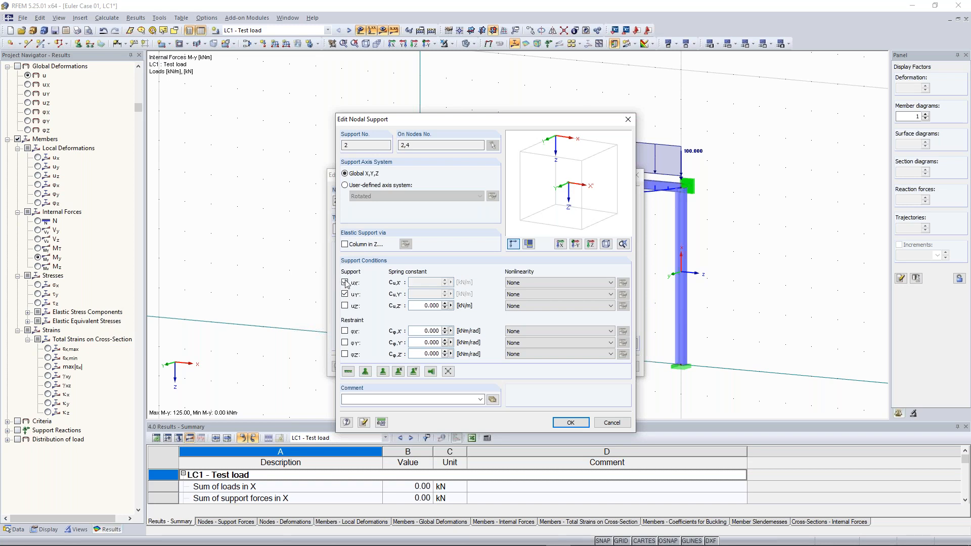
- Apply support type 2 with X displacement fixed at nodes 2 and 4, discarding earlier results
left_click(573, 427)
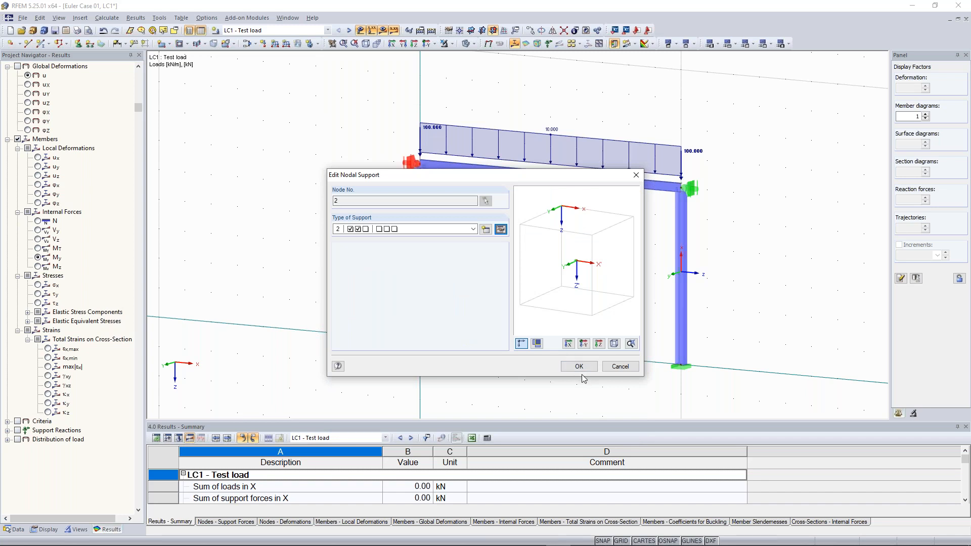
left_click(579, 366)
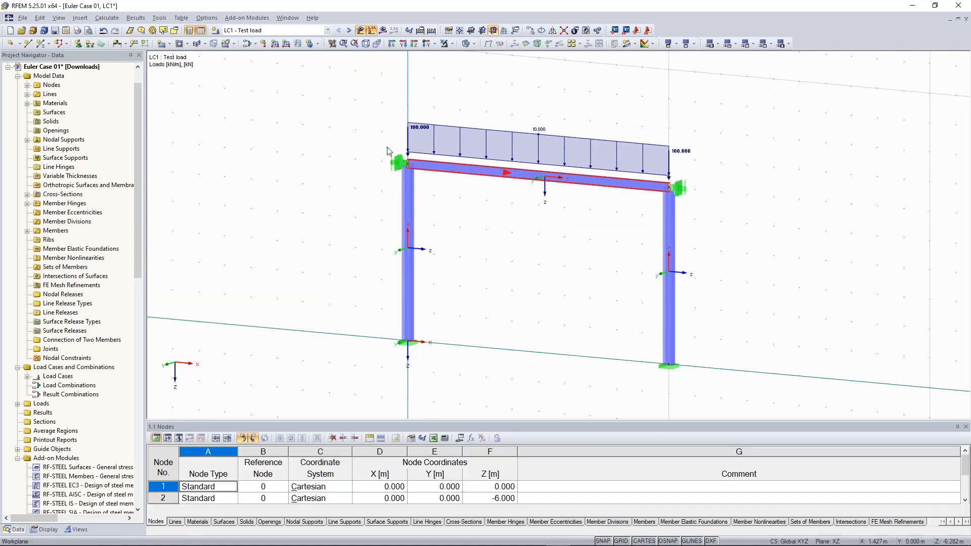
- Zoom in and inspect node 2's support settings, closing them unchanged and deselecting the support
scroll(374, 141, "up", 1)
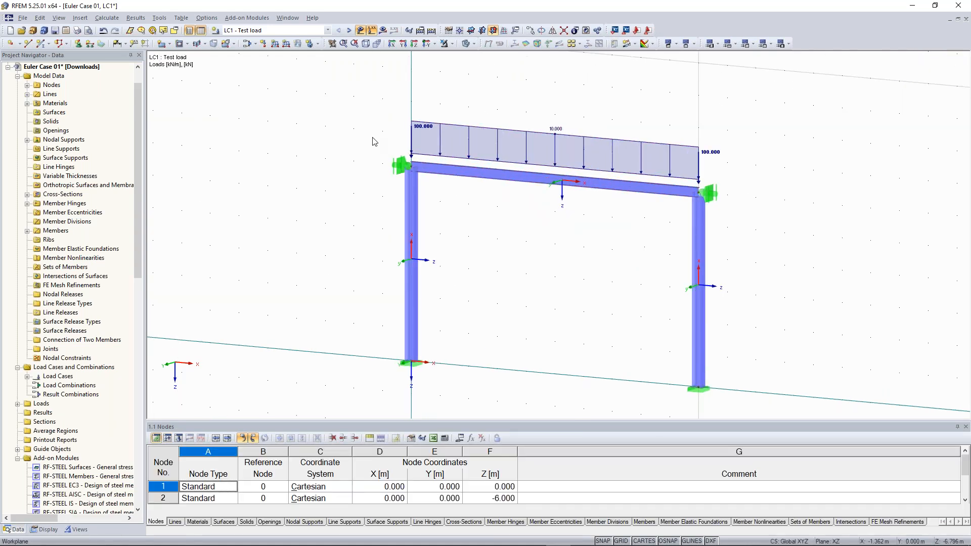
double_click(402, 167)
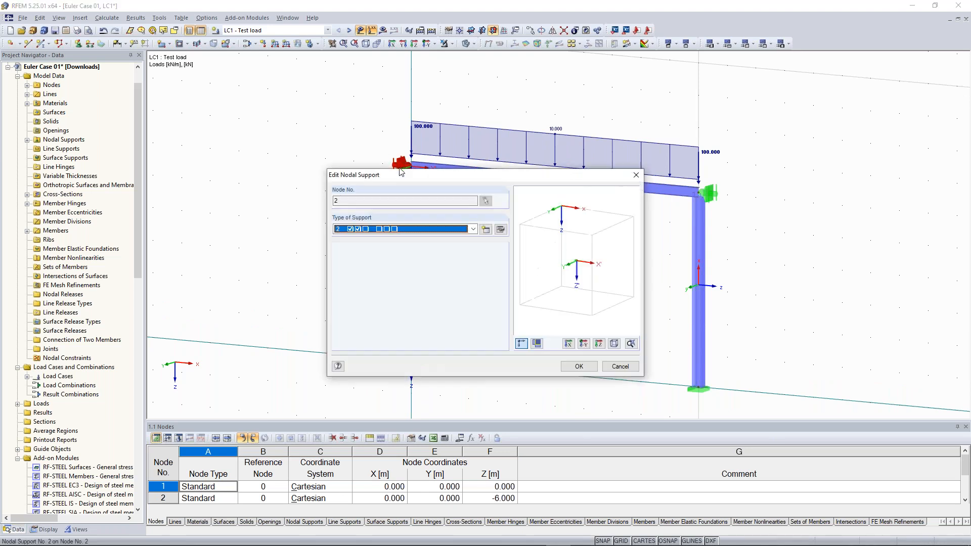
key("Escape")
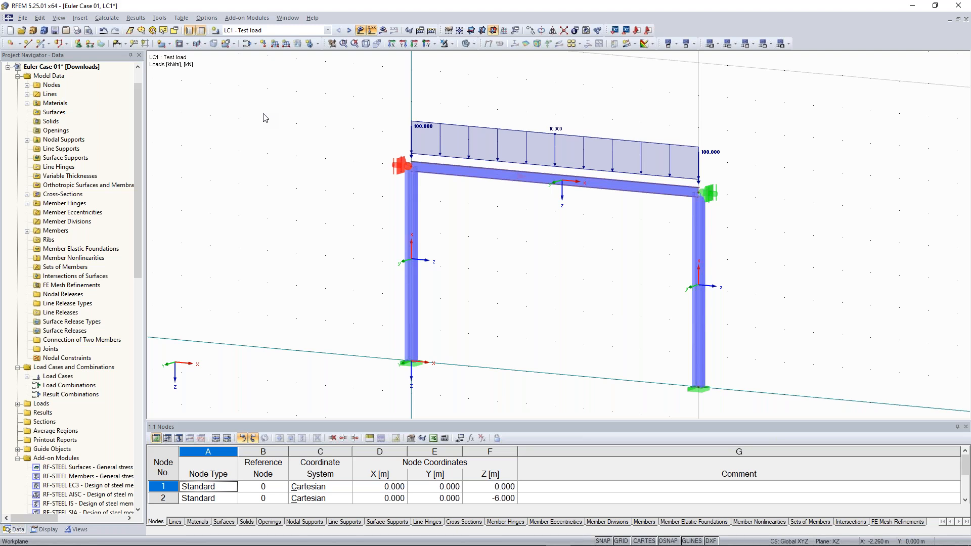
left_click(264, 114)
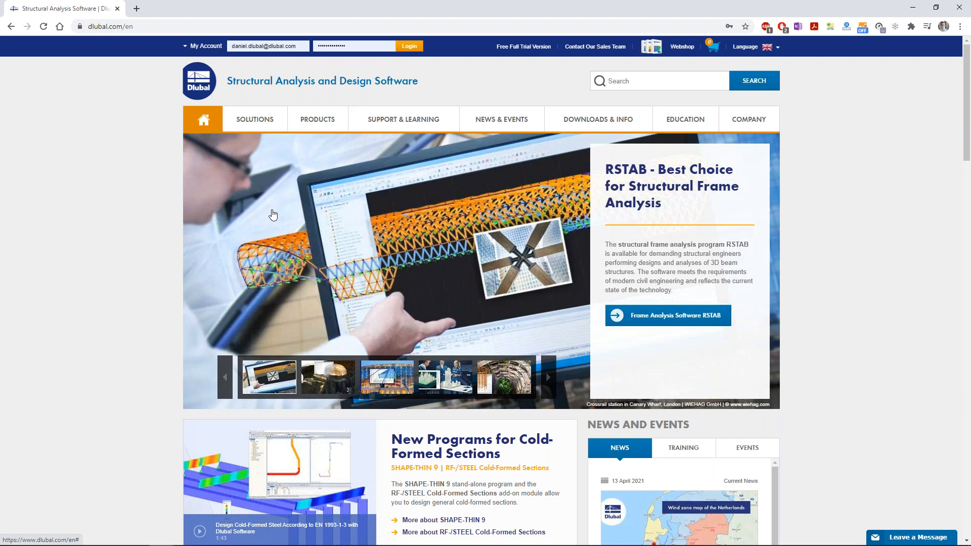
- Browse the Dlubal website menus and the Online Training page
mouse_move(256, 133)
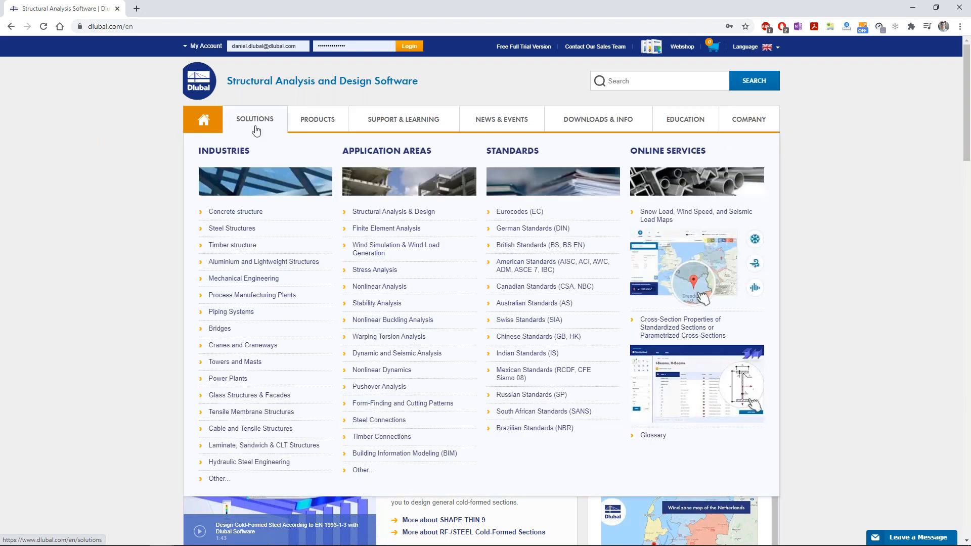
mouse_move(392, 130)
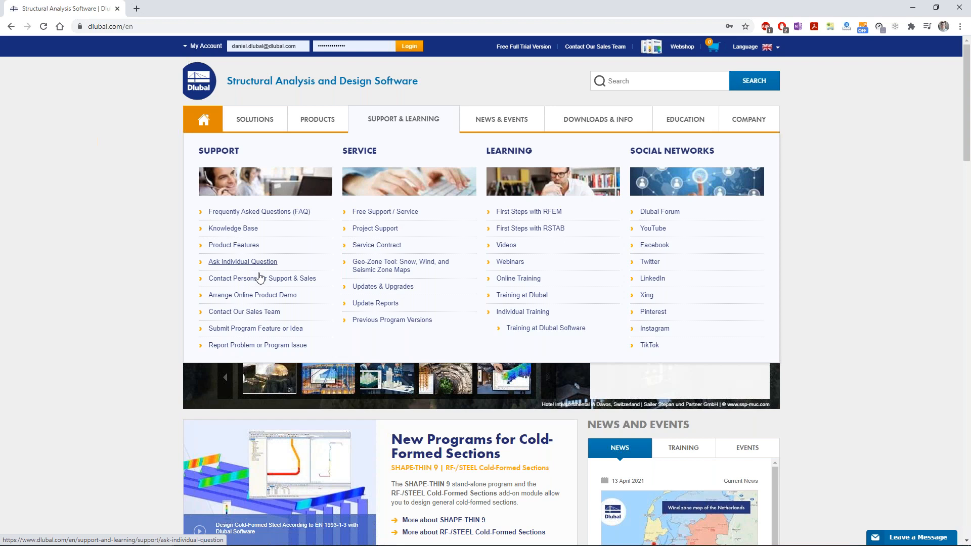
scroll(189, 289, "down", 2)
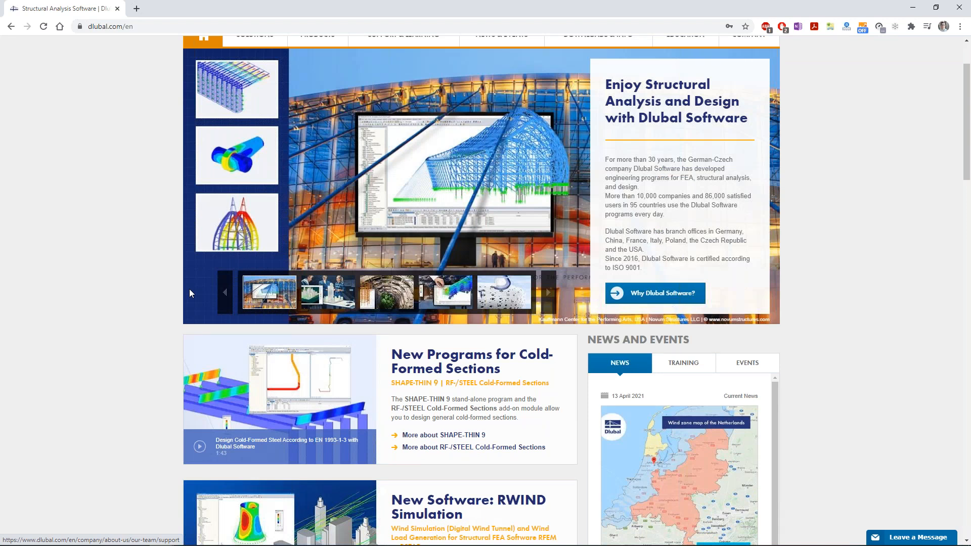
scroll(189, 289, "up", 2)
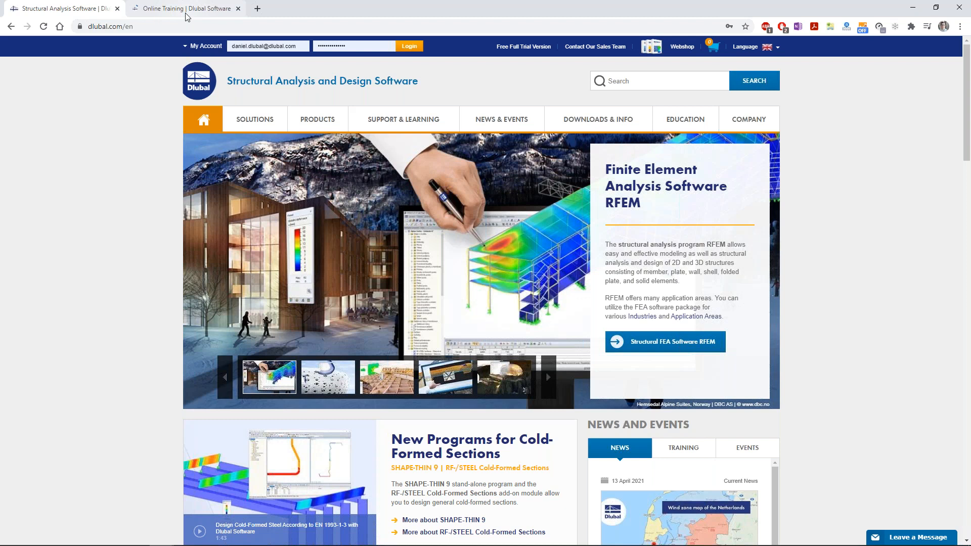
left_click(187, 17)
scroll(475, 413, "down", 10)
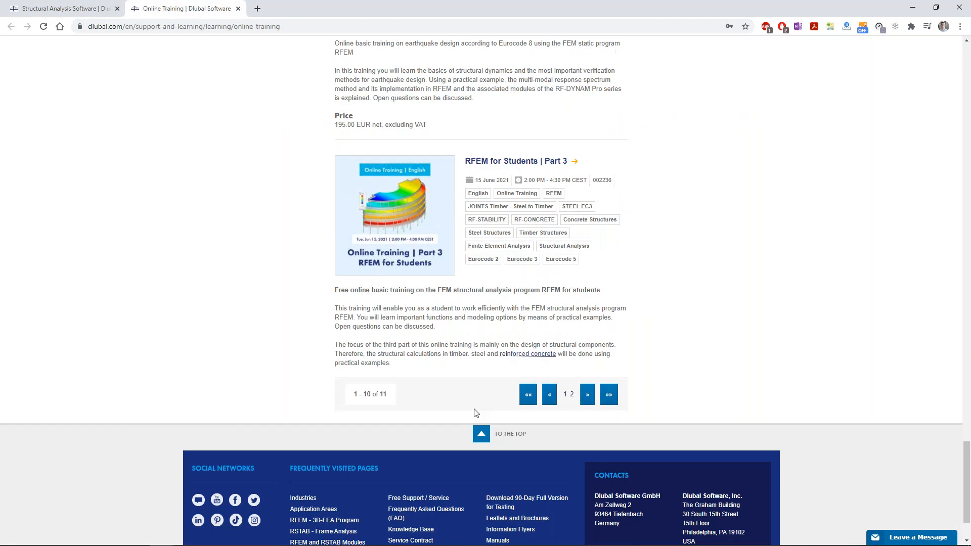
left_click(480, 433)
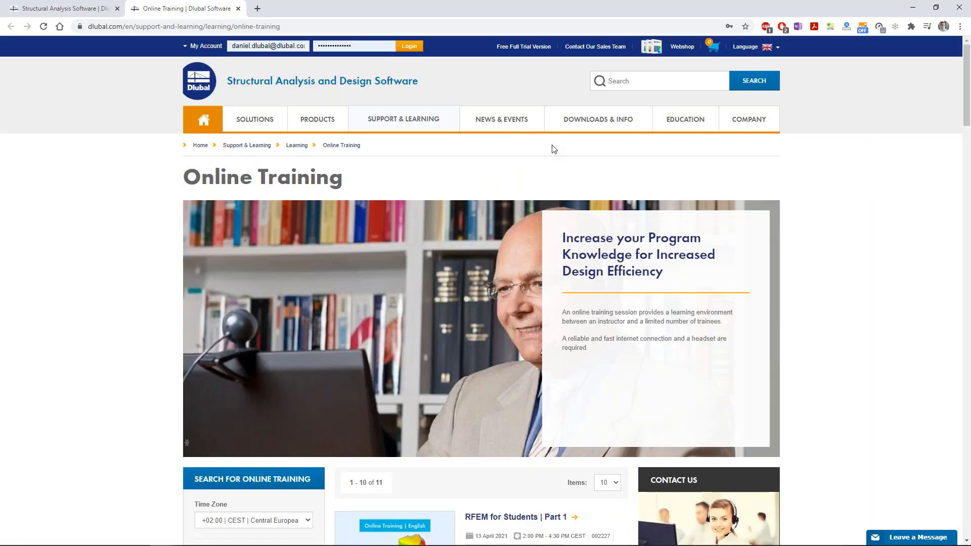
- Open Downloads & Info > Structural Analysis Models to Download
mouse_move(569, 122)
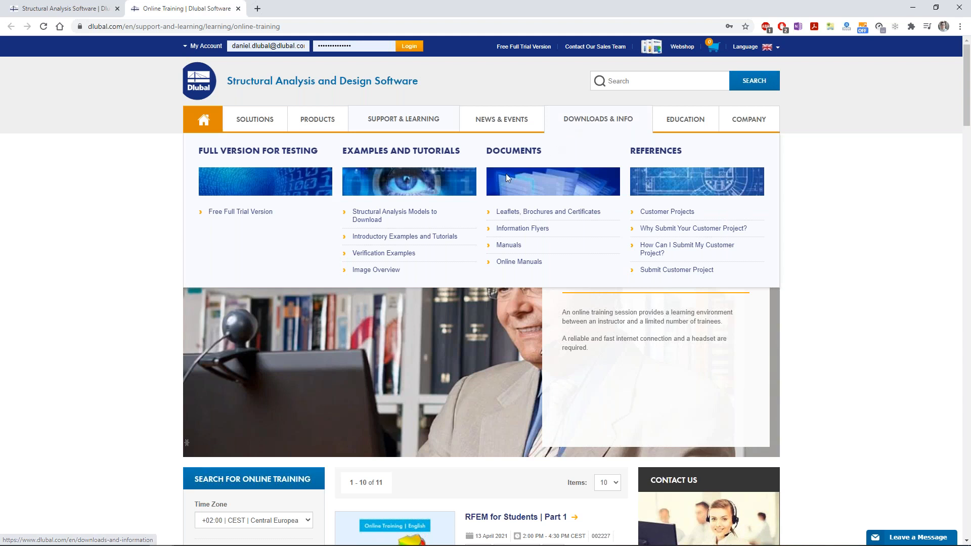
left_click(386, 216)
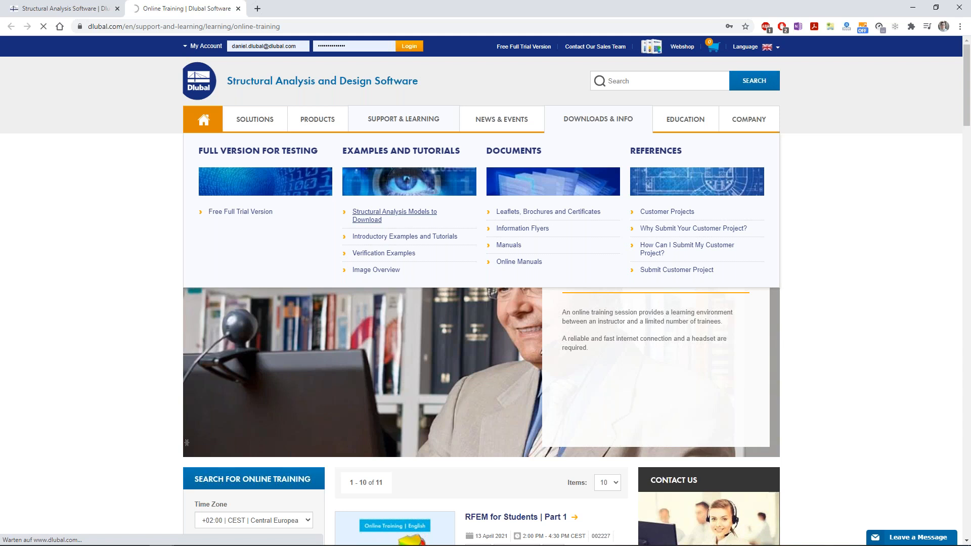
left_click(369, 212)
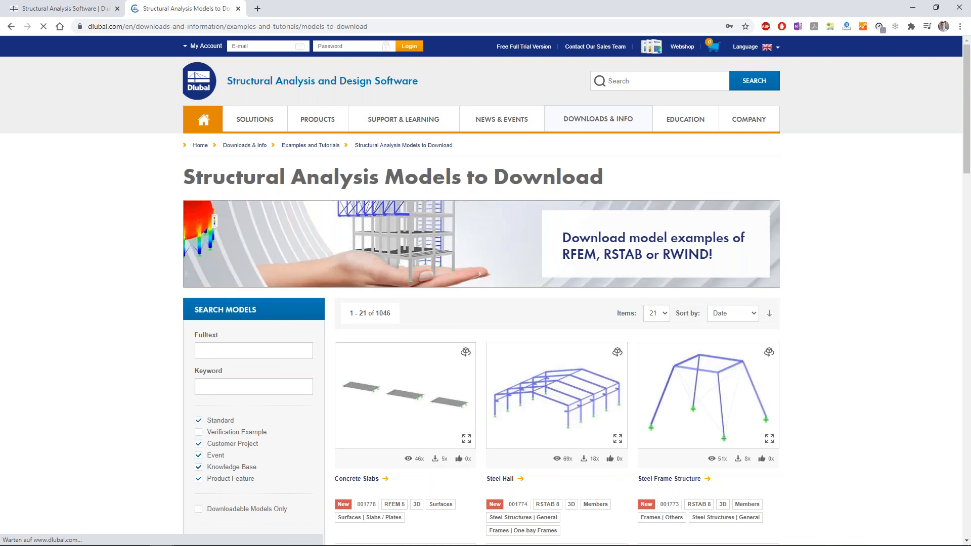
- Open the Steel Hall model 001774 download page from the models list
scroll(372, 292, "down", 2)
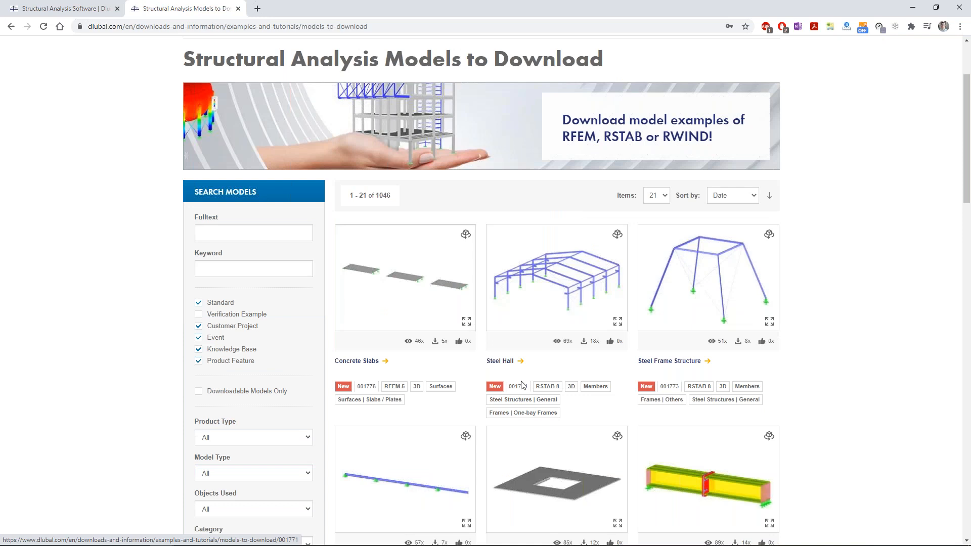
left_click(500, 360)
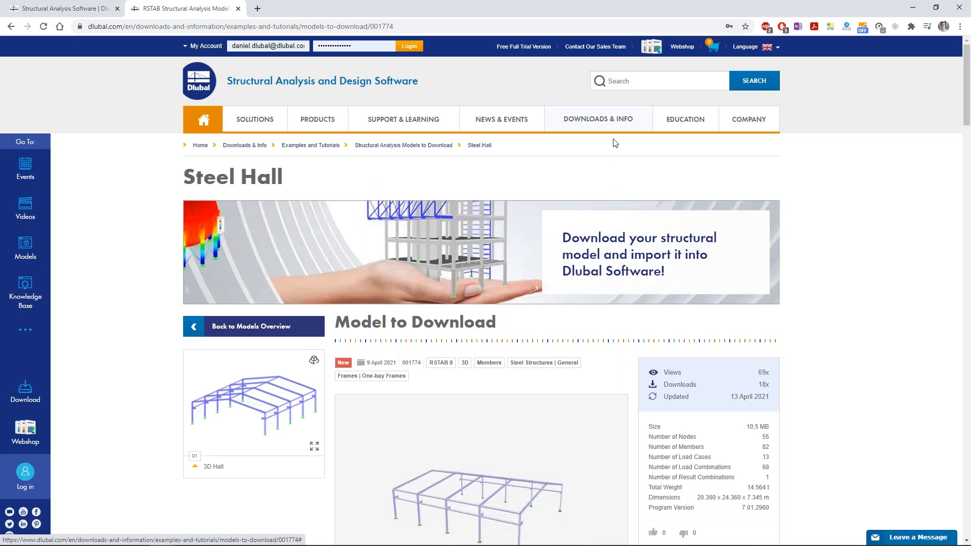
mouse_move(598, 121)
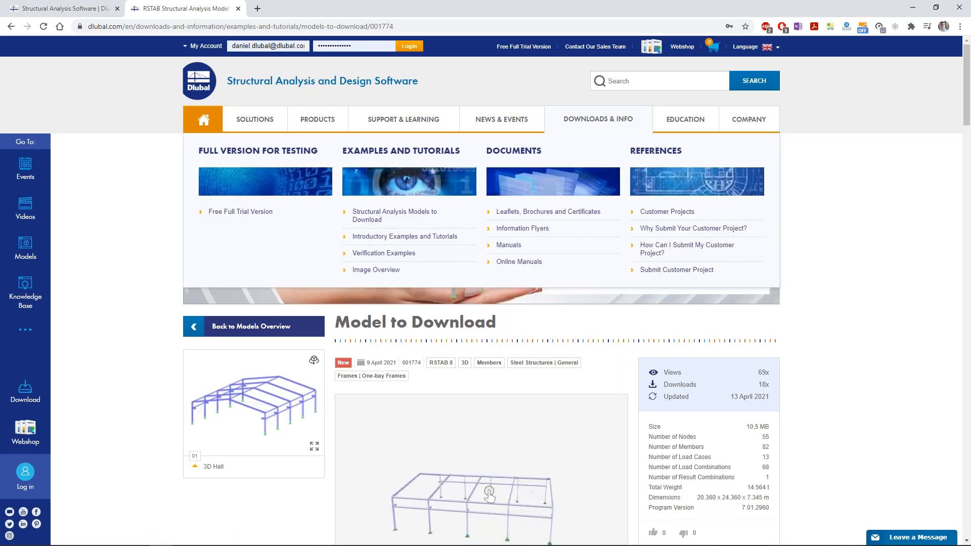
mouse_move(685, 119)
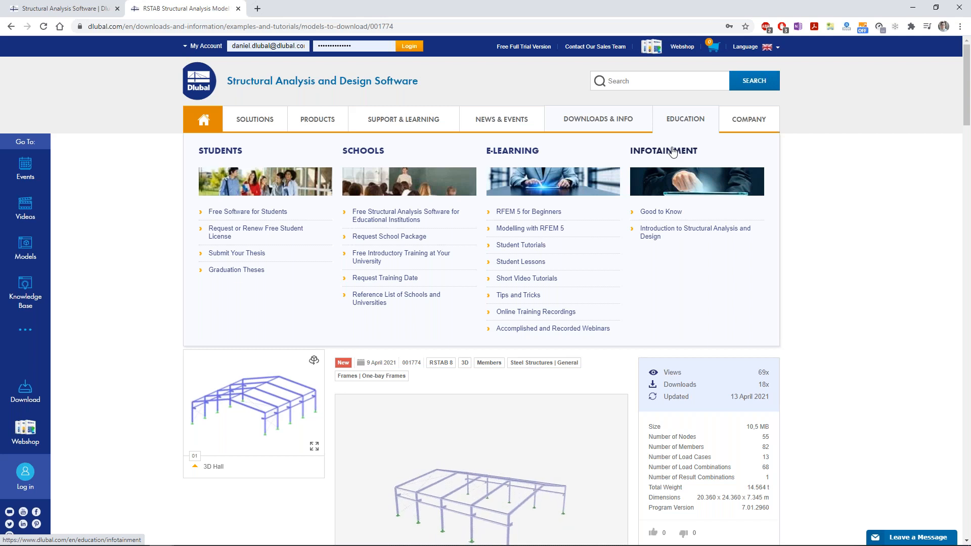
- Open the Infotainment Good to Know videos, then return to the RFEM portal frame model
left_click(653, 237)
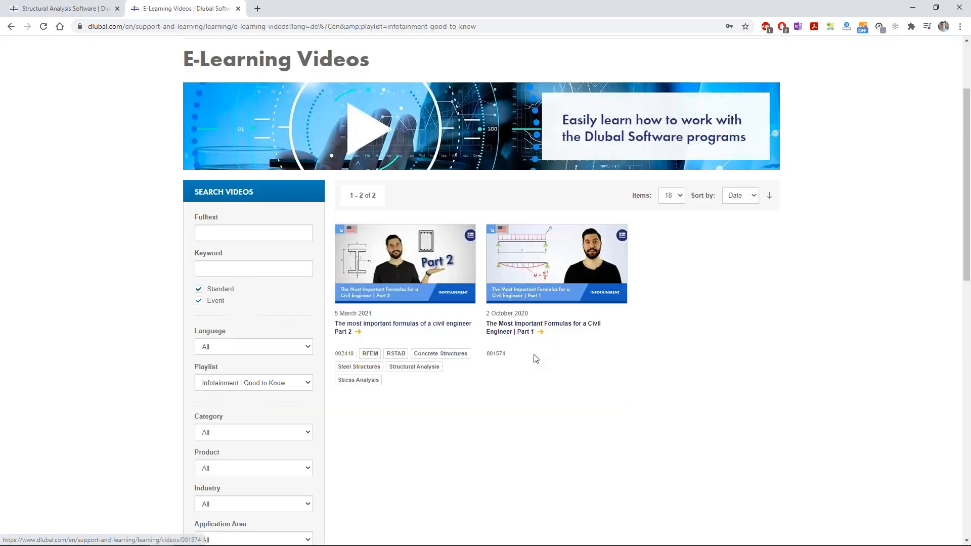
left_click(262, 26)
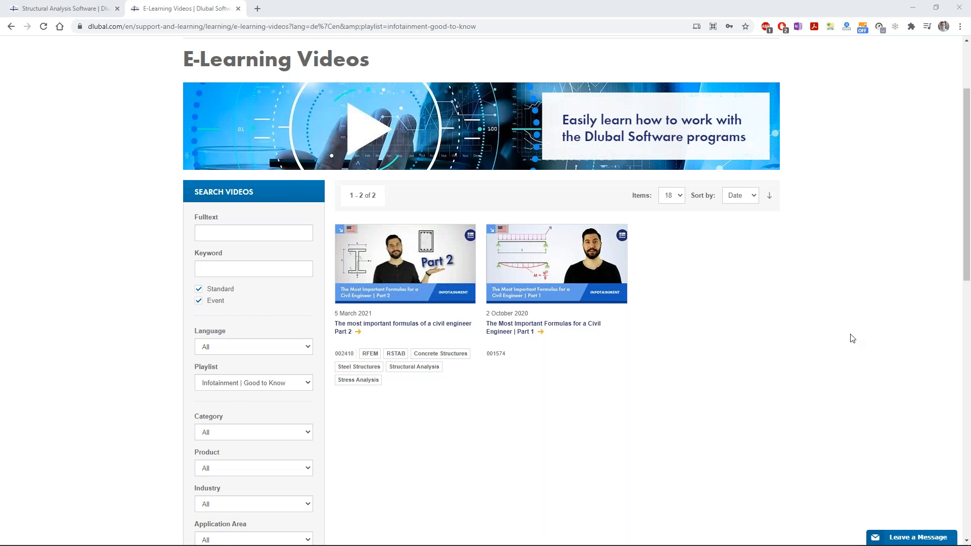
mouse_move(464, 545)
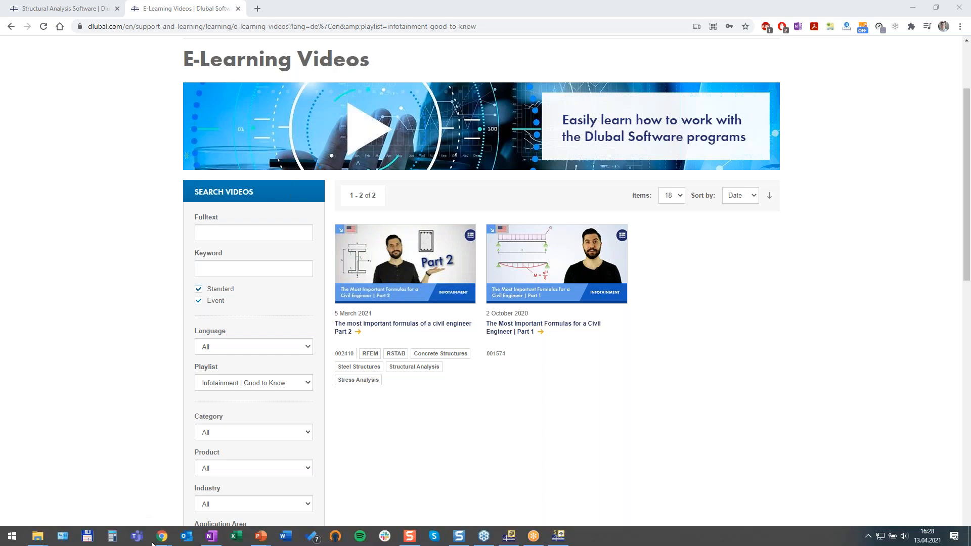
left_click(558, 535)
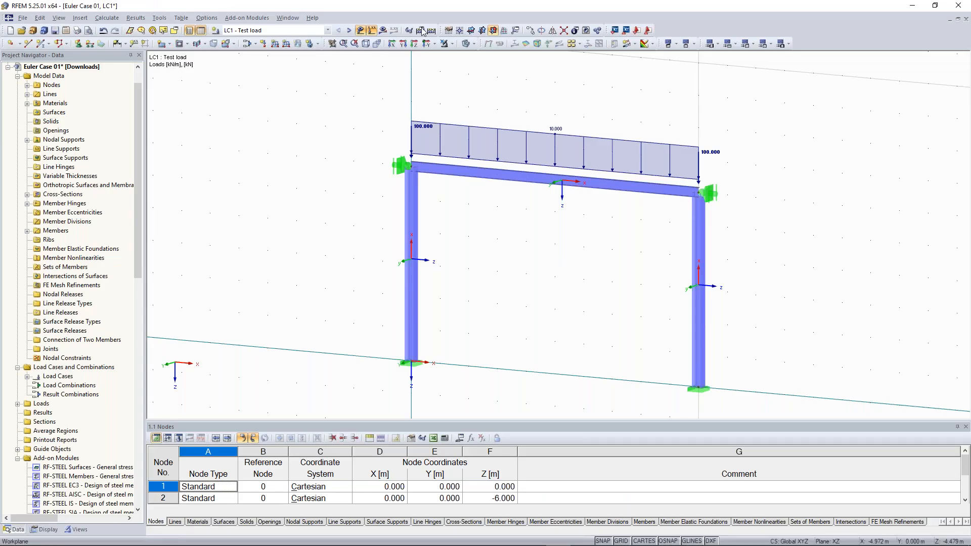
- Show RF-STABILITY CA1 results, displaying eigenvector 1 with critical load factor 67.23
left_click(348, 31)
left_click(431, 30)
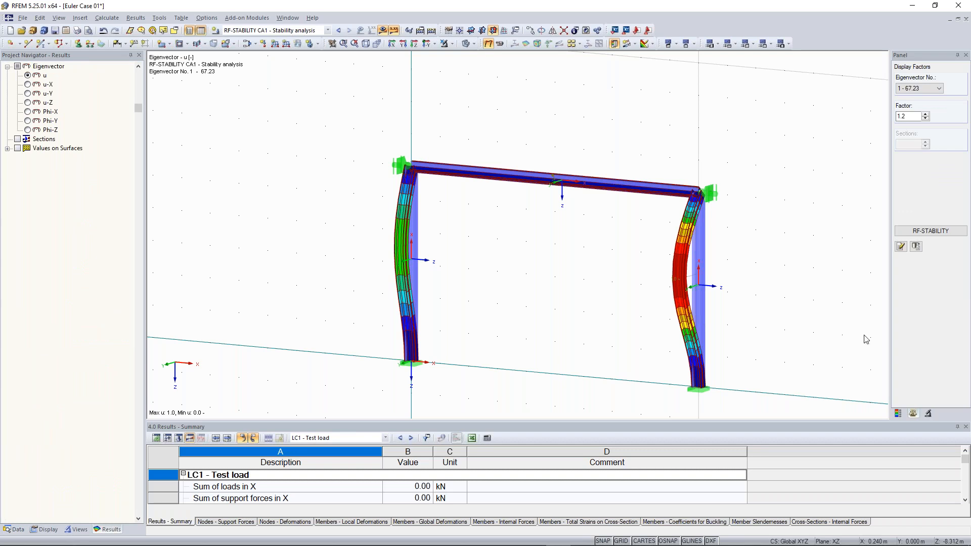
- Orbit the frame and display buckling eigenvector No. 3
scroll(725, 132, "down", 1)
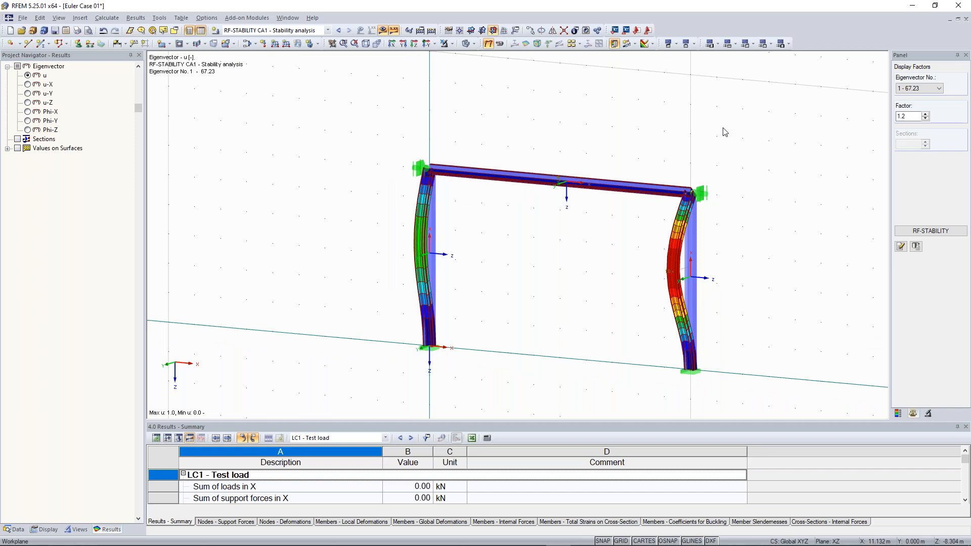
middle_click_drag(758, 212, 859, 187, "ctrl")
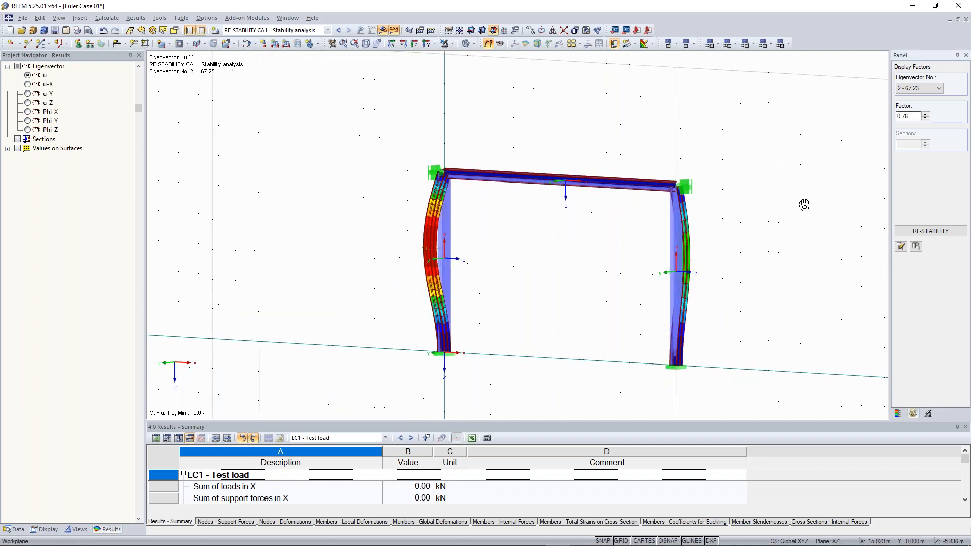
left_click(911, 91)
left_click(913, 108)
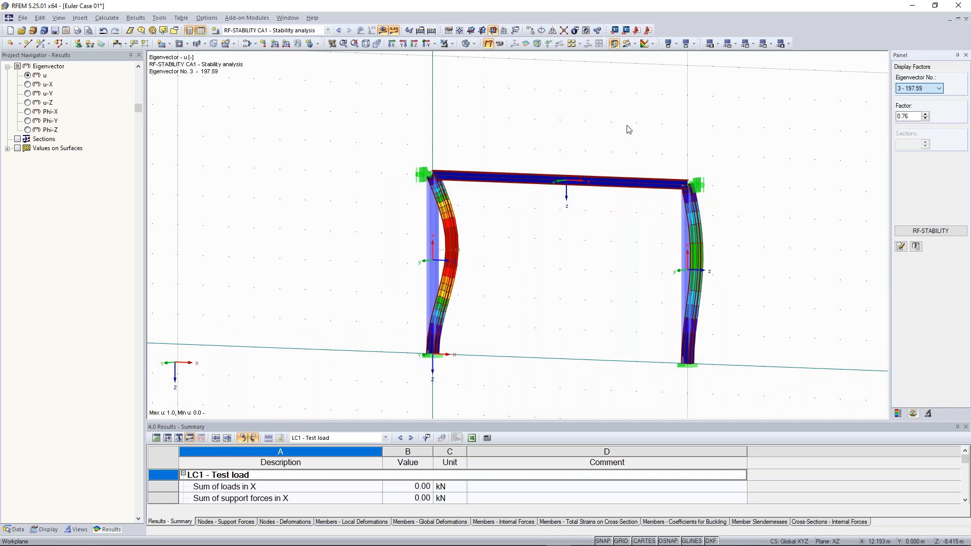
middle_click_drag(622, 147, 462, 126, "ctrl")
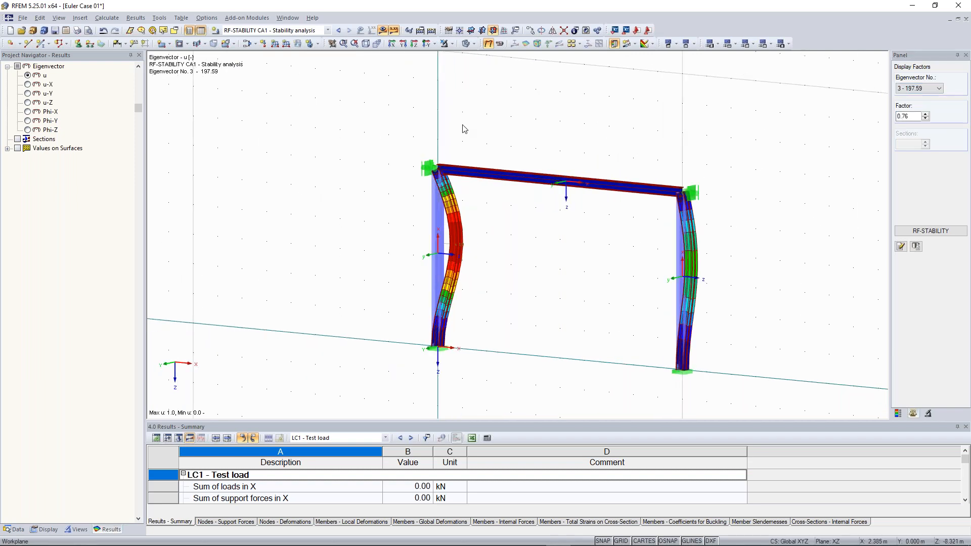
- Switch to the Continuous Plate 01 model showing its LC1 results
scroll(316, 103, "down", 1)
left_click(287, 18)
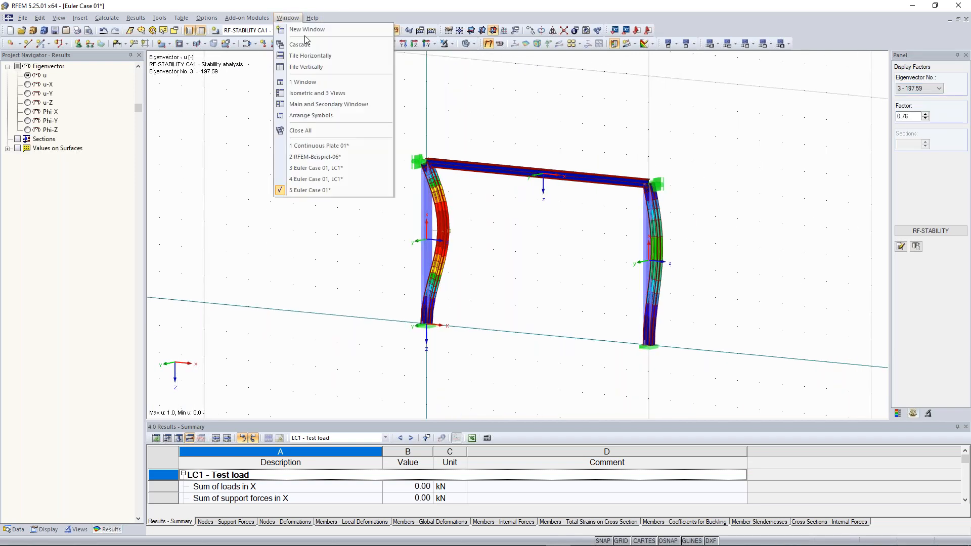
left_click(354, 146)
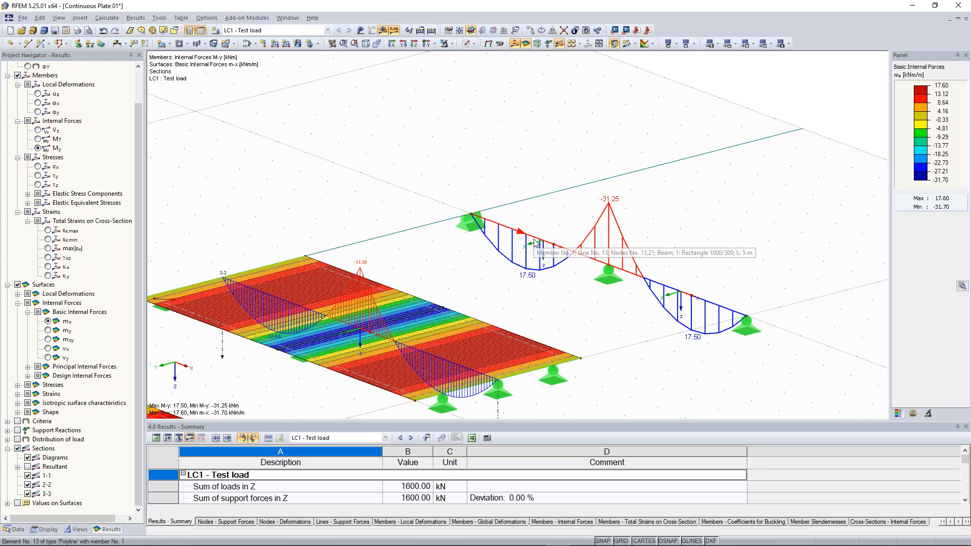
- Release the φX rotational restraint on node 13's support type, accepting the change warning
double_click(464, 222)
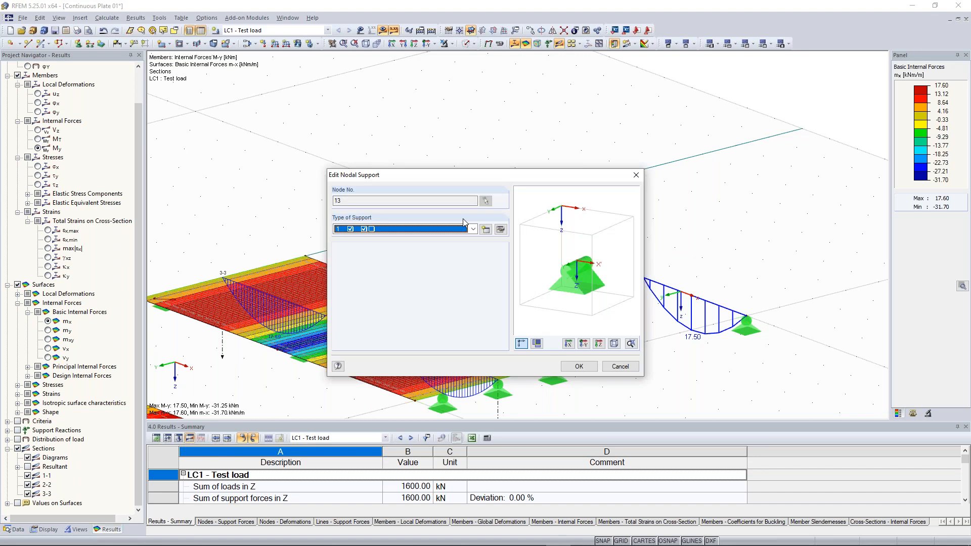
left_click(500, 230)
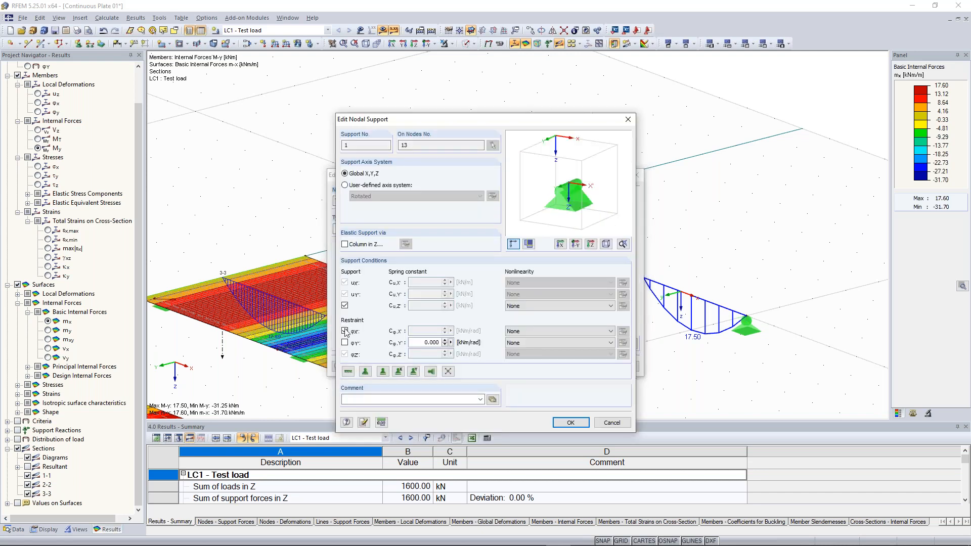
left_click(561, 424)
left_click(462, 297)
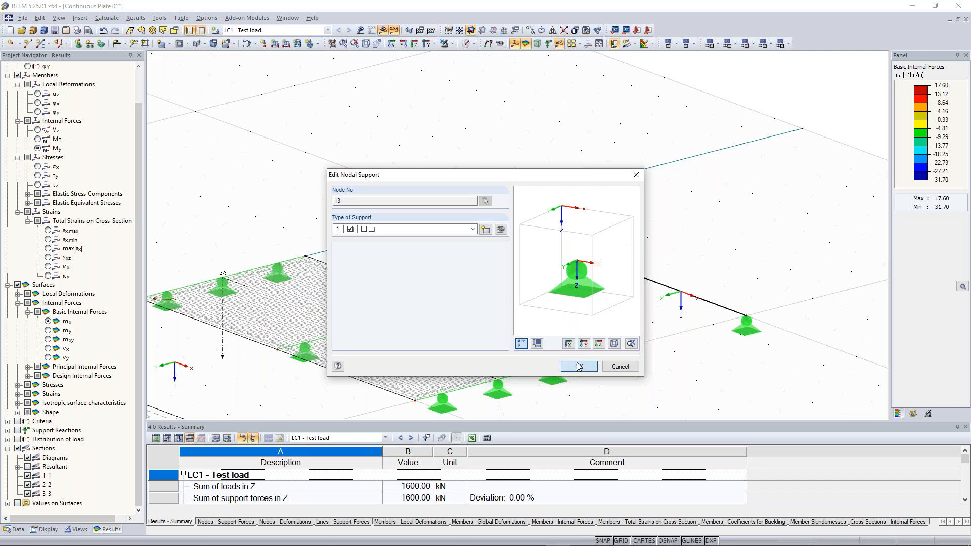
key("Return")
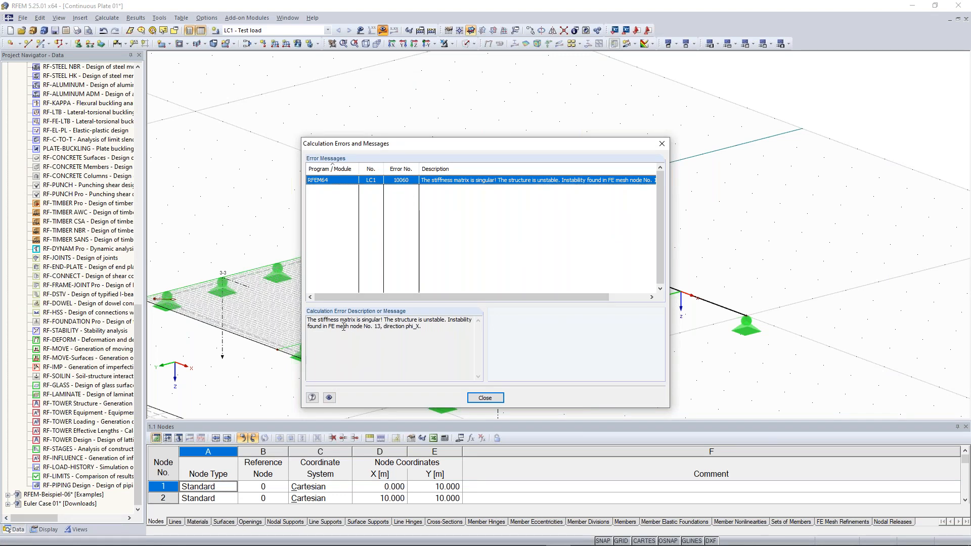
- Dismiss the instability error, re-enable φX at node 13, and start calculating LC1
left_click(484, 398)
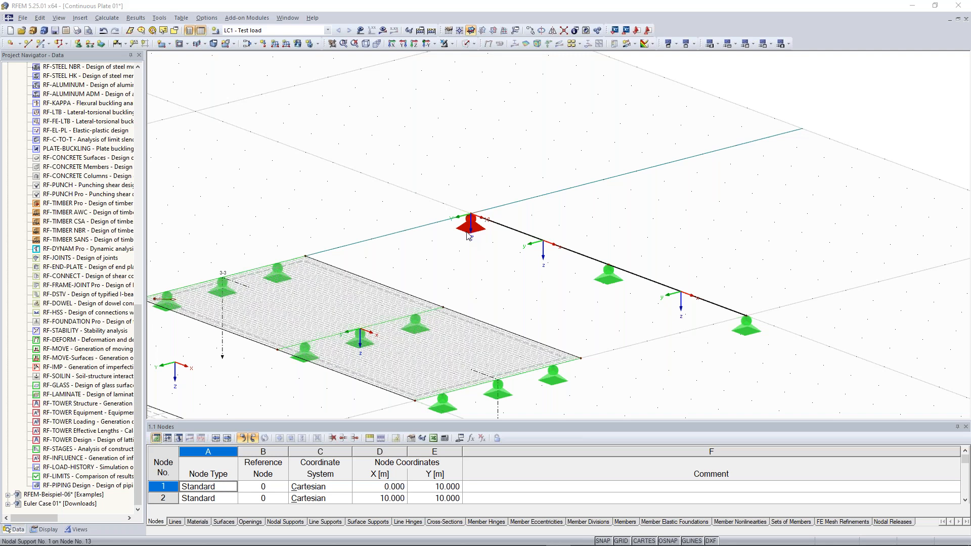
double_click(468, 235)
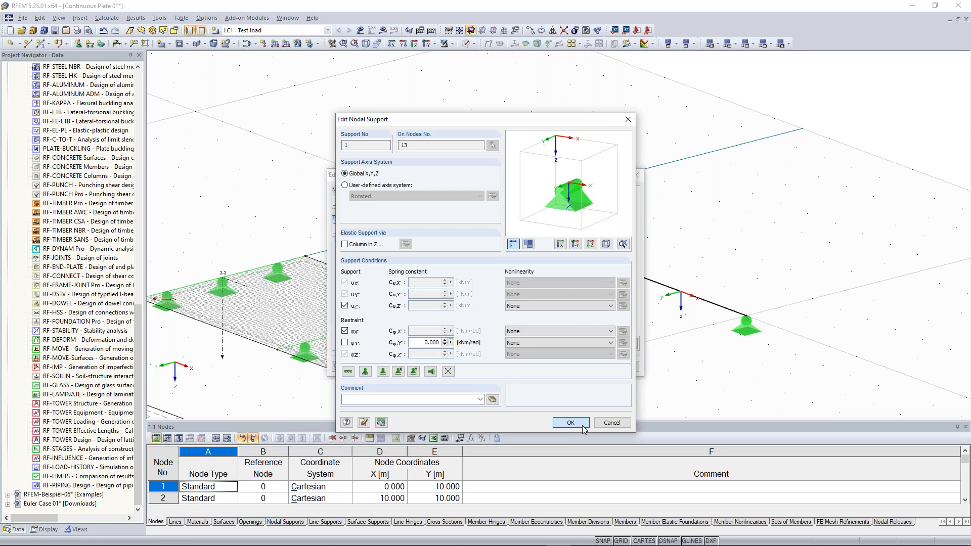
left_click(581, 427)
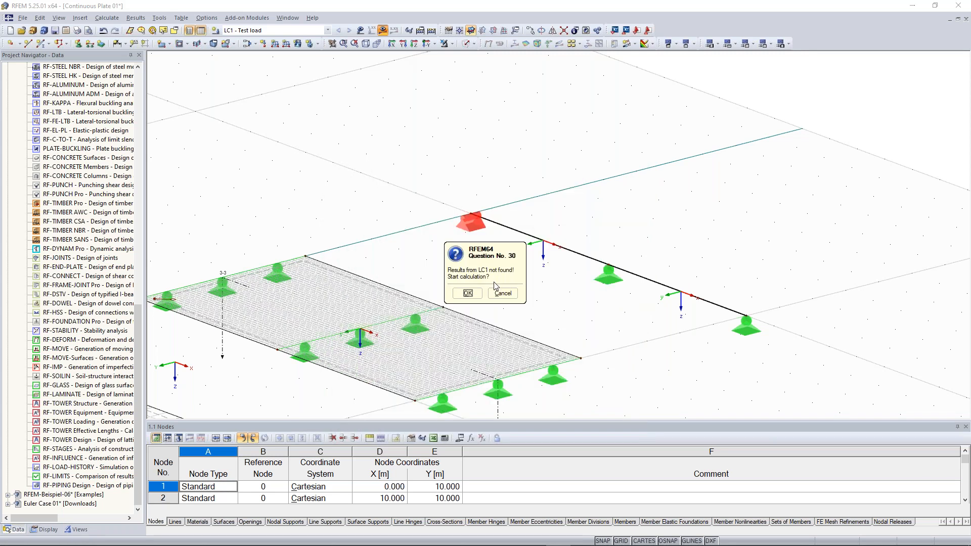
left_click(467, 297)
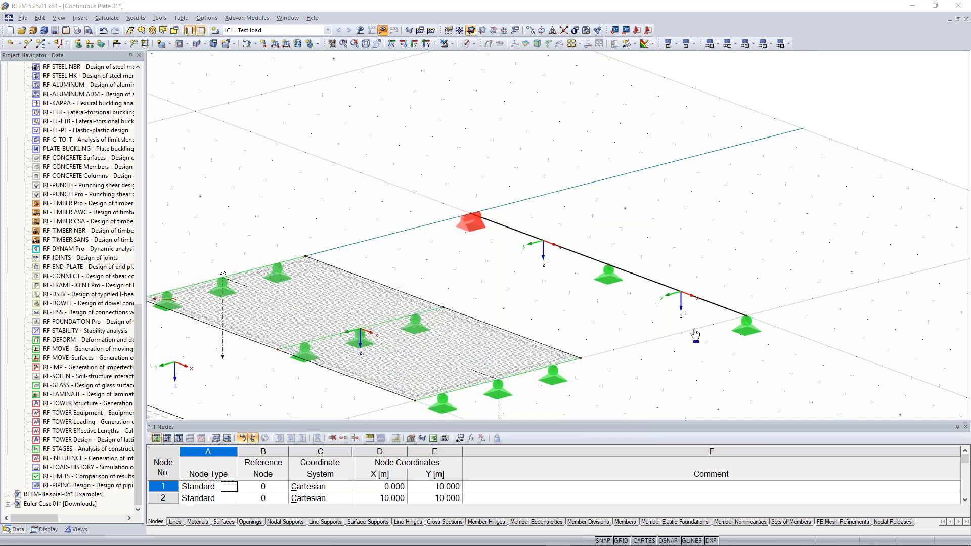